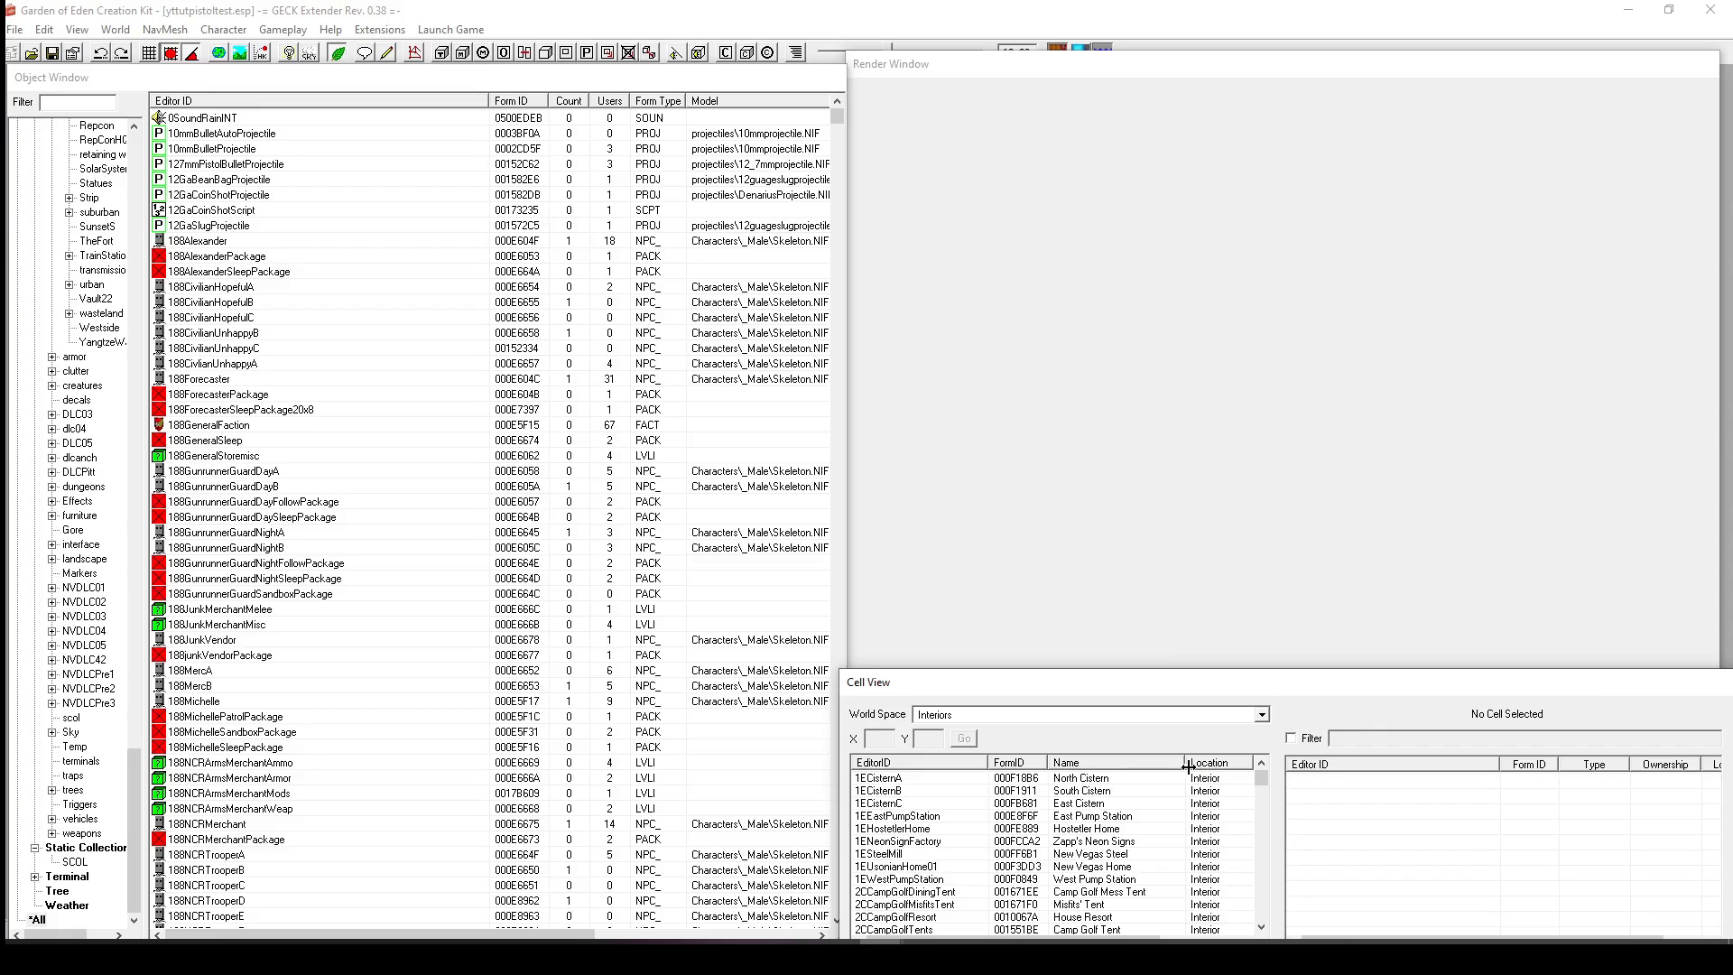
Find the GSGasStation cell among the interior cells and duplicate it.
left_click(1152, 827)
scroll(1064, 815, "down", 2)
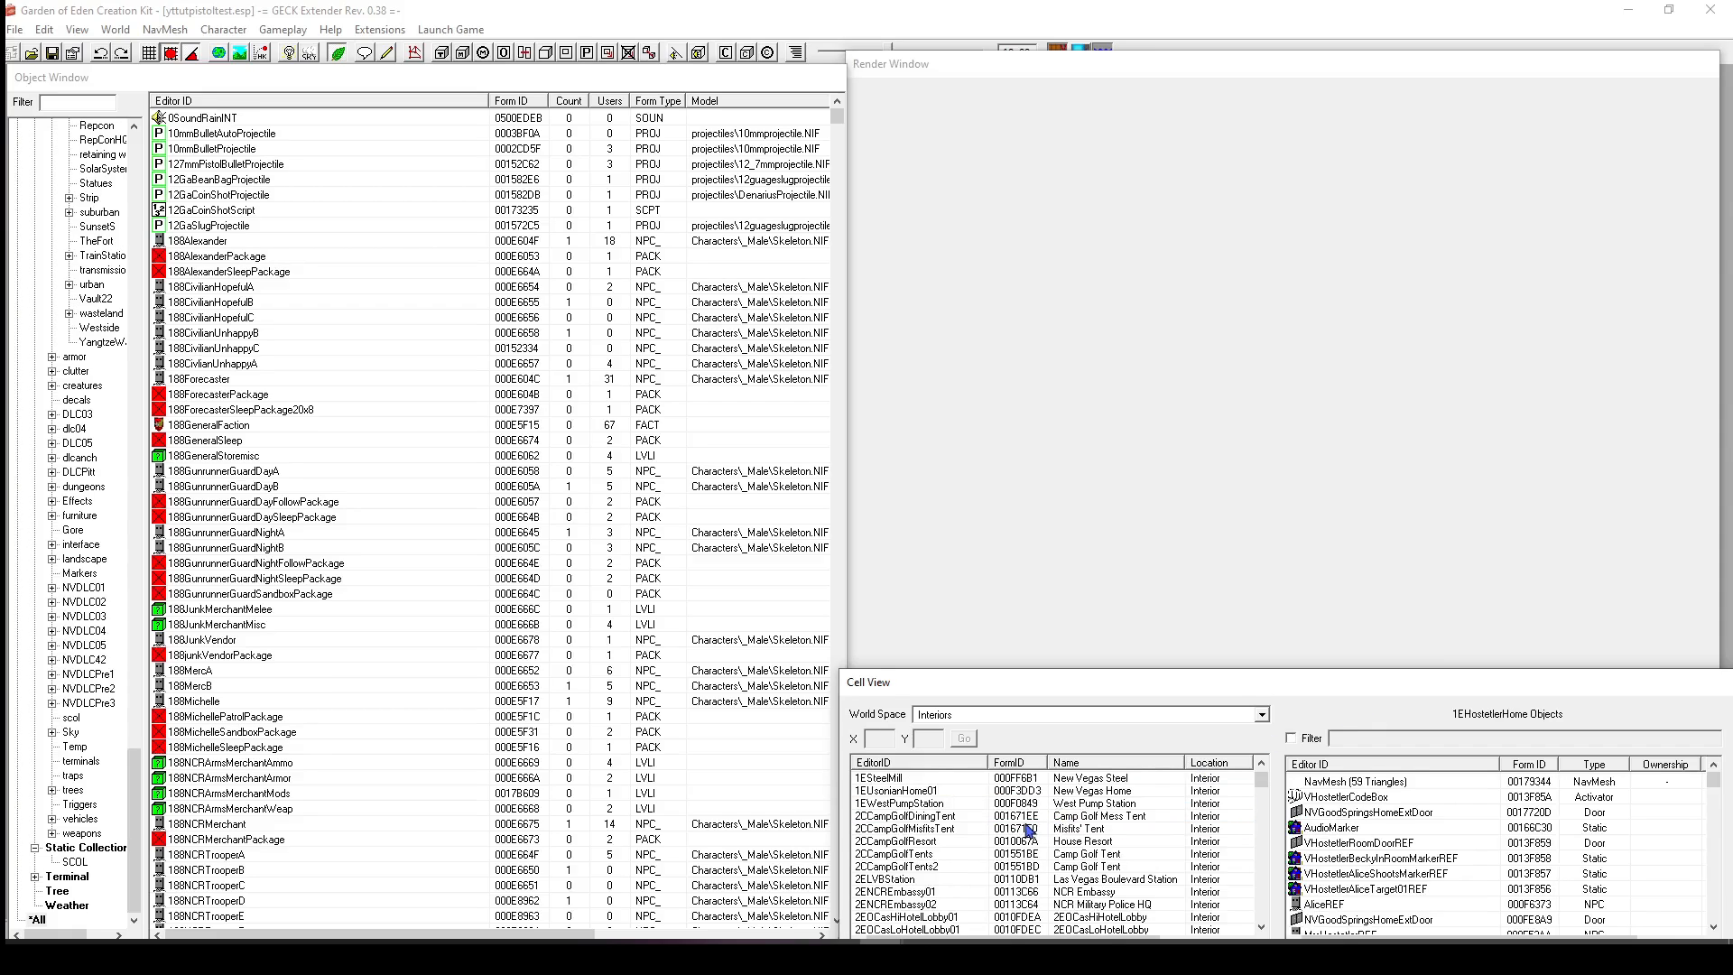
scroll(975, 815, "up", 2)
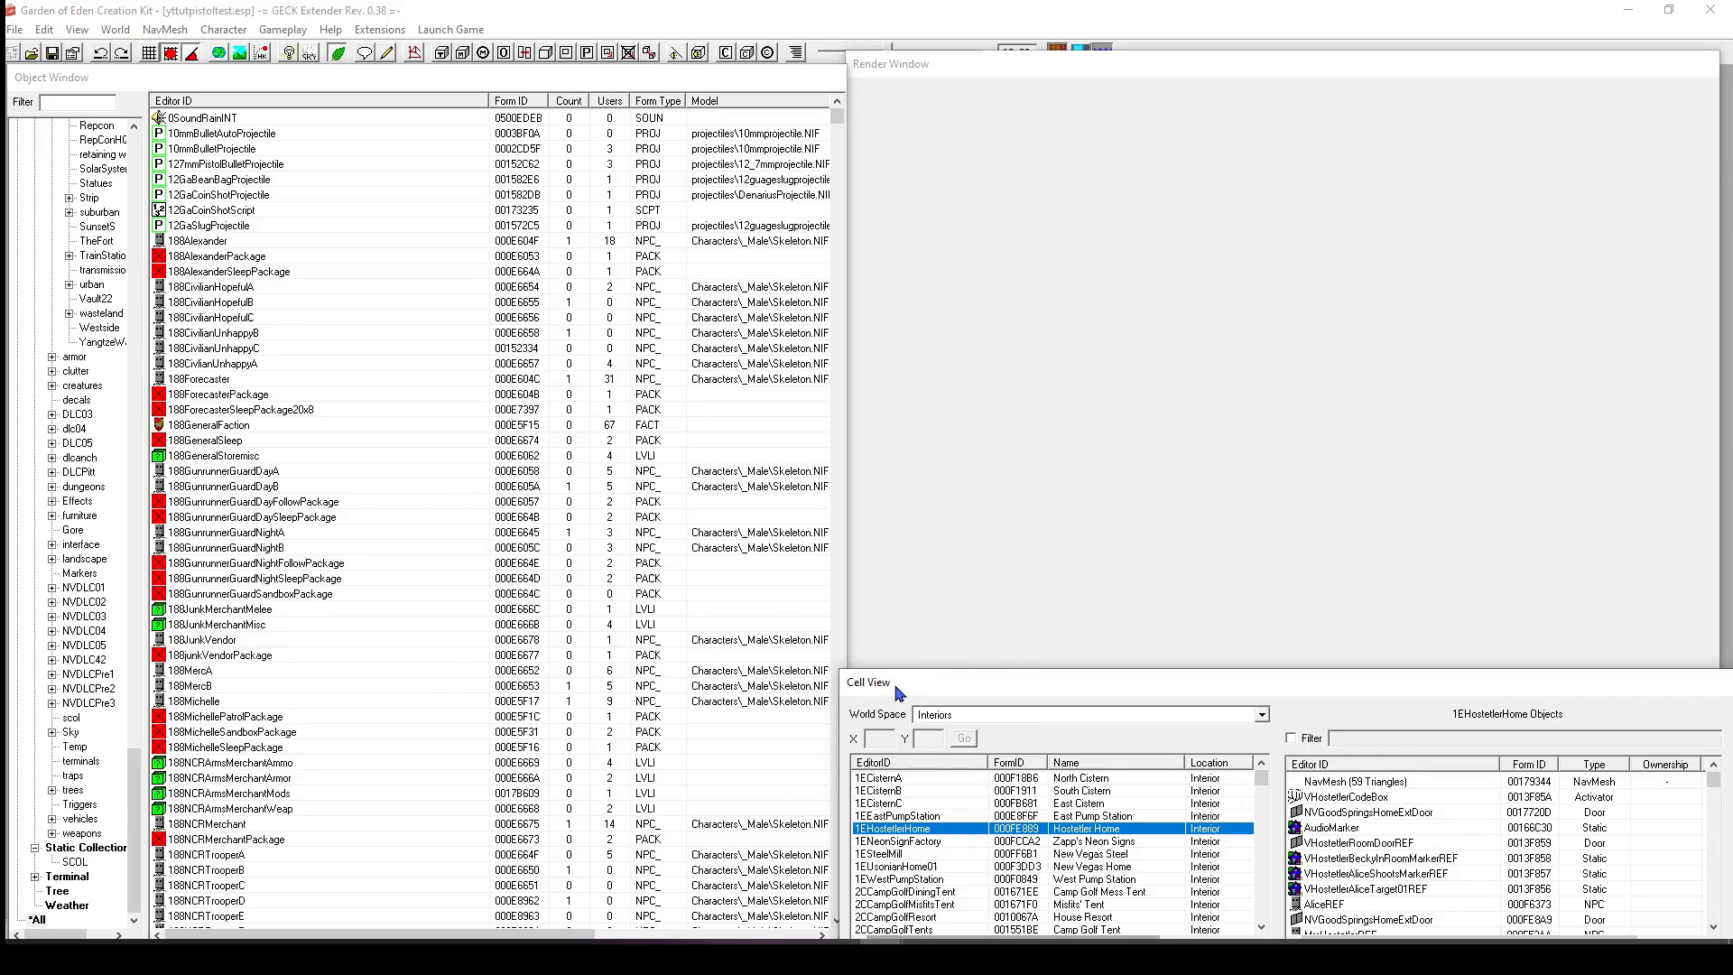
left_click(930, 717)
left_click(929, 729)
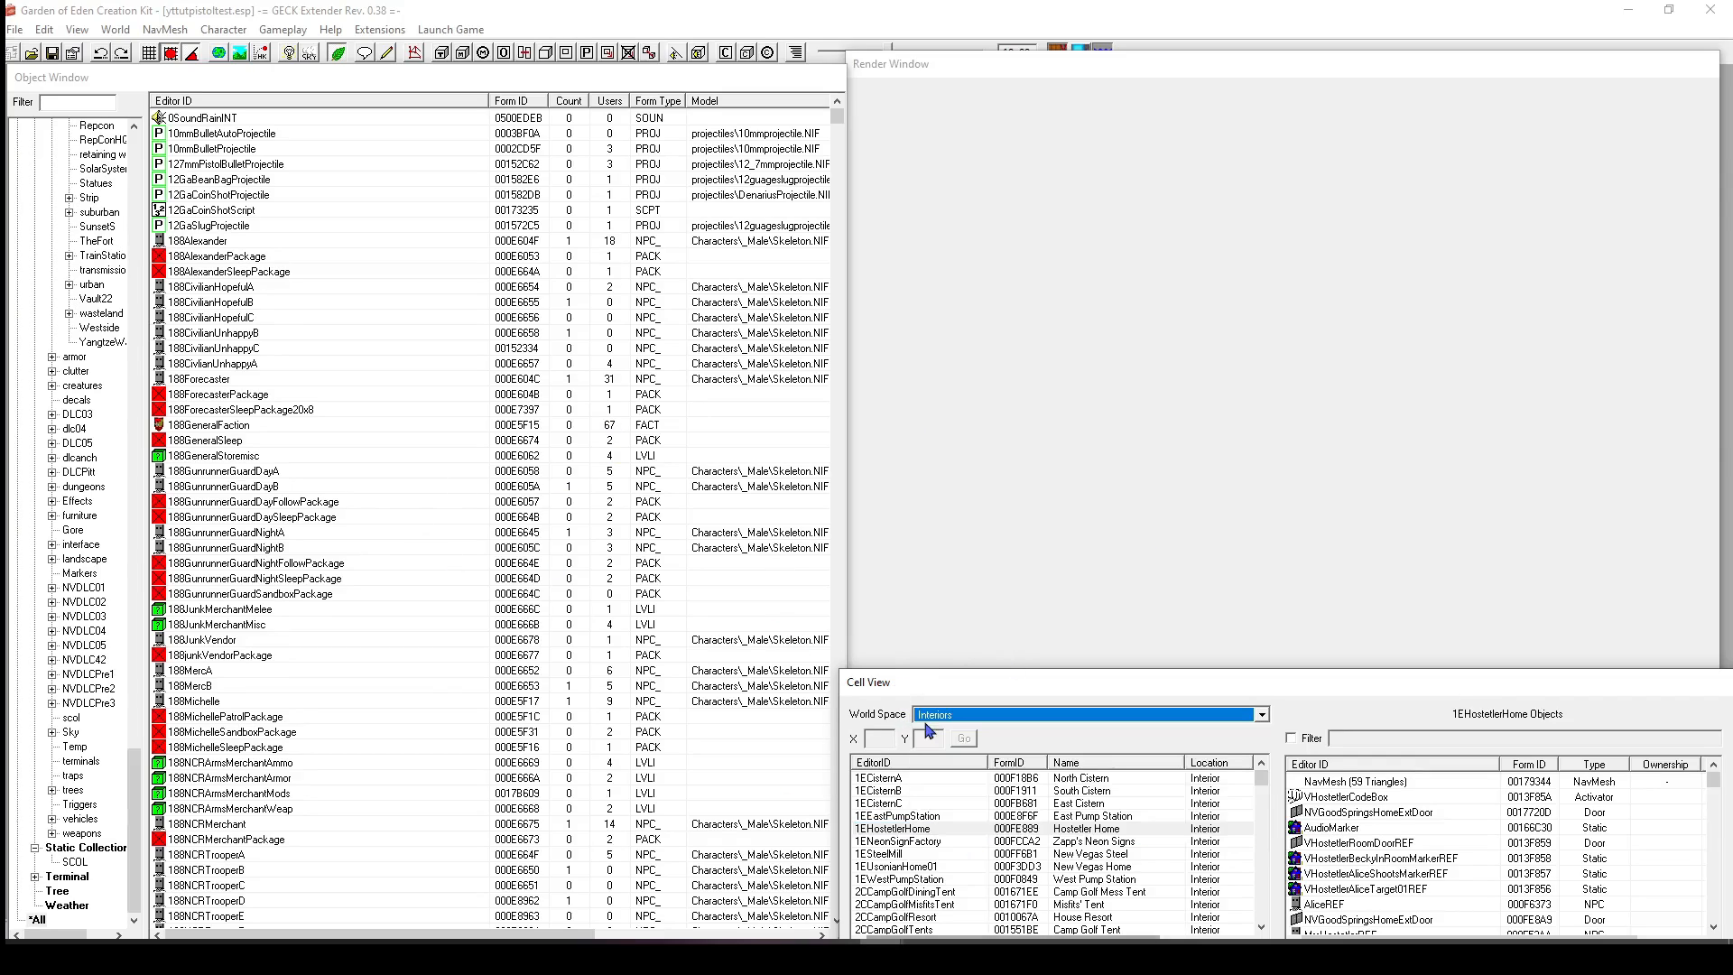
scroll(1036, 852, "down", 20)
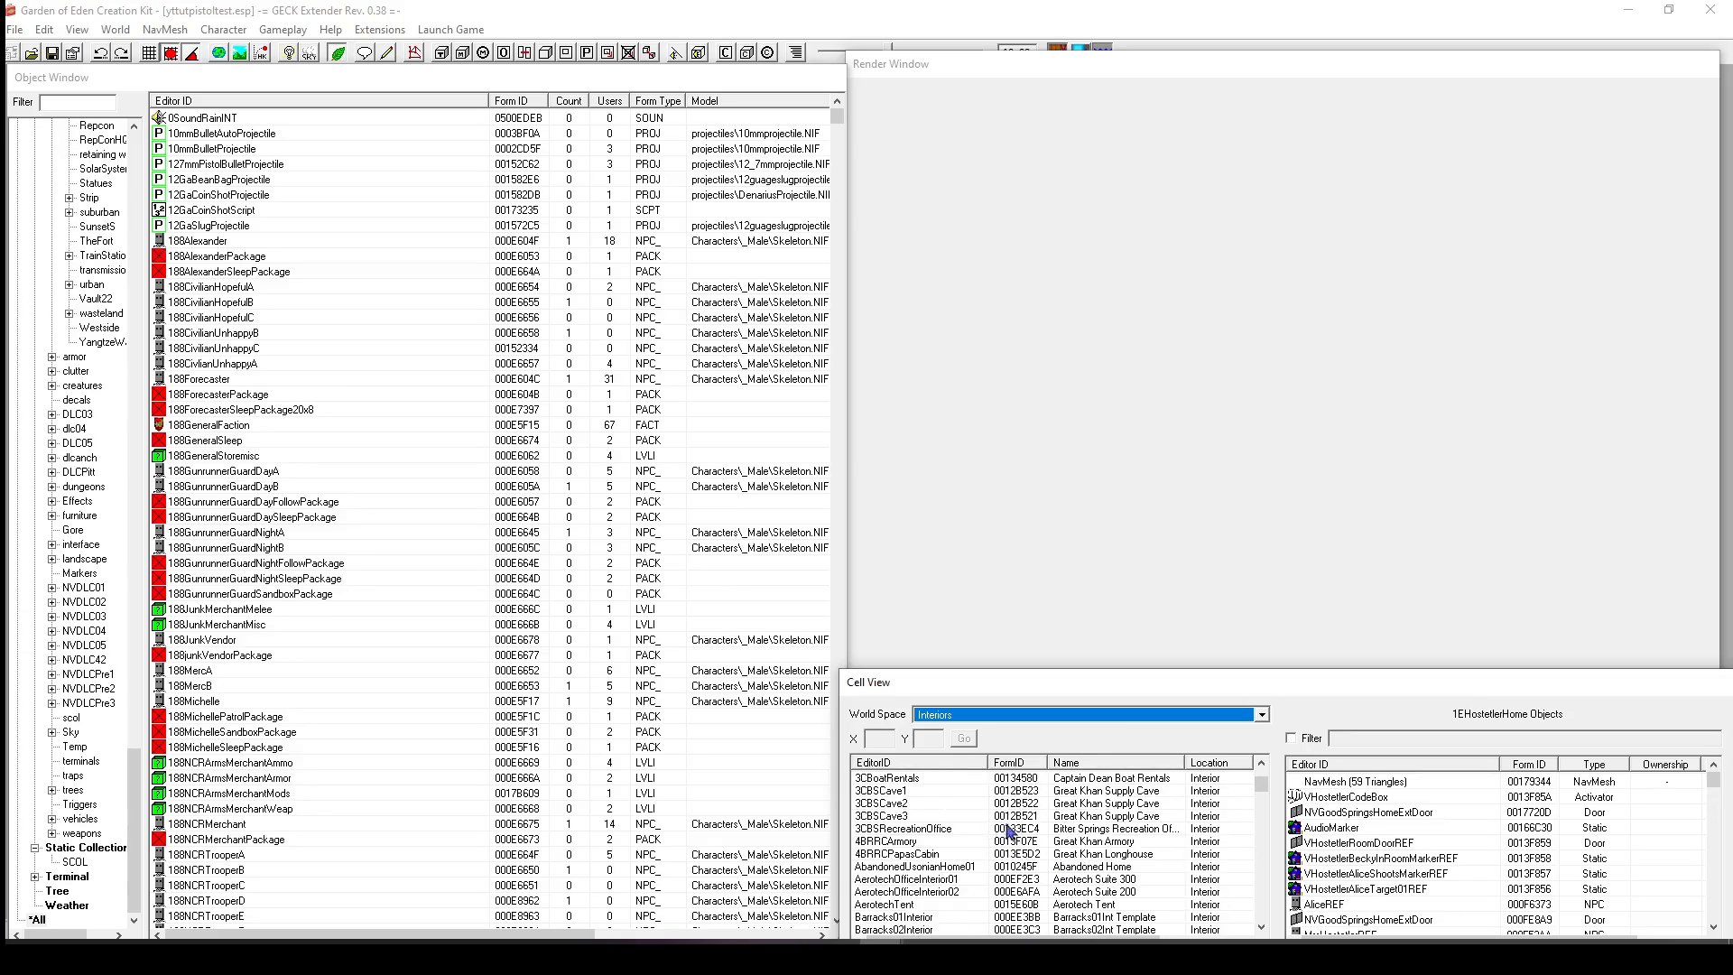
scroll(1039, 893, "down", 20)
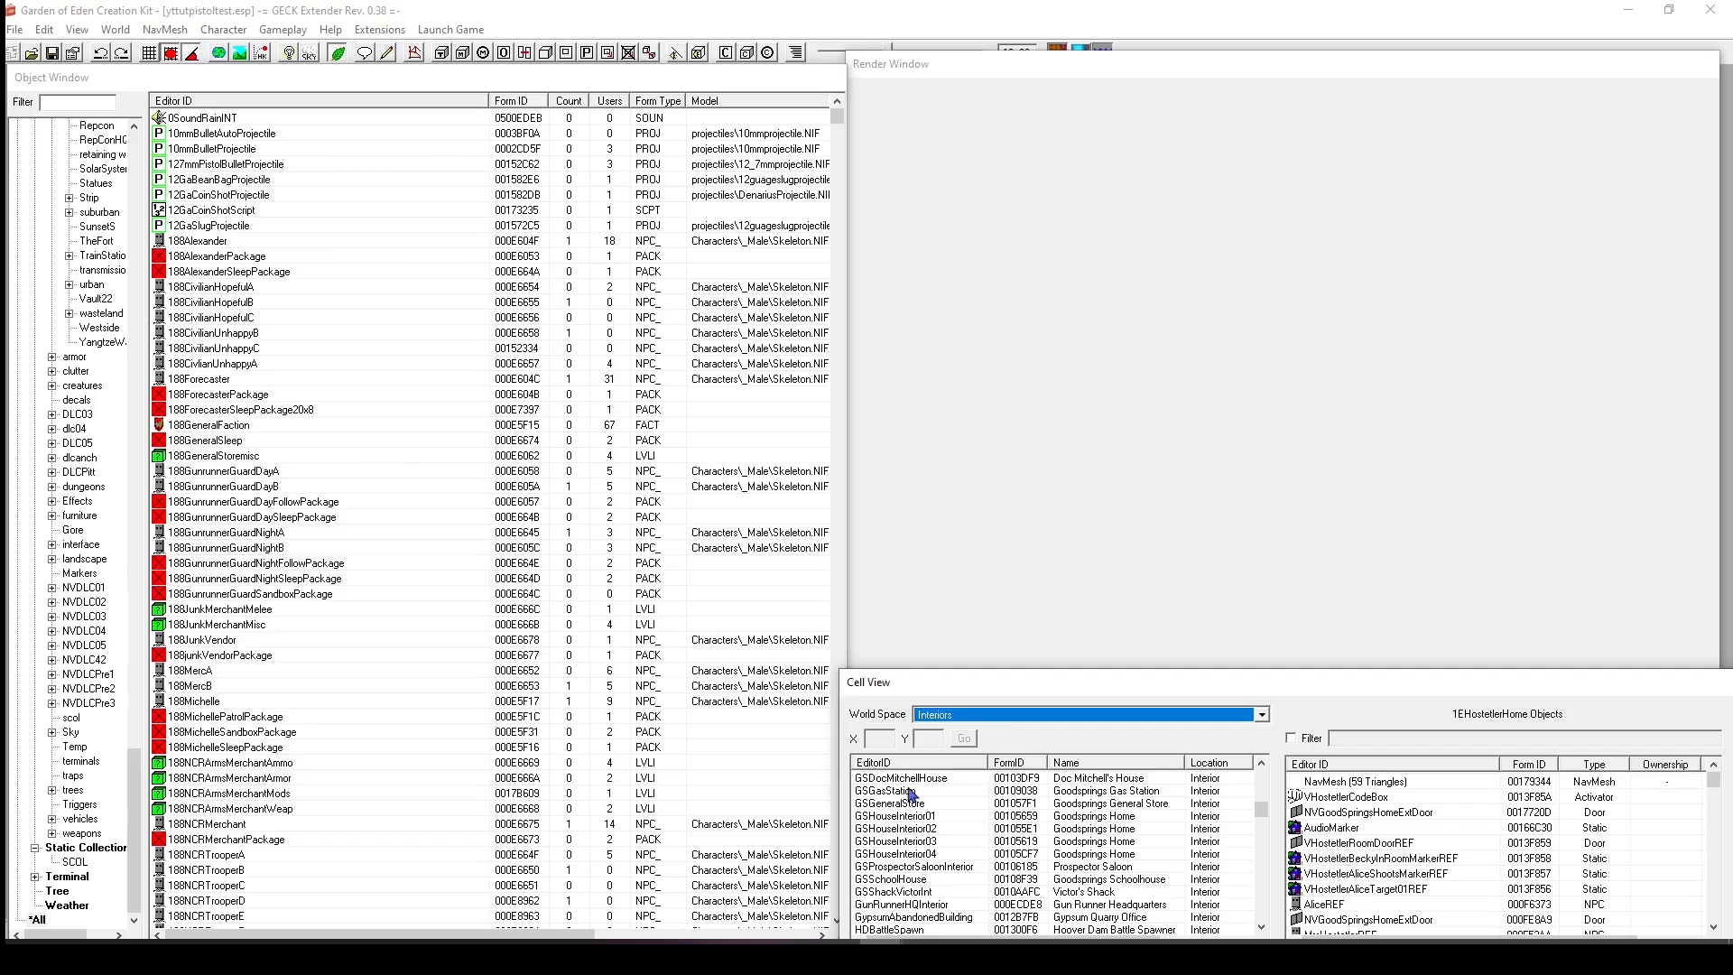
left_click(903, 792)
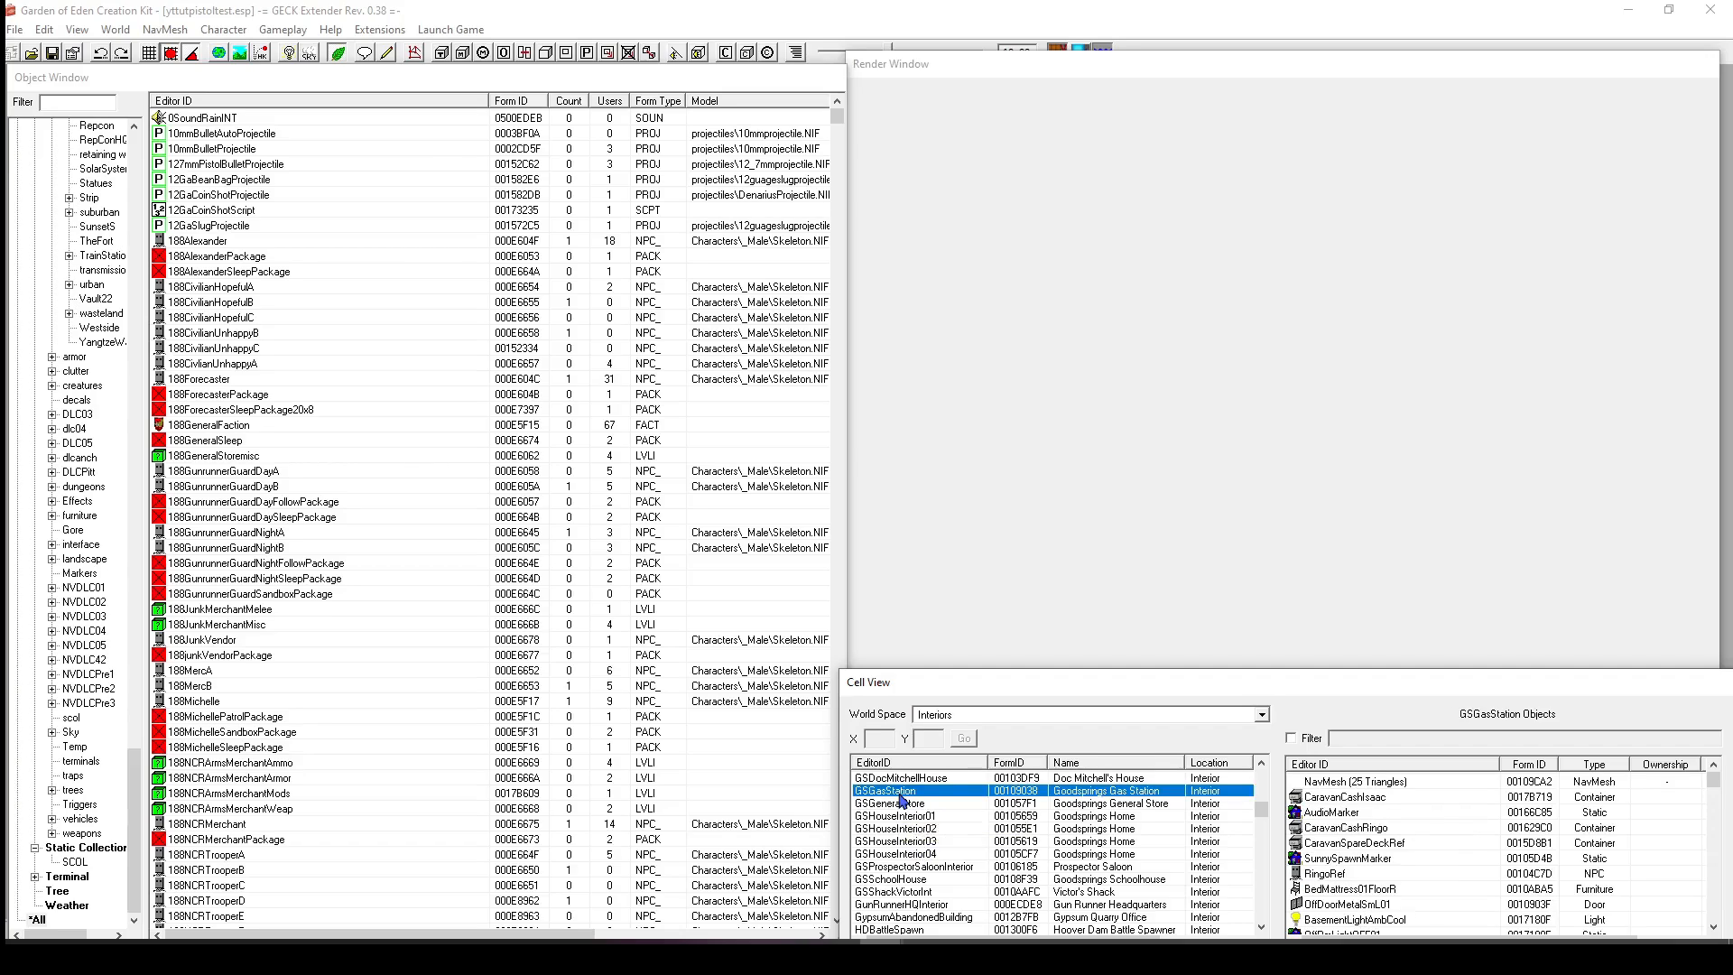
right_click(901, 799)
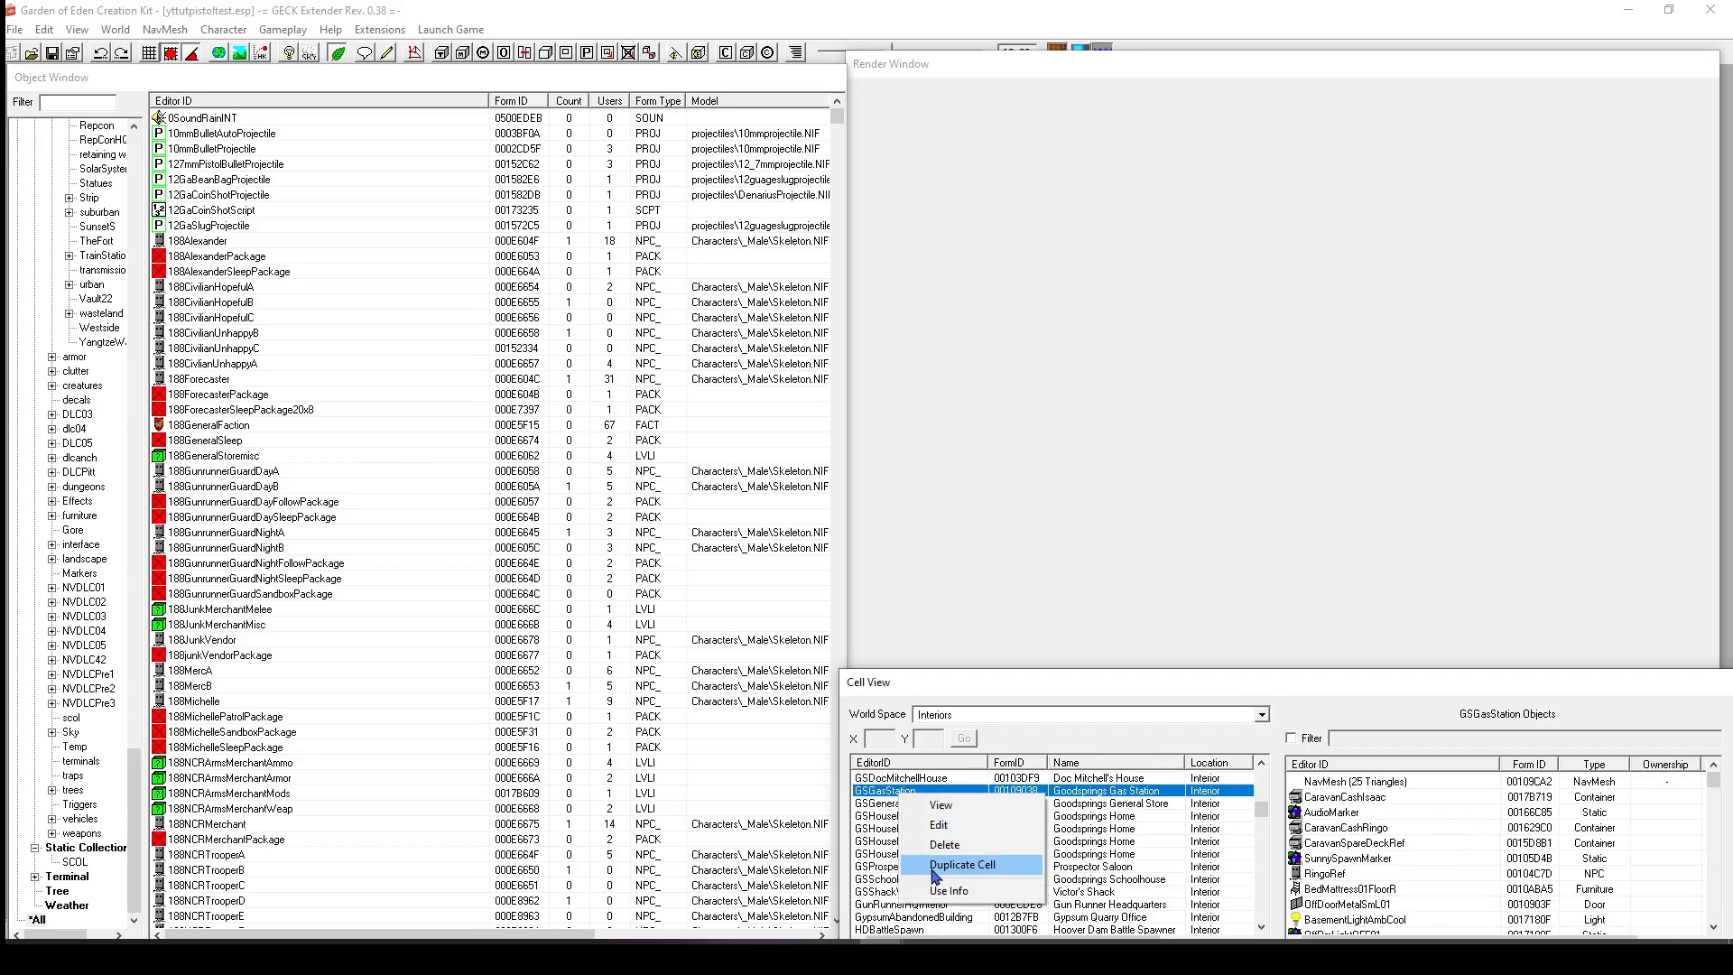
left_click(960, 865)
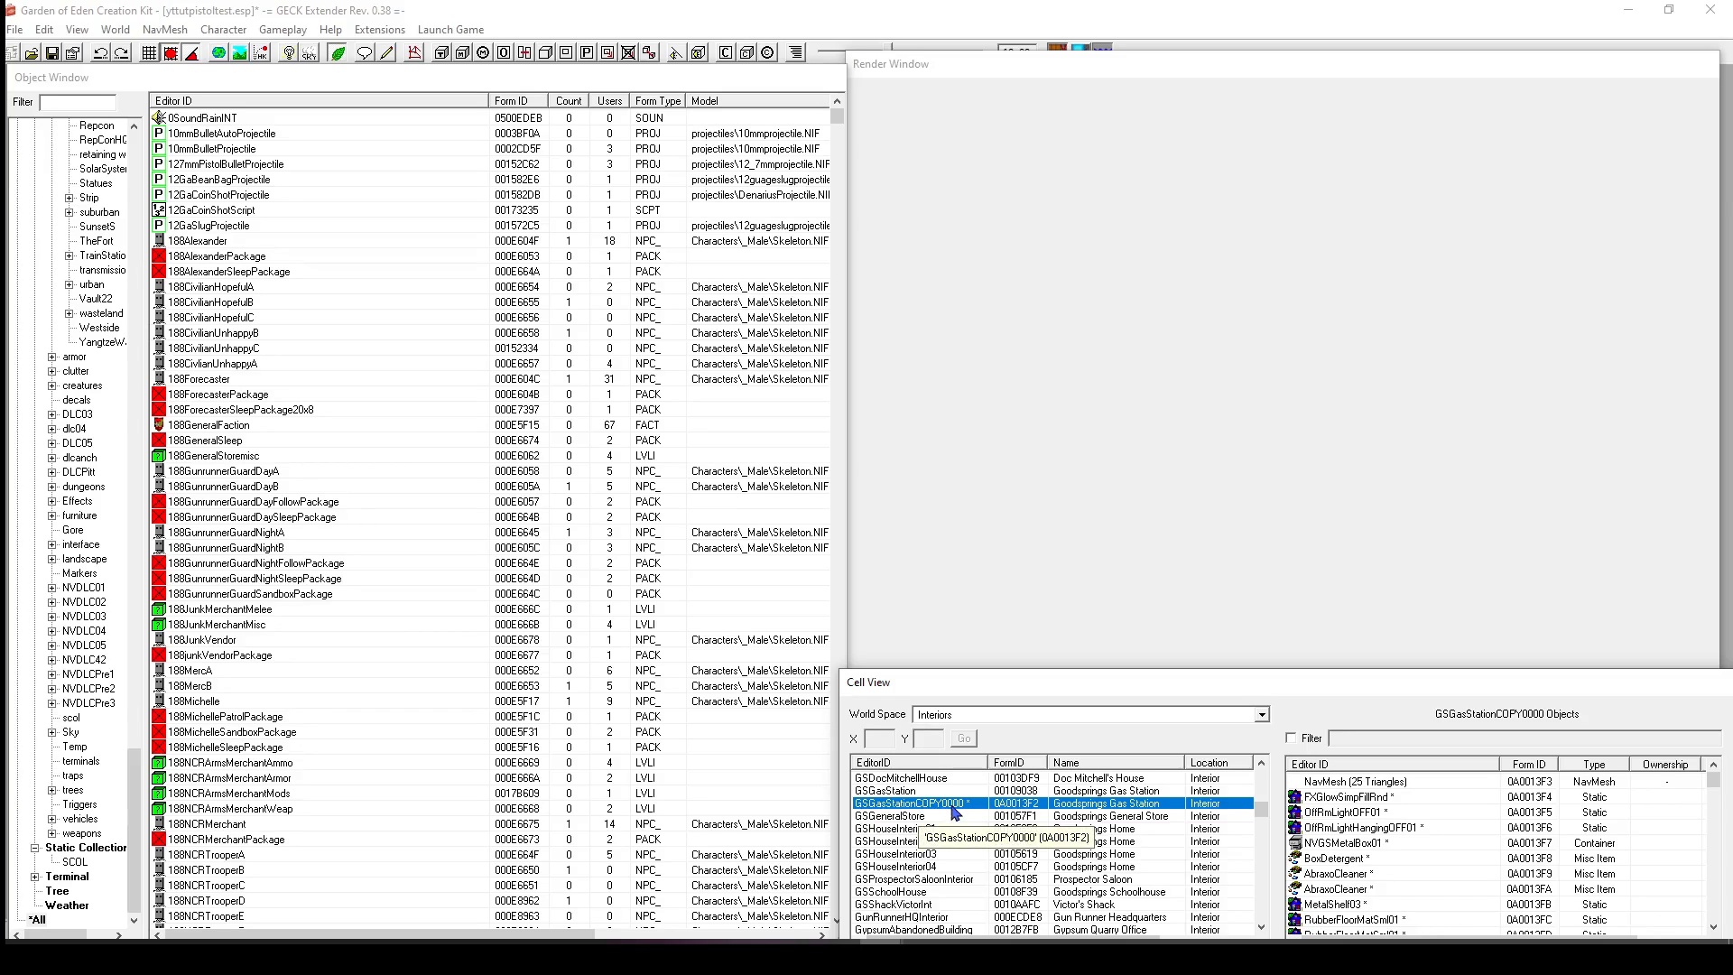
Edit the duplicated gas station cell's interior data and set its name to "Mod Testing Lab".
right_click(983, 812)
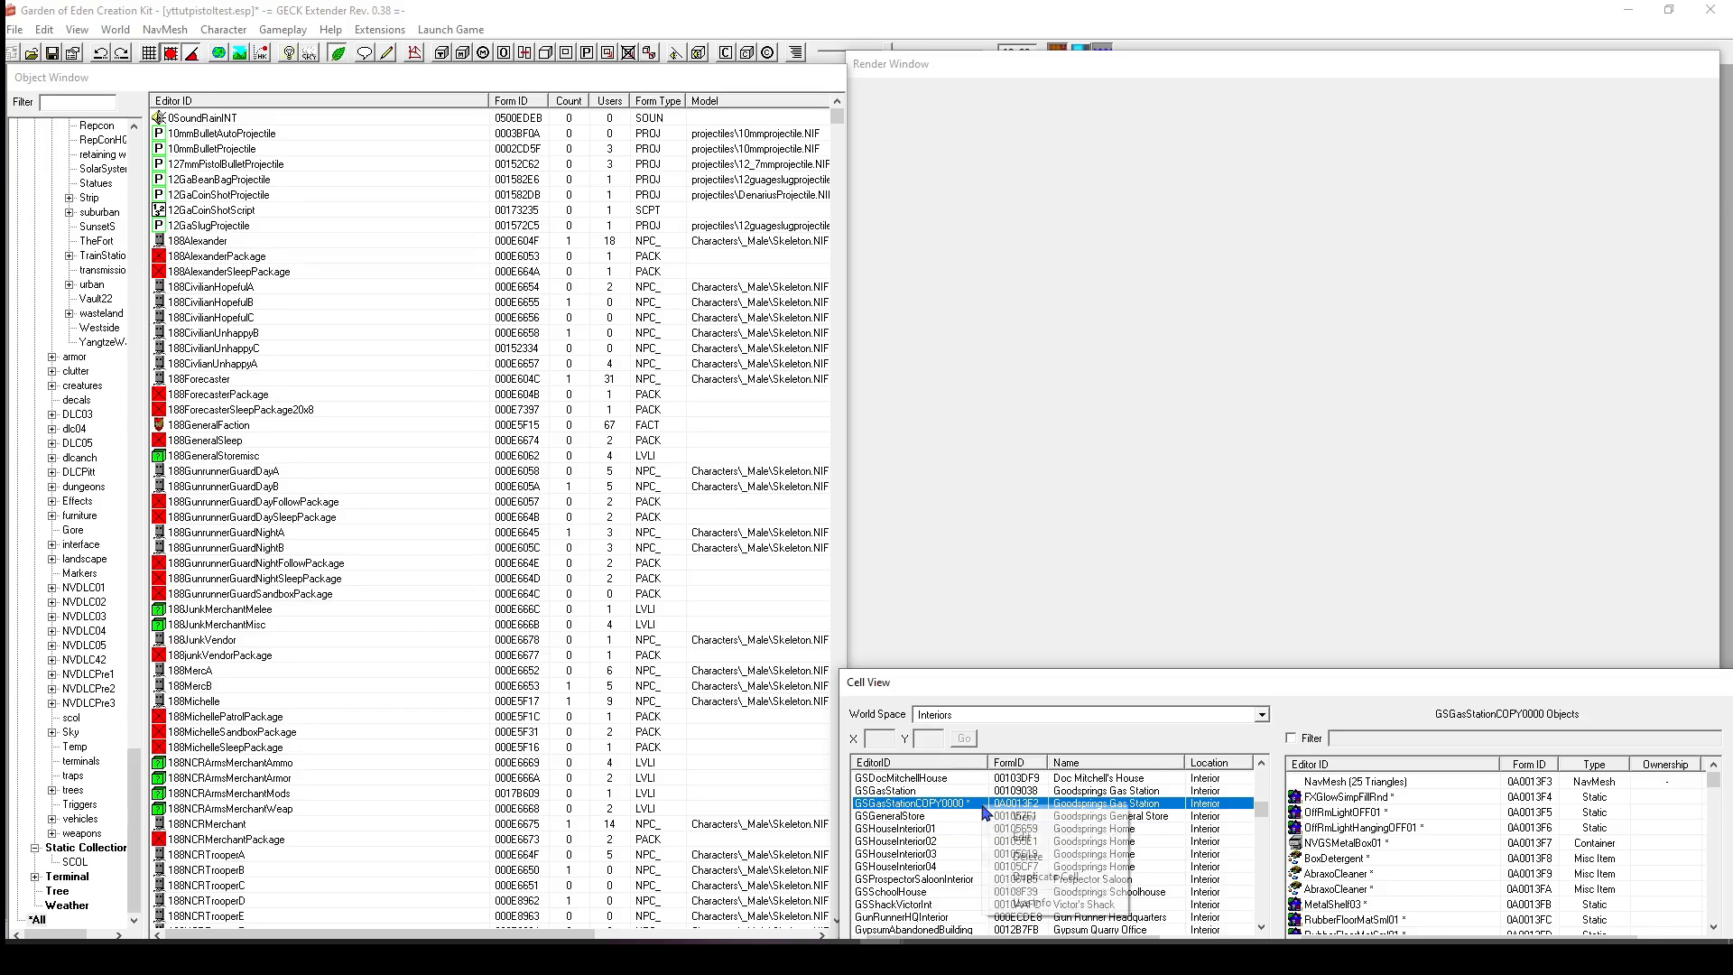
left_click(1026, 838)
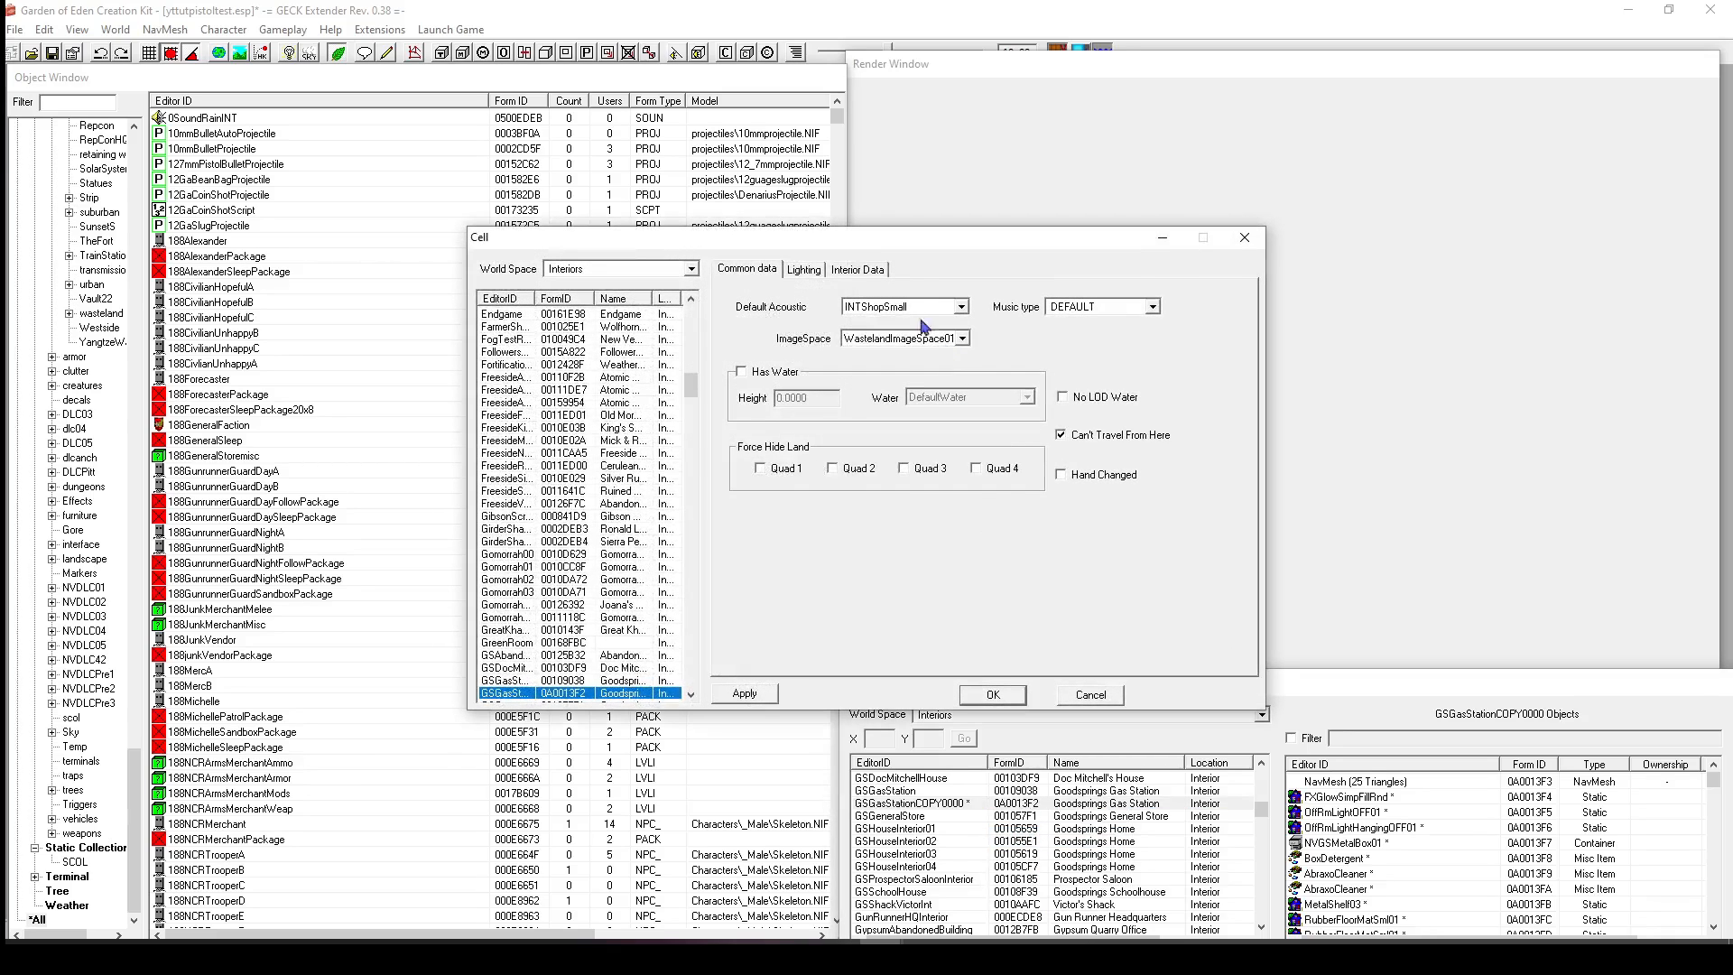
left_click_drag(583, 248, 532, 254)
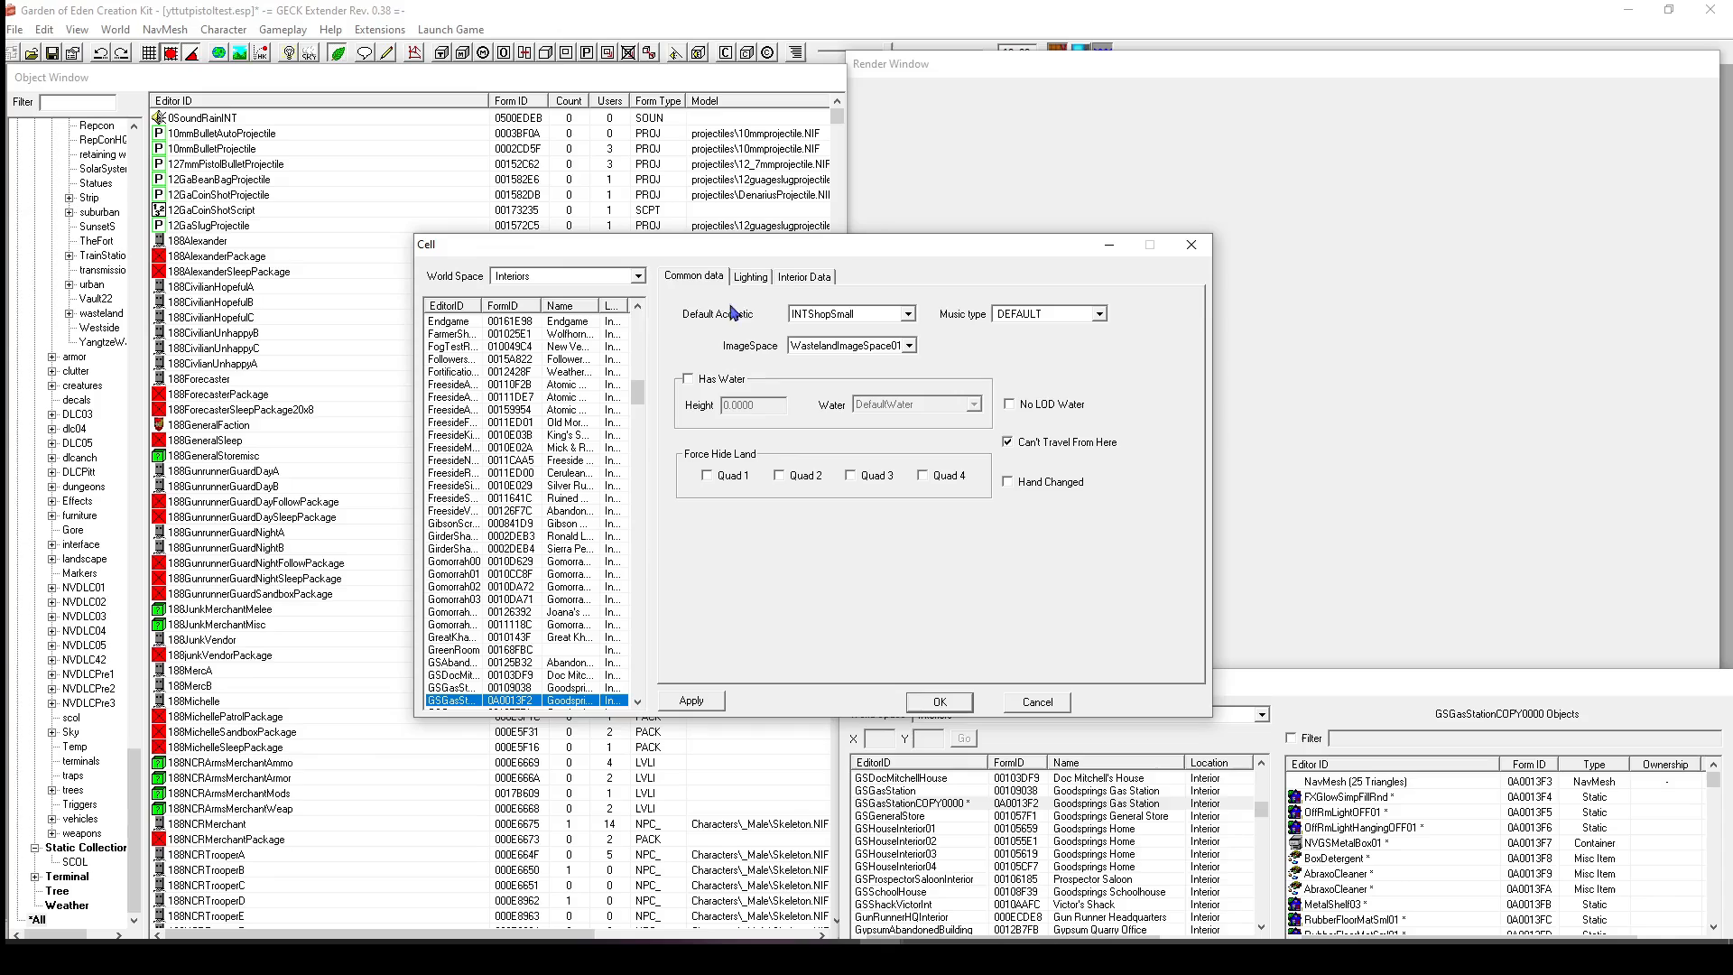
left_click(801, 277)
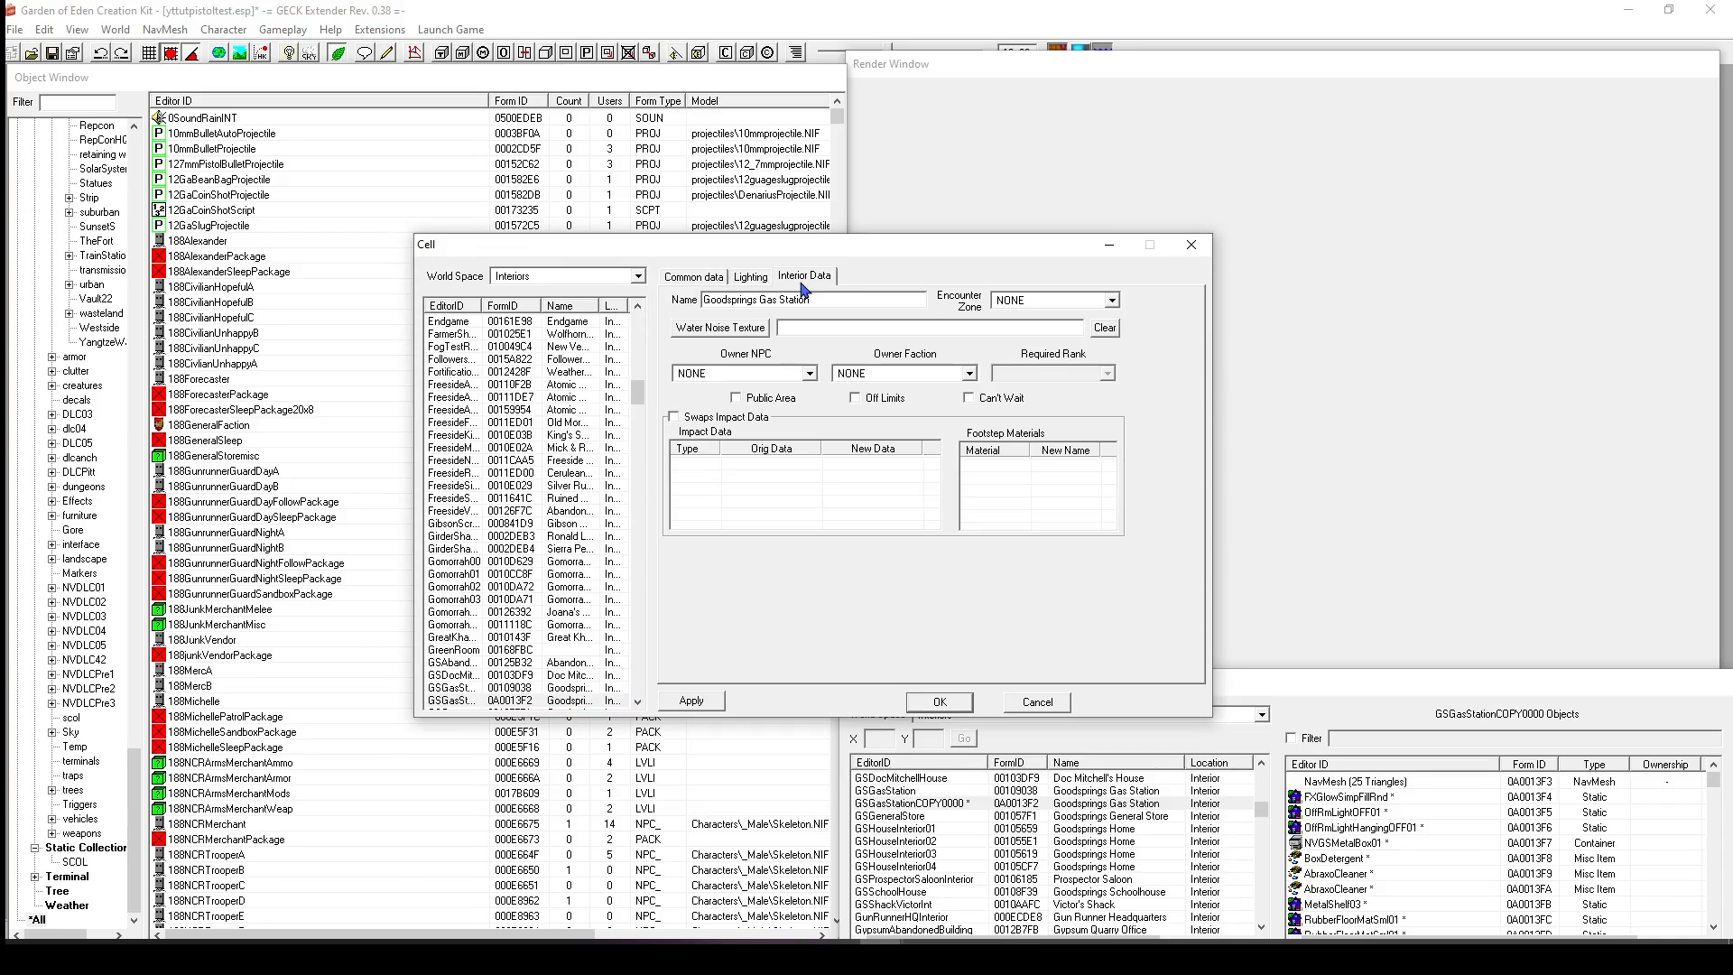
double_click(849, 297)
type("Mod Testing Lab")
left_click(942, 704)
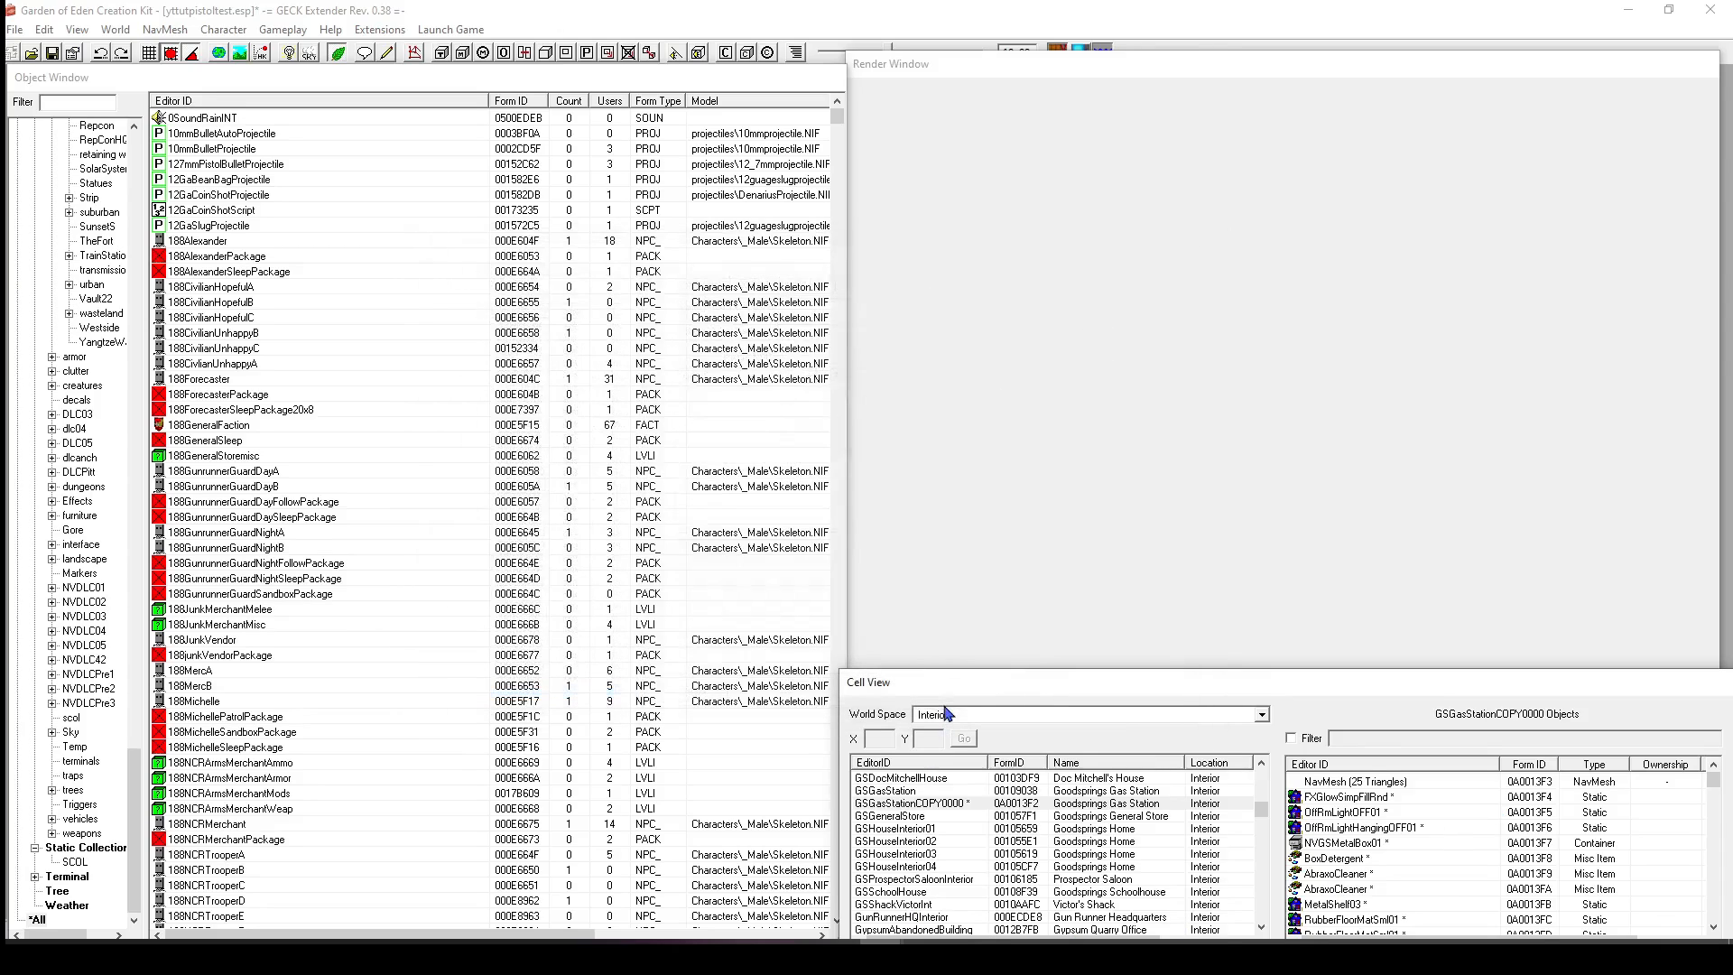
Rename the duplicated cell's editor ID to ModTestingLab.
left_click(958, 803)
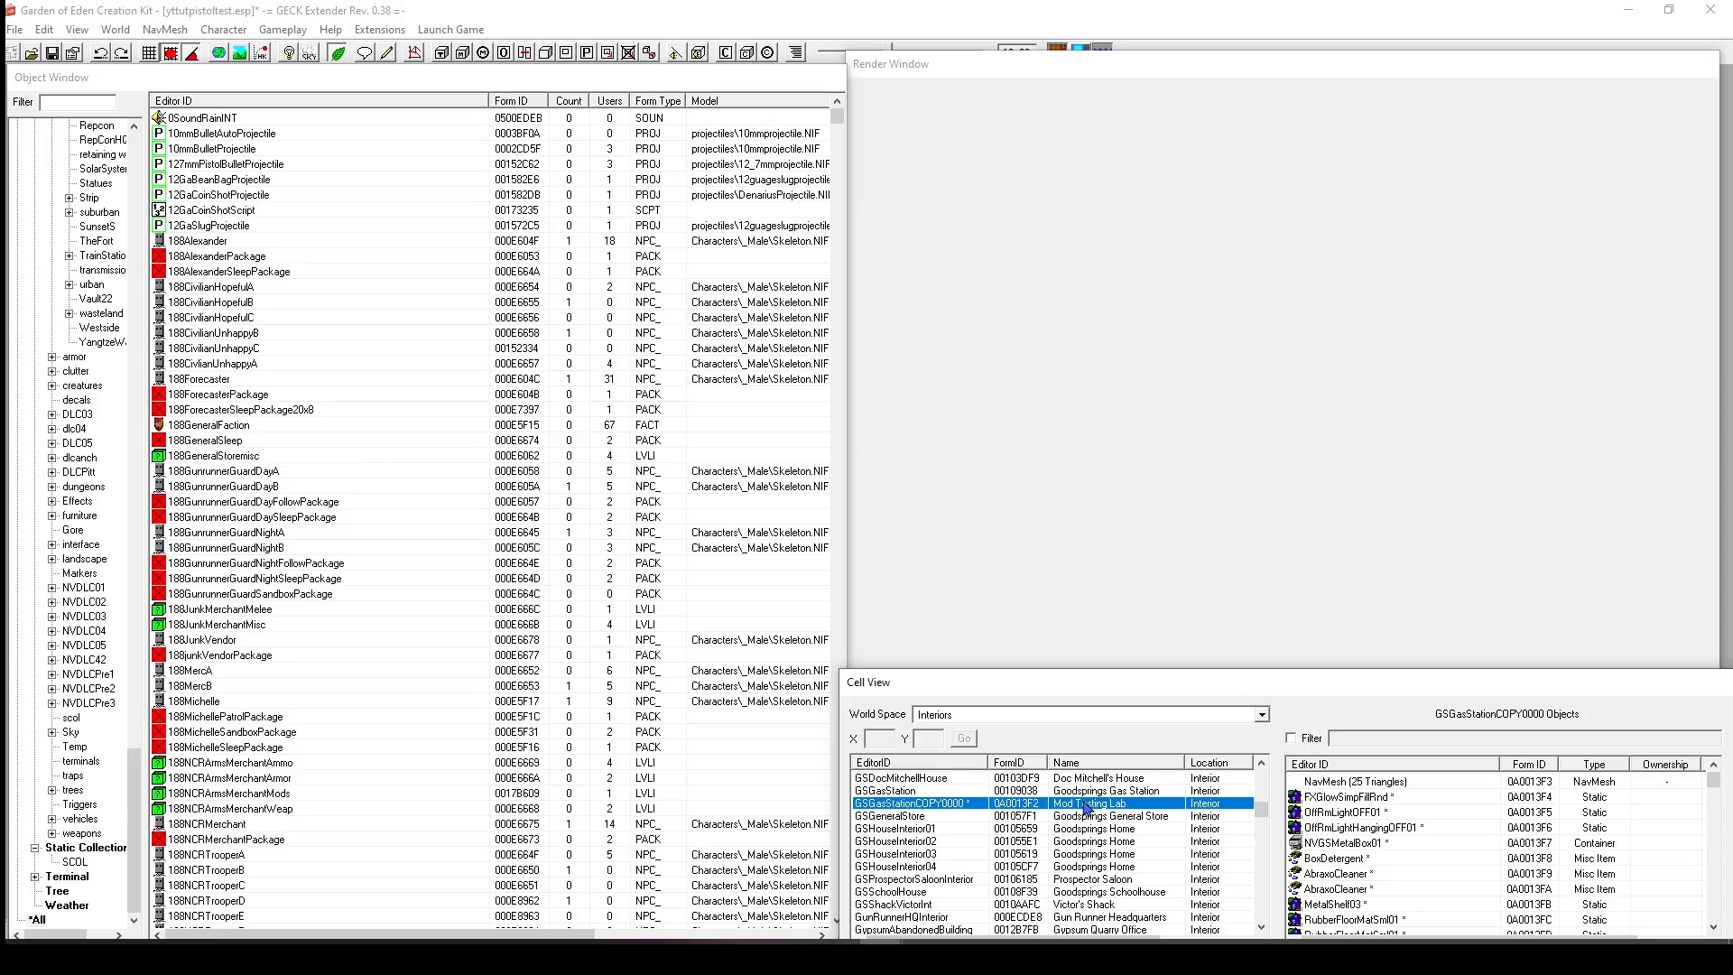
left_click_drag(917, 807, 915, 806)
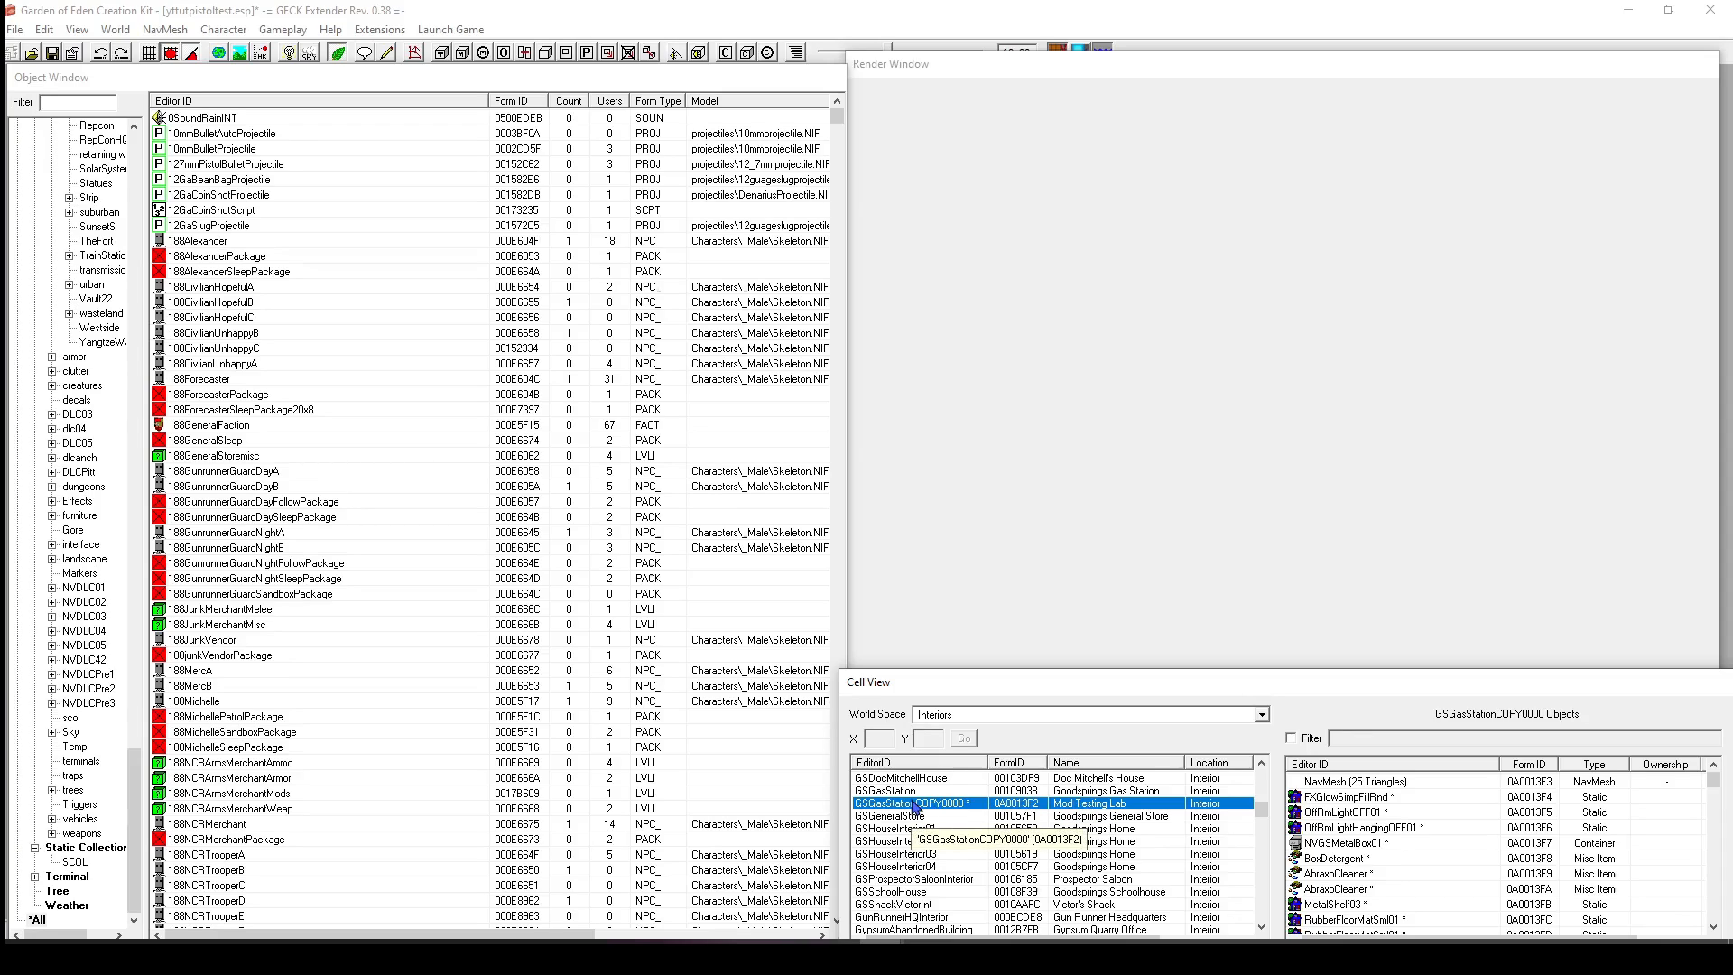
left_click(914, 804)
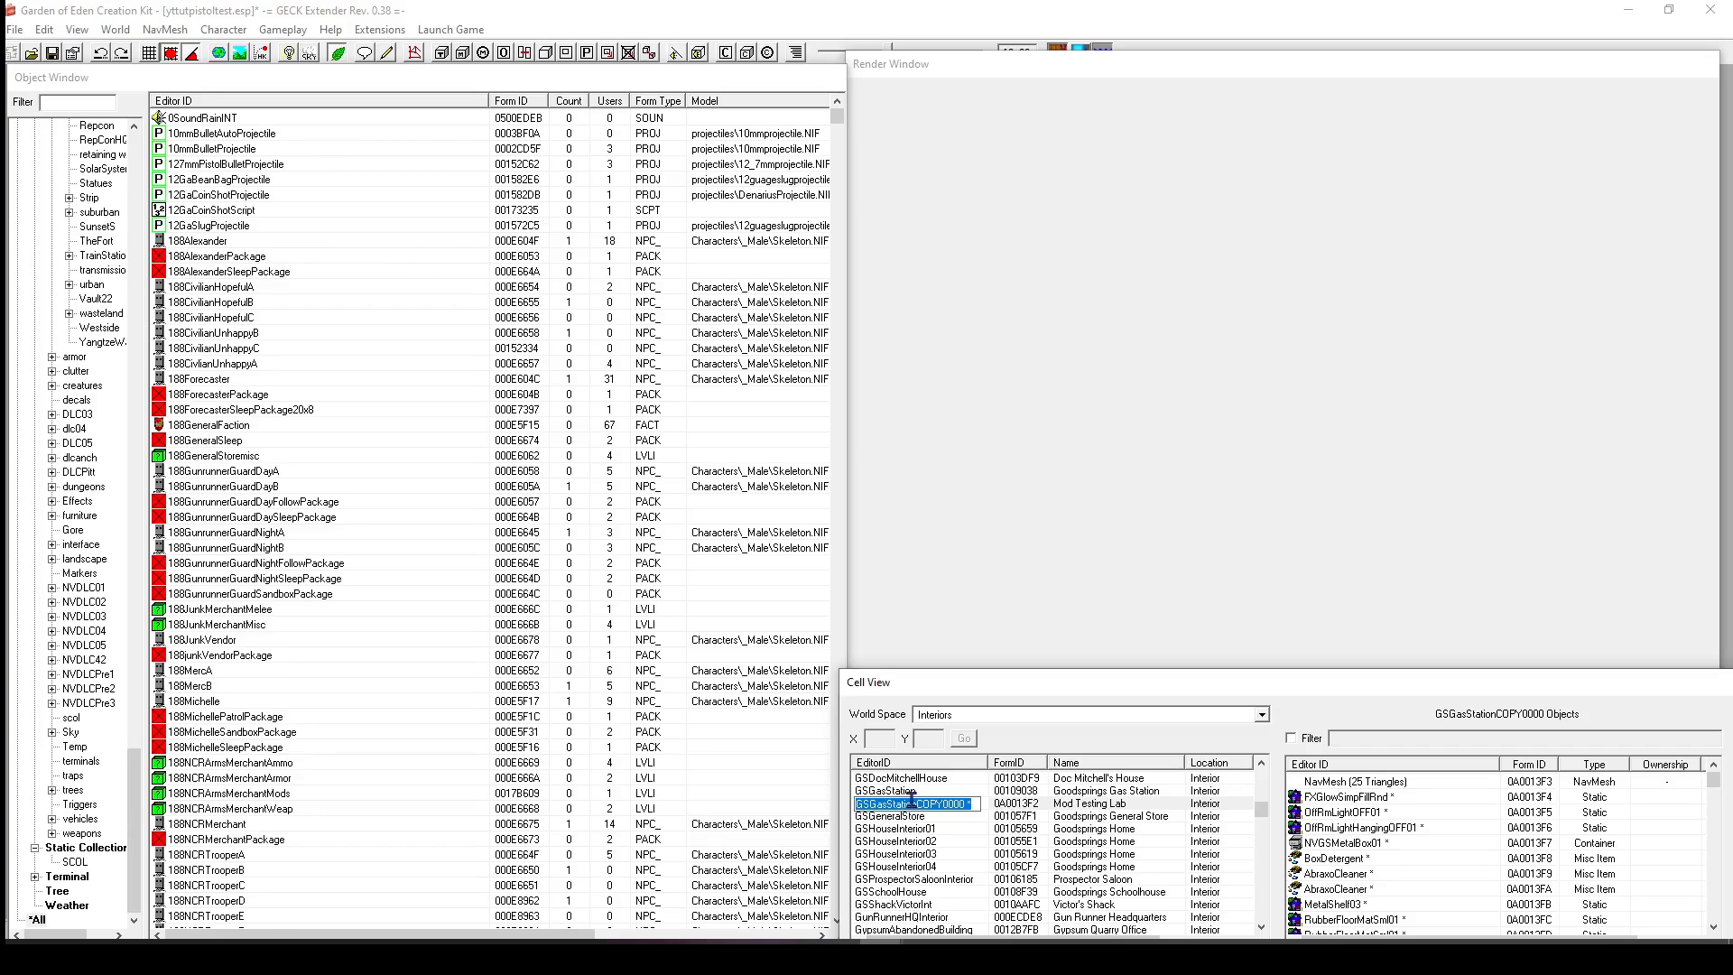
type("ModTesting")
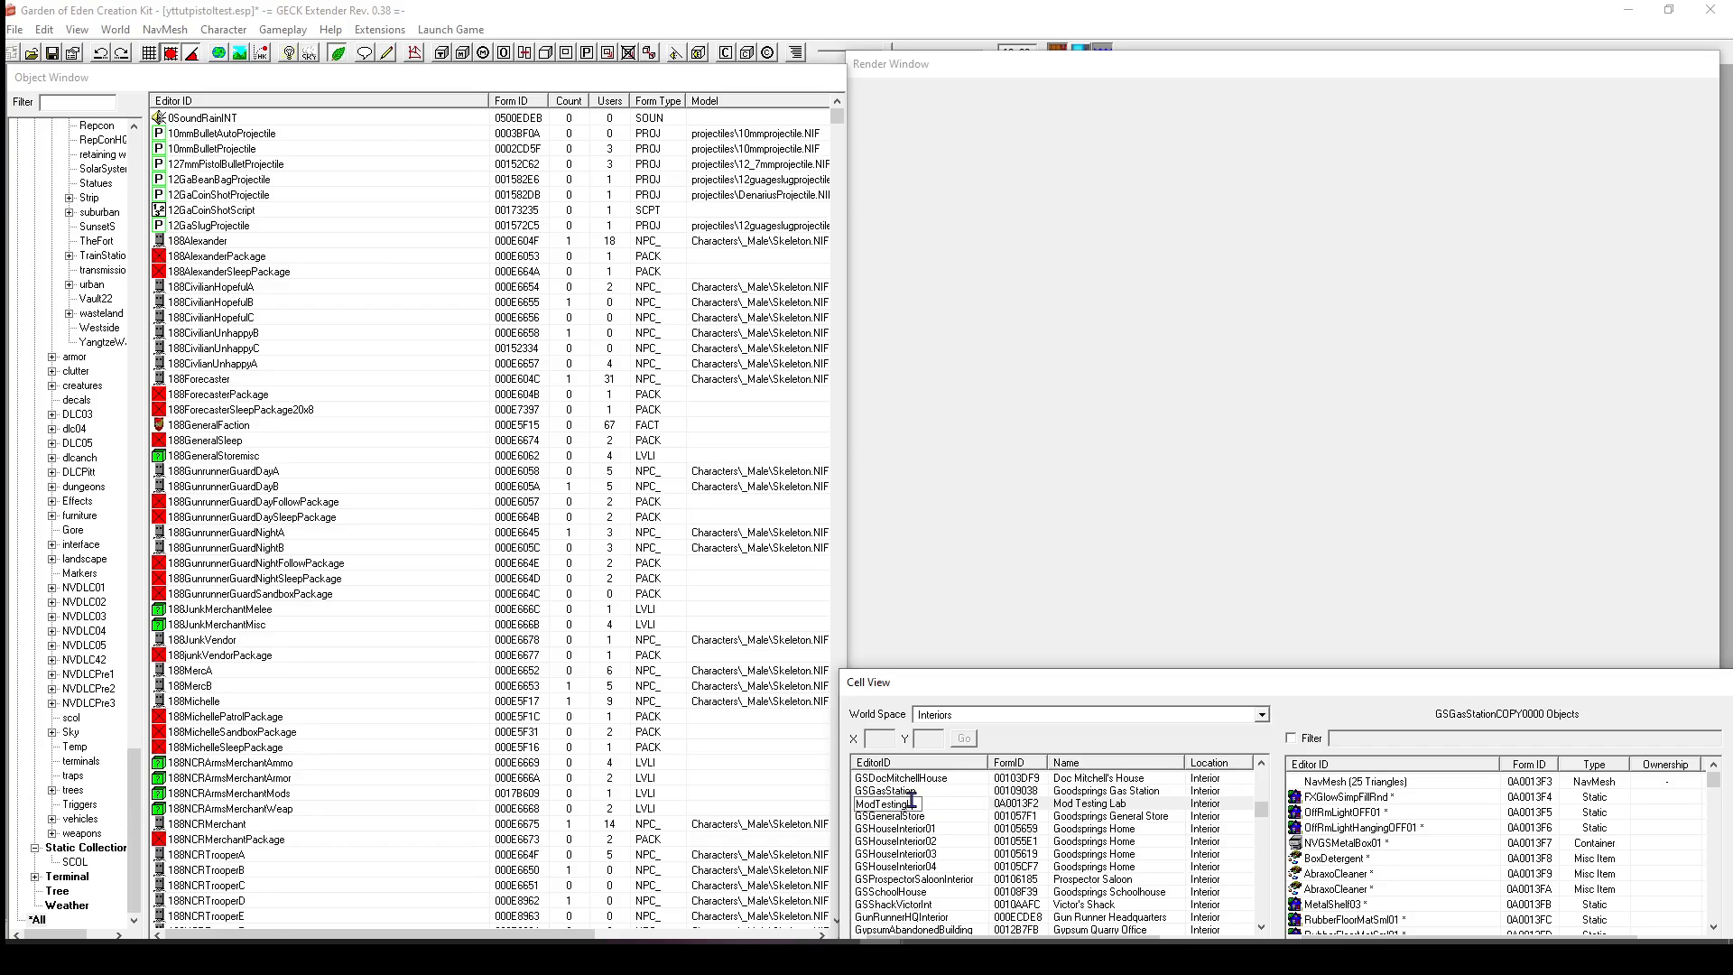
type("Lab")
key("Return")
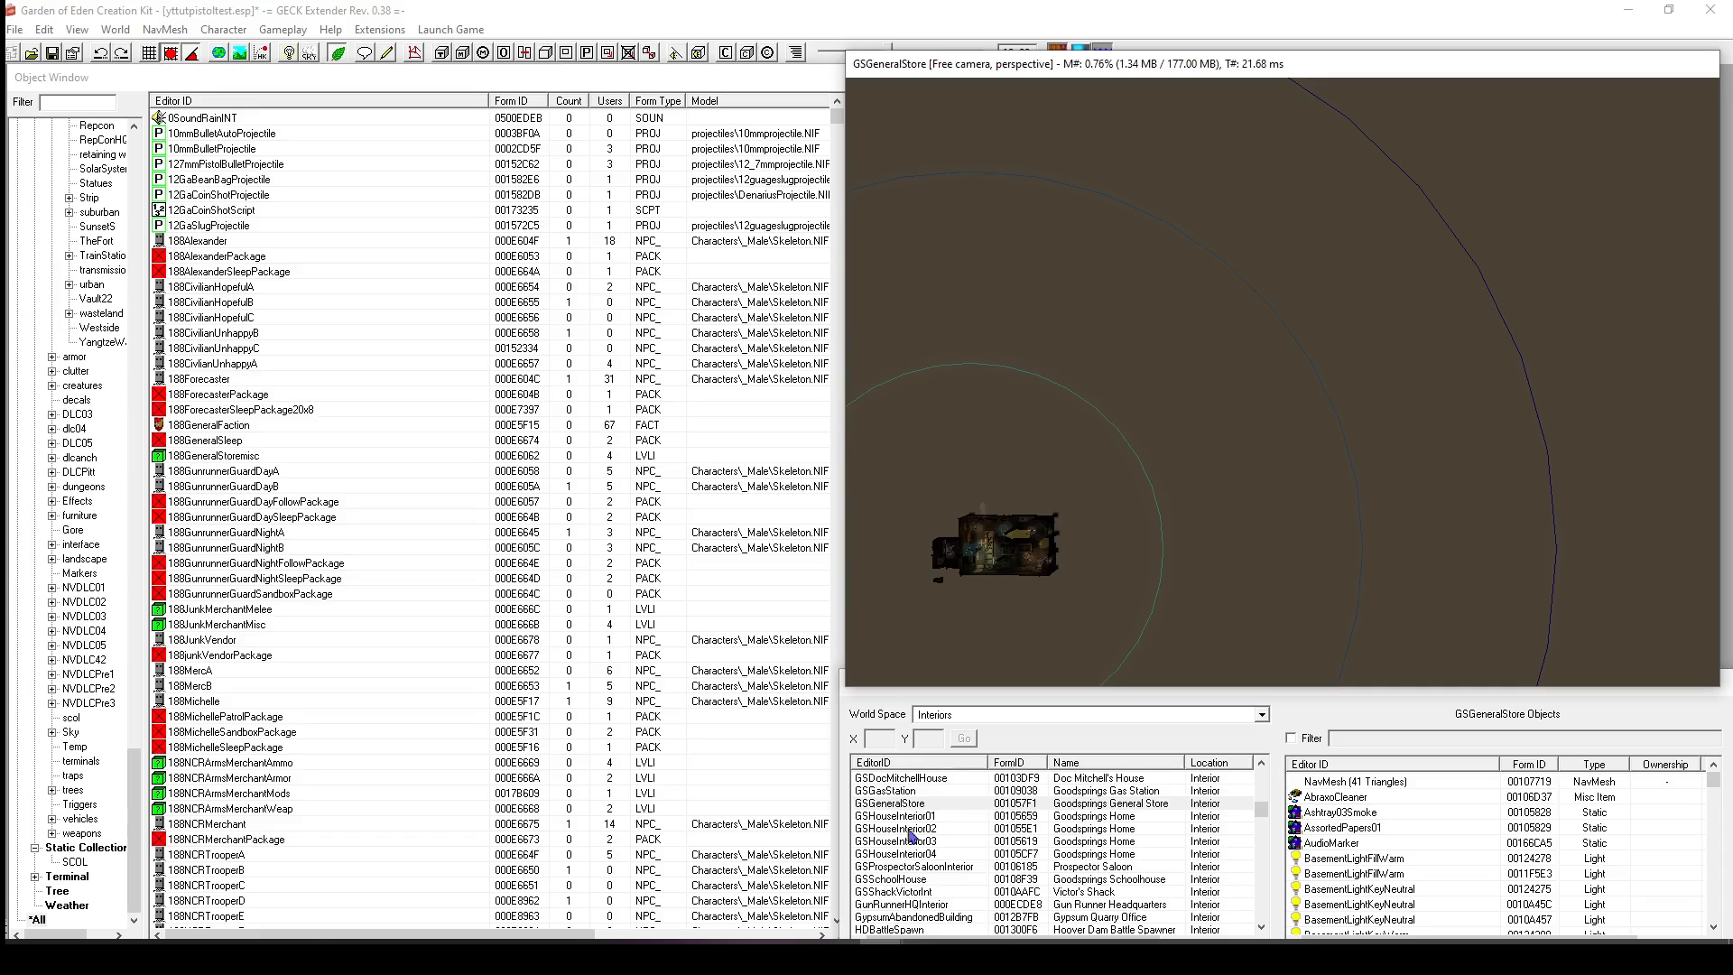
Locate the ModTestingLab cell in the interiors list and load it in the render window.
scroll(921, 805, "down", 20)
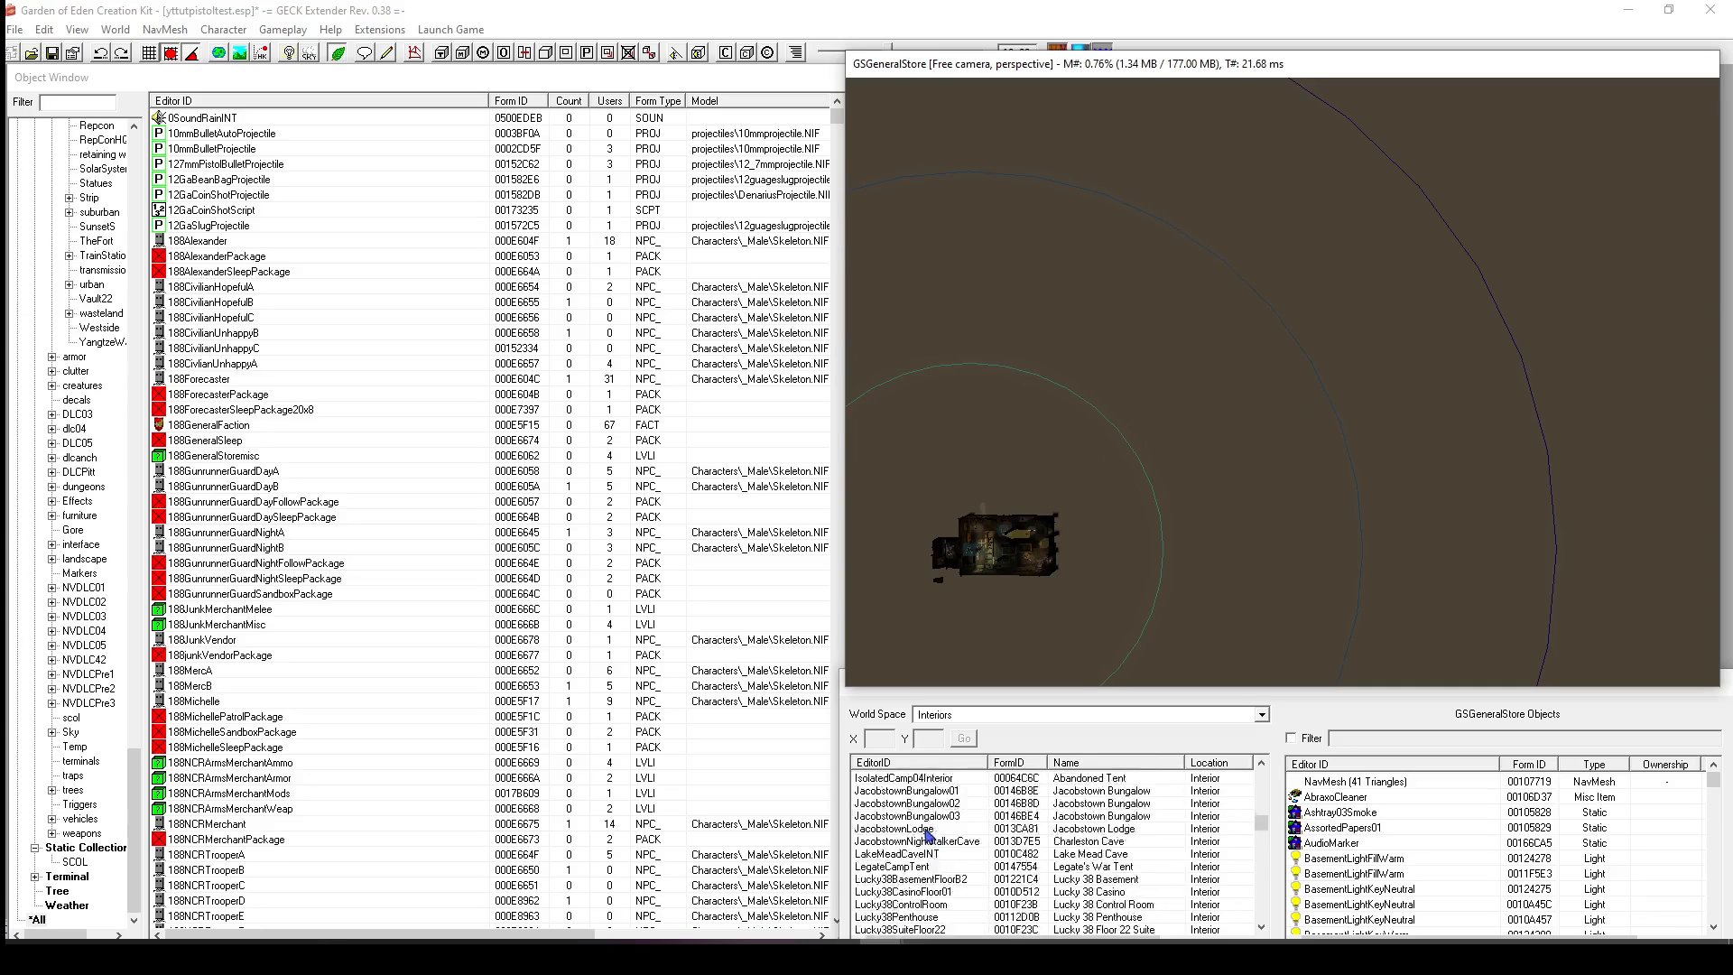
scroll(912, 858, "down", 15)
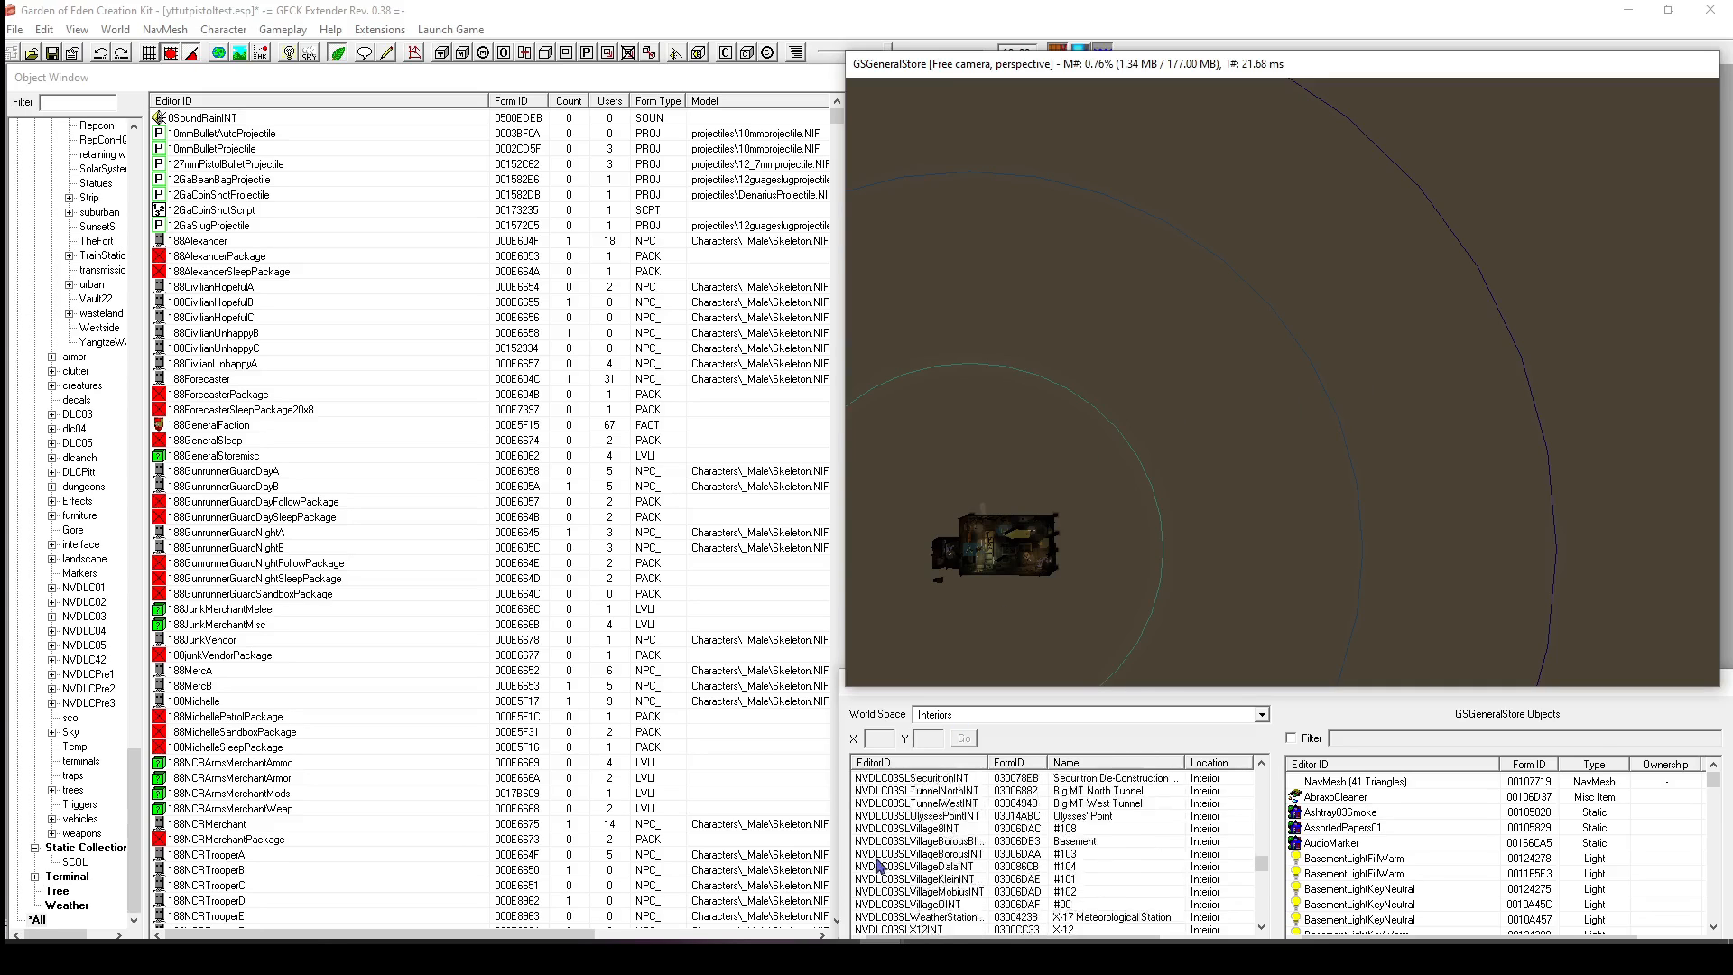
scroll(897, 892, "down", 15)
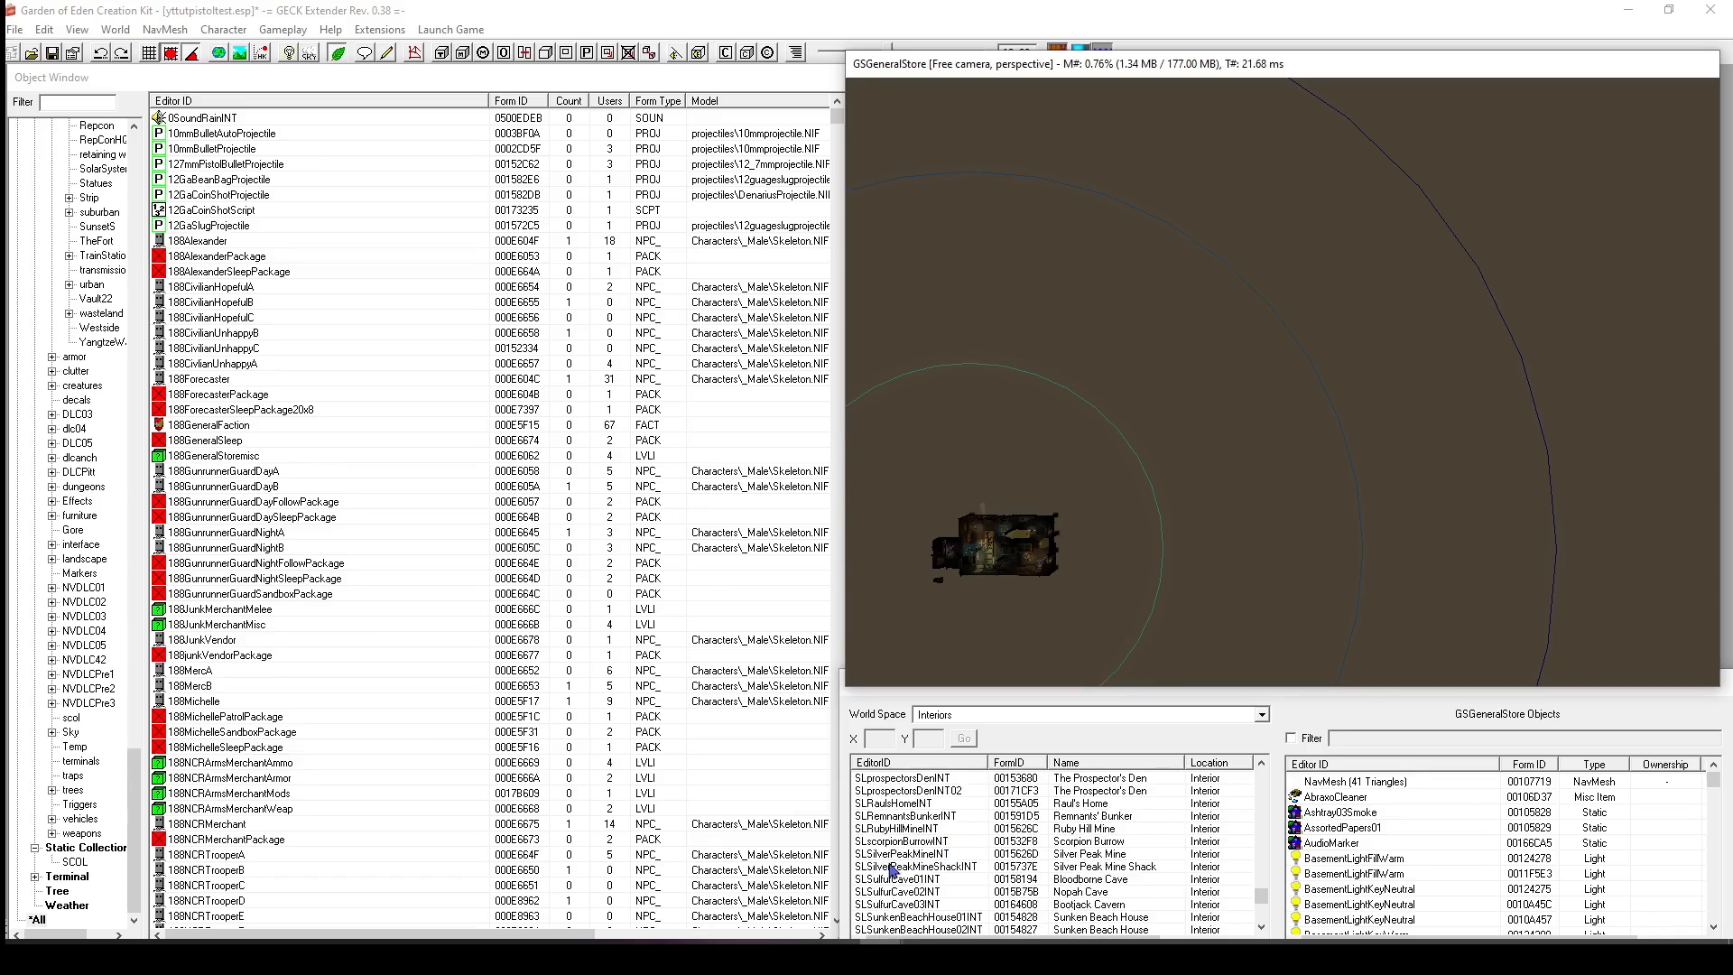
scroll(952, 856, "up", 4)
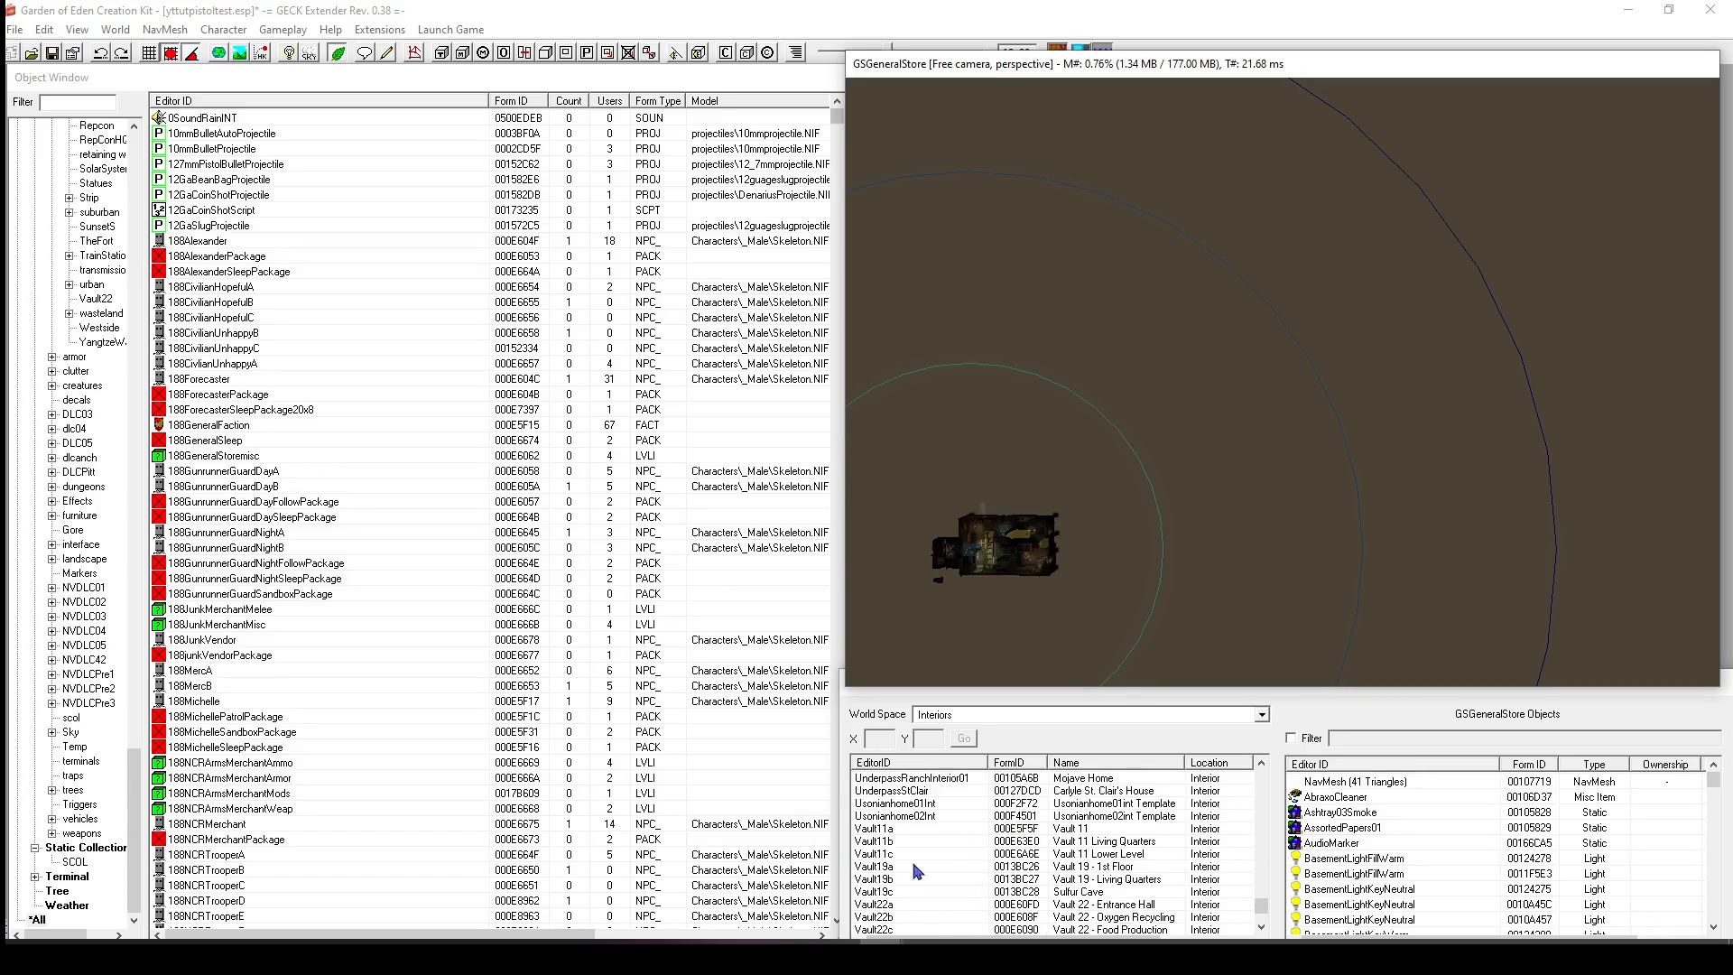
scroll(886, 853, "up", 10)
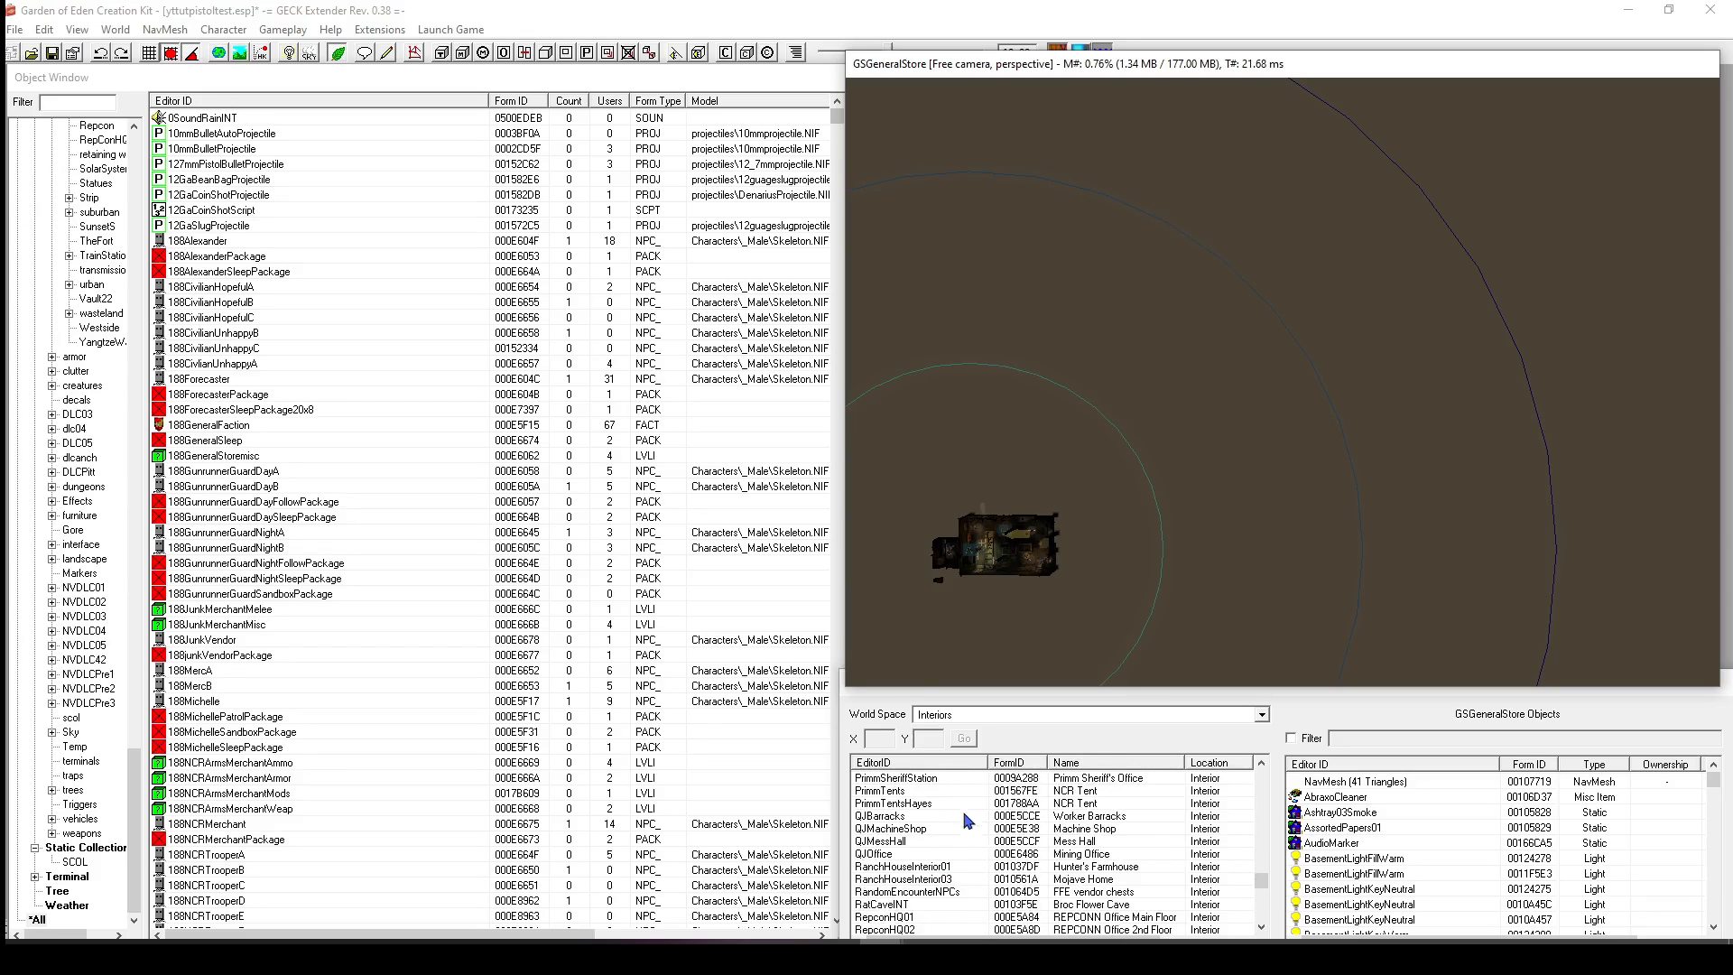
scroll(966, 820, "up", 6)
scroll(912, 841, "up", 8)
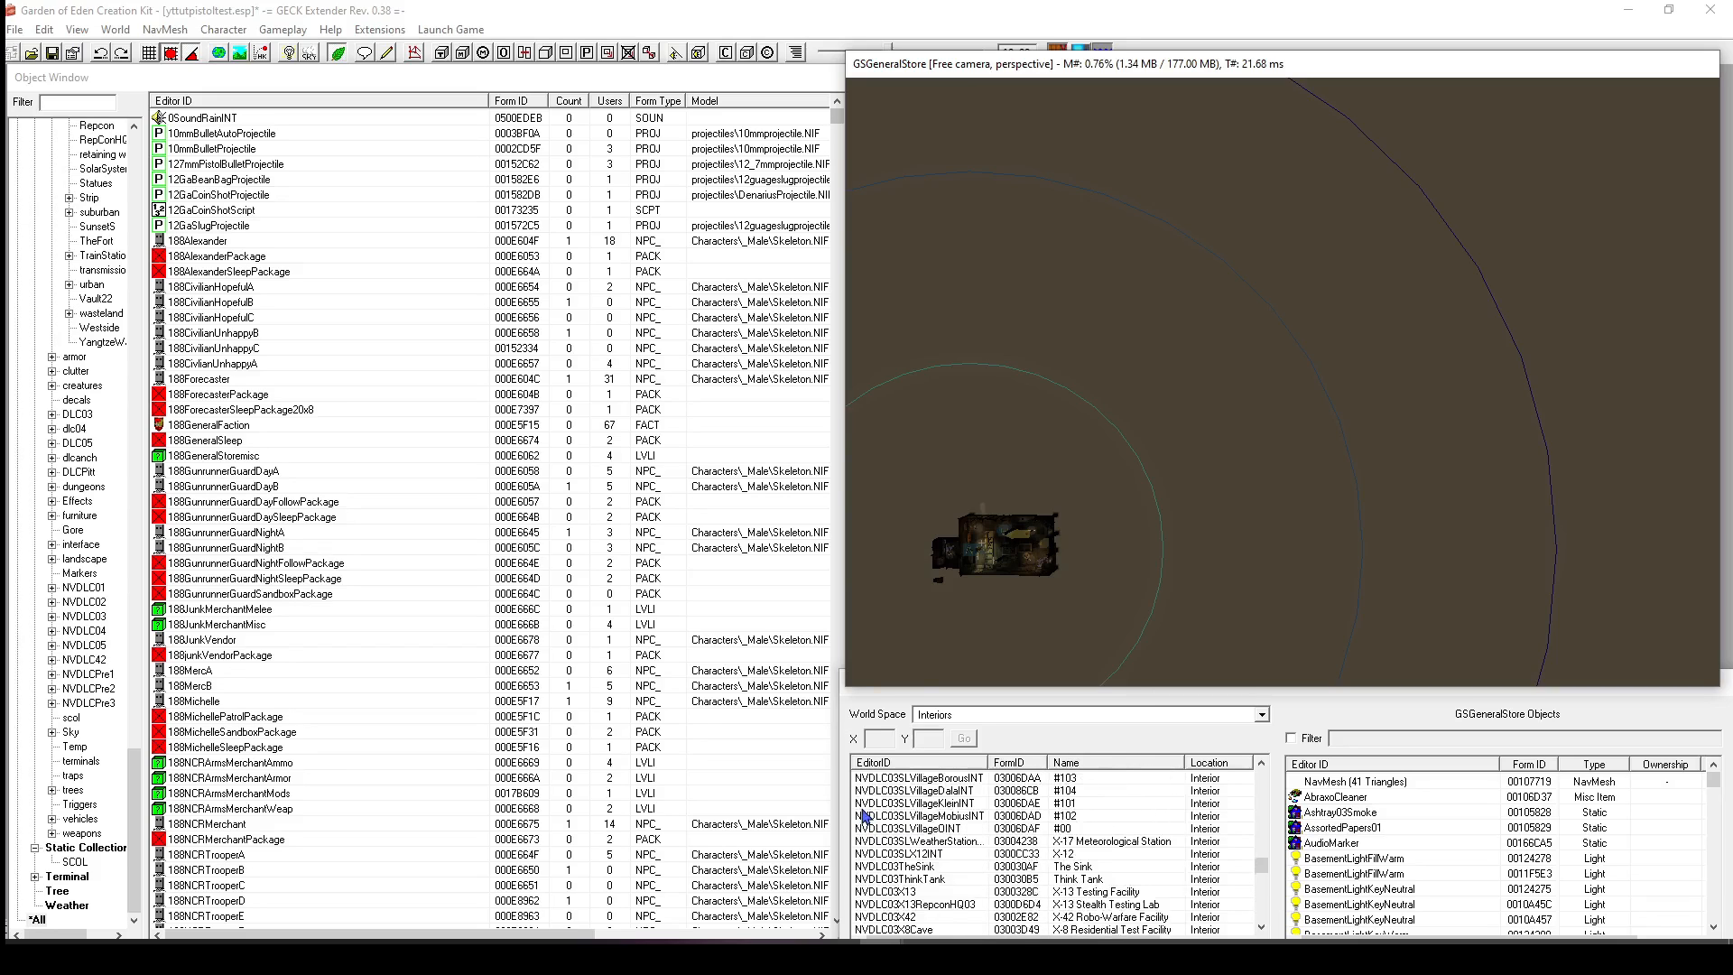
scroll(871, 826, "up", 6)
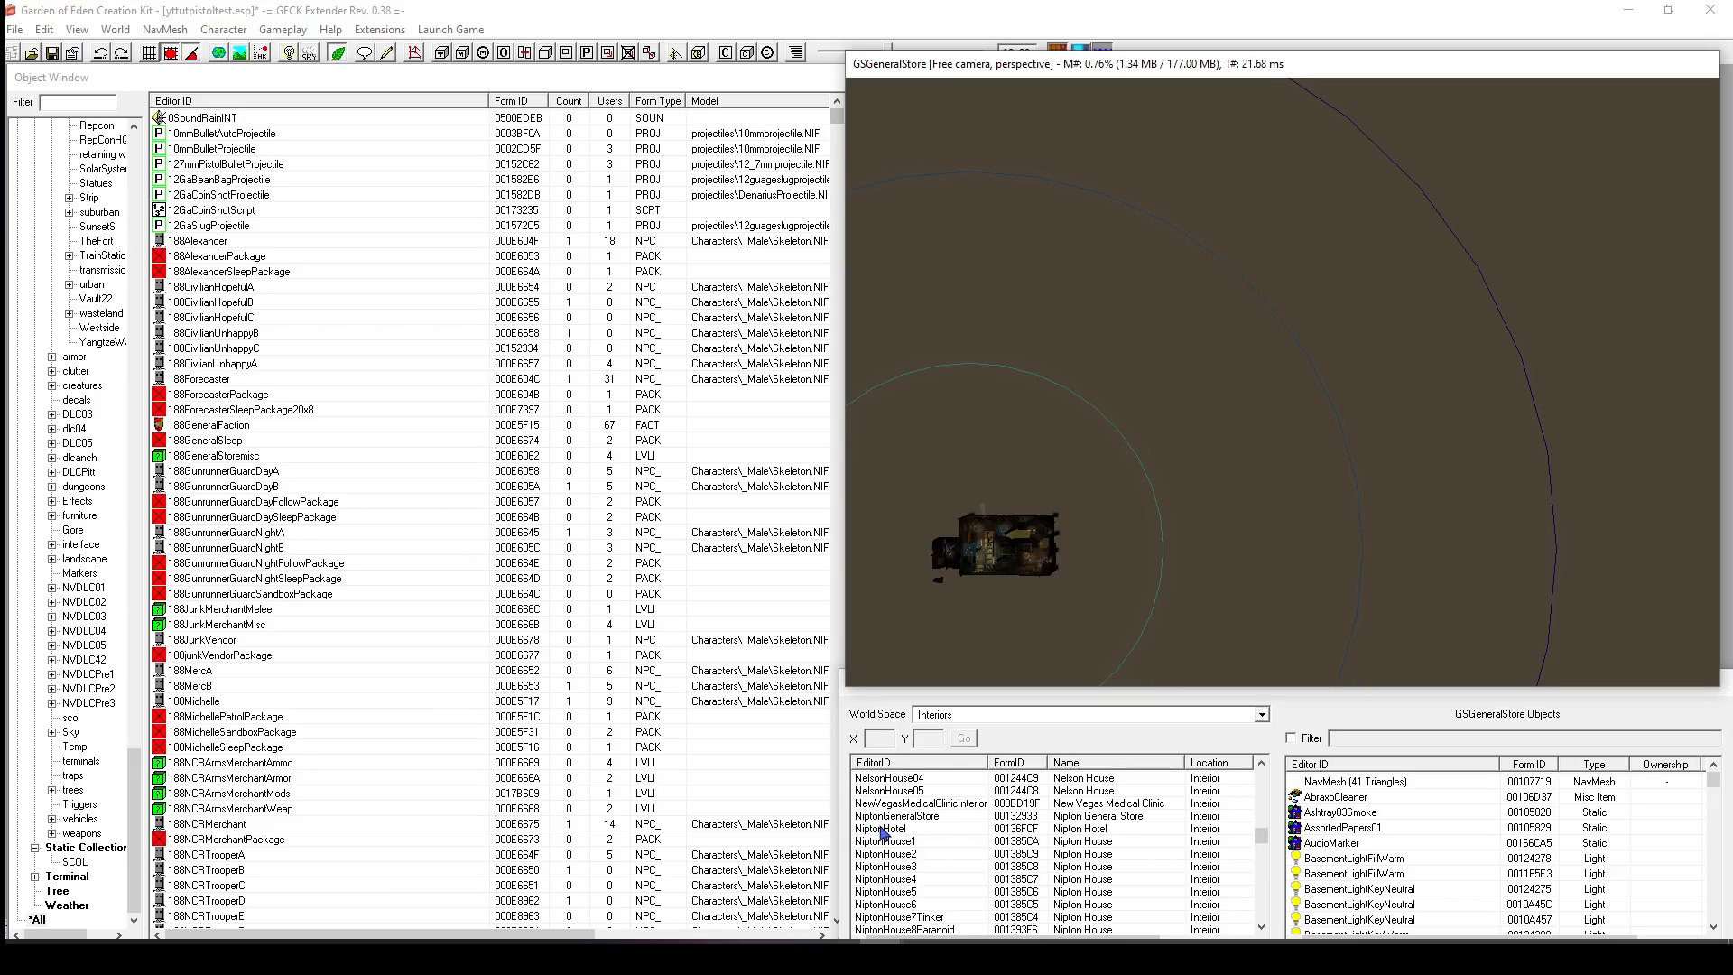
left_click(880, 882)
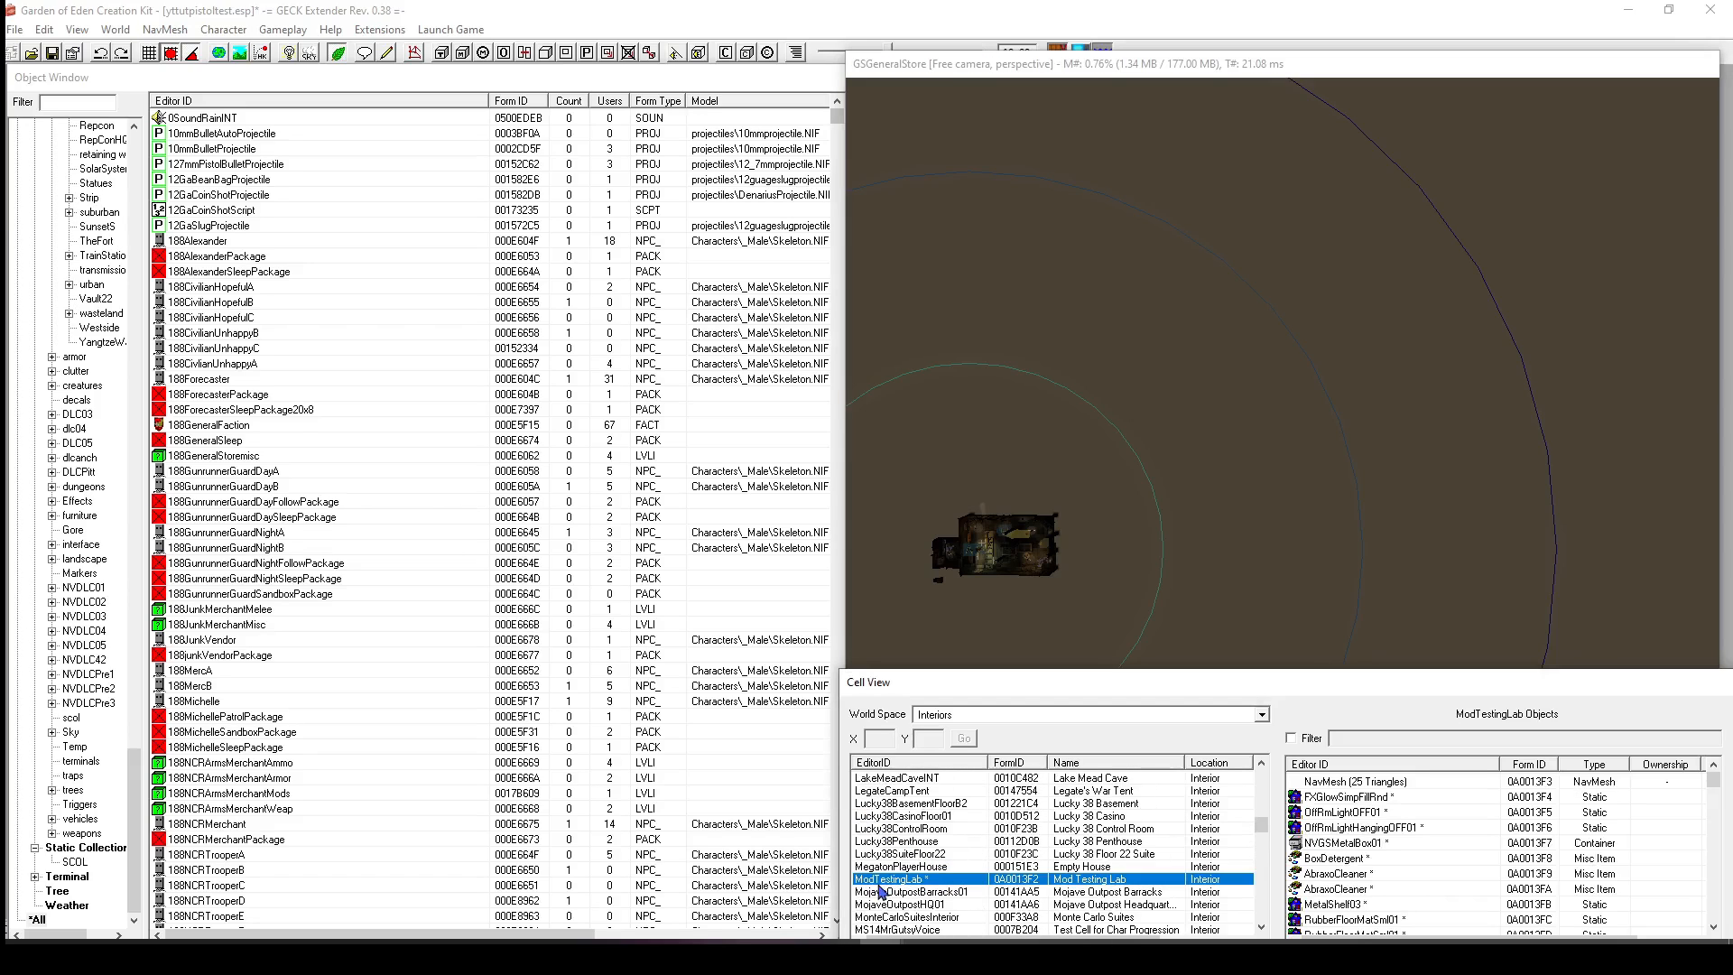
double_click(886, 881)
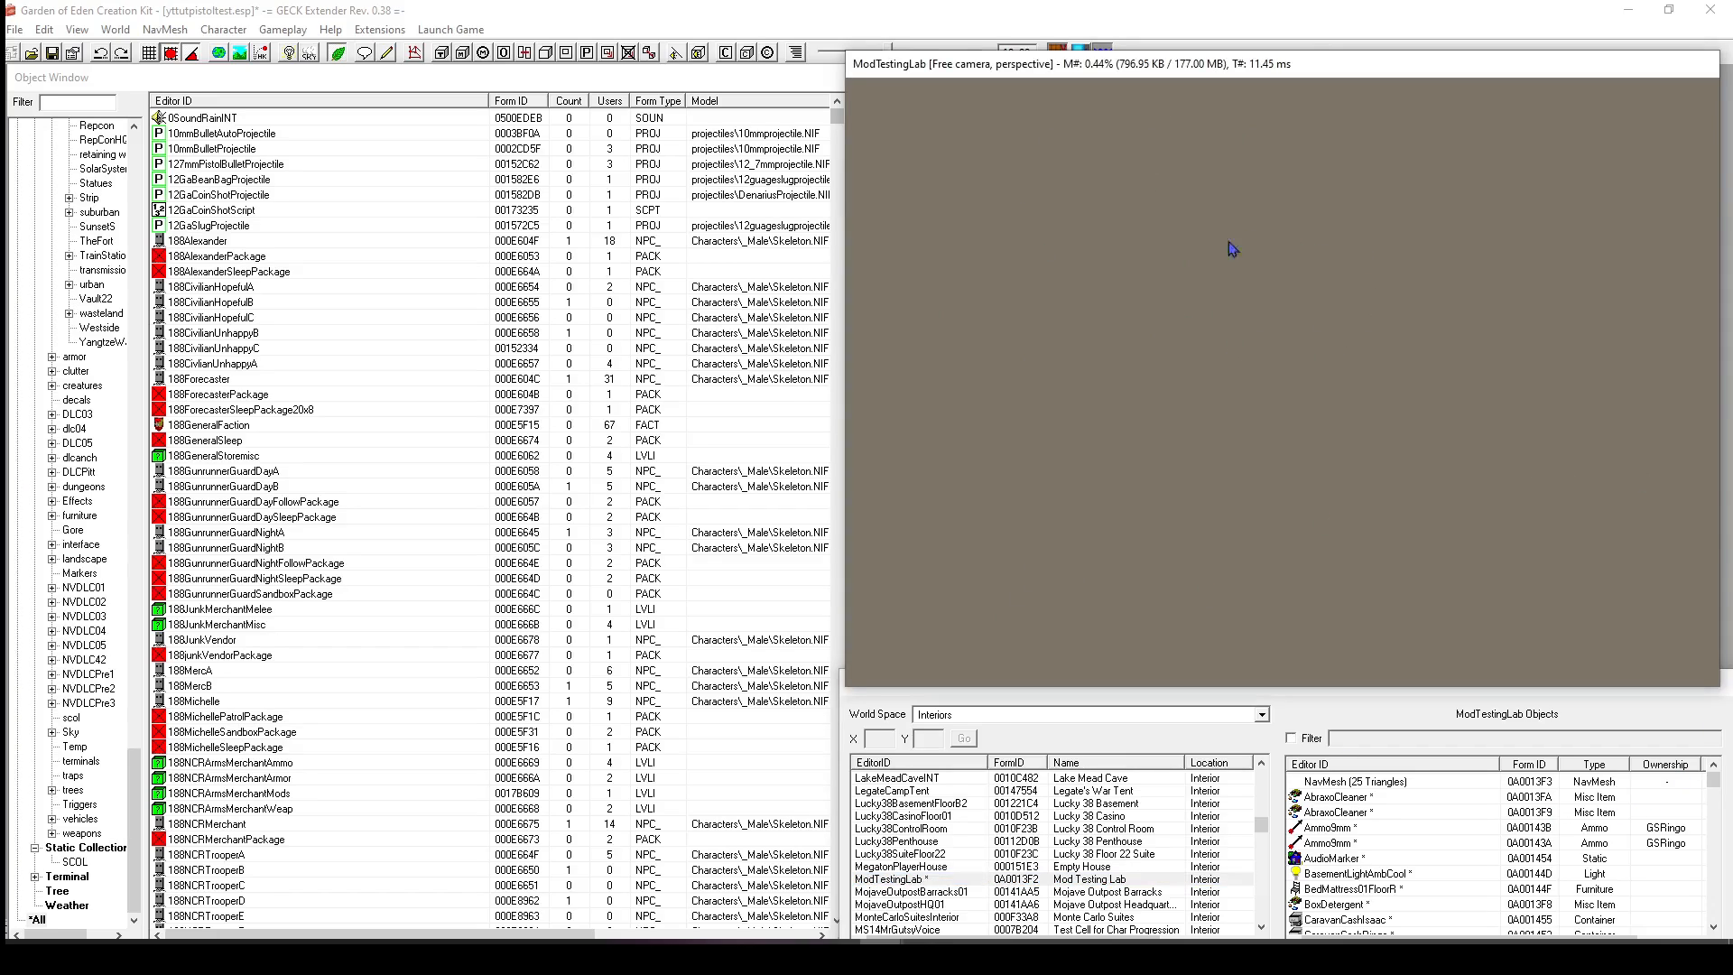
Focus the render view on the first AbraxoCleaner object and examine the surrounding room.
double_click(1378, 797)
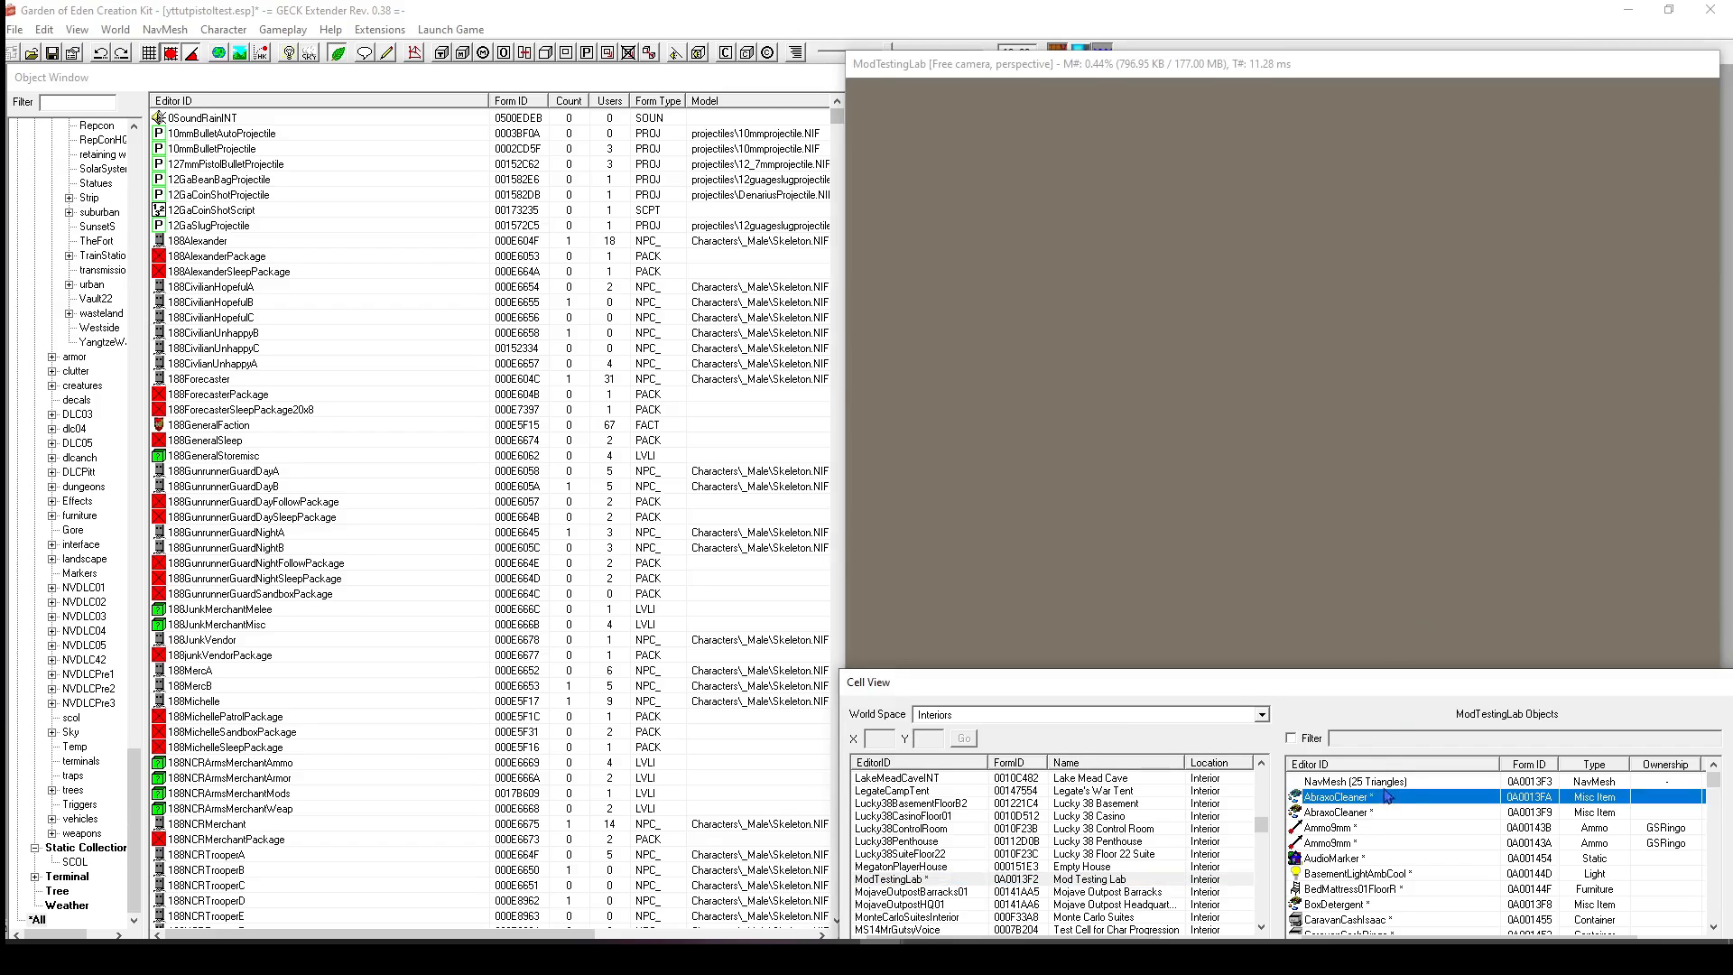
scroll(1336, 550, "down", 10)
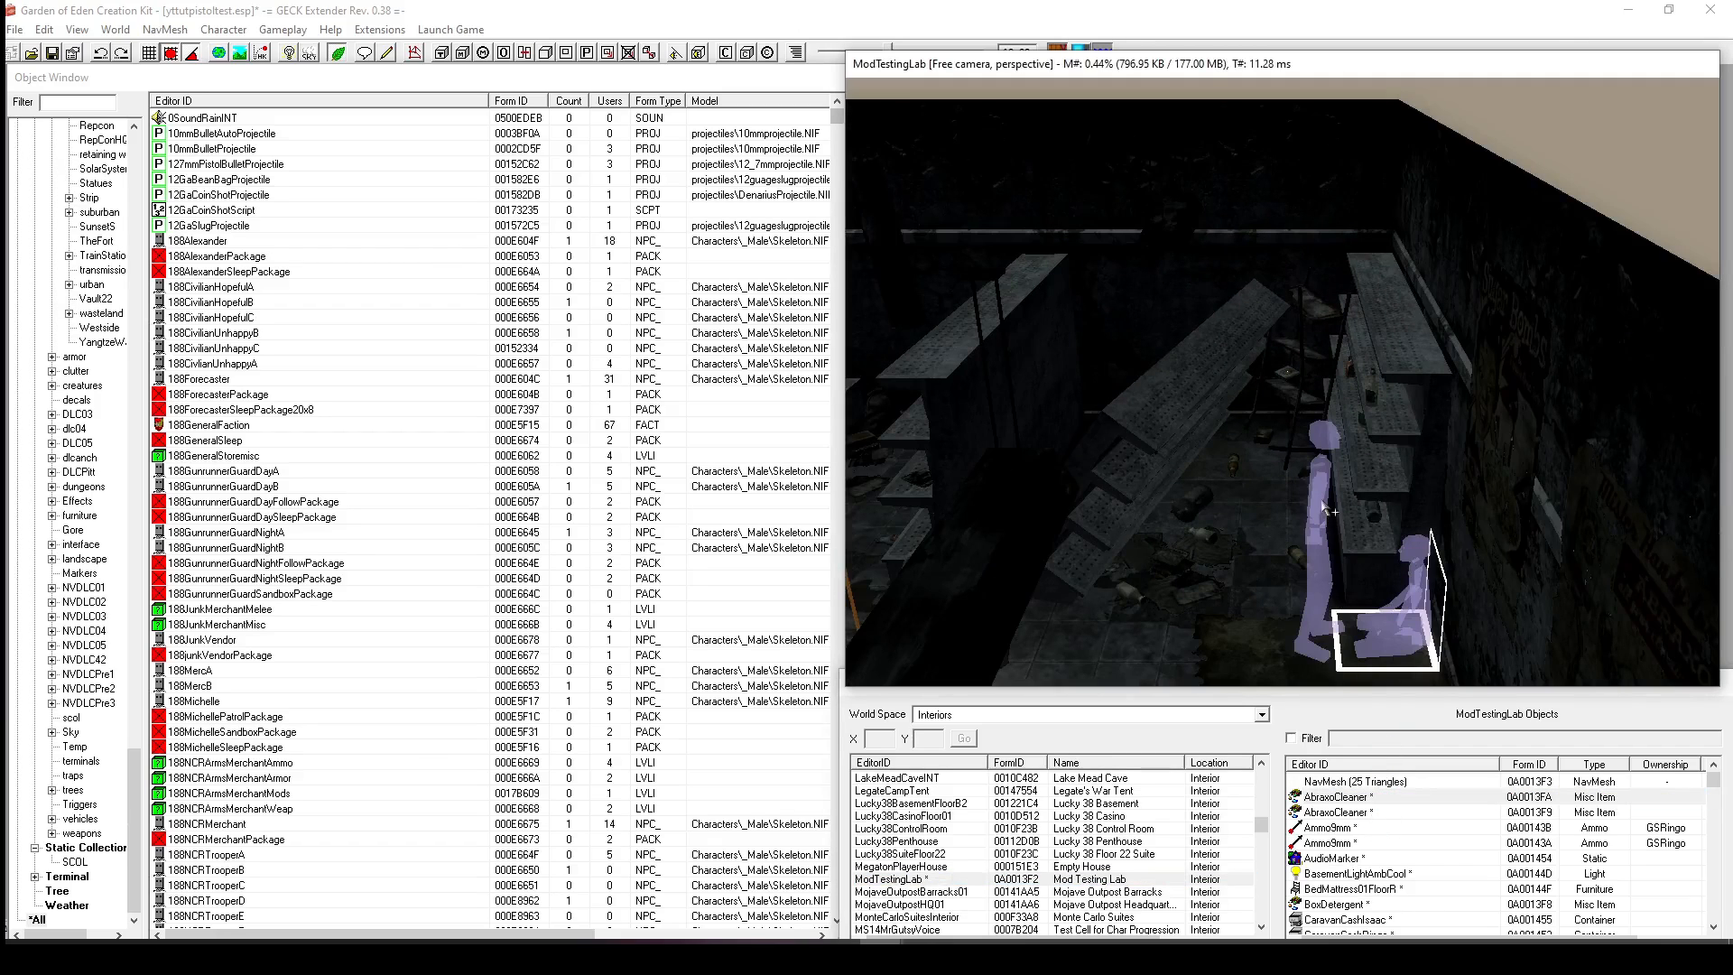
scroll(1361, 468, "down", 6)
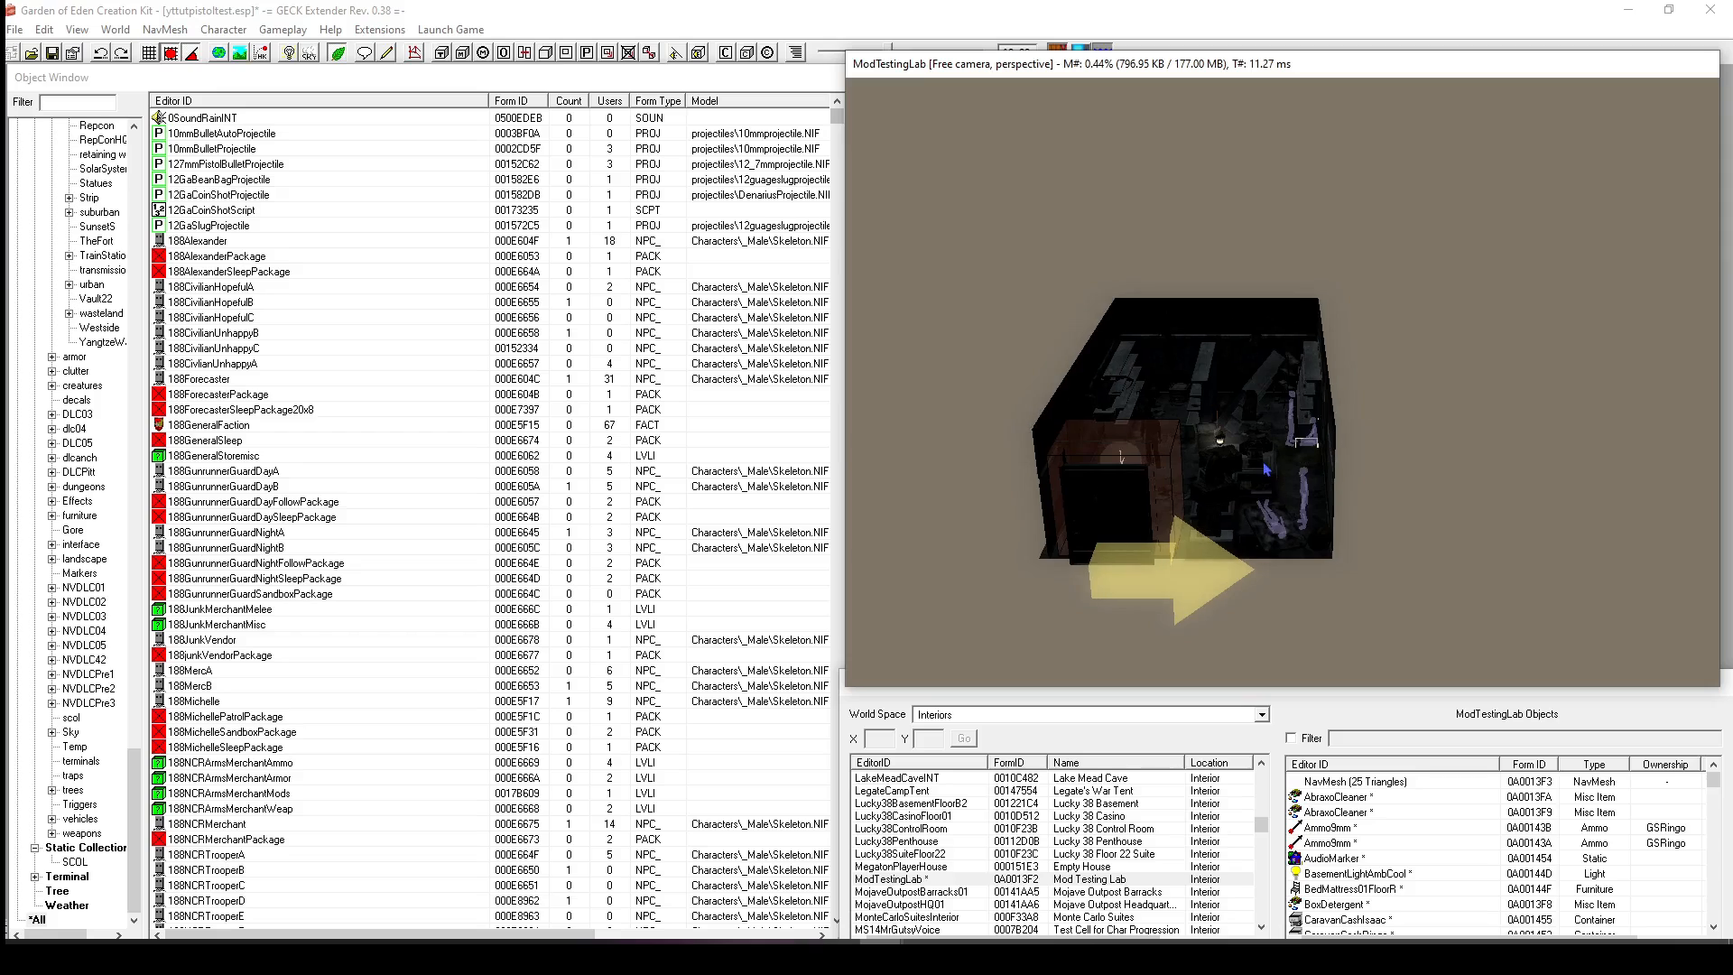
middle_click_drag(1265, 468, 1208, 478)
scroll(1375, 430, "up", 5)
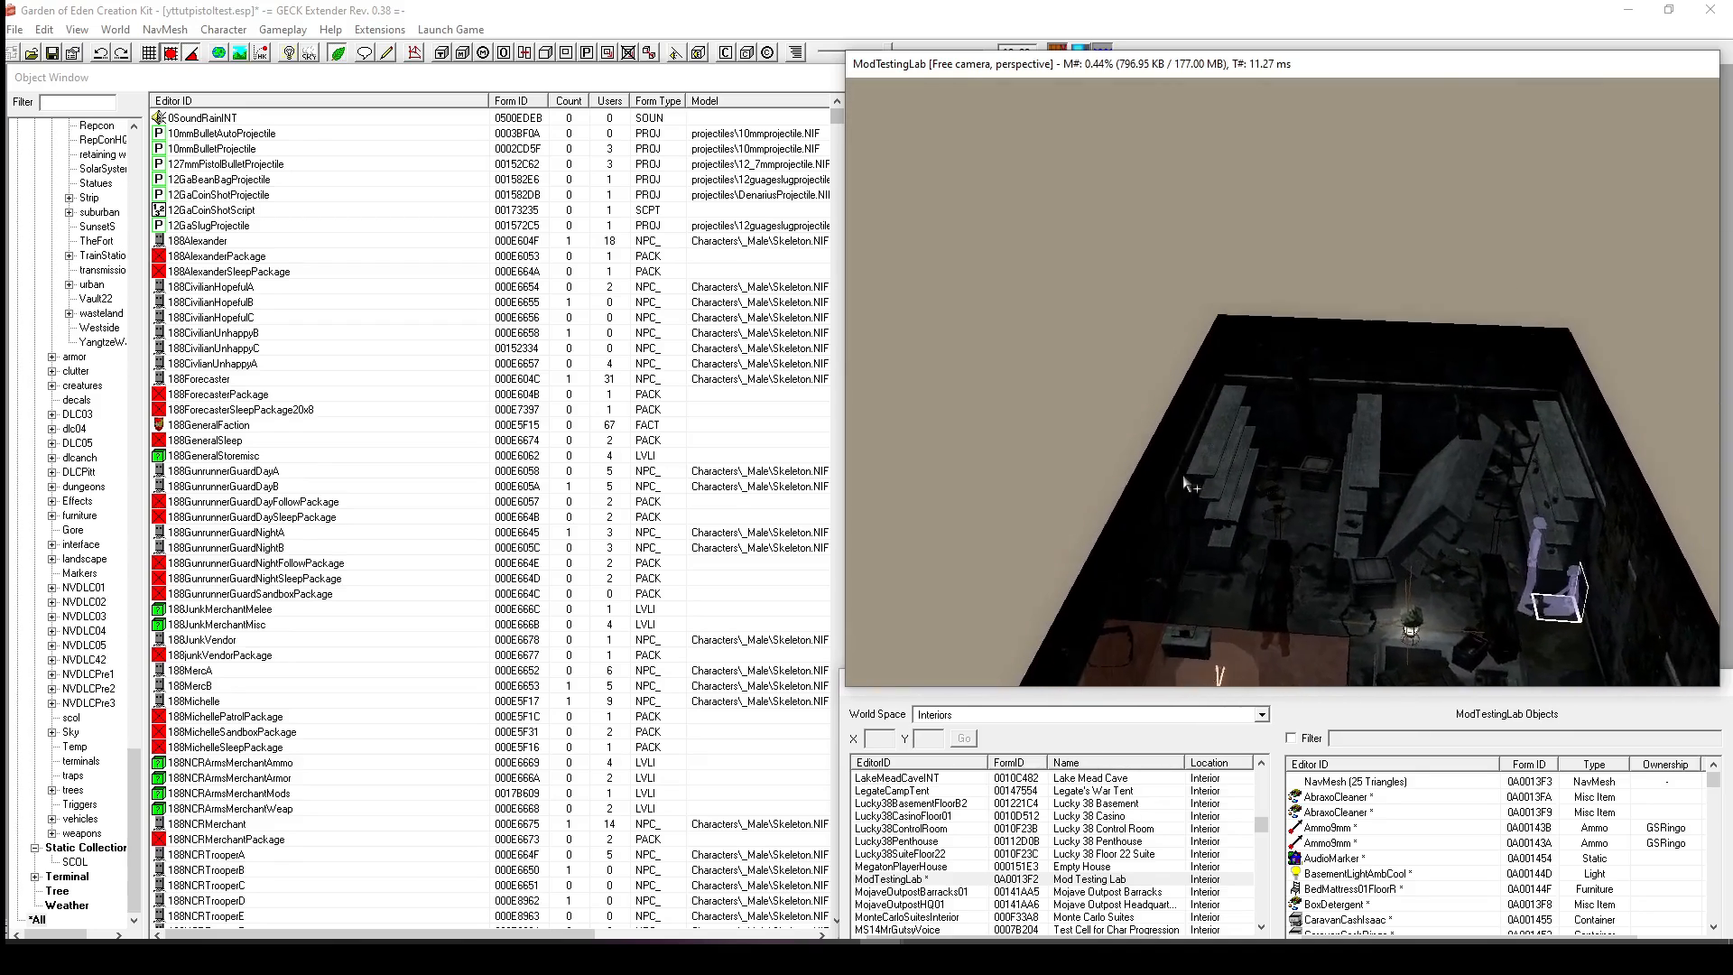
Select every object in the ModTestingLab room with one selection box and delete them all.
scroll(1208, 477, "down", 6)
scroll(1210, 480, "down", 8)
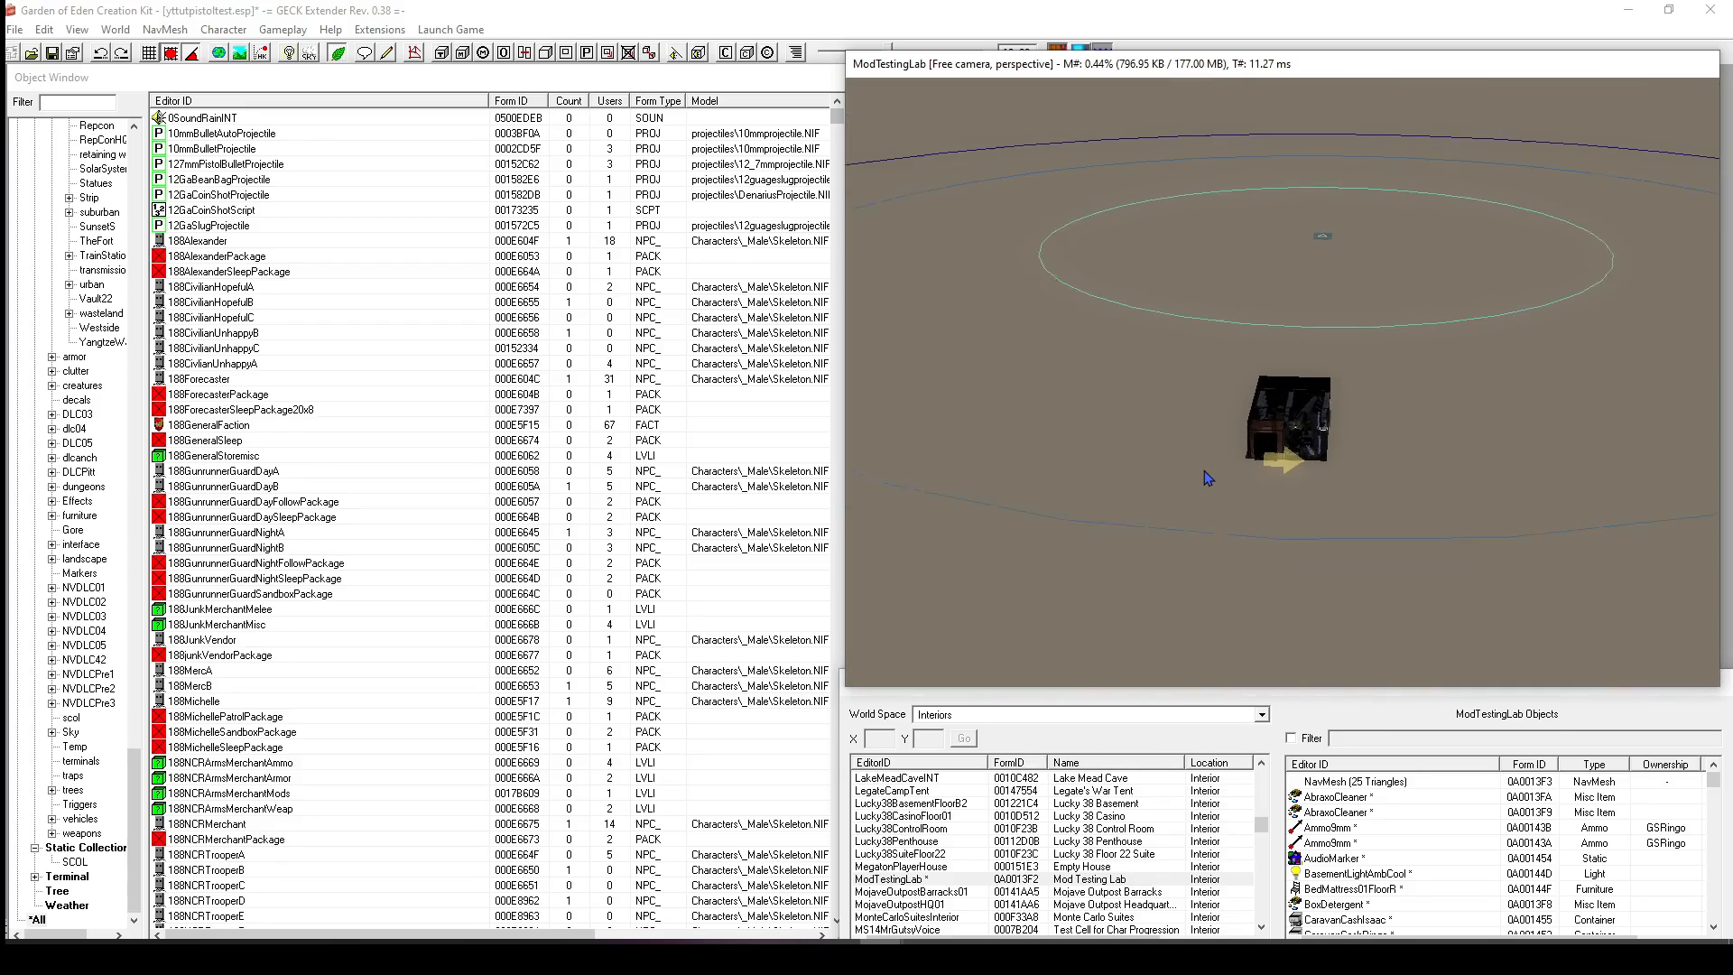
scroll(1214, 483, "down", 3)
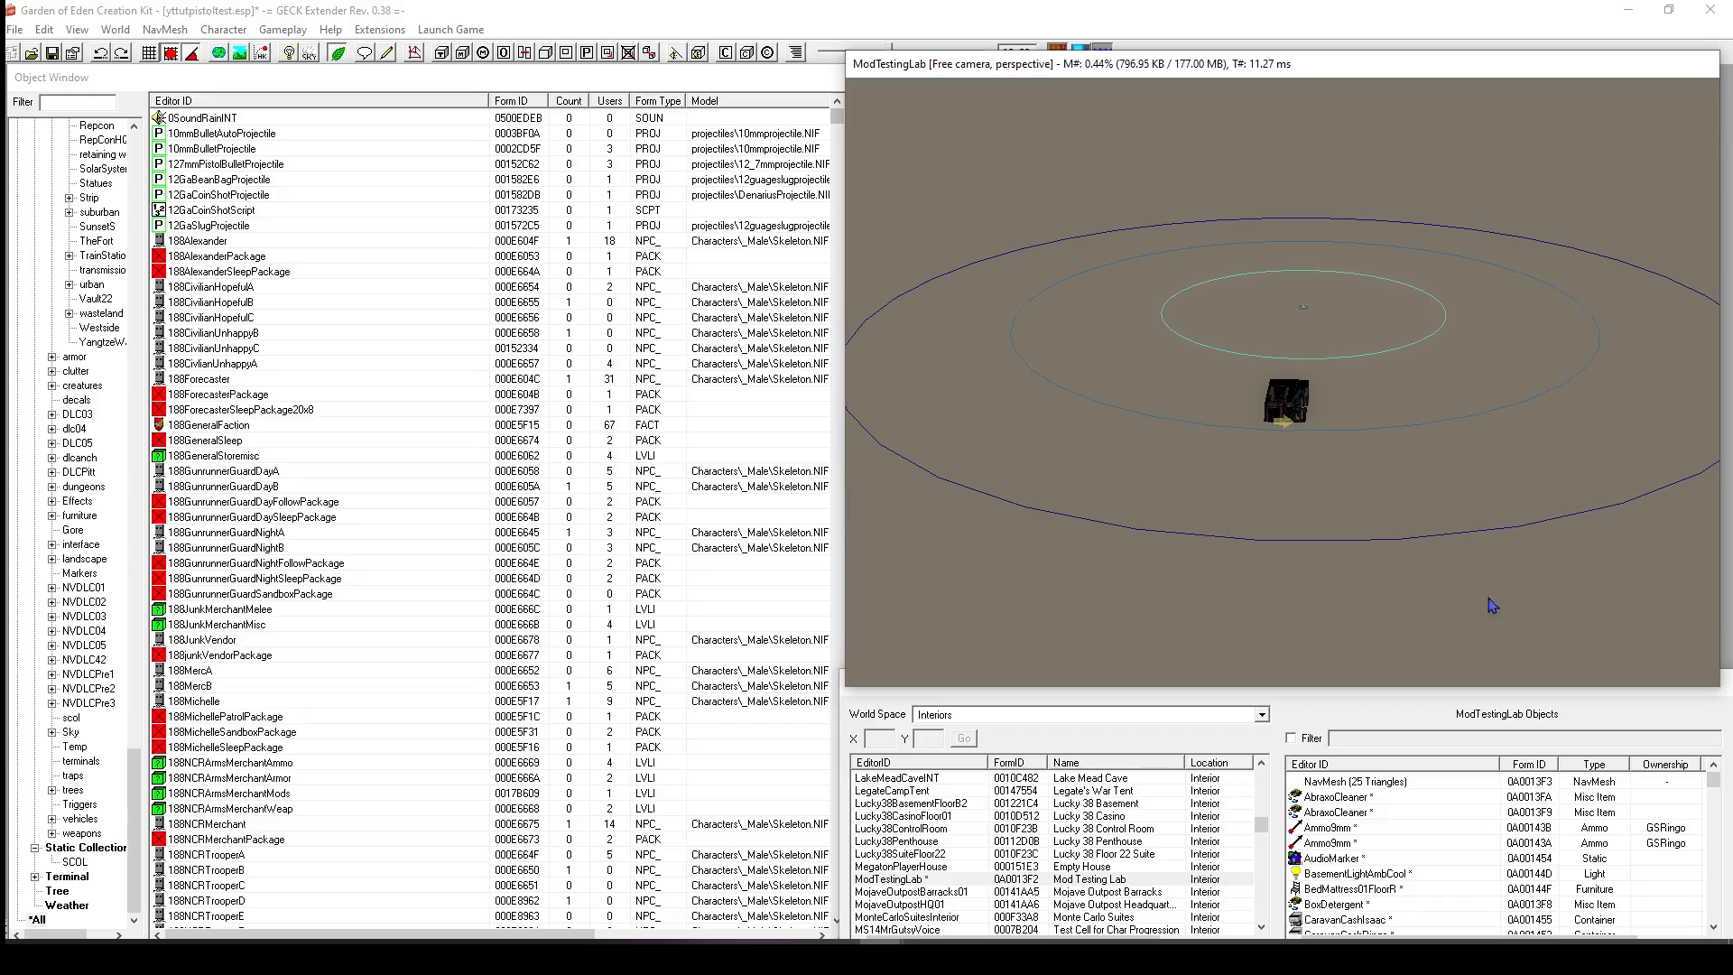
left_click_drag(1657, 661, 1204, 239)
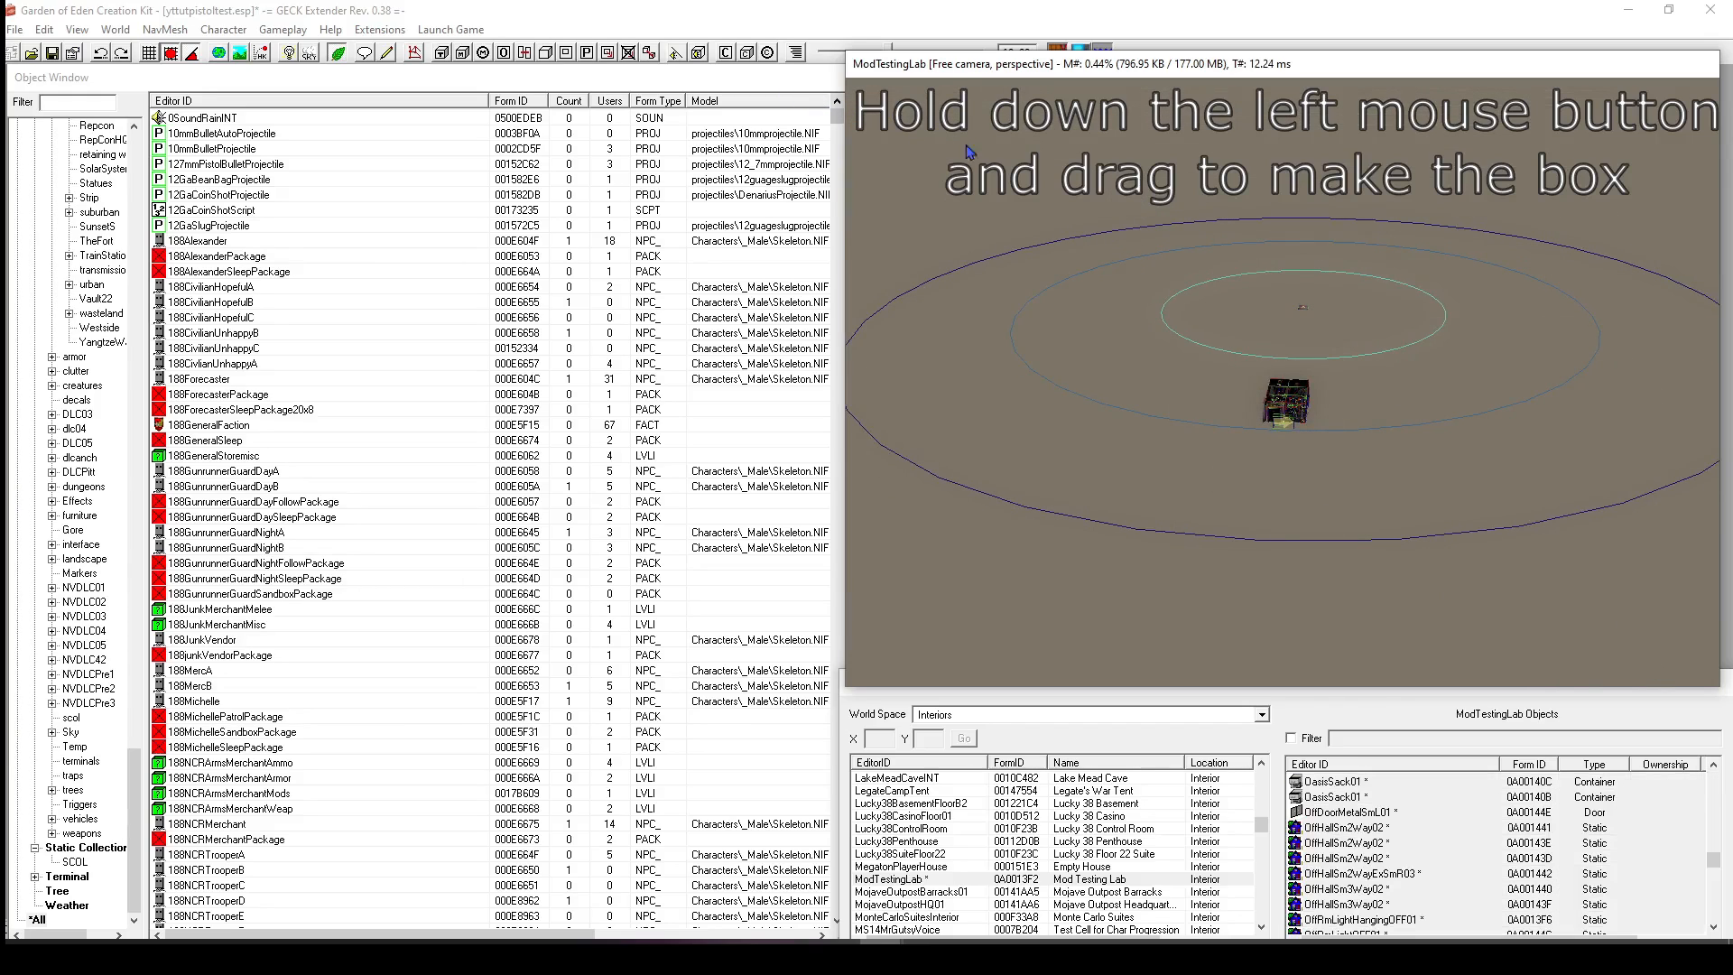
scroll(1362, 403, "up", 5)
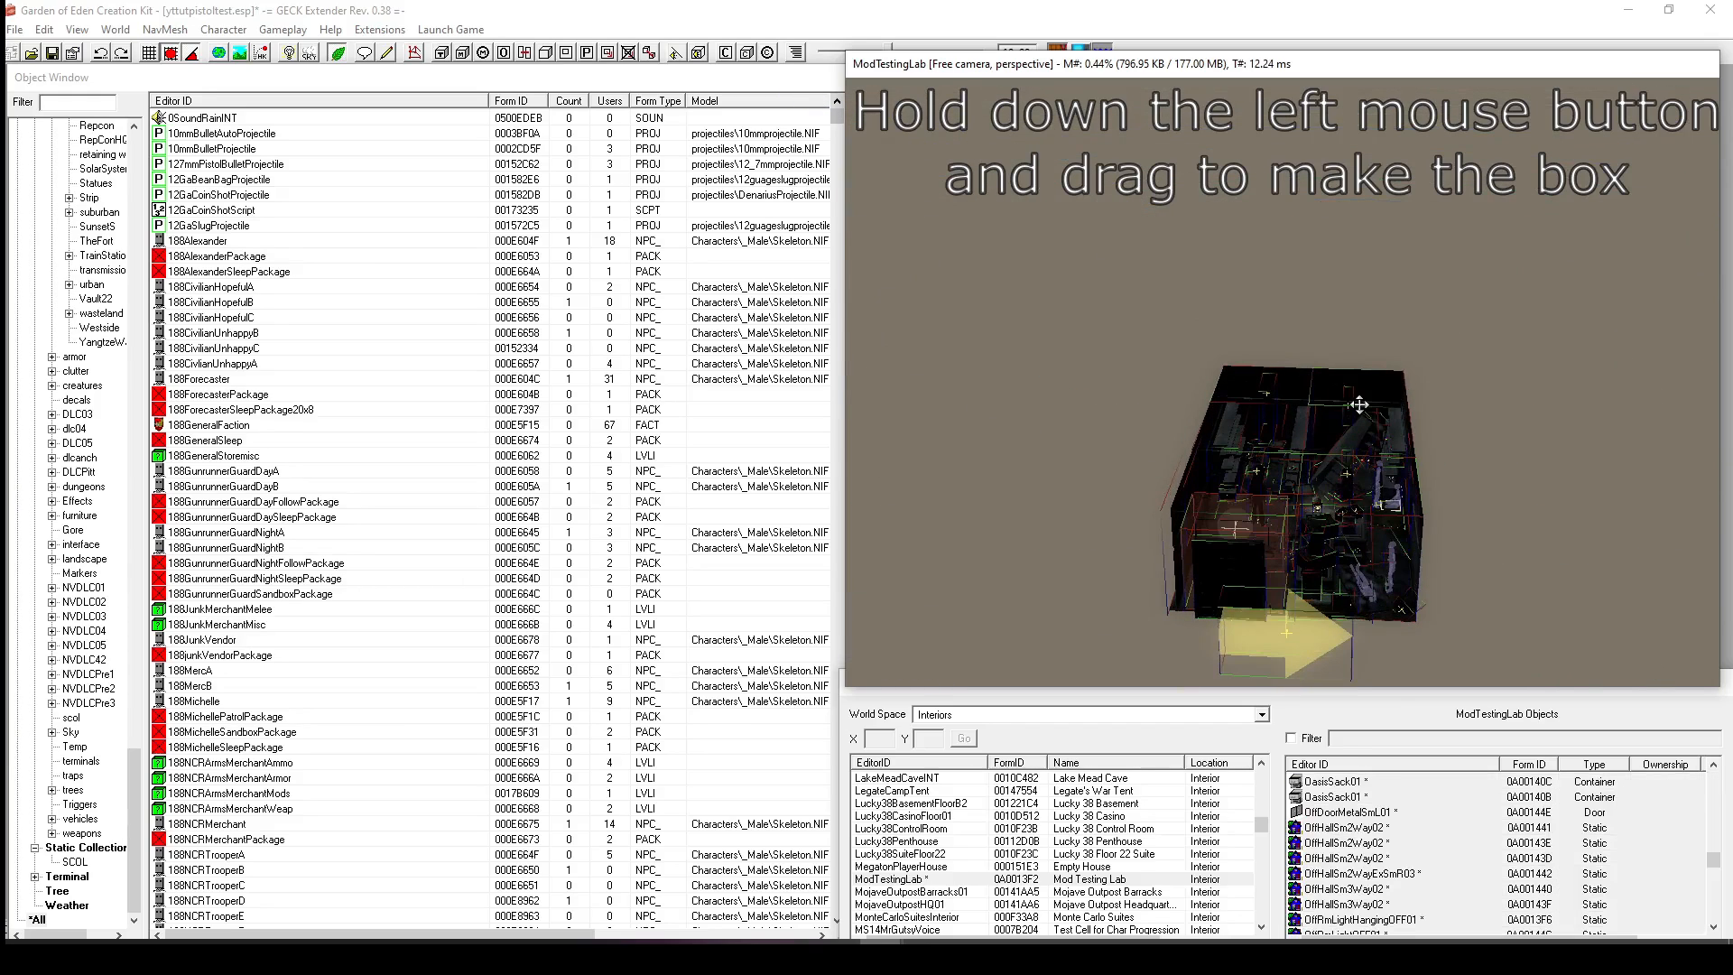
key("Delete")
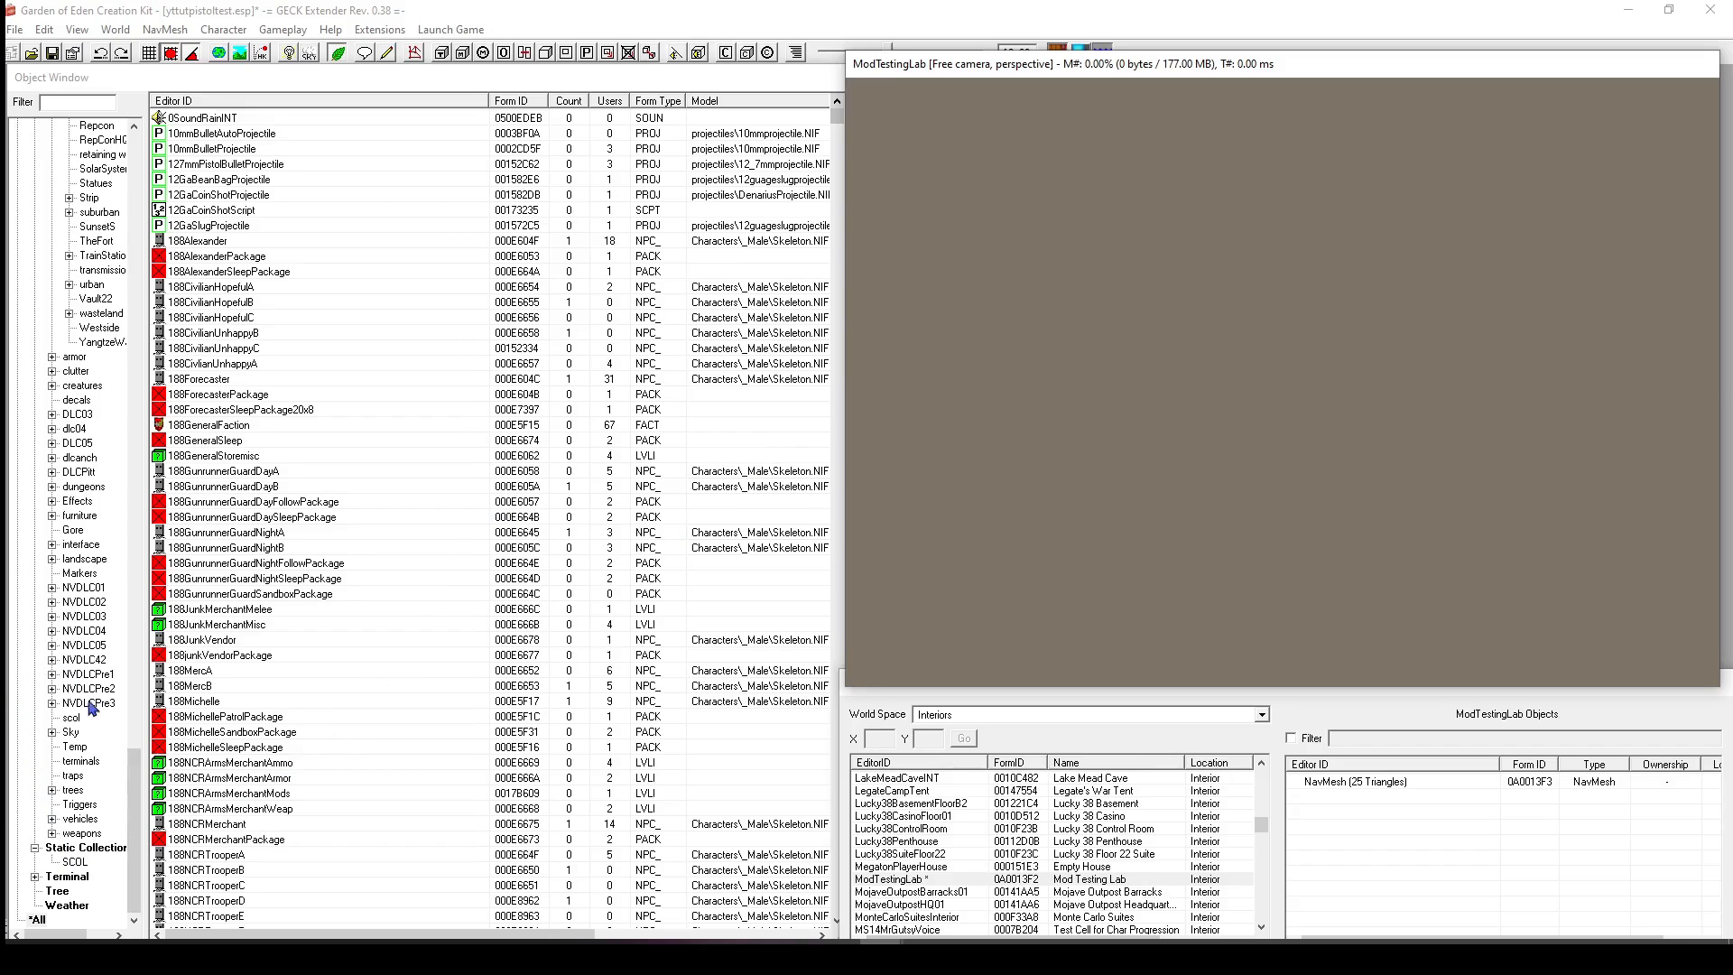
List all objects of the Static category and look through the available pieces.
scroll(77, 794, "up", 12)
scroll(72, 758, "up", 1)
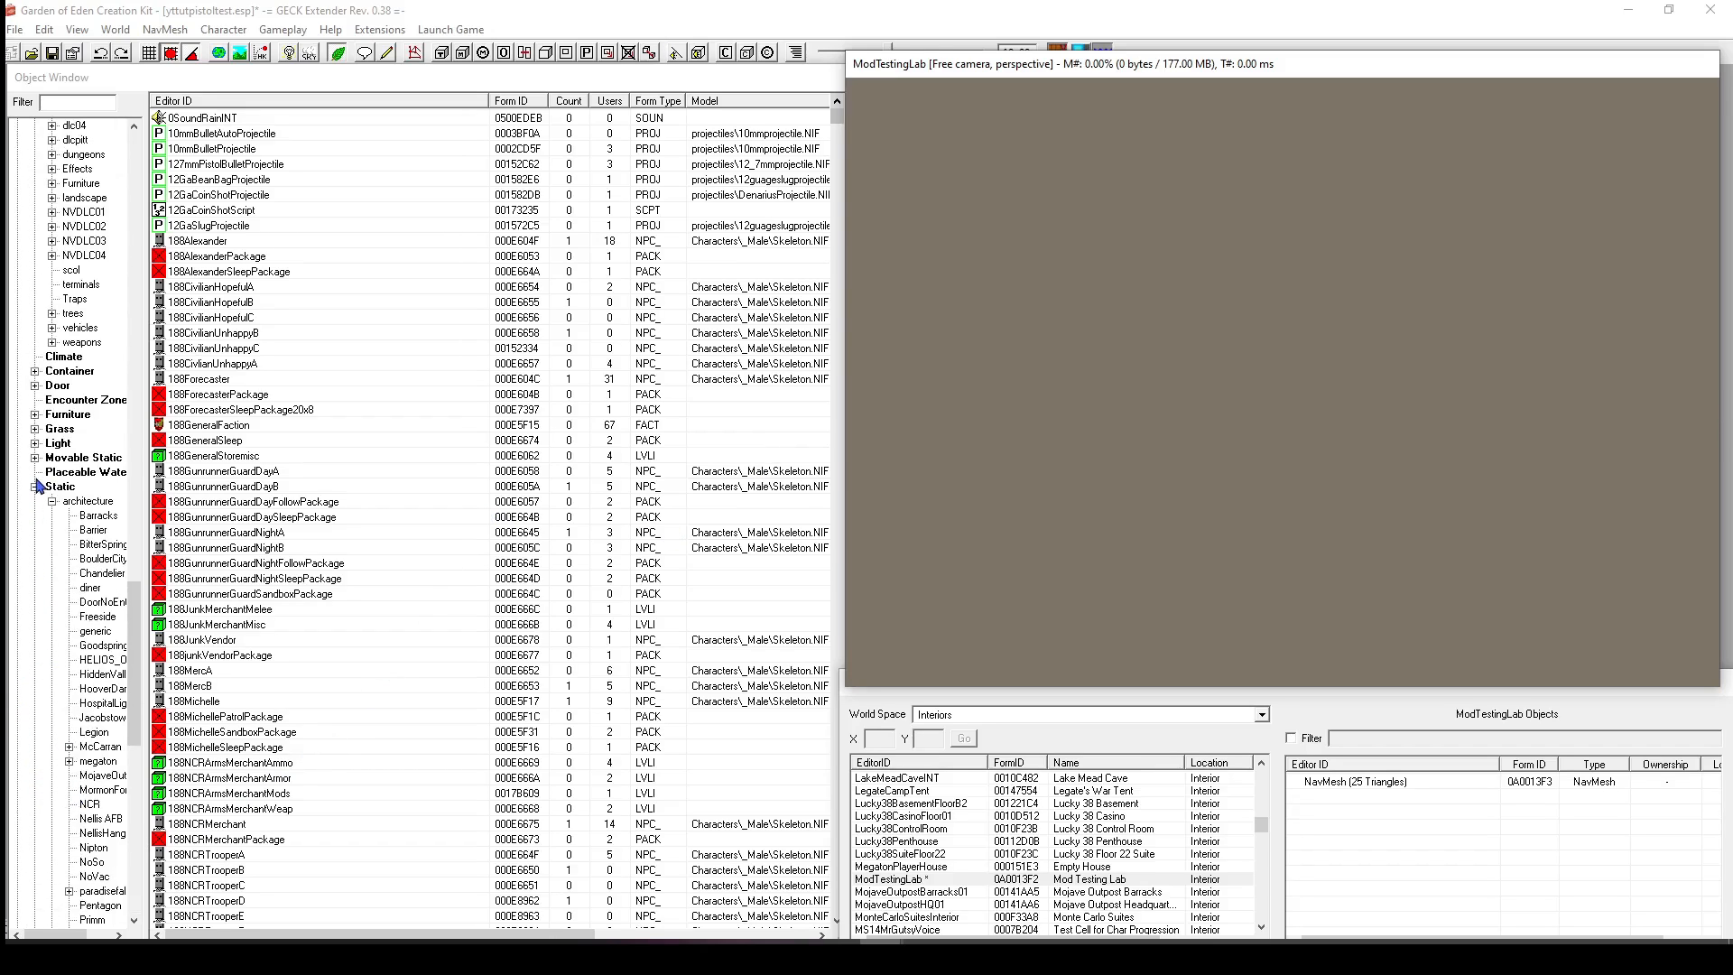
scroll(67, 447, "up", 1)
scroll(90, 722, "down", 8)
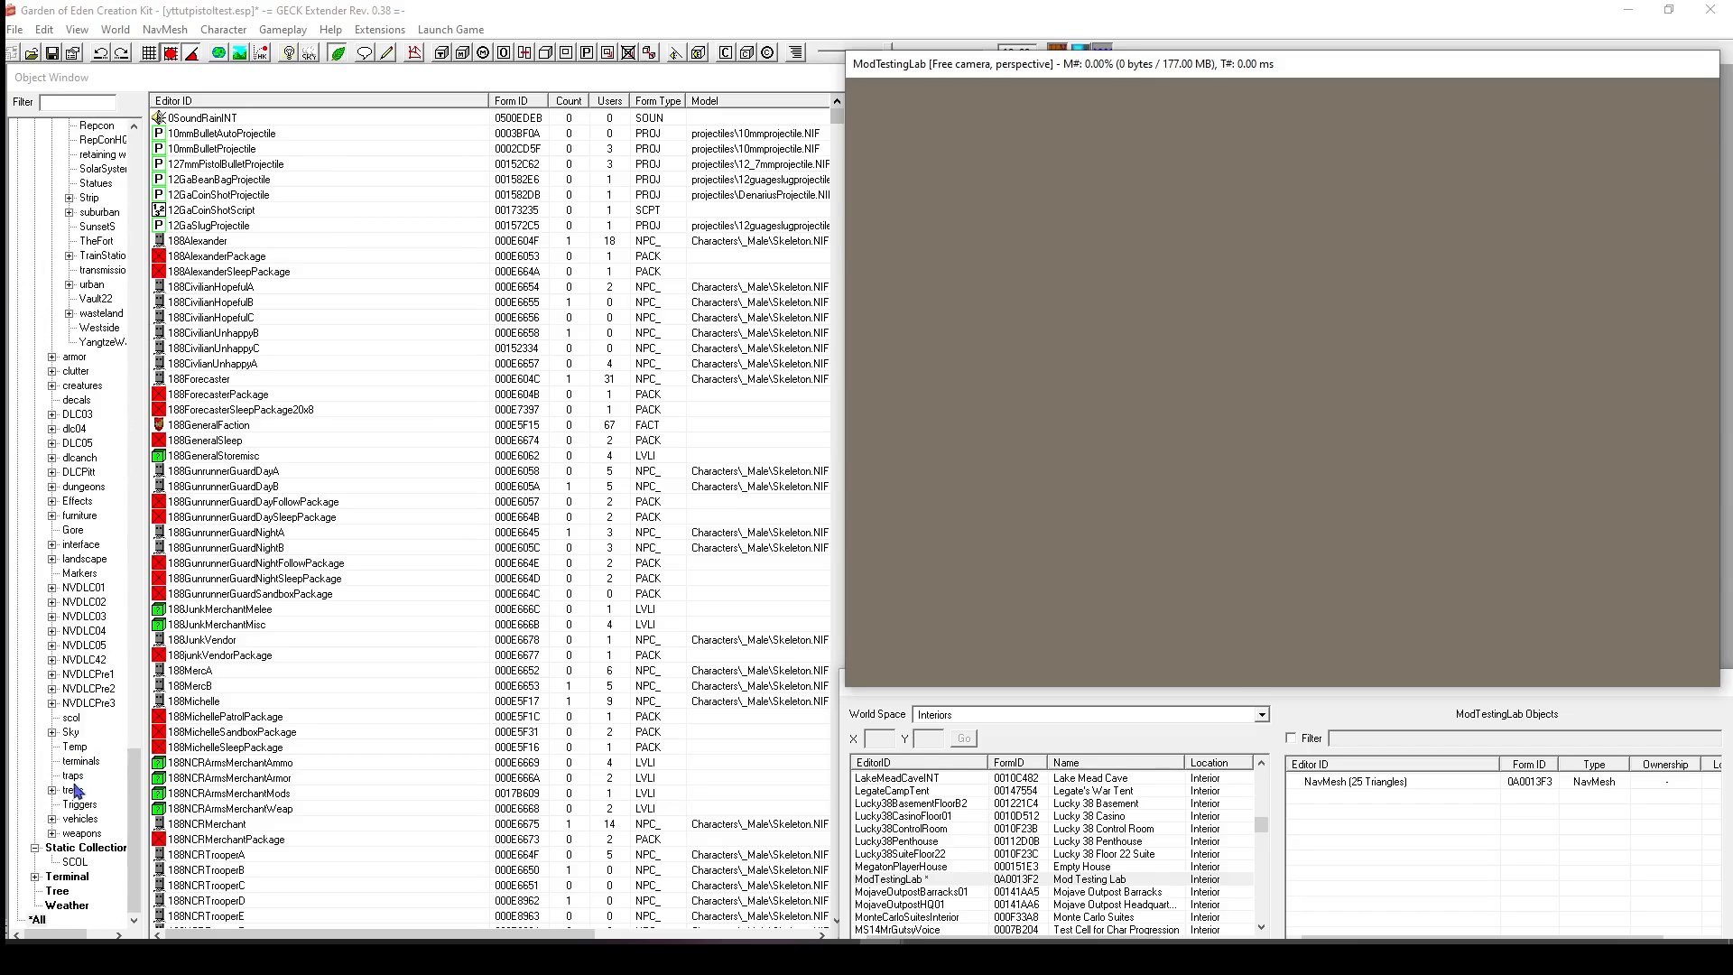
scroll(75, 849, "down", 3)
scroll(65, 576, "up", 10)
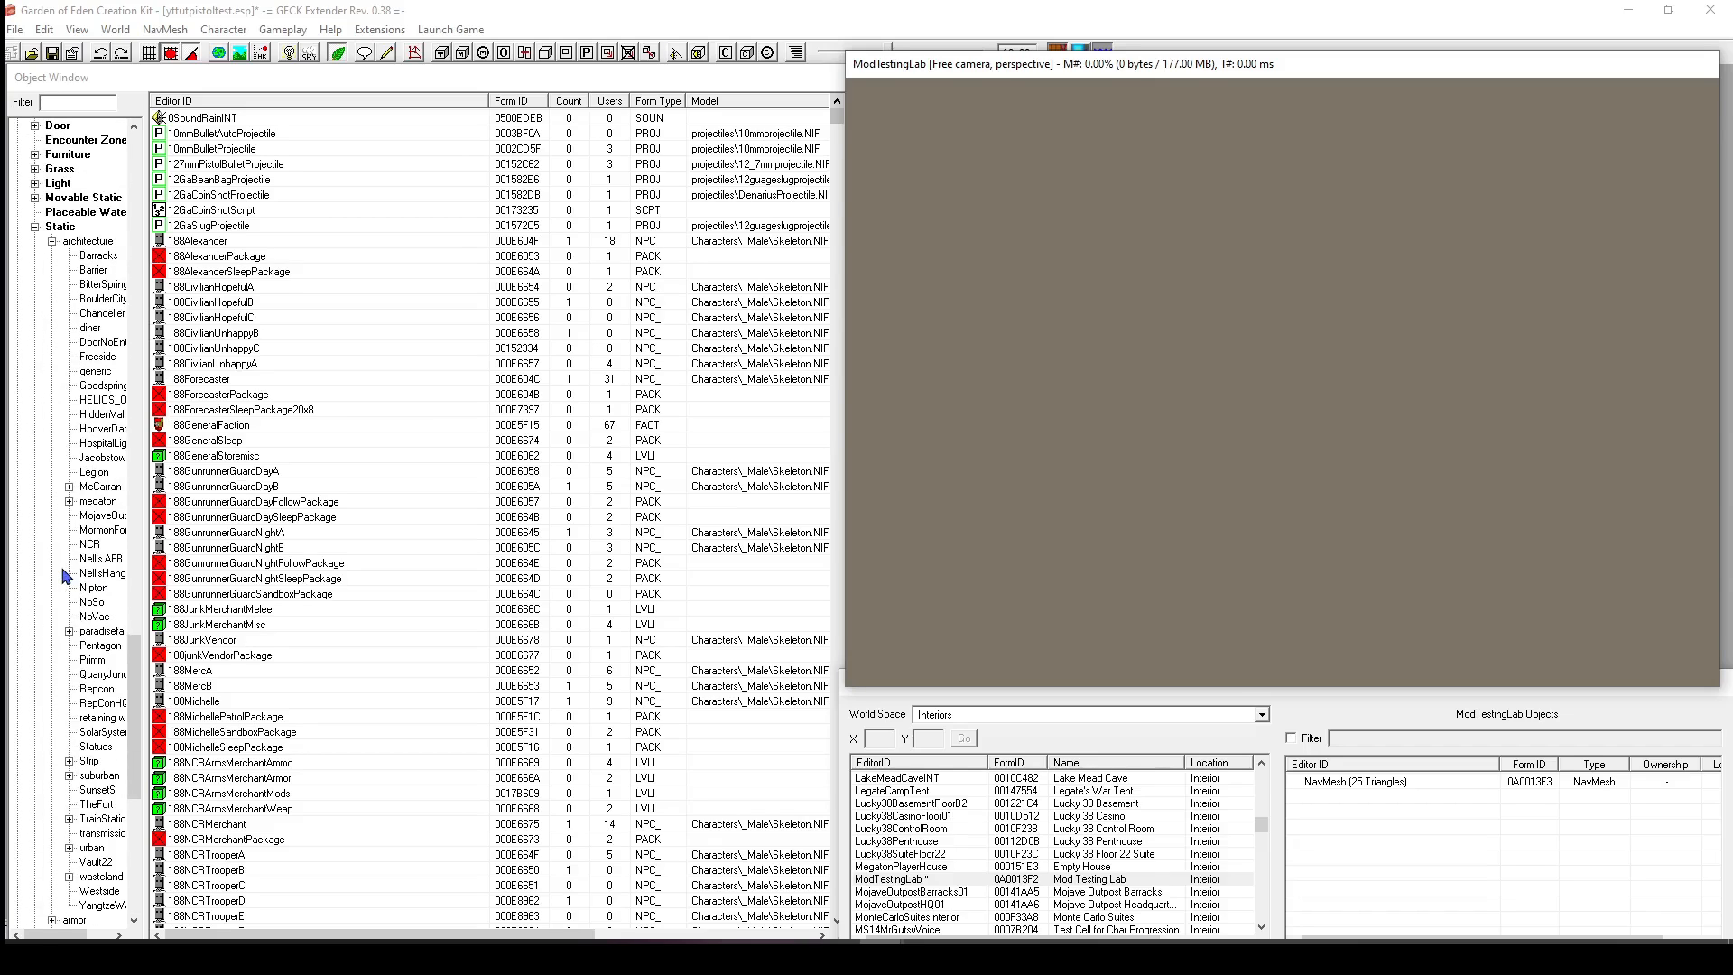
left_click(63, 231)
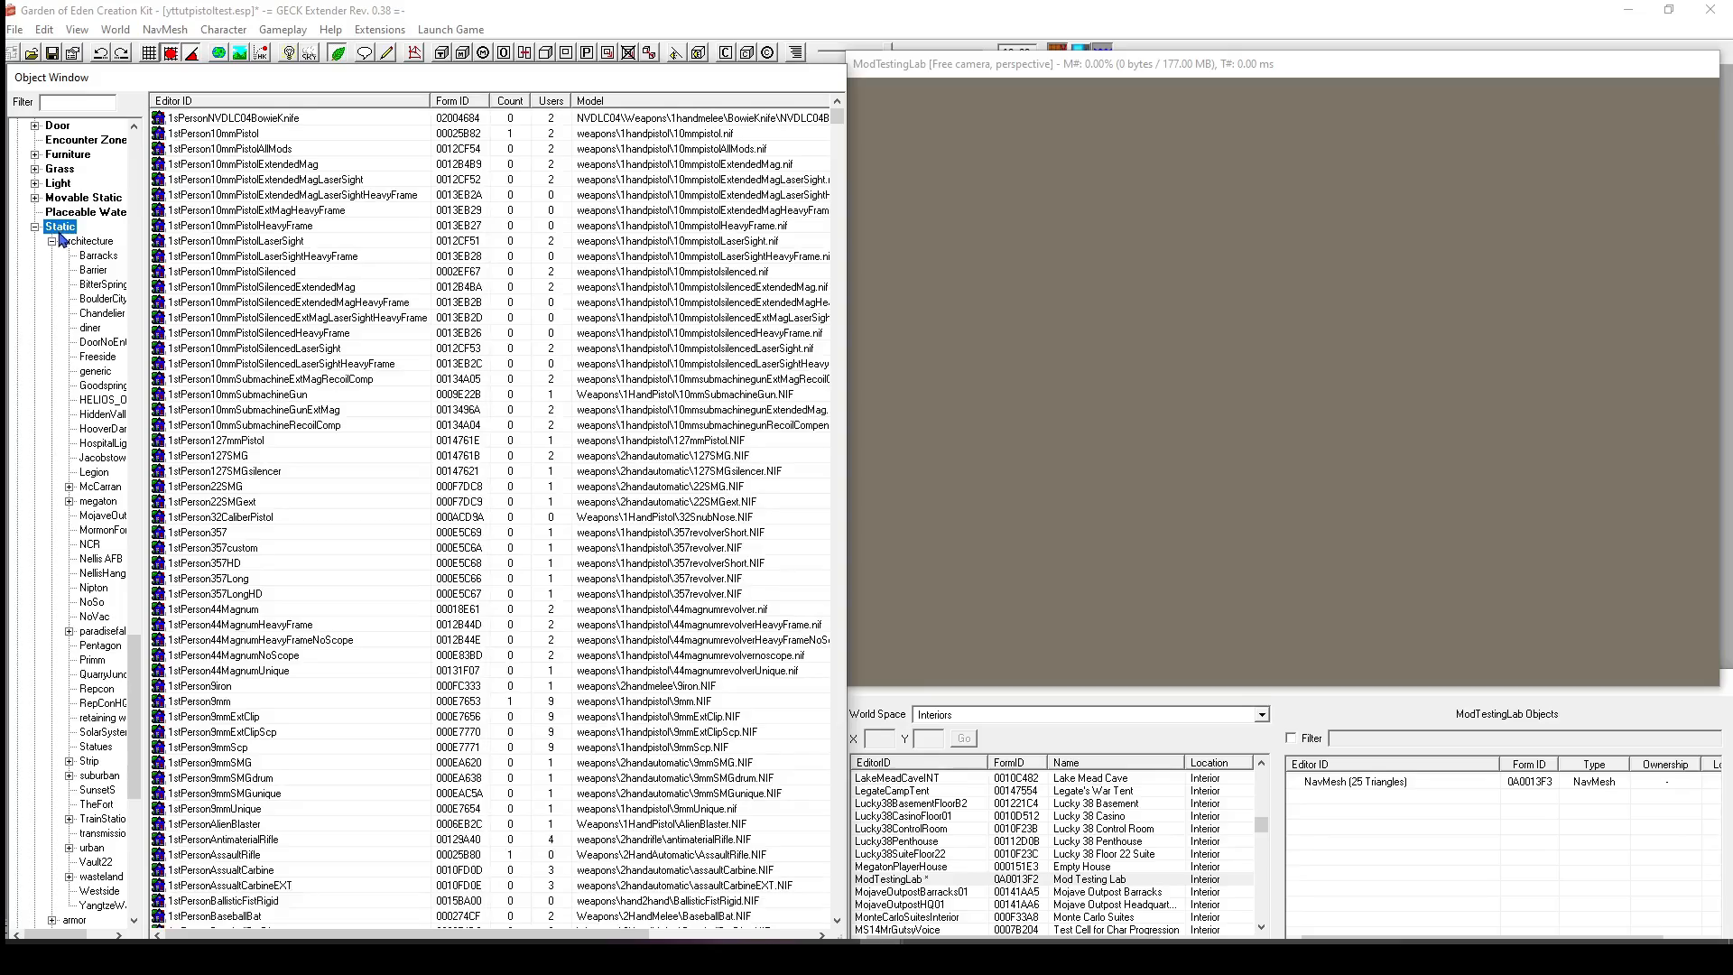
scroll(654, 265, "down", 19)
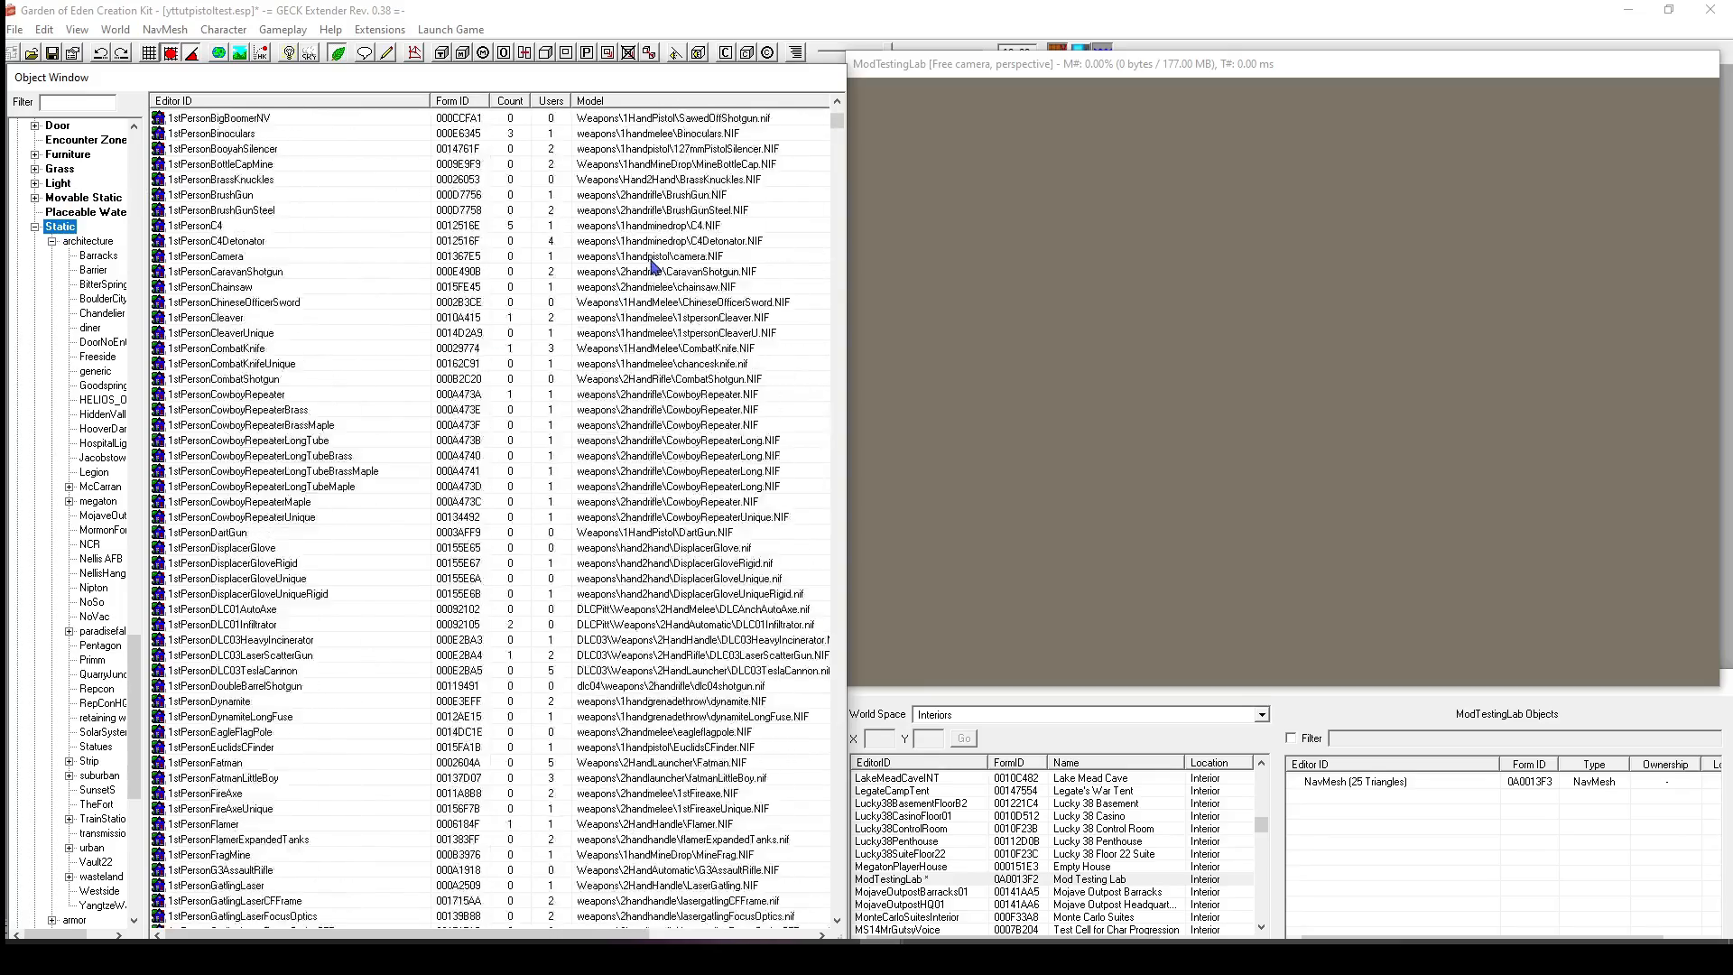
scroll(654, 265, "up", 19)
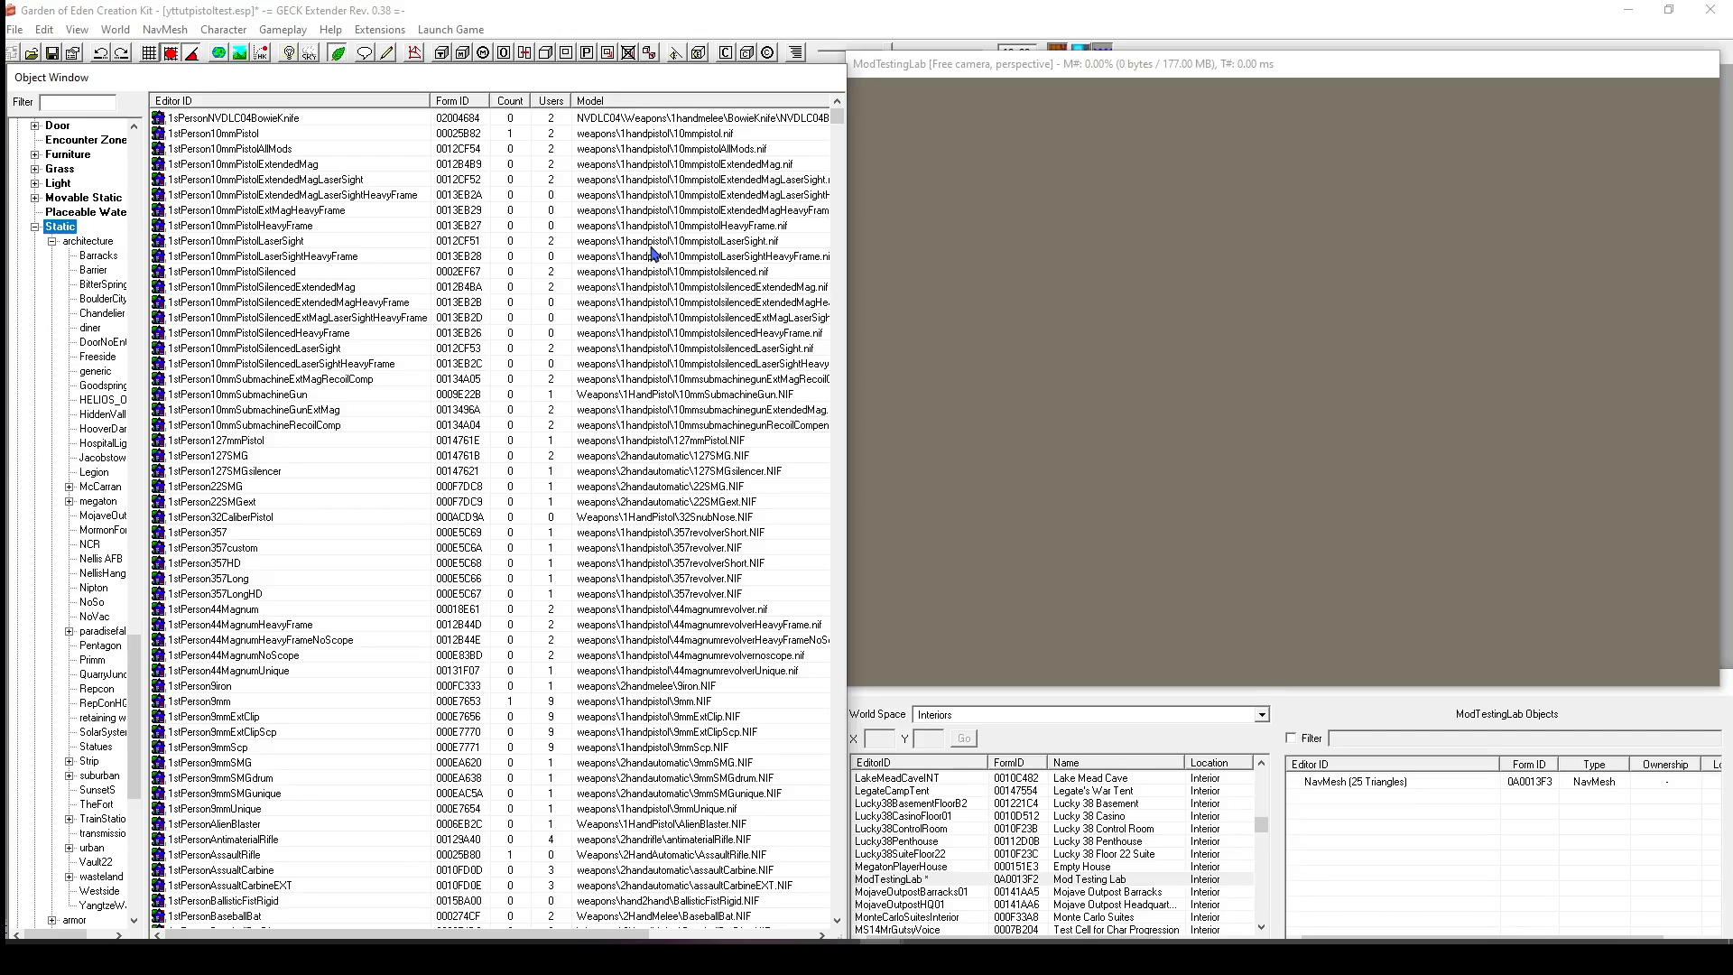
left_click(475, 135)
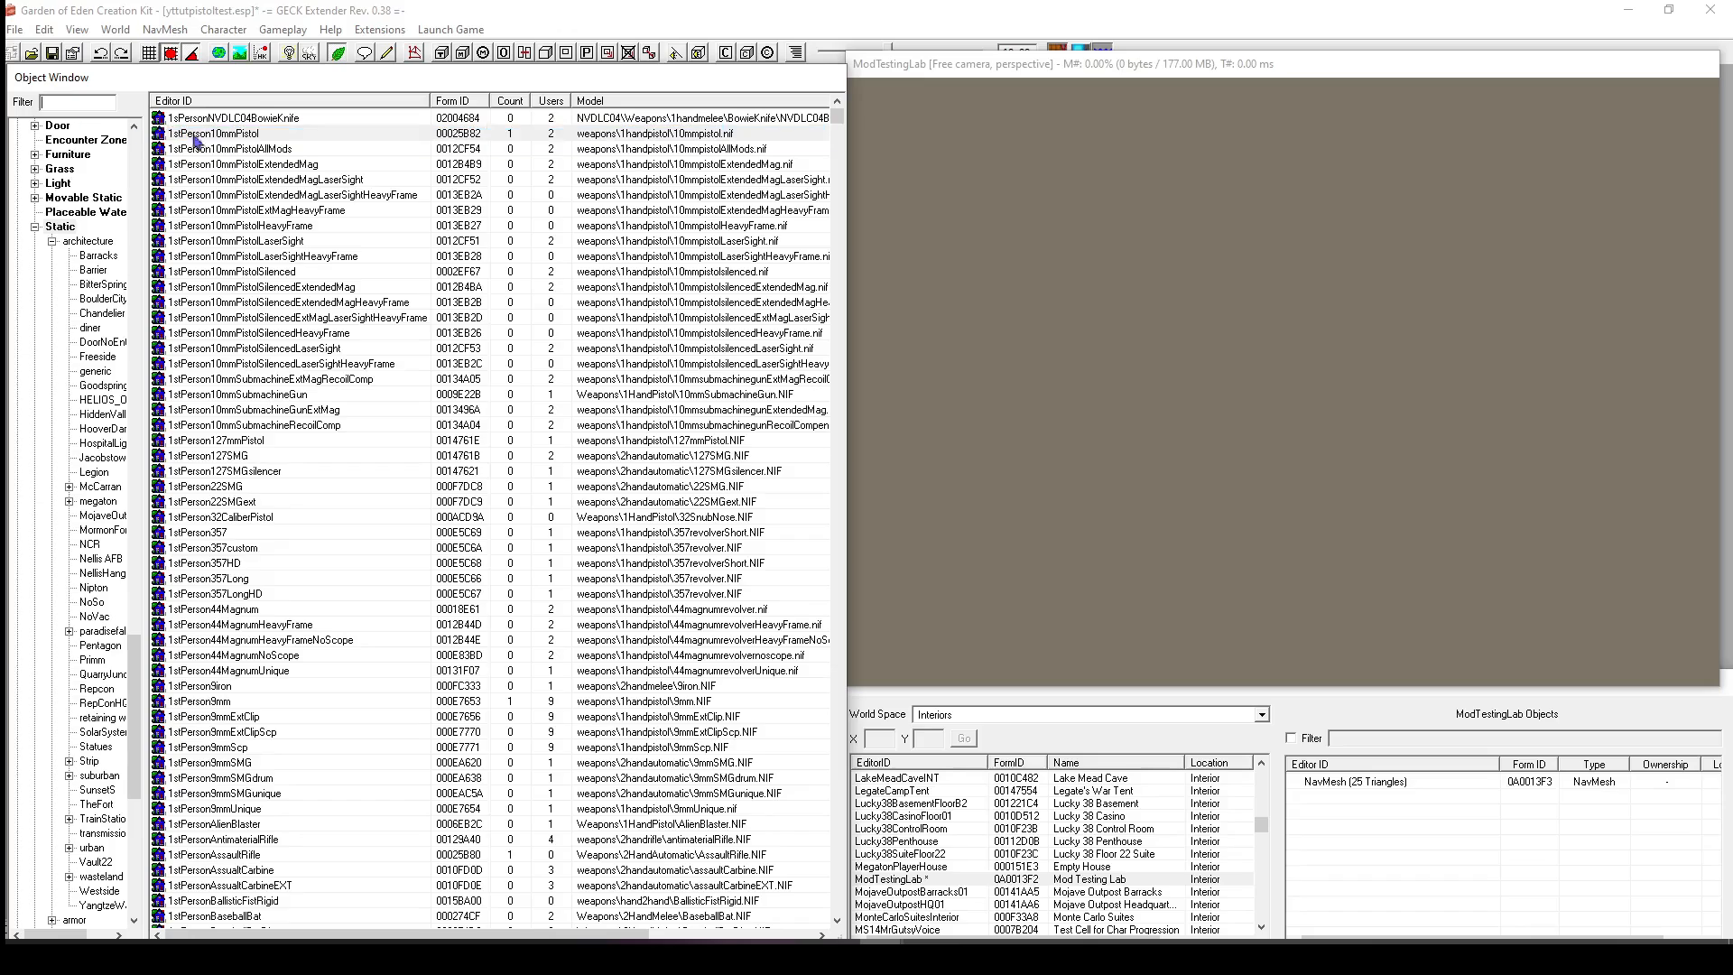
Filter the static objects by "wall" and browse the matching pieces.
left_click(92, 103)
type("wall")
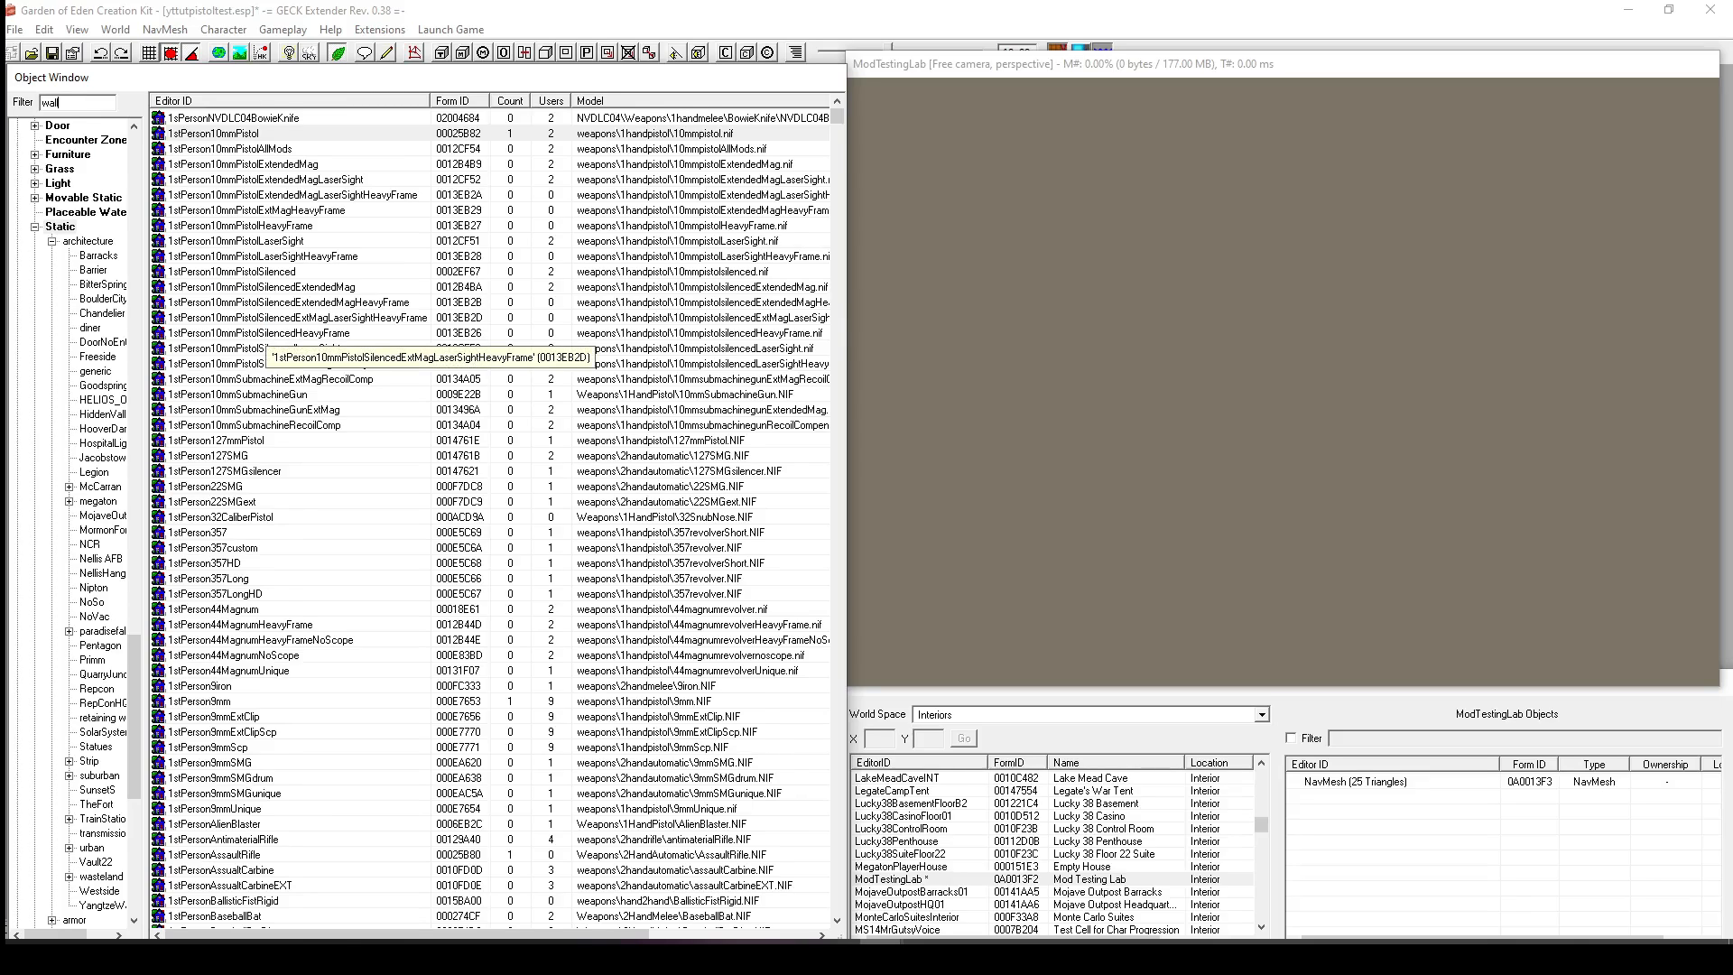
left_click(374, 259)
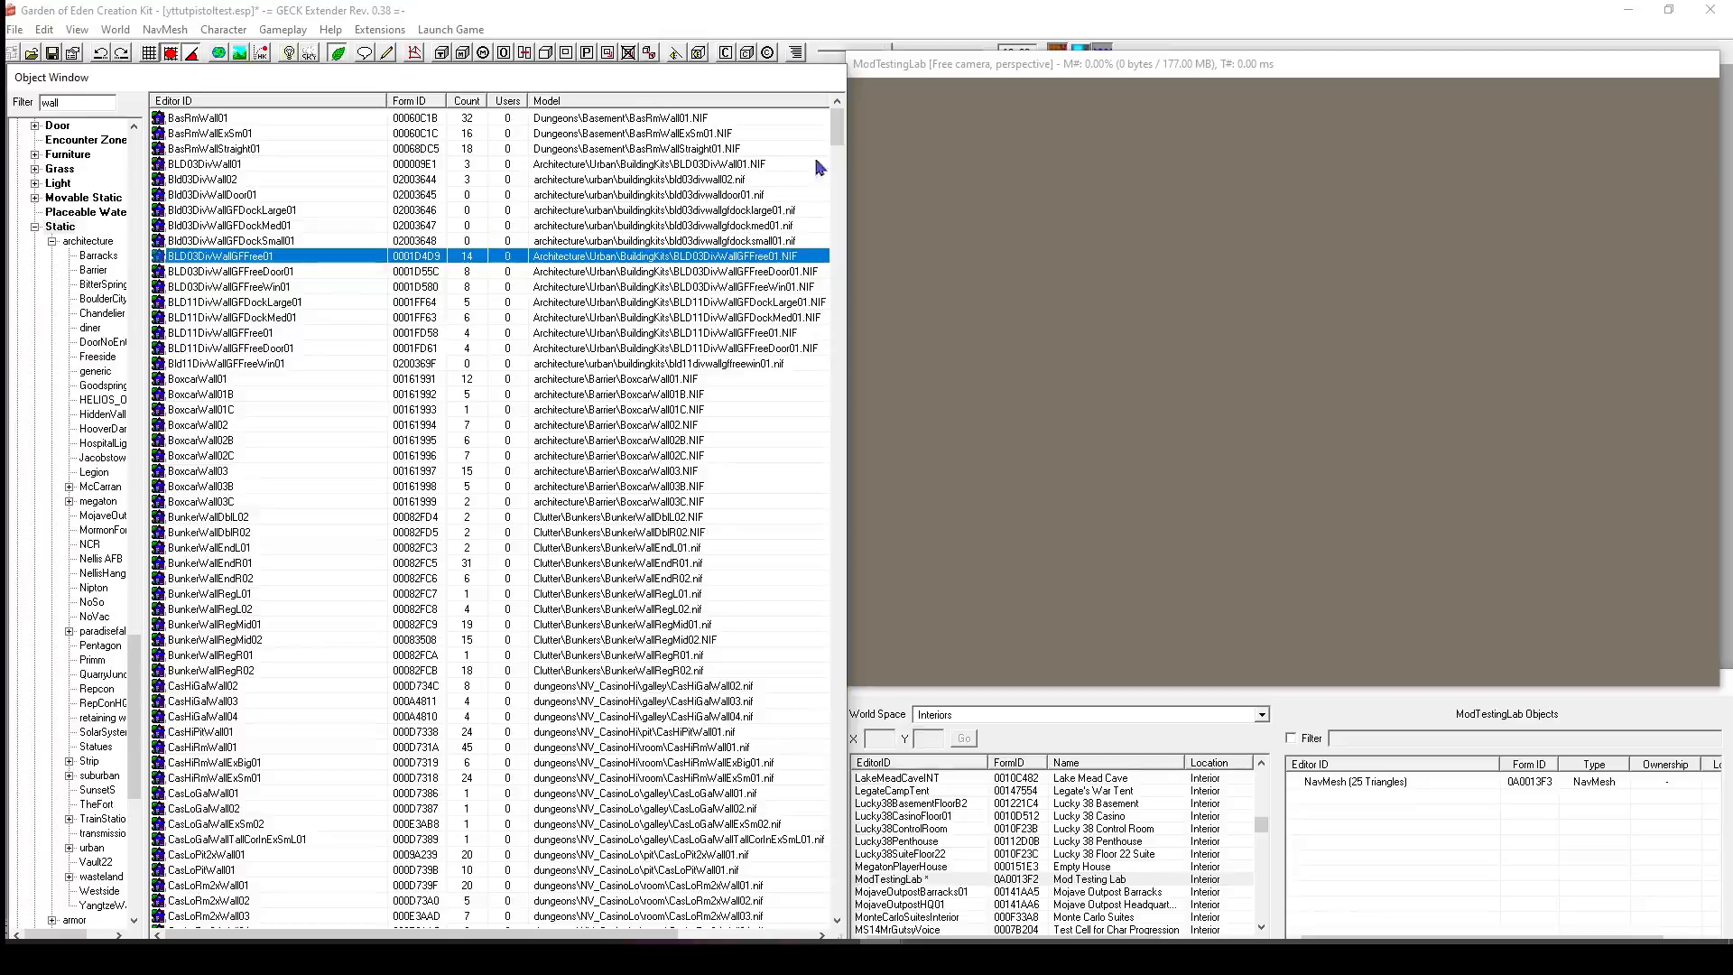
left_click_drag(827, 137, 817, 329)
scroll(484, 516, "down", 15)
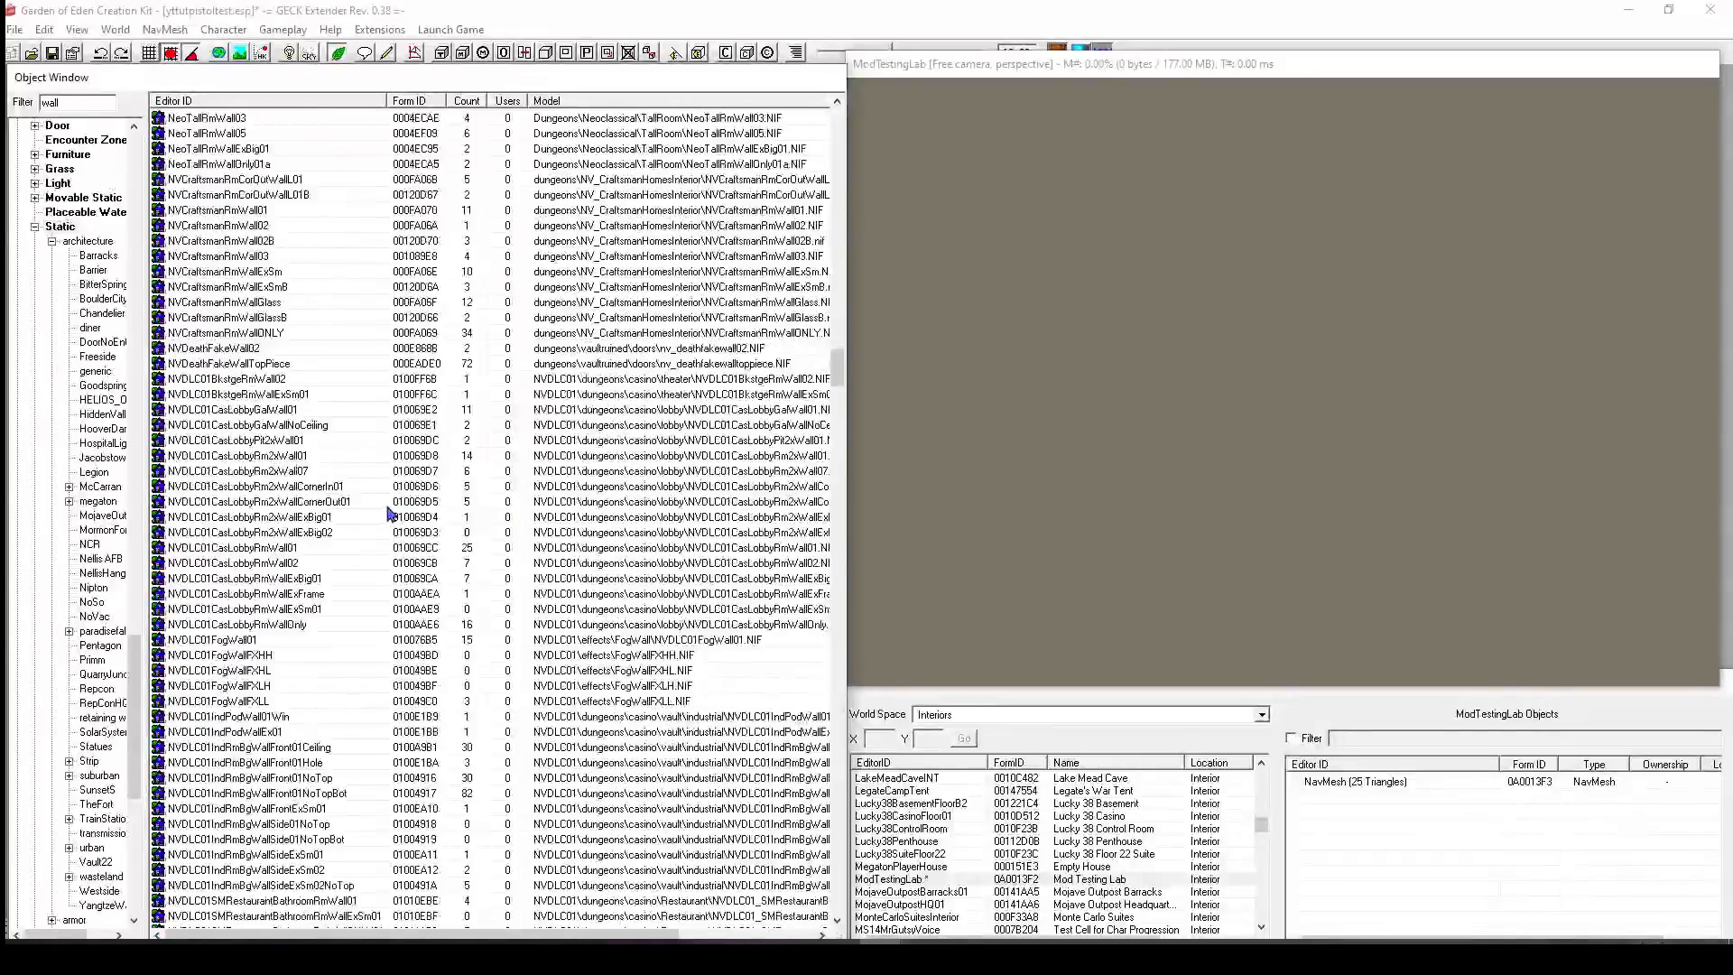
scroll(382, 517, "down", 20)
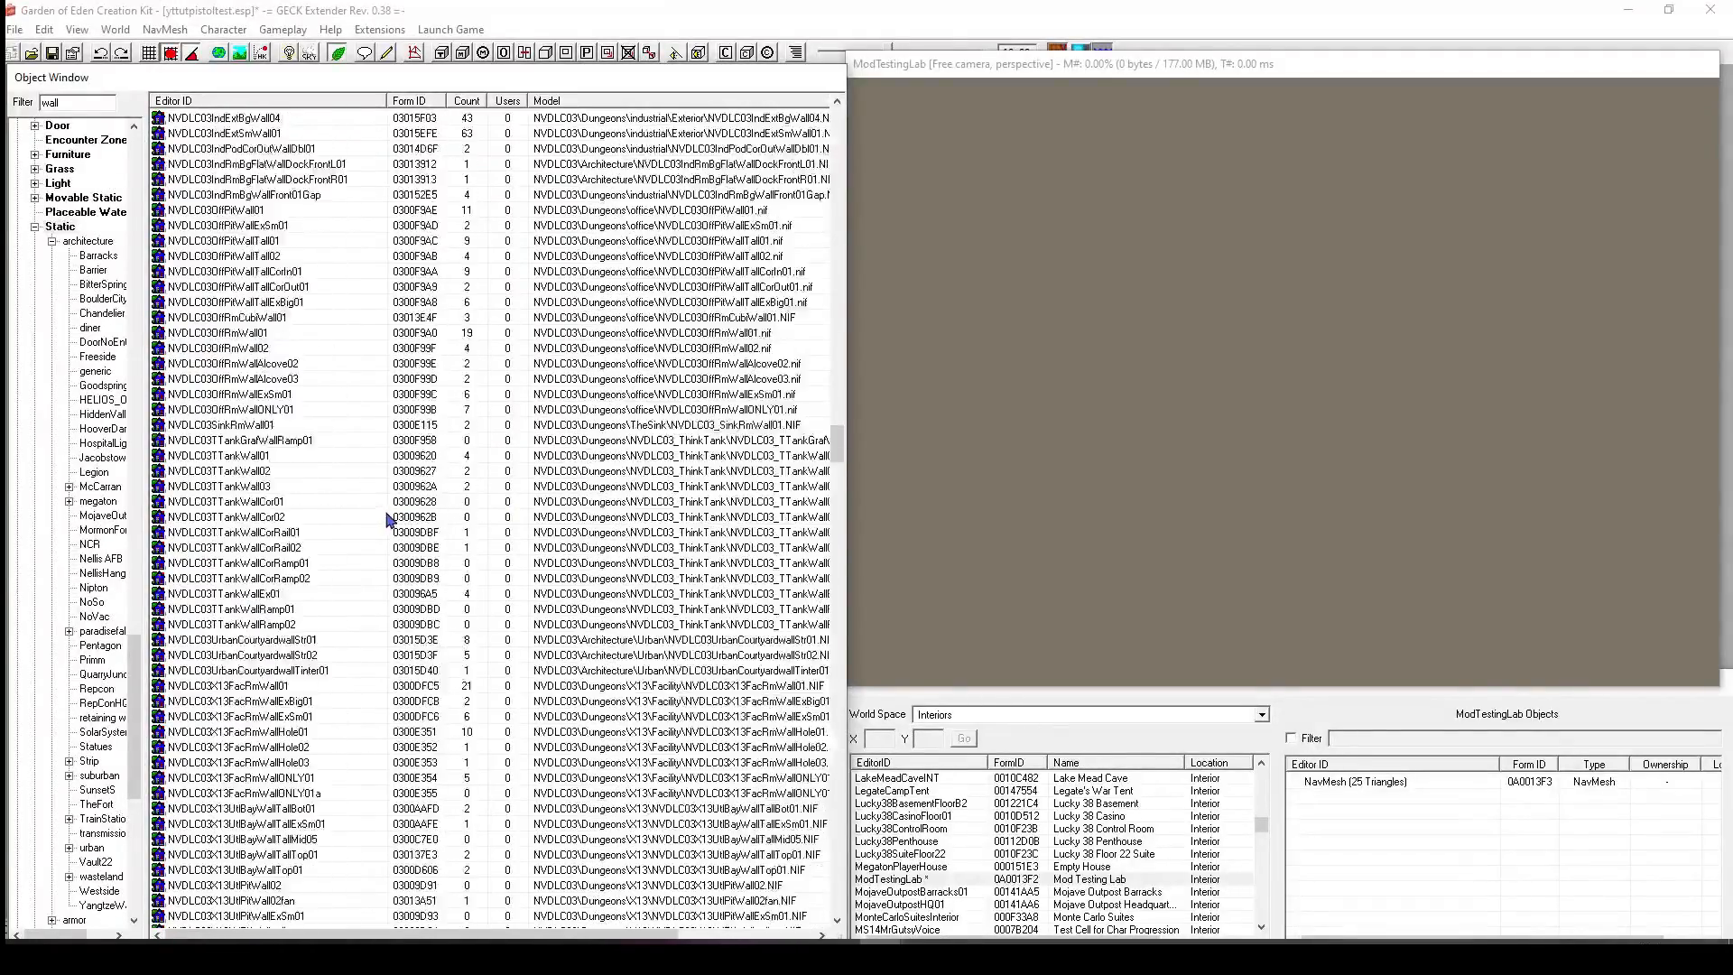
left_click_drag(836, 507, 863, 153)
scroll(776, 213, "up", 6)
scroll(743, 236, "up", 2)
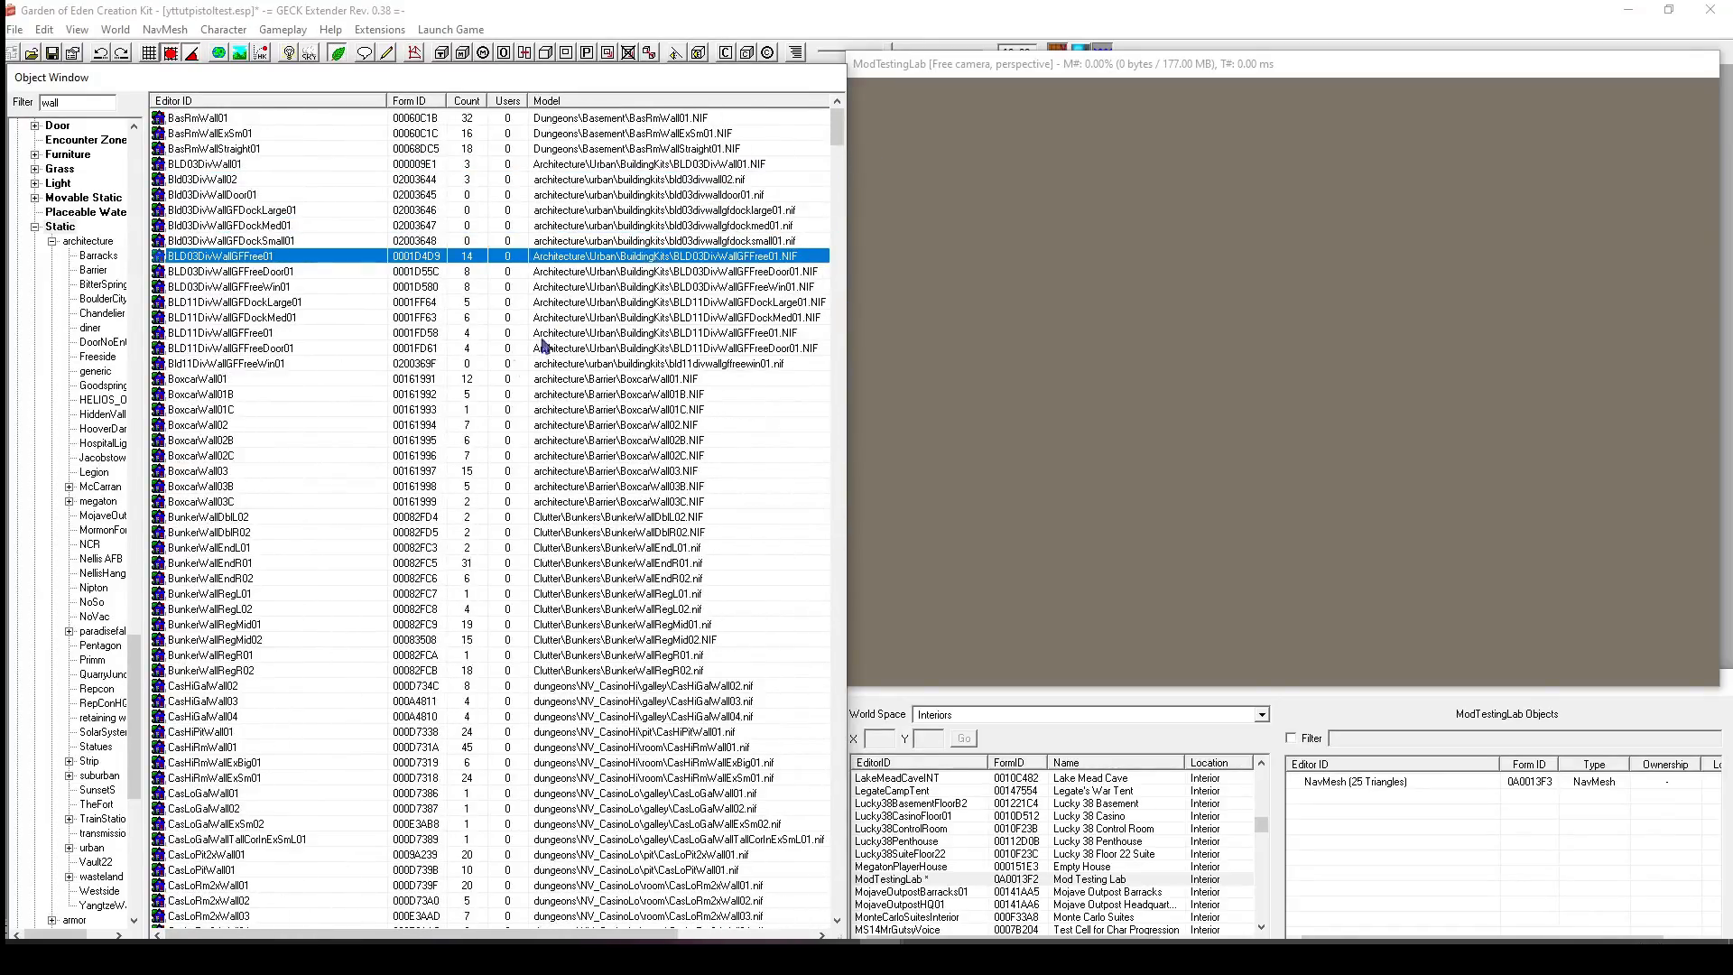
Find the Enclave wall piece EcvRmSmWall01 in the filtered list and place it in the empty cell.
left_click(515, 364)
scroll(516, 702, "down", 8)
scroll(517, 702, "down", 17)
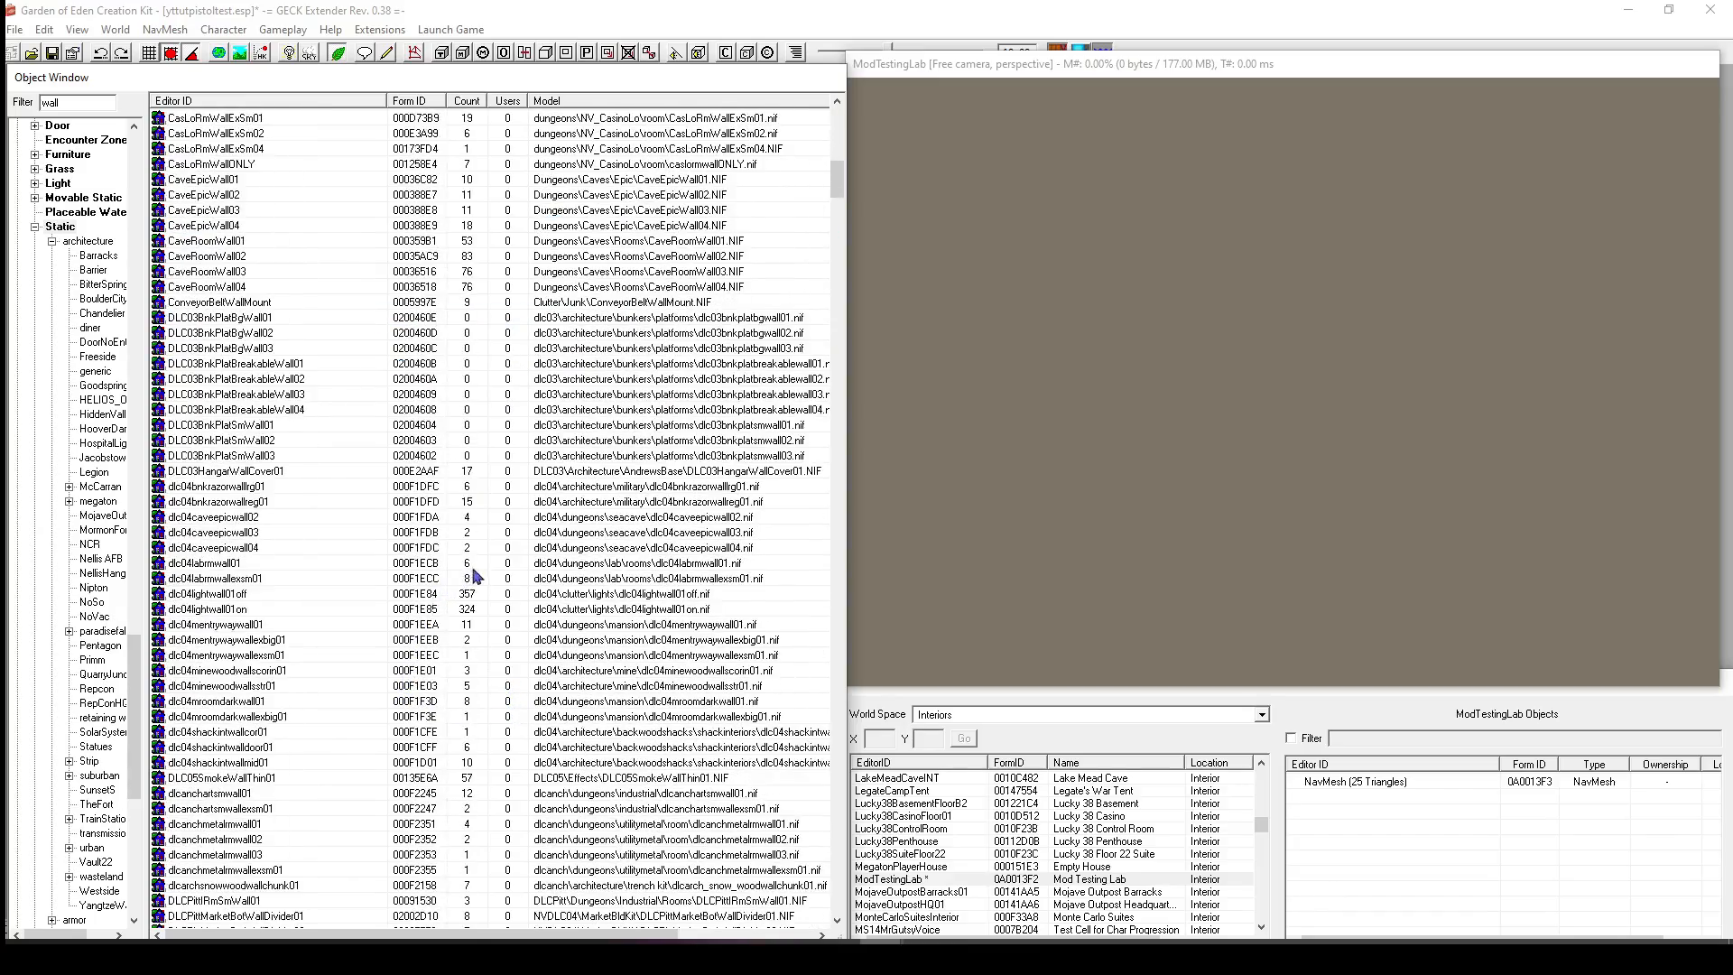
scroll(474, 575, "down", 17)
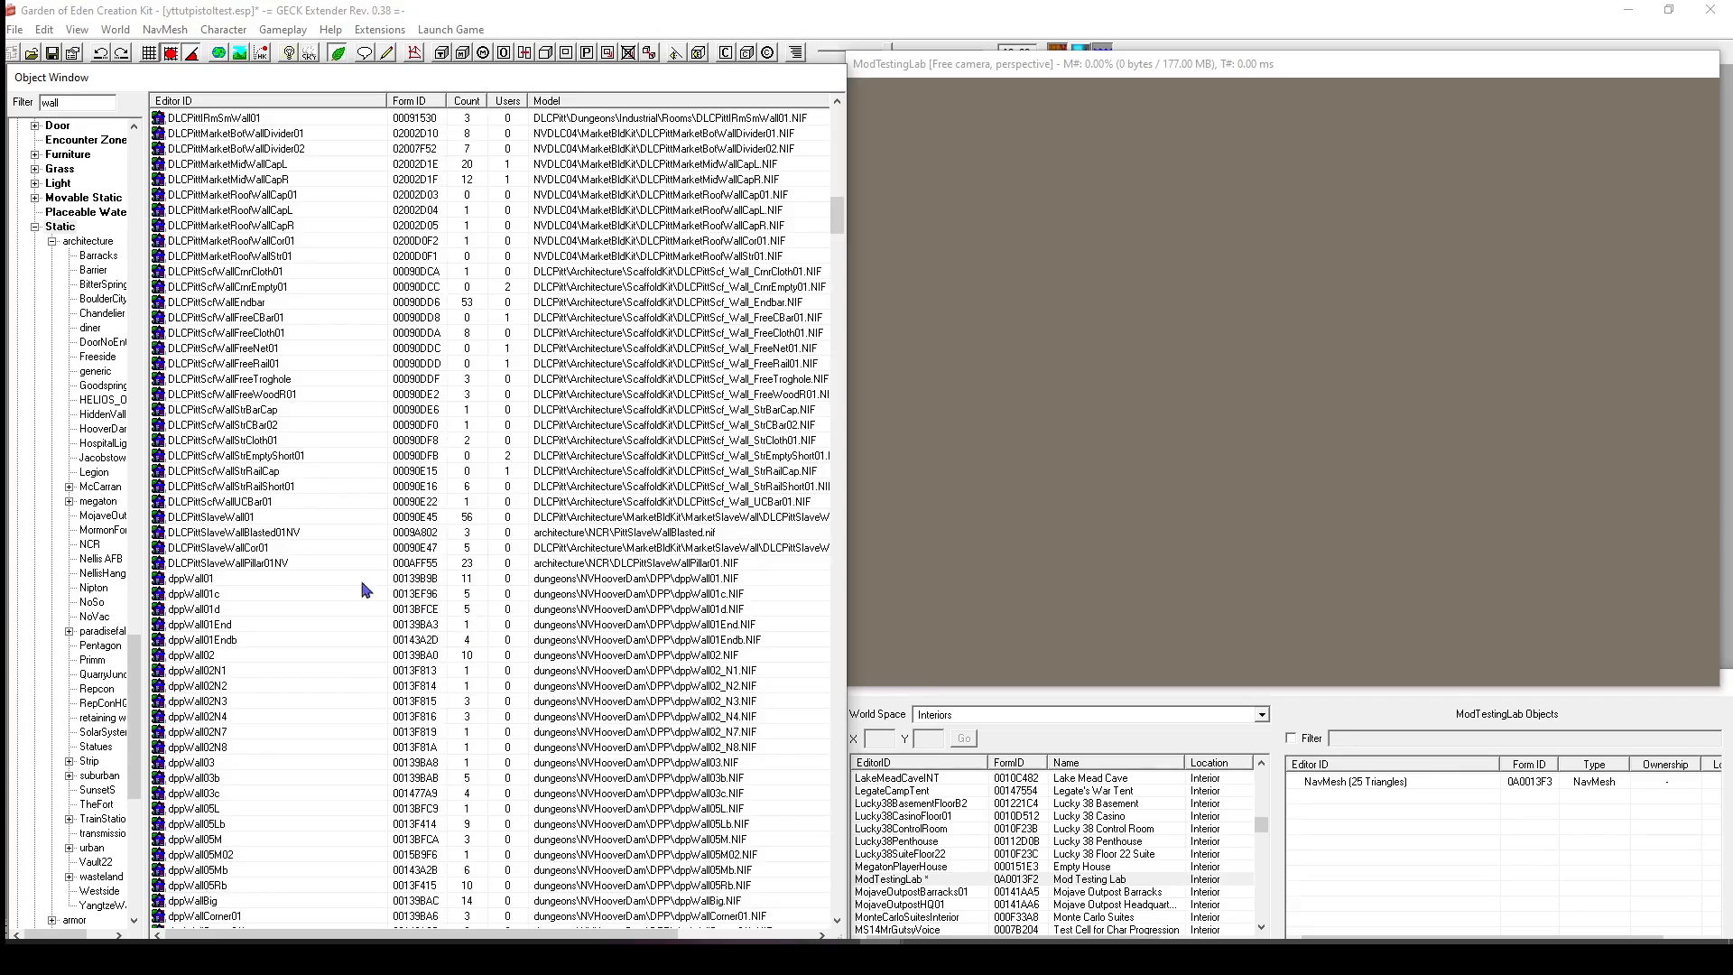
scroll(365, 589, "down", 16)
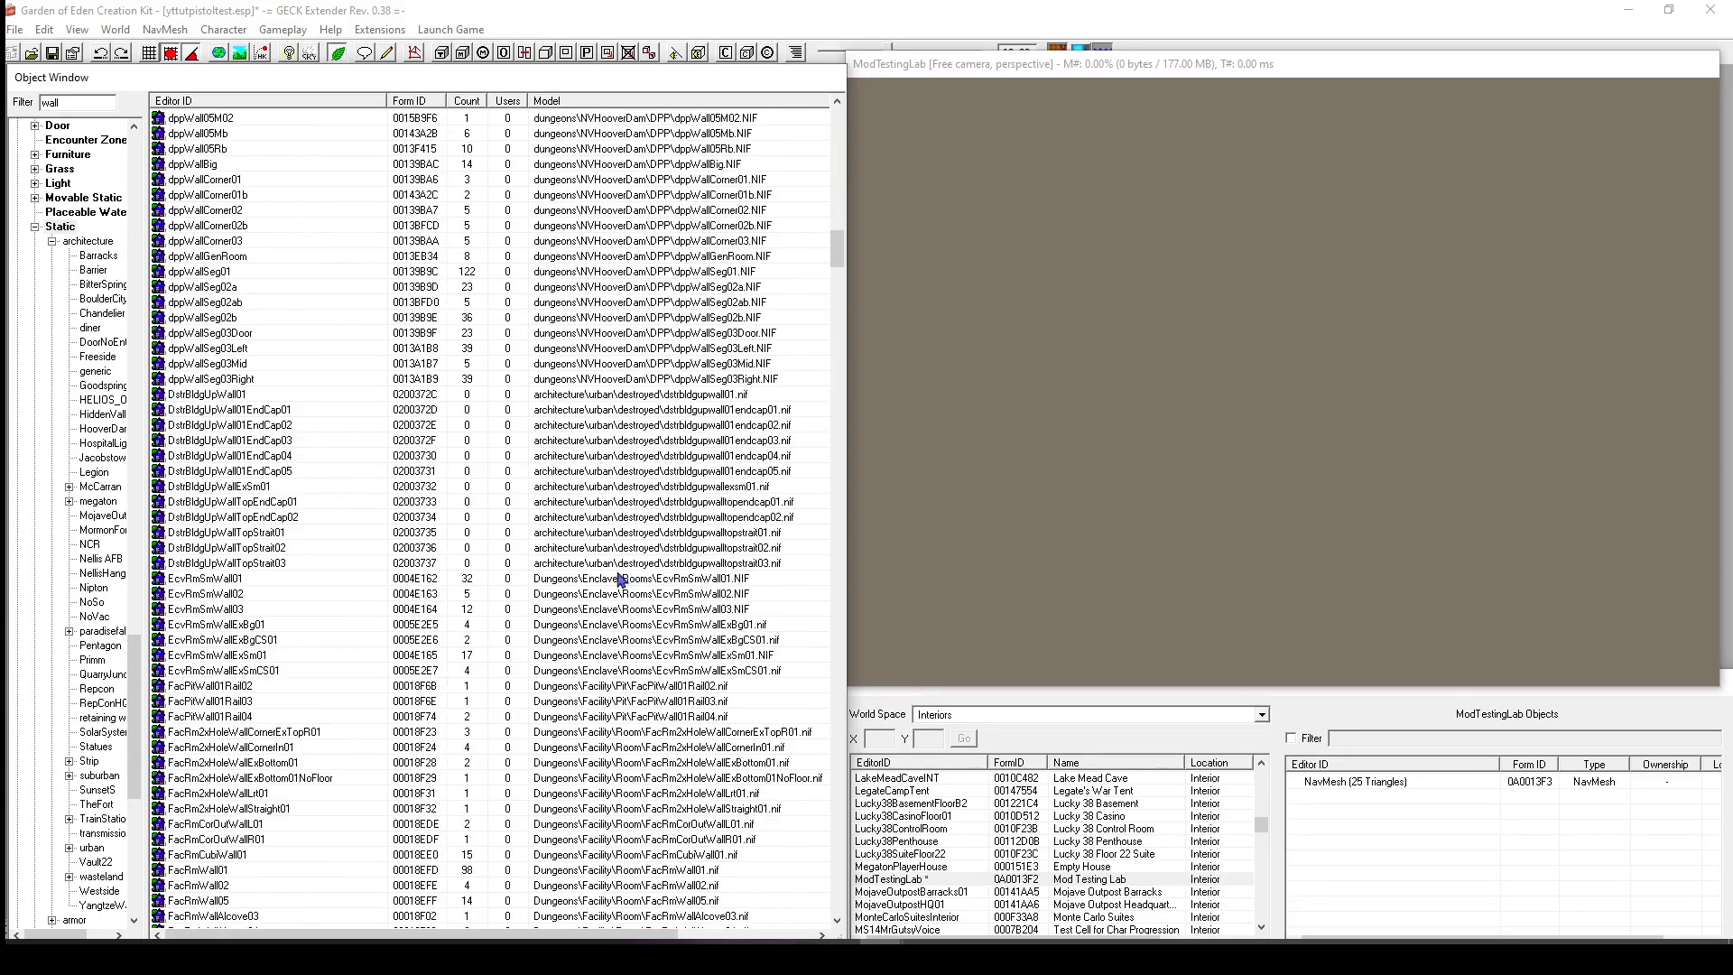
left_click(672, 580)
left_click_drag(689, 585, 1214, 483)
middle_click_drag(1219, 524, 1229, 492, "shift")
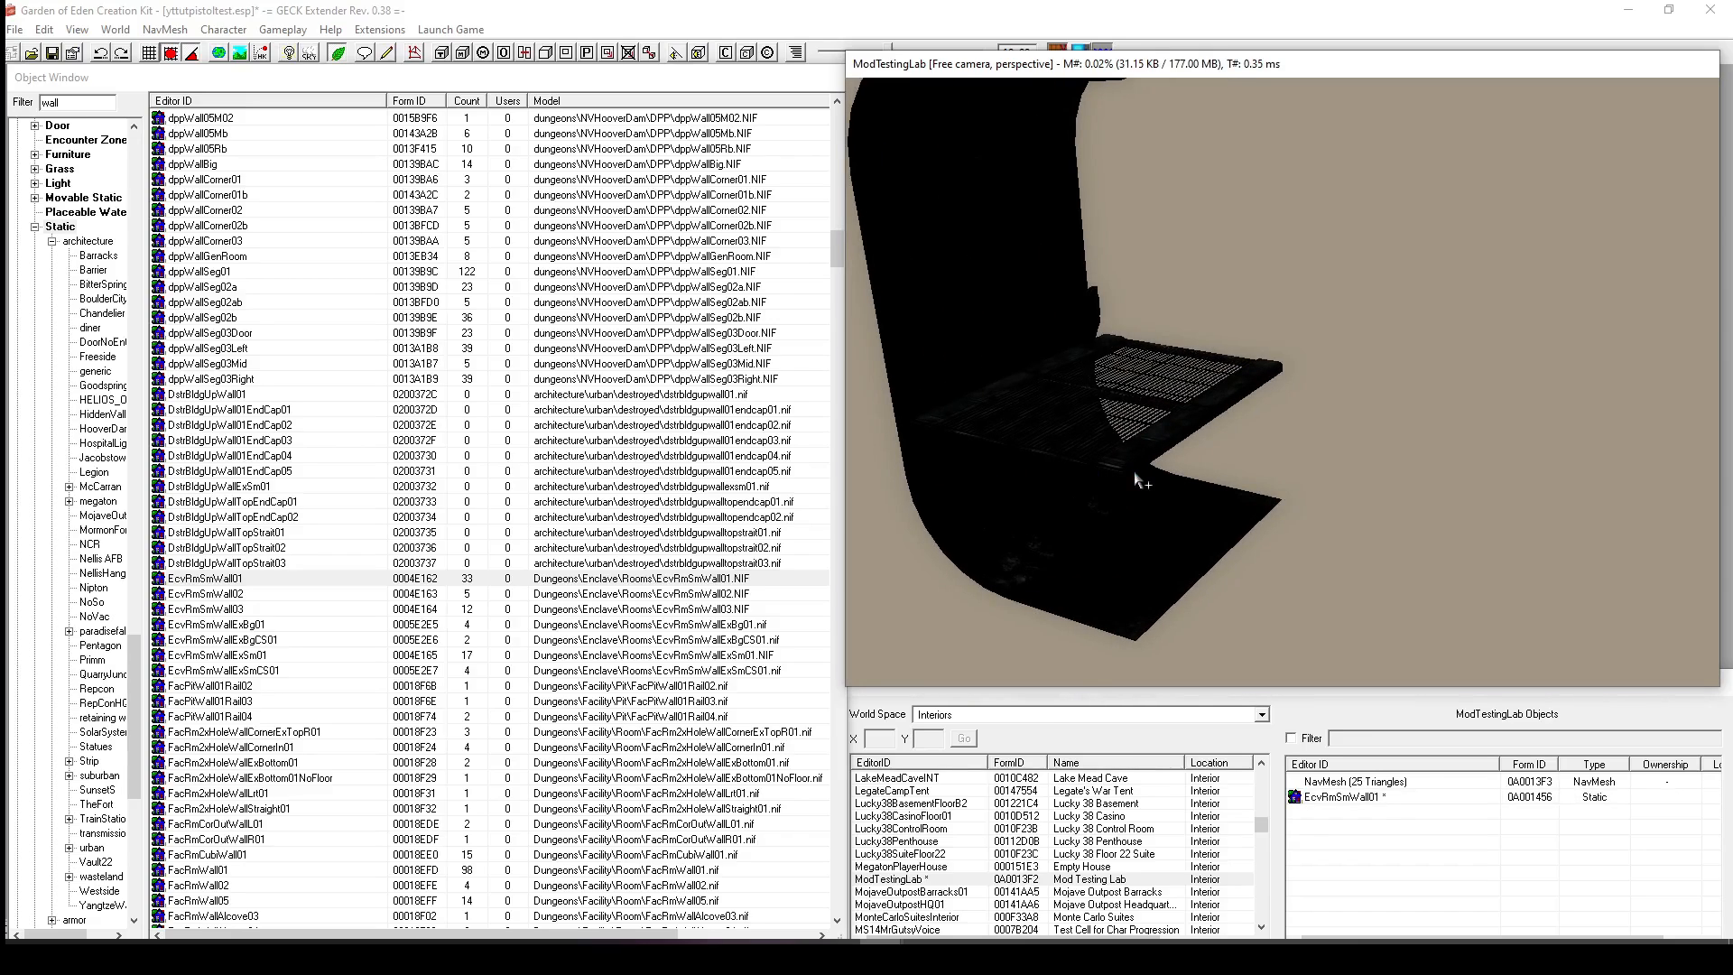
Examine the placed EcvRmSmWall01 piece from several distances and angles and delete it from the cell.
middle_click_drag(1309, 413, 1076, 365)
scroll(1362, 436, "up", 3)
scroll(1381, 407, "down", 5)
key("a")
scroll(1334, 422, "up", 4)
scroll(1264, 422, "down", 6)
scroll(1142, 420, "up", 4)
scroll(1172, 450, "up", 4)
scroll(1208, 398, "down", 2)
scroll(1246, 468, "down", 3)
left_click(1180, 464)
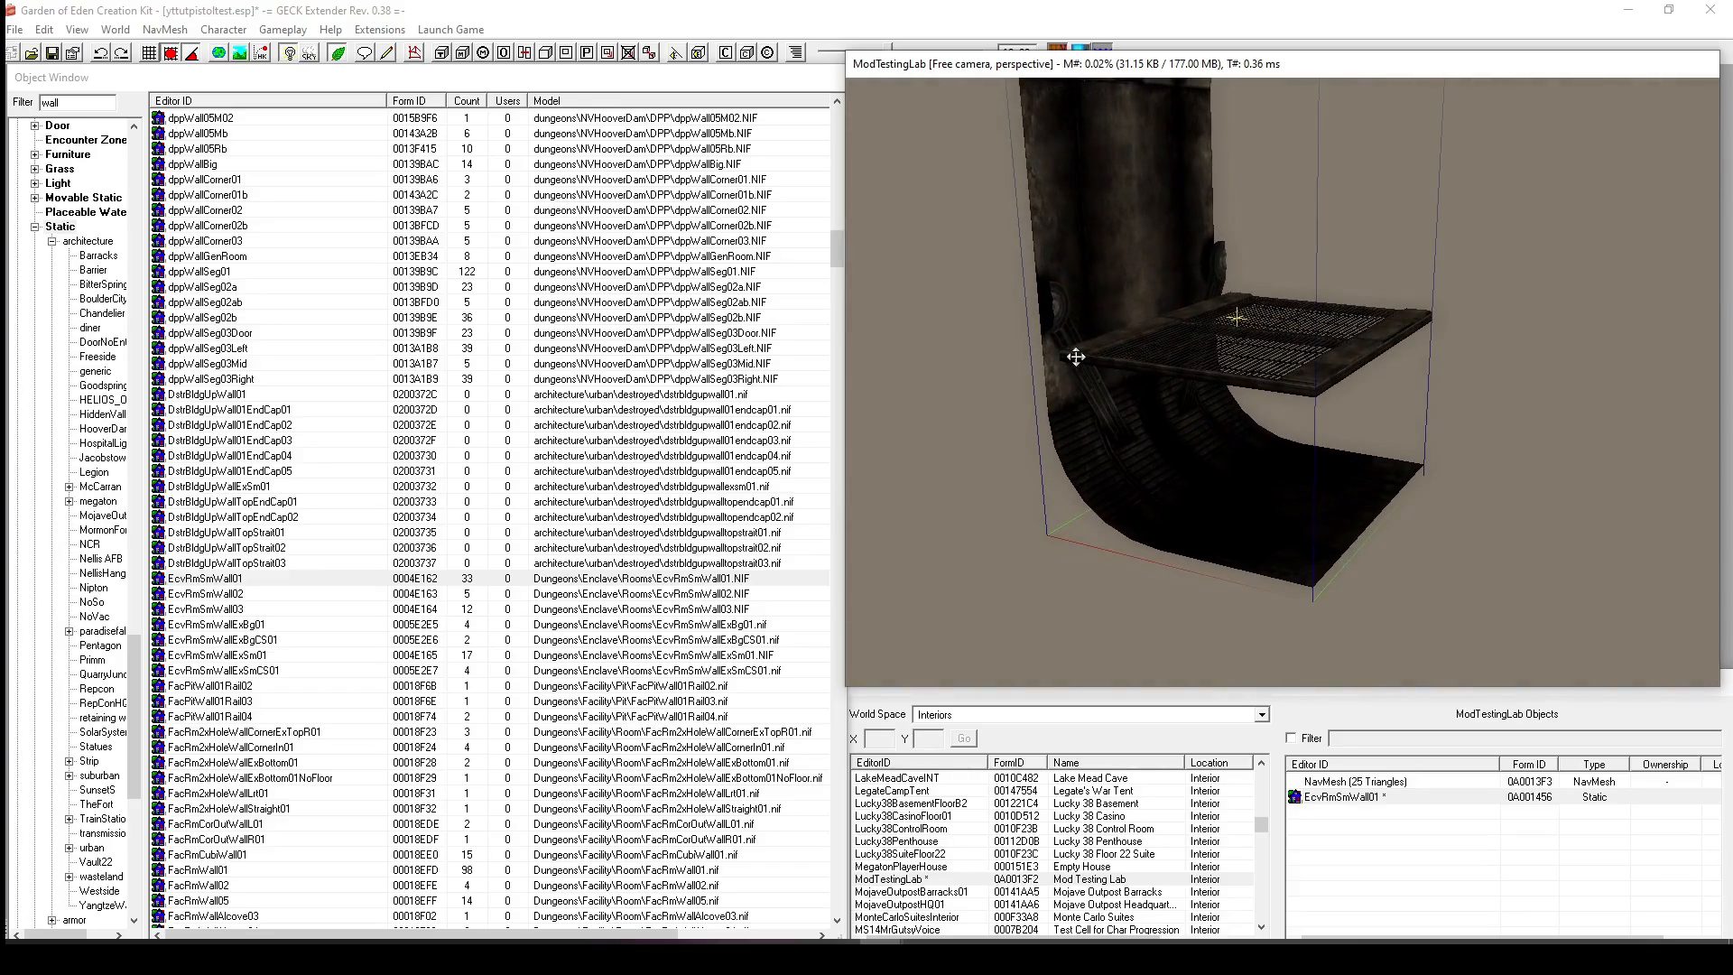
key("Delete")
Find the vault wall piece VRmWall01 in the filtered list and place it in the empty cell.
scroll(564, 467, "down", 14)
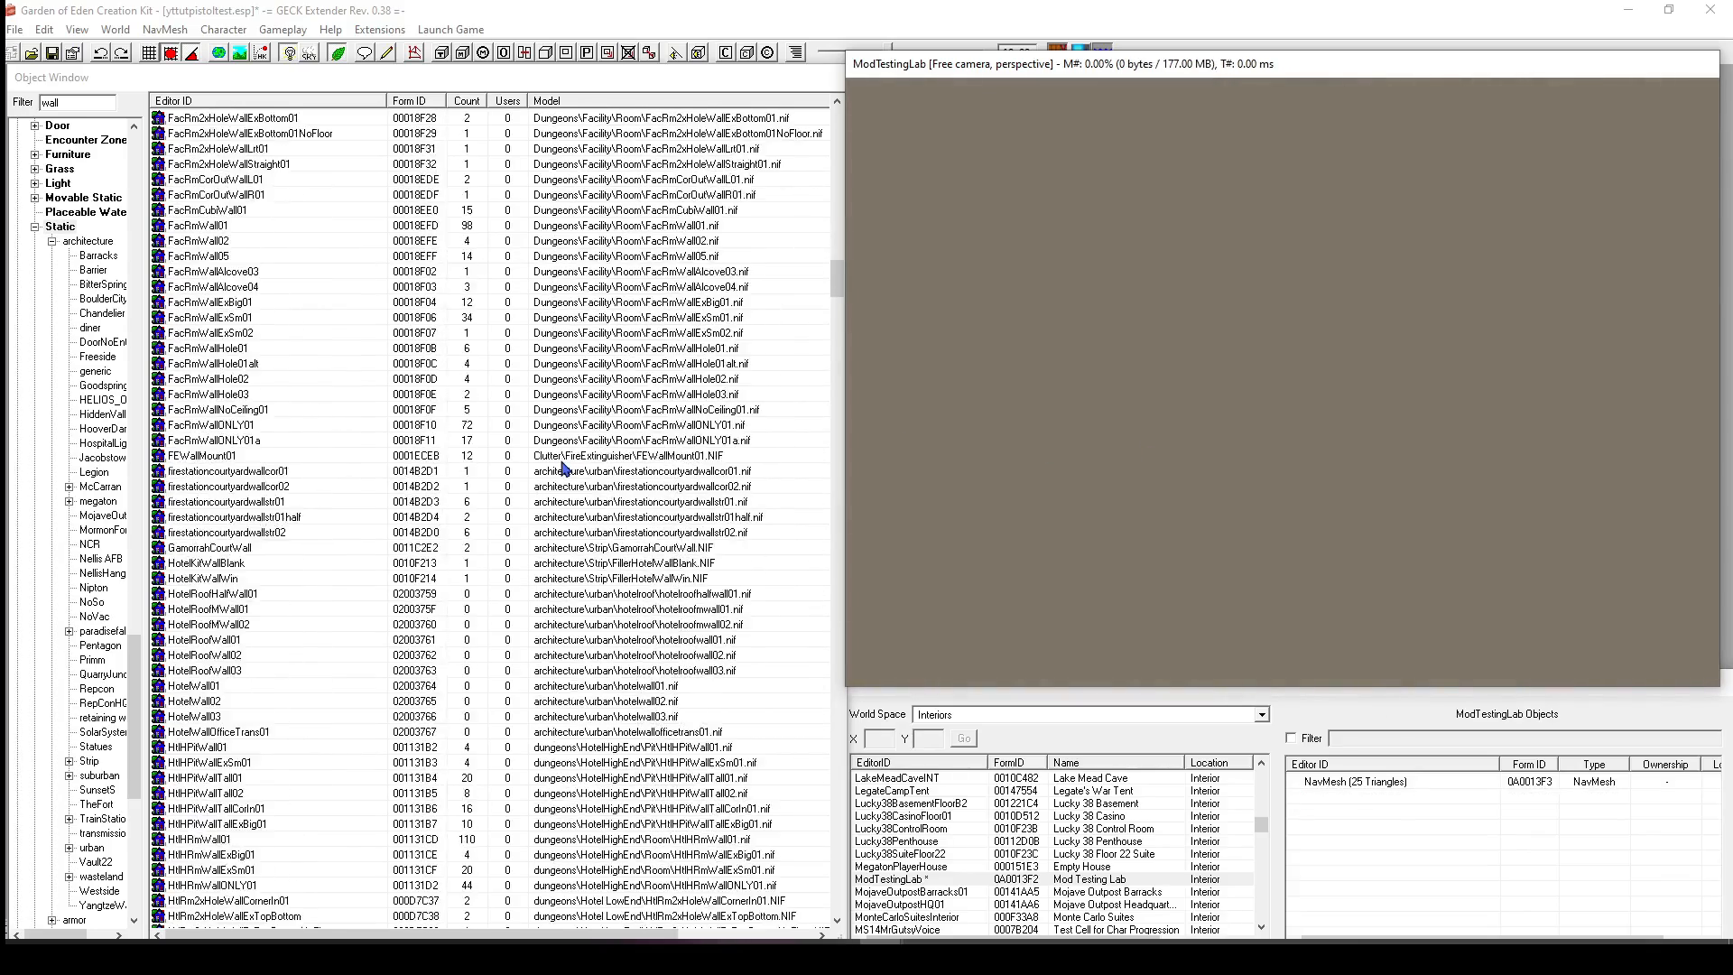
scroll(564, 468, "down", 20)
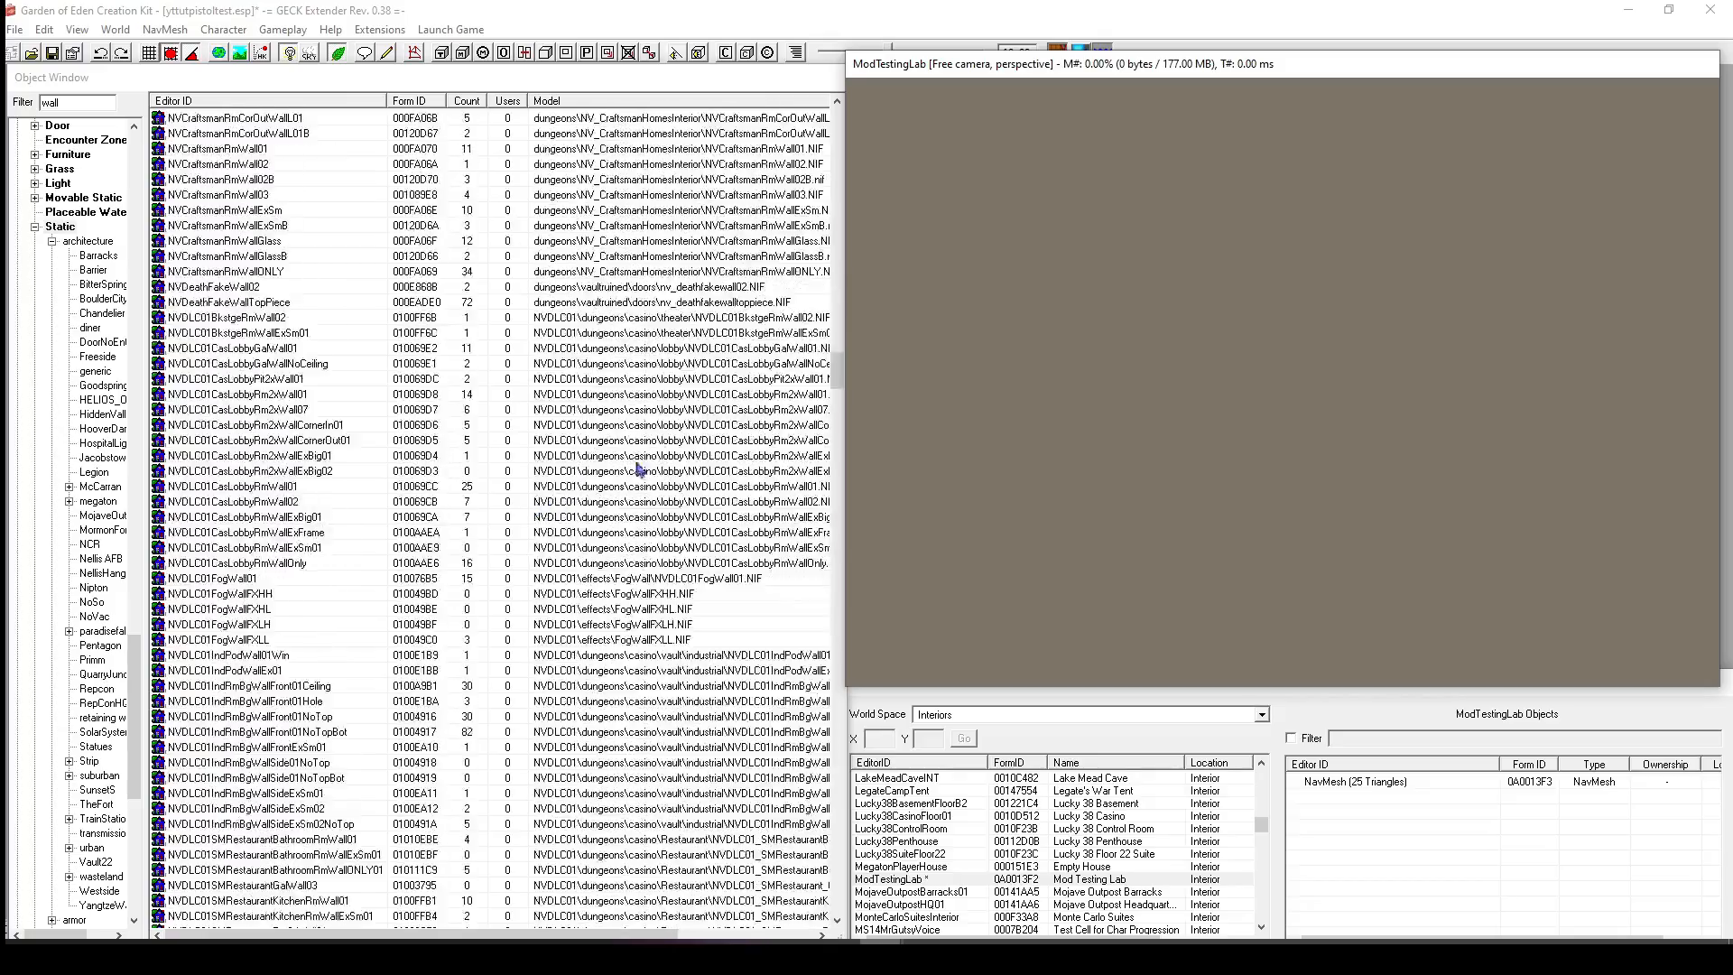
left_click_drag(831, 369, 837, 745)
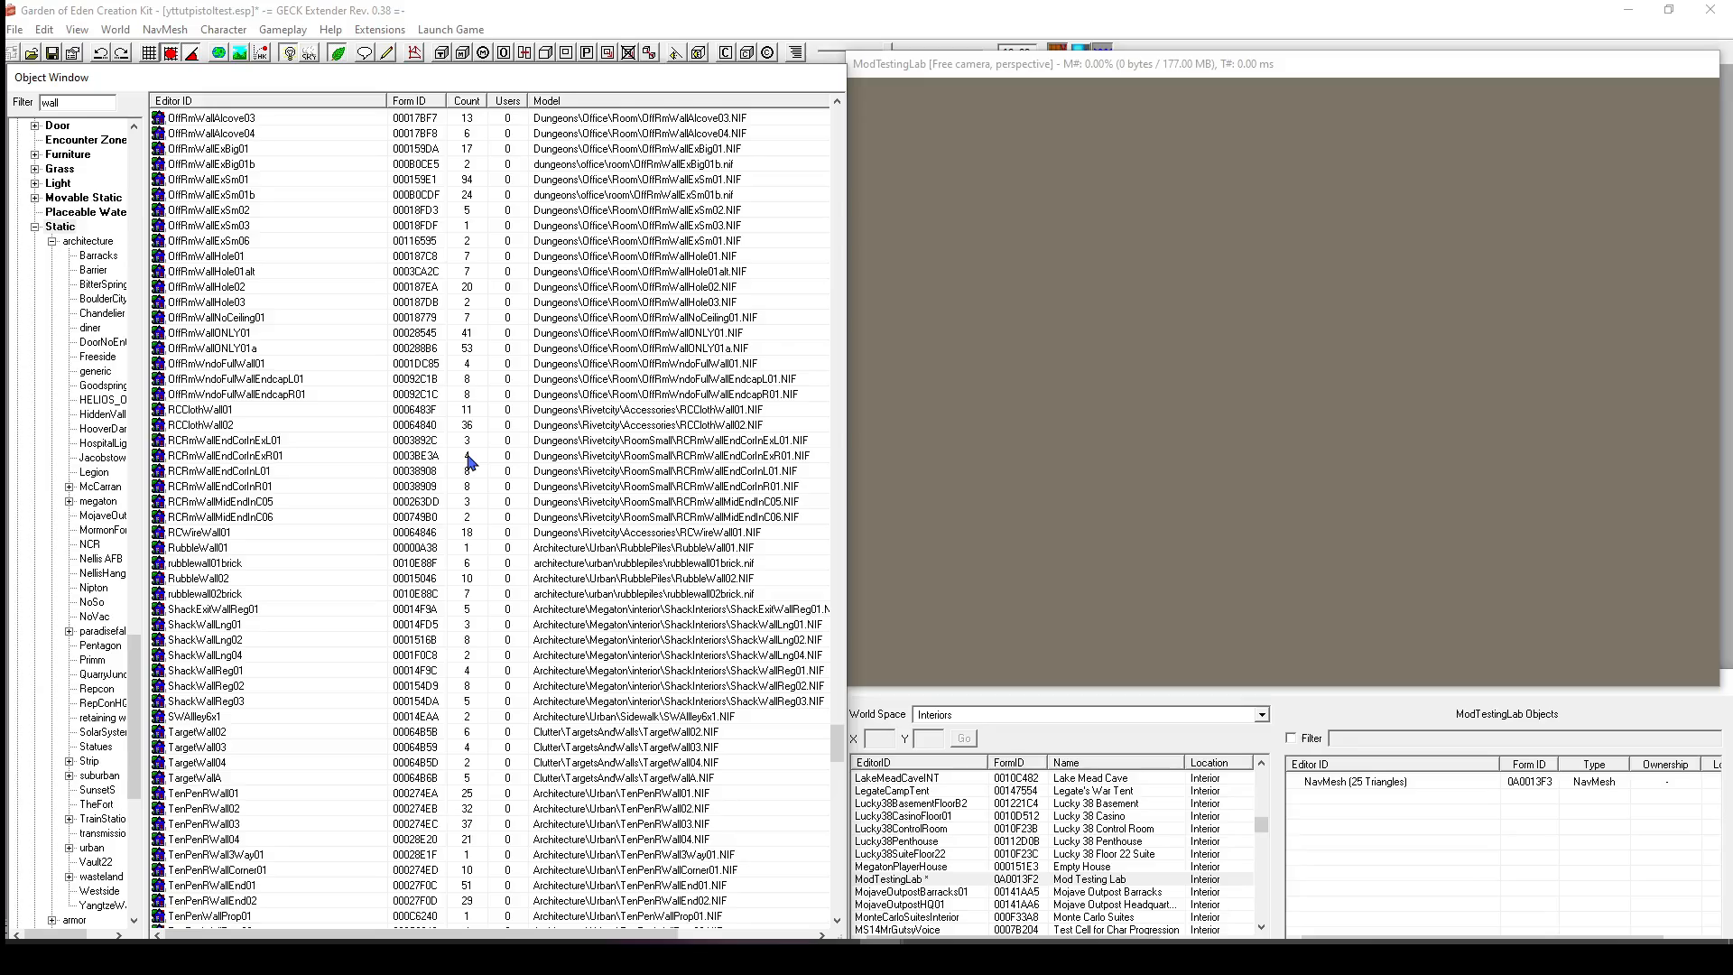
scroll(470, 462, "down", 20)
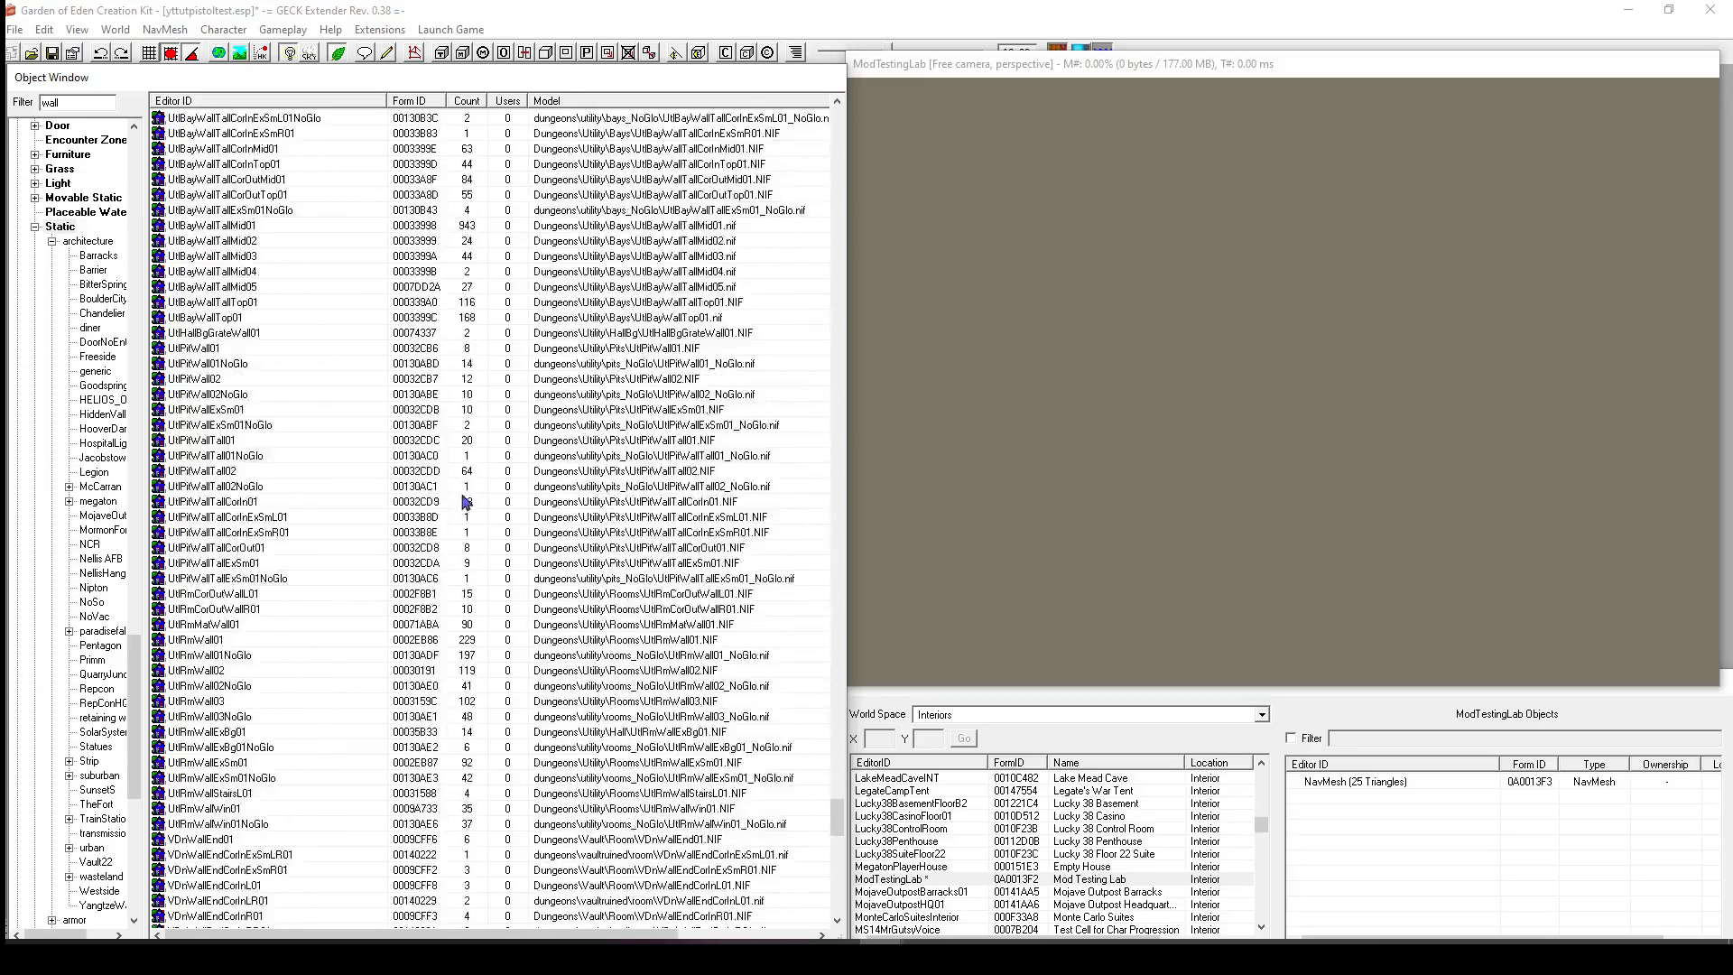
scroll(465, 501, "down", 18)
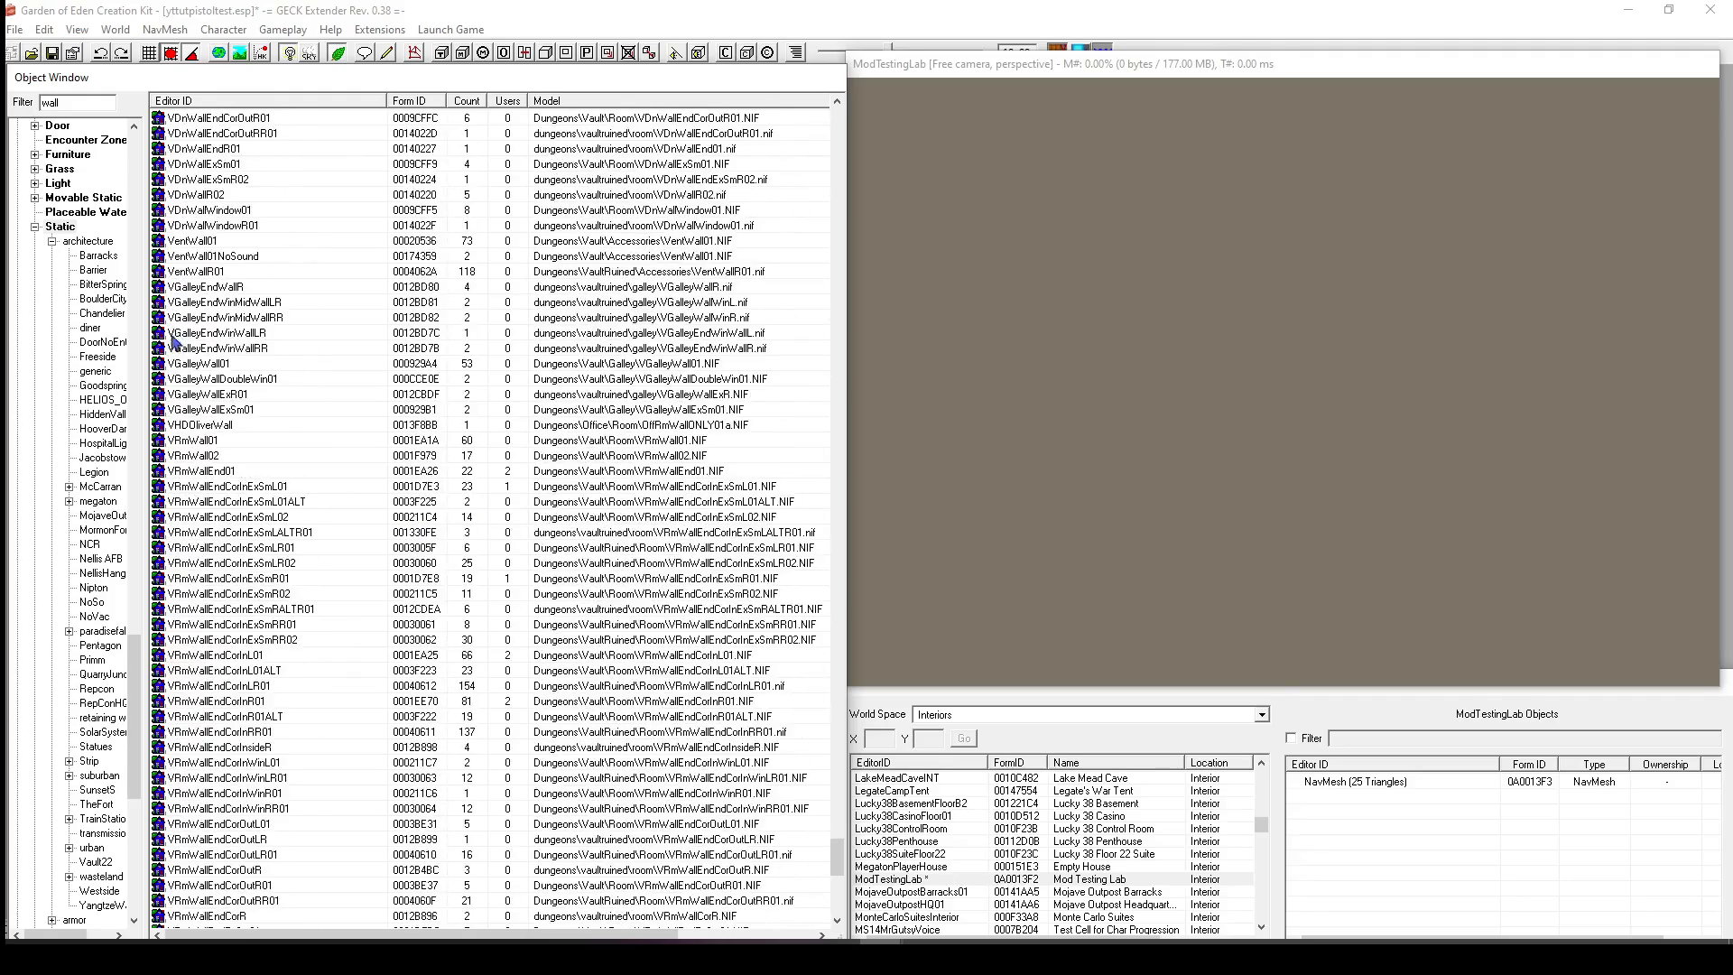
left_click(195, 442)
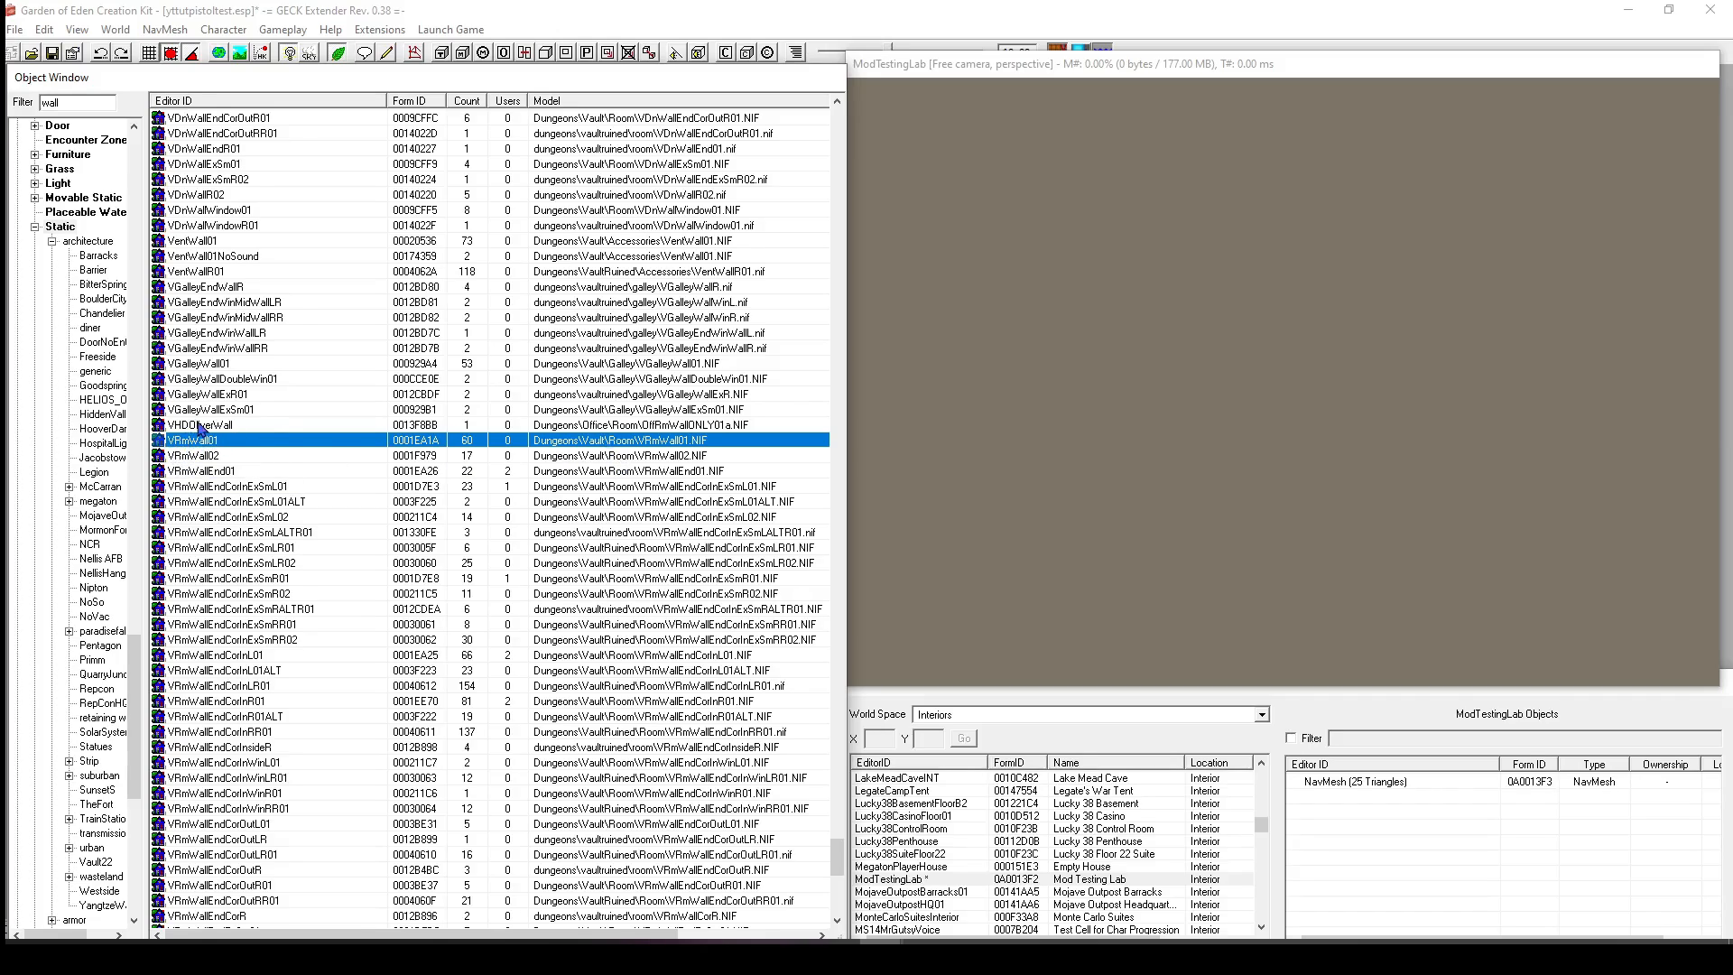
left_click_drag(767, 444, 1020, 430)
left_click_drag(1311, 373, 1291, 369)
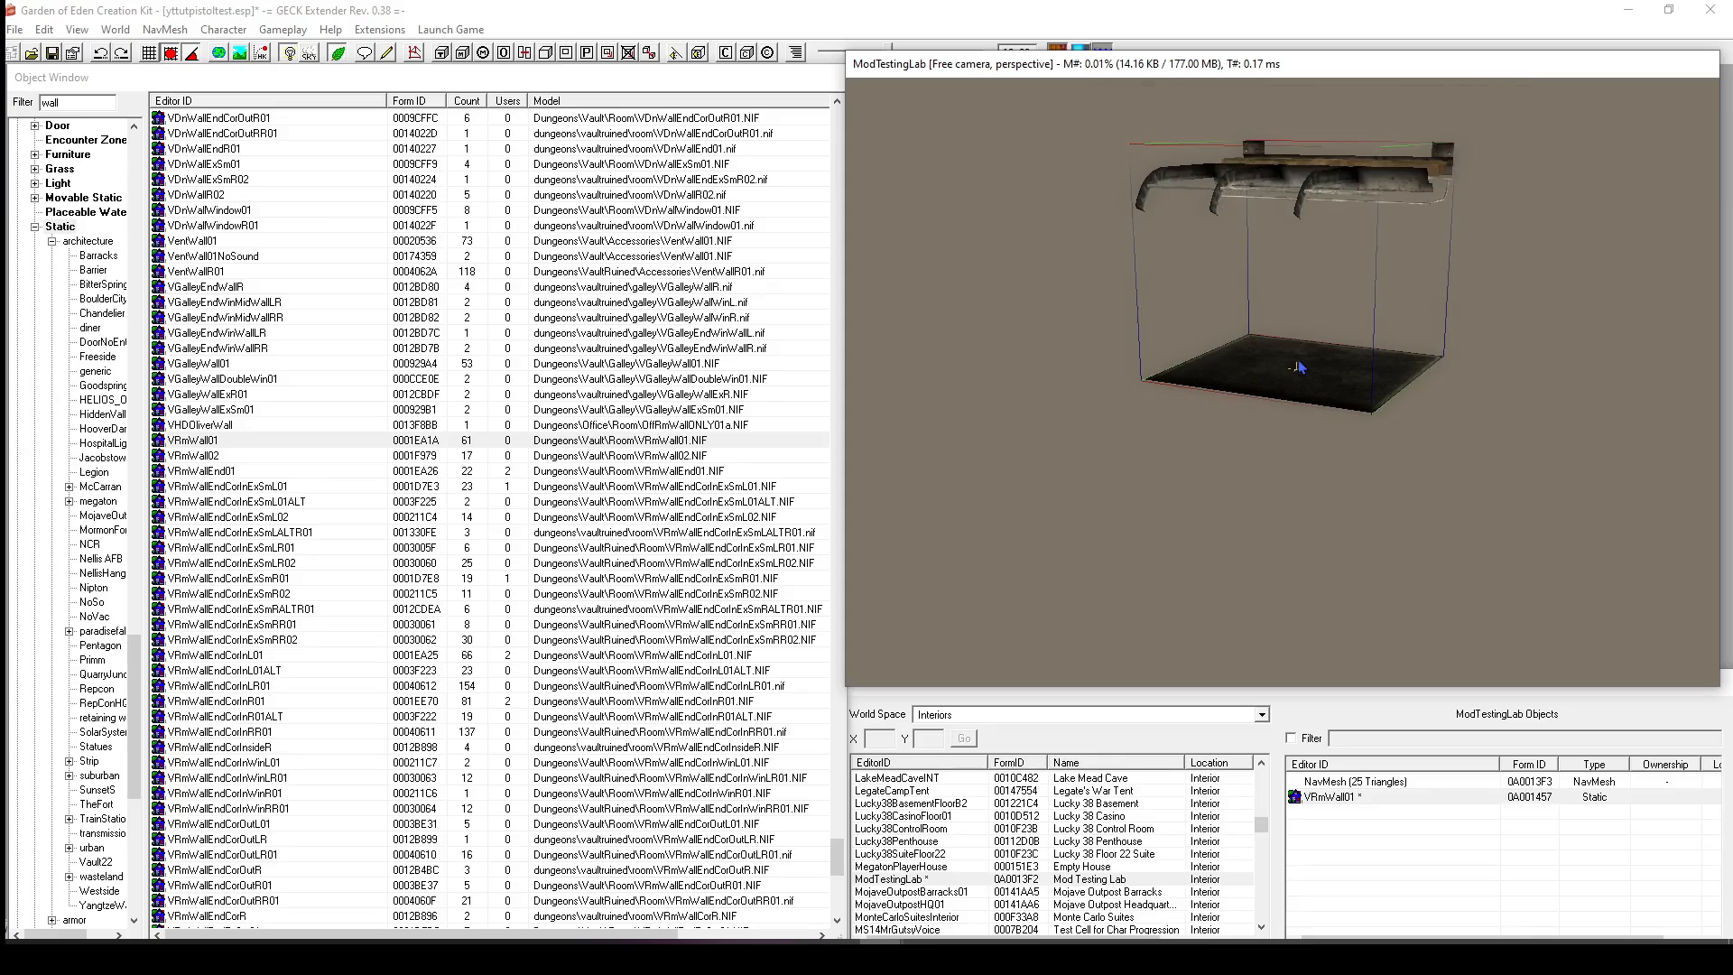
Shift the VRmWall01 piece freely sideways in the render view and toggle grid snapping.
middle_click_drag(1291, 366, 1328, 344, "shift")
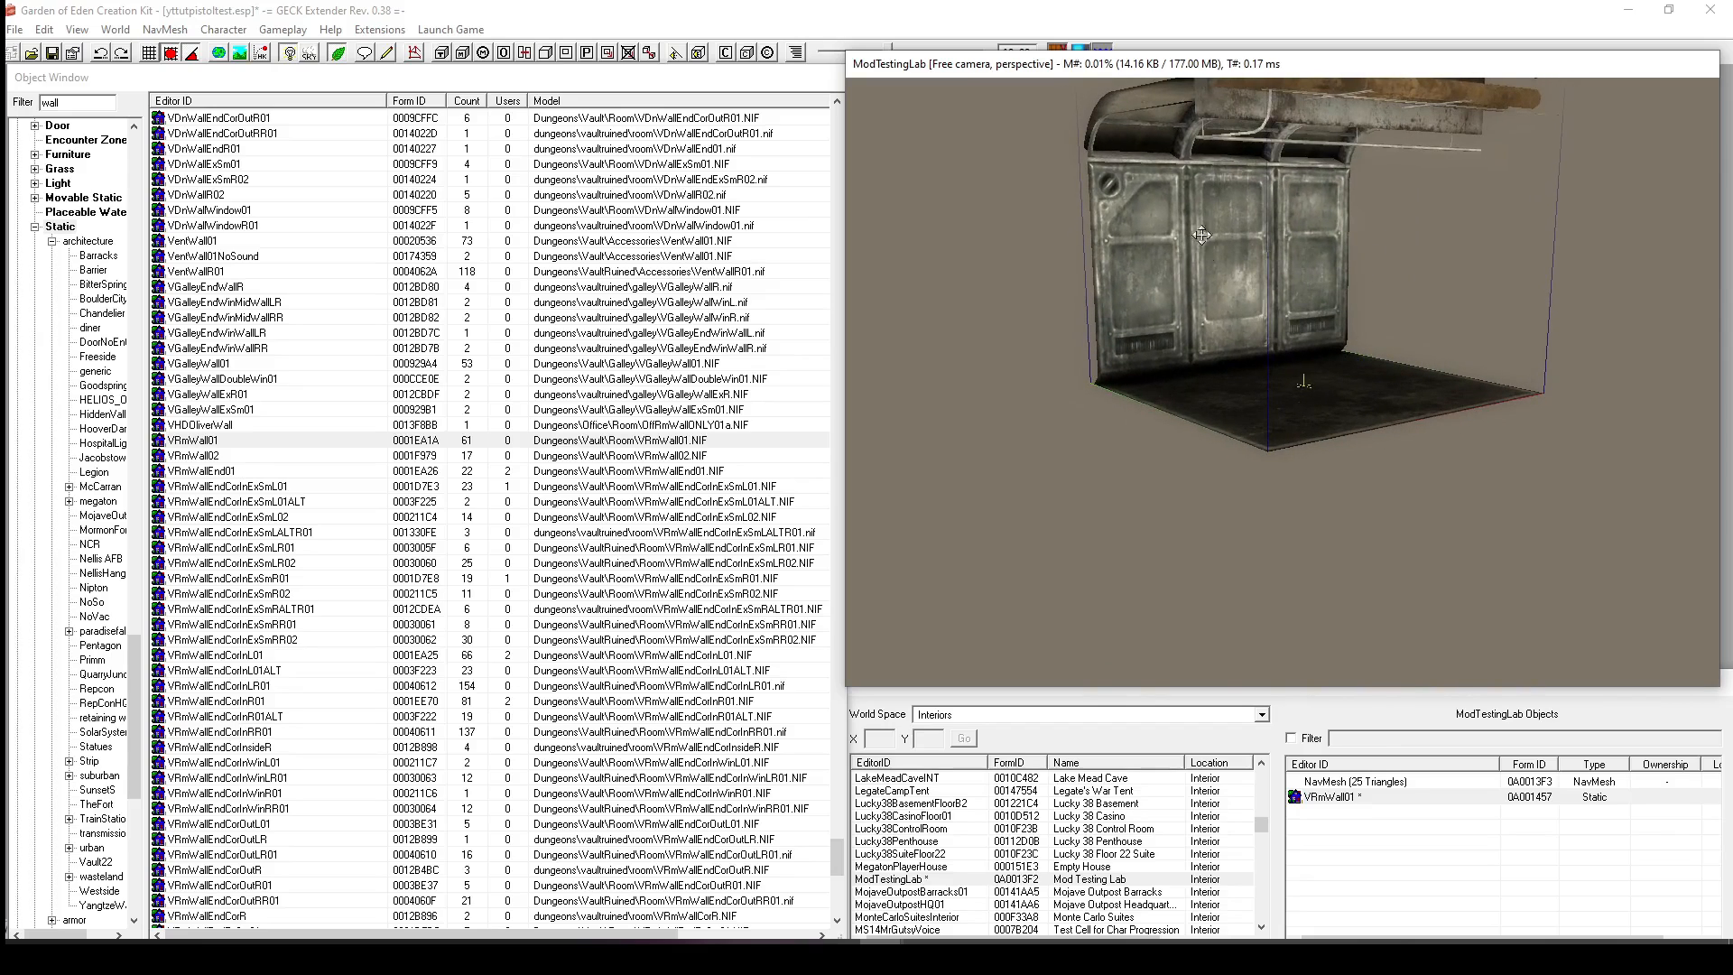
middle_click_drag(1222, 395, 1271, 275, "shift")
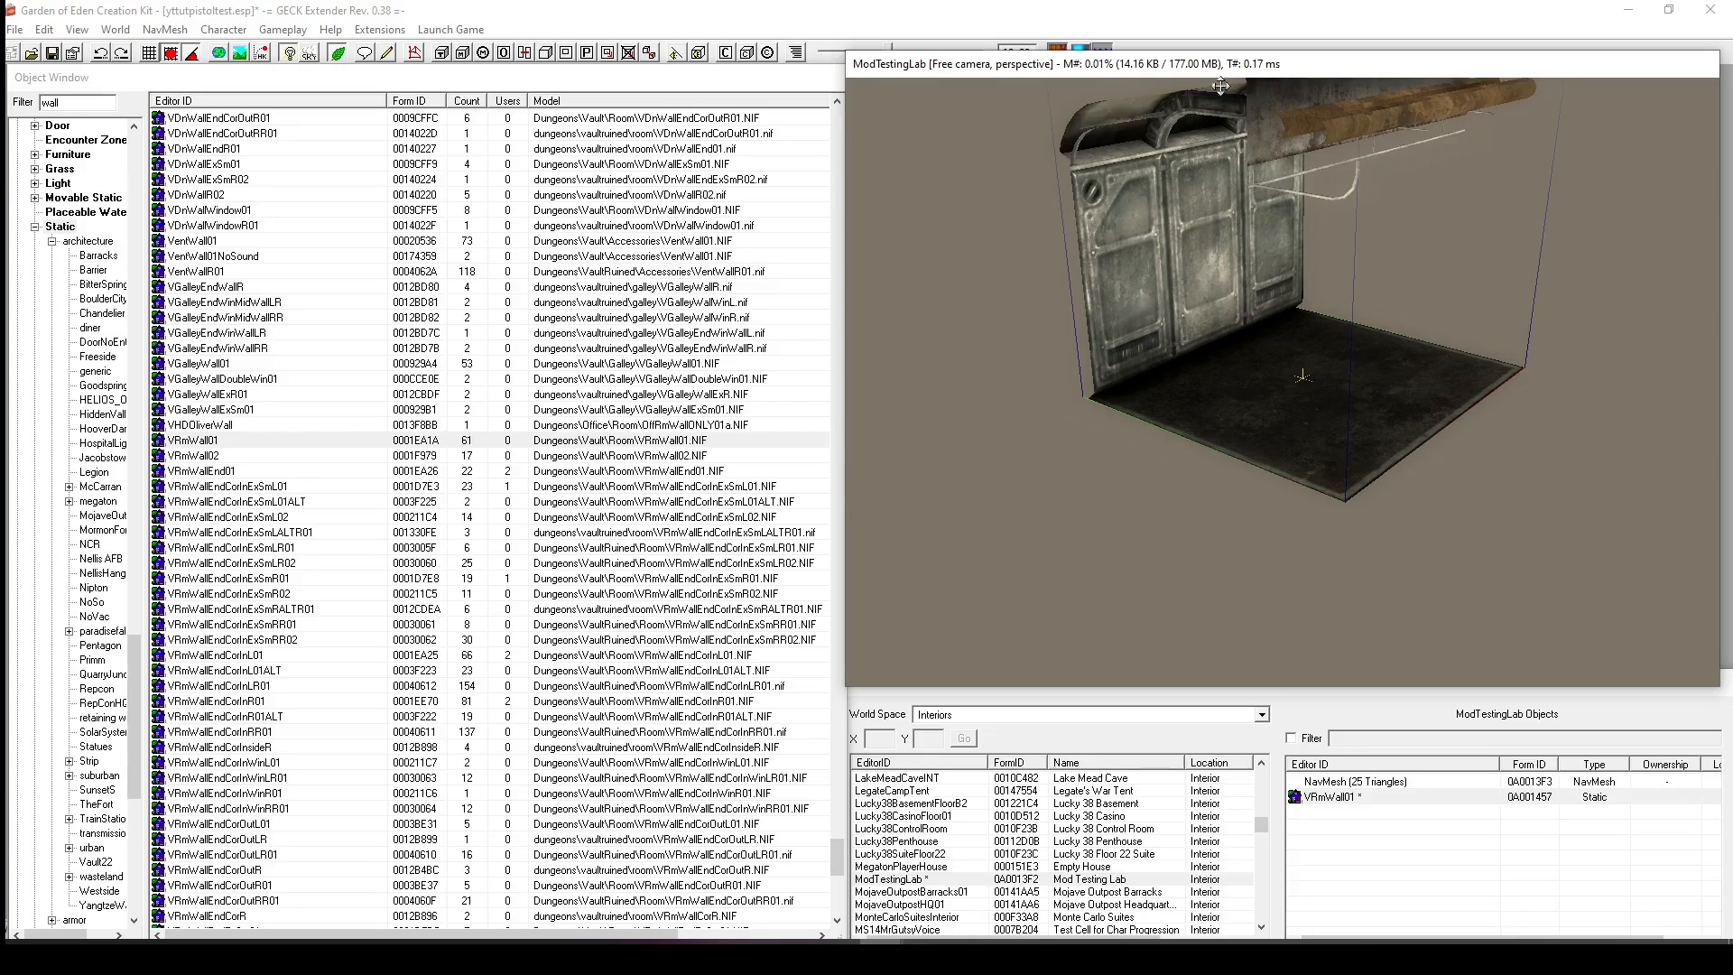
left_click(1112, 424)
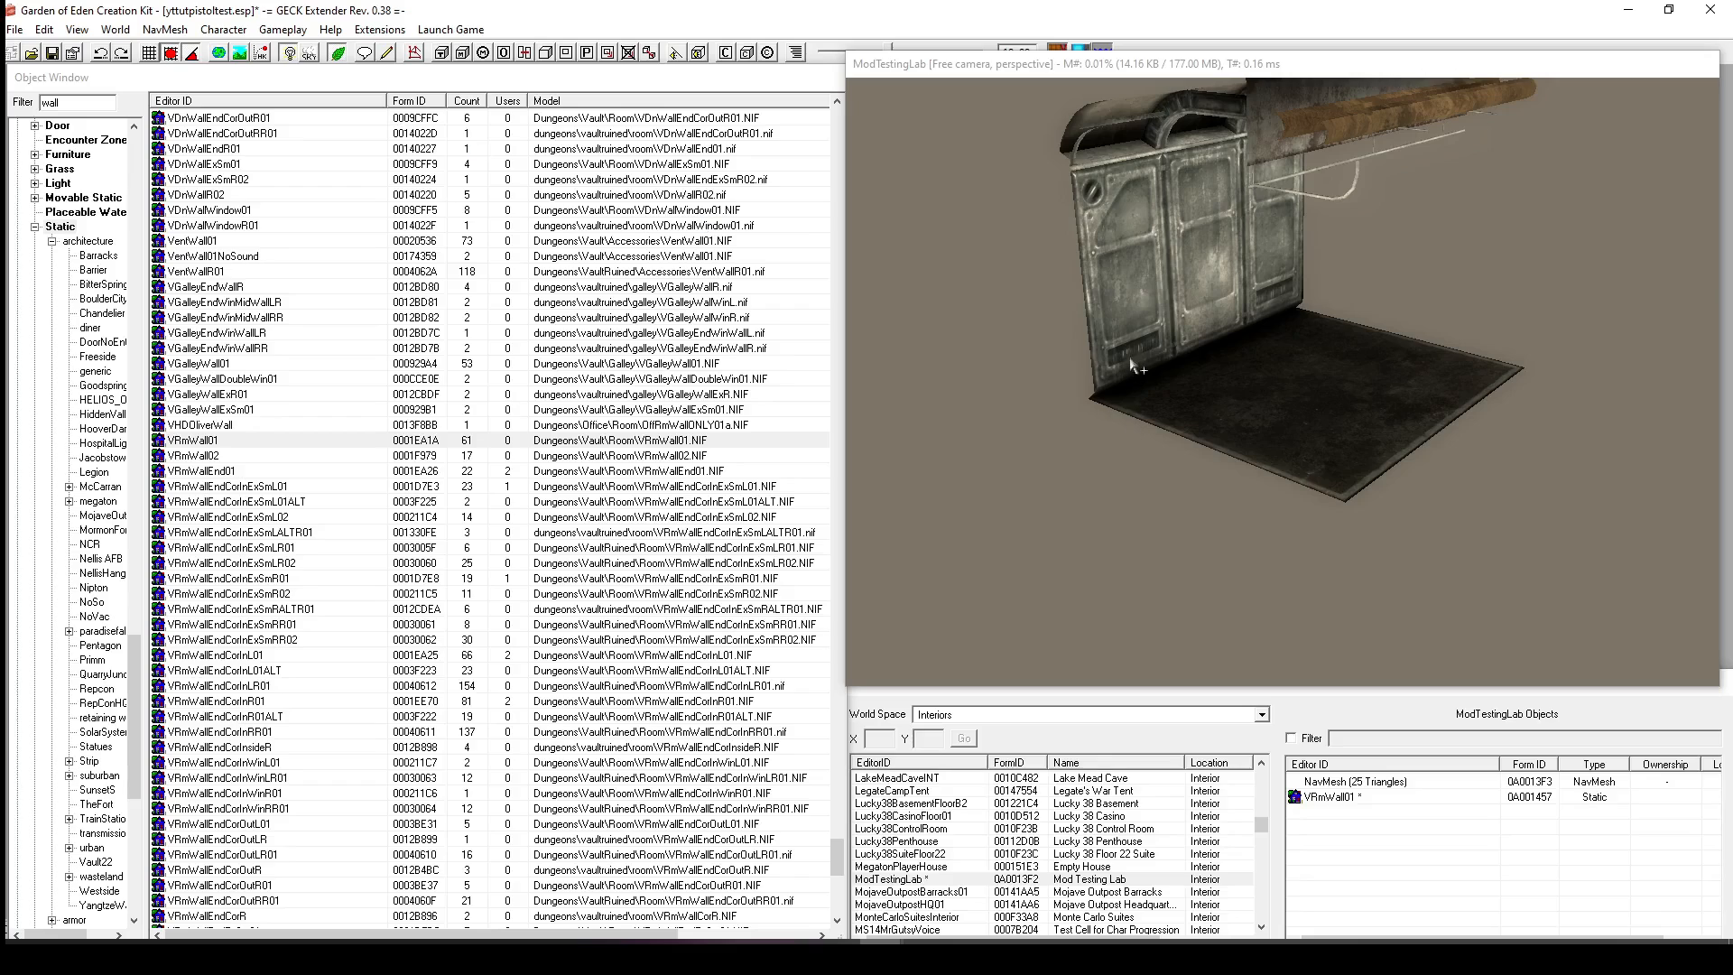
left_click(1218, 360)
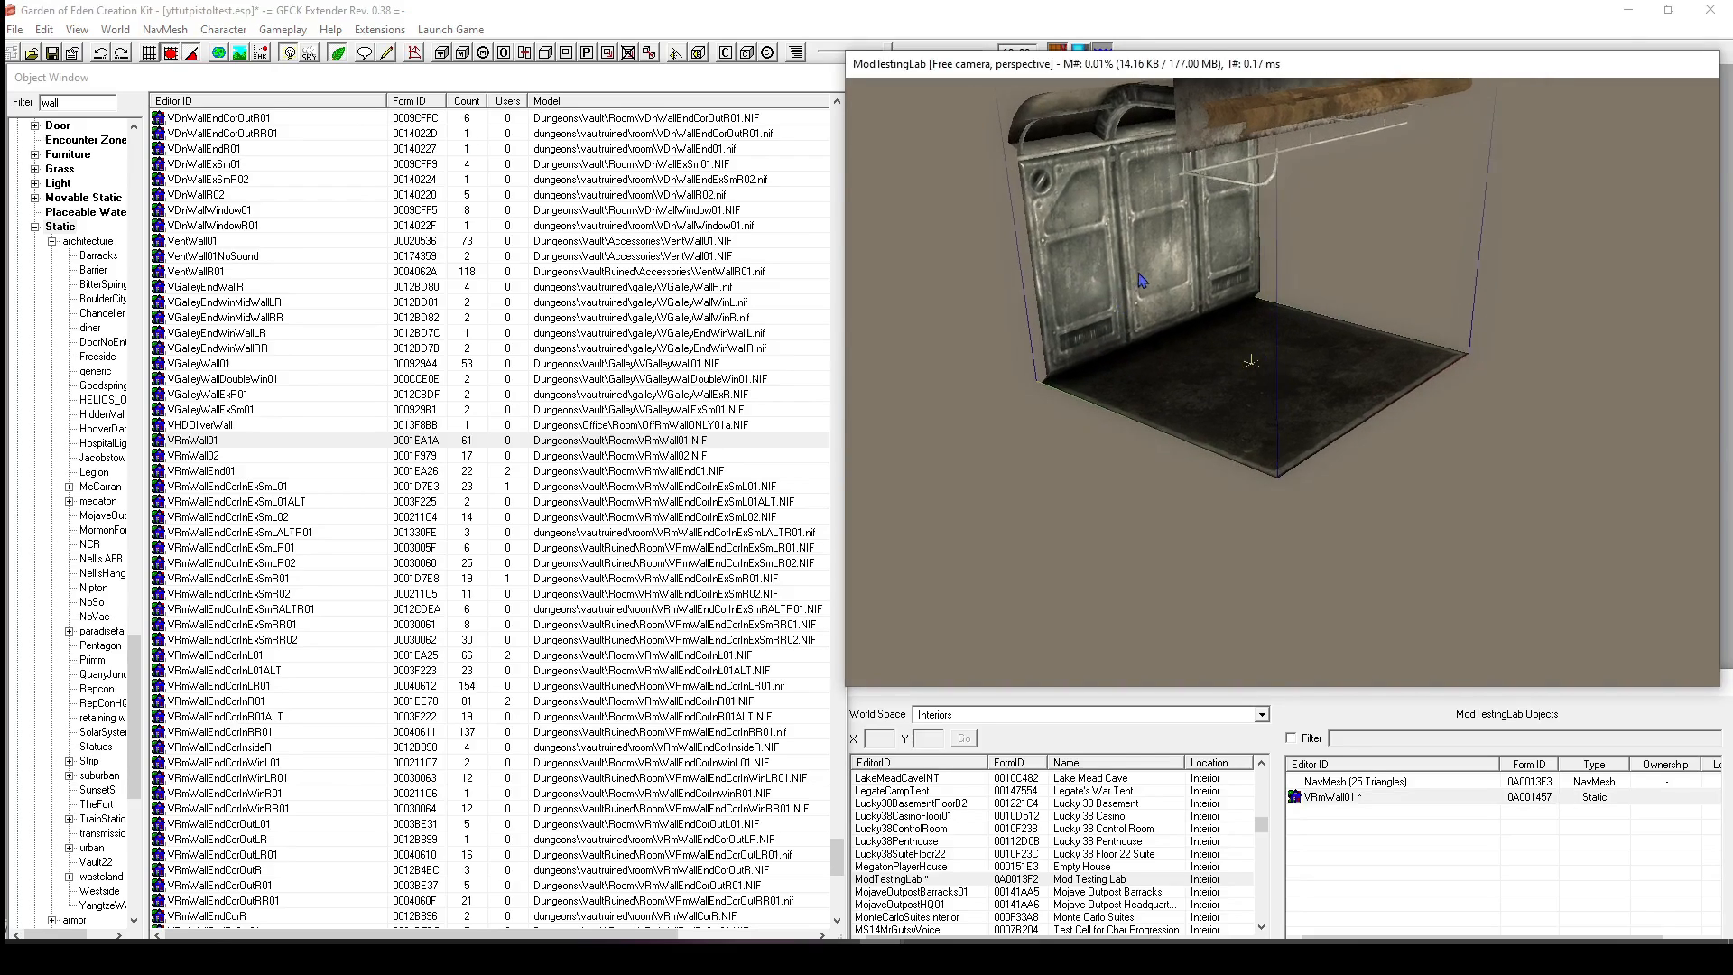
left_click_drag(1140, 274, 1219, 281)
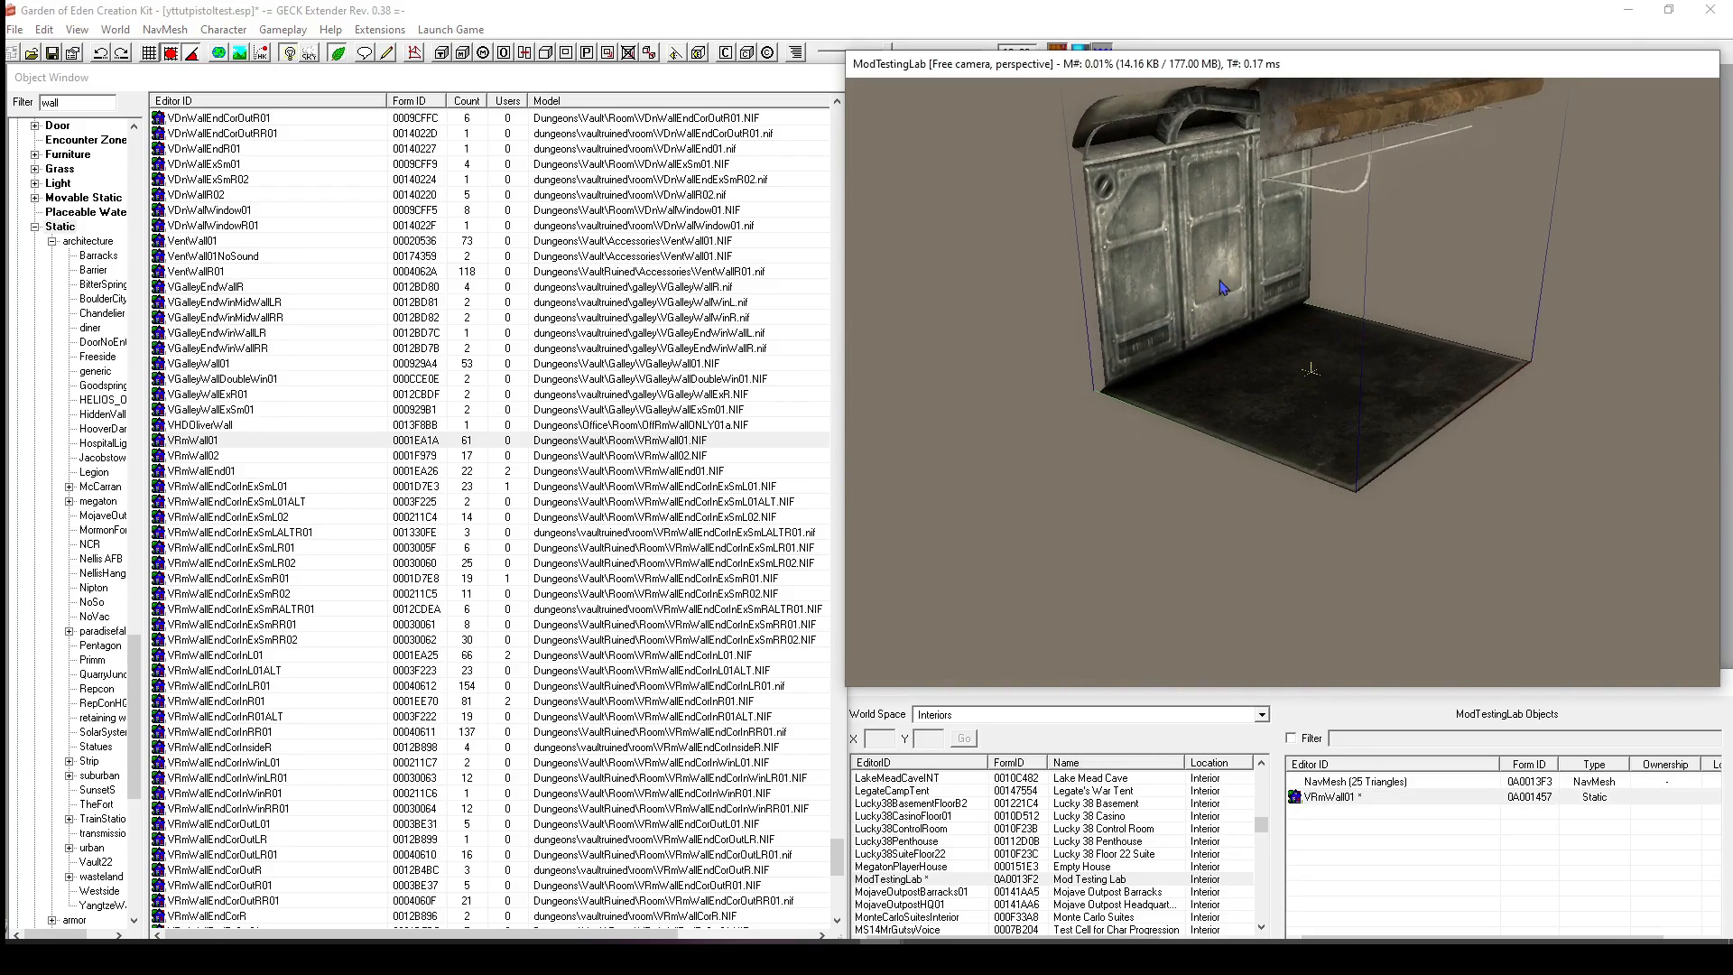
left_click(170, 53)
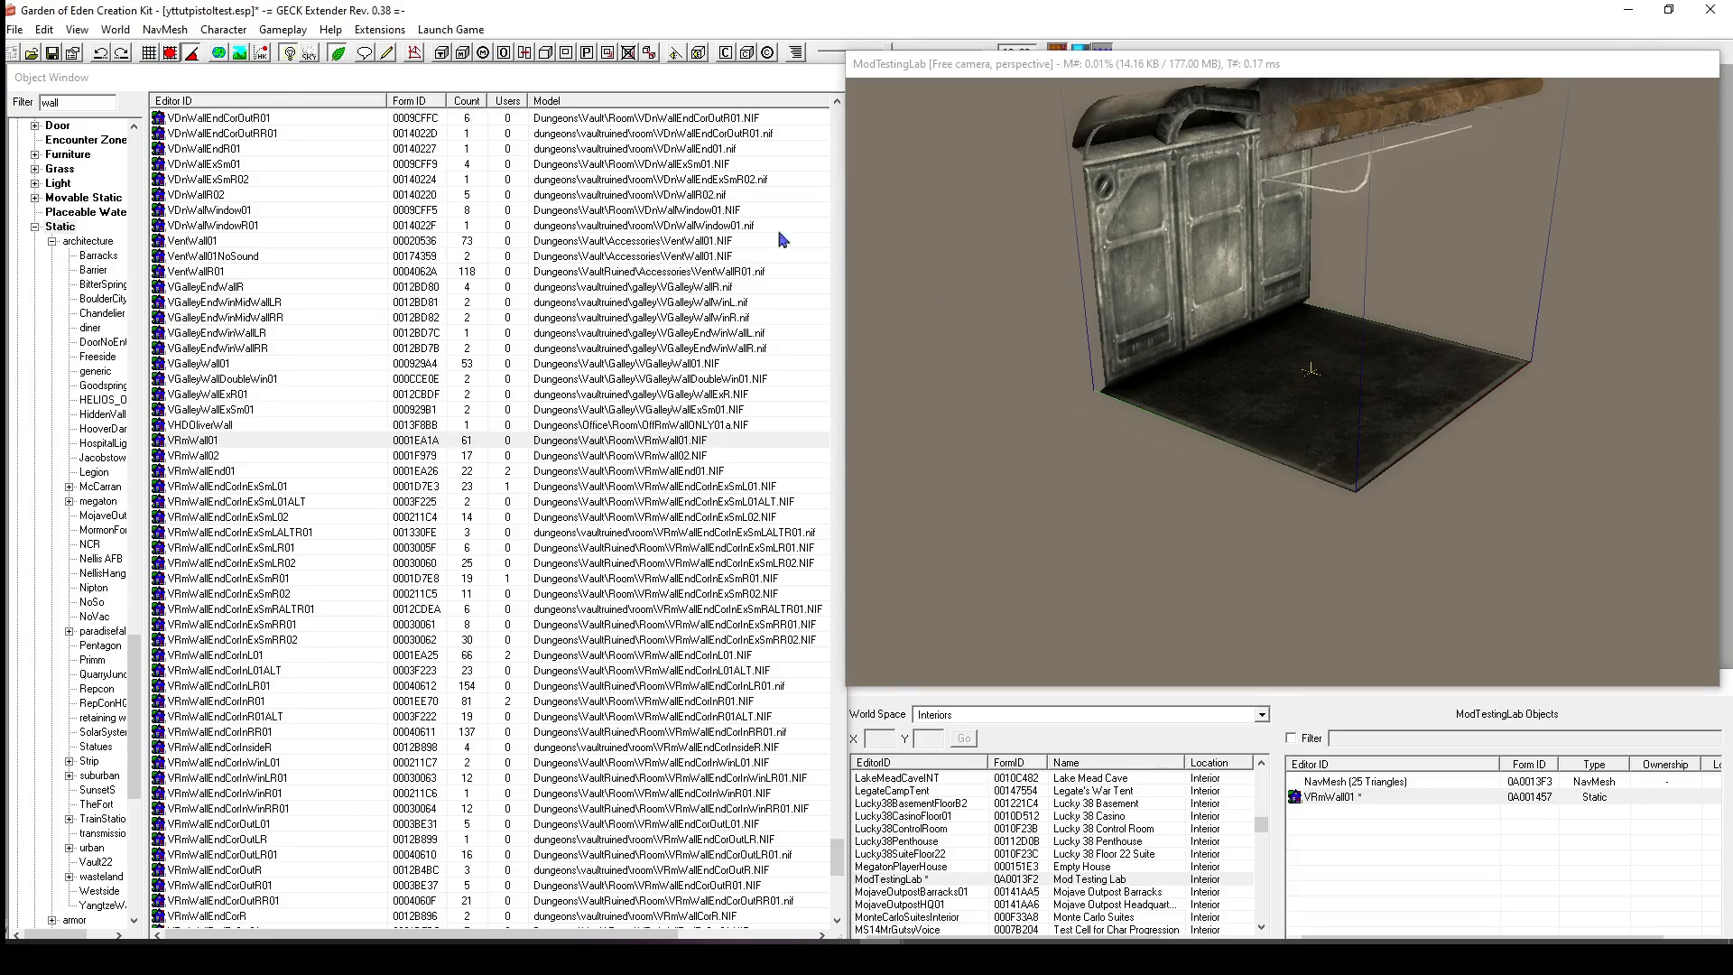
Shift the VRmWall01 piece across the render view, toggle snapping, and deselect the piece.
left_click_drag(1222, 339, 1172, 497)
left_click(172, 52)
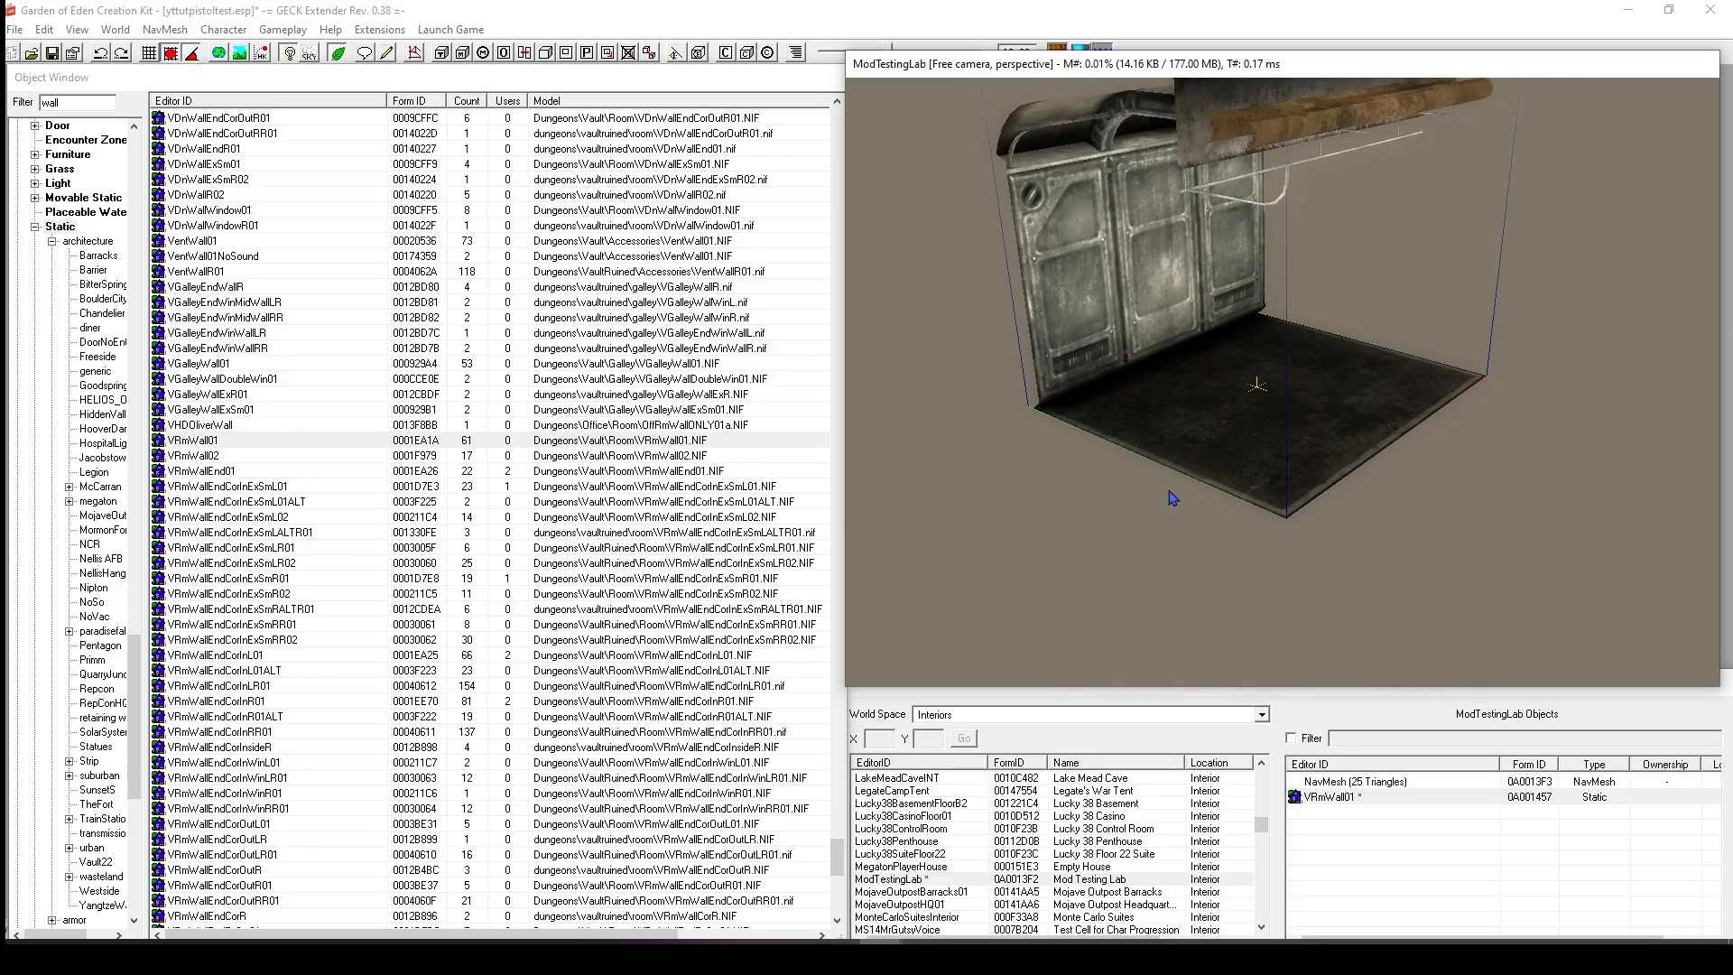
left_click(1058, 462)
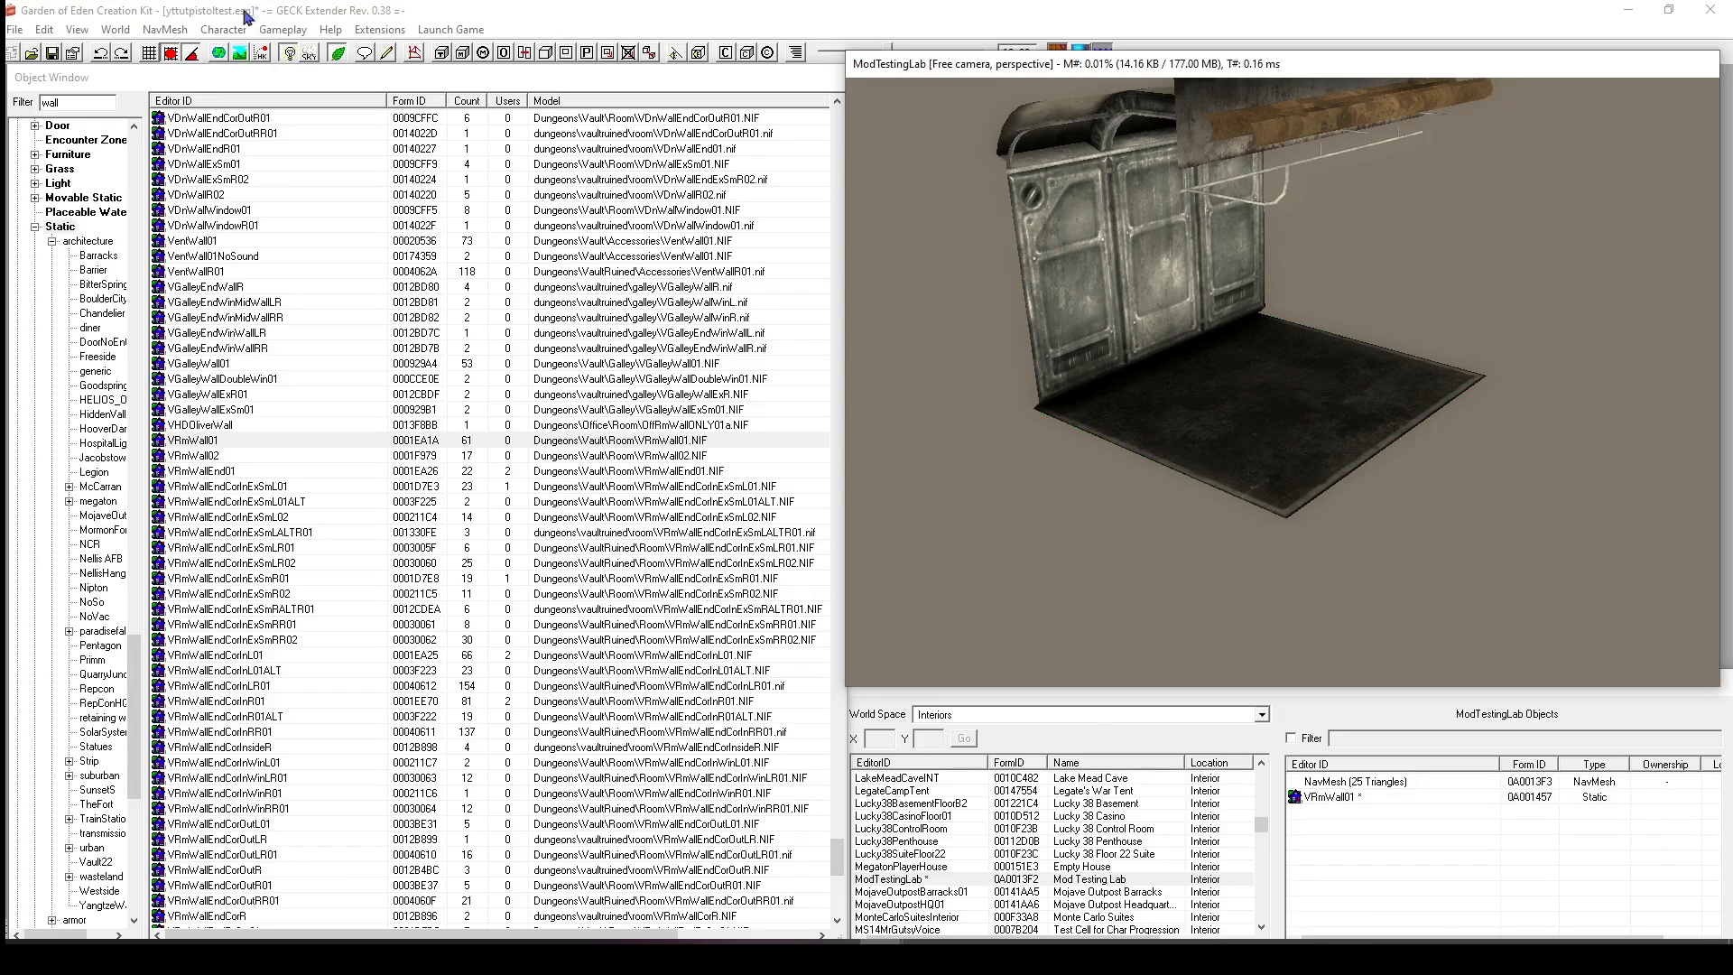
Apply the reference movement preferences with Snap To Grid at 16 and close the preferences.
left_click(18, 31)
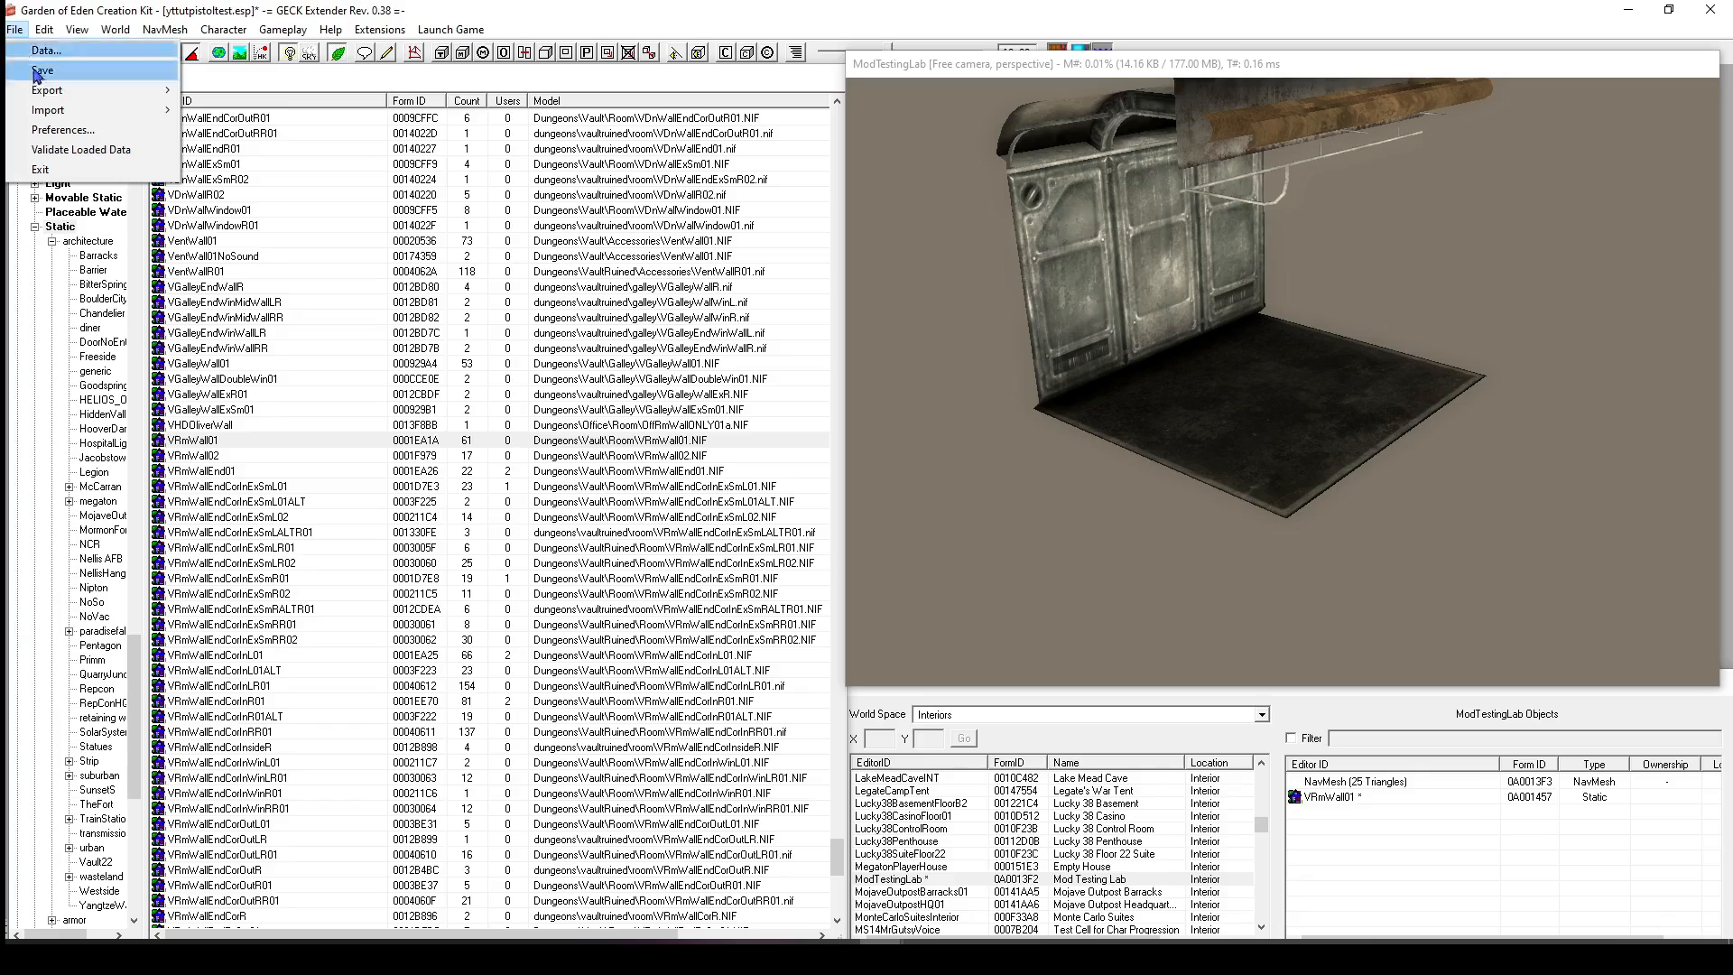
left_click(65, 131)
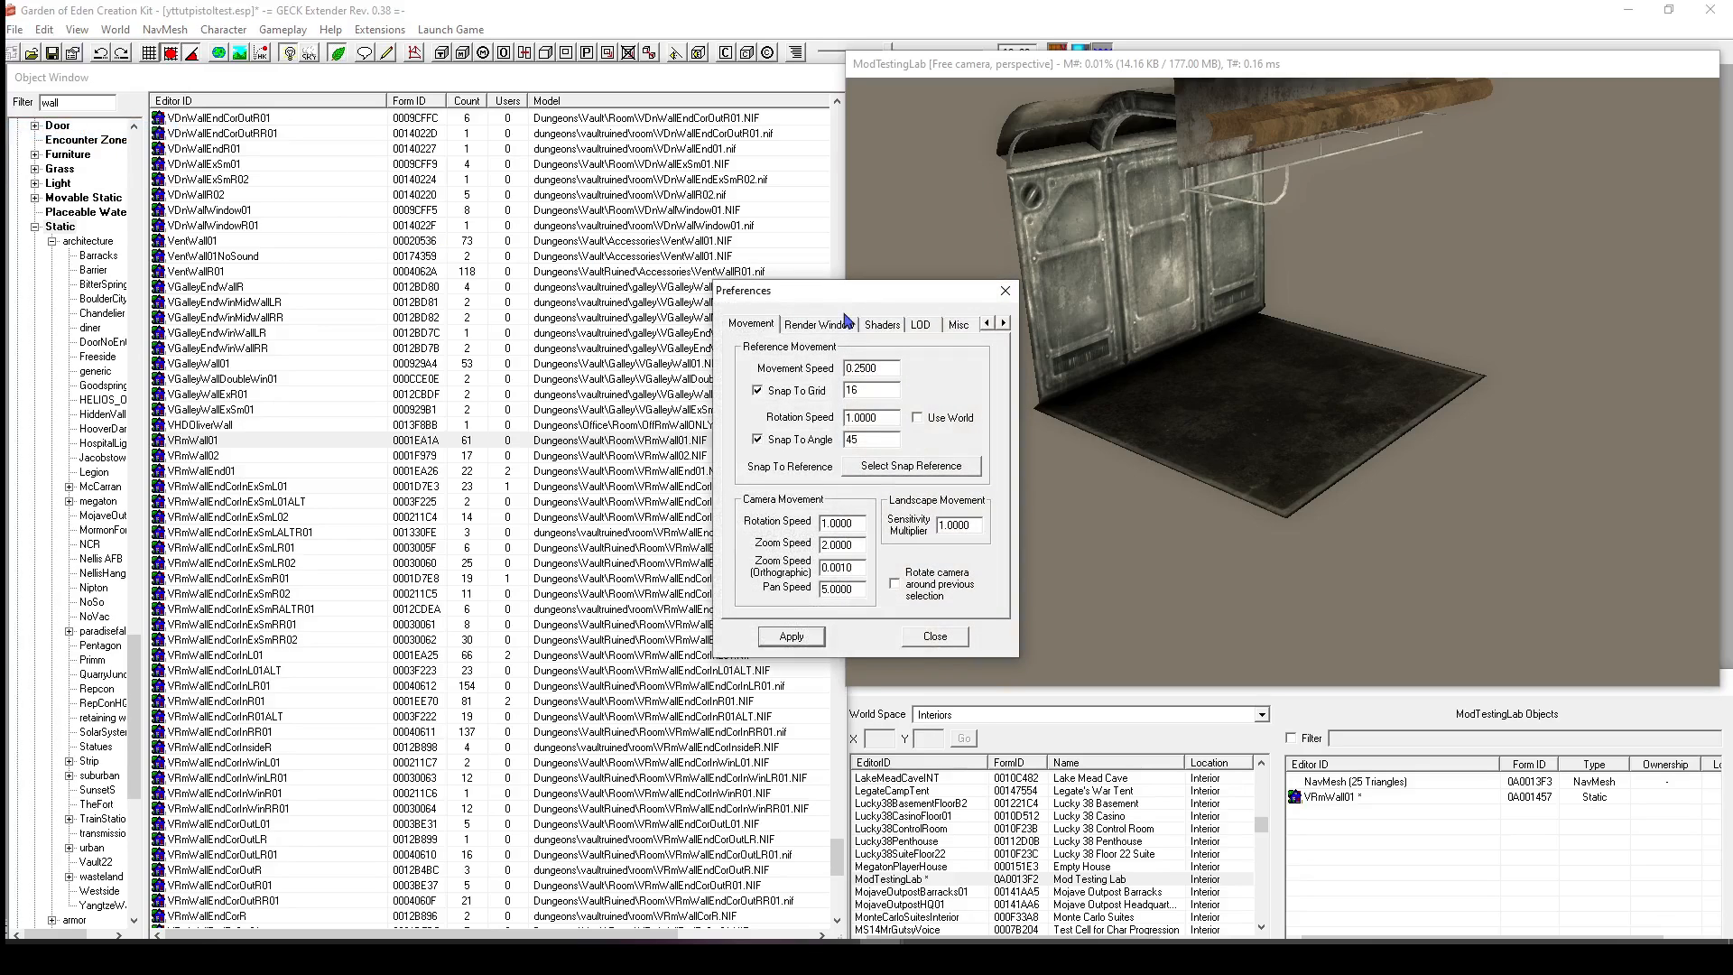
left_click_drag(836, 299, 777, 211)
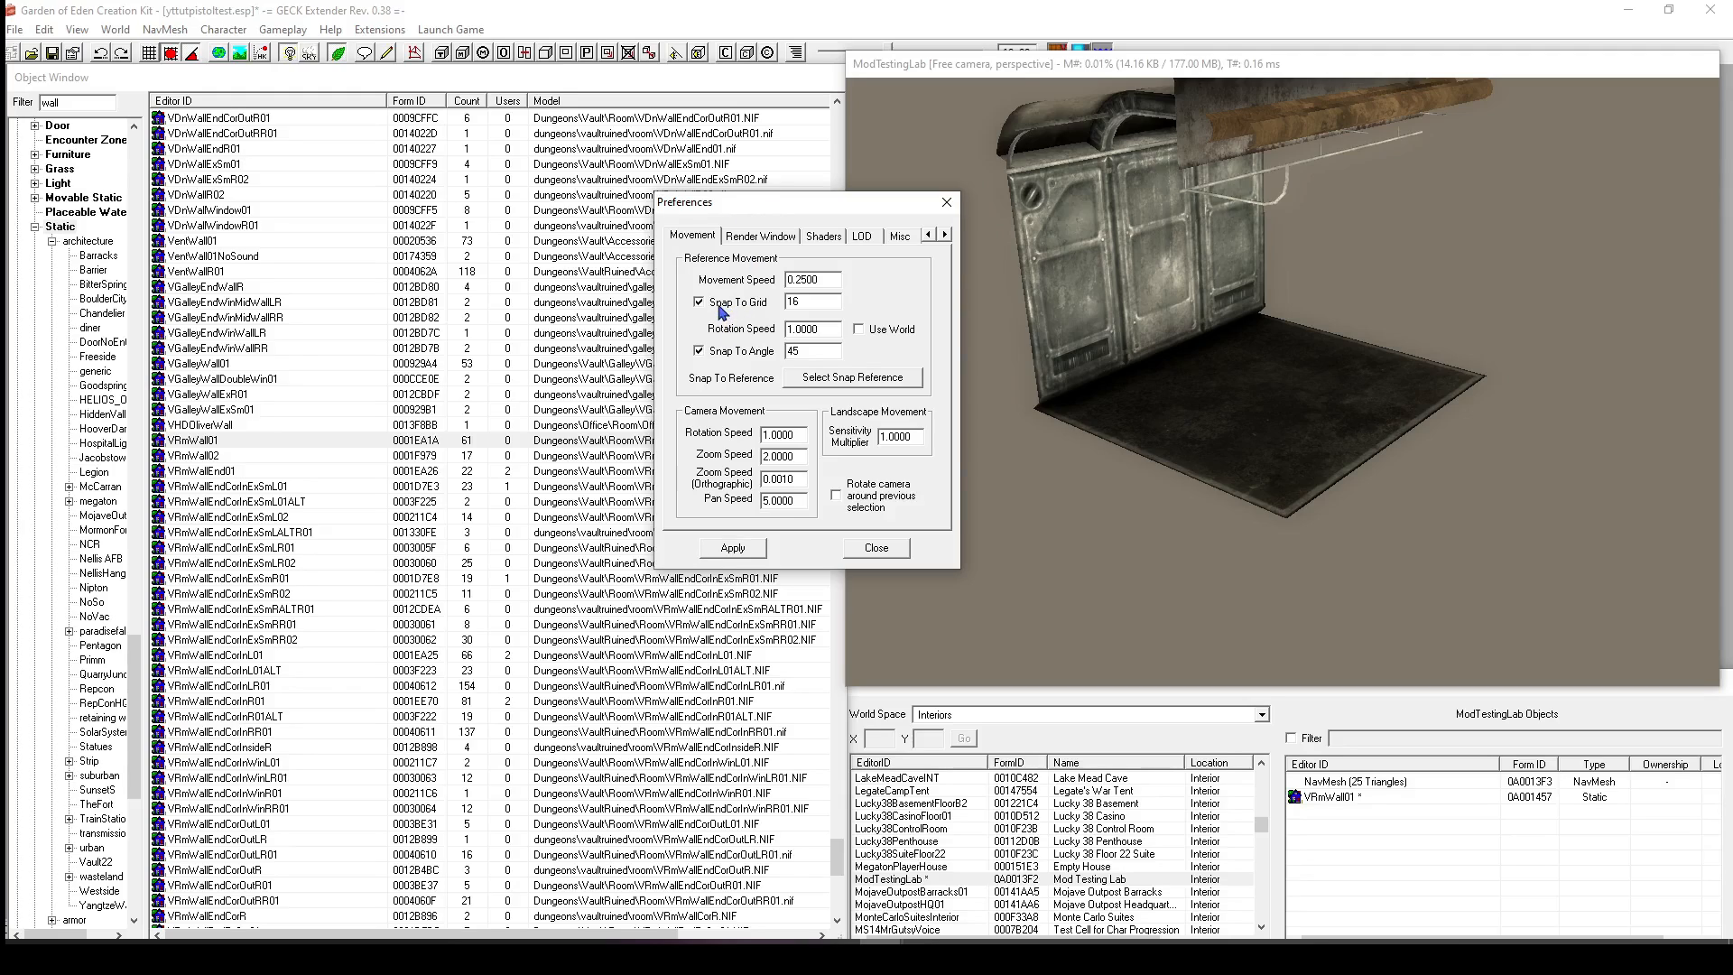
double_click(809, 307)
left_click(815, 303)
left_click(733, 548)
left_click(877, 548)
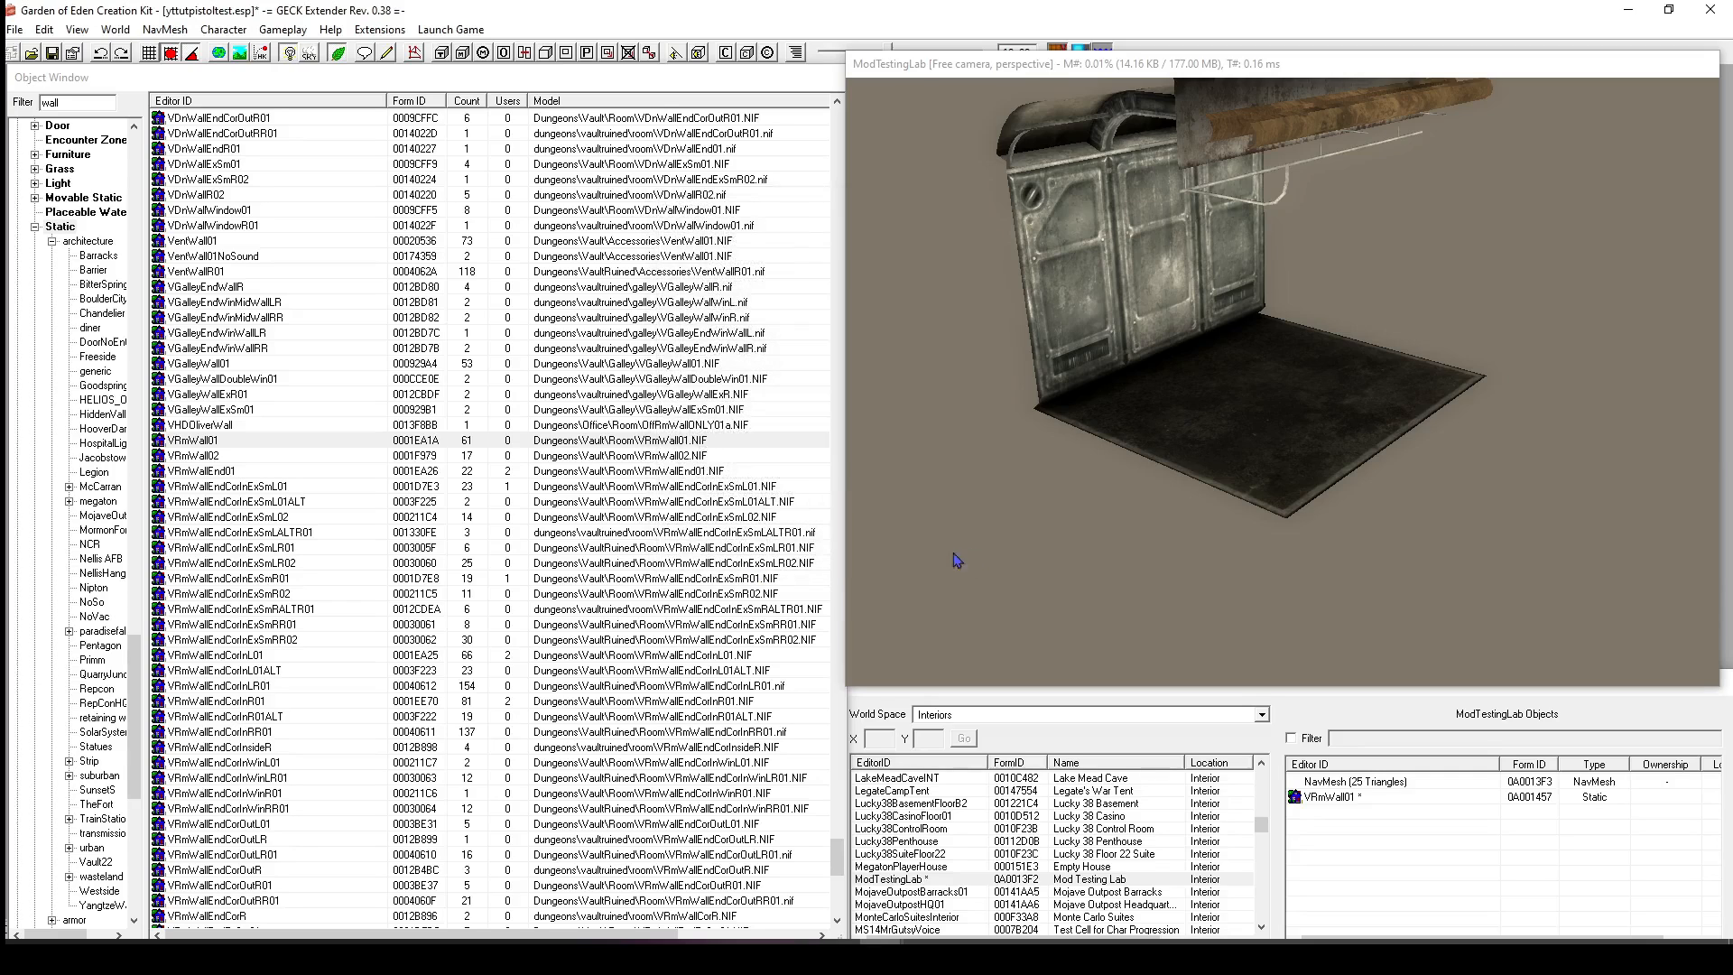
Duplicate the VRmWall01 piece and place the copy flush against the original's side so wall and floor continue in a row.
middle_click_drag(1071, 531, 1337, 467)
scroll(1073, 542, "up", 5)
scroll(1065, 523, "down", 4)
middle_click_drag(1191, 533, 1170, 403)
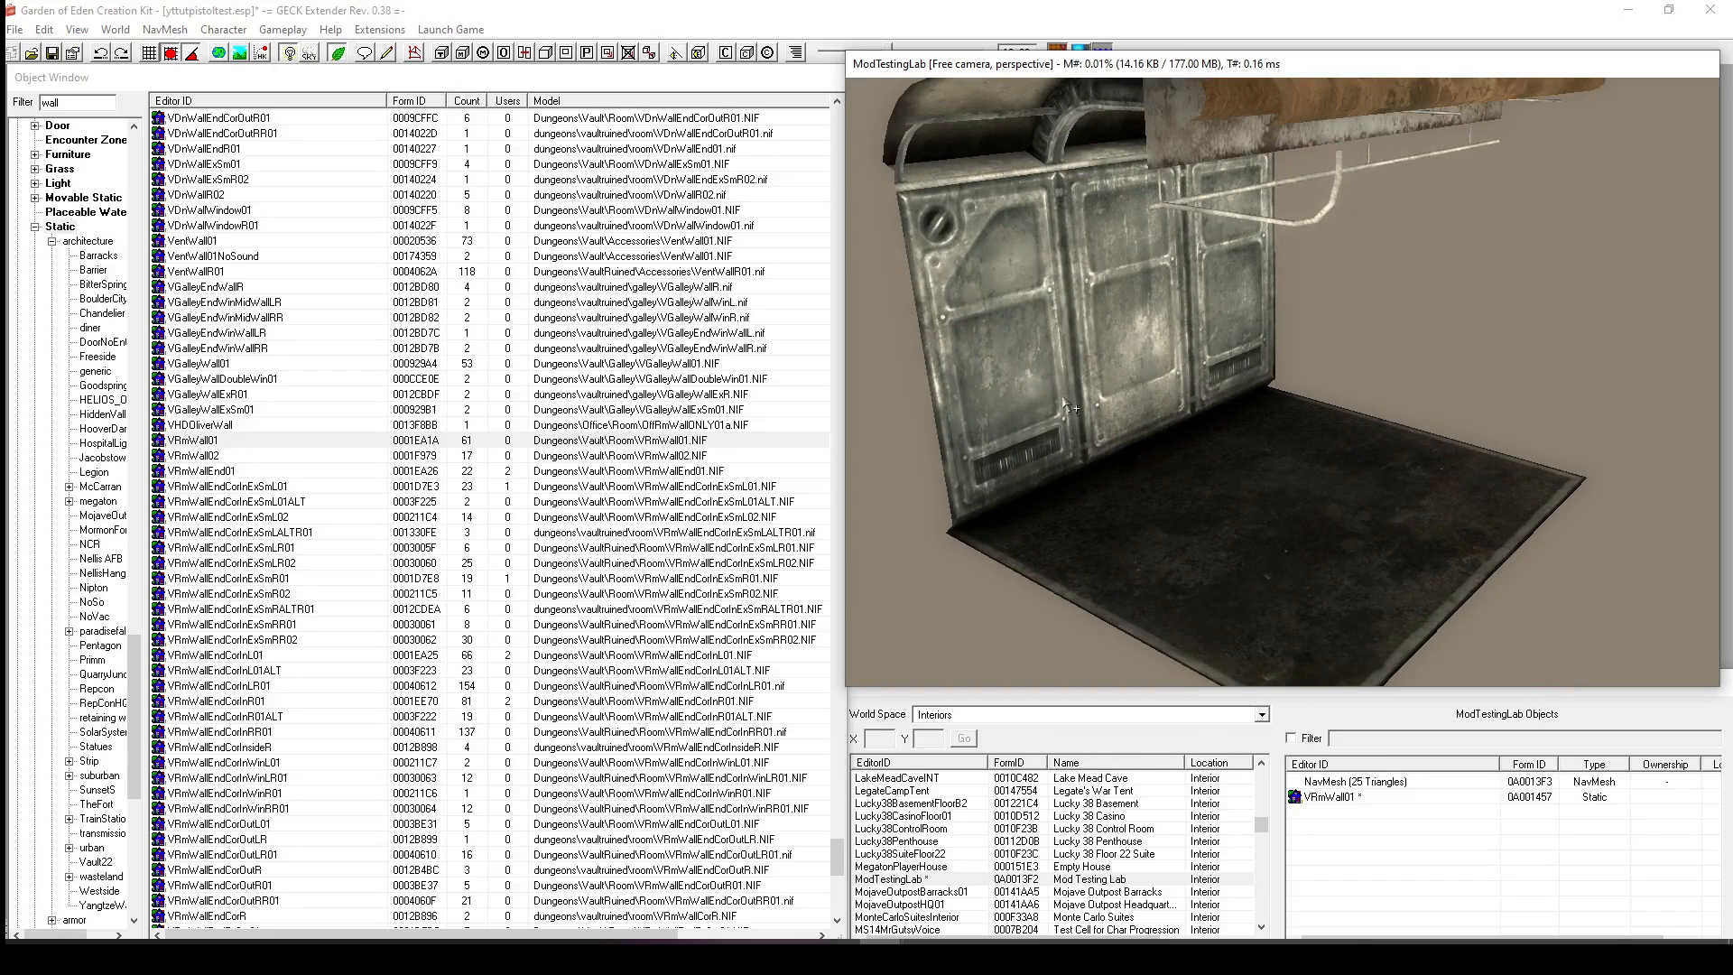
middle_click_drag(1119, 342, 1202, 401, "shift")
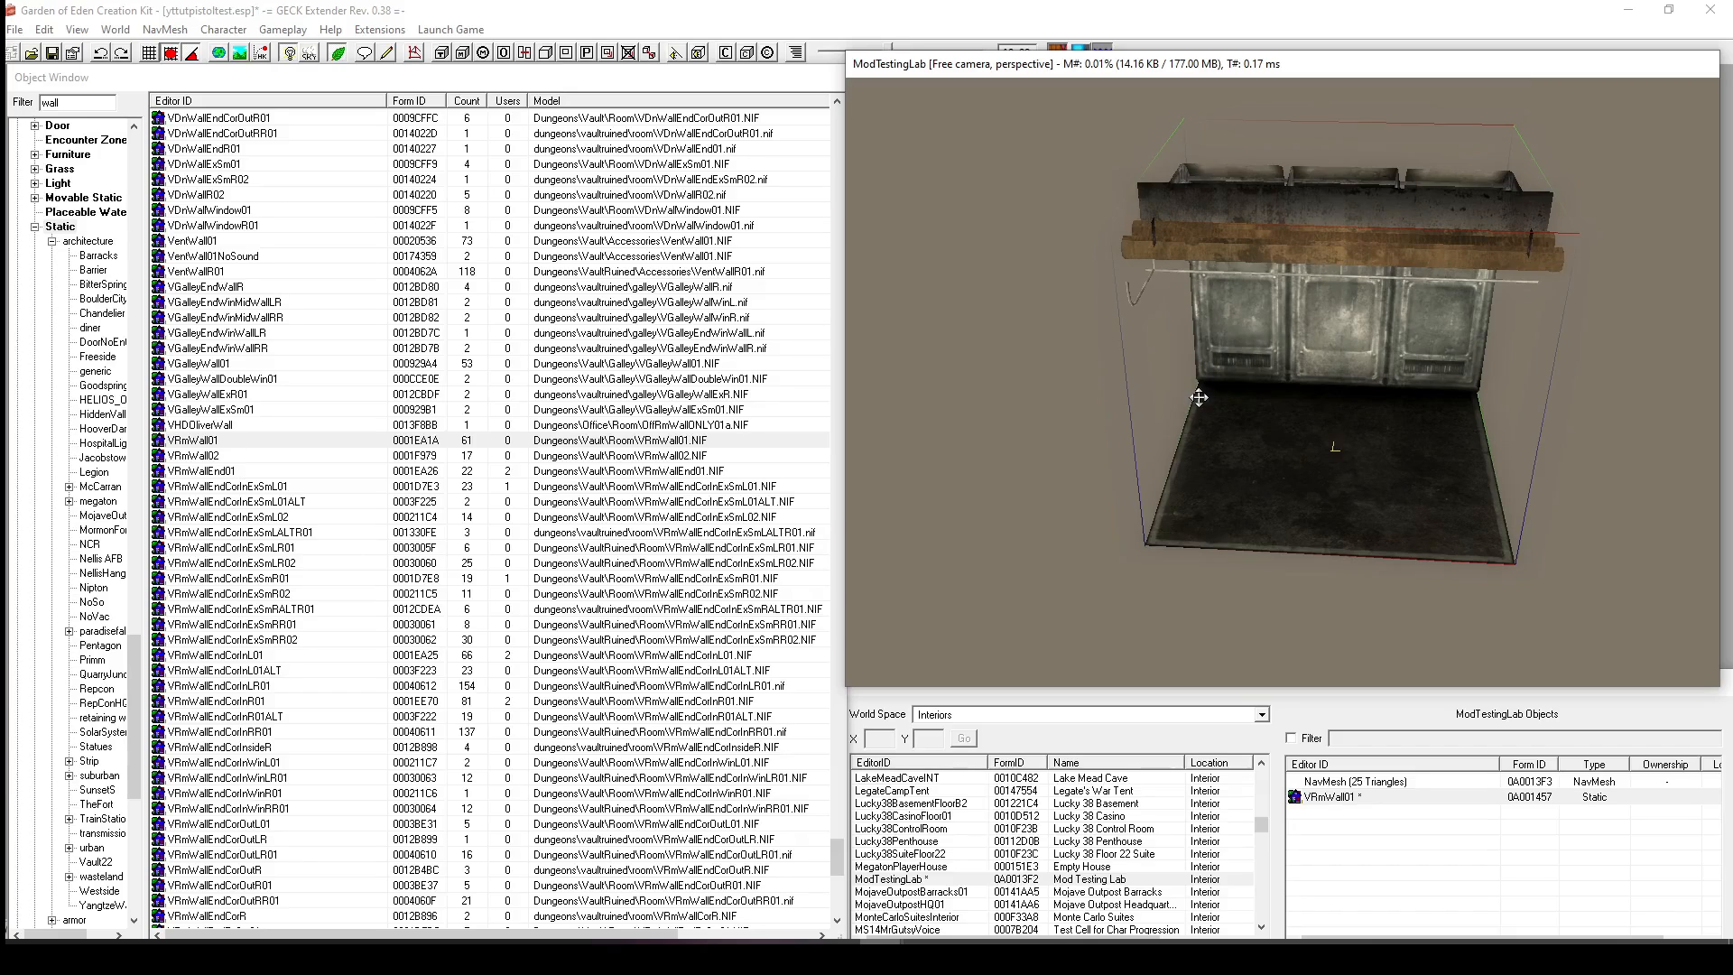
key("ctrl+d")
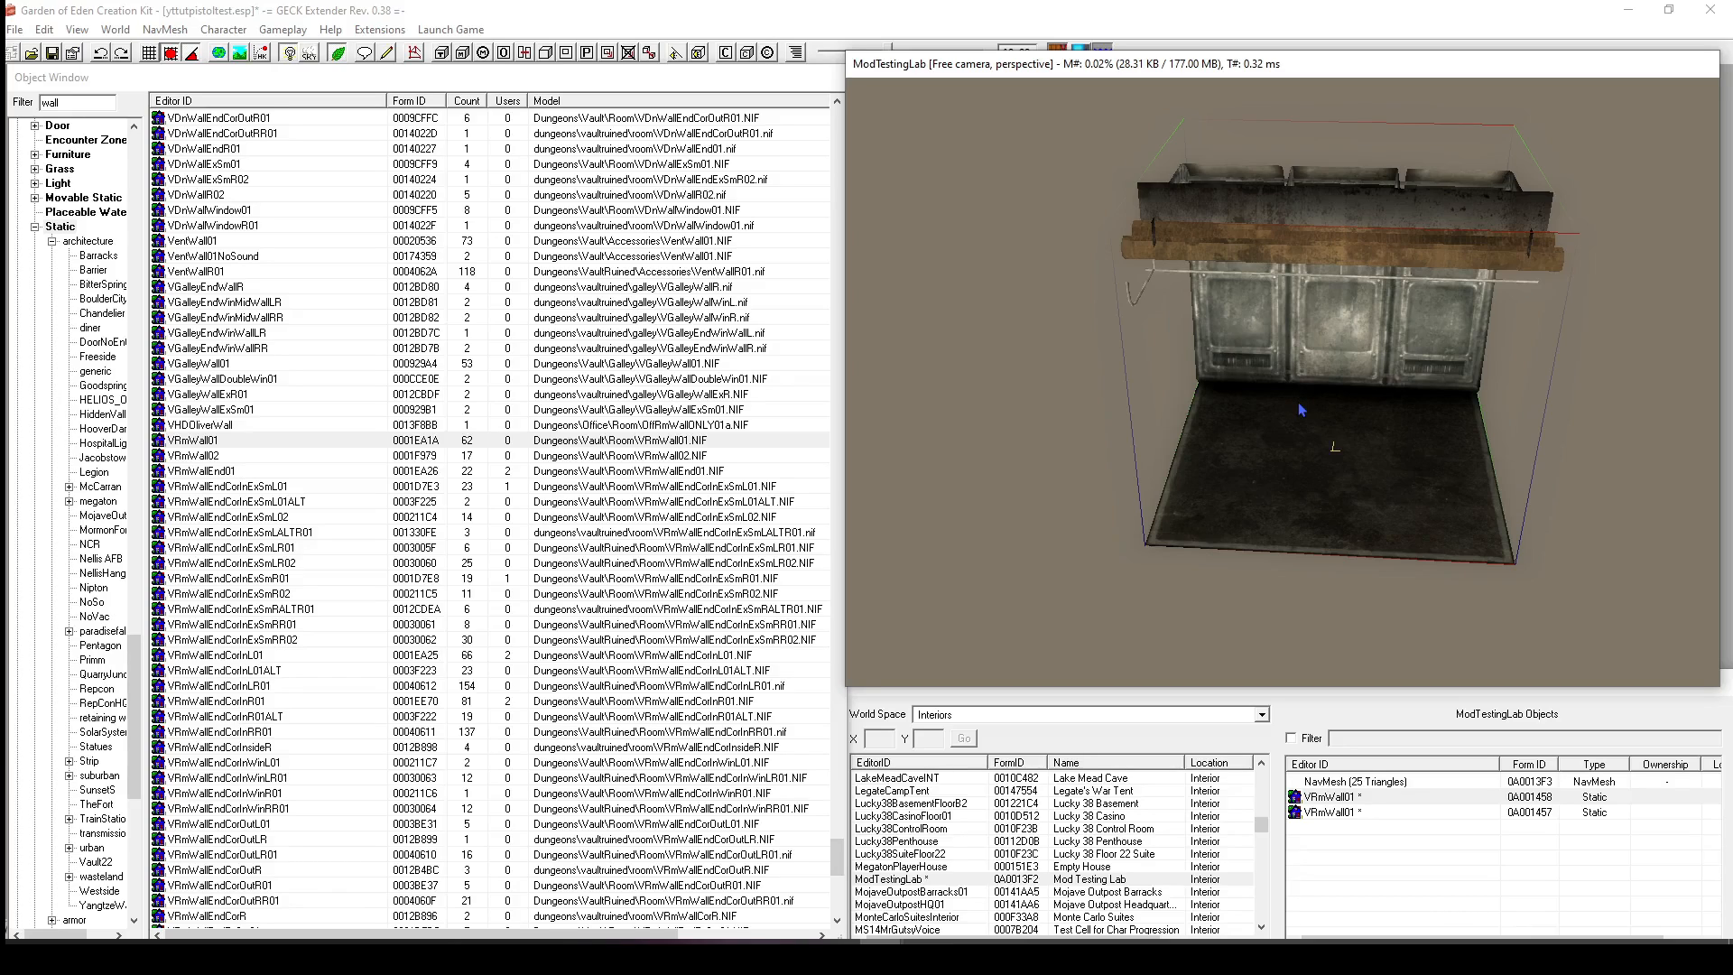
left_click_drag(1275, 414, 1012, 385)
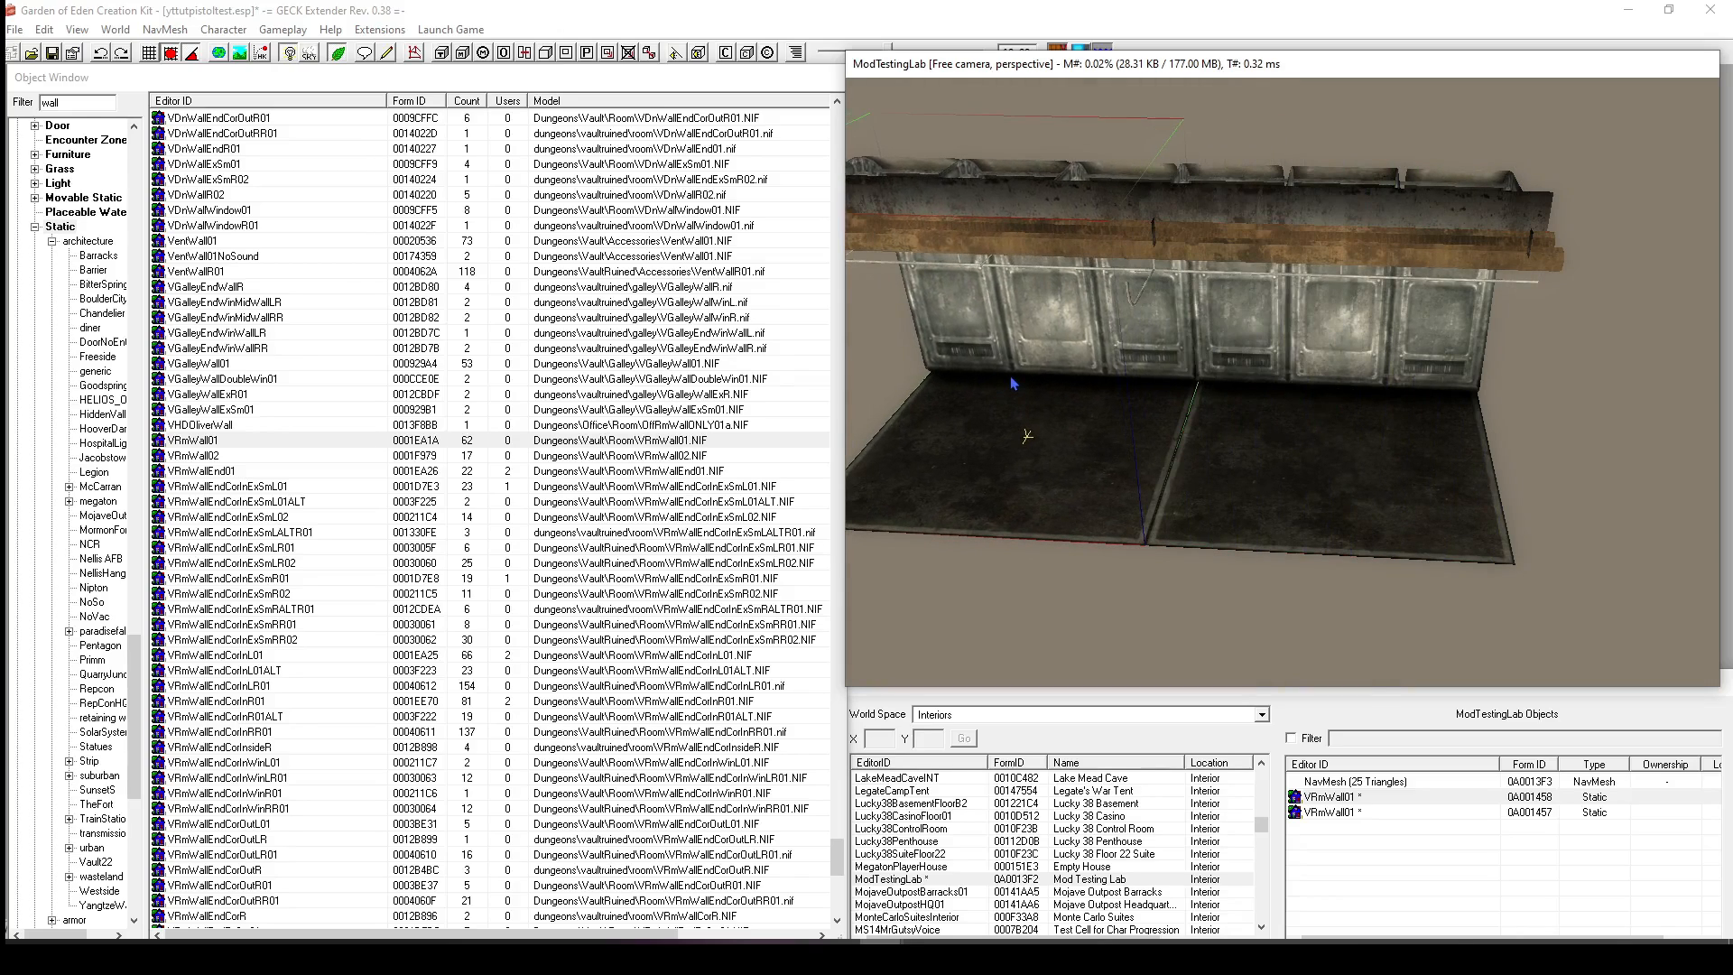
left_click(1150, 610)
Duplicate the end VRmWall01 piece and place the copy flush beside it, extending the wall row to three pieces.
middle_click_drag(1154, 585, 1215, 627)
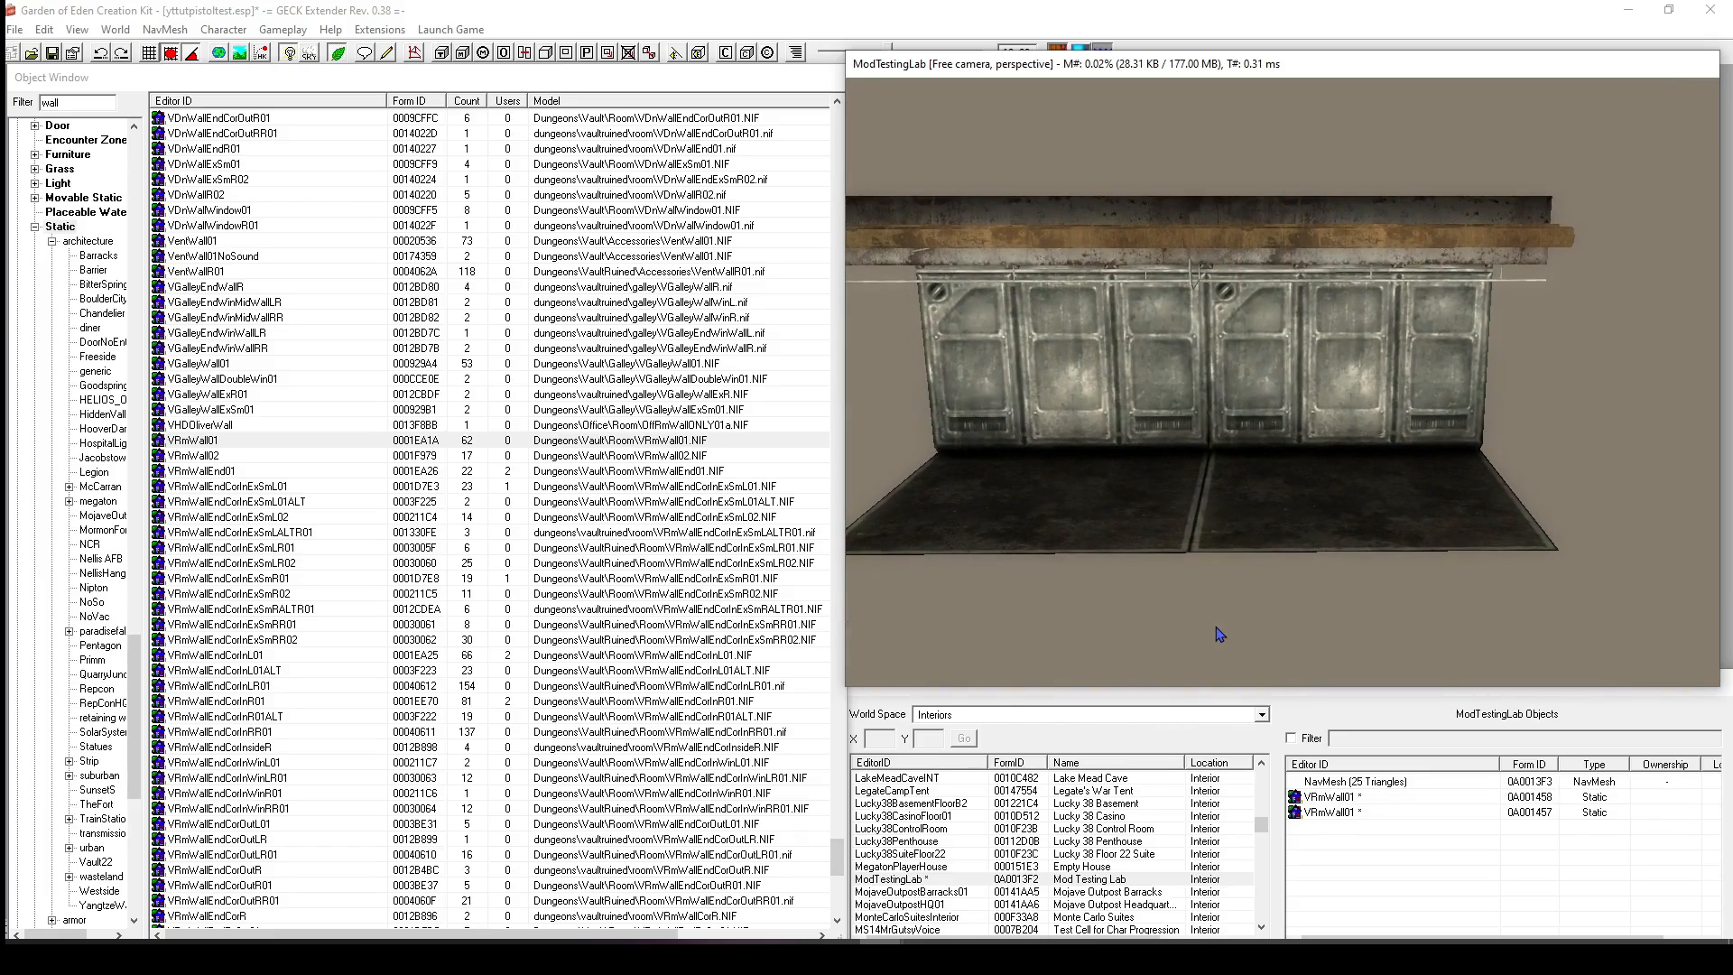
scroll(1201, 583, "down", 5)
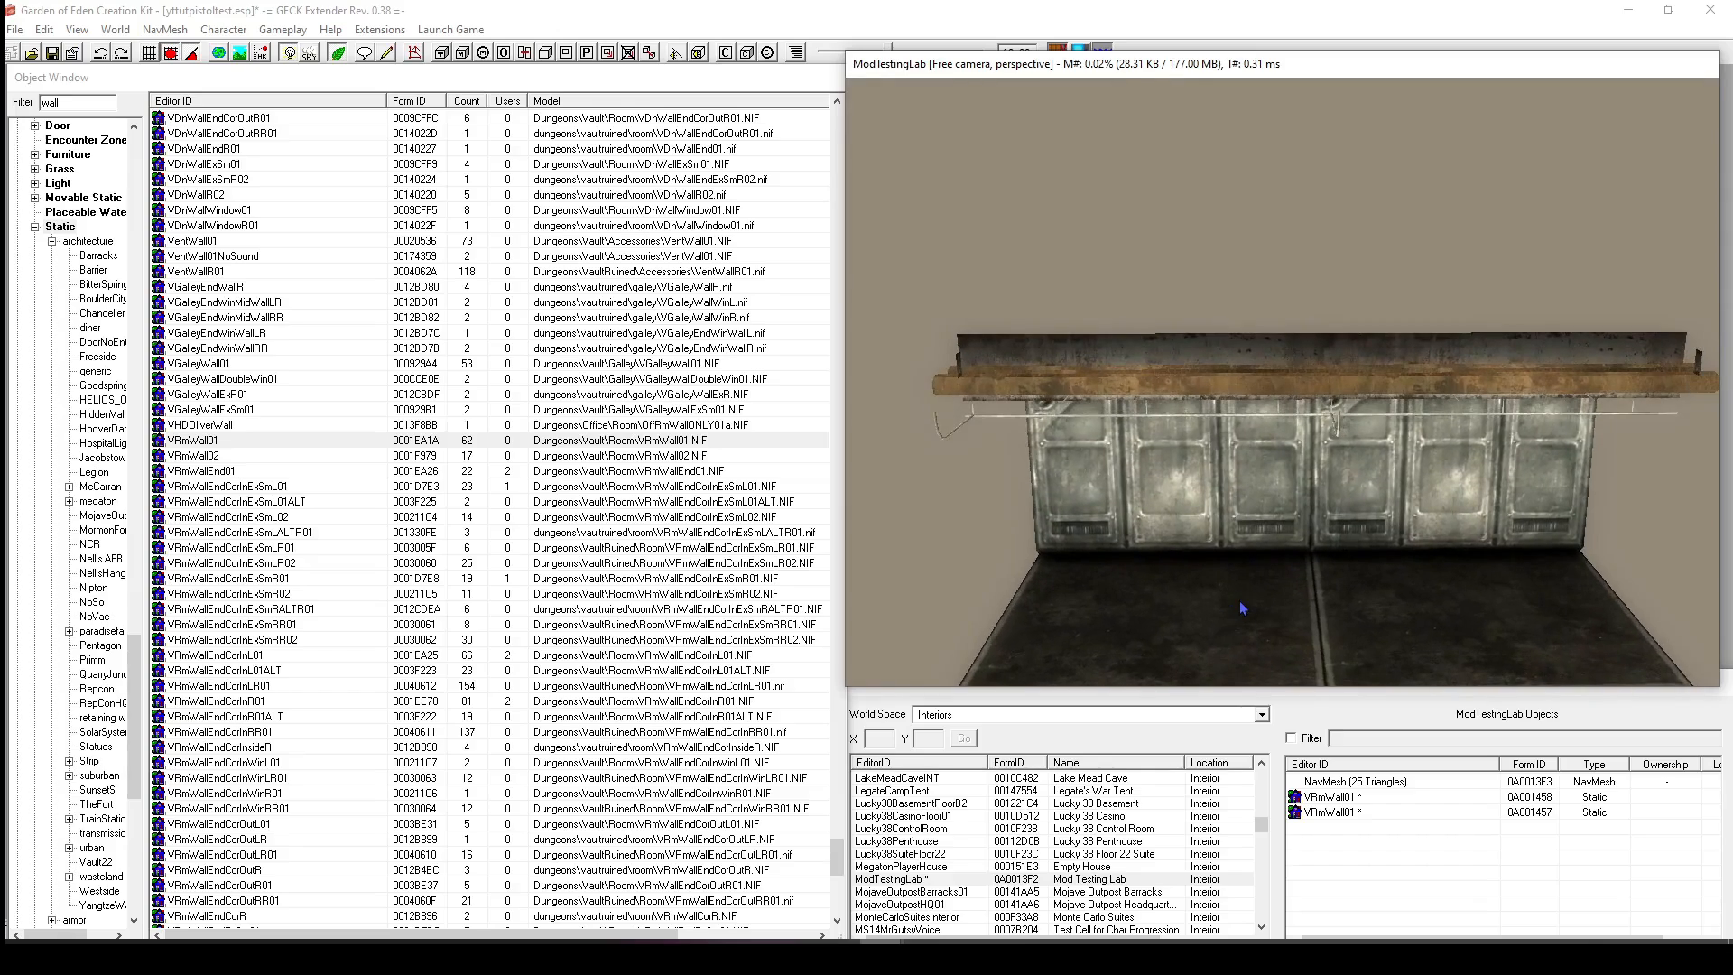
middle_click_drag(1233, 599, 1267, 585)
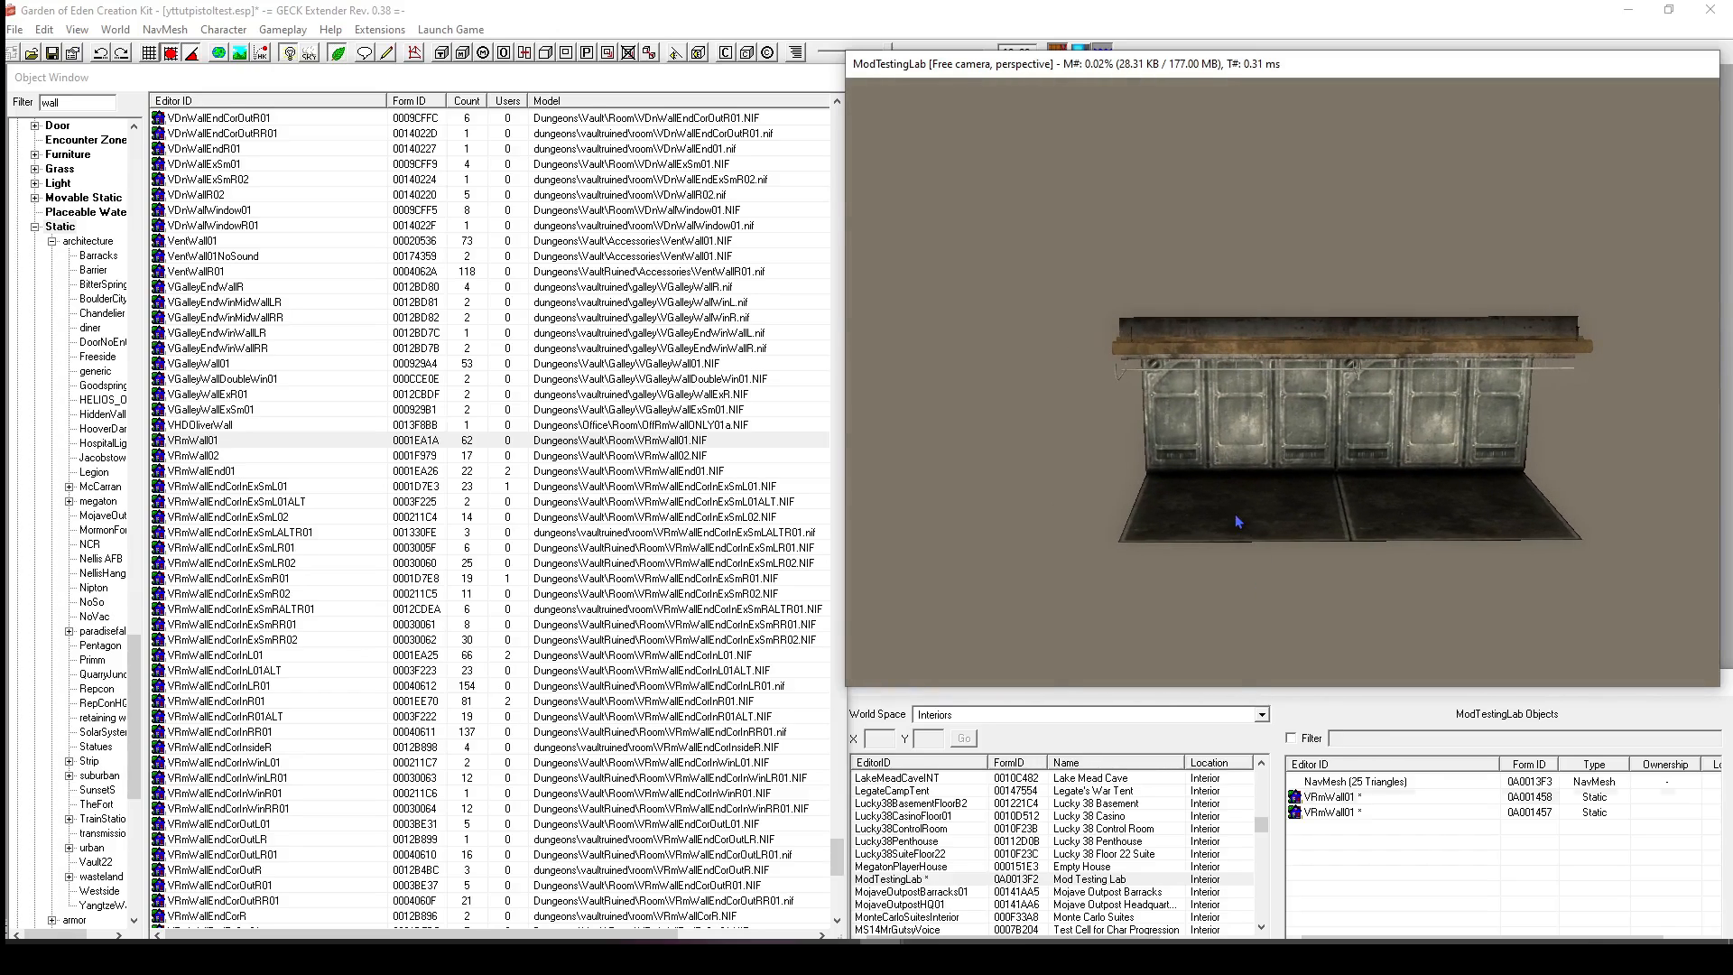
left_click(1239, 518)
key("ctrl+d")
left_click_drag(1266, 496, 1014, 537)
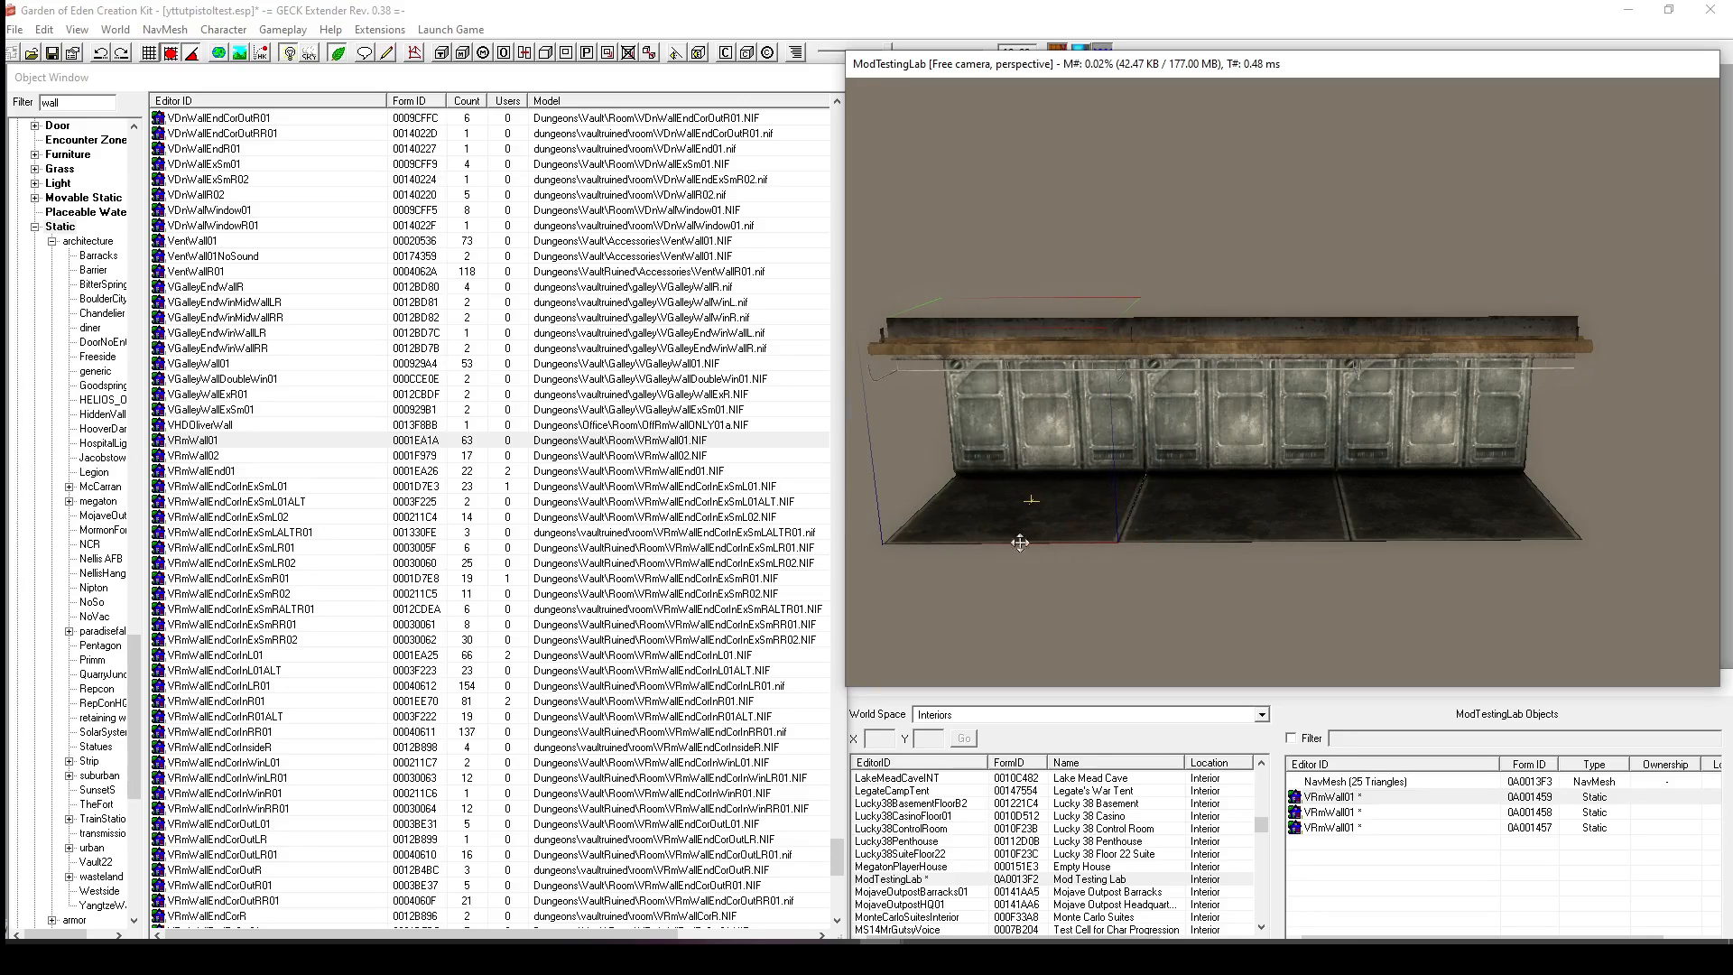
left_click(1126, 554)
Duplicate the free end piece of the three-piece row and move the copy diagonally off the row's front corner.
middle_click_drag(1127, 553, 1174, 562)
scroll(1180, 550, "up", 2)
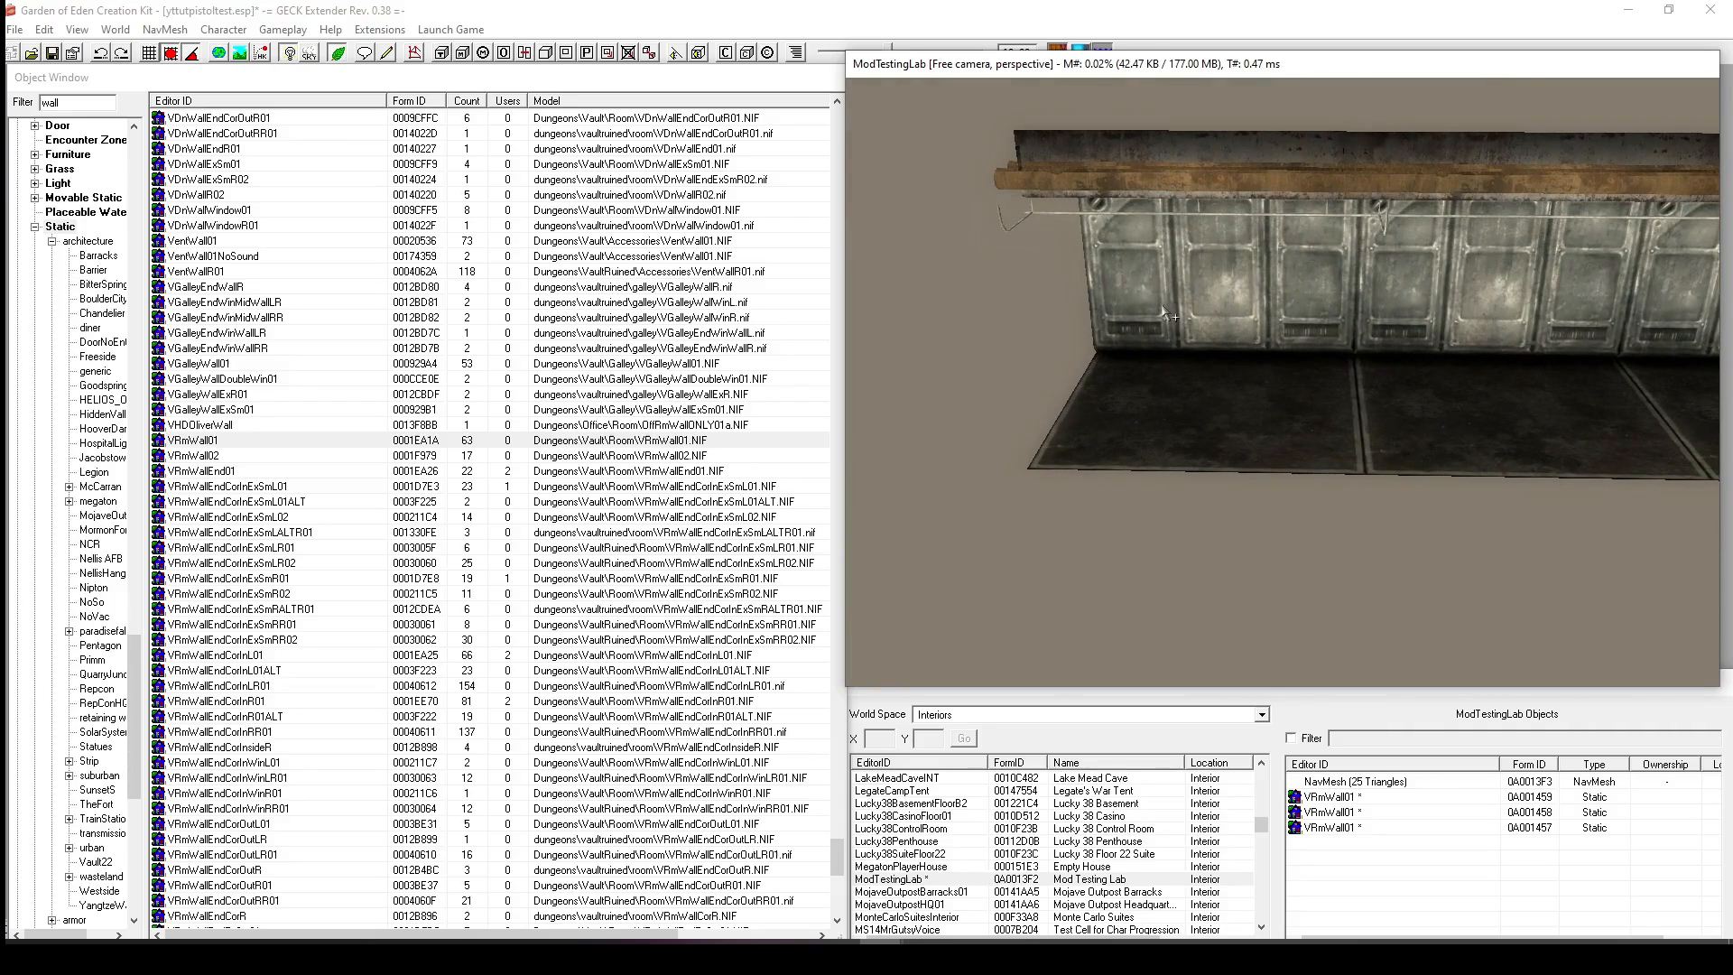
middle_click_drag(1151, 346, 1247, 421)
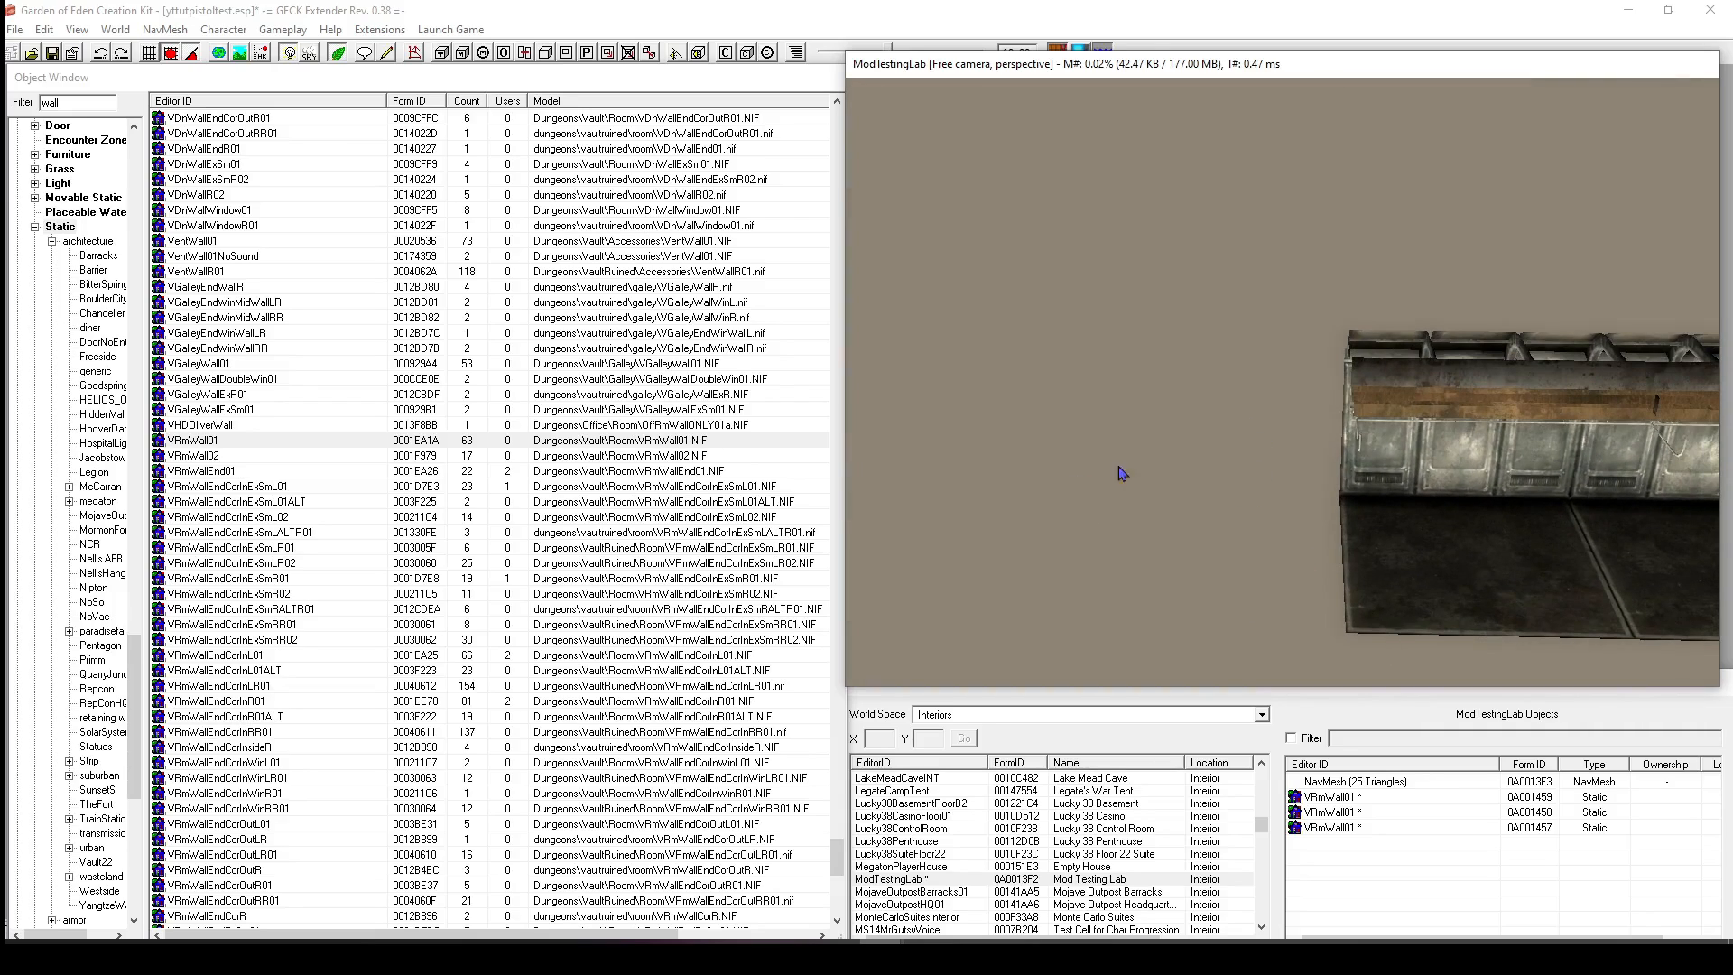
scroll(1269, 552, "down", 2)
middle_click_drag(1269, 552, 1189, 452)
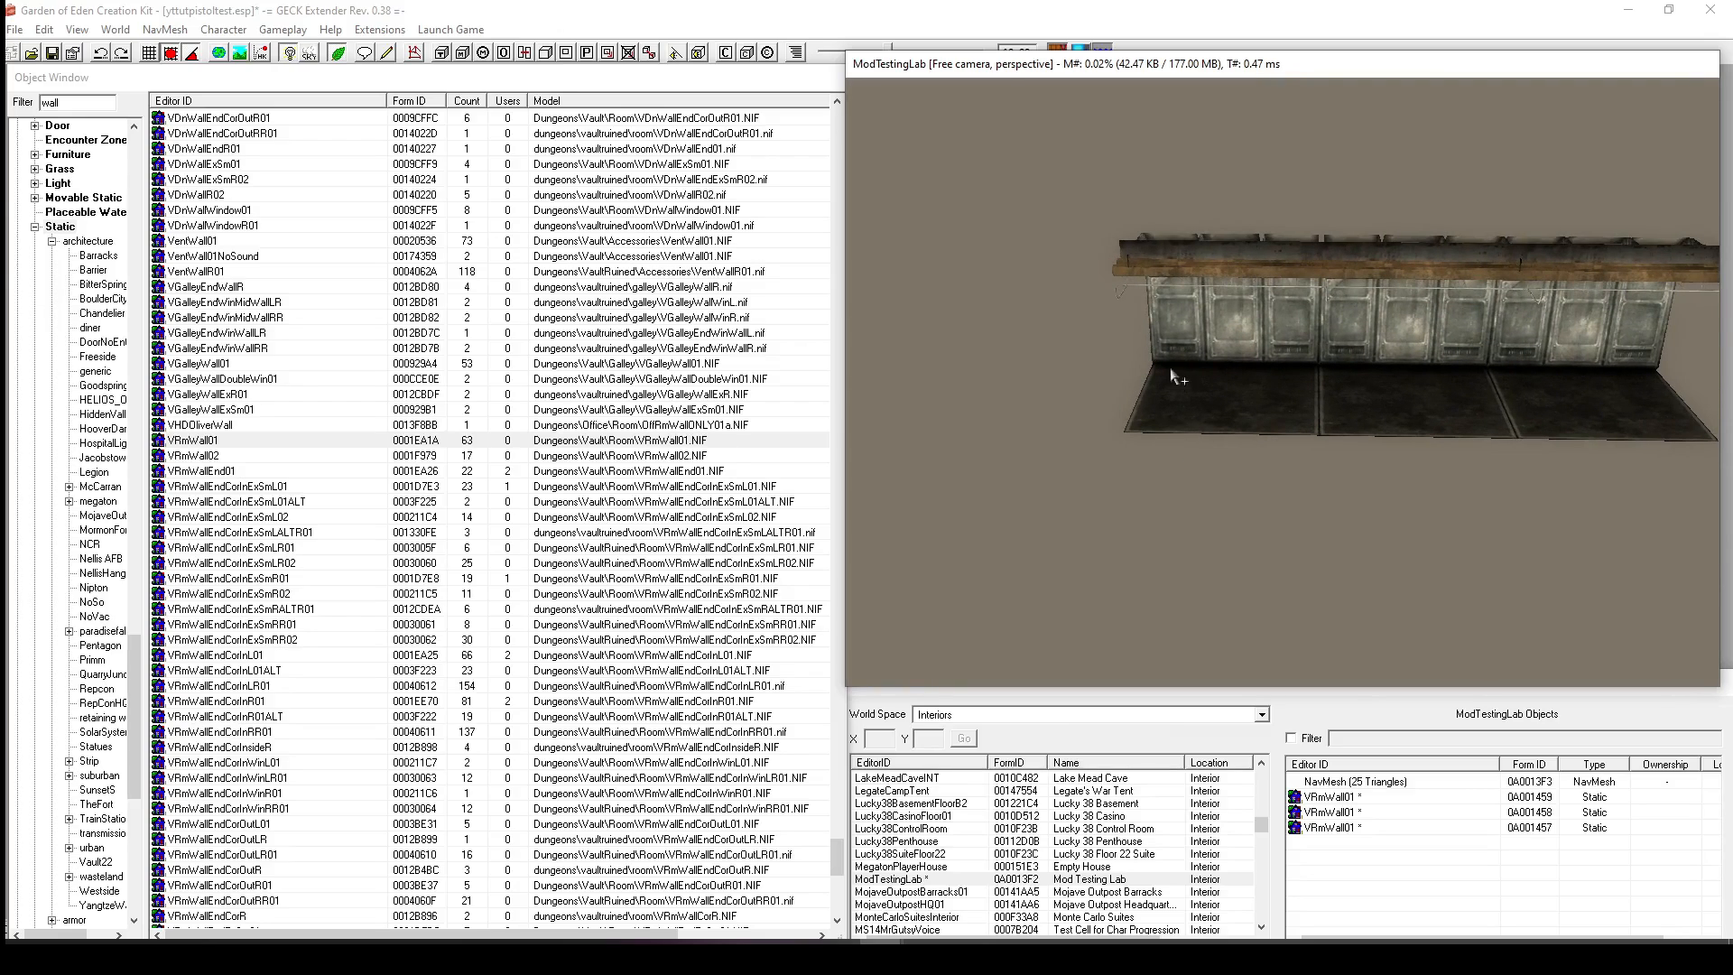
left_click(1193, 354)
key("ctrl+d")
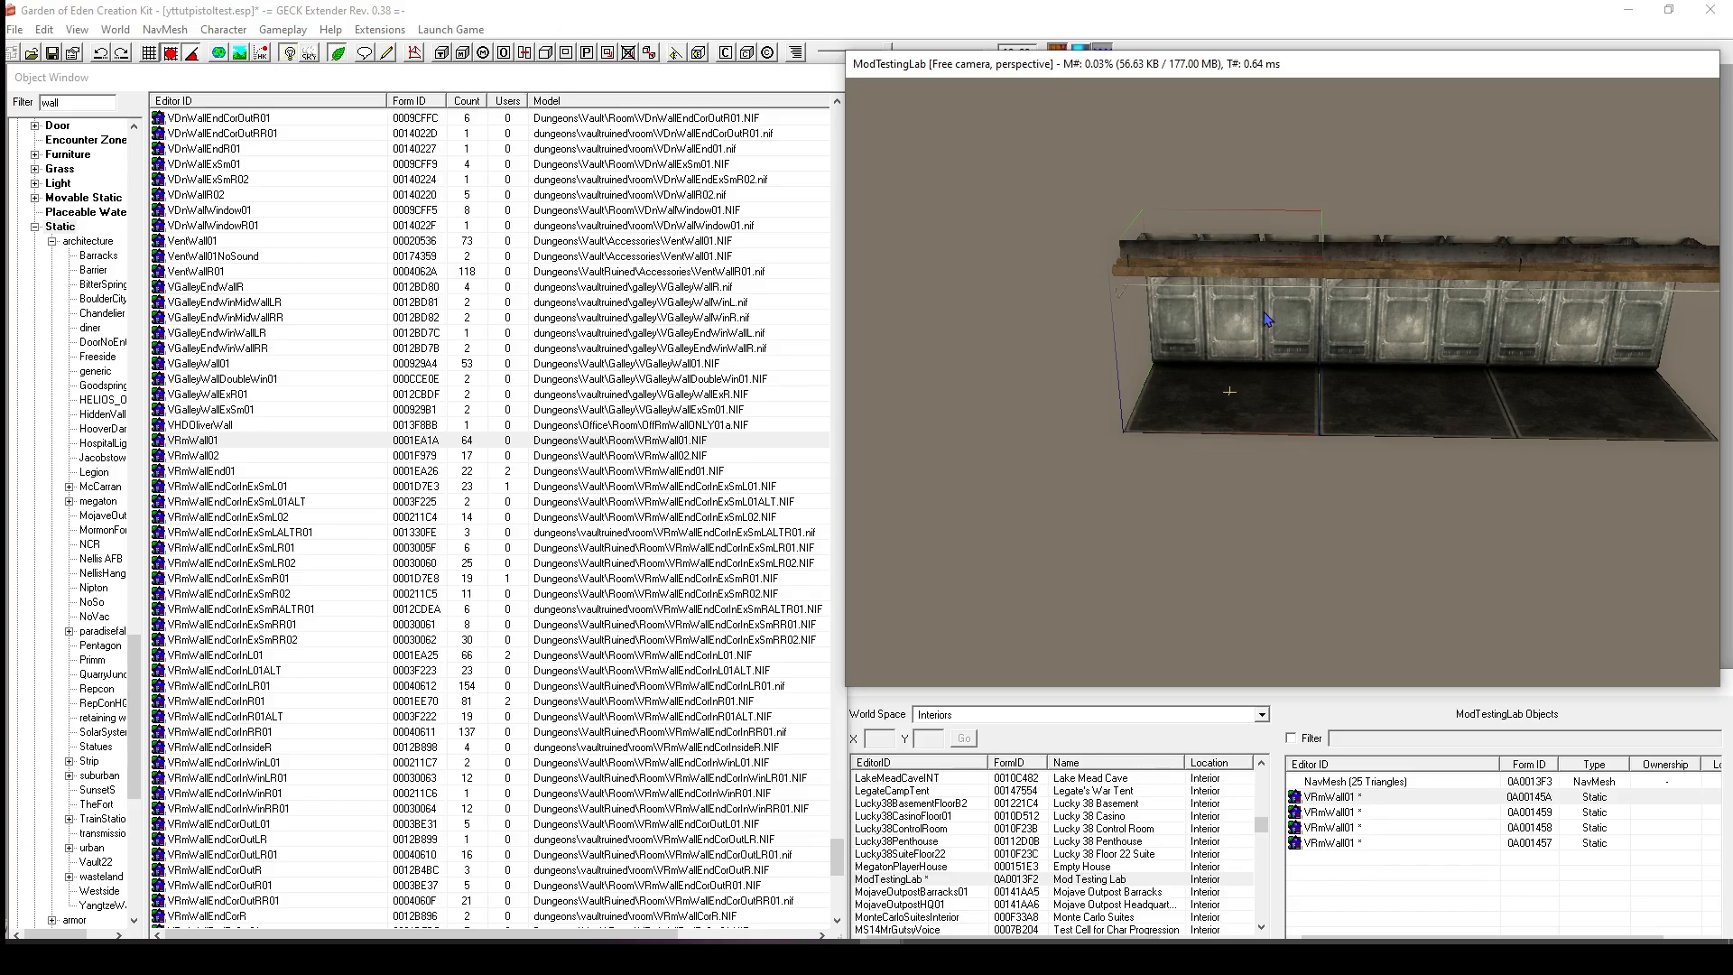
left_click_drag(1266, 319, 1020, 501)
Rotate the diagonally placed wall copy 90 degrees so its wall runs perpendicular to the three-piece row.
middle_click_drag(1020, 502, 869, 536, "shift")
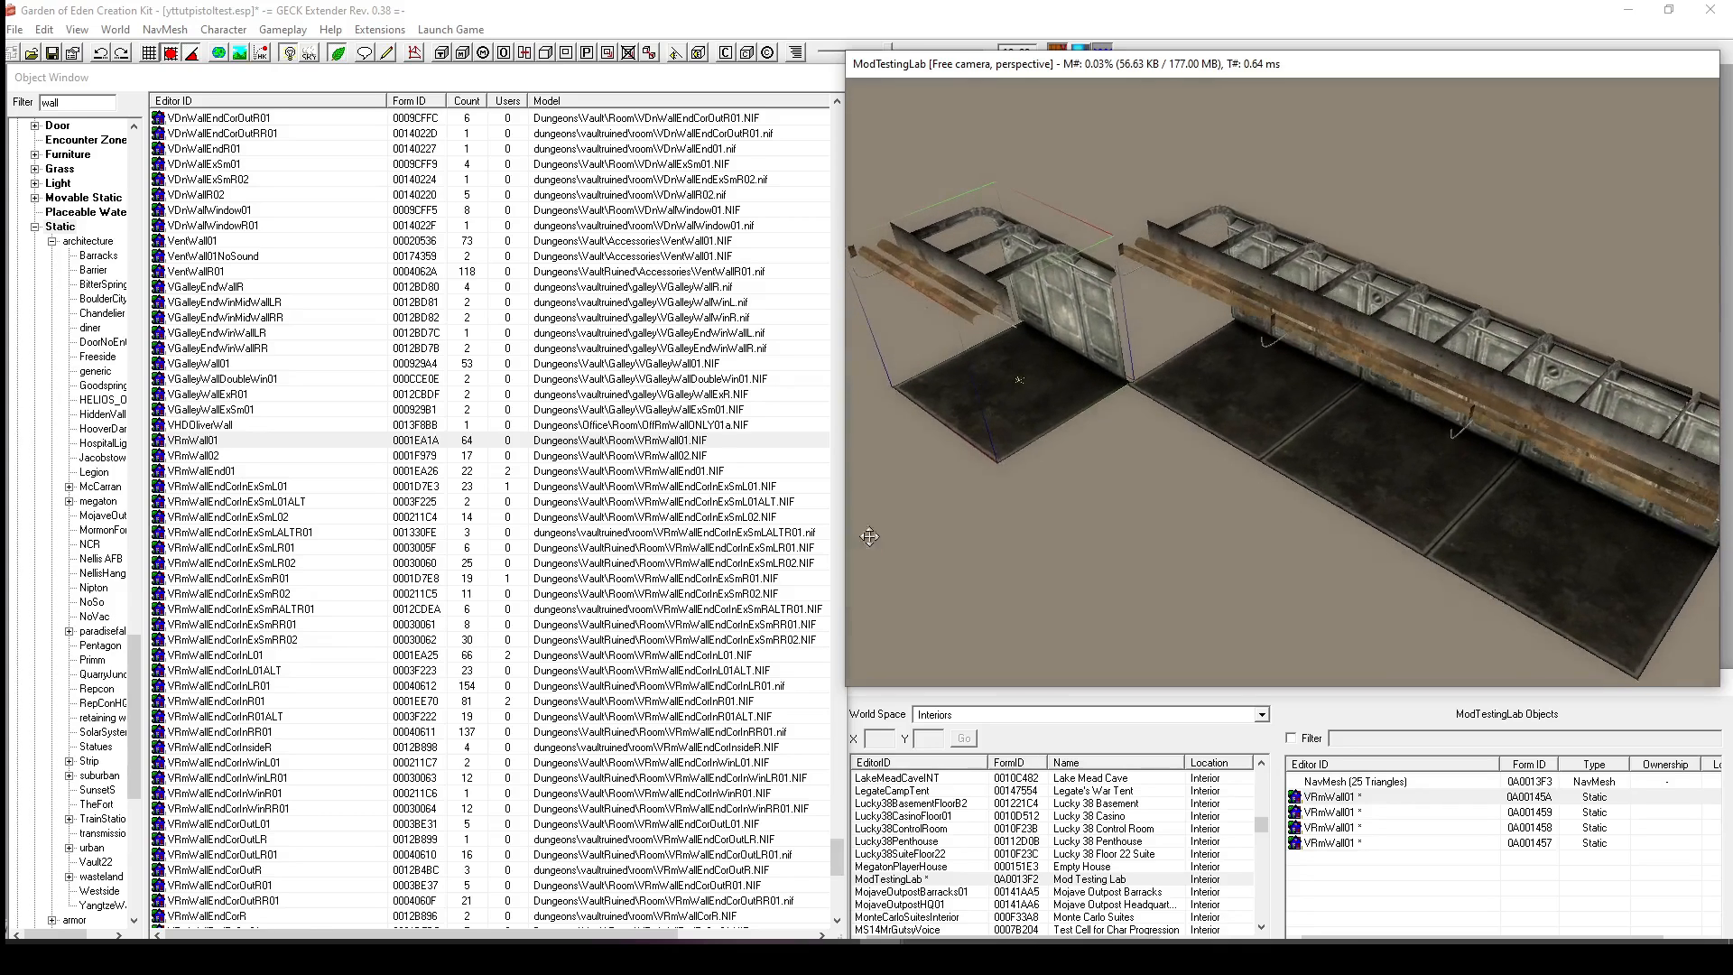
scroll(1176, 385, "up", 5)
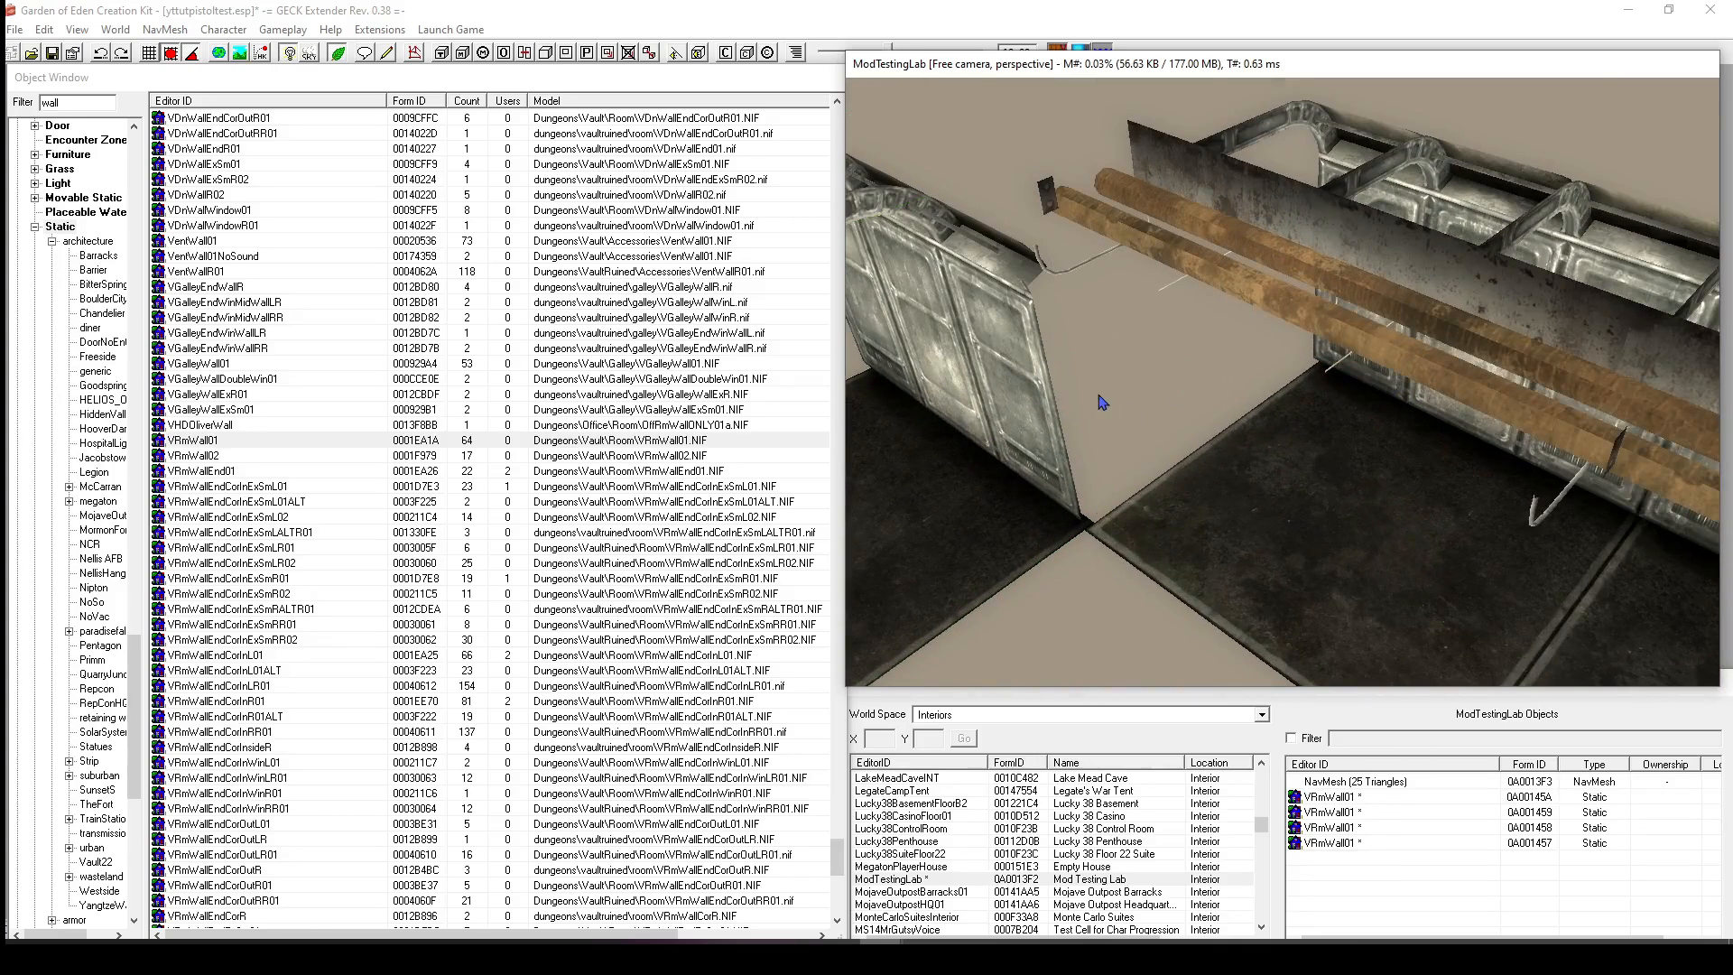
middle_click_drag(1098, 395, 1219, 360)
left_click(1107, 423)
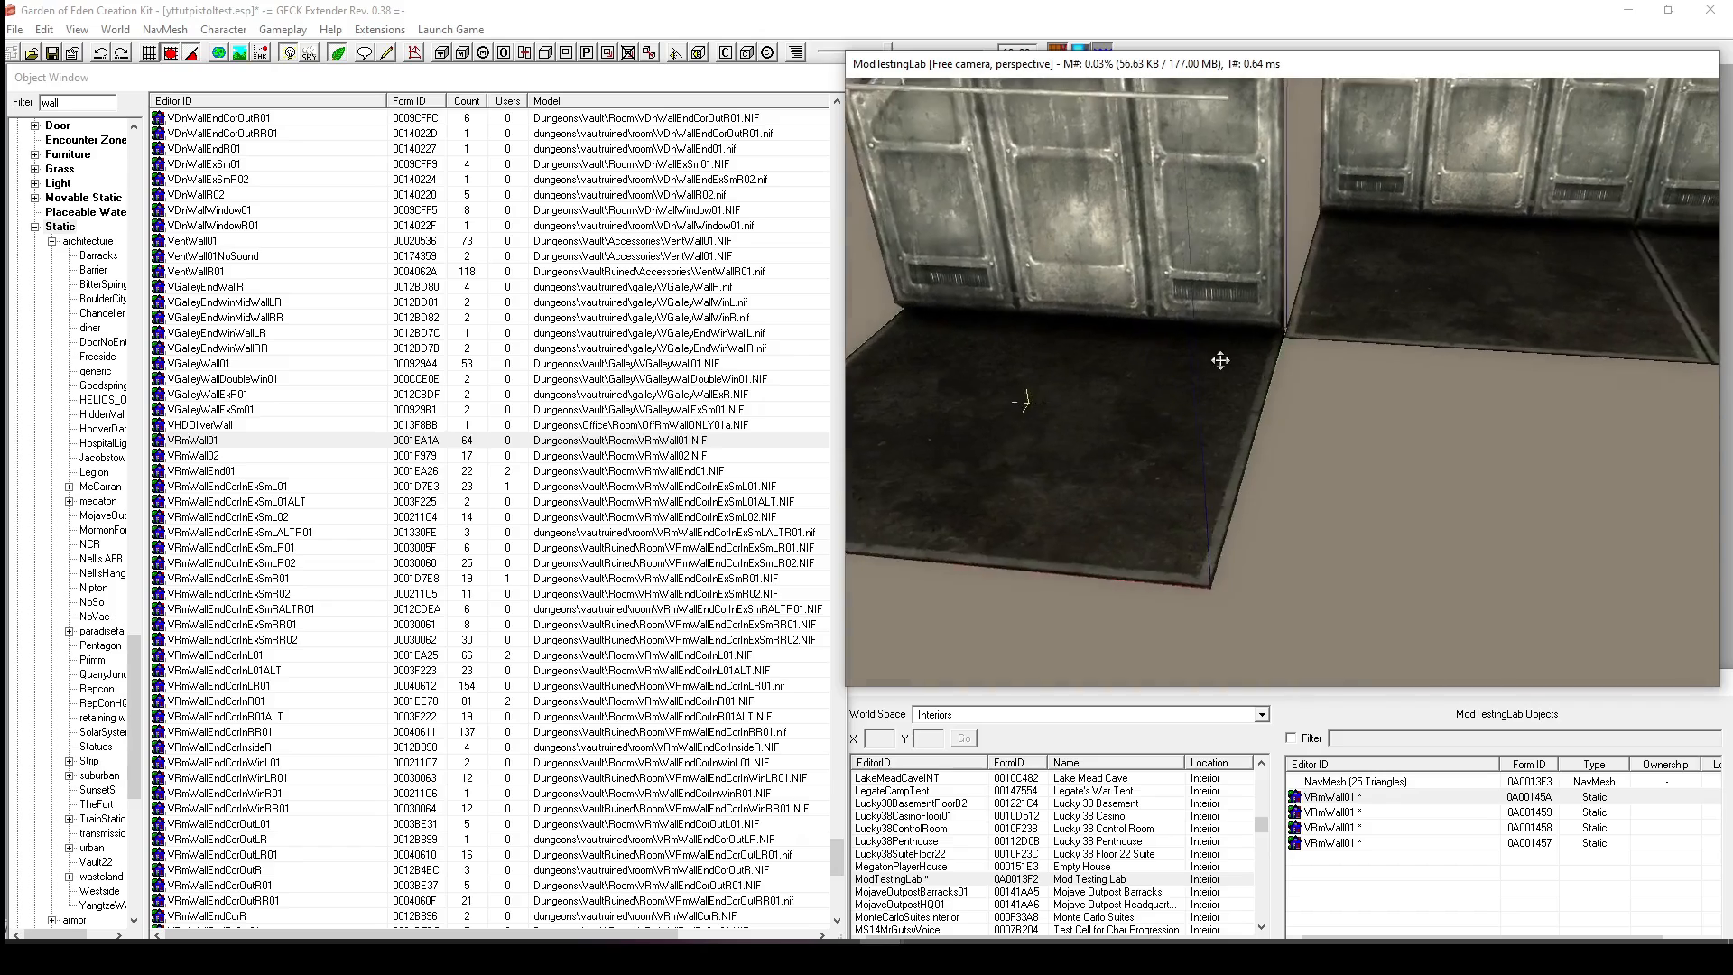
scroll(1219, 360, "down", 3)
left_click(1363, 418)
middle_click_drag(1363, 418, 1274, 428, "shift")
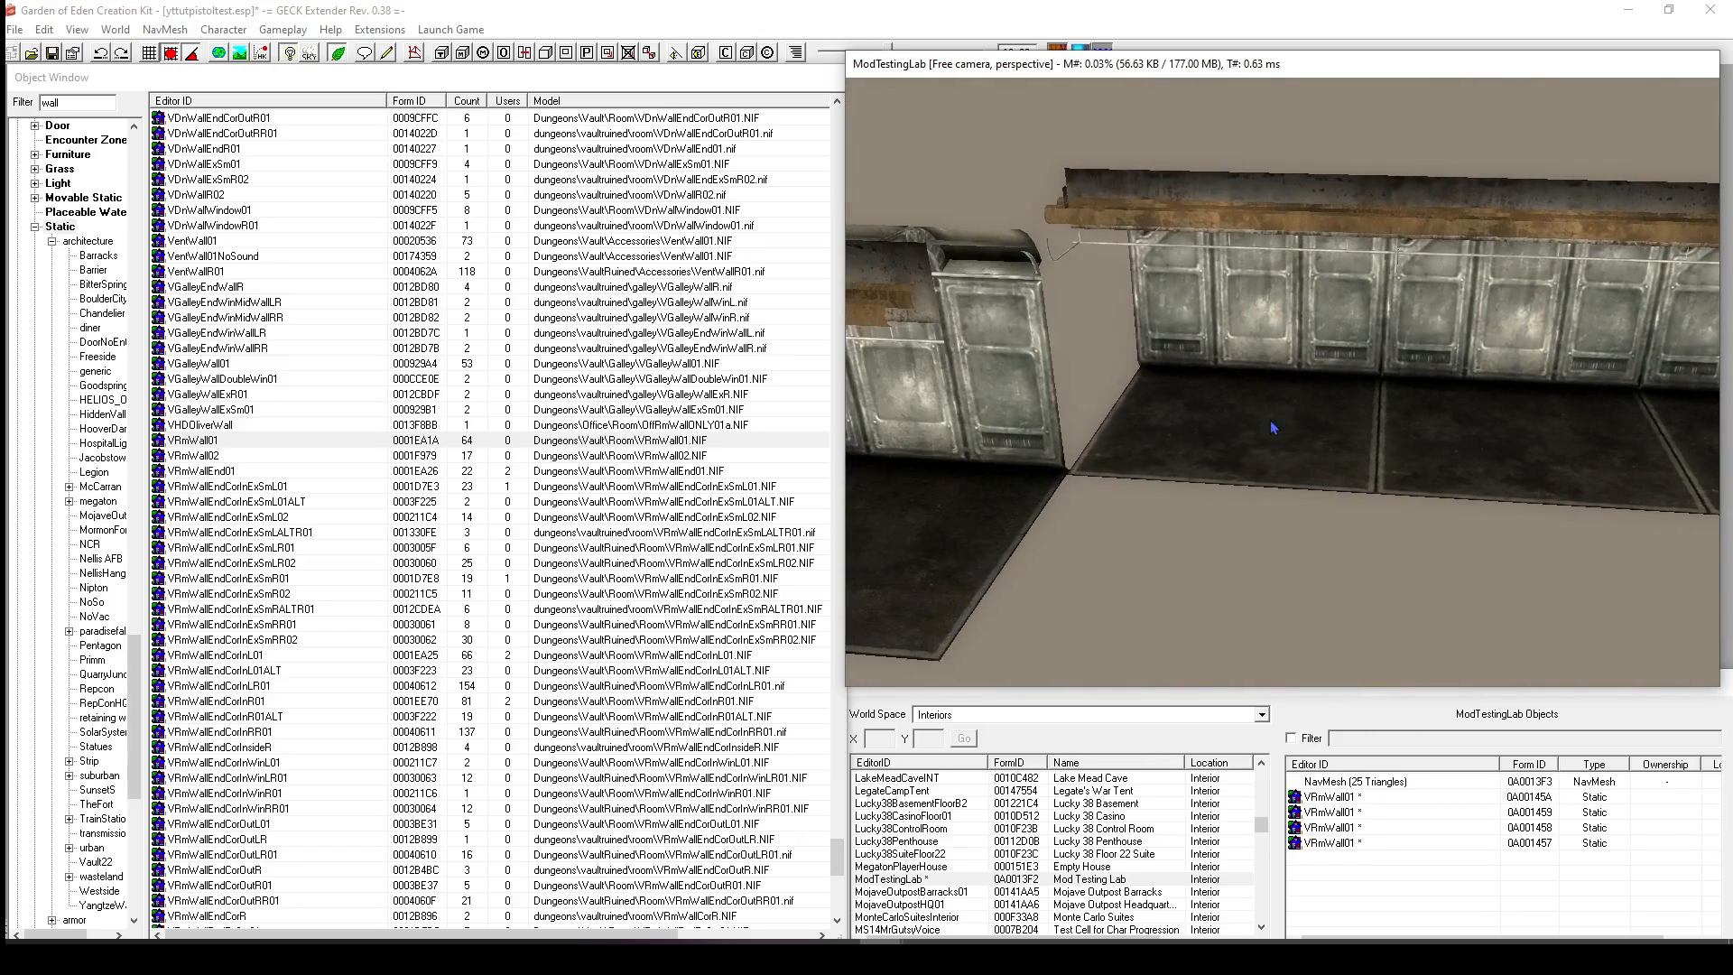
left_click(1008, 393)
middle_click_drag(1008, 393, 1112, 397)
scroll(1119, 401, "down", 2)
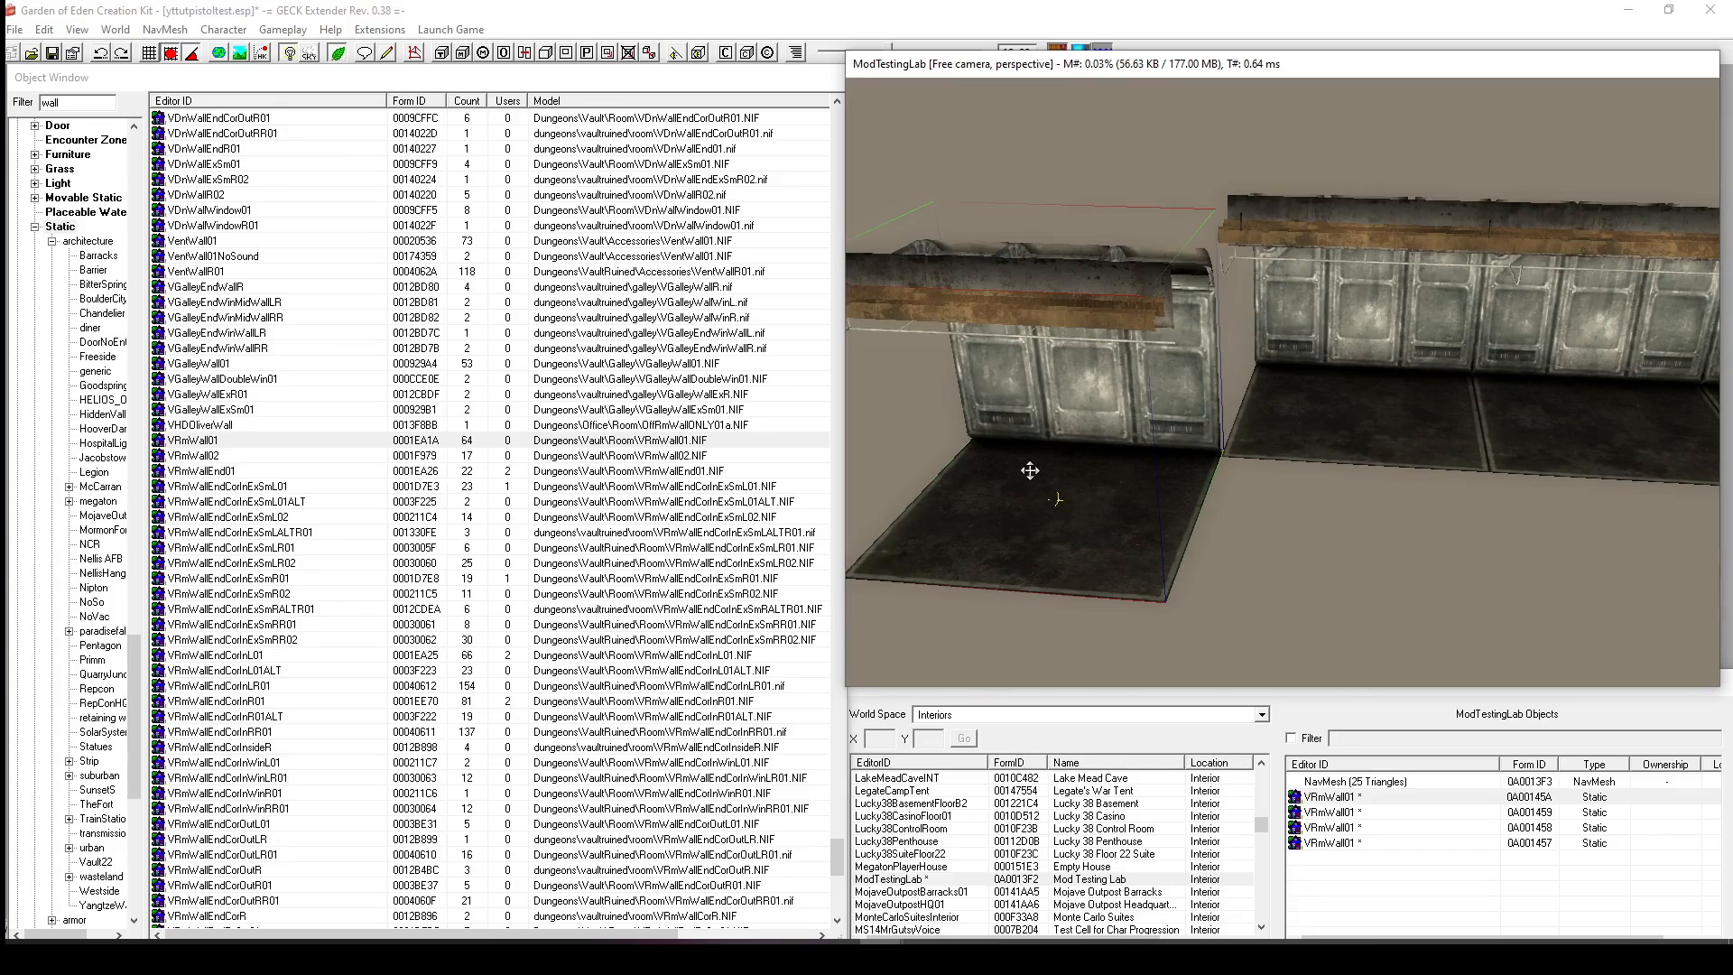
right_click_drag(1036, 480, 1115, 470)
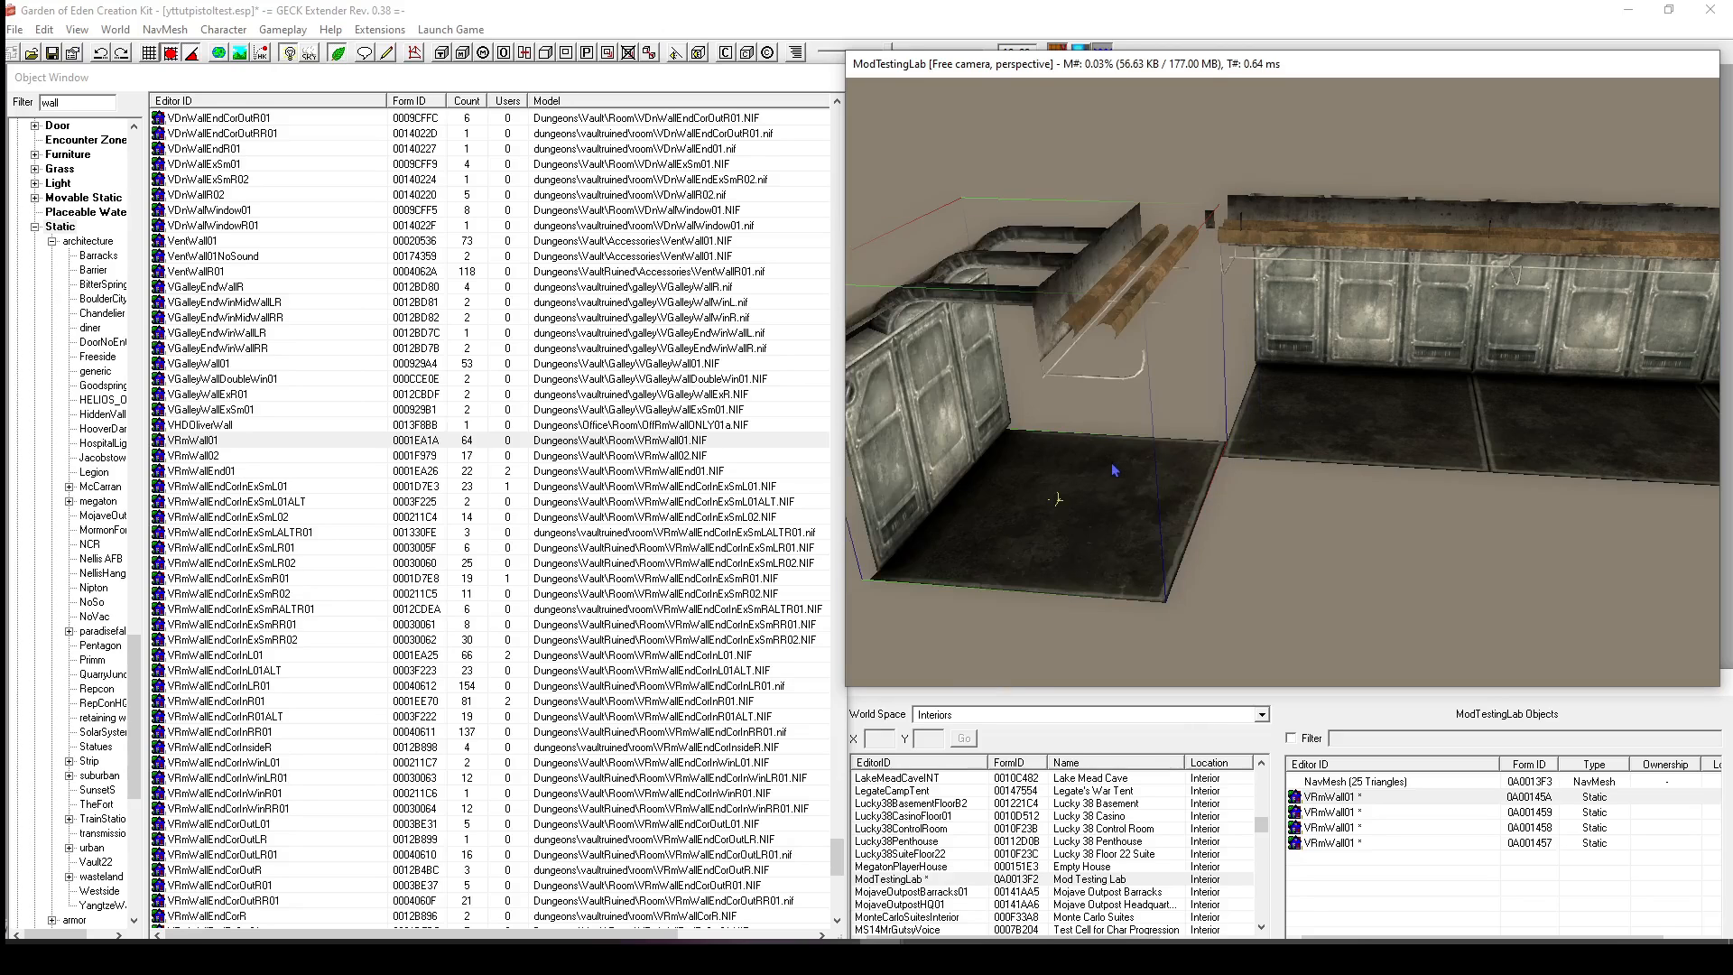
Adjust the rotated piece so its floor corner meets the three-piece row's end corner, and deselect it.
middle_click_drag(1336, 453, 1129, 476, "shift")
scroll(1128, 476, "up", 5)
left_click_drag(1163, 434, 1075, 456)
left_click(1165, 499)
middle_click_drag(1165, 499, 1389, 475, "shift")
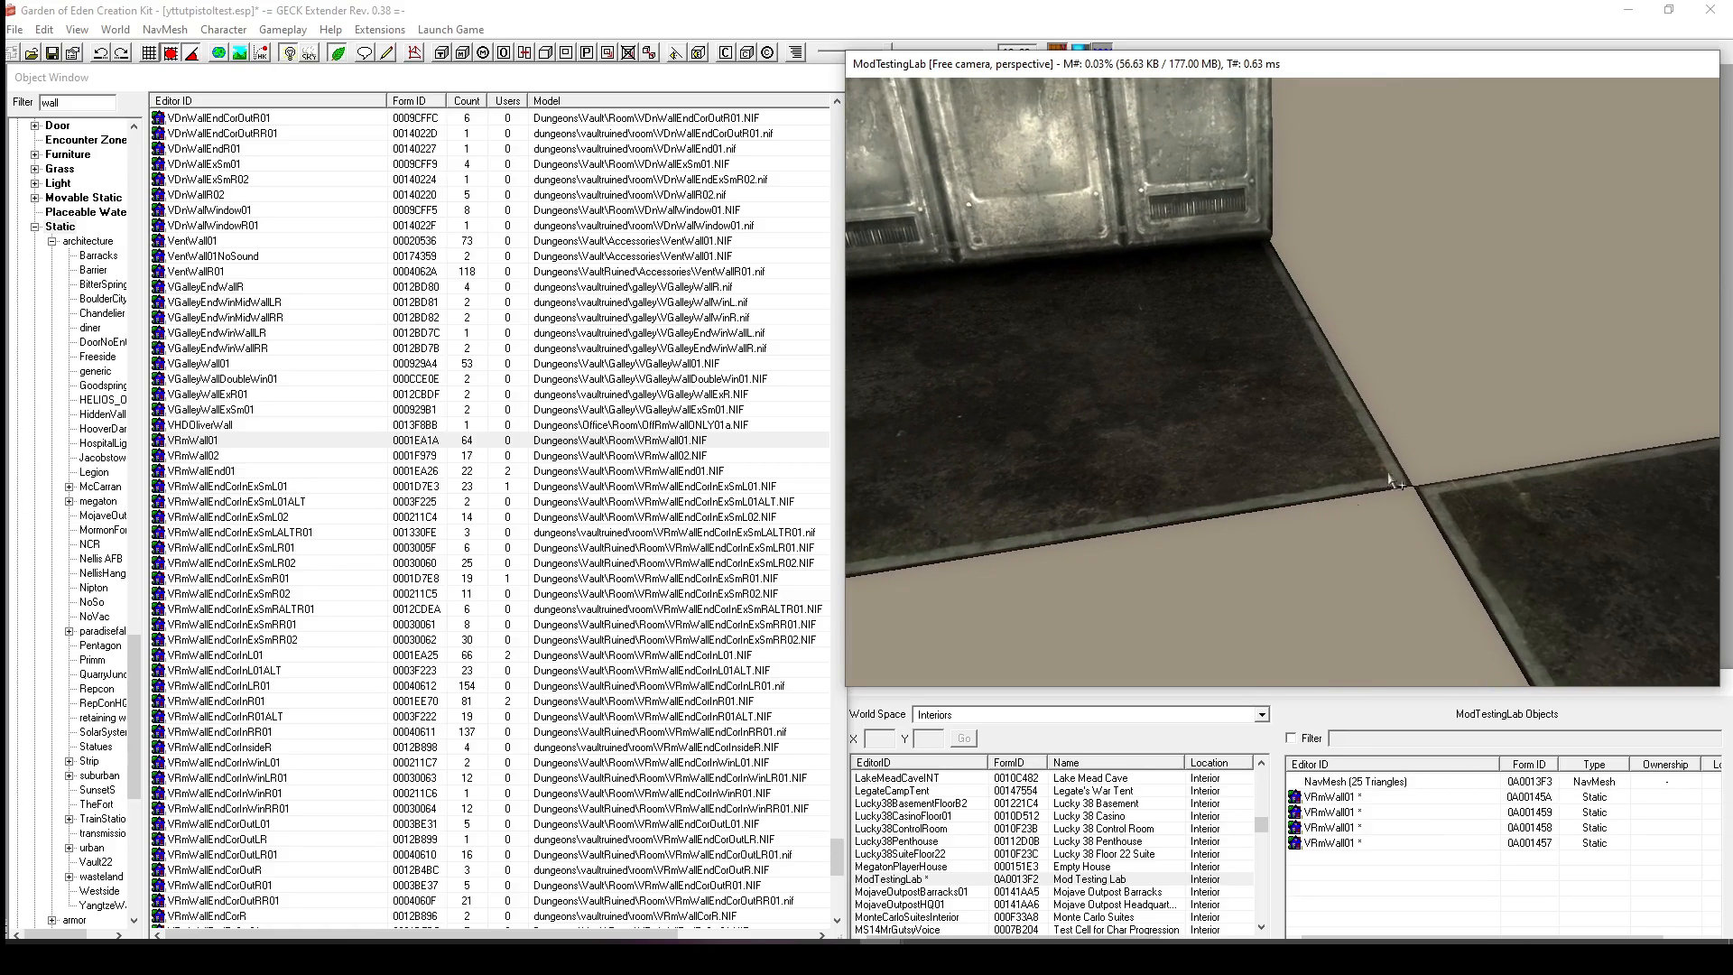
Duplicate the rotated wall piece and place the copy flush beside it, away from the corner.
scroll(1384, 478, "down", 4)
middle_click_drag(1214, 359, 1308, 492)
left_click(1362, 441)
middle_click_drag(1362, 440, 1362, 405)
key("ctrl+d")
left_click_drag(1388, 409, 1268, 403)
middle_click_drag(1269, 403, 1319, 379)
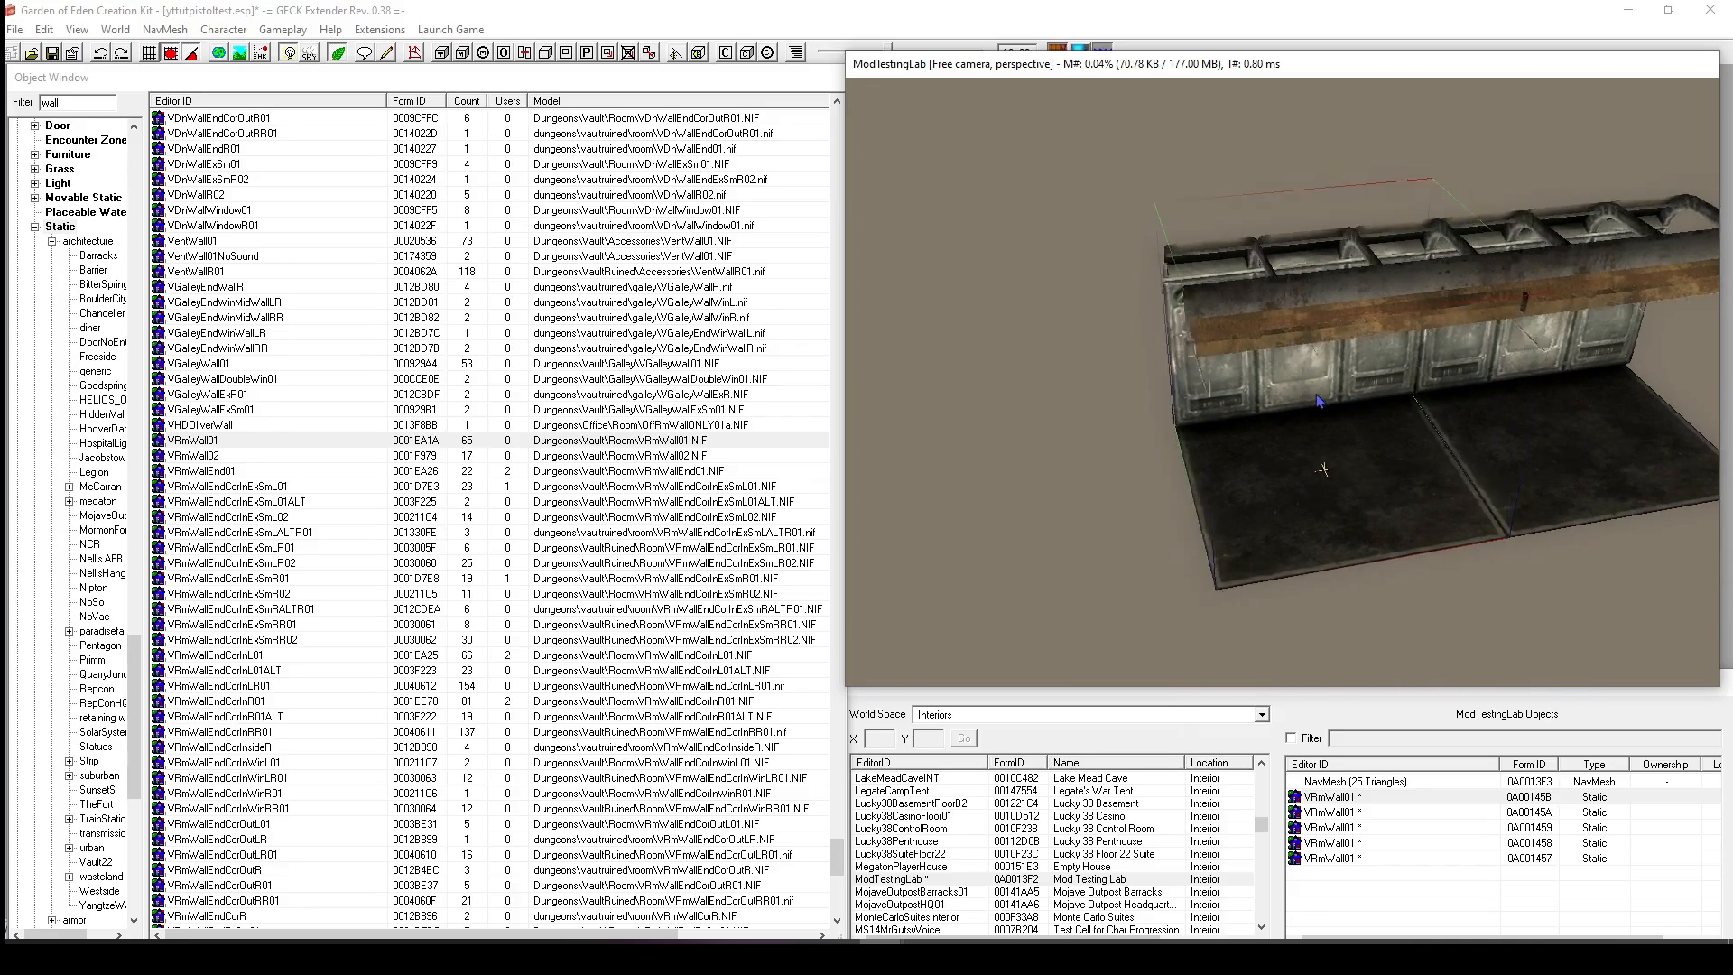
Duplicate the outer piece of the perpendicular row, place it flush at the end to make three pieces, and deselect it.
scroll(1319, 377, "down", 3)
key("ctrl+d")
left_click_drag(1319, 377, 910, 390)
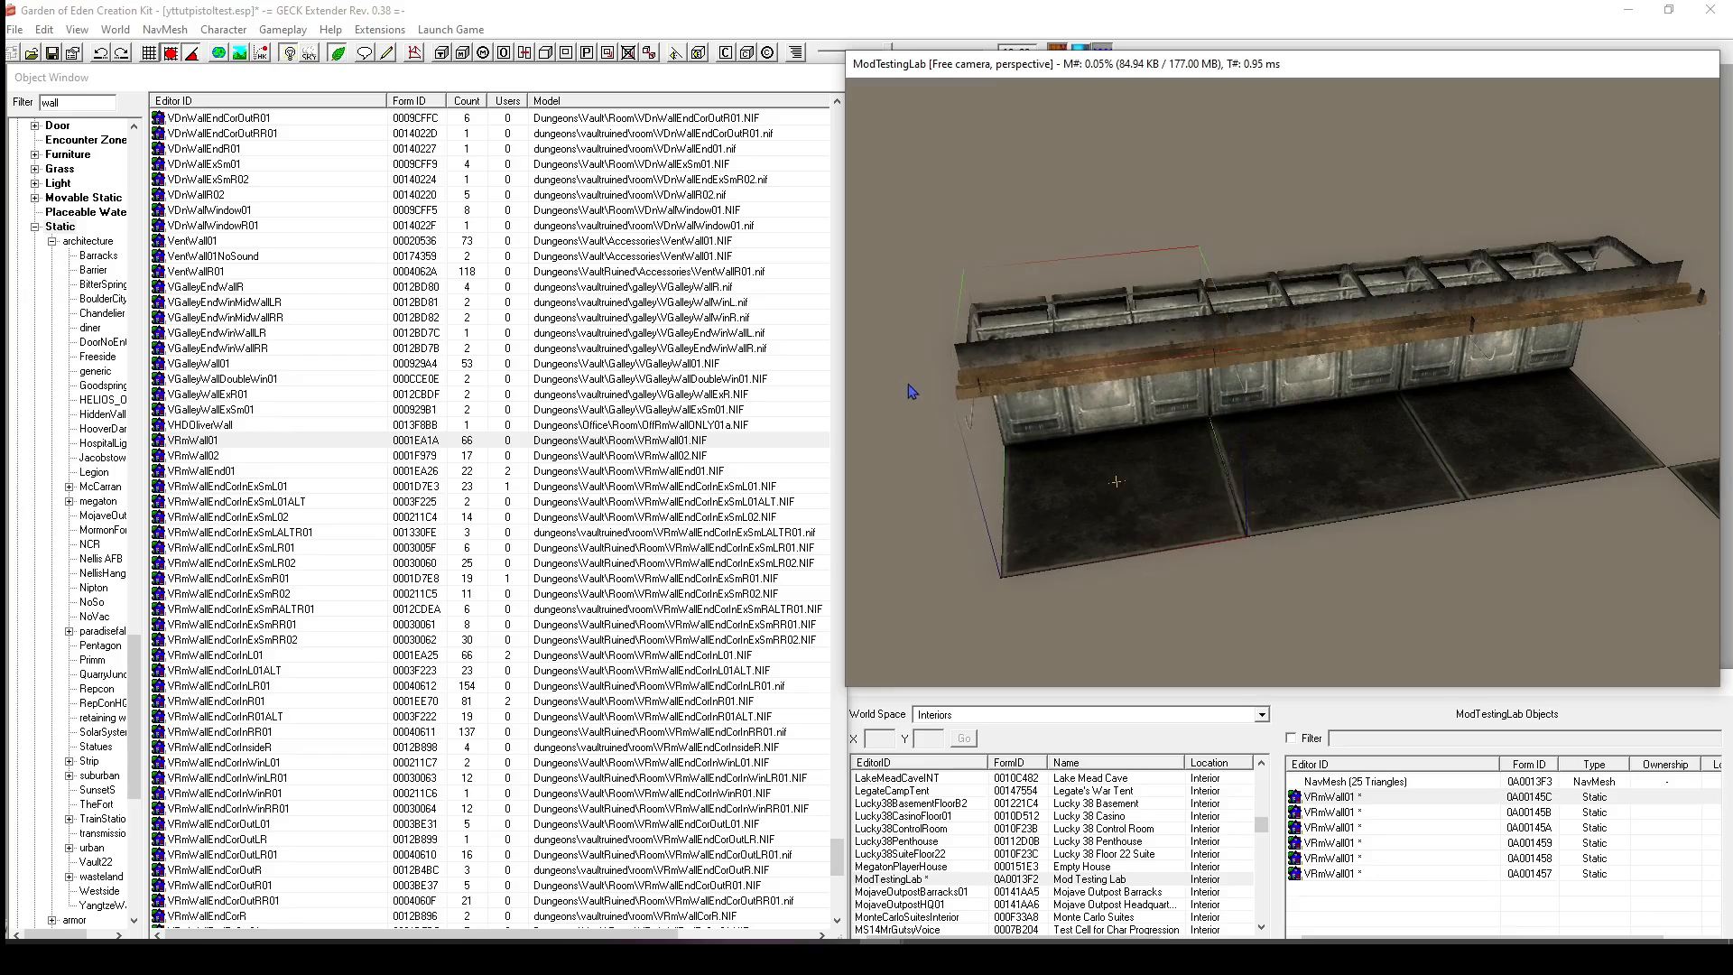
middle_click_drag(1178, 415, 1174, 459, "shift")
left_click(1224, 533)
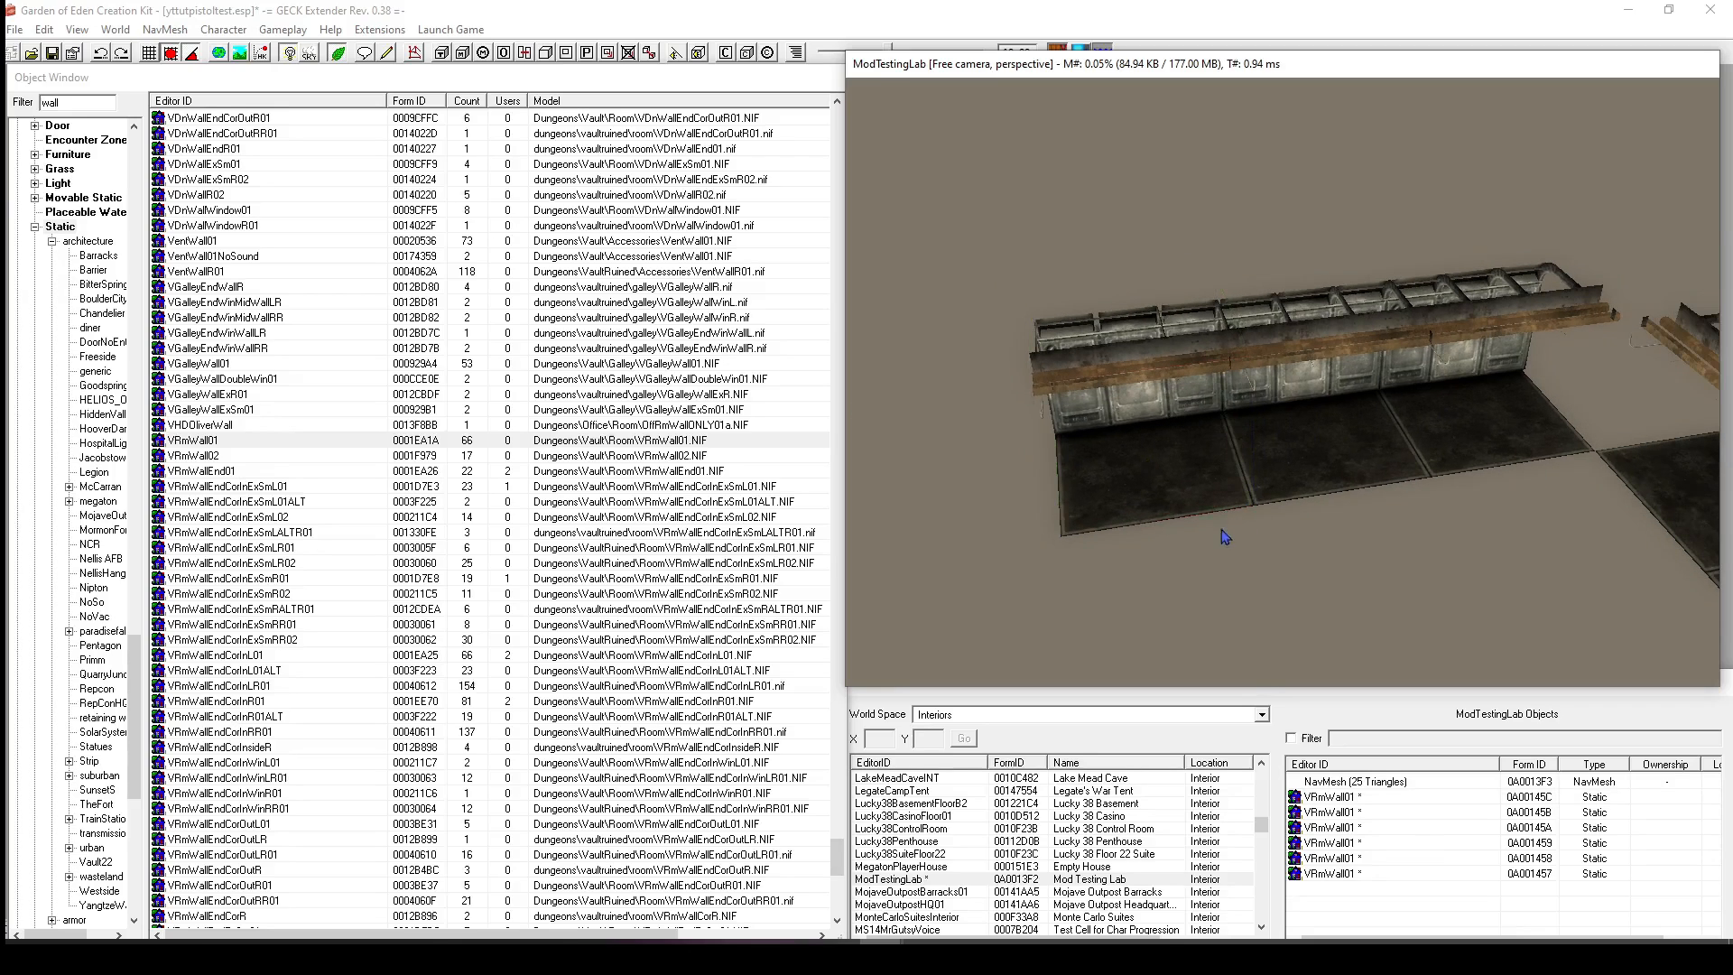
Select all six VRmWall01 pieces of the two perpendicular rows and duplicate them together.
middle_click_drag(1224, 532, 1234, 397, "shift")
scroll(1277, 378, "down", 1)
middle_click_drag(1688, 675, 1480, 429, "shift")
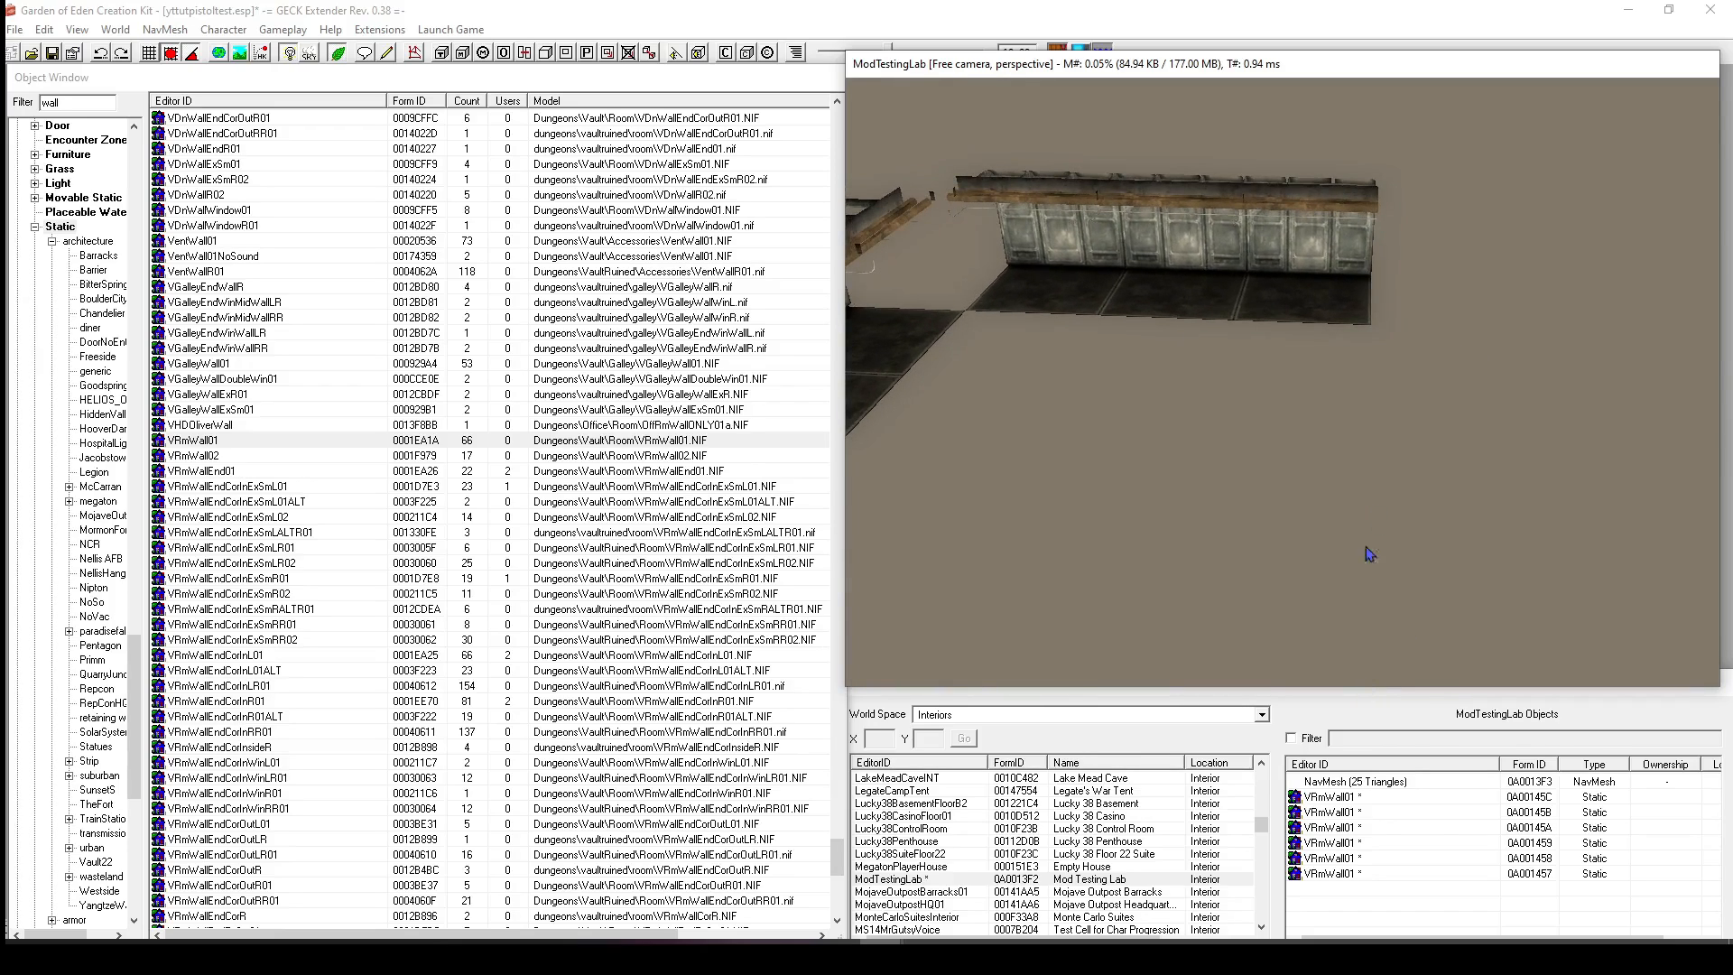
middle_click_drag(1370, 553, 1490, 526, "shift")
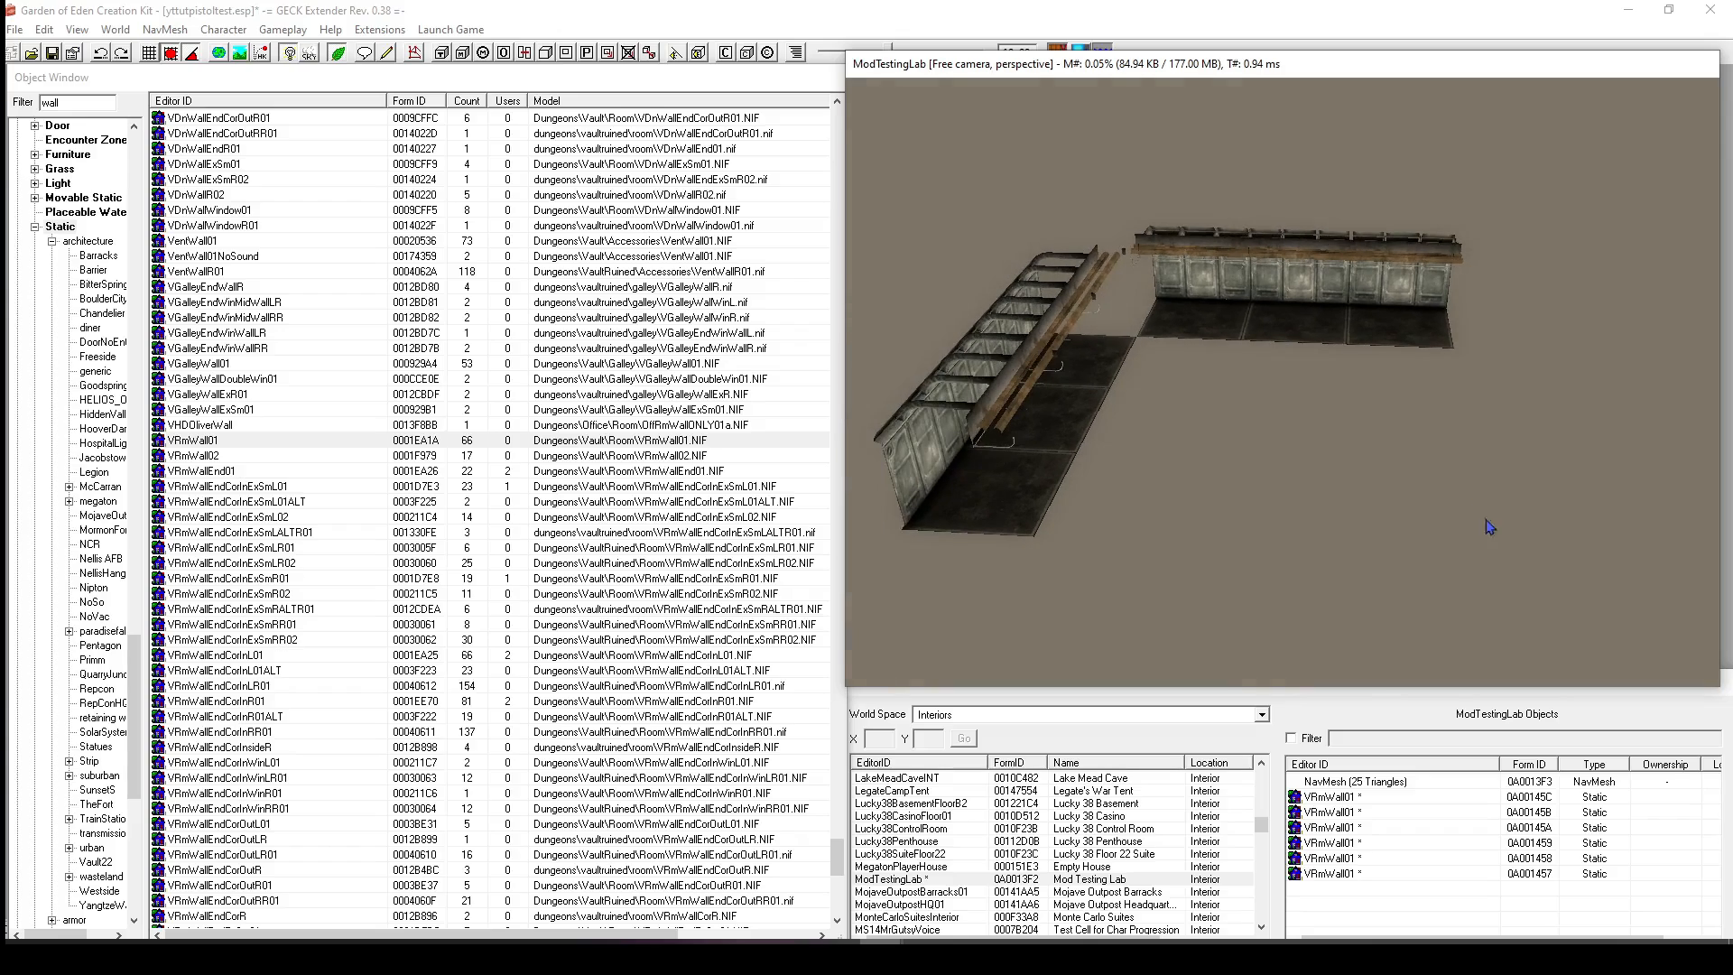
scroll(1576, 557, "down", 2)
left_click_drag(1545, 542, 988, 225)
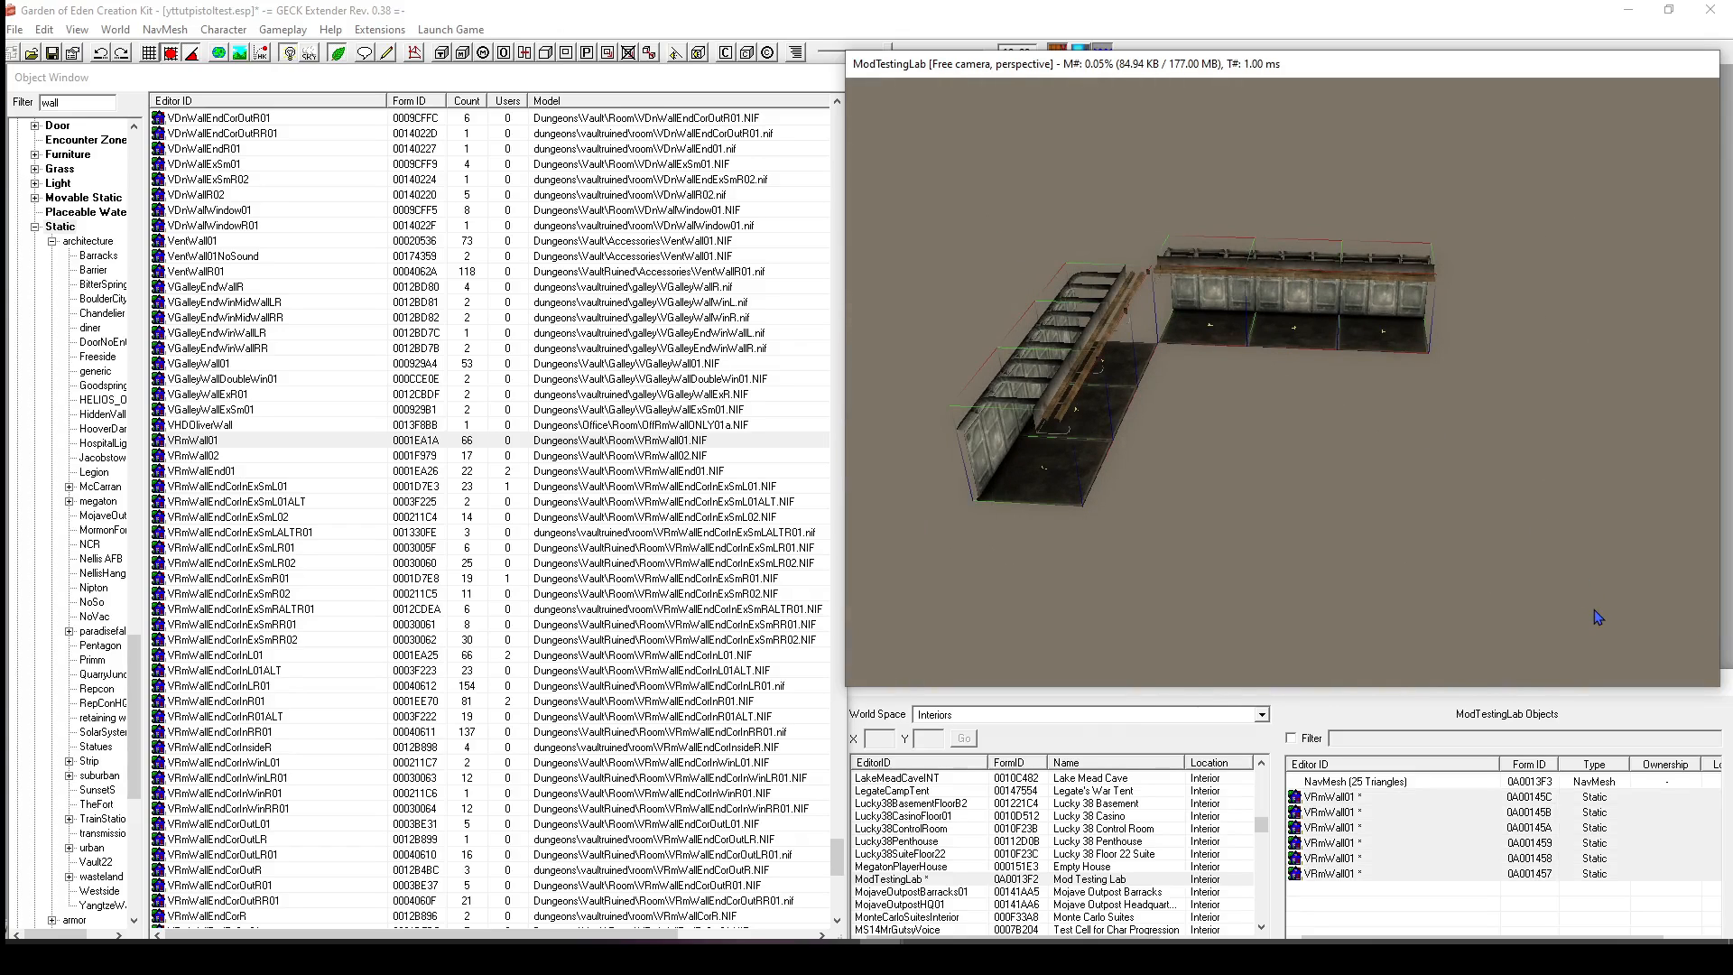
left_click_drag(1594, 610, 907, 167)
key("ctrl+d")
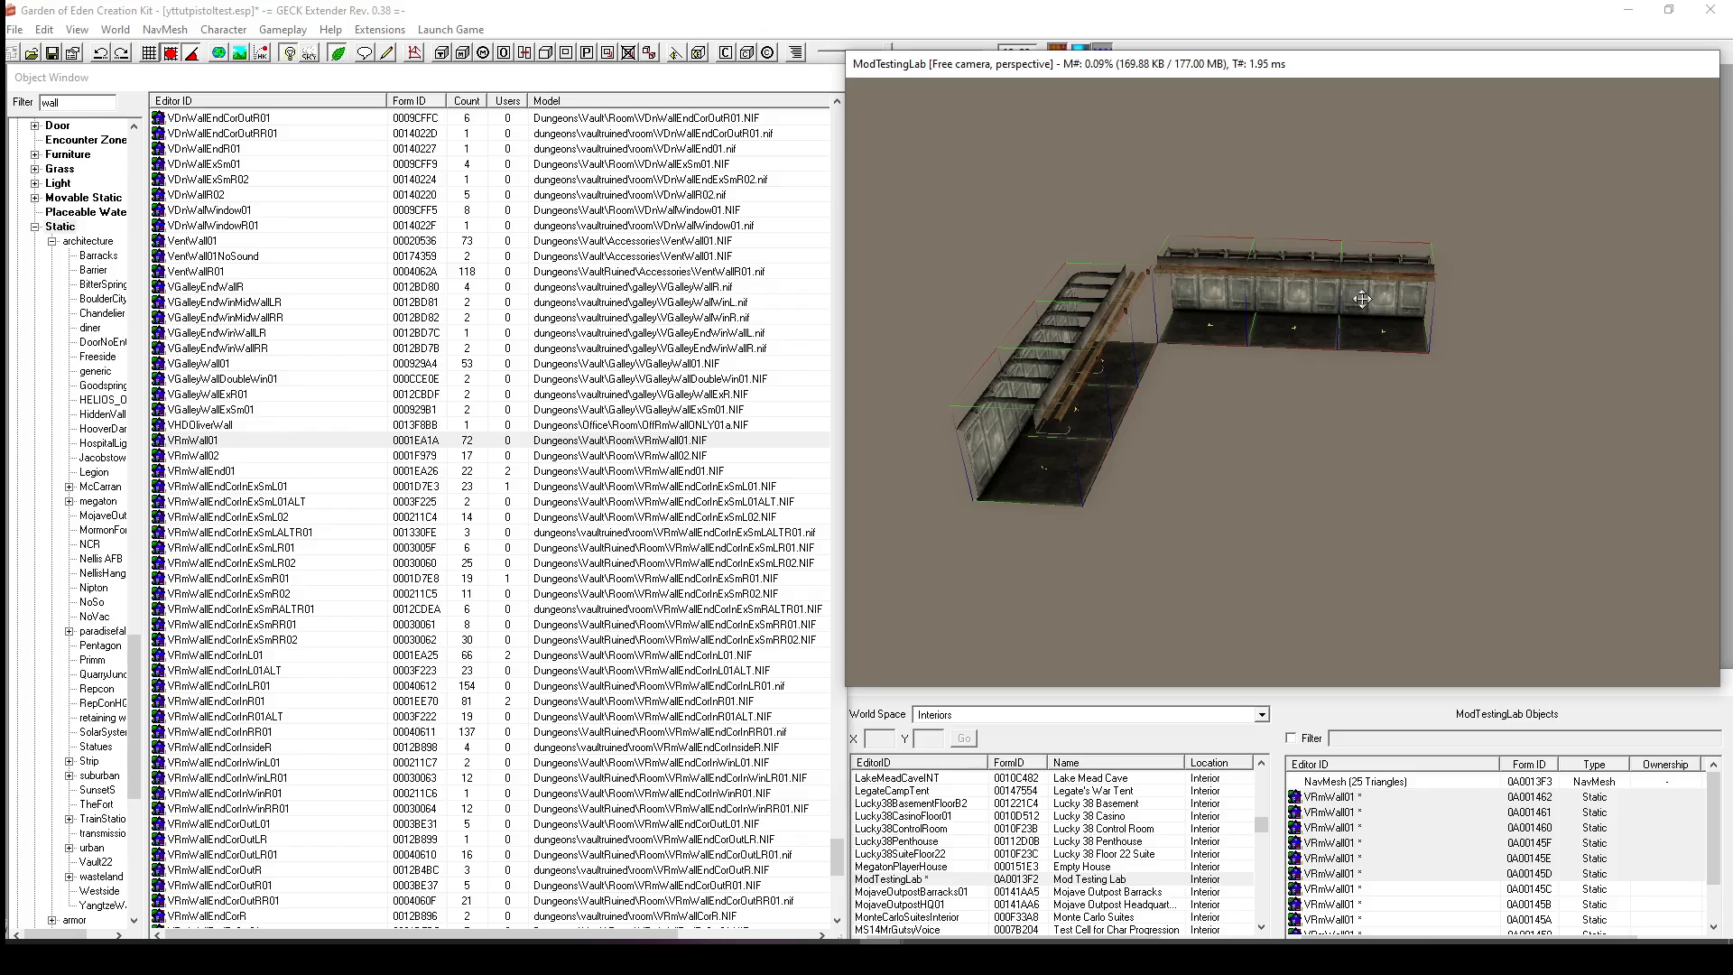
Rotate the six duplicated wall pieces to face the original rows and move them across to form the opposite two sides.
right_click_drag(1367, 307, 1327, 352)
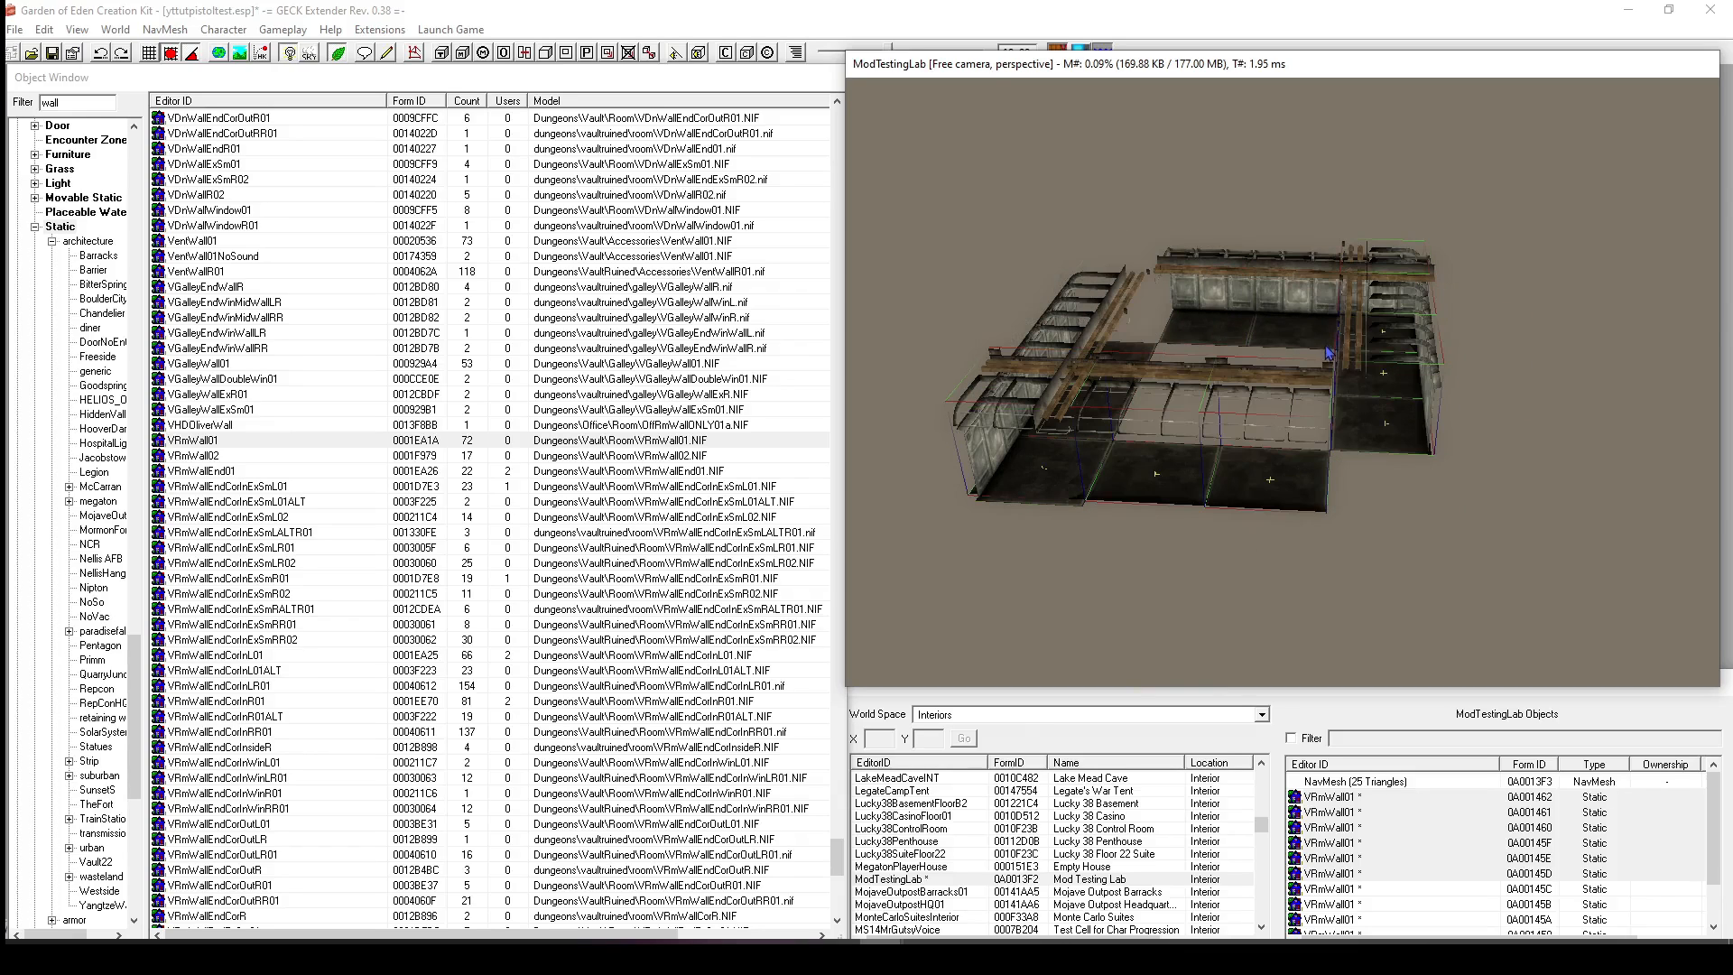
left_click_drag(1267, 461, 1441, 496)
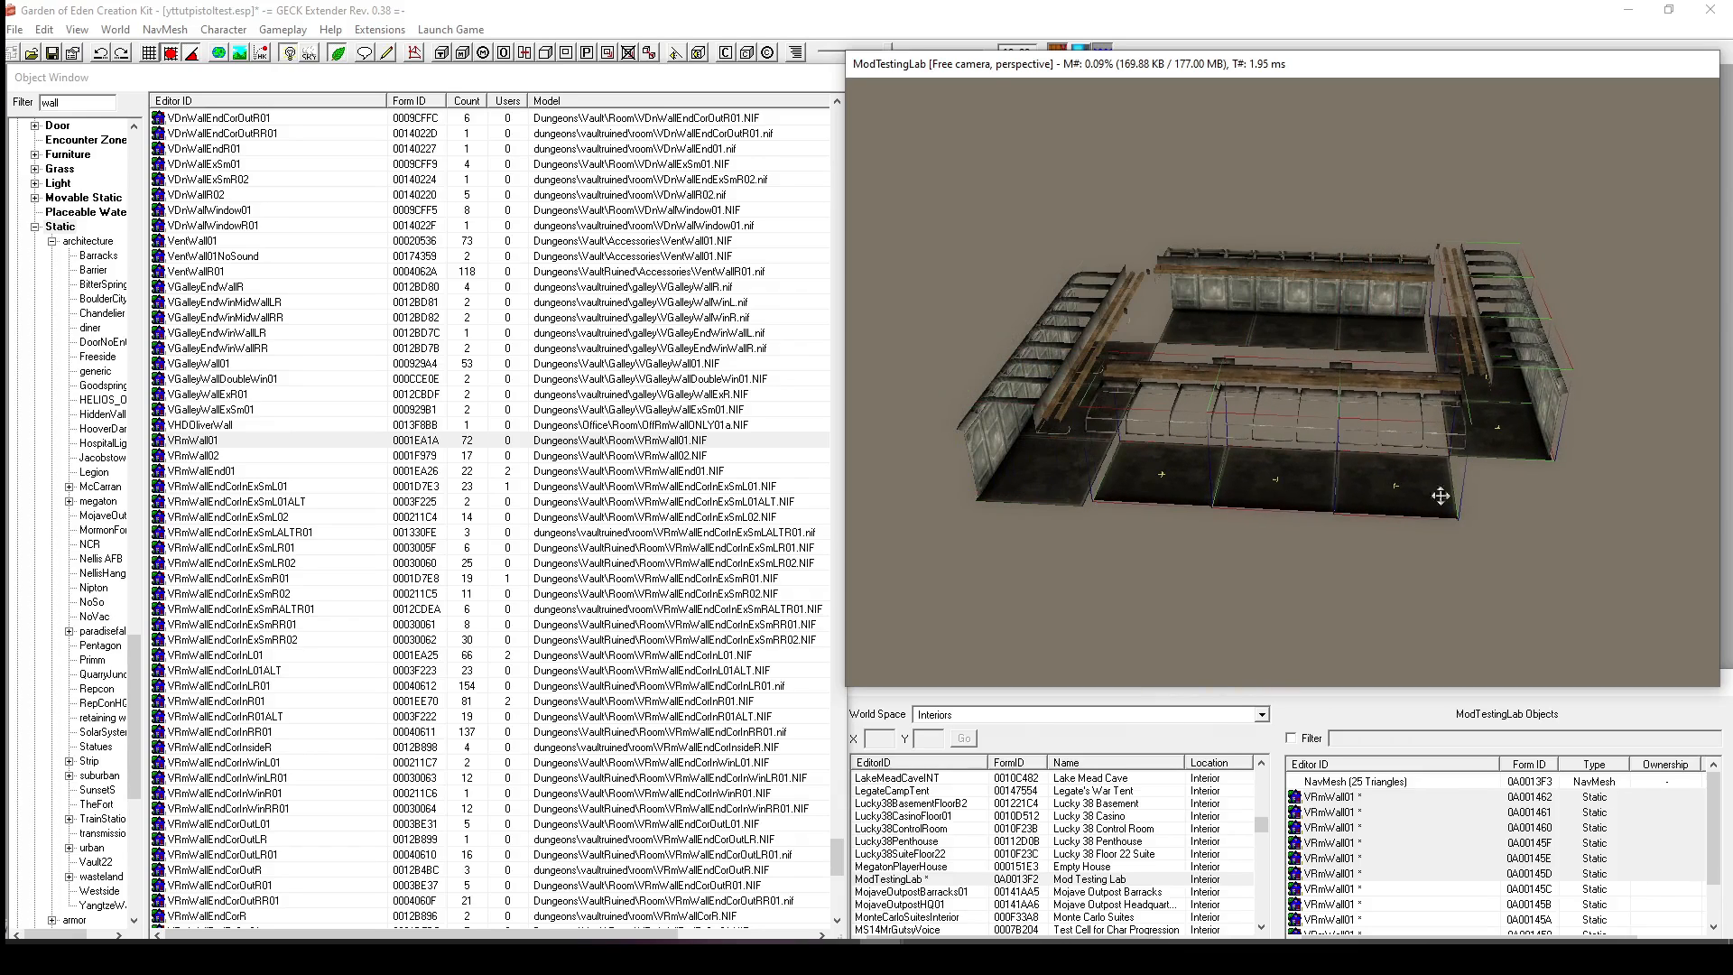
scroll(1206, 476, "up", 10)
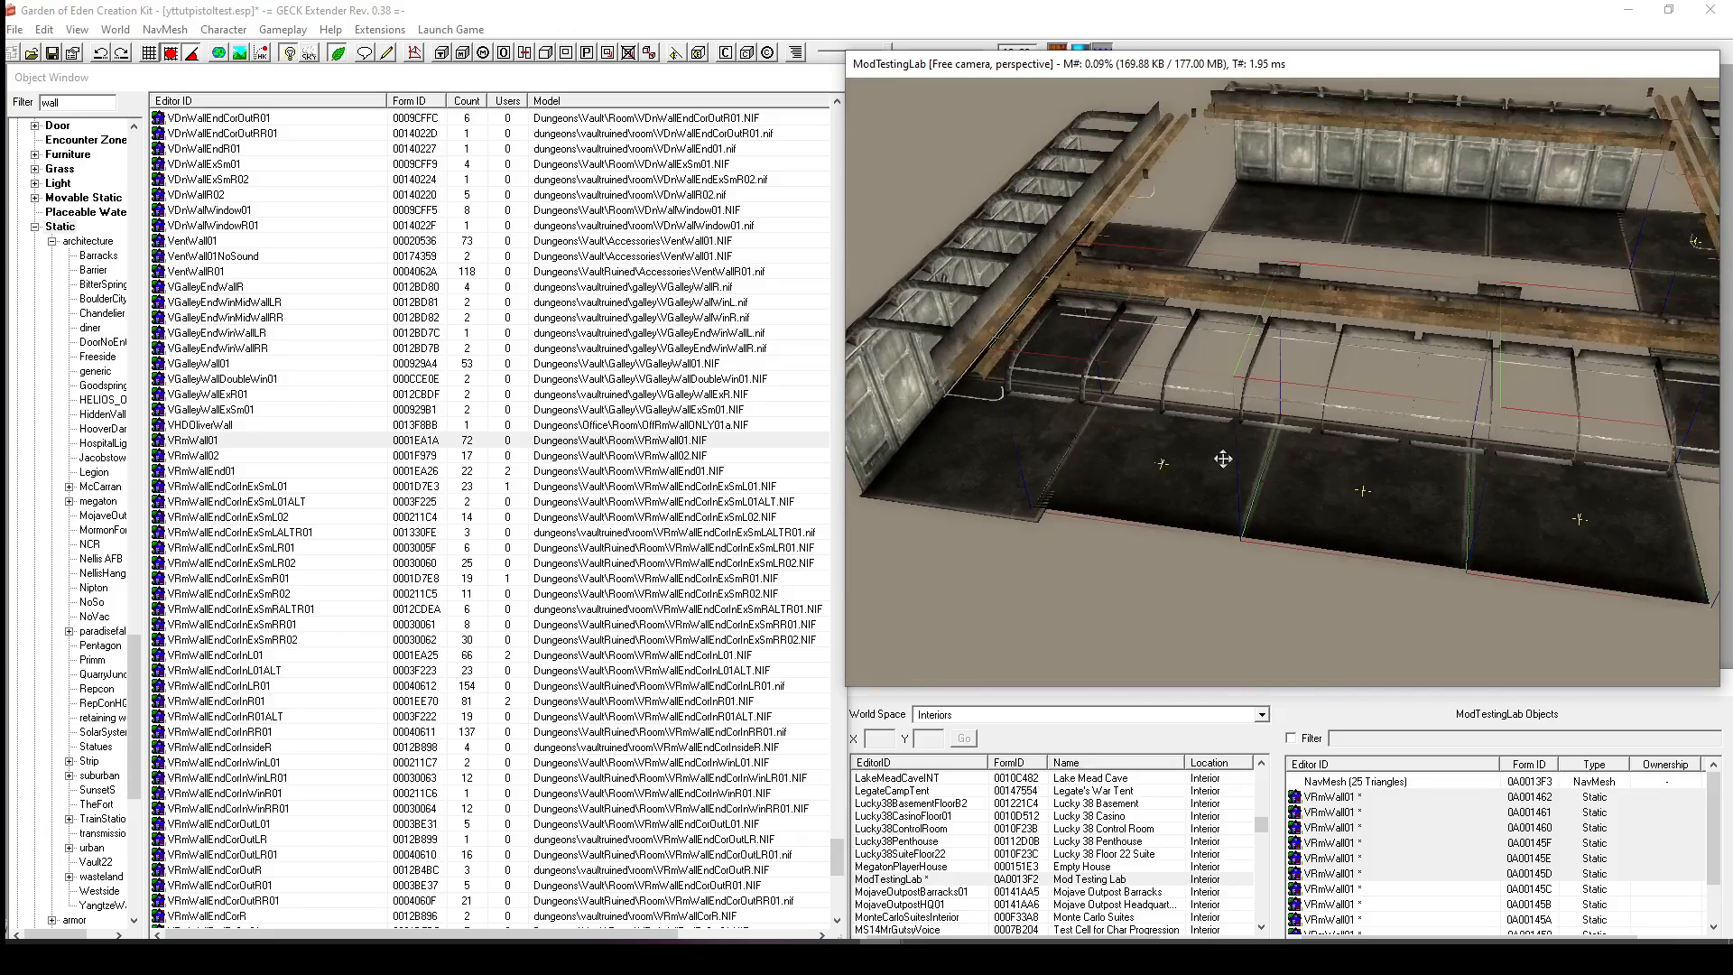
left_click_drag(1288, 437, 1344, 495)
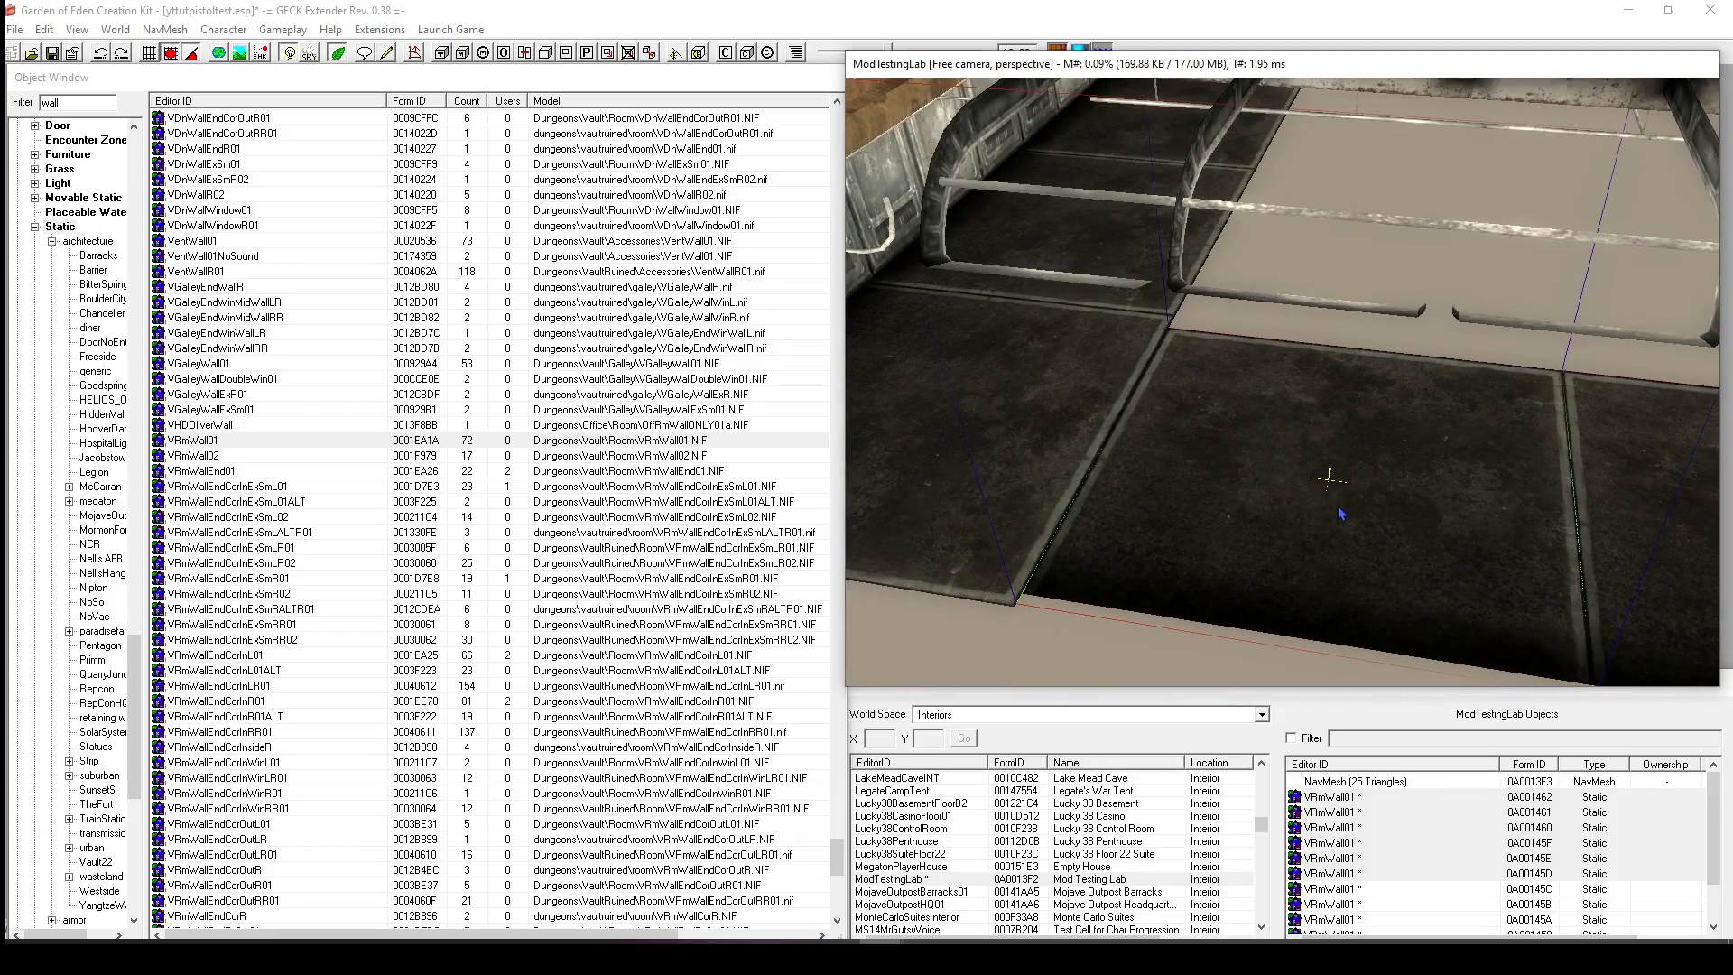
scroll(1342, 491, "up", 6)
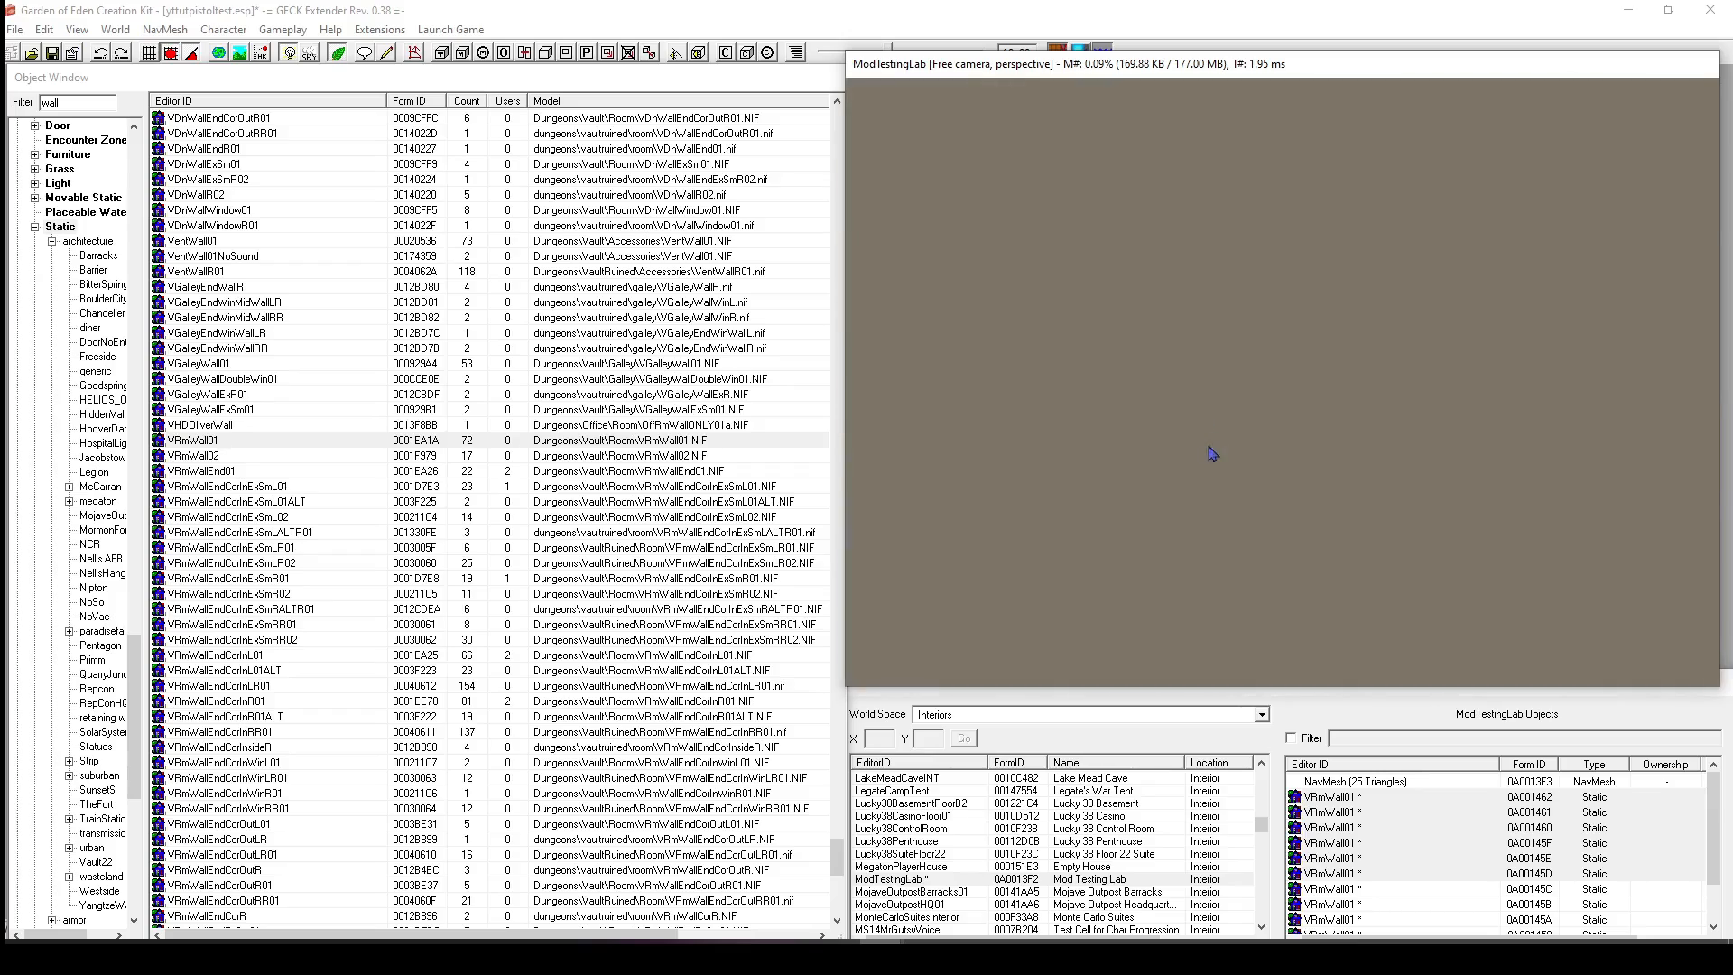
Align the duplicated rows so their floor corners meet the original rows' end corners, closing the square, and deselect them.
scroll(1213, 454, "down", 8)
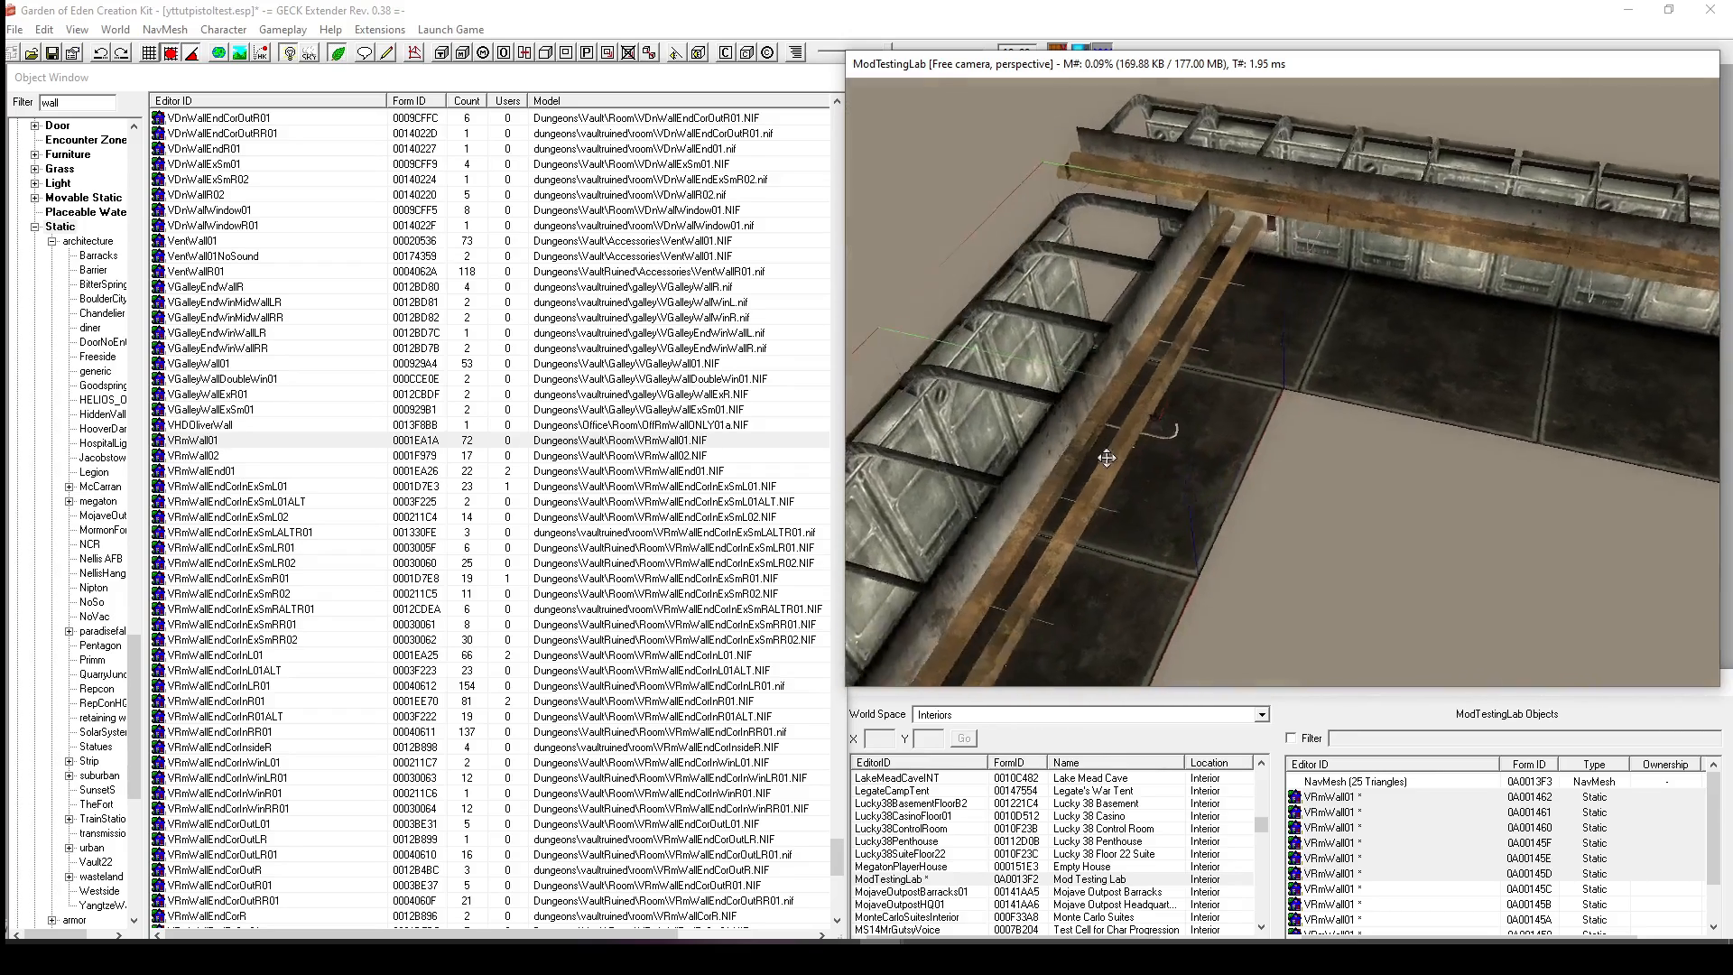
middle_click_drag(1107, 458, 1027, 470, "shift")
left_click_drag(1234, 424, 992, 253)
mouse_move(1085, 303)
left_mouse_down()
mouse_move(1111, 315)
mouse_move(1102, 300)
left_mouse_up()
middle_click_drag(1102, 300, 1254, 332, "shift")
scroll(1254, 331, "down", 5)
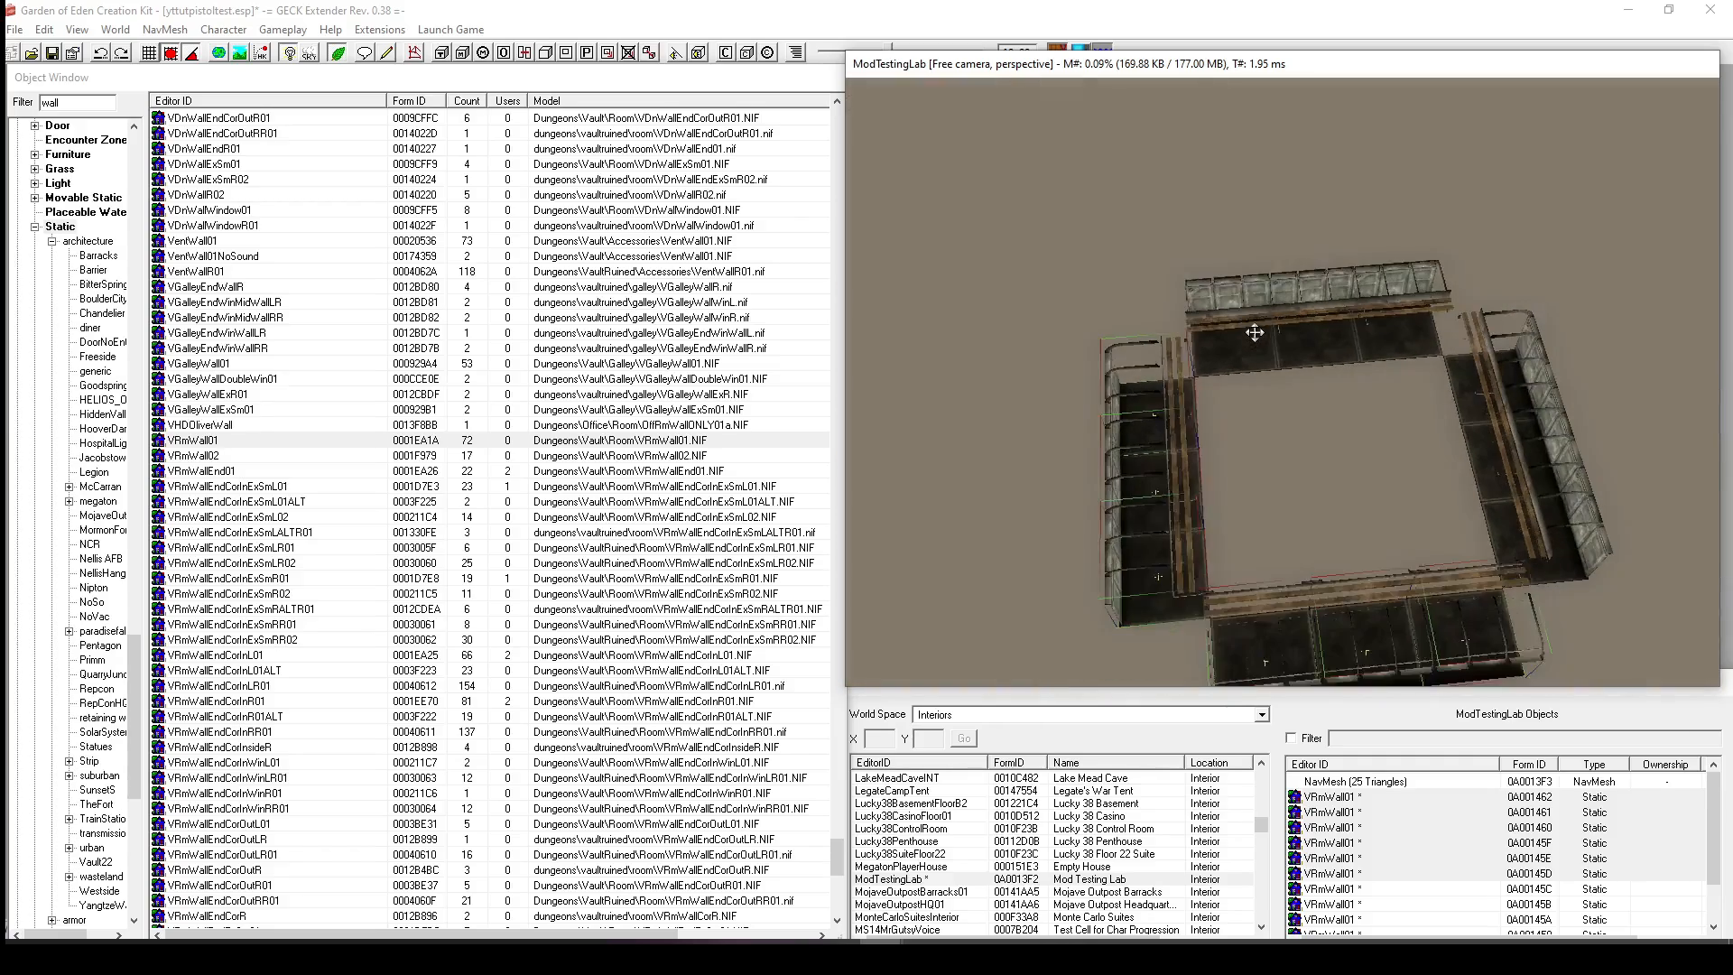
left_click(1308, 417)
Add a VRmWallEndCorInL01 piece from the object list to an open corner of the square room.
middle_click_drag(1308, 417, 1395, 304, "shift")
scroll(1282, 359, "up", 3)
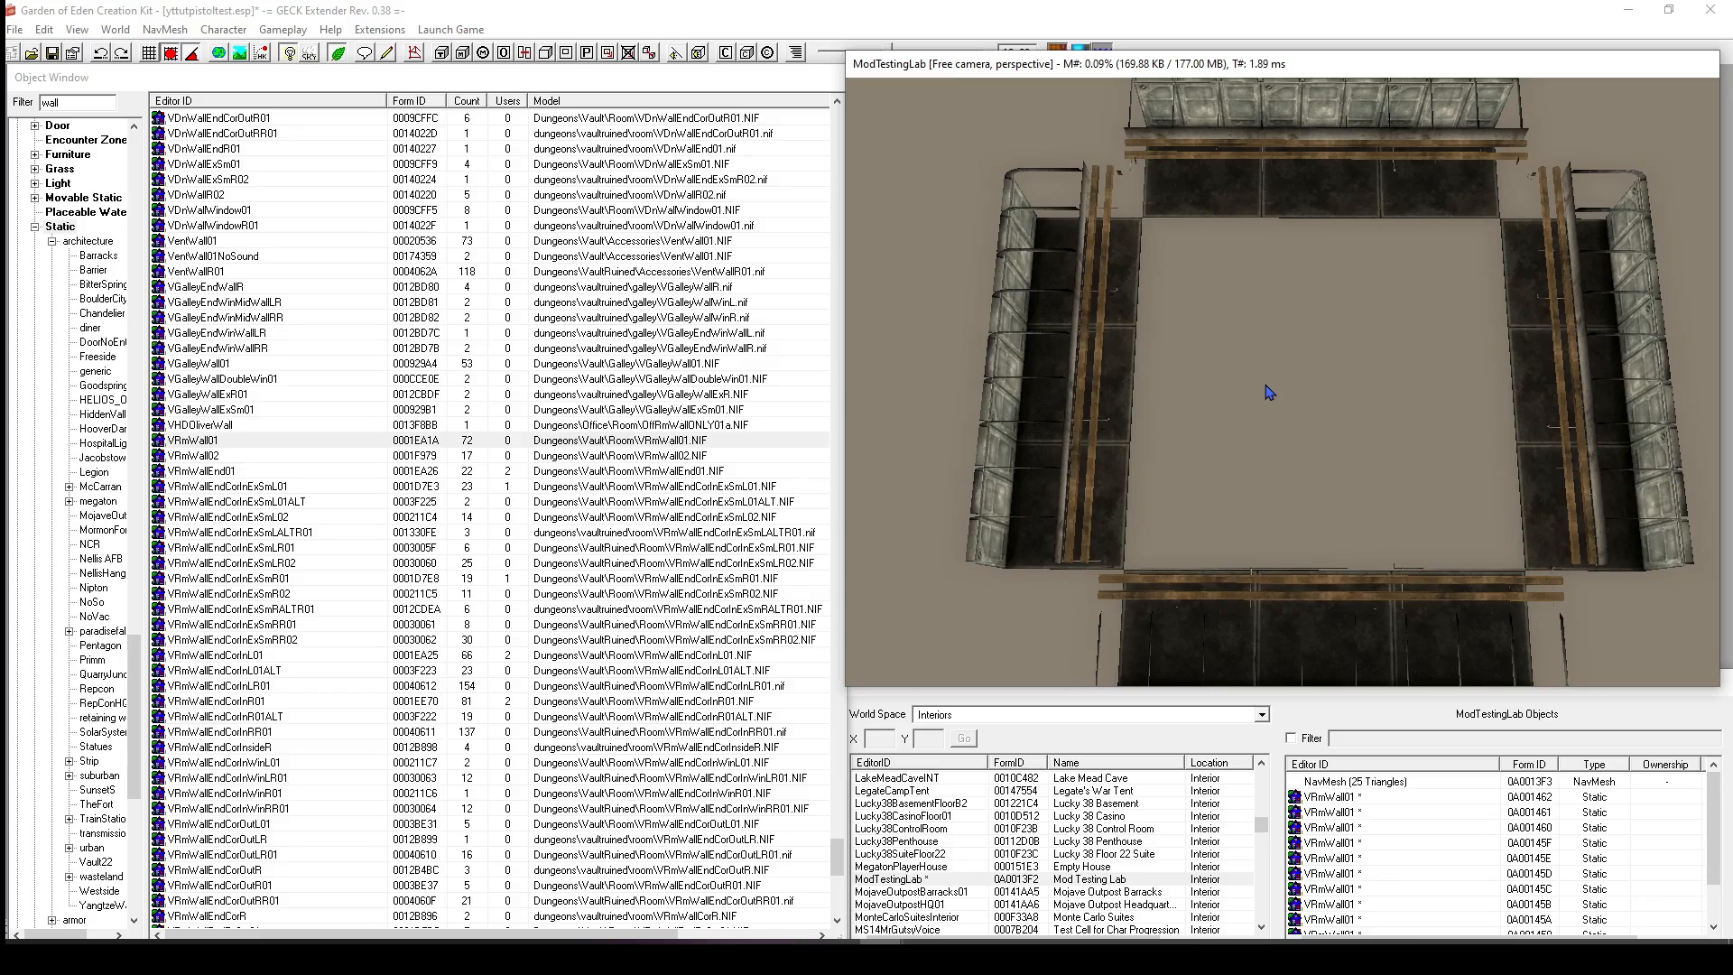
scroll(1262, 398, "up", 5)
scroll(1261, 398, "down", 5)
scroll(1255, 384, "up", 4)
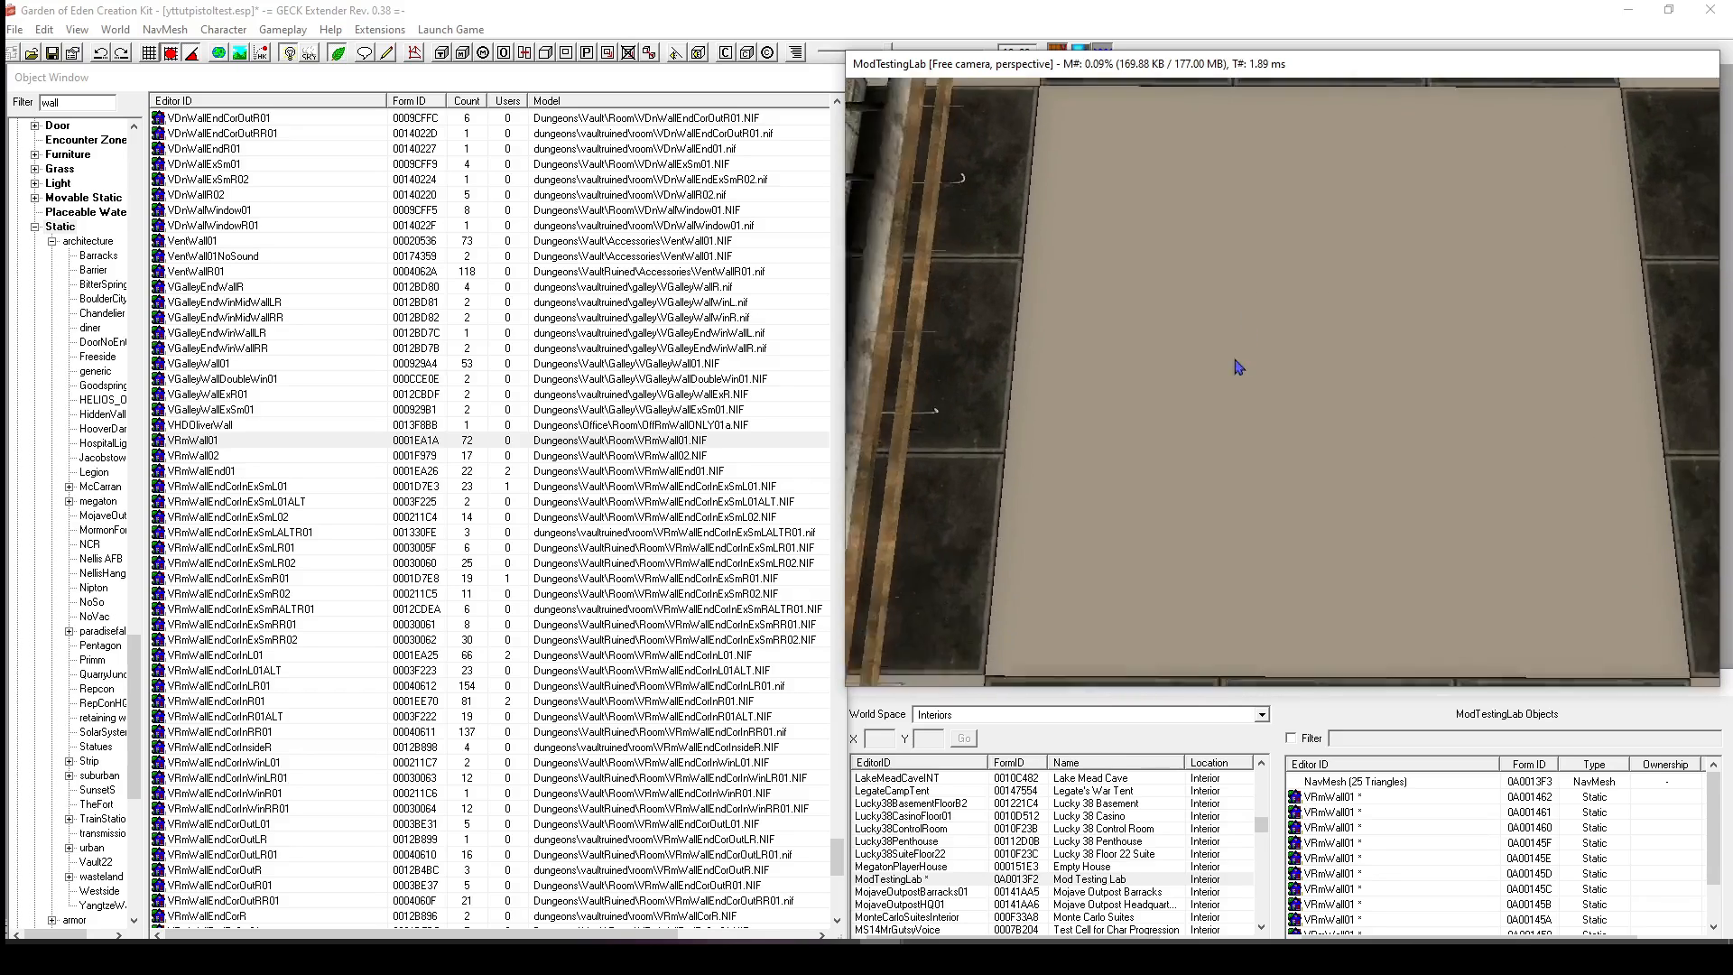
middle_click_drag(1239, 367, 1162, 383)
scroll(1196, 411, "up", 4)
left_click(669, 440)
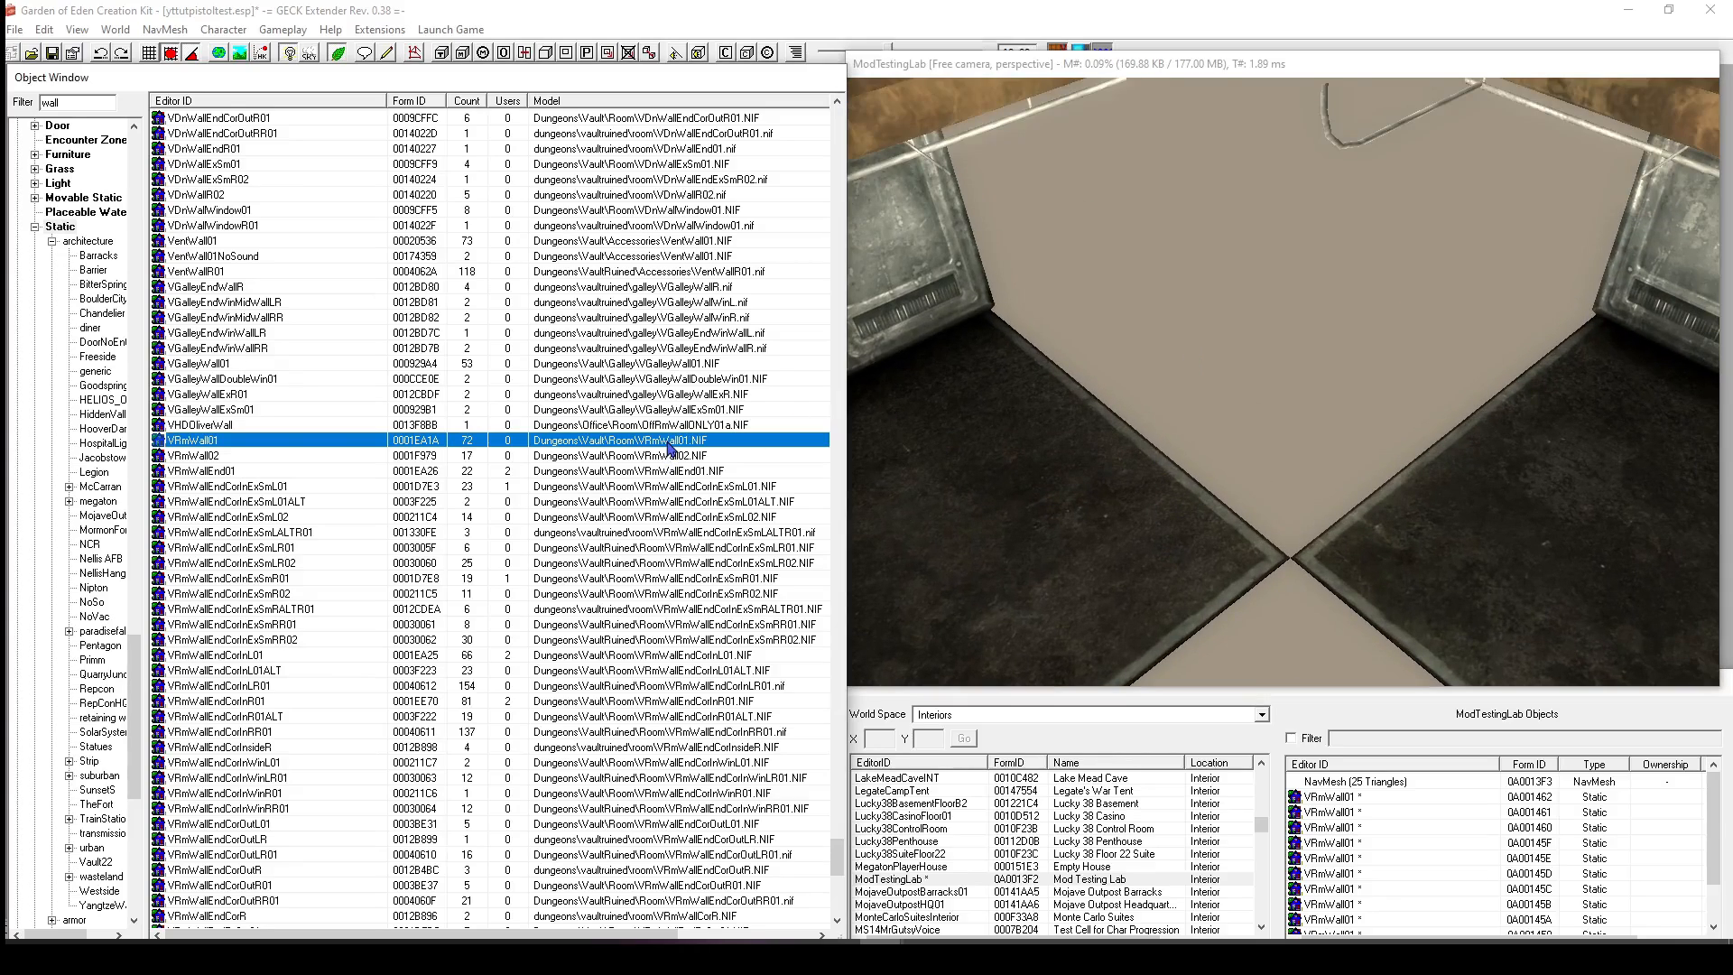
left_click(443, 445)
left_click(178, 658)
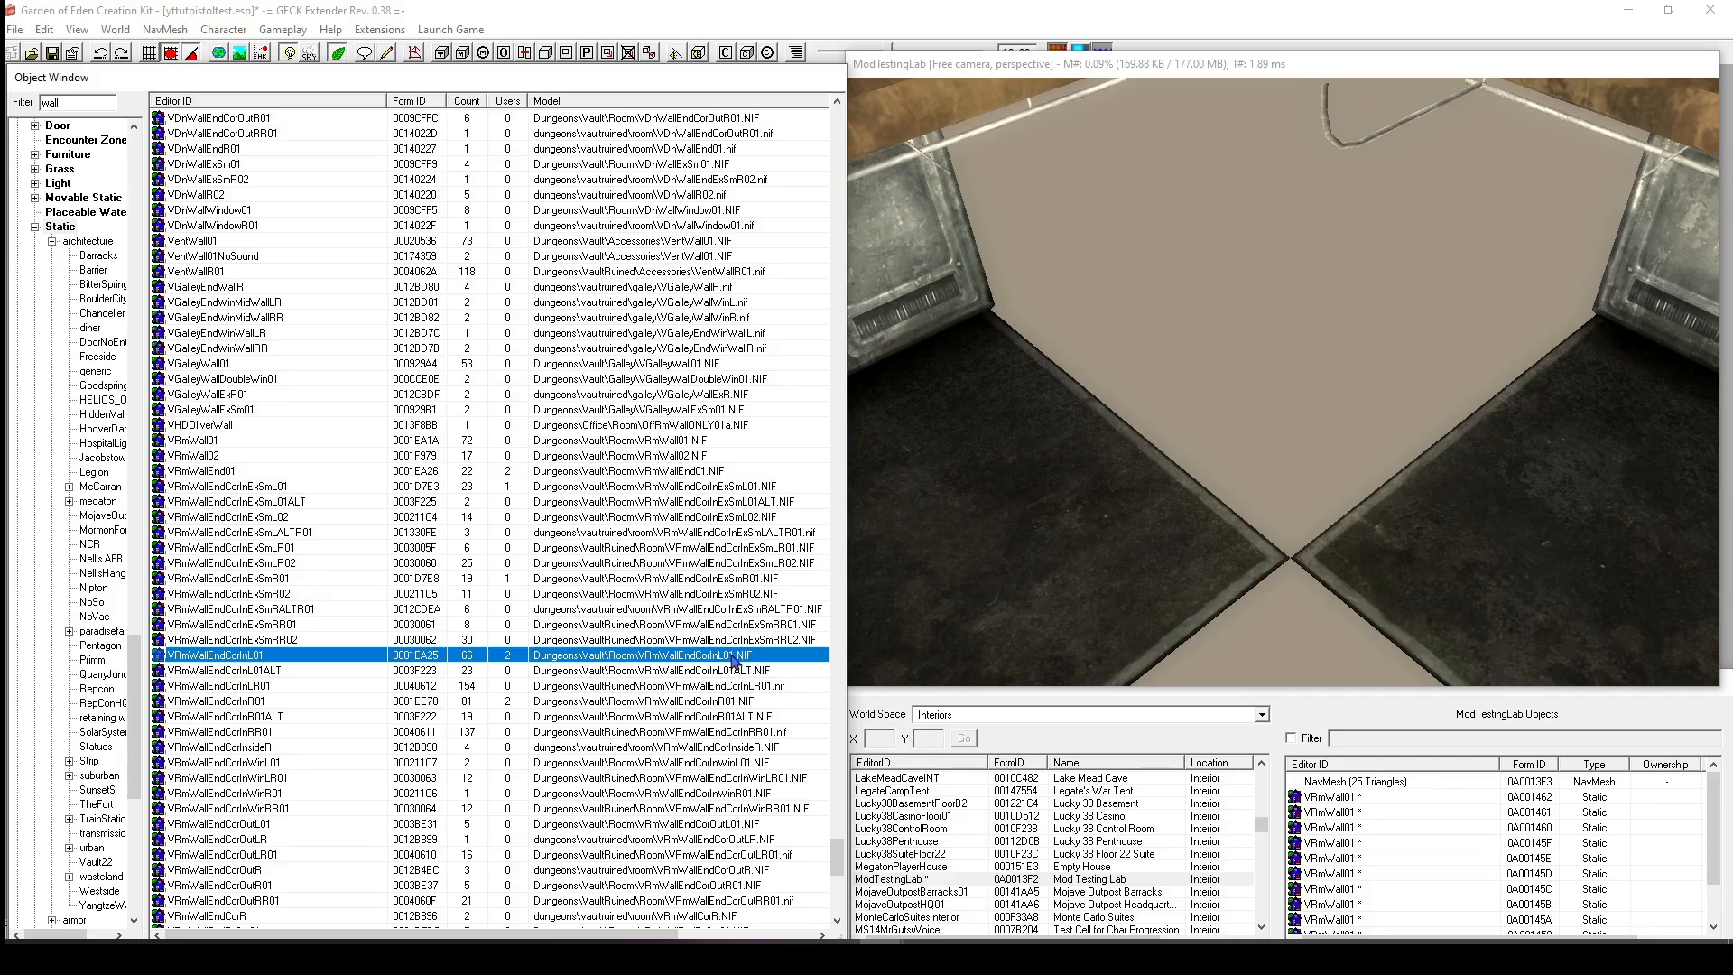
left_click_drag(1142, 442, 1246, 395)
Try to line up the VRmWallEndCorInL01 piece's floor with the two wall rows meeting at the open corner.
key("shift")
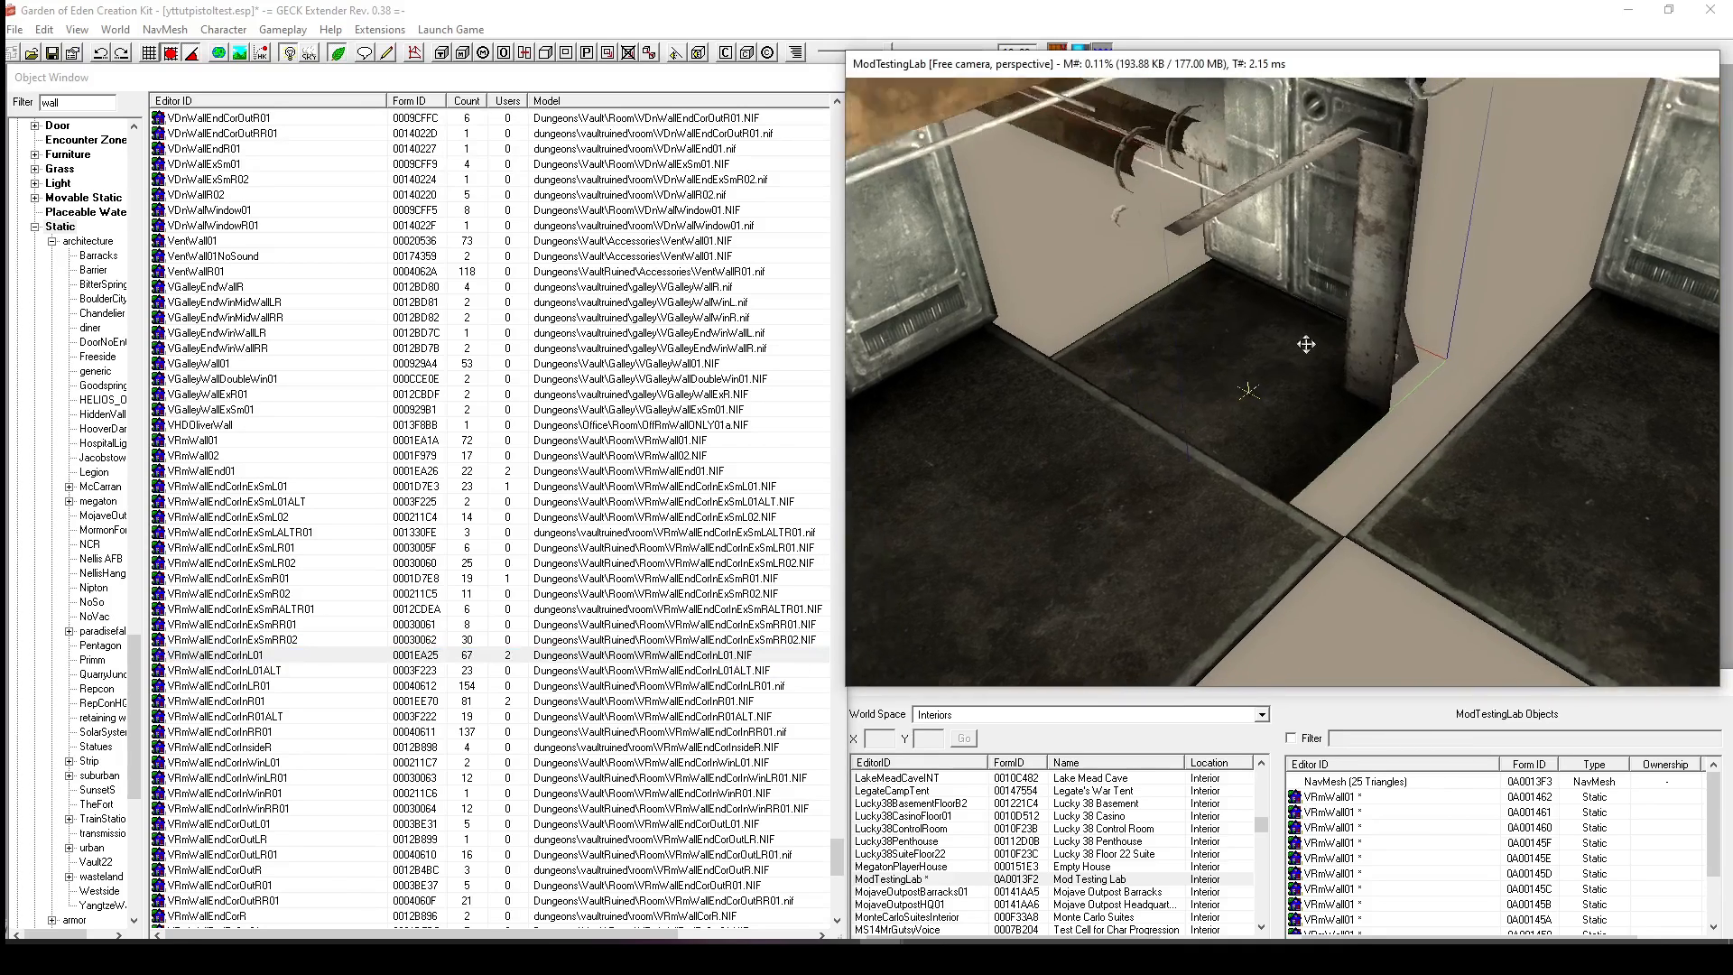
left_click_drag(1381, 330, 1417, 125)
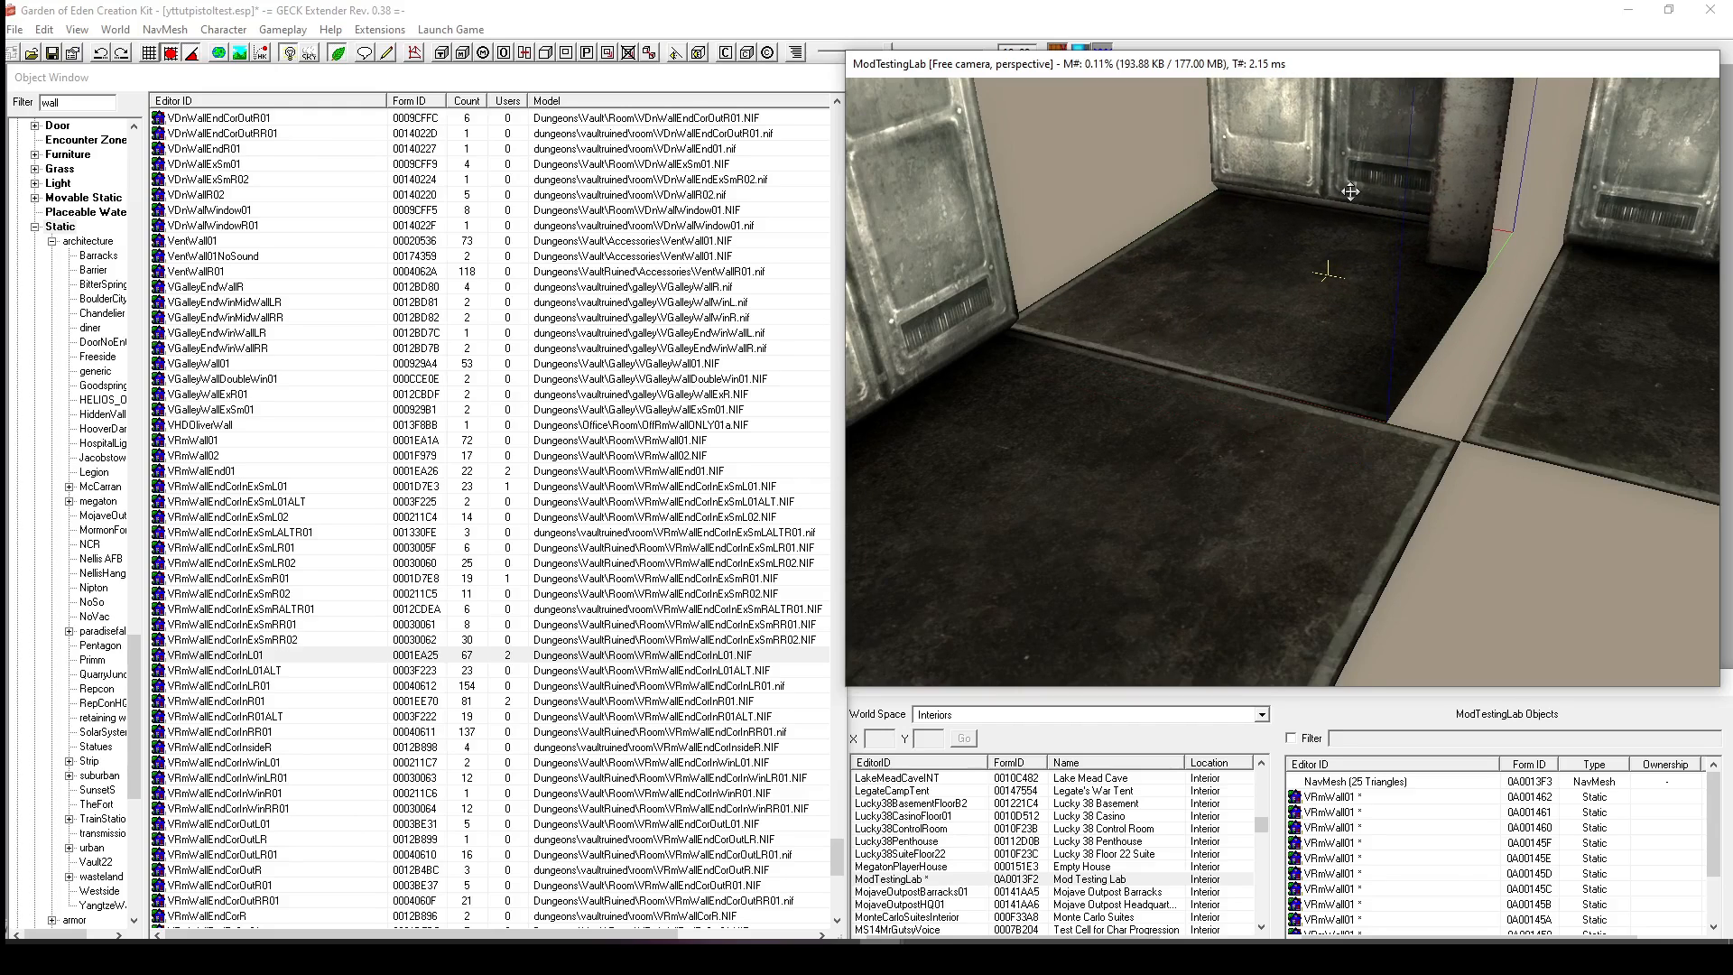
key("shift")
left_click_drag(1258, 319, 1260, 371)
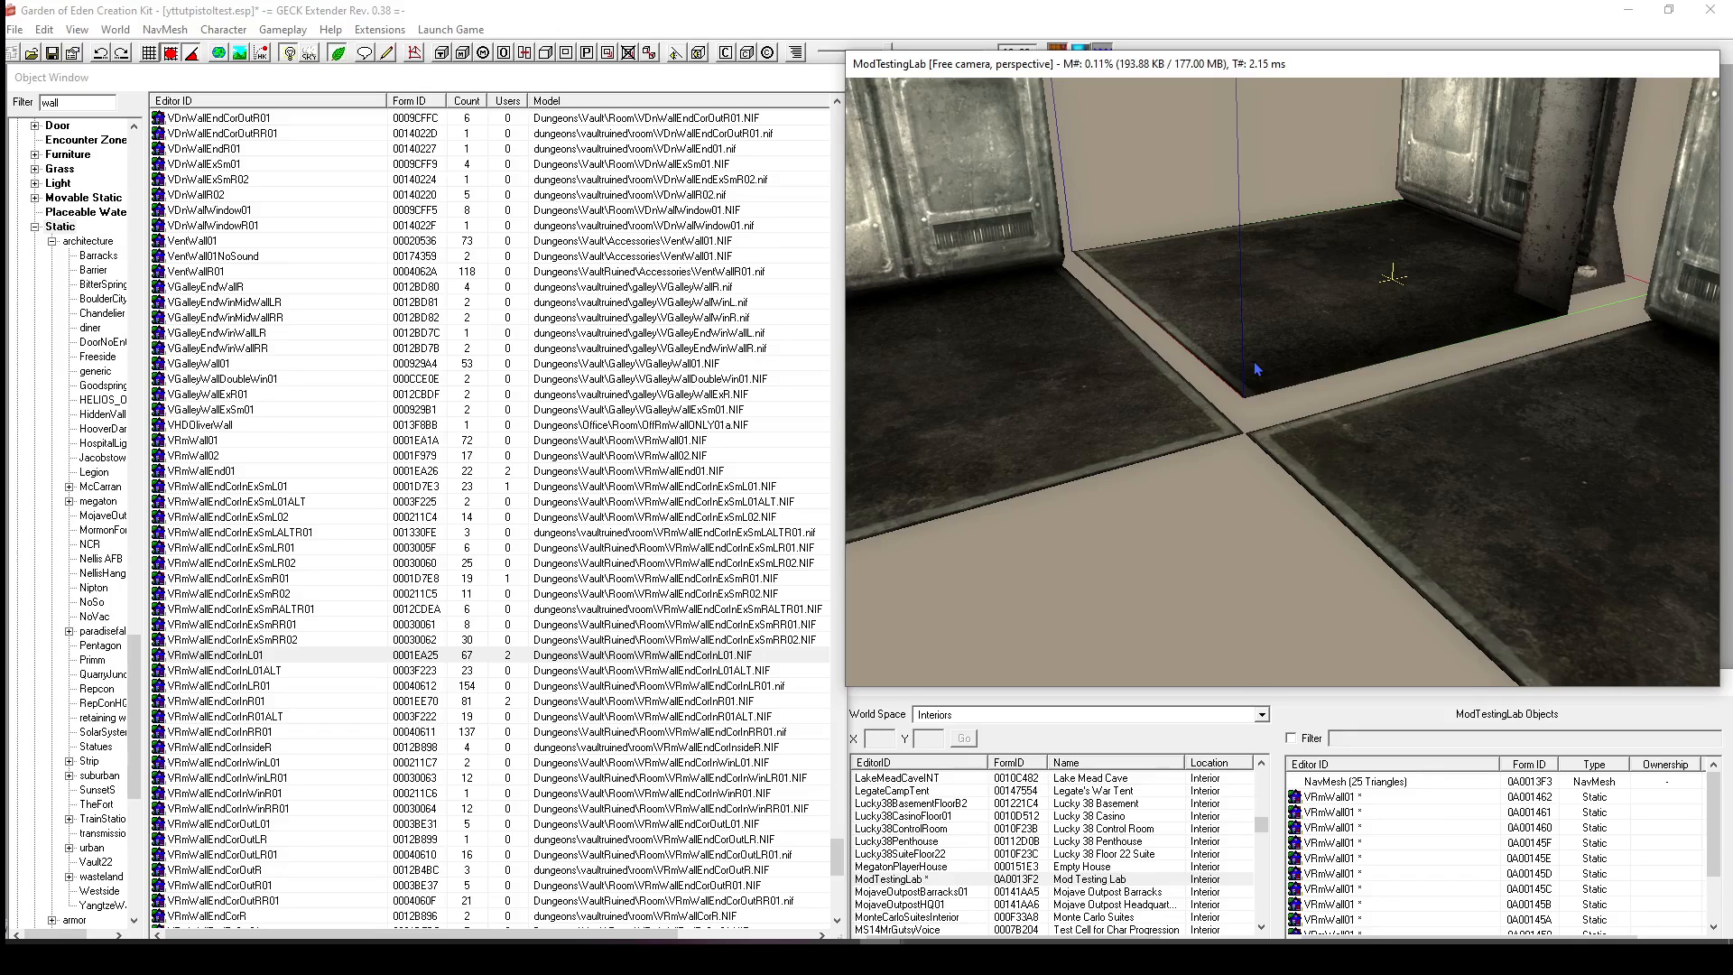
left_click_drag(1258, 370, 1349, 492)
middle_click_drag(1349, 492, 1298, 378, "shift")
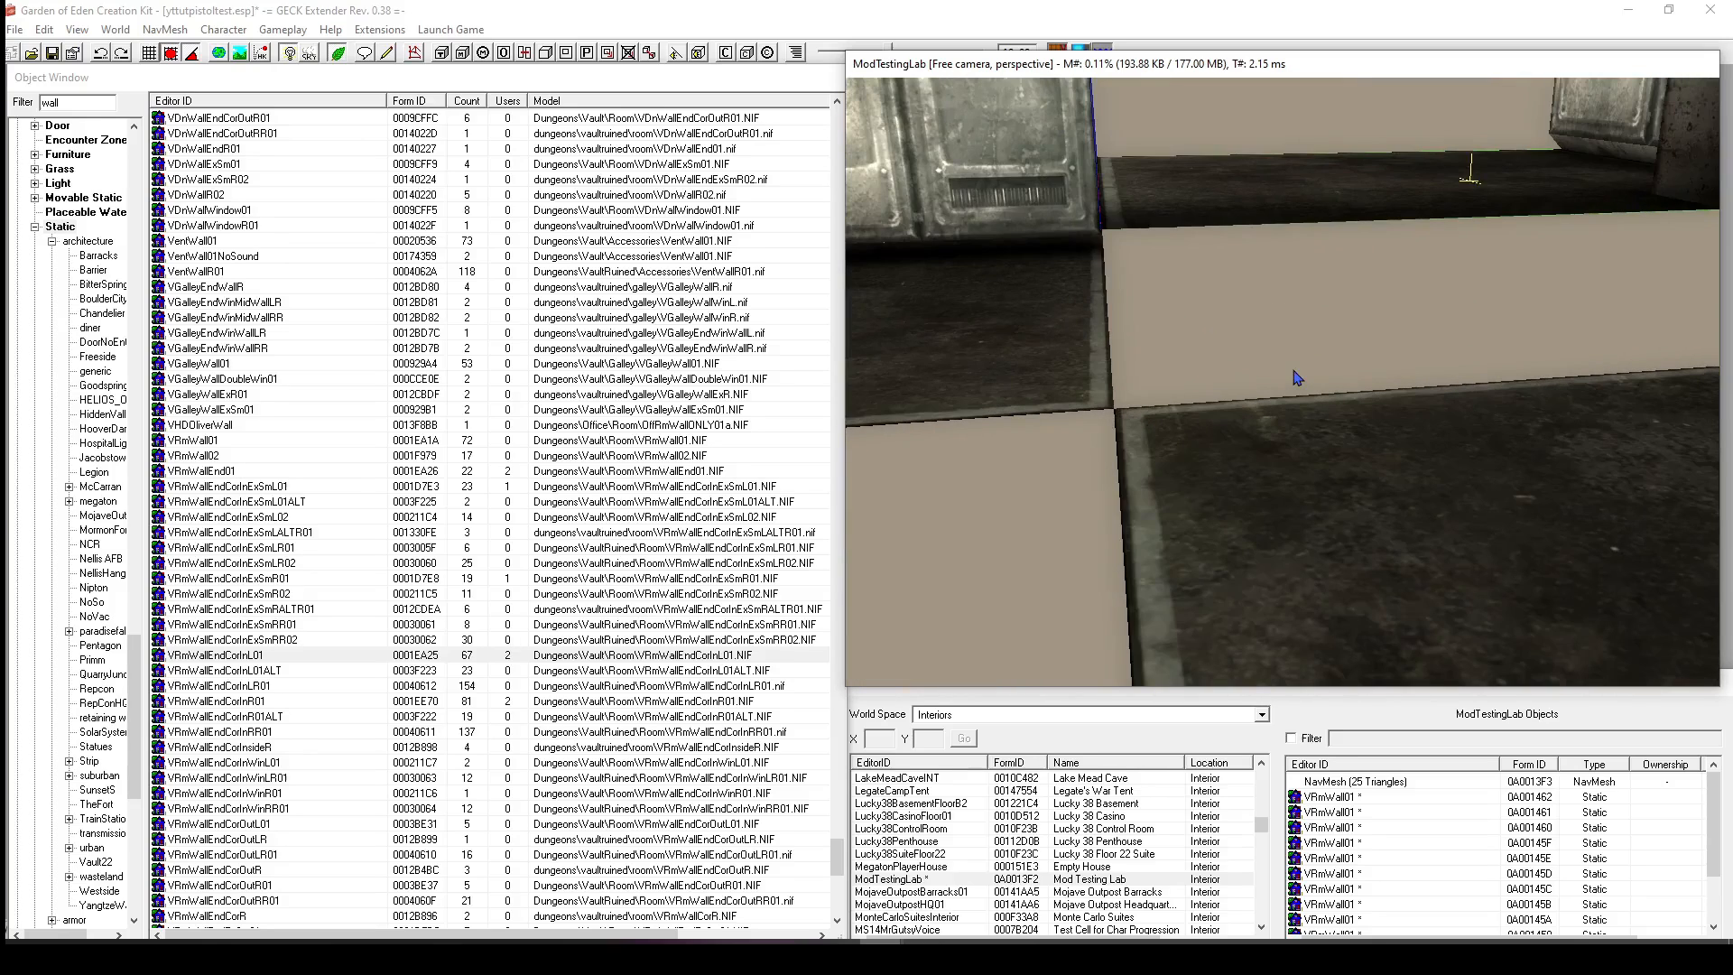
Check how the corner piece's walls meet the adjoining panels, move the piece out of the corner, and deselect it.
middle_click_drag(1254, 231, 1079, 359, "shift")
scroll(1192, 297, "up", 4)
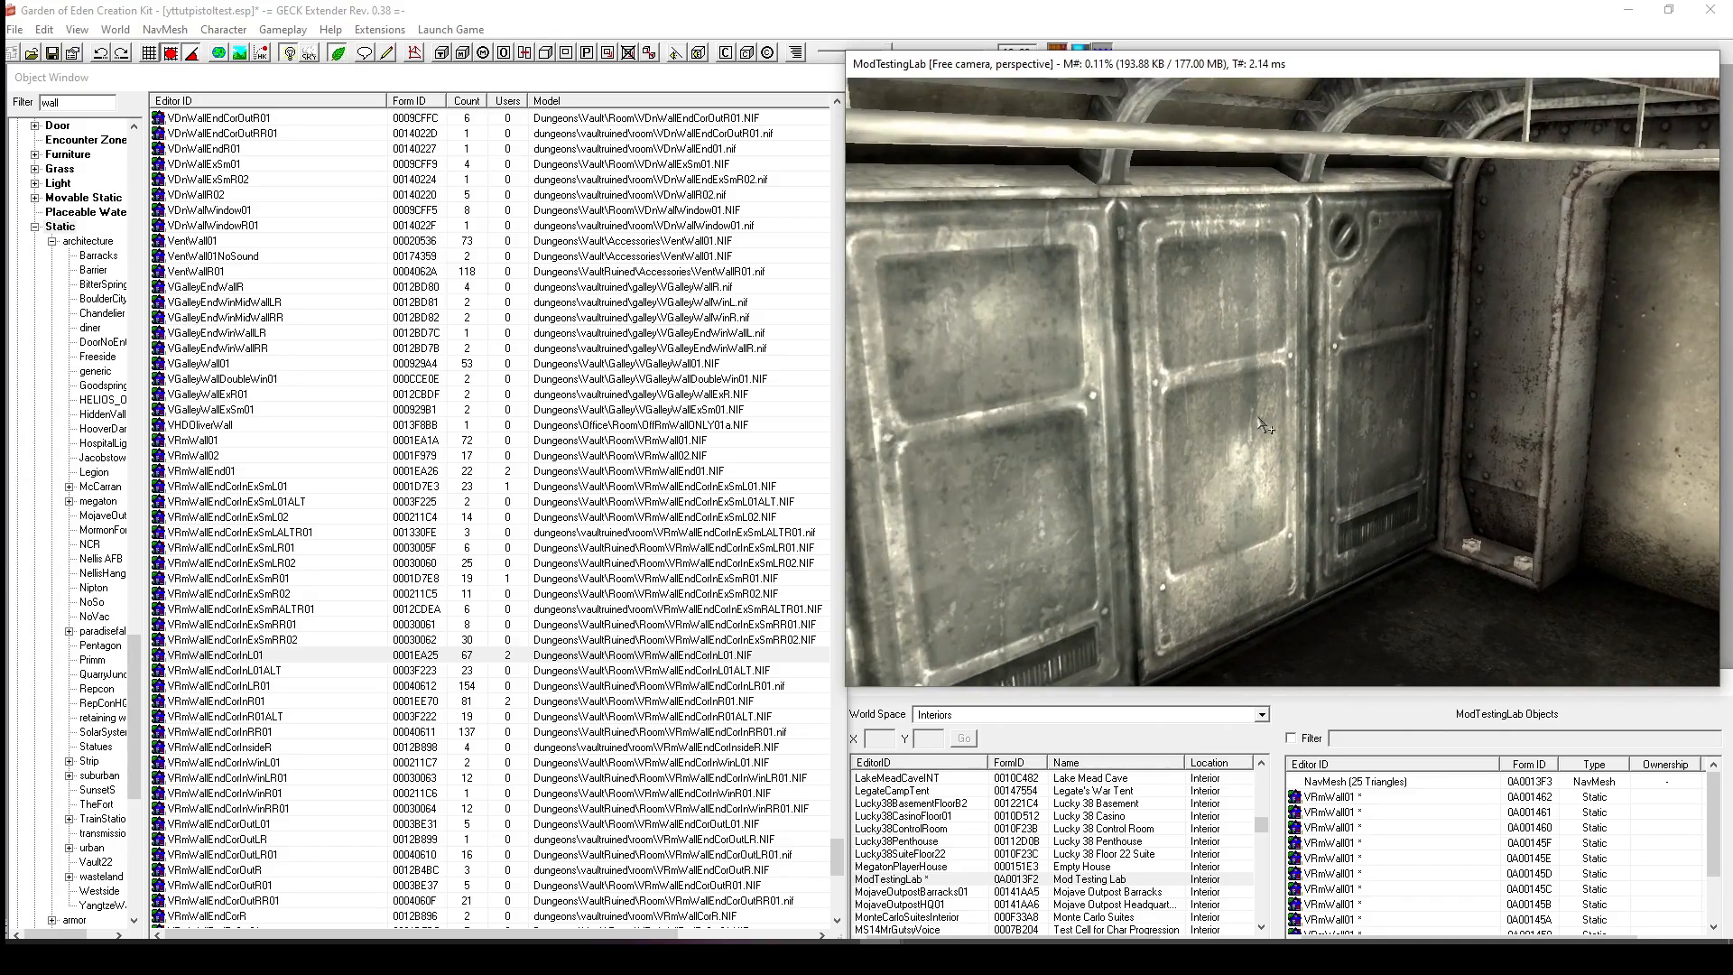
middle_click_drag(1263, 423, 1432, 421, "shift")
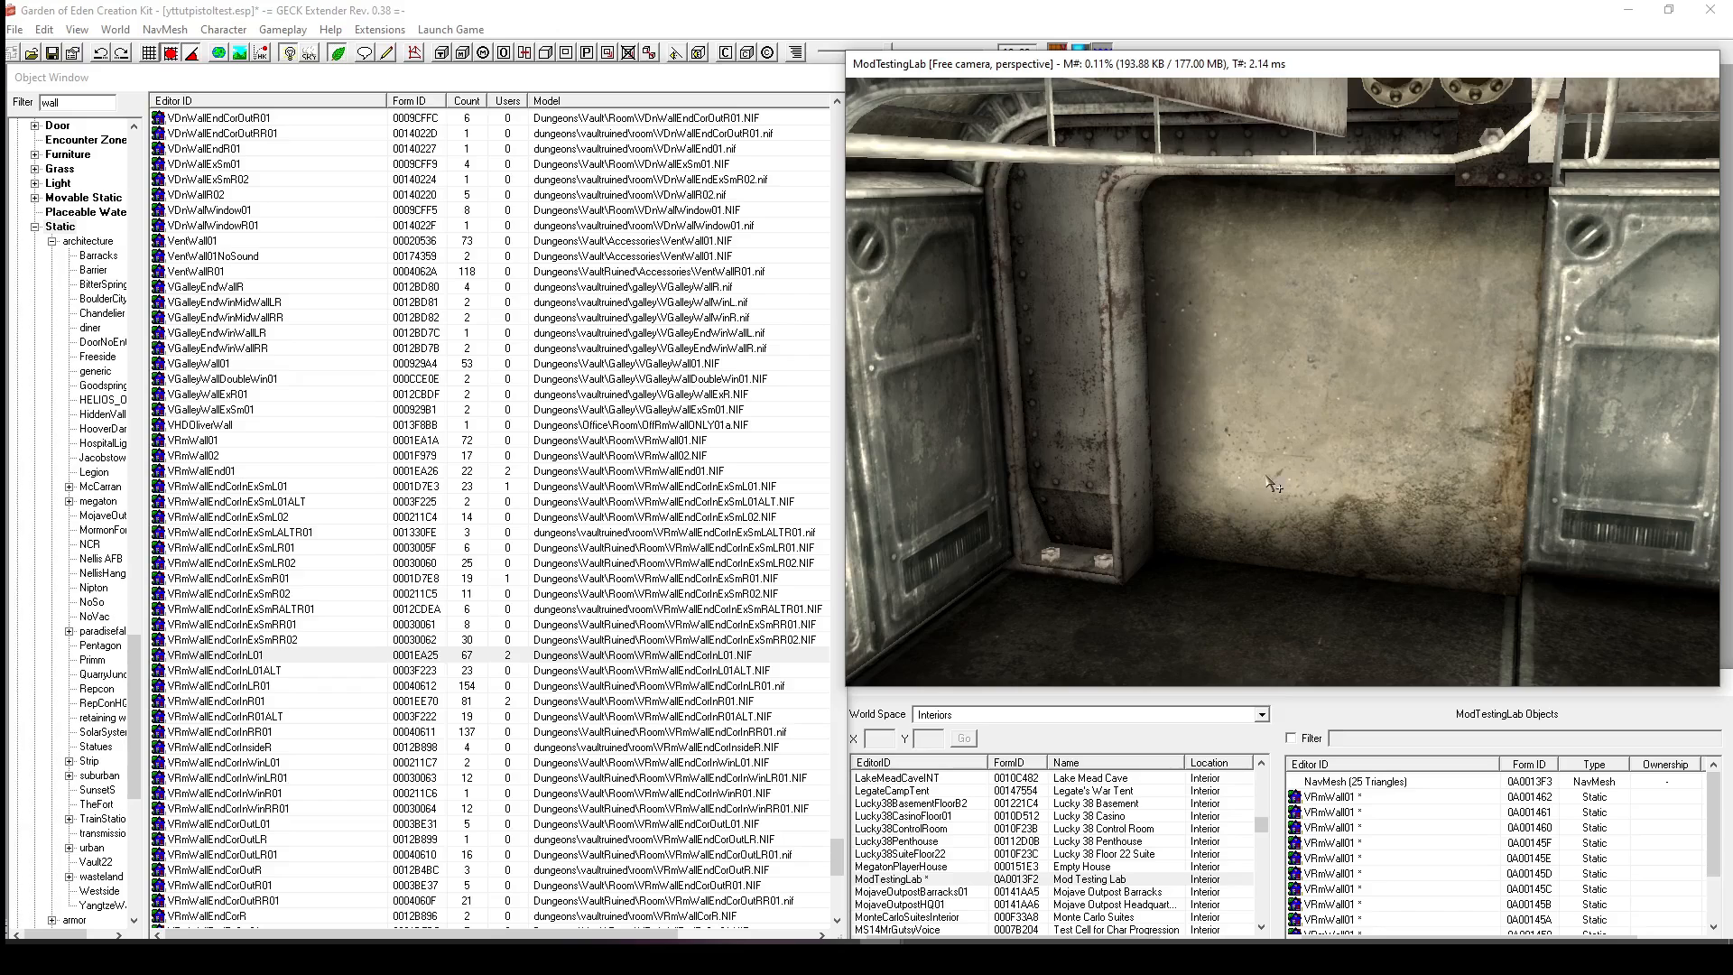
left_click_drag(1273, 486, 1273, 485)
scroll(1272, 485, "down", 5)
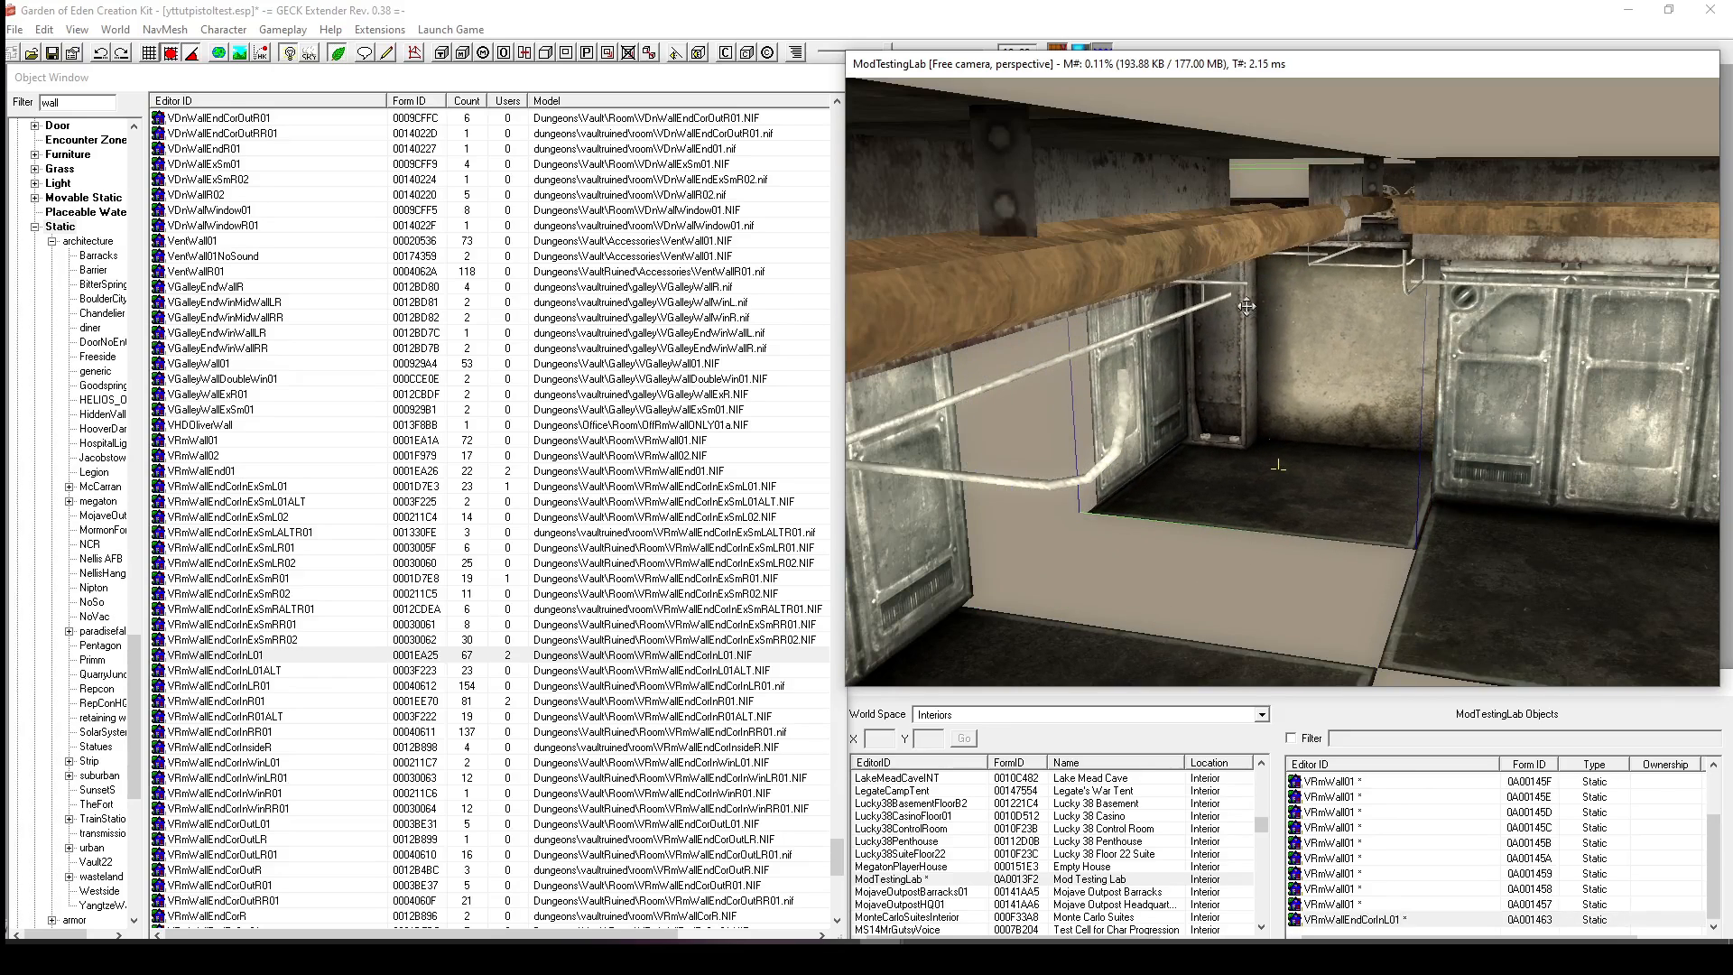
left_click_drag(1247, 307, 1214, 264)
left_click_drag(1282, 449, 1205, 443)
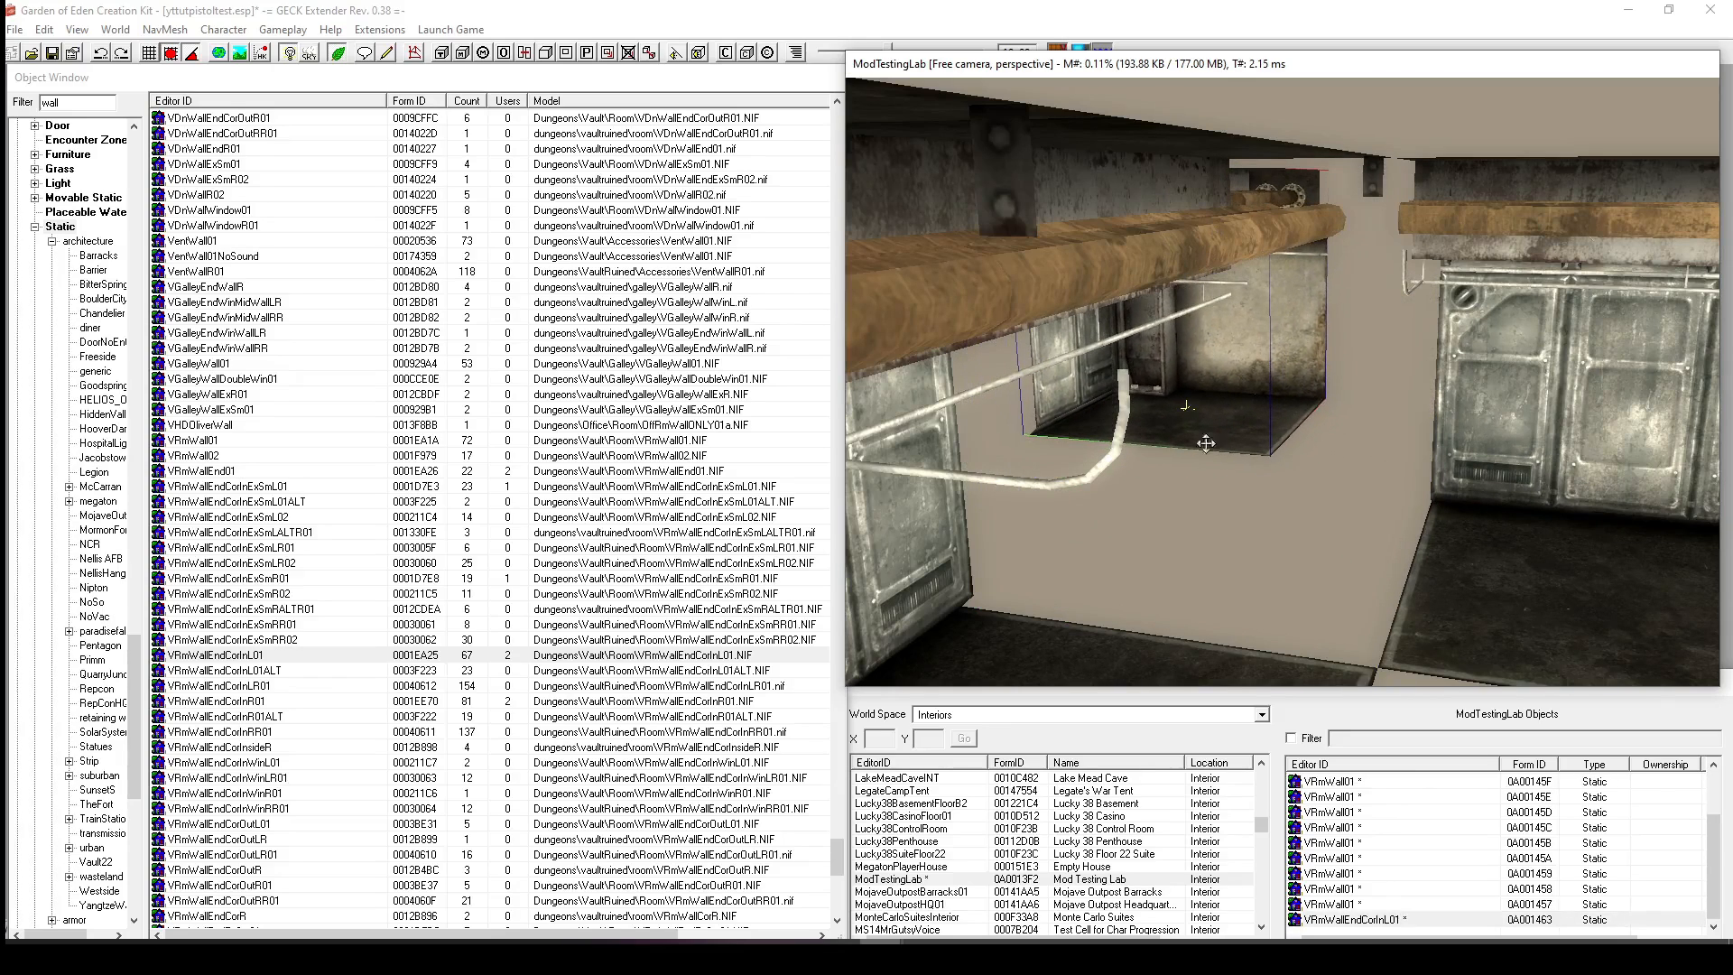
left_click(1086, 545)
Add a VRmWallEndCorInR01 piece to the emptied corner and fit its floor against the two adjoining wall rows.
left_click(460, 655)
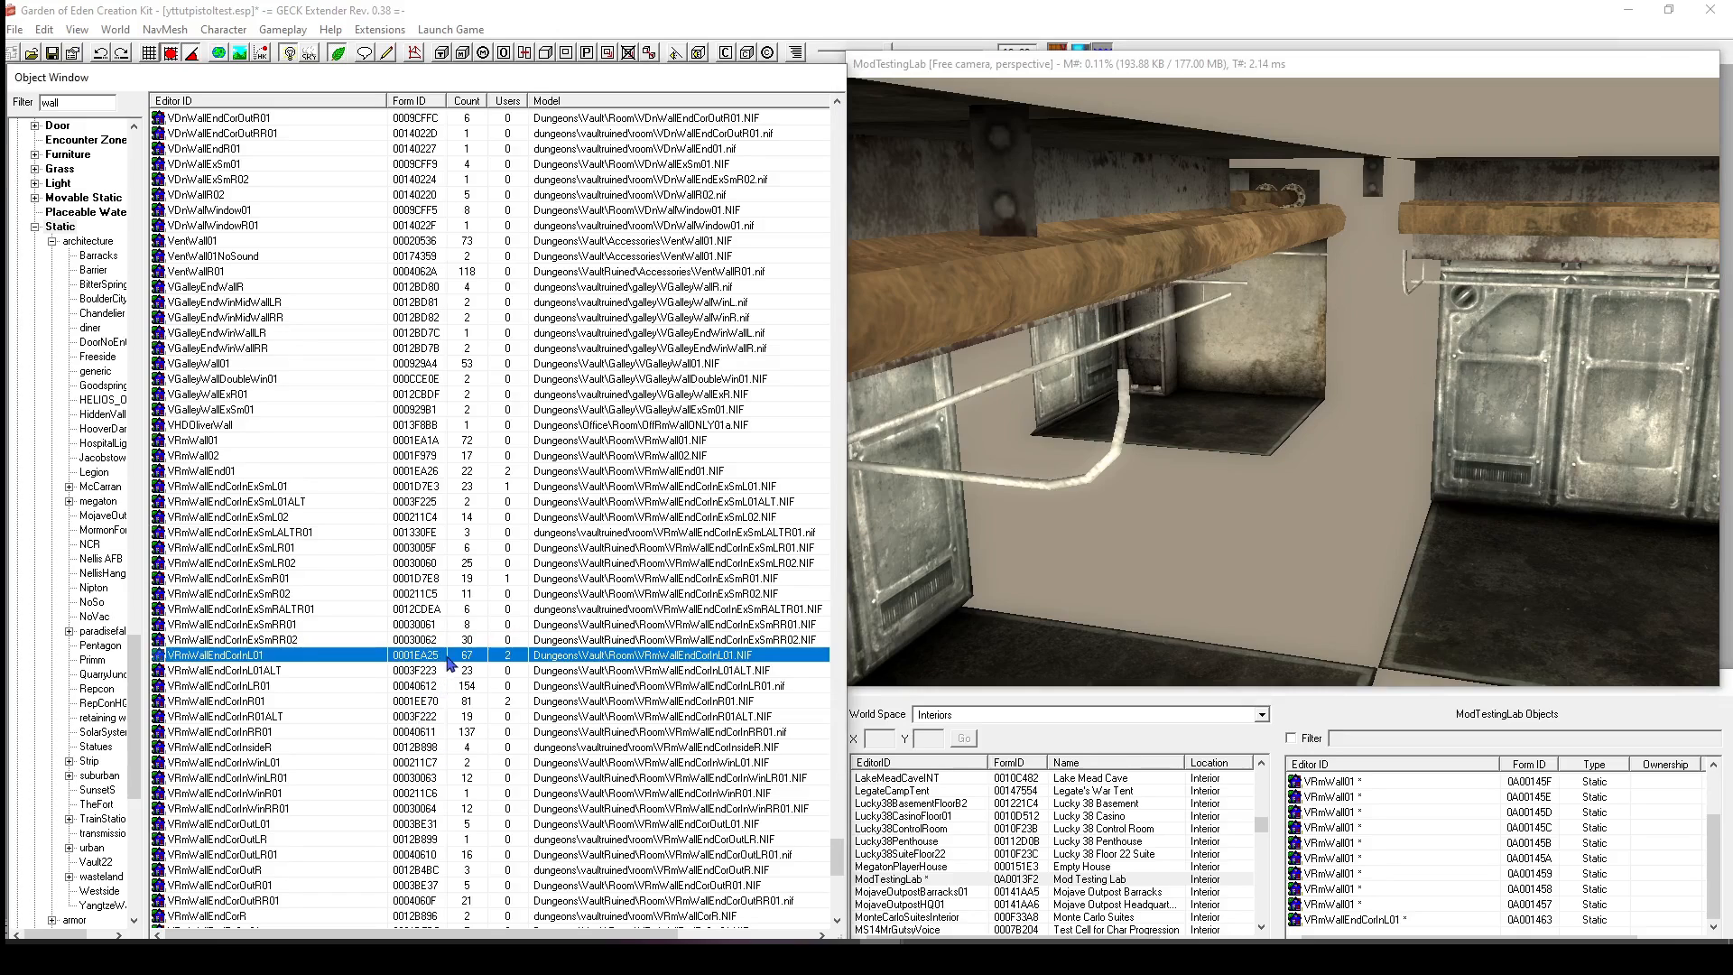
left_click(390, 702)
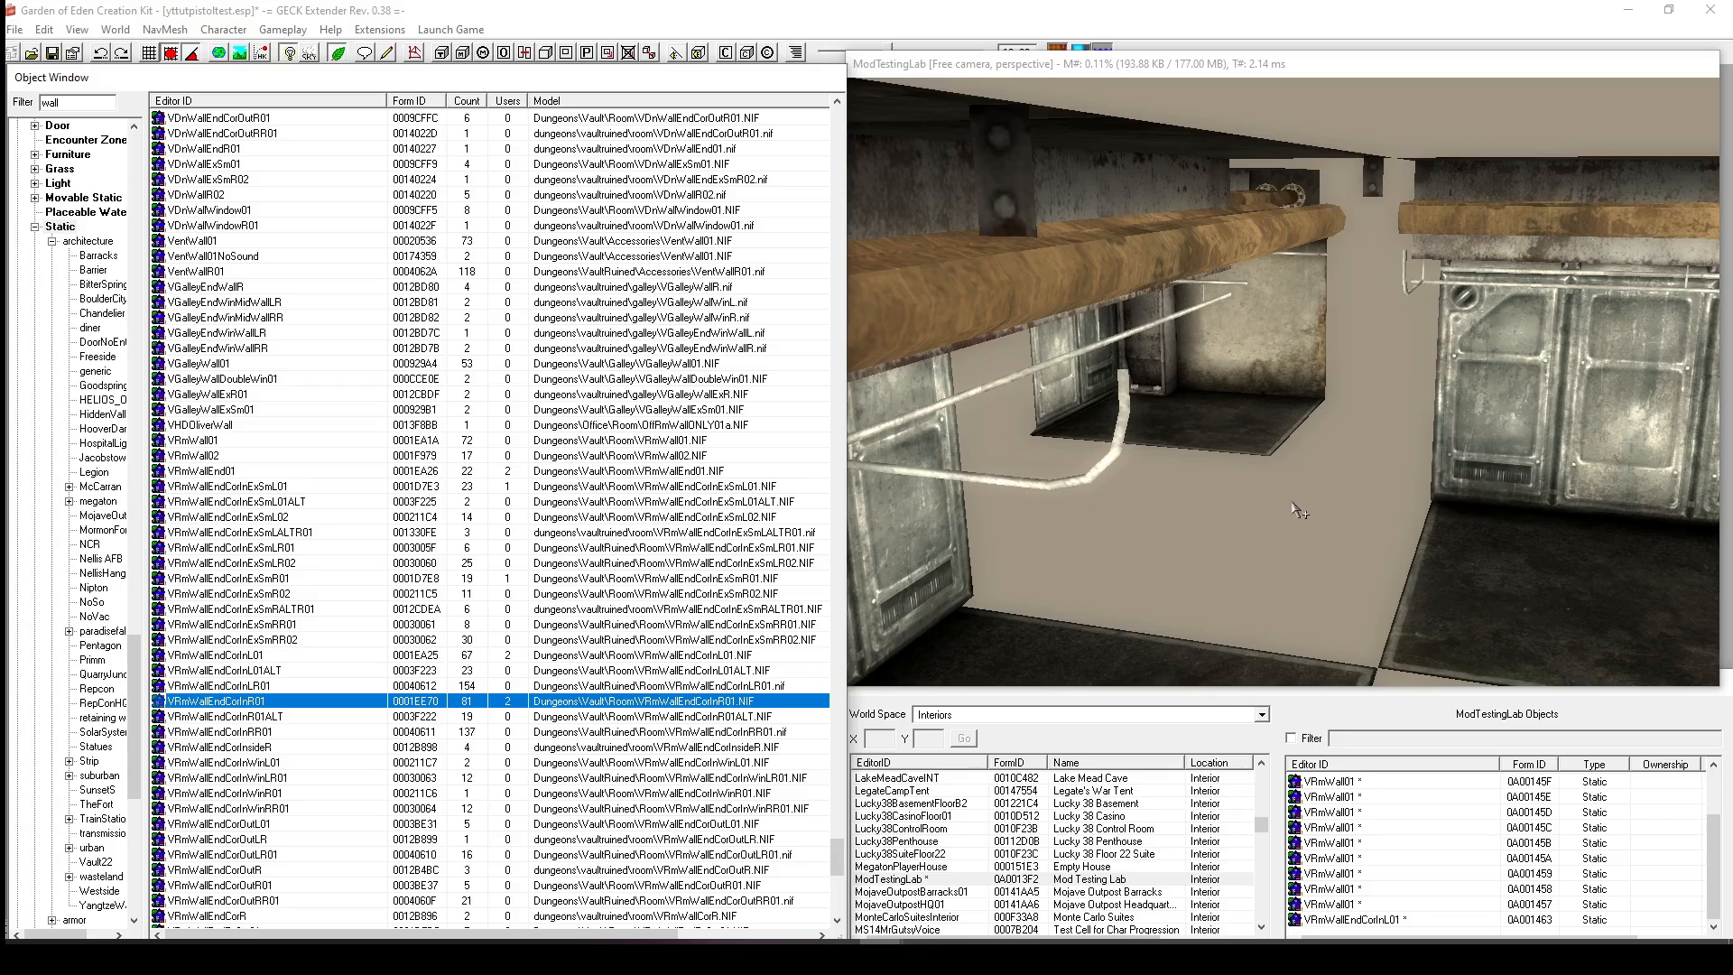
left_click_drag(1293, 502, 1292, 504)
middle_click_drag(1292, 504, 1172, 497, "shift")
left_click_drag(1199, 535, 1192, 479)
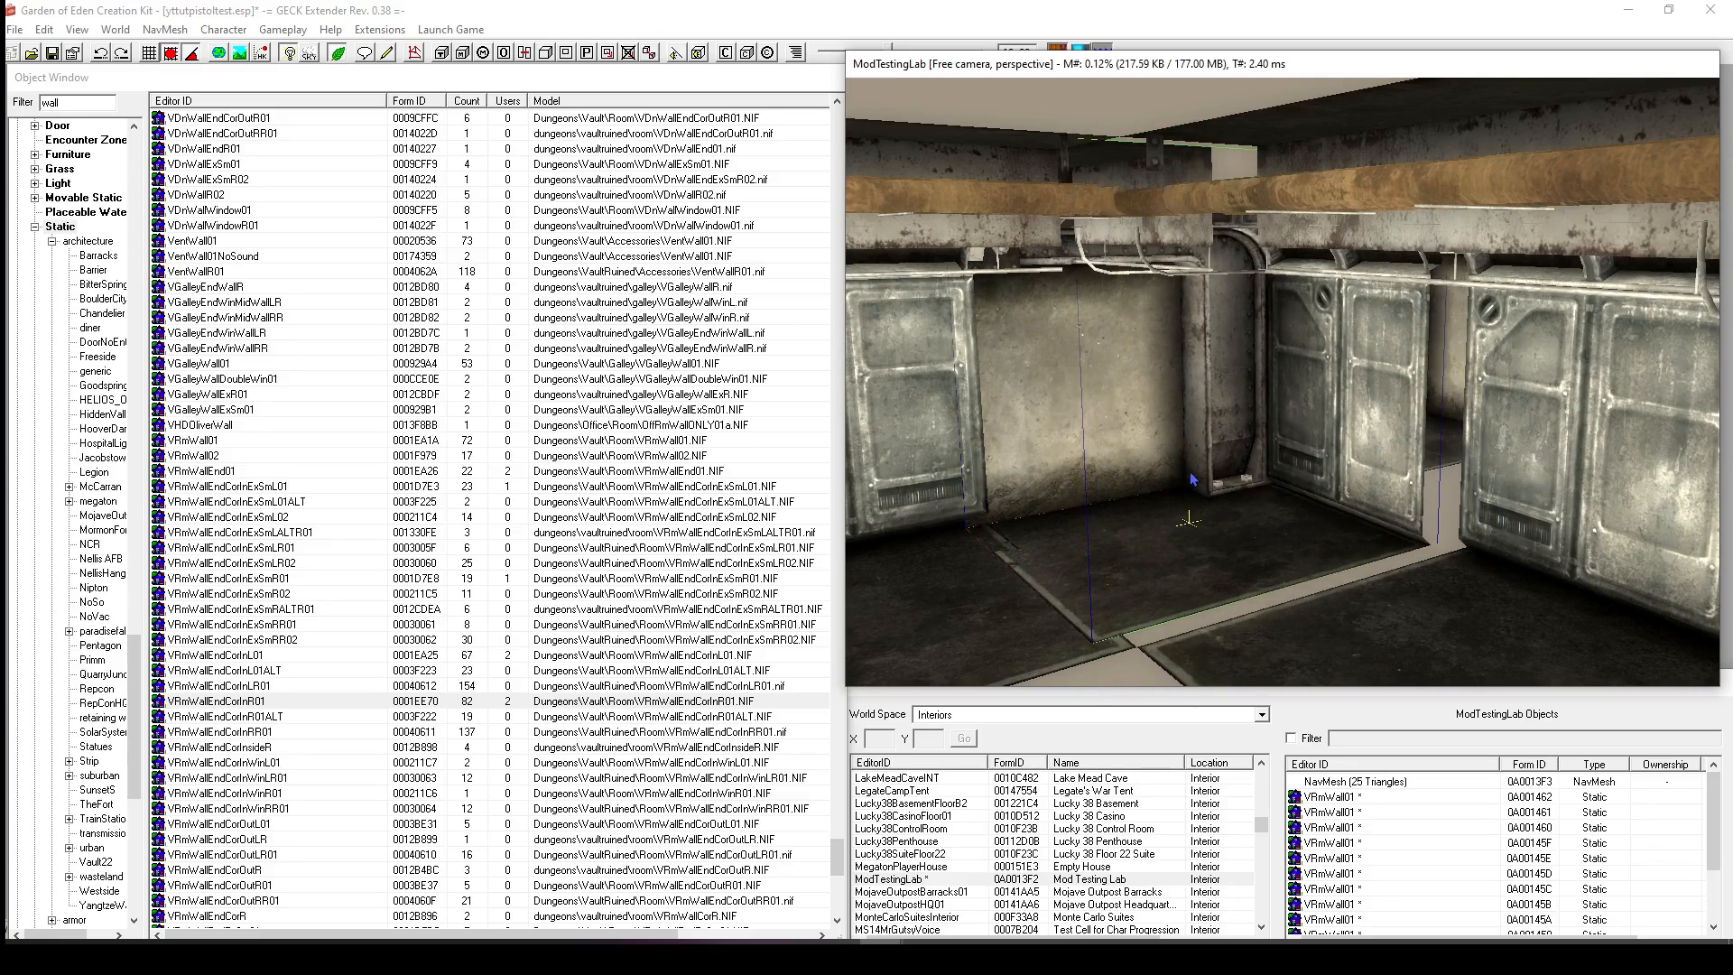
middle_click_drag(1192, 479, 1221, 479)
left_click_drag(1235, 483, 1242, 489)
Move the spare VRmWallEndCorInL01 piece to the neighbouring open corner and rotate it to face into the room.
middle_click_drag(1242, 489, 1188, 482, "shift")
scroll(1210, 450, "down", 3)
left_click(968, 263)
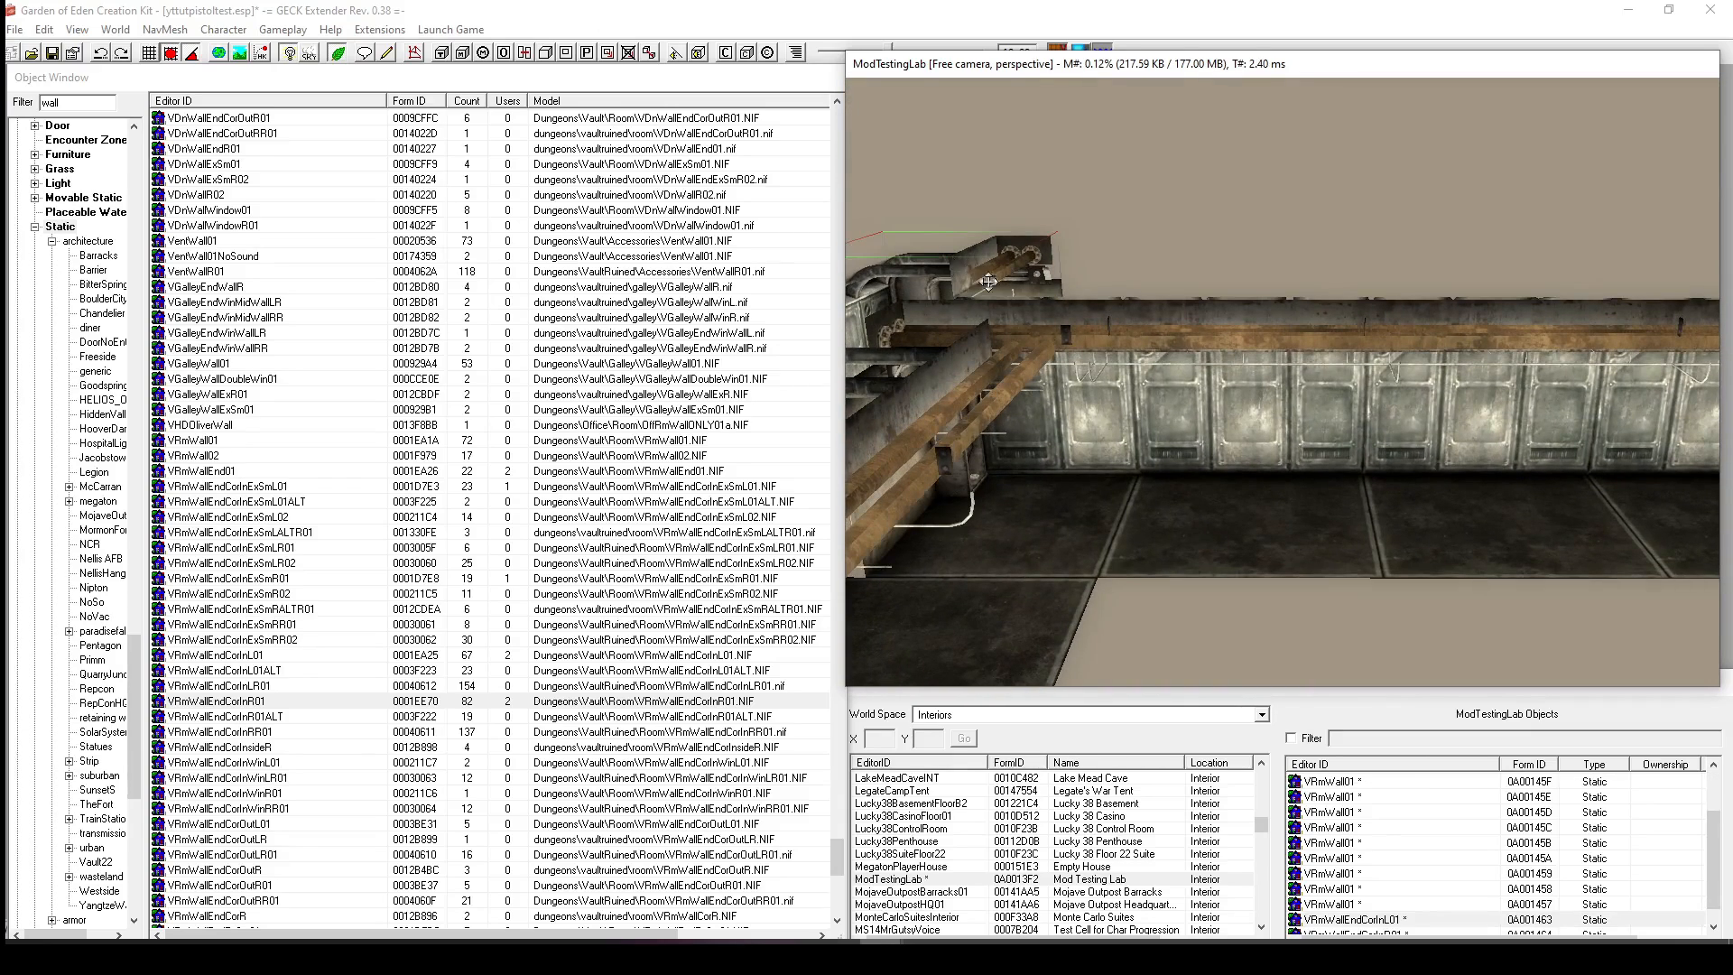
middle_click_drag(988, 282, 1000, 340, "shift")
left_click_drag(1000, 331, 1560, 331)
middle_click_drag(1560, 331, 993, 270)
left_click_drag(993, 271, 1320, 283)
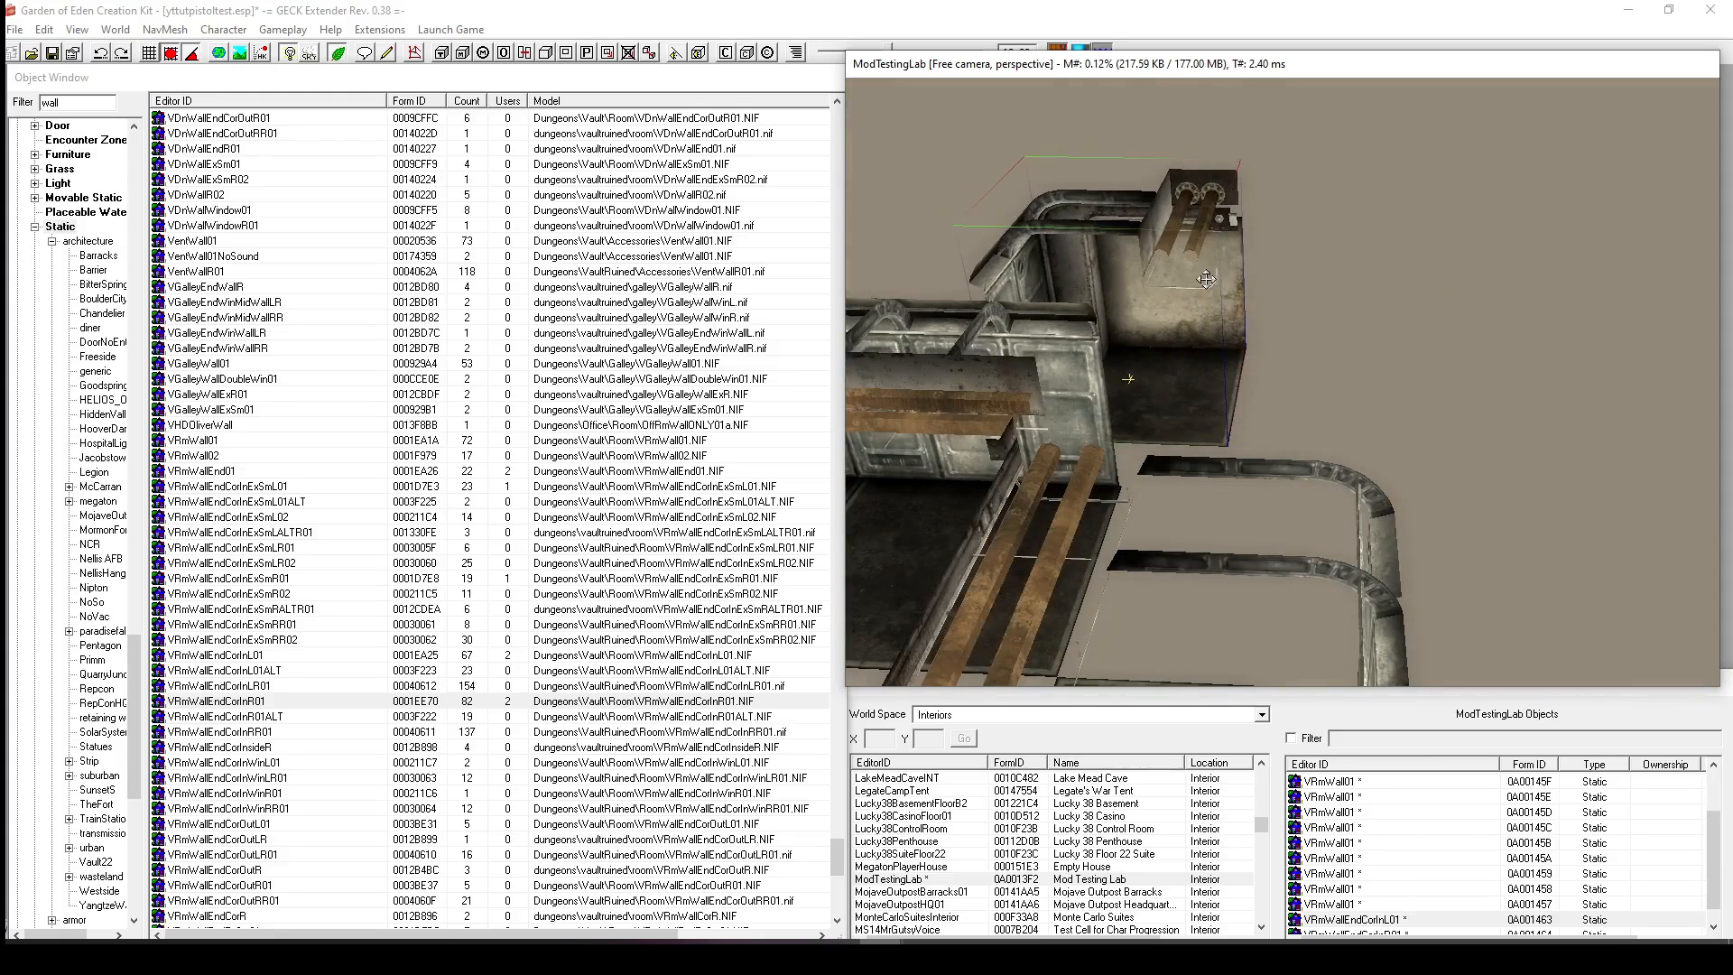
right_click_drag(1320, 283, 1241, 316)
left_click_drag(1242, 389, 1237, 654)
left_click_drag(1182, 418, 1275, 584)
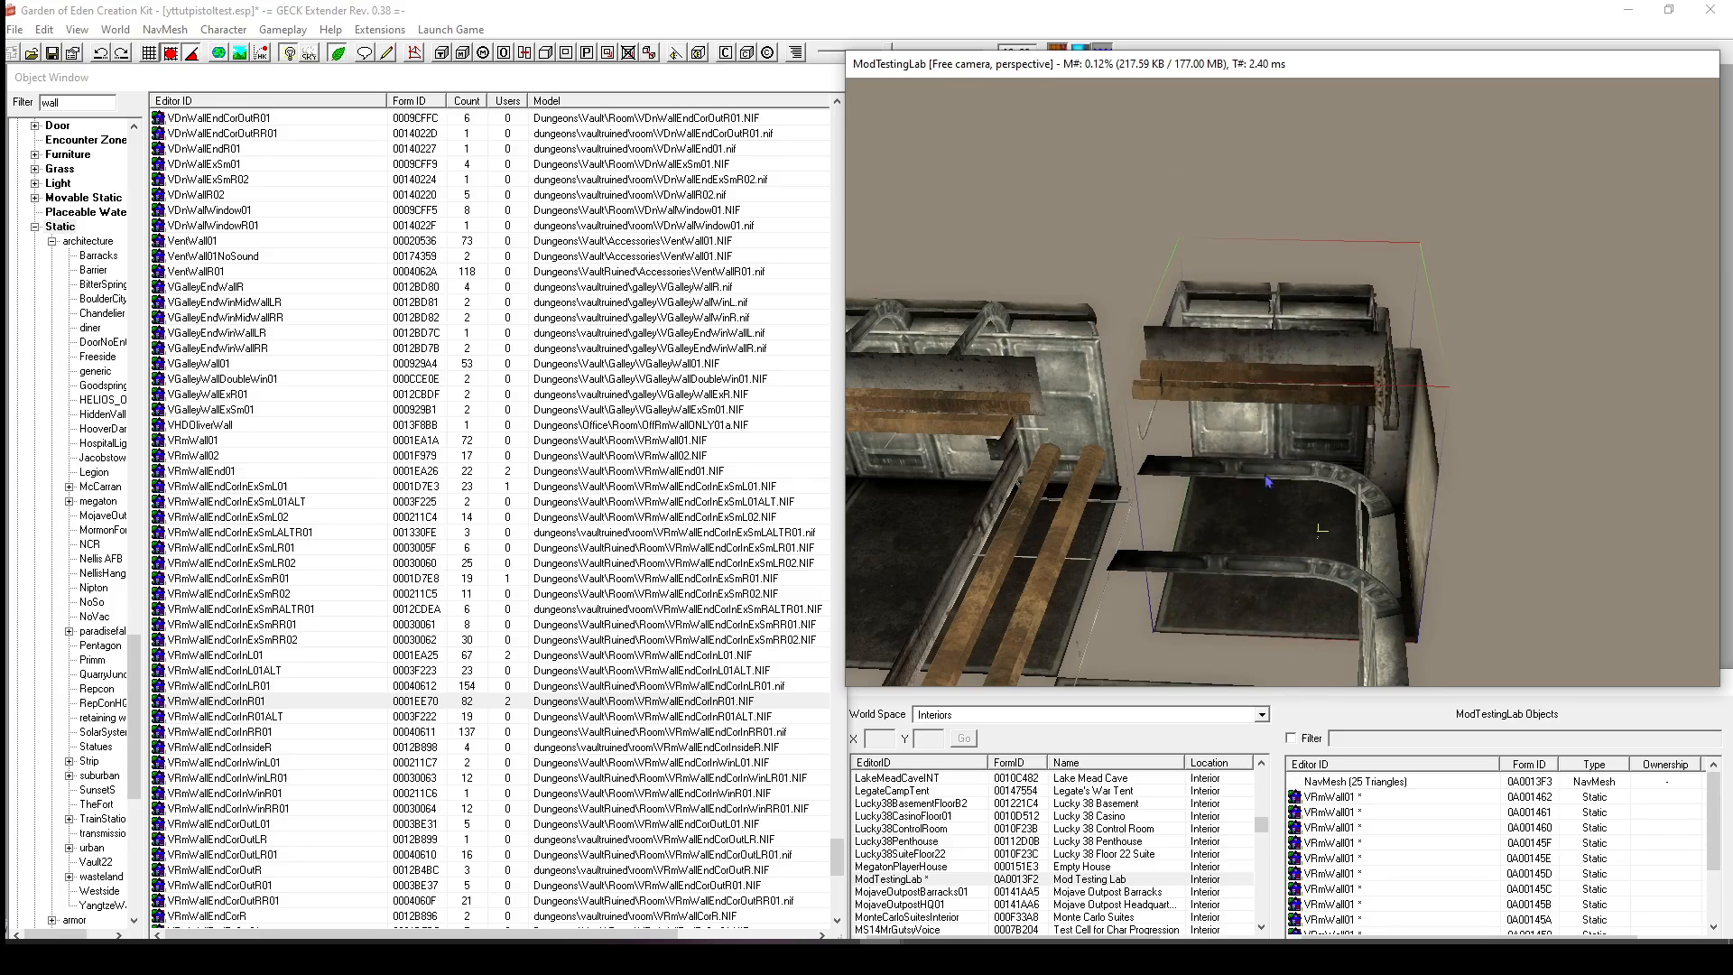
Fit the VRmWallEndCorInL01 piece flush against both wall rows at its corner and deselect it.
left_click_drag(1265, 476, 1278, 542)
scroll(1278, 542, "up", 5)
mouse_move(1277, 542)
middle_mouse_down("shift")
mouse_move(1304, 476)
mouse_move(1308, 527)
middle_mouse_up("shift")
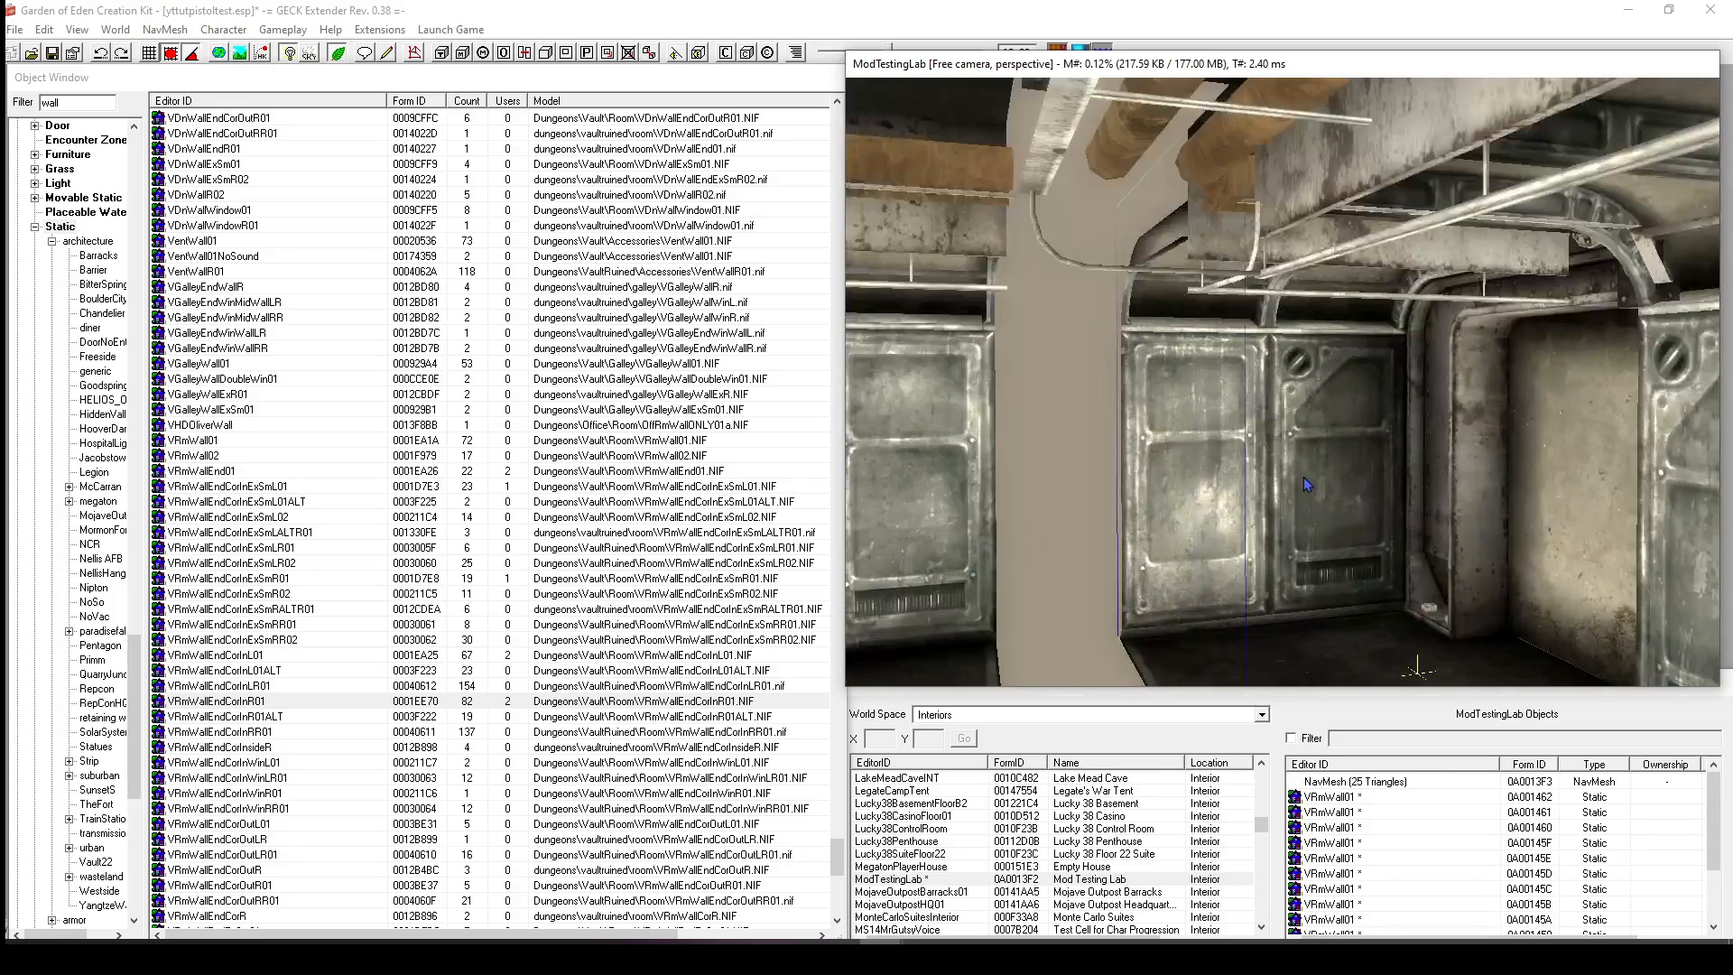
scroll(1308, 528, "up", 3)
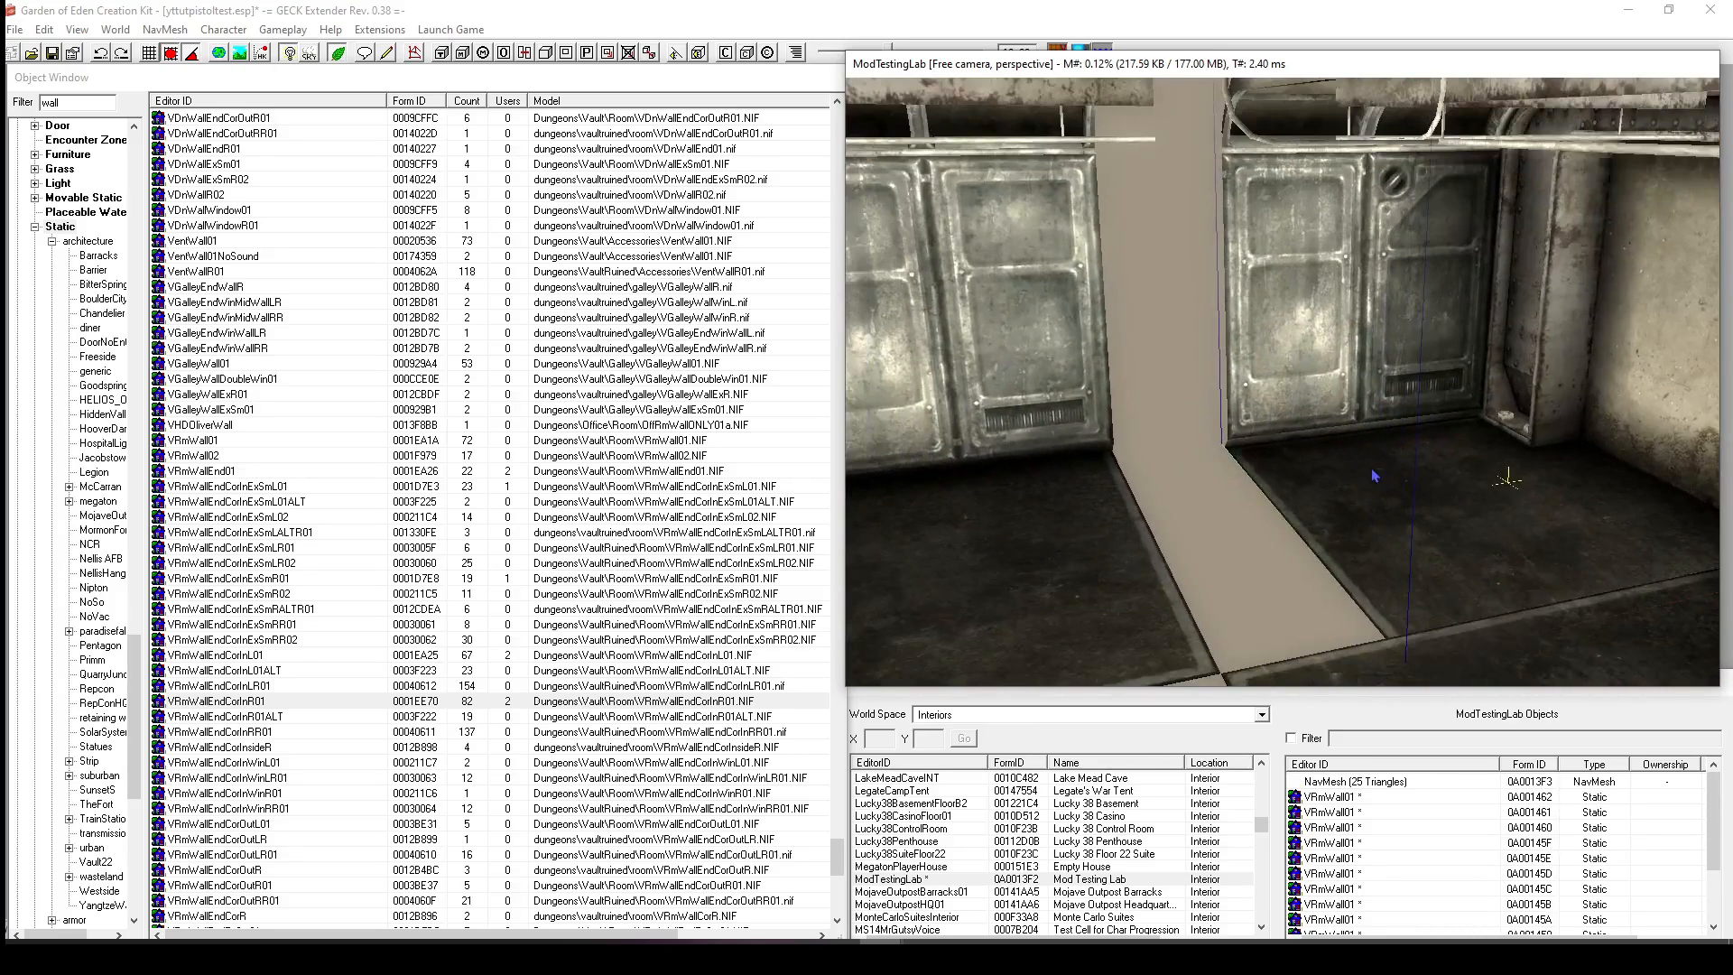
left_click_drag(1372, 468, 1188, 482)
middle_click_drag(1188, 482, 1342, 580, "shift")
scroll(1104, 524, "up", 3)
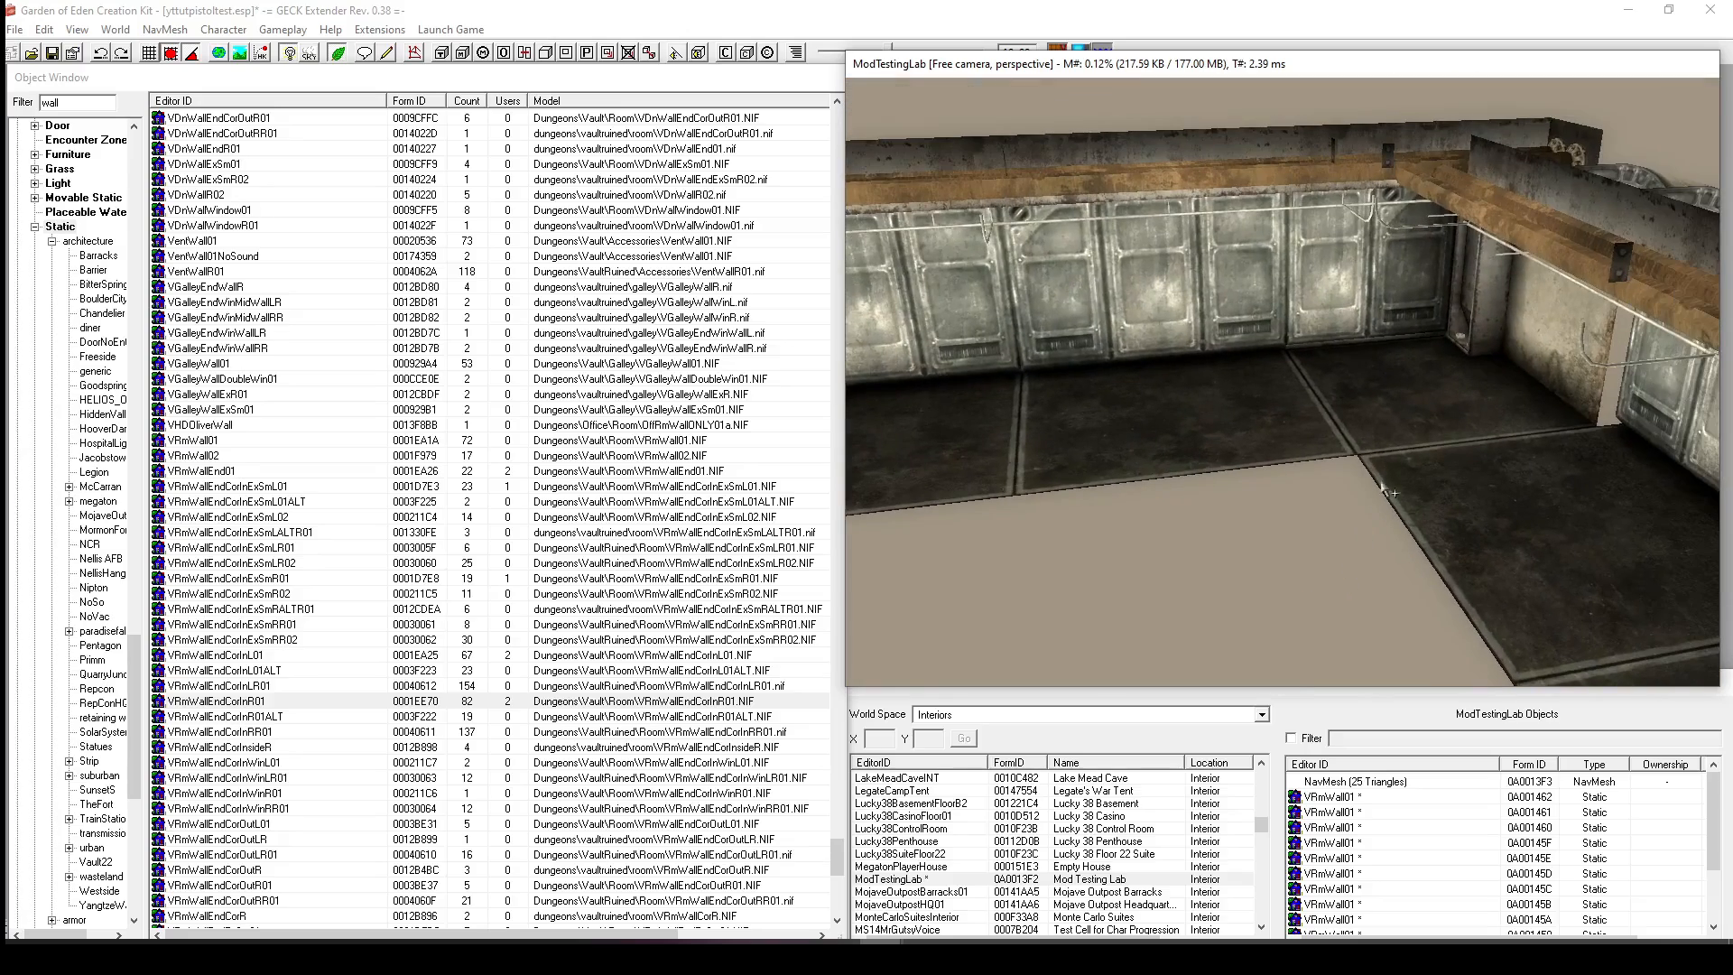
Duplicate the fitted VRmWallEndCorInL01 corner piece, move the copy out into the room, and rotate it for another corner.
left_click(1357, 408)
middle_click_drag(1357, 408, 1442, 447, "shift")
scroll(1426, 438, "down", 2)
key("ctrl+d")
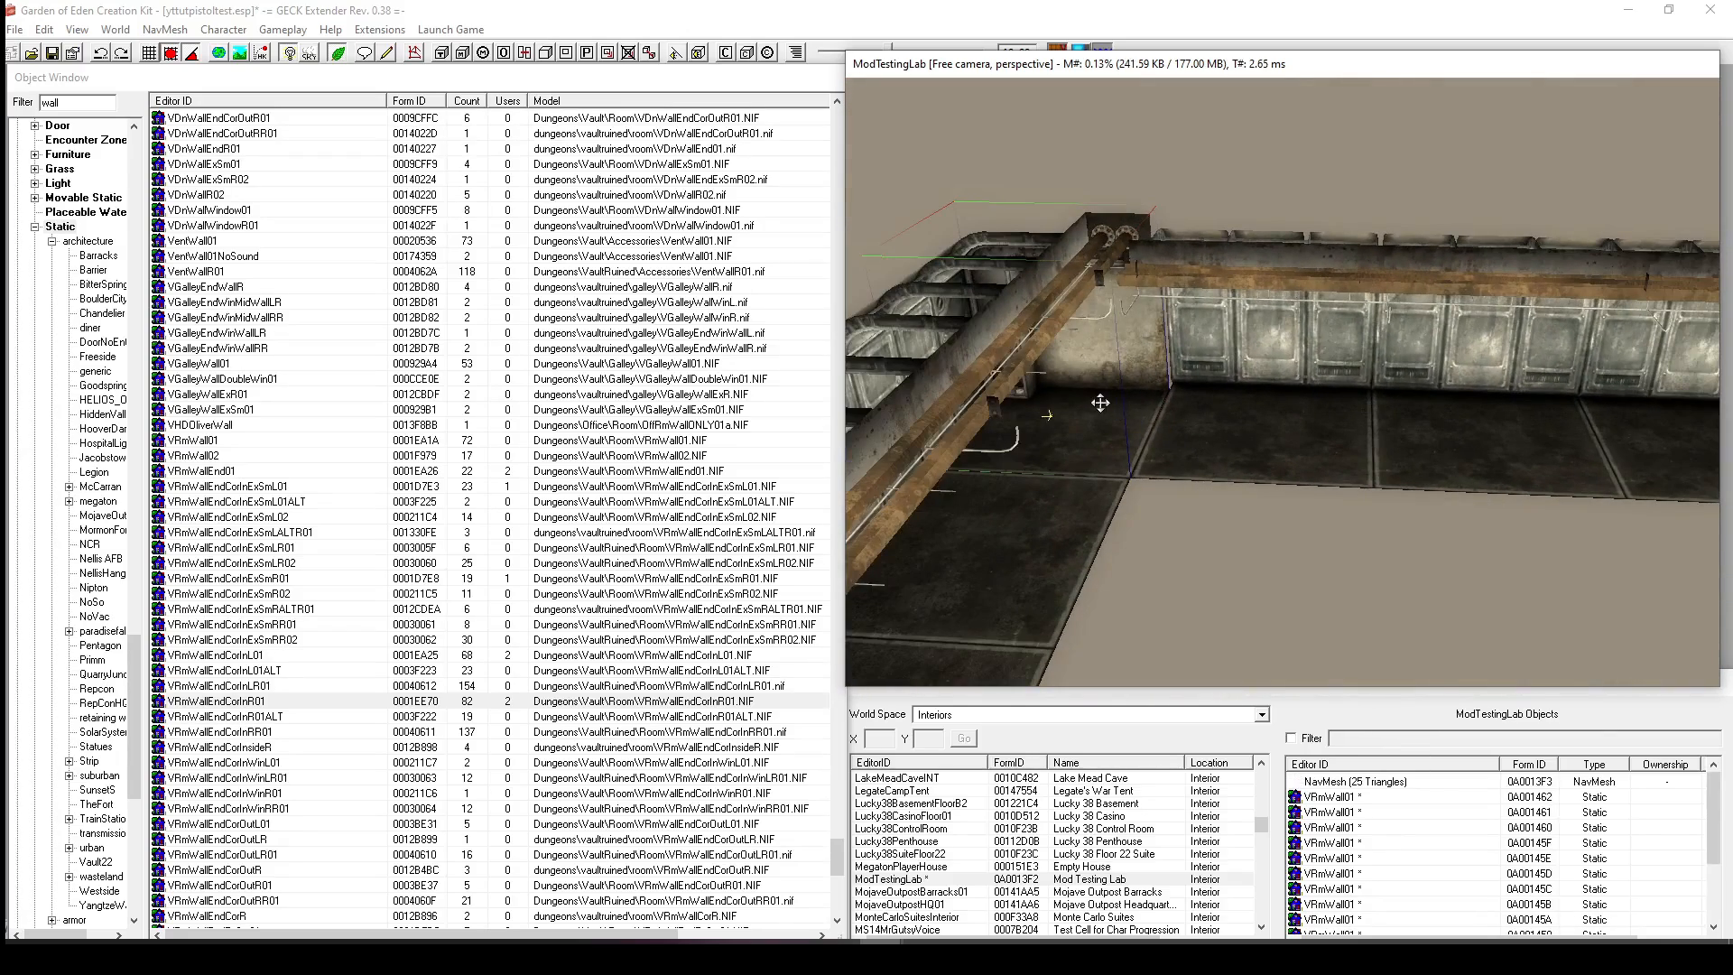
left_click_drag(1100, 403, 1636, 437)
left_click_drag(1244, 354, 1471, 591)
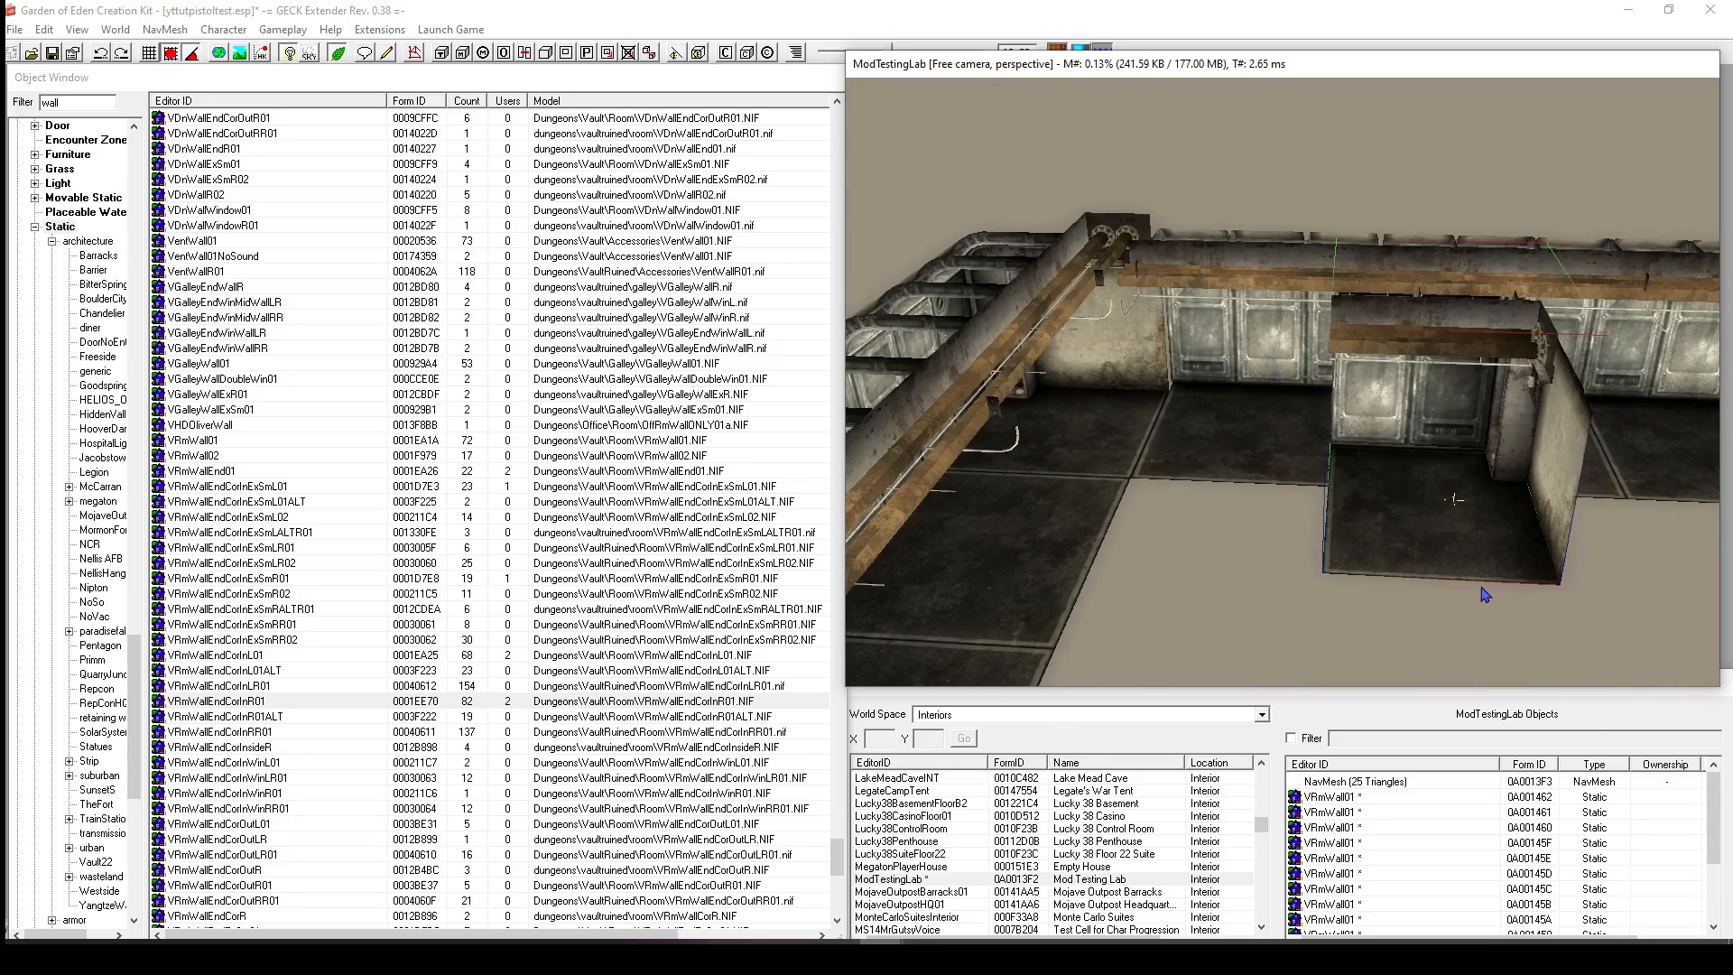
Move the copied corner piece back until its floor lines up with the three-piece wall row.
middle_click_drag(1481, 592, 1526, 555, "shift")
left_click_drag(1264, 433, 1449, 305)
left_click_drag(1342, 402, 1337, 271)
middle_click_drag(1337, 271, 1082, 384, "shift")
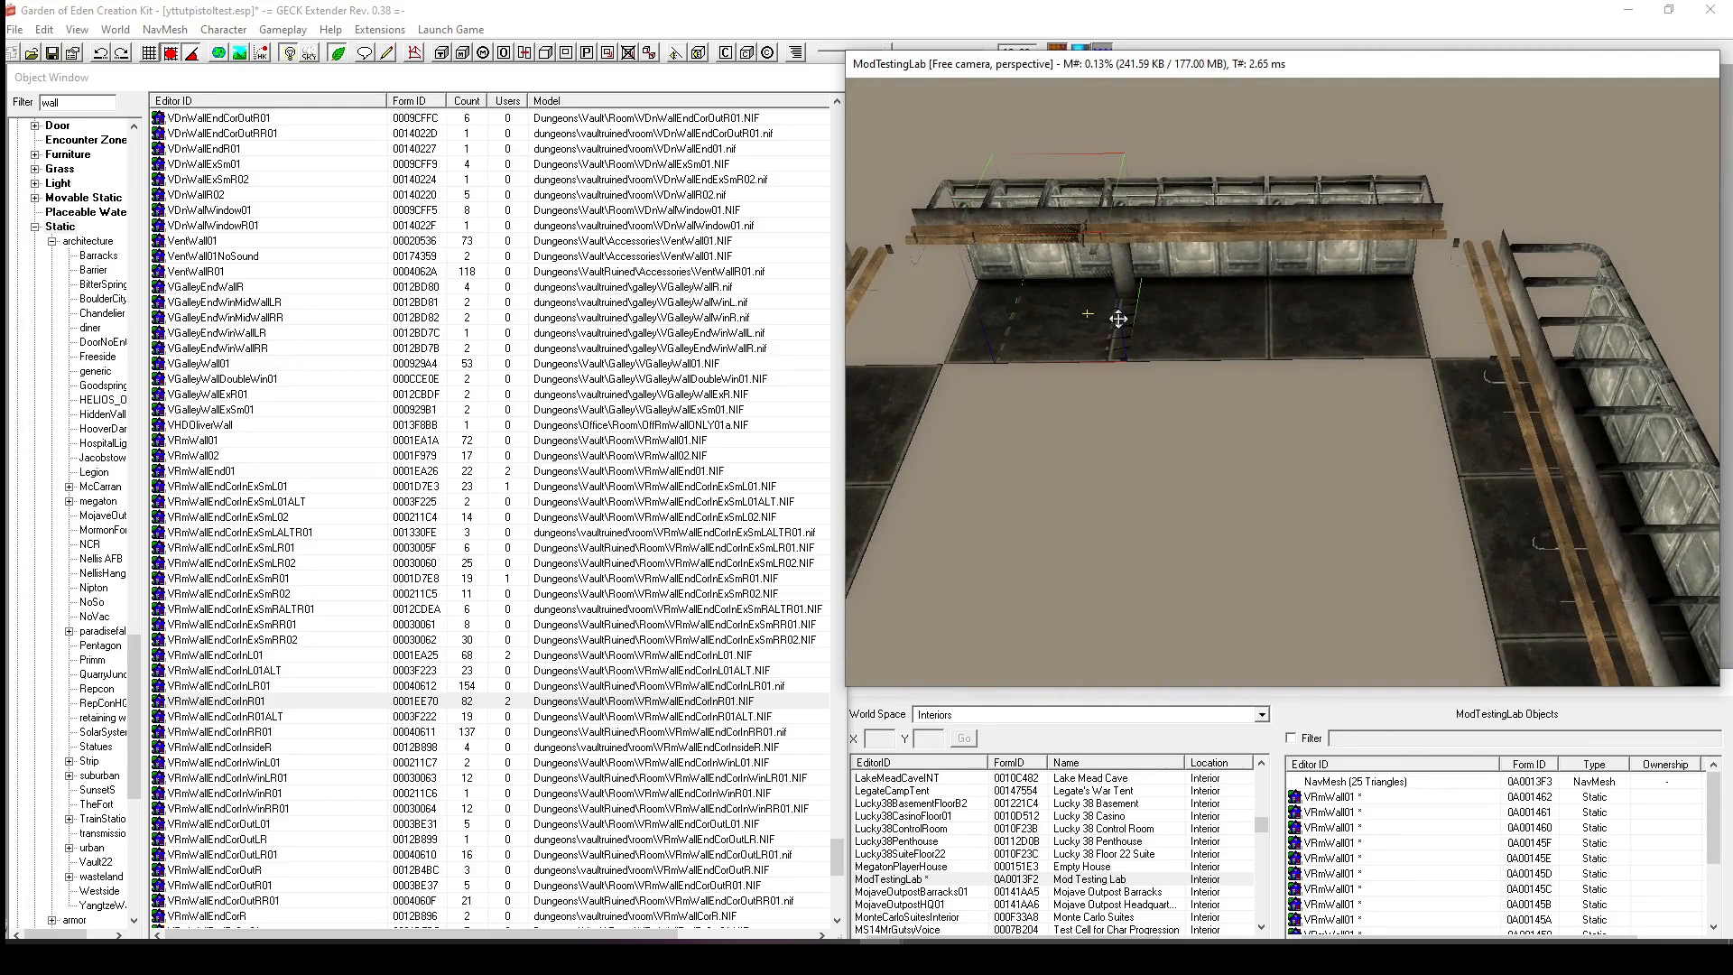
Slide the copied corner piece along the row into the open corner, fit it against both rows, and deselect it.
left_click_drag(1119, 319, 1646, 283)
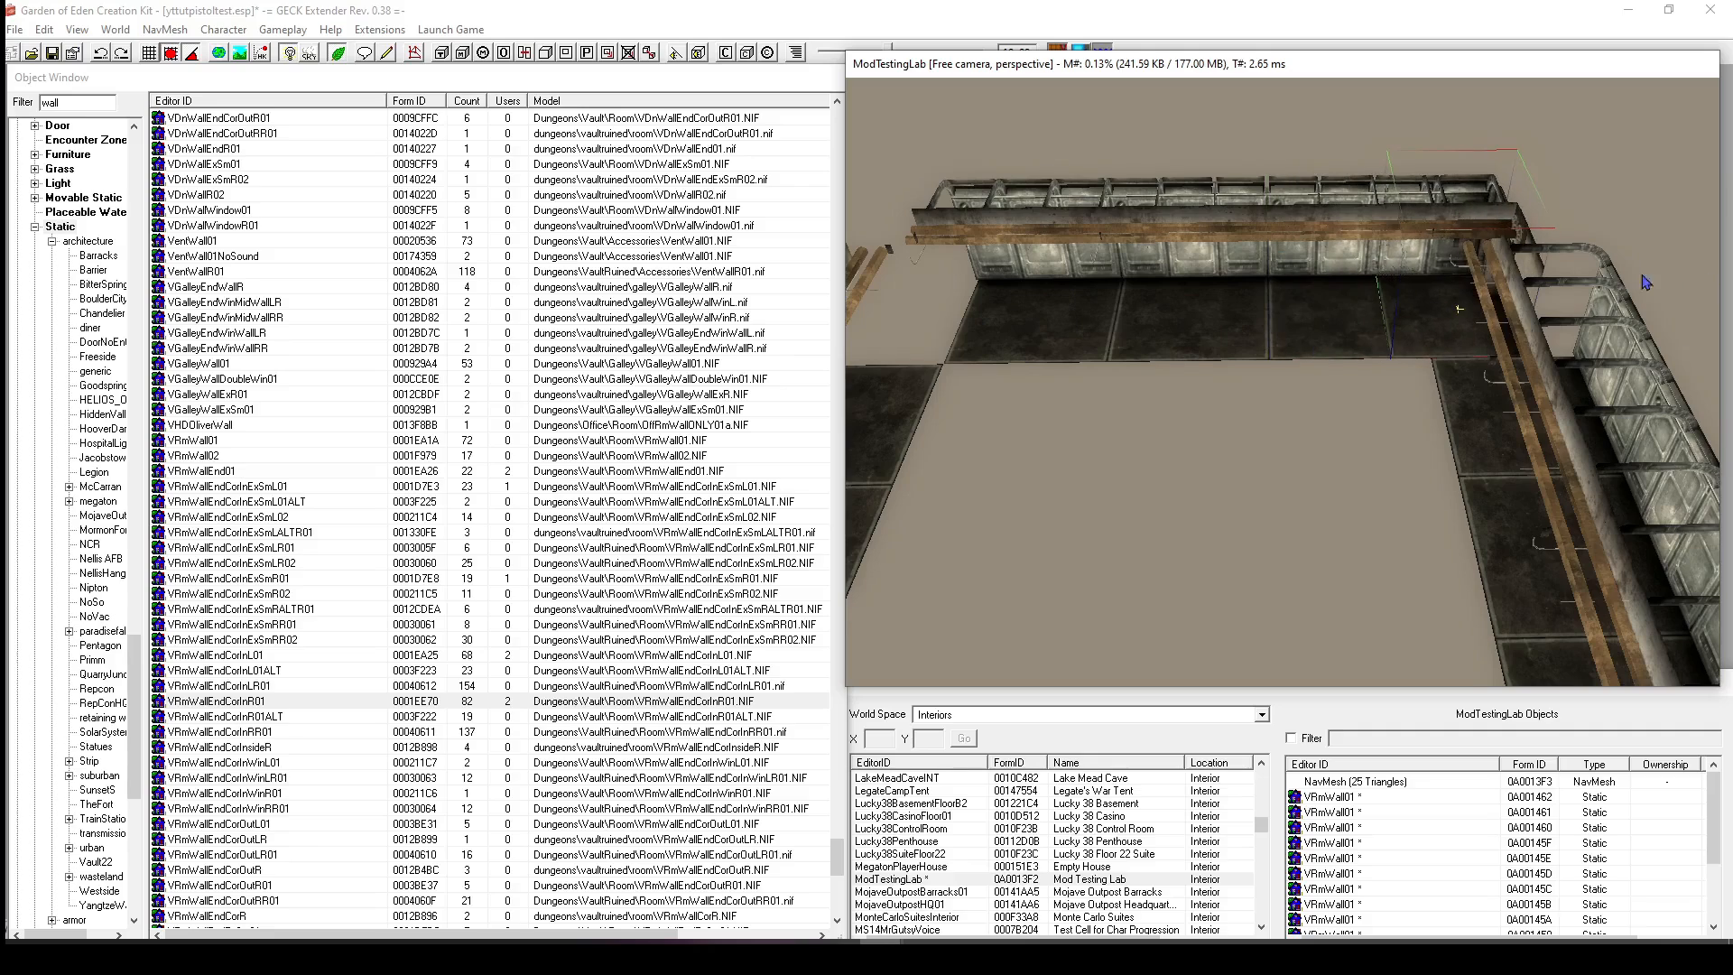
left_click_drag(1428, 271, 1497, 275)
scroll(1381, 379, "up", 8)
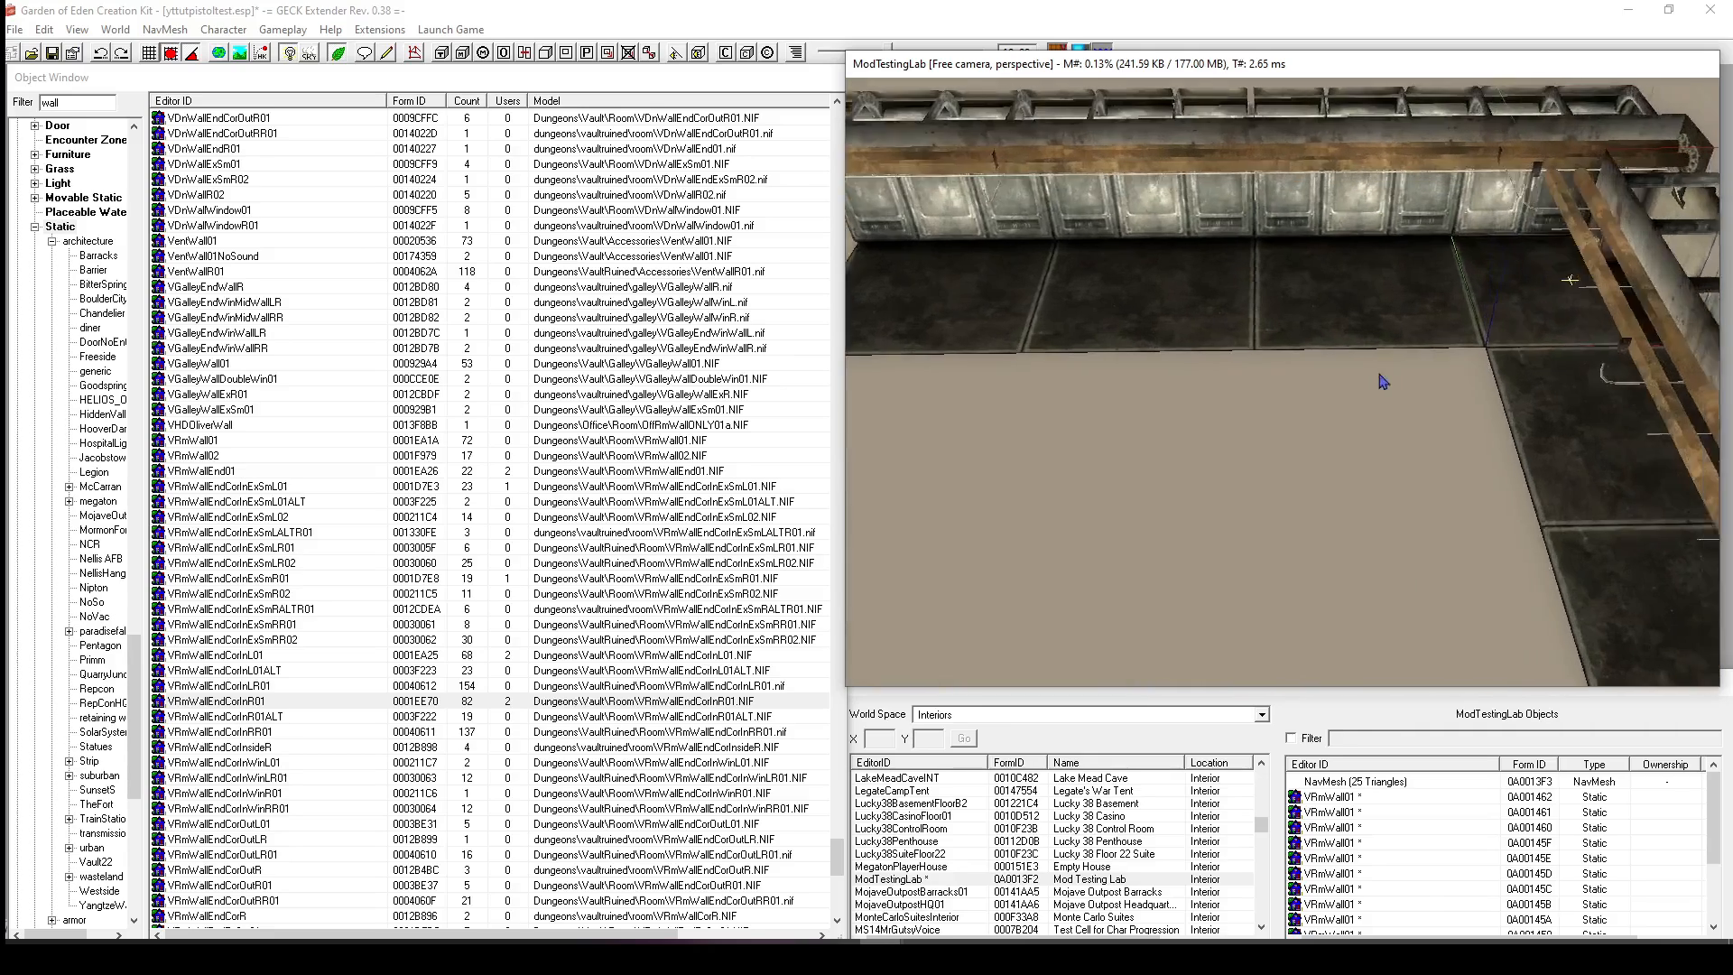
scroll(1314, 397, "down", 3)
mouse_move(1379, 324)
left_mouse_down()
mouse_move(1444, 306)
mouse_move(1386, 323)
left_mouse_up()
scroll(1202, 435, "down", 5)
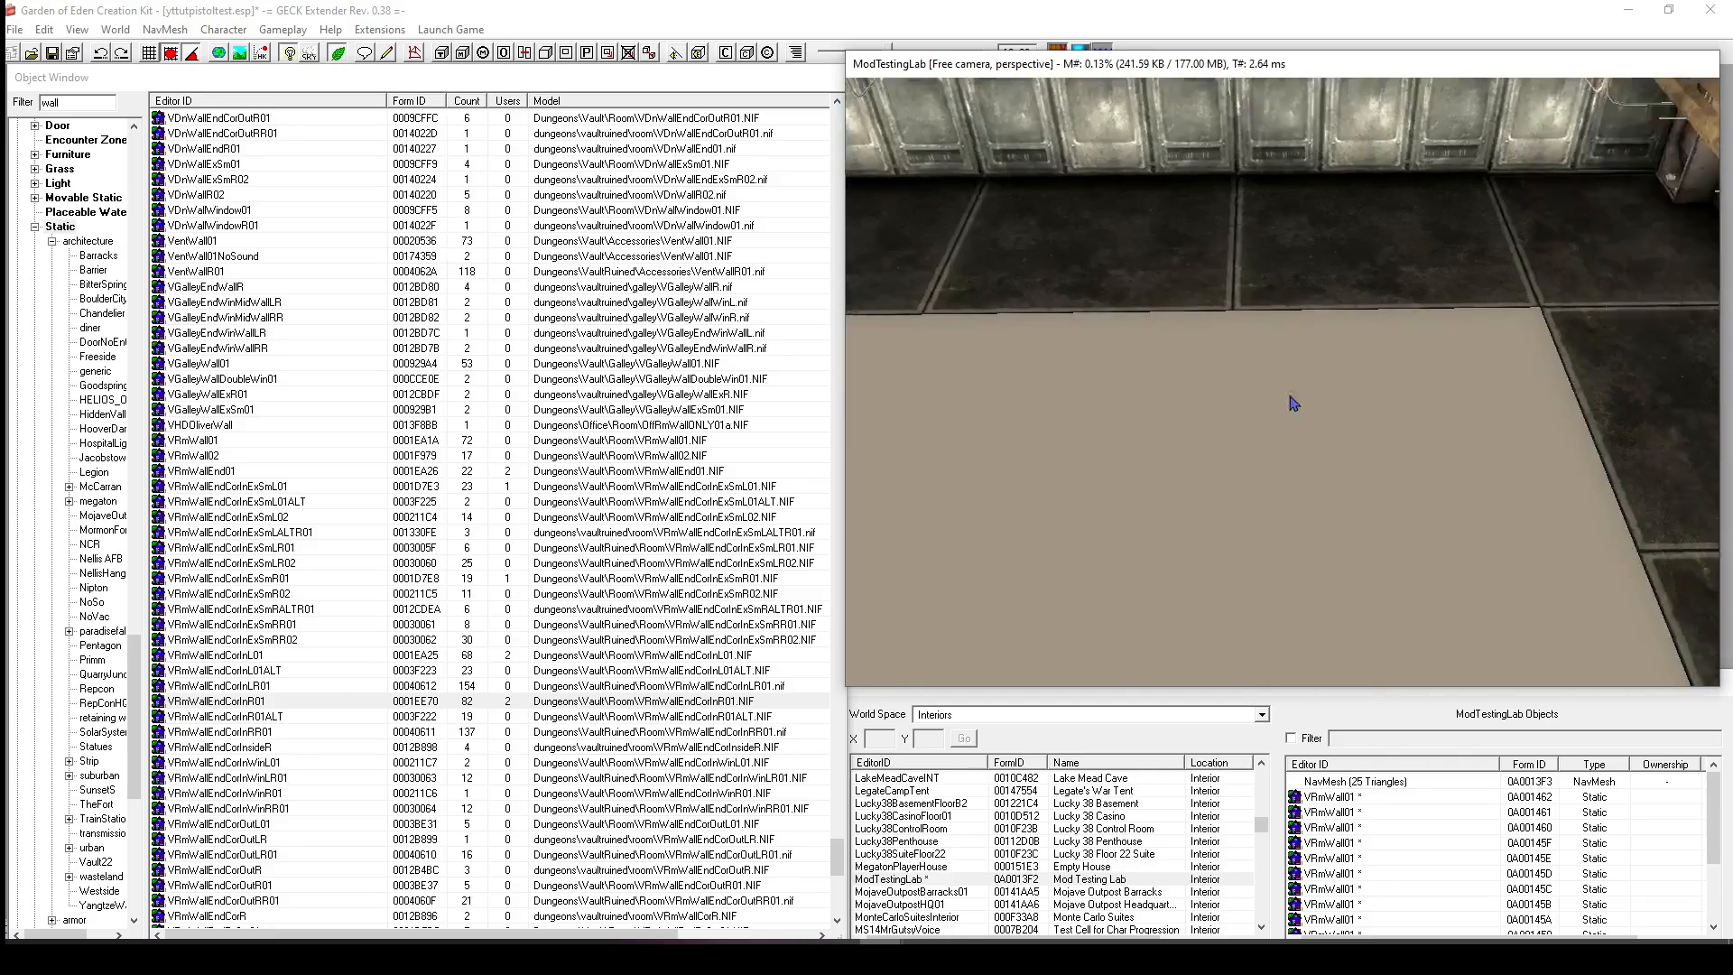
middle_click_drag(1291, 397, 998, 366, "shift")
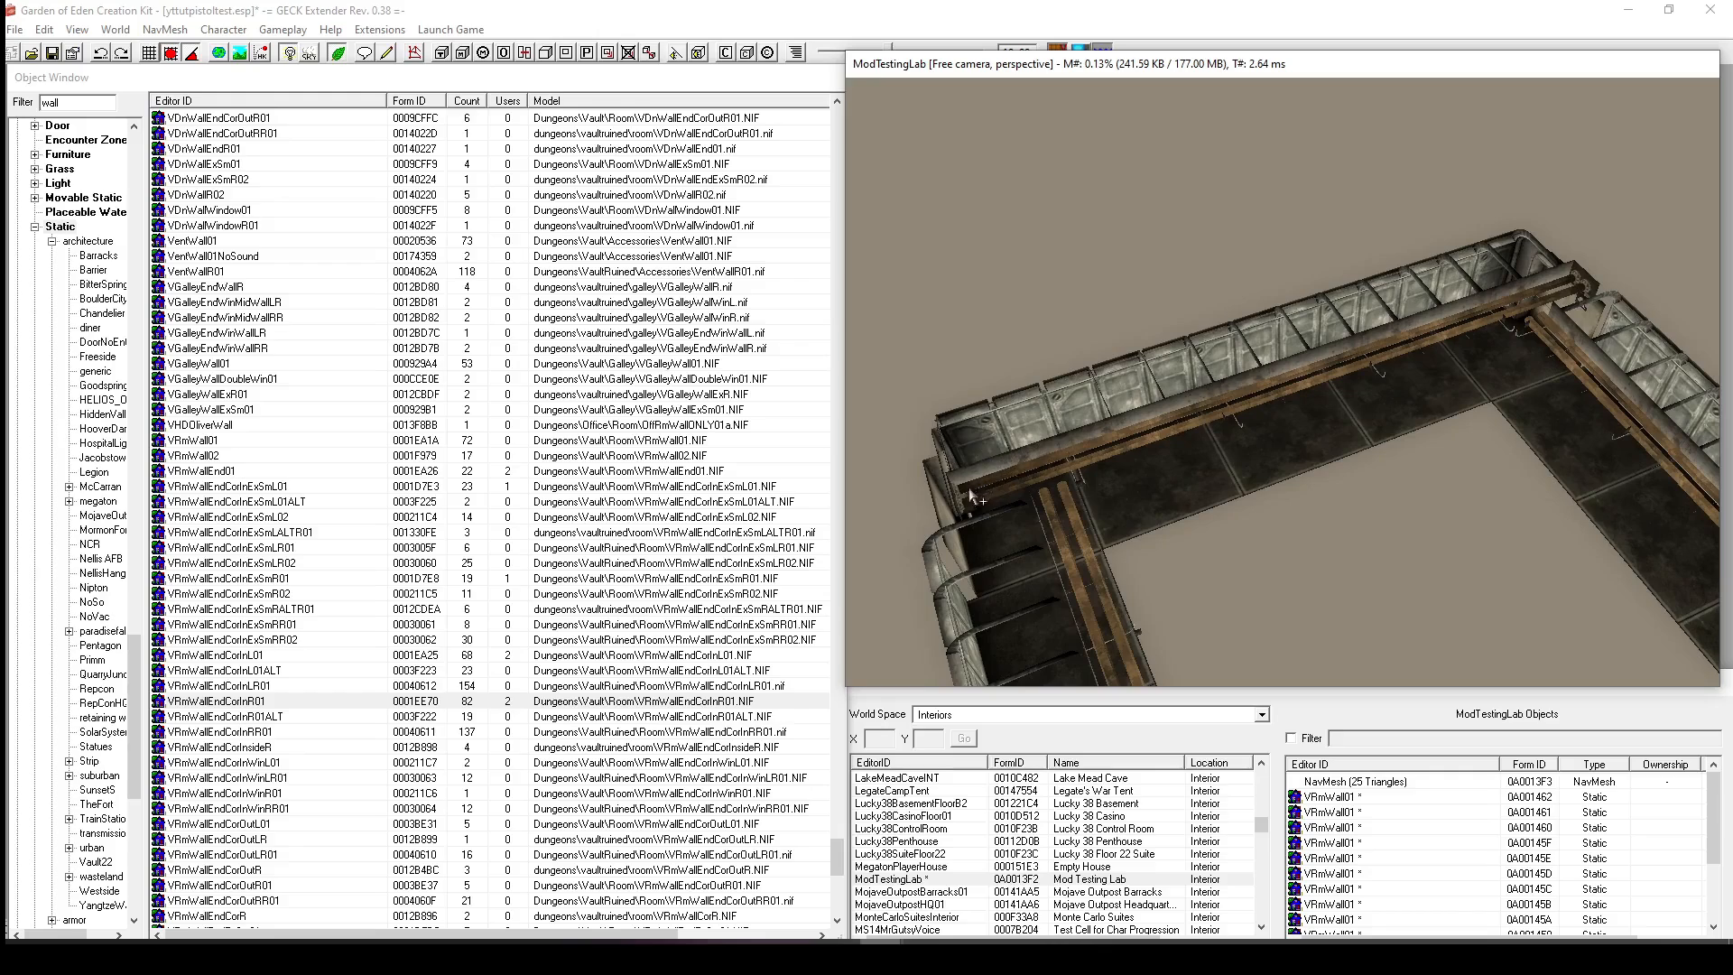
Duplicate the VRmWallEndCorInR01 corner piece, move the copy out into the room, and rotate it for the last open corner.
left_click(984, 440)
key("ctrl+d")
left_click_drag(985, 438, 1497, 534)
right_click_drag(1395, 529, 1367, 592)
middle_click_drag(1367, 592, 1289, 449, "shift")
scroll(1288, 449, "up", 3)
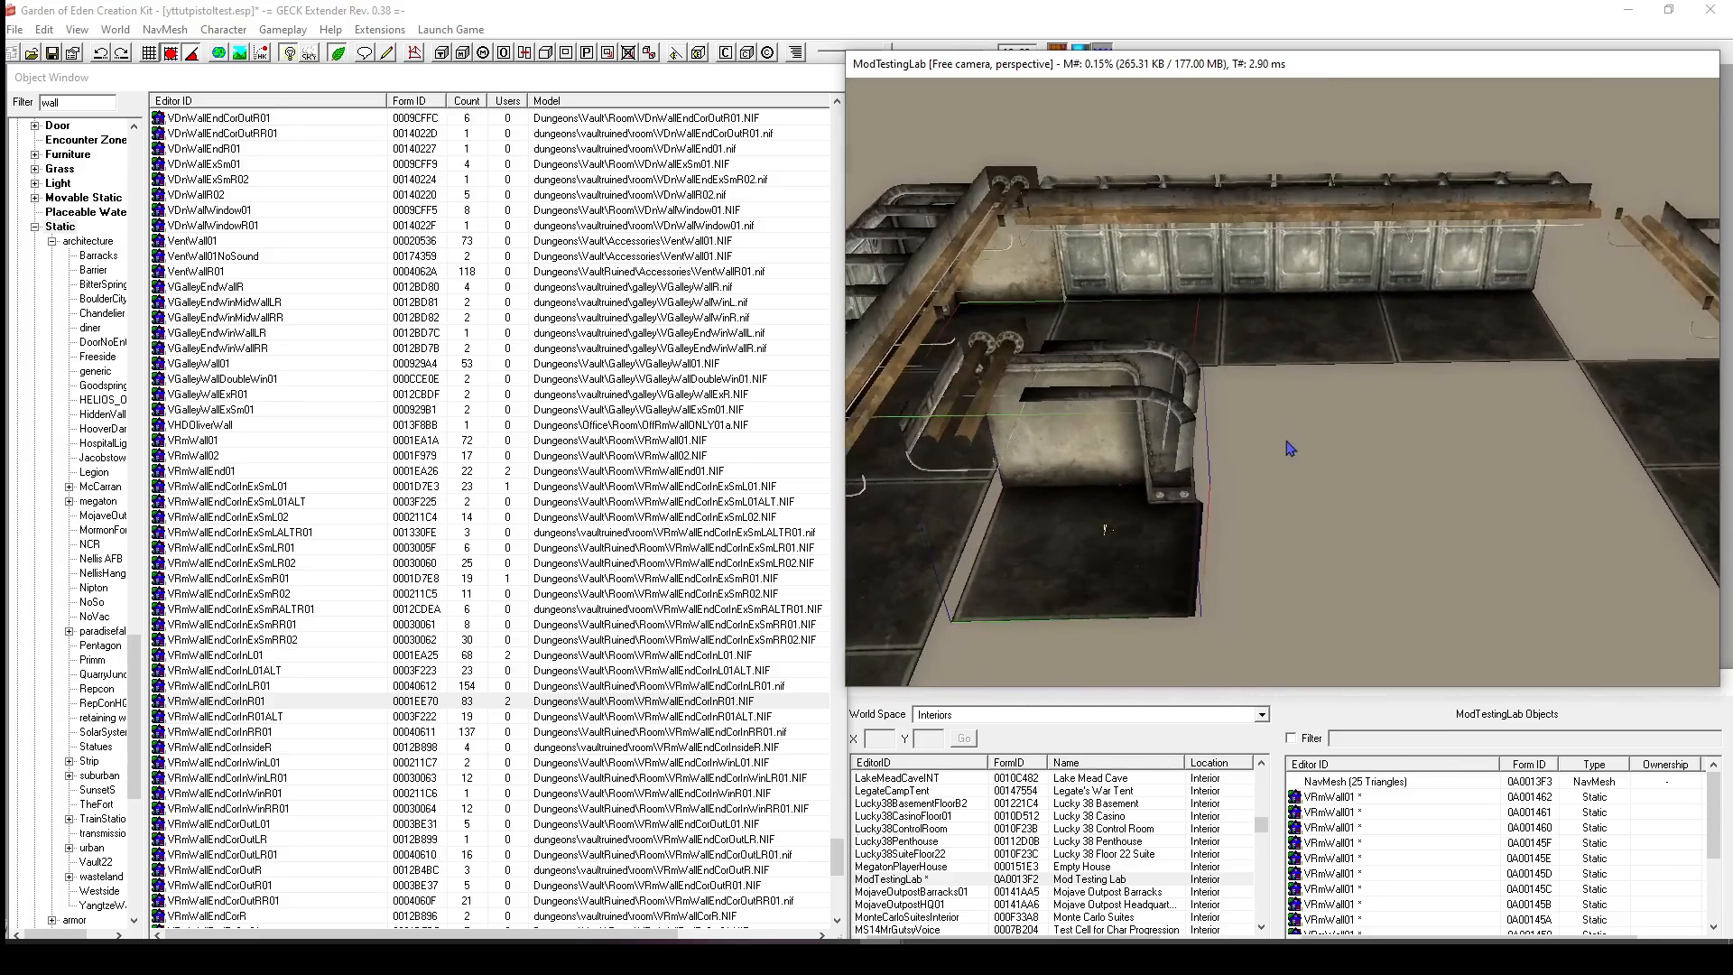
Move the copied VRmWallEndCorInR01 piece into the remaining open corner and fit it against both wall rows.
left_click_drag(1104, 477, 1691, 233)
scroll(1691, 233, "up", 2)
scroll(1376, 340, "up", 5)
middle_click_drag(1686, 237, 1416, 337)
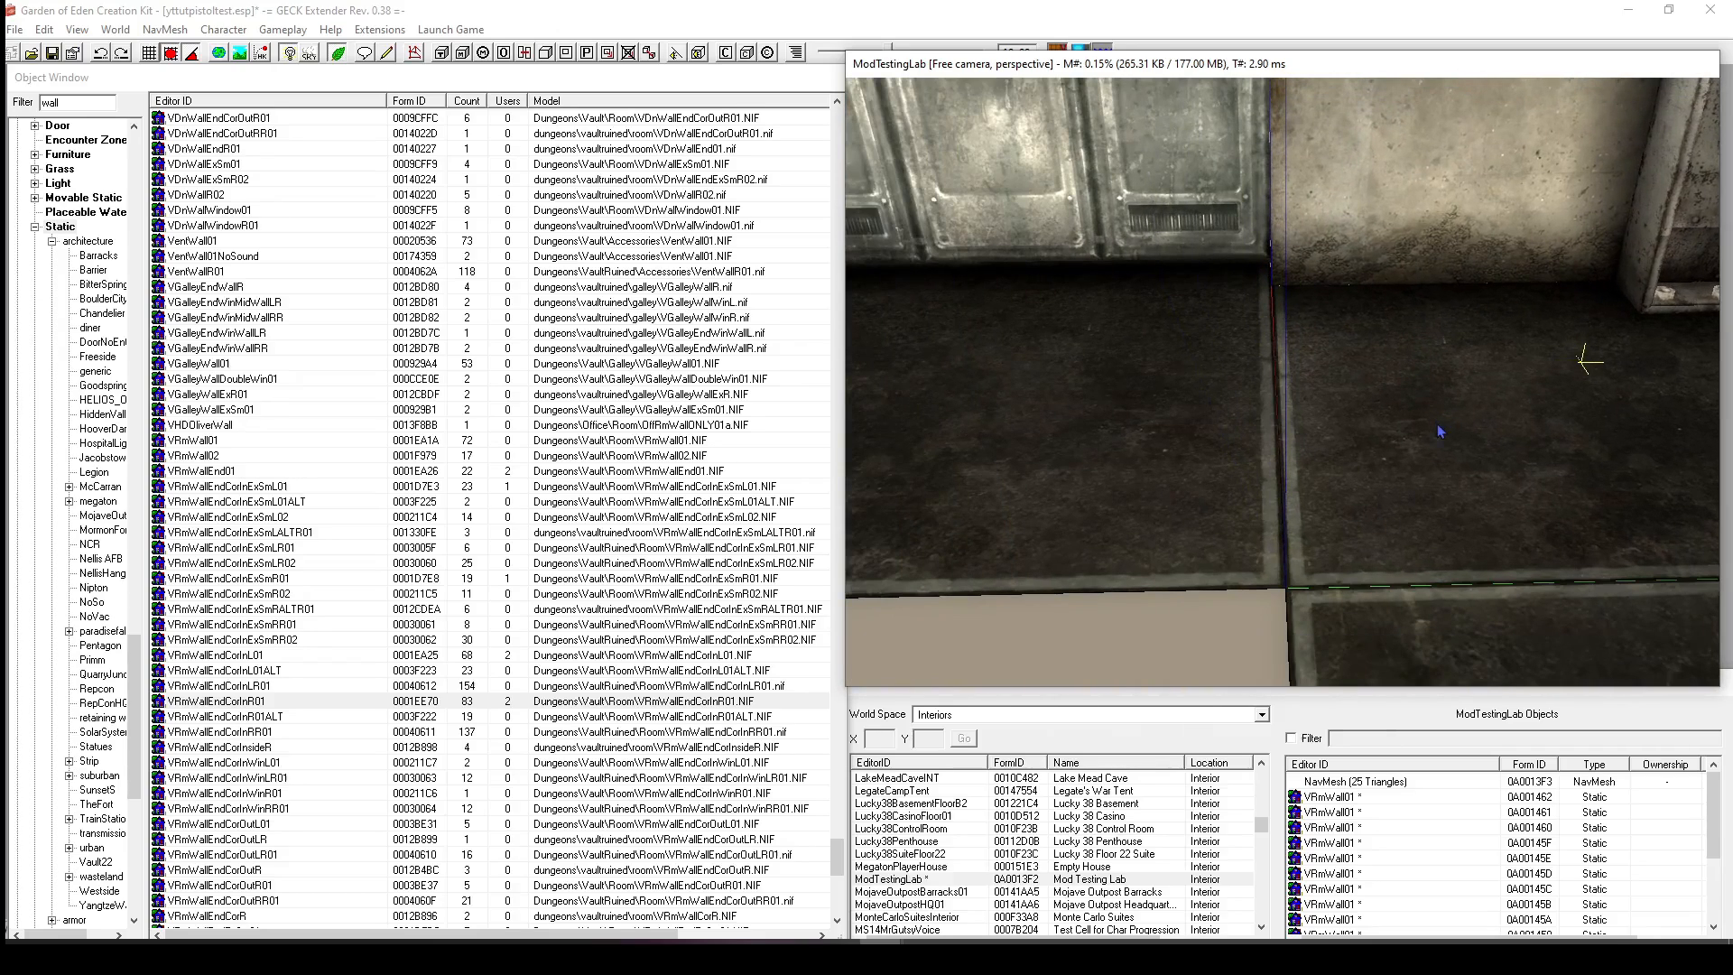
scroll(1171, 380, "down", 10)
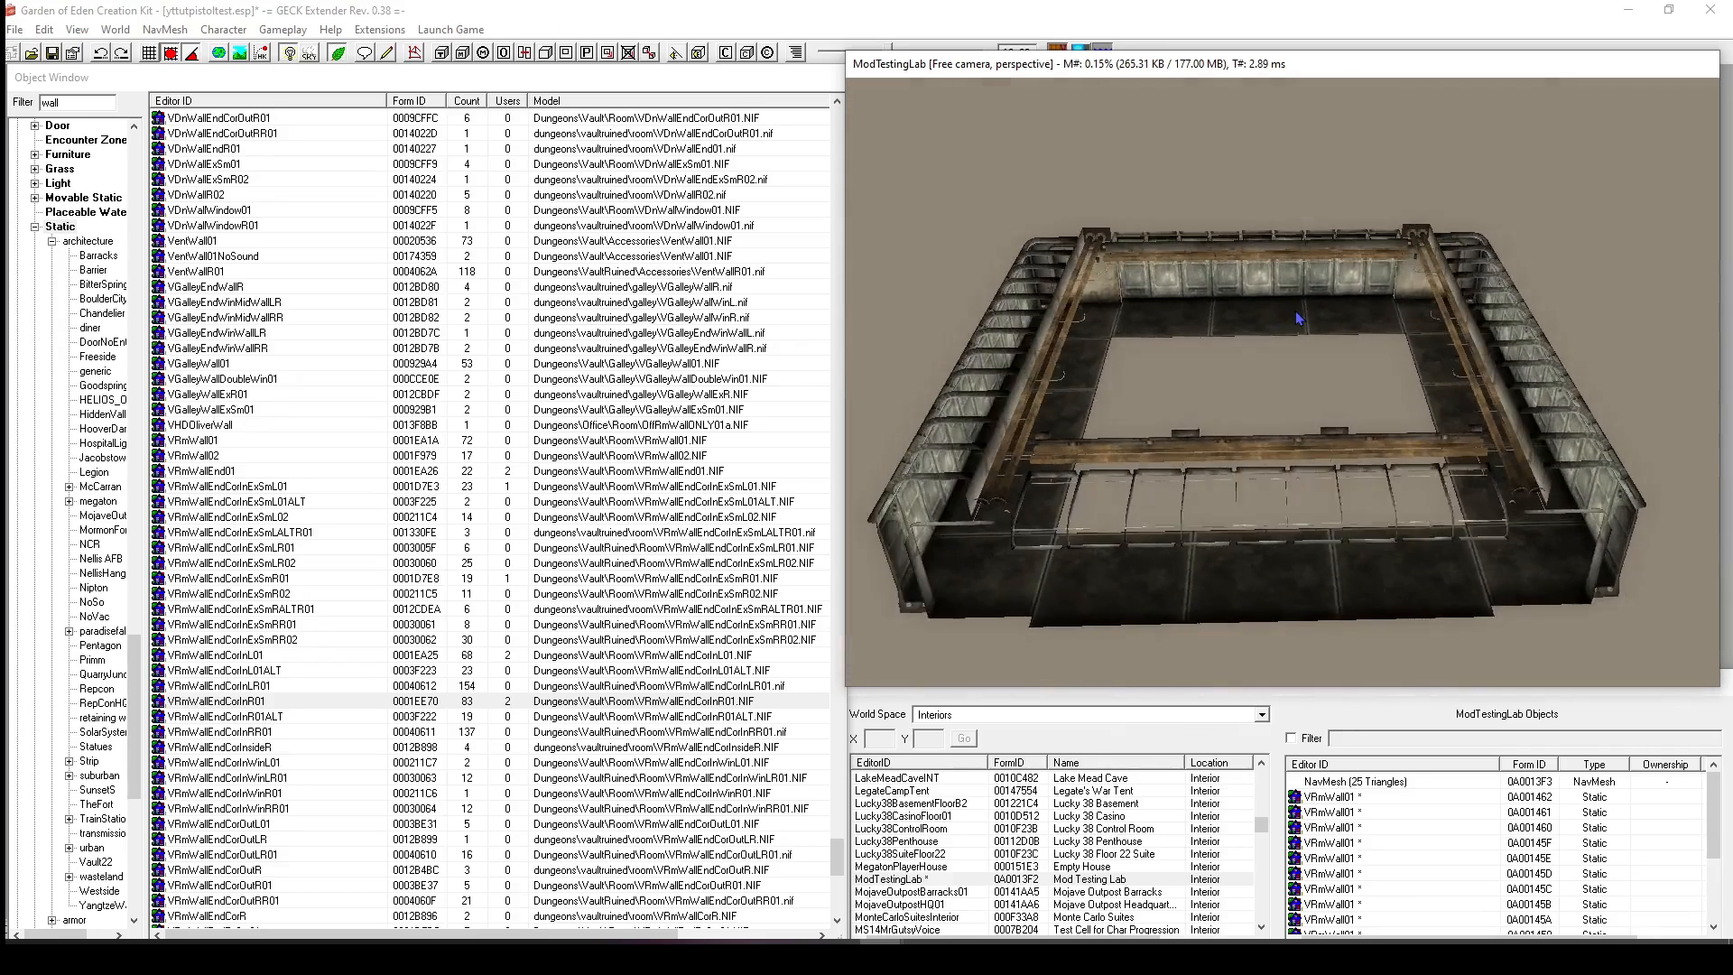
Examine the closed wall ring from above and the open floor area in the middle of the room.
scroll(1309, 323, "up", 3)
middle_click_drag(1309, 322, 1298, 477)
scroll(1316, 208, "down", 3)
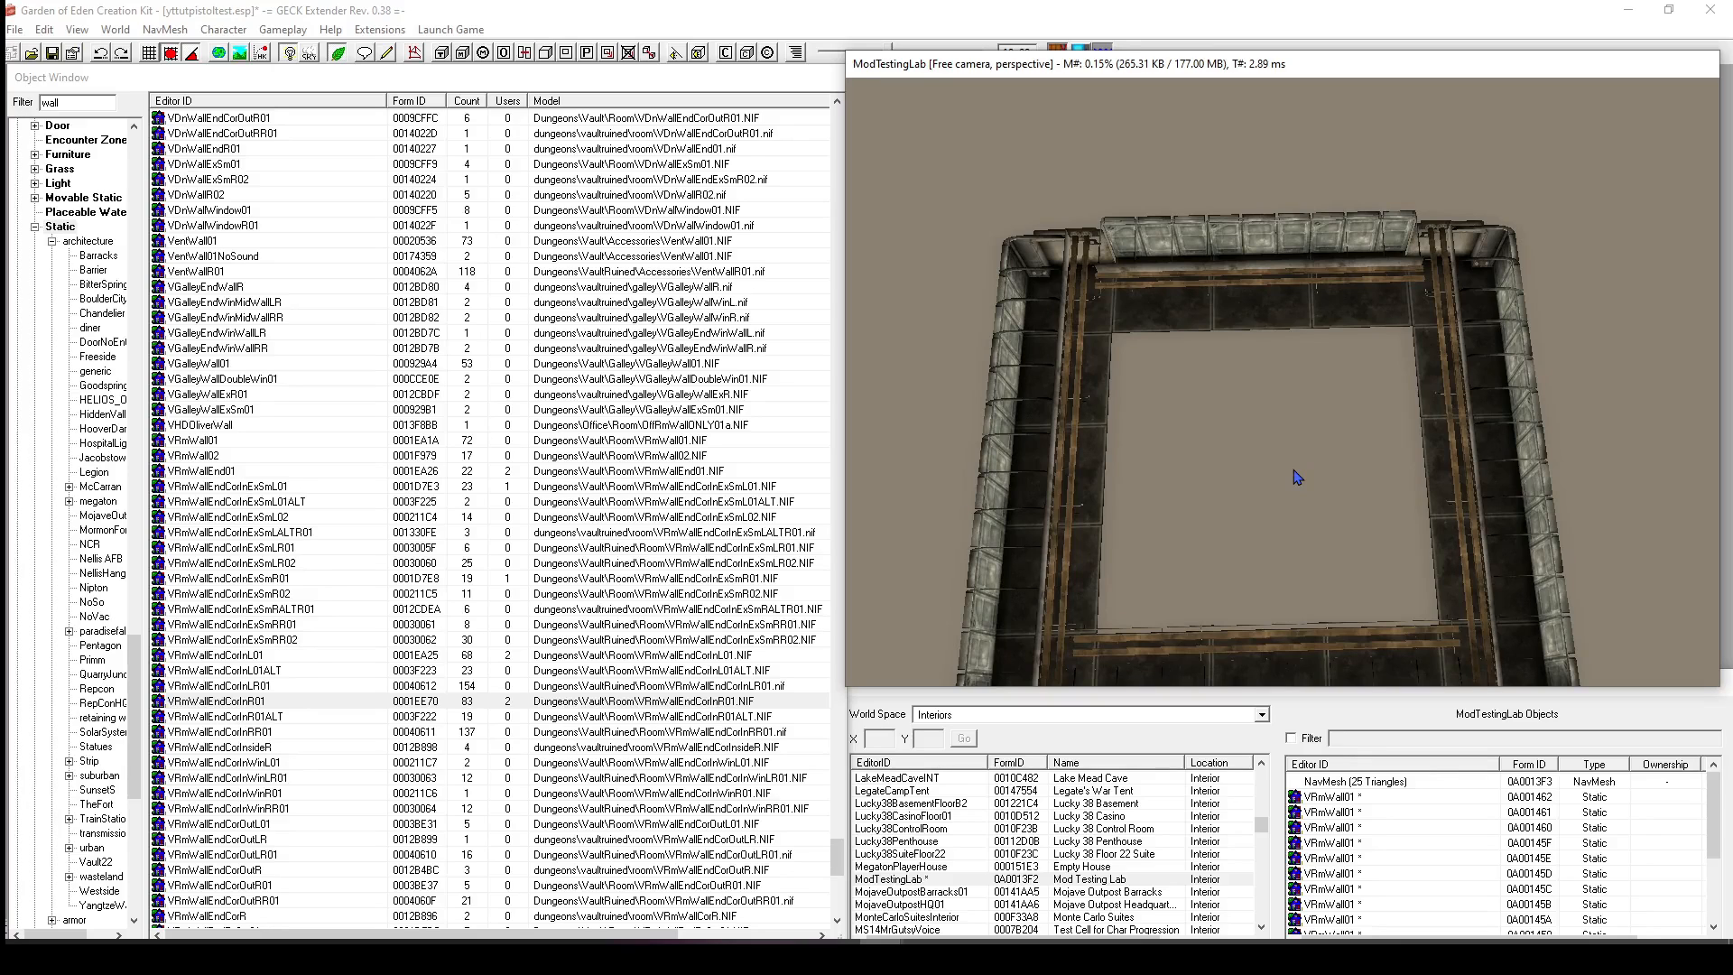
mouse_move(1239, 356)
middle_mouse_down()
mouse_move(1350, 248)
mouse_move(1150, 323)
mouse_move(1246, 334)
mouse_move(1261, 448)
mouse_move(1205, 308)
mouse_move(1207, 355)
middle_mouse_up()
scroll(1247, 334, "up", 3)
scroll(1056, 368, "up", 1)
scroll(1058, 374, "up", 1)
scroll(1207, 354, "up", 1)
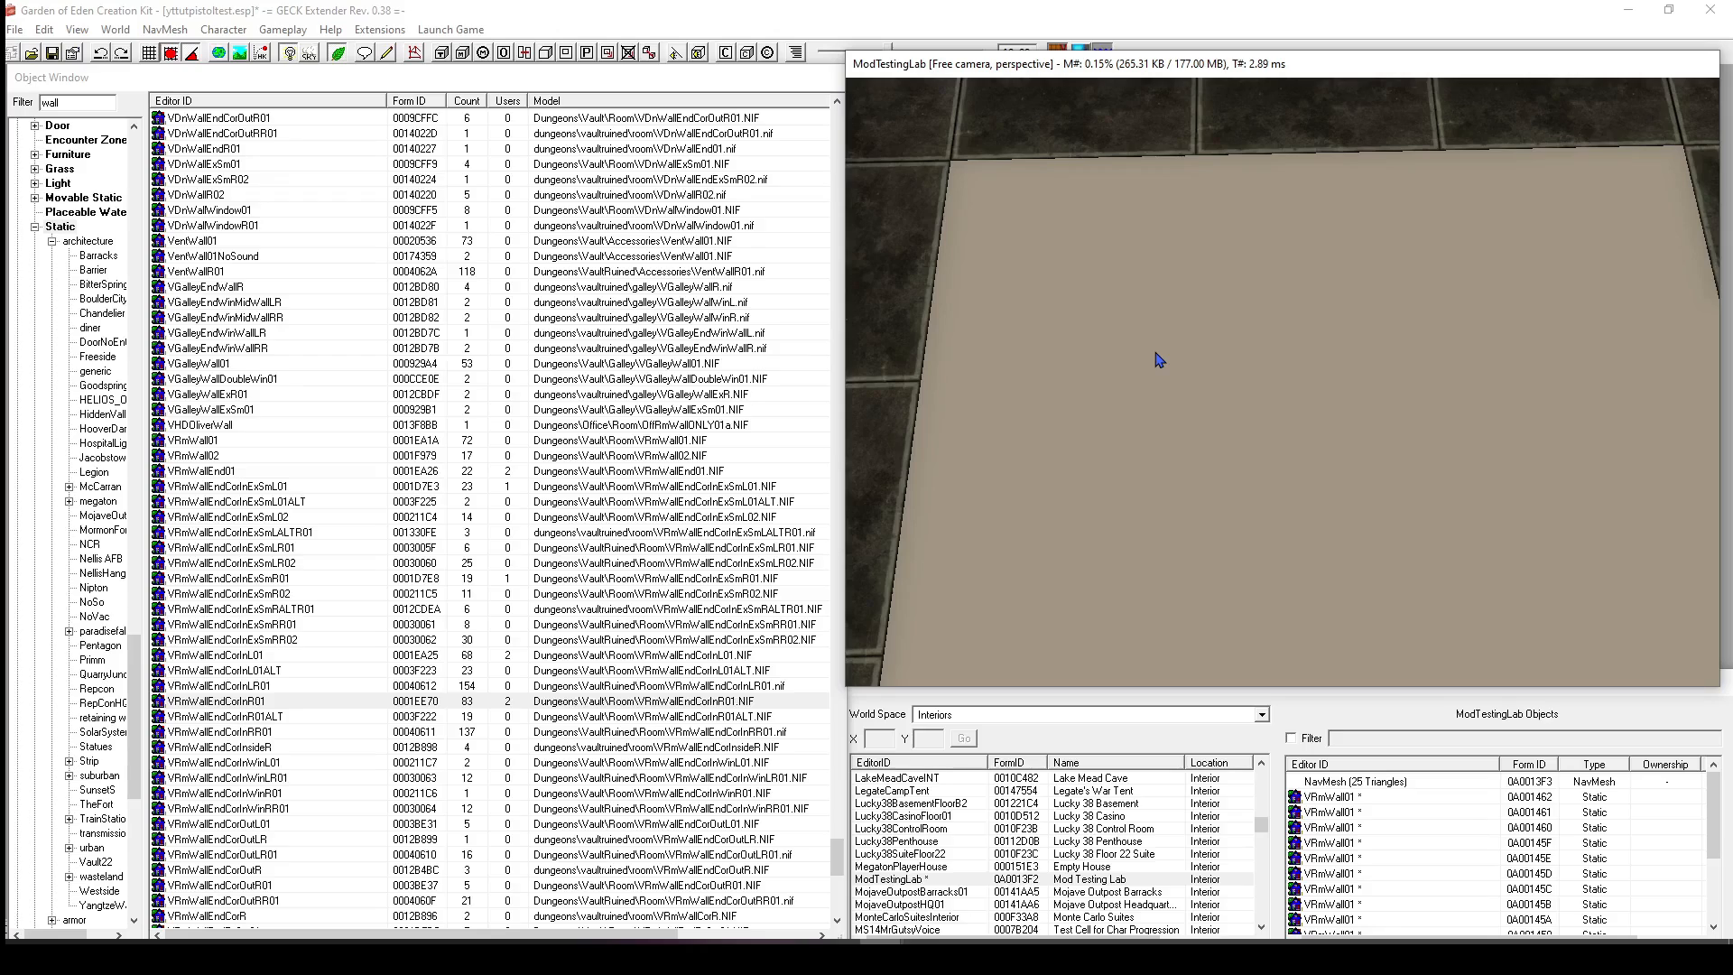
Look through the vault wall pieces, filter the object list by vrmmid, and select VRmMid01.
left_click(215, 442)
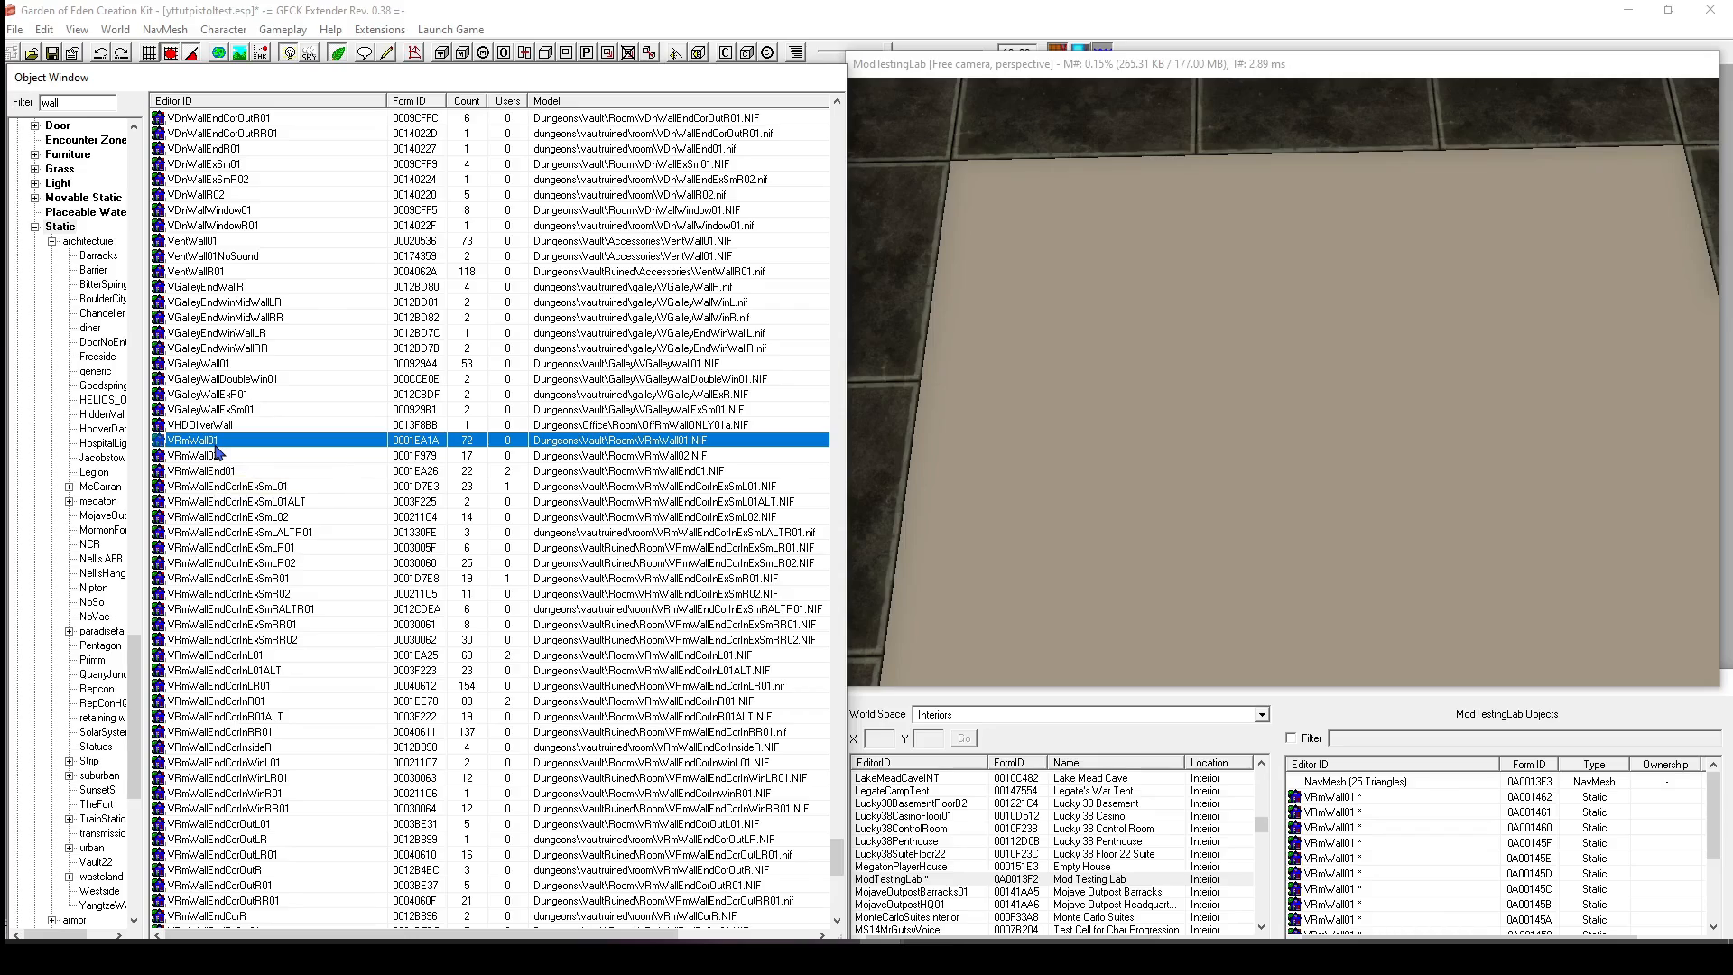
scroll(221, 460, "down", 7)
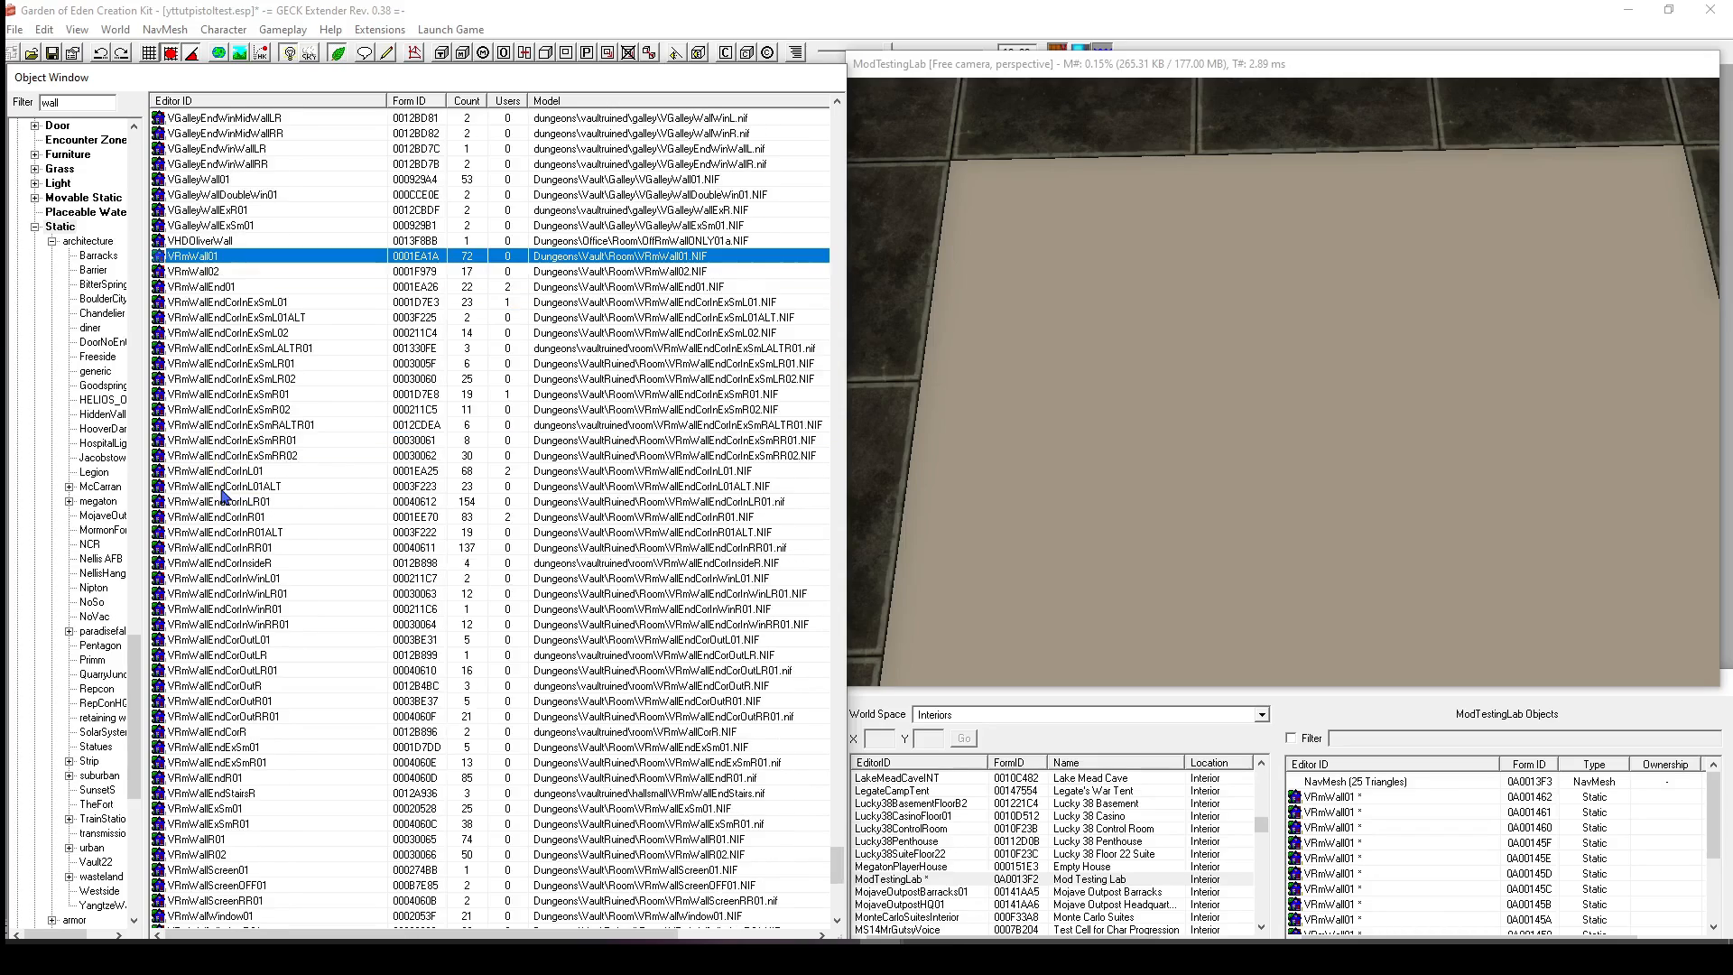
scroll(308, 626, "up", 13)
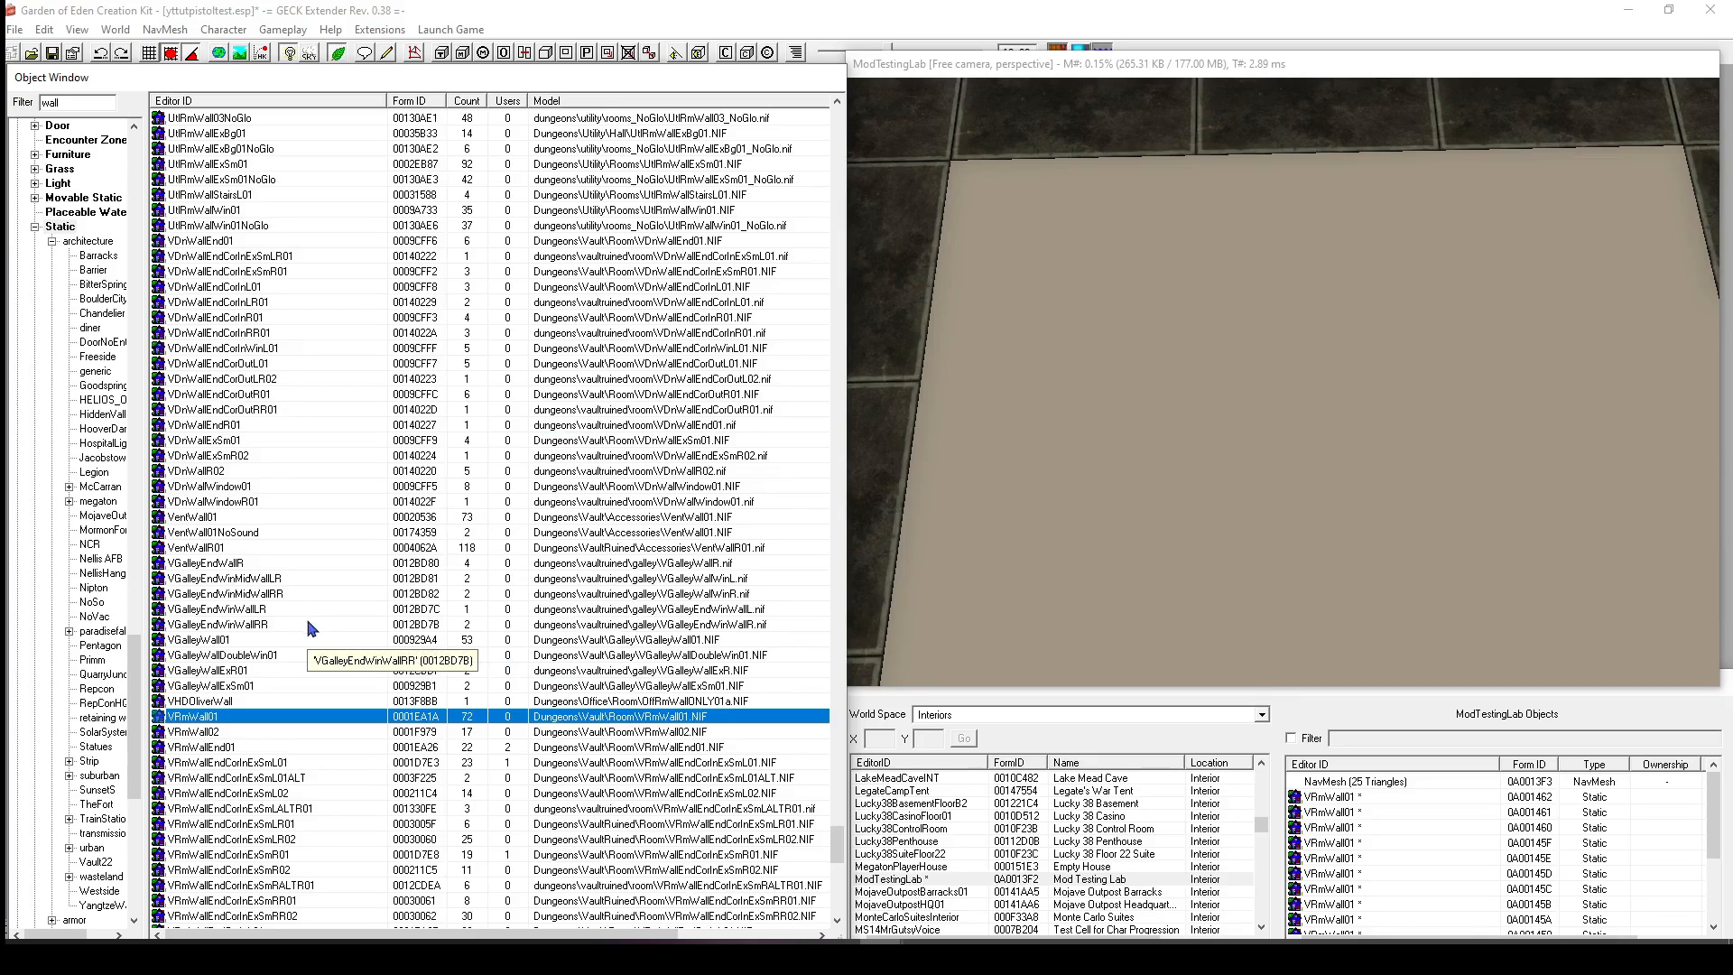
scroll(291, 755, "down", 15)
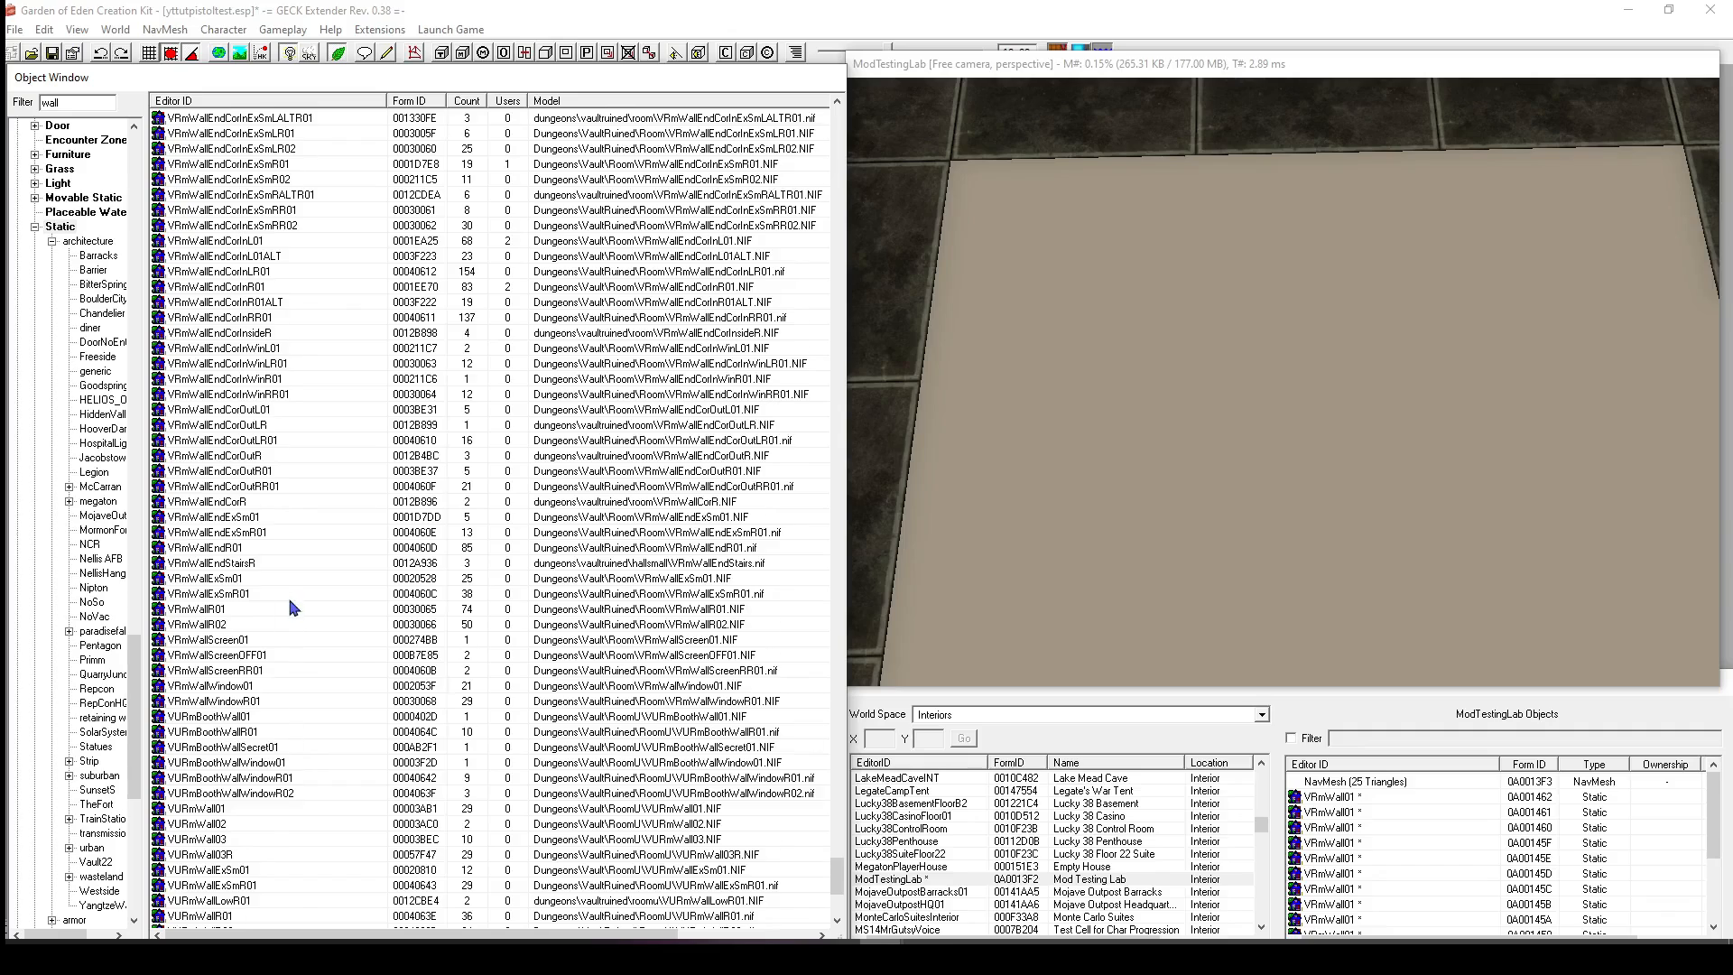
scroll(291, 607, "down", 6)
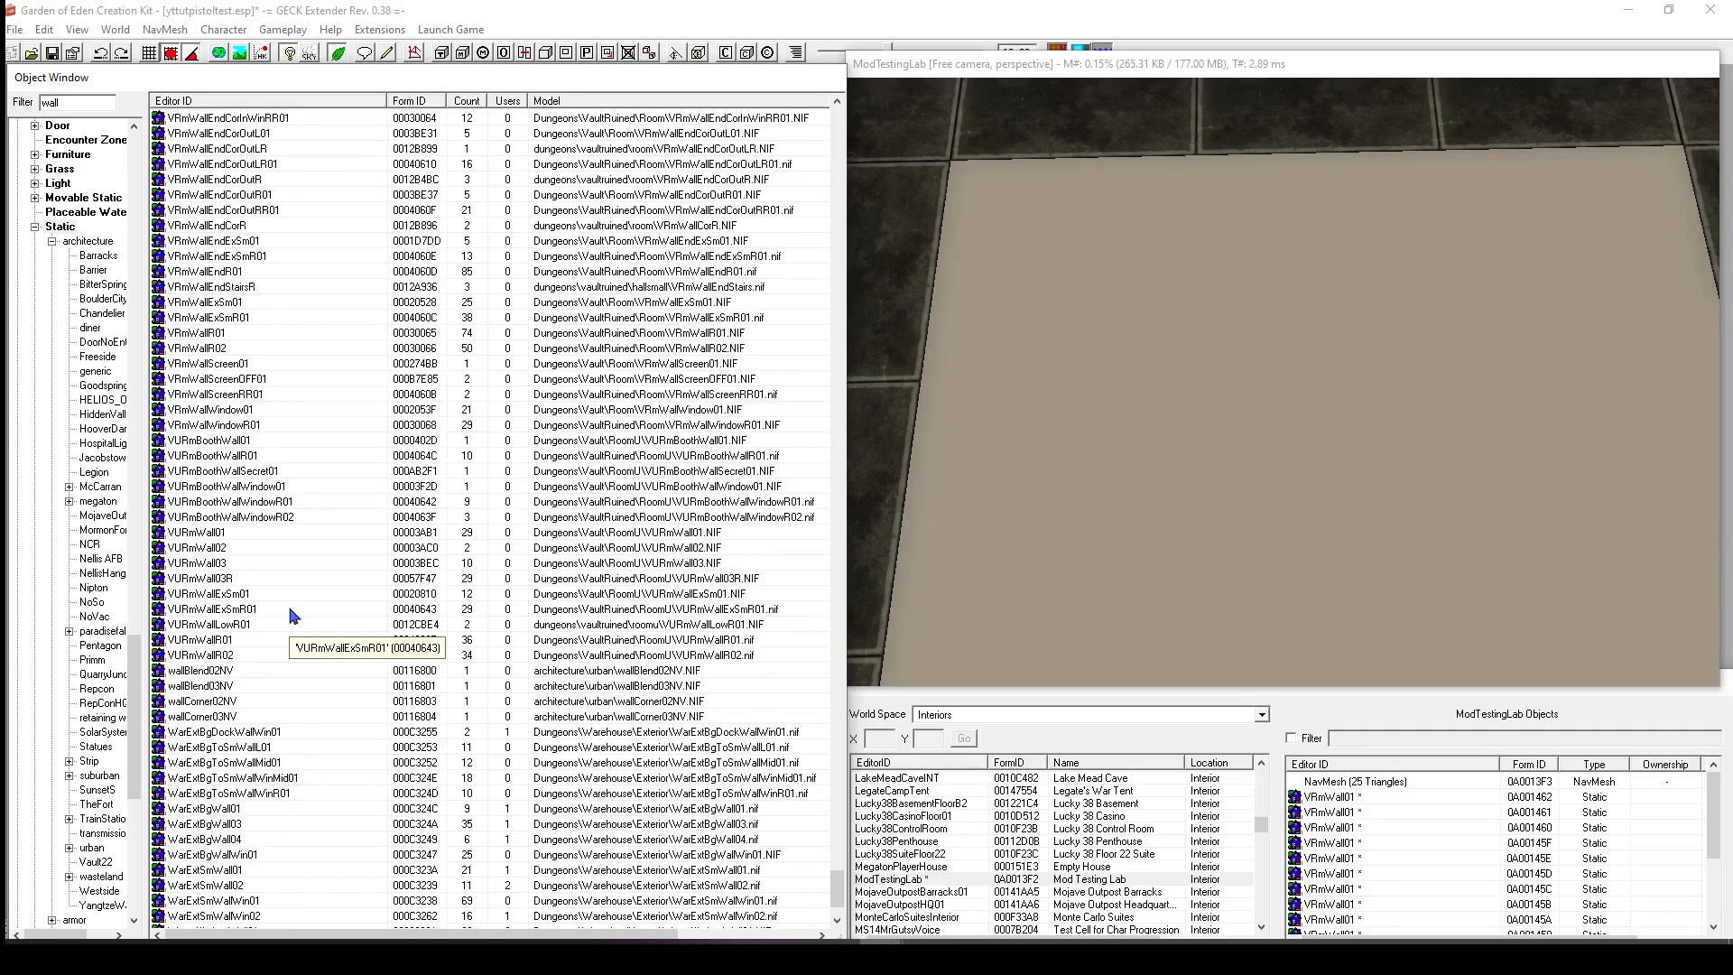
scroll(290, 616, "up", 7)
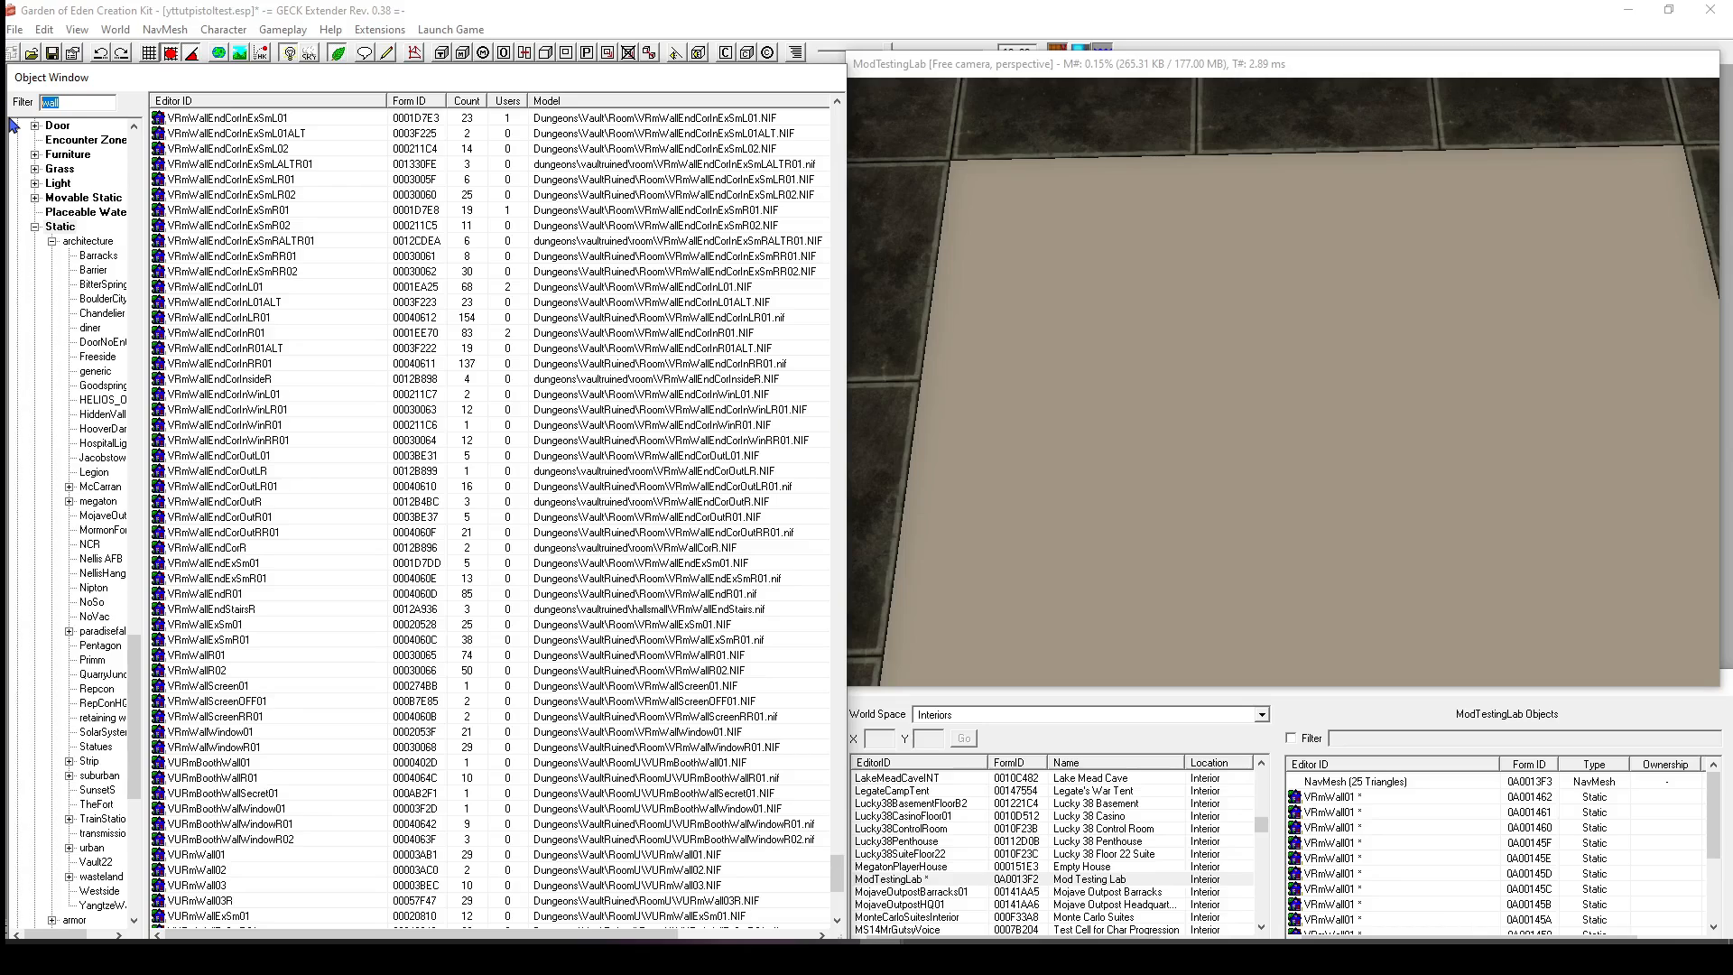
type("rmmid")
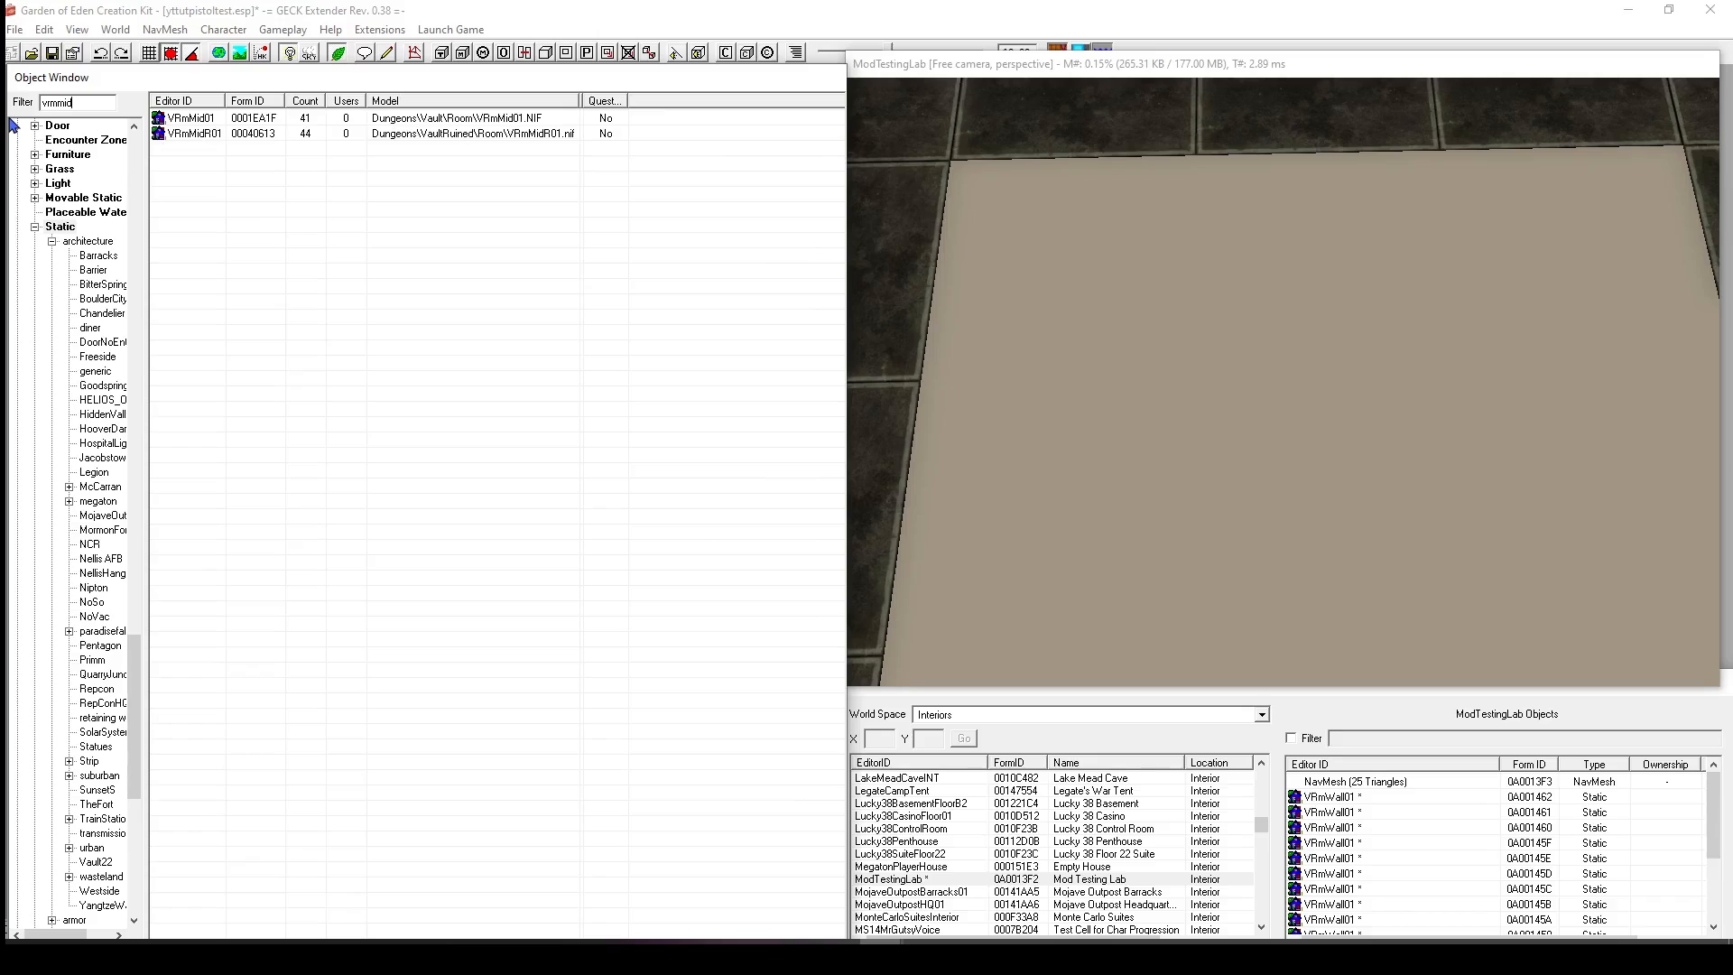
left_click(533, 118)
left_click(508, 150)
left_click(495, 136)
left_click(483, 119)
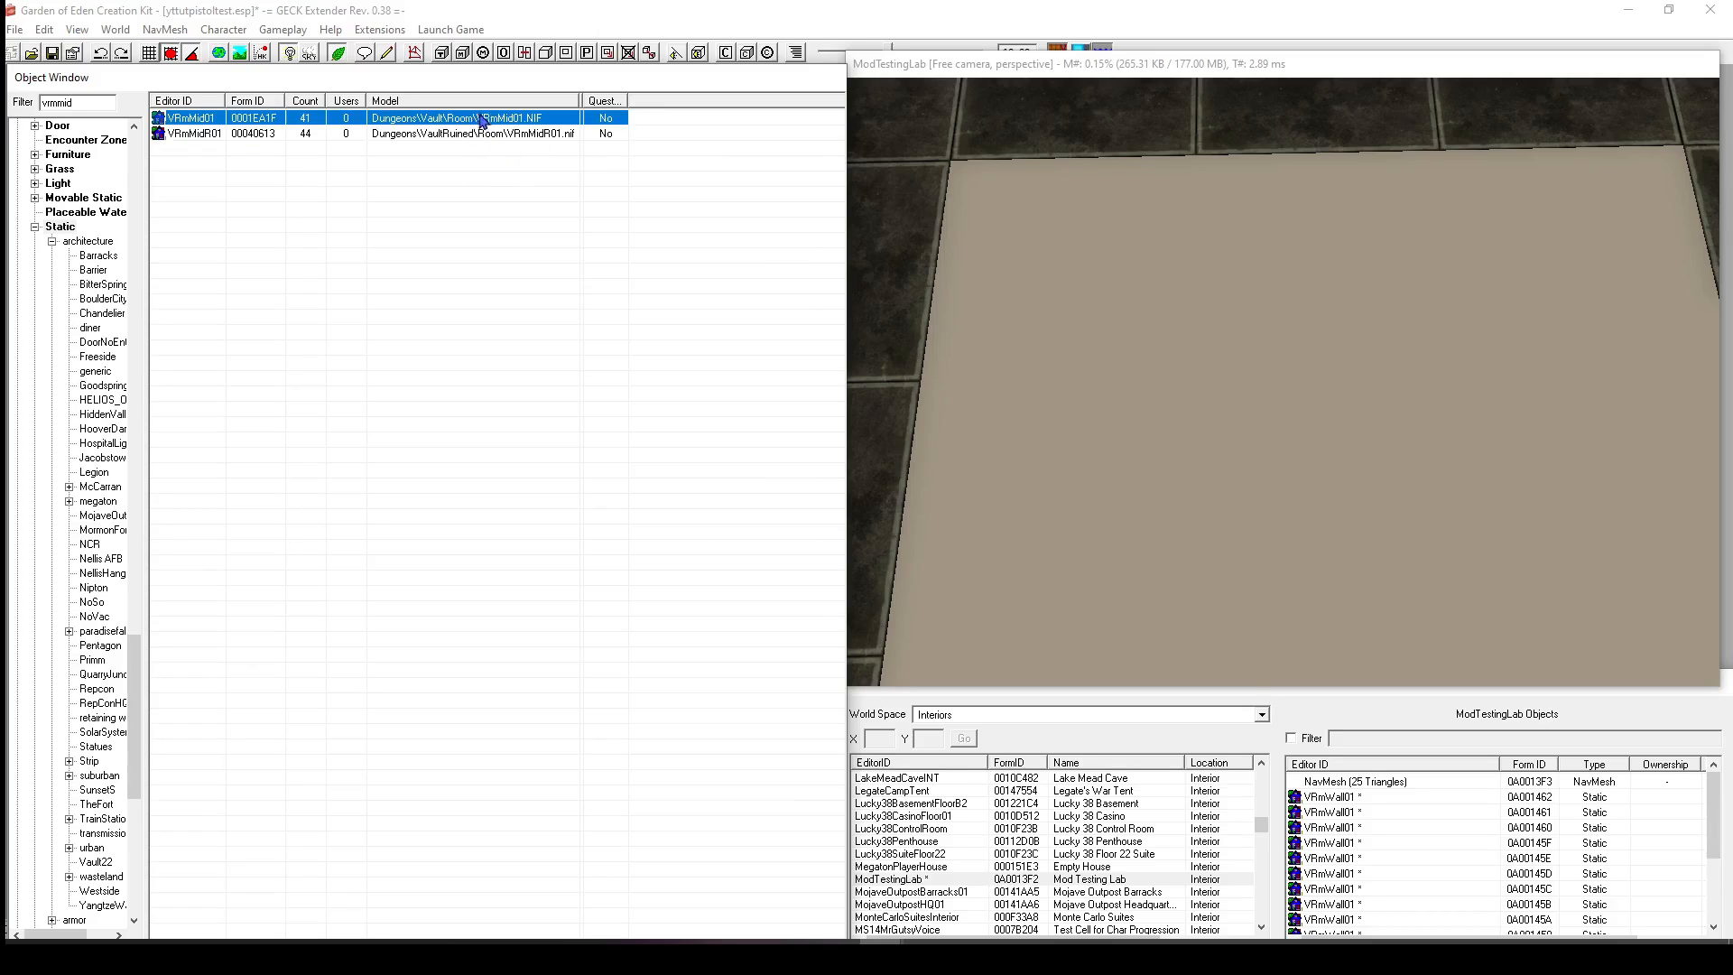
Place a VRmMid01 floor piece in the open centre, fit it flush into the inner floor corner, and deselect it.
left_click_drag(579, 146, 1124, 348)
left_click(523, 115)
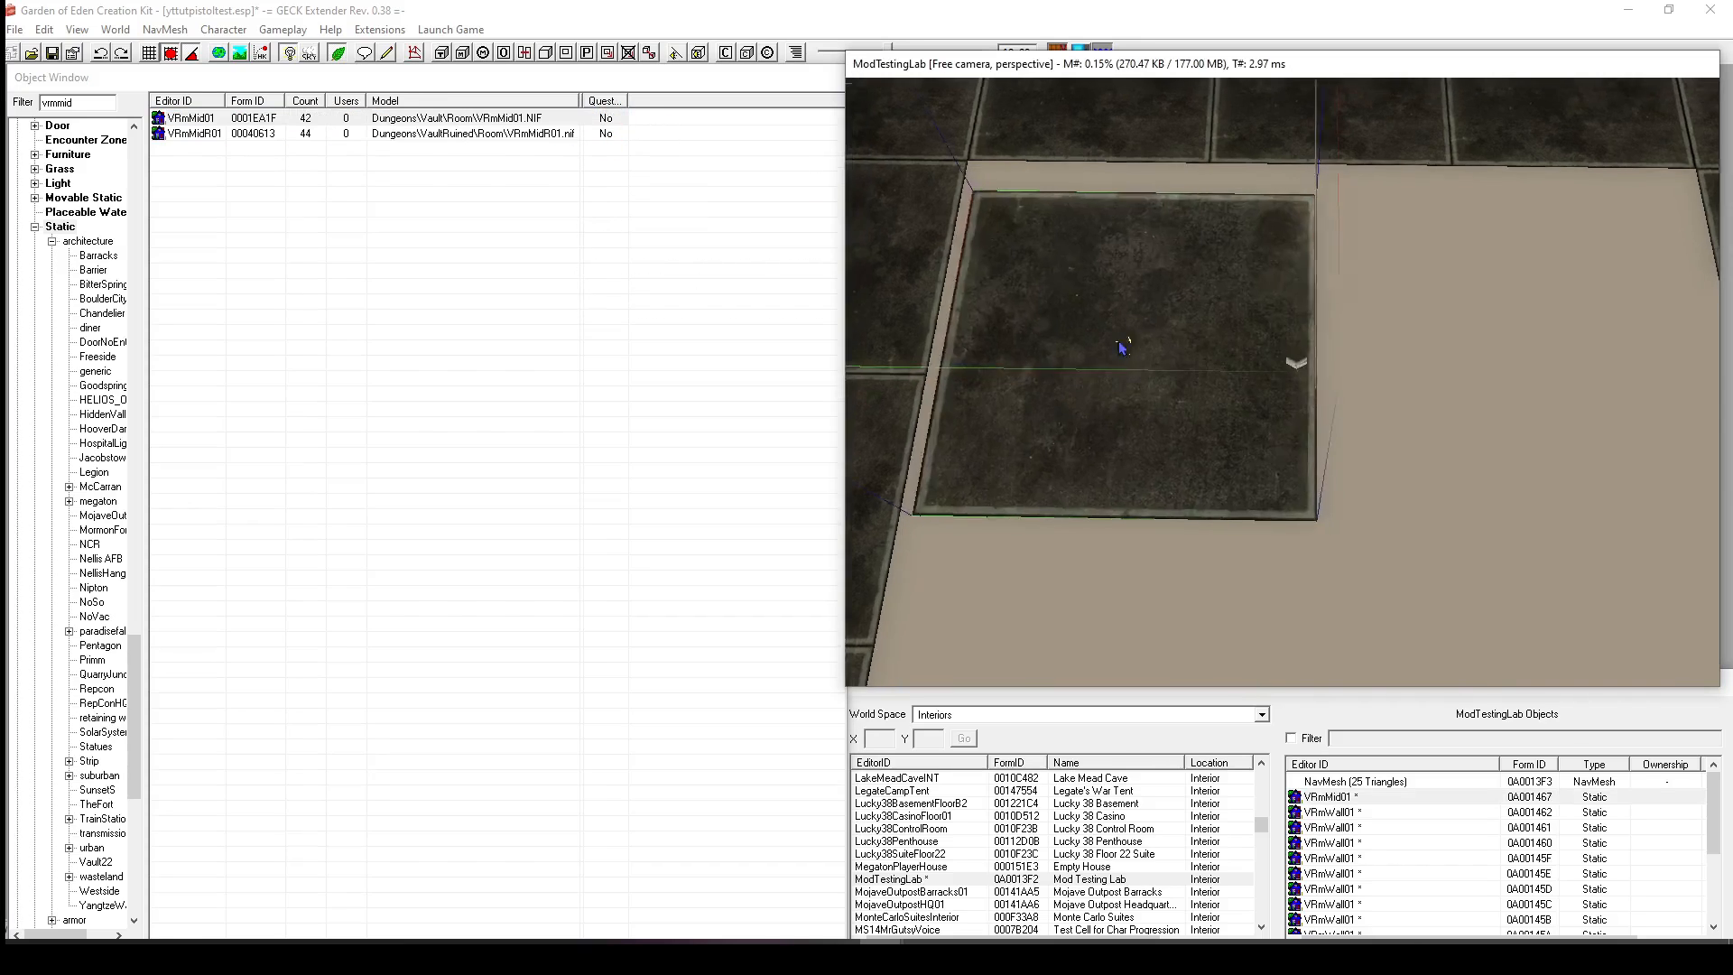
middle_click_drag(1085, 282, 1143, 267, "shift")
left_click_drag(1156, 312, 960, 534)
middle_click_drag(961, 533, 1087, 469, "shift")
scroll(960, 506, "up", 3)
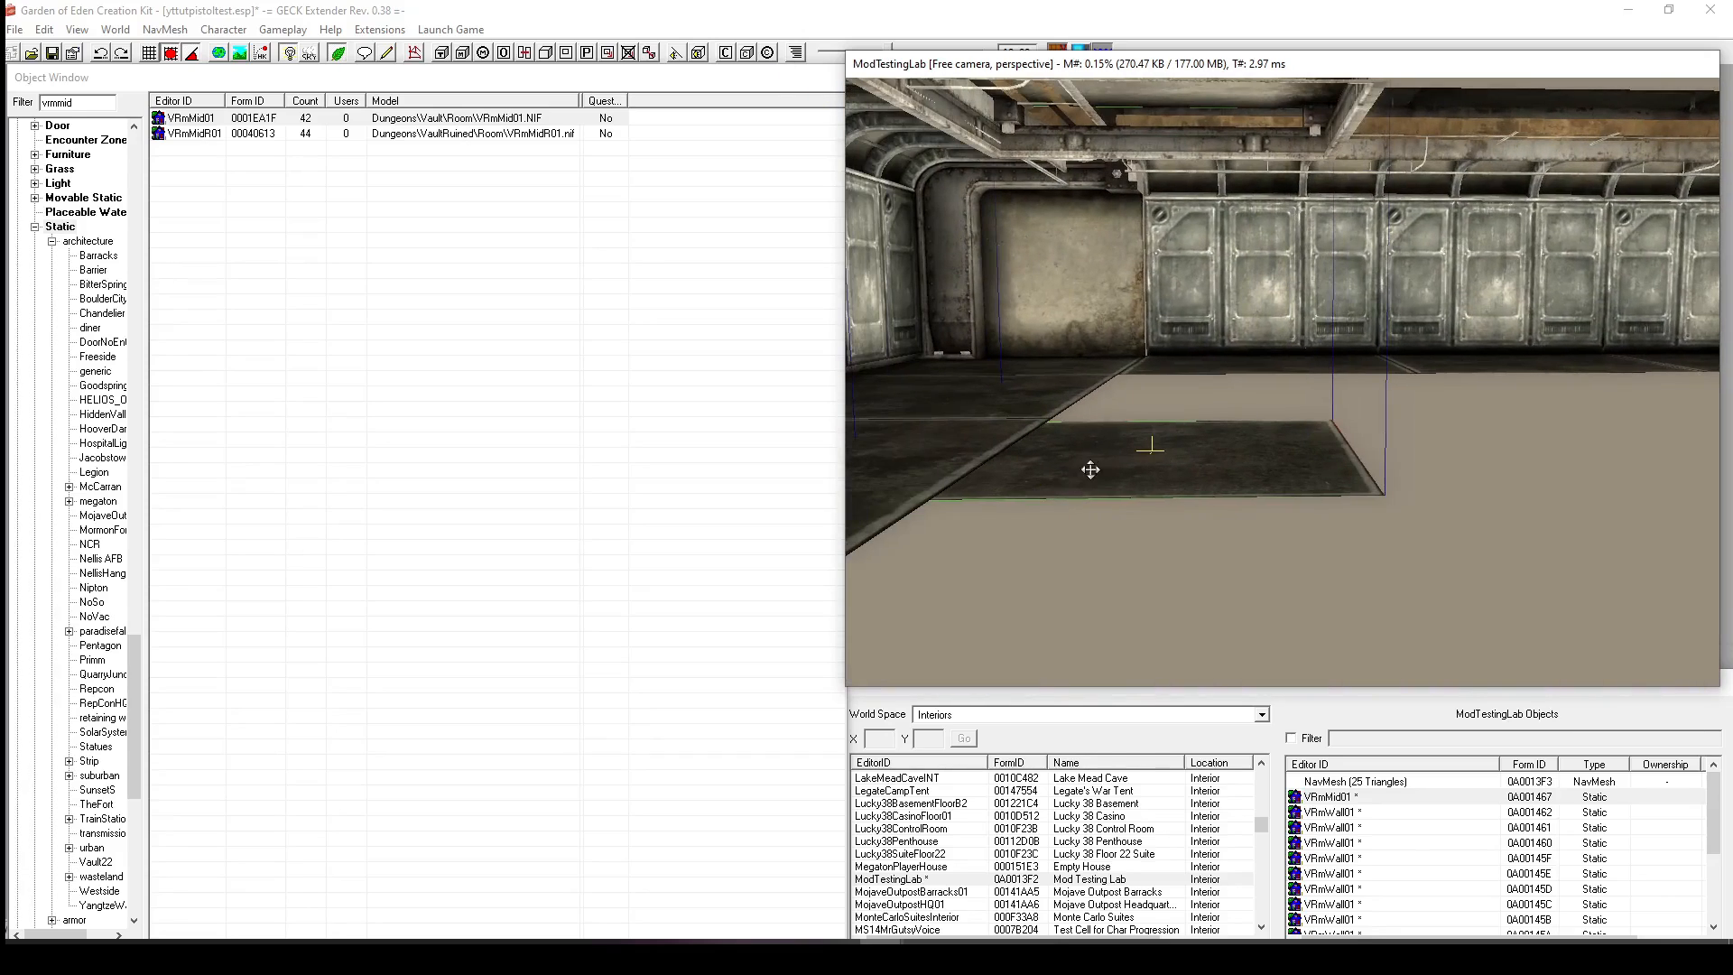
left_click_drag(1087, 469, 1137, 391)
middle_click_drag(1138, 391, 1157, 441, "shift")
left_click_drag(1156, 441, 1284, 252)
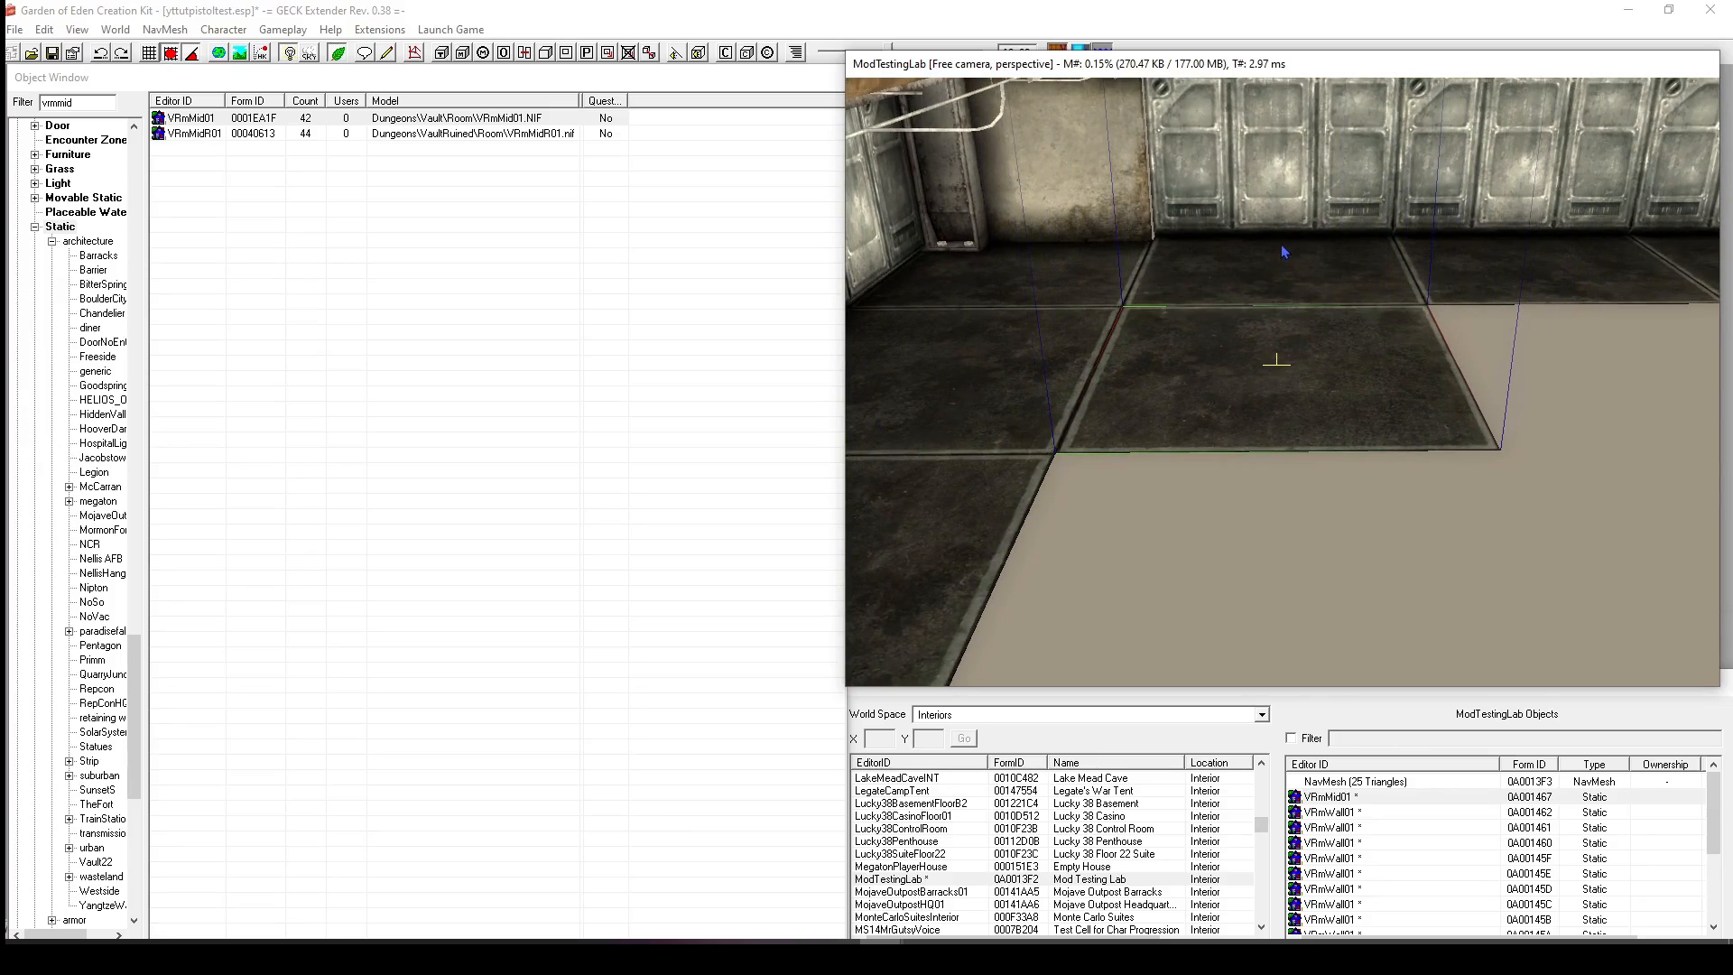
left_click(1280, 457)
Duplicate the VRmMid01 piece twice along the back wall to complete a three-piece floor row, and deselect.
middle_click_drag(1280, 457, 1188, 360, "shift")
scroll(1188, 360, "down", 5)
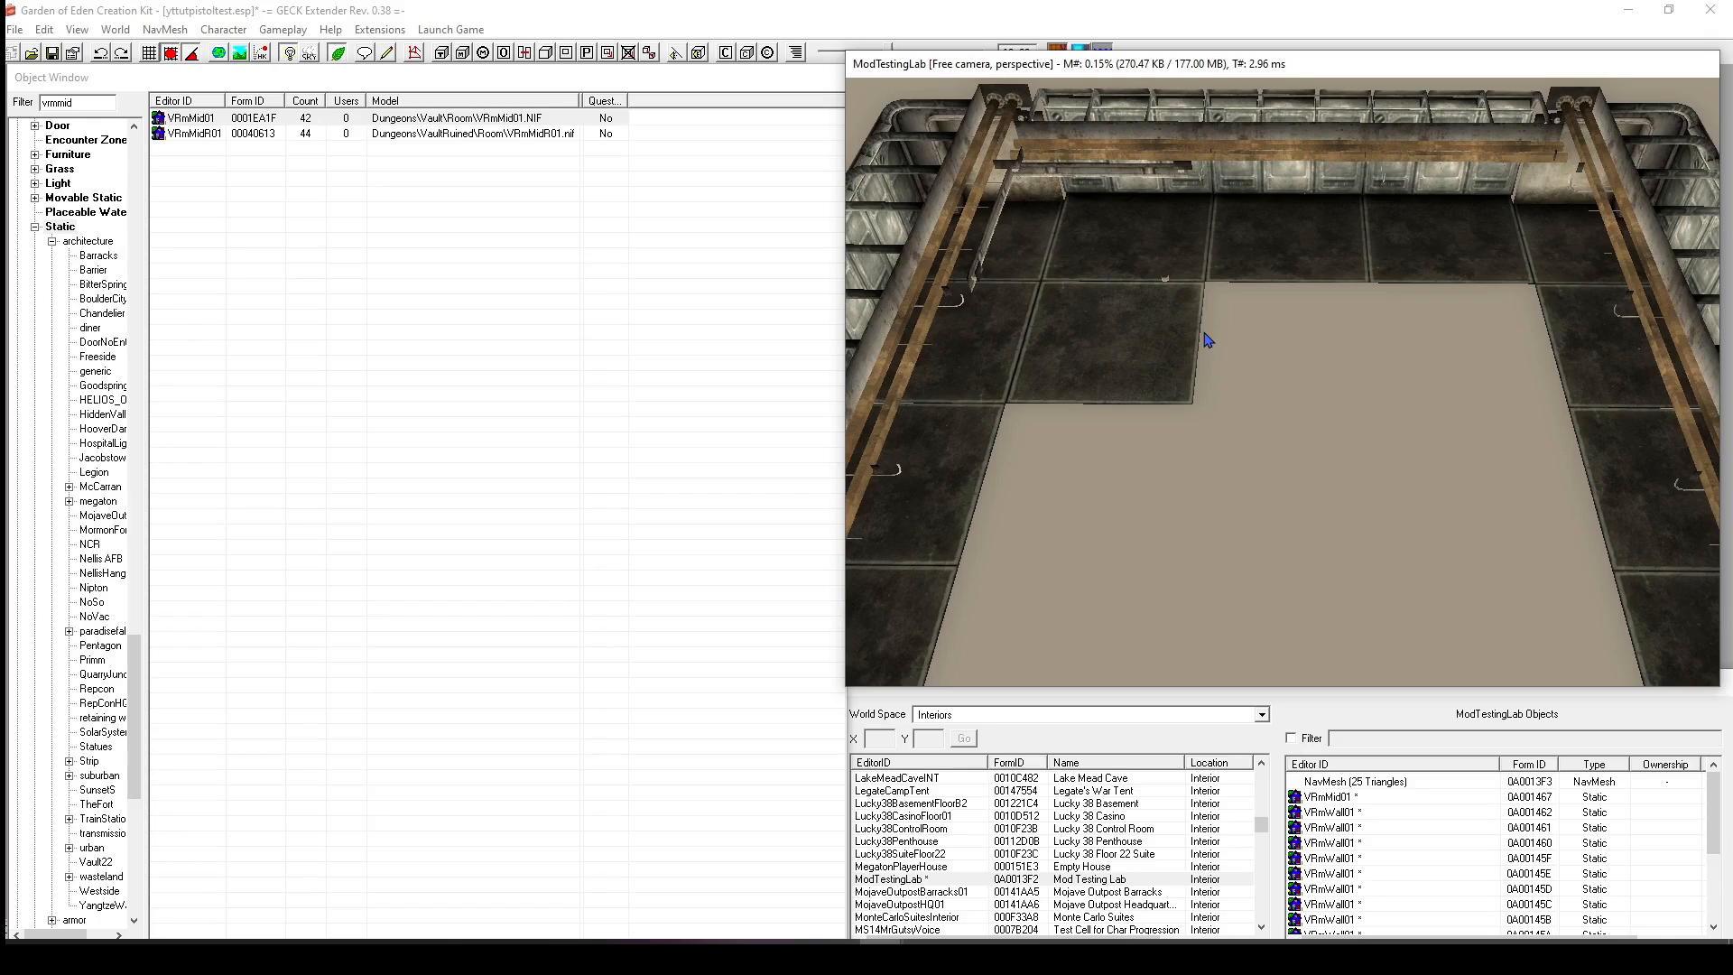
scroll(1209, 340, "up", 3)
middle_click_drag(1209, 340, 1130, 379)
scroll(1357, 418, "up", 1)
middle_click_drag(1257, 407, 1260, 337)
middle_click_drag(1101, 254, 1116, 273)
left_click(1083, 272)
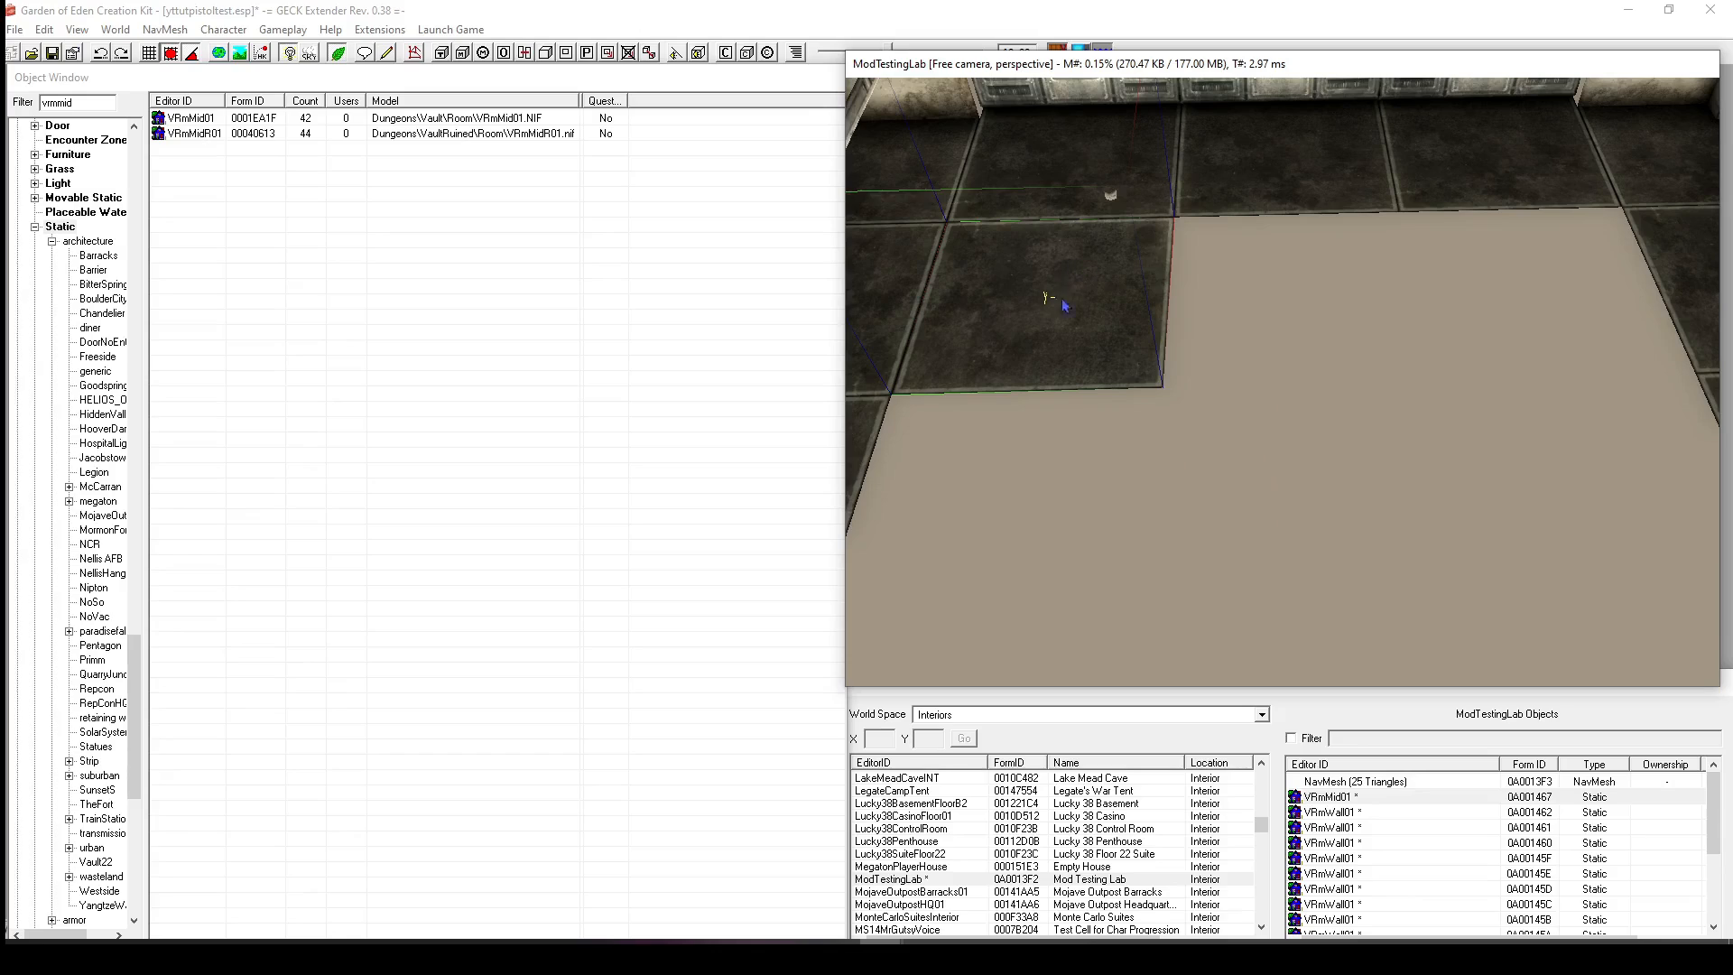
key("ctrl+d")
left_click_drag(1066, 307, 1406, 303)
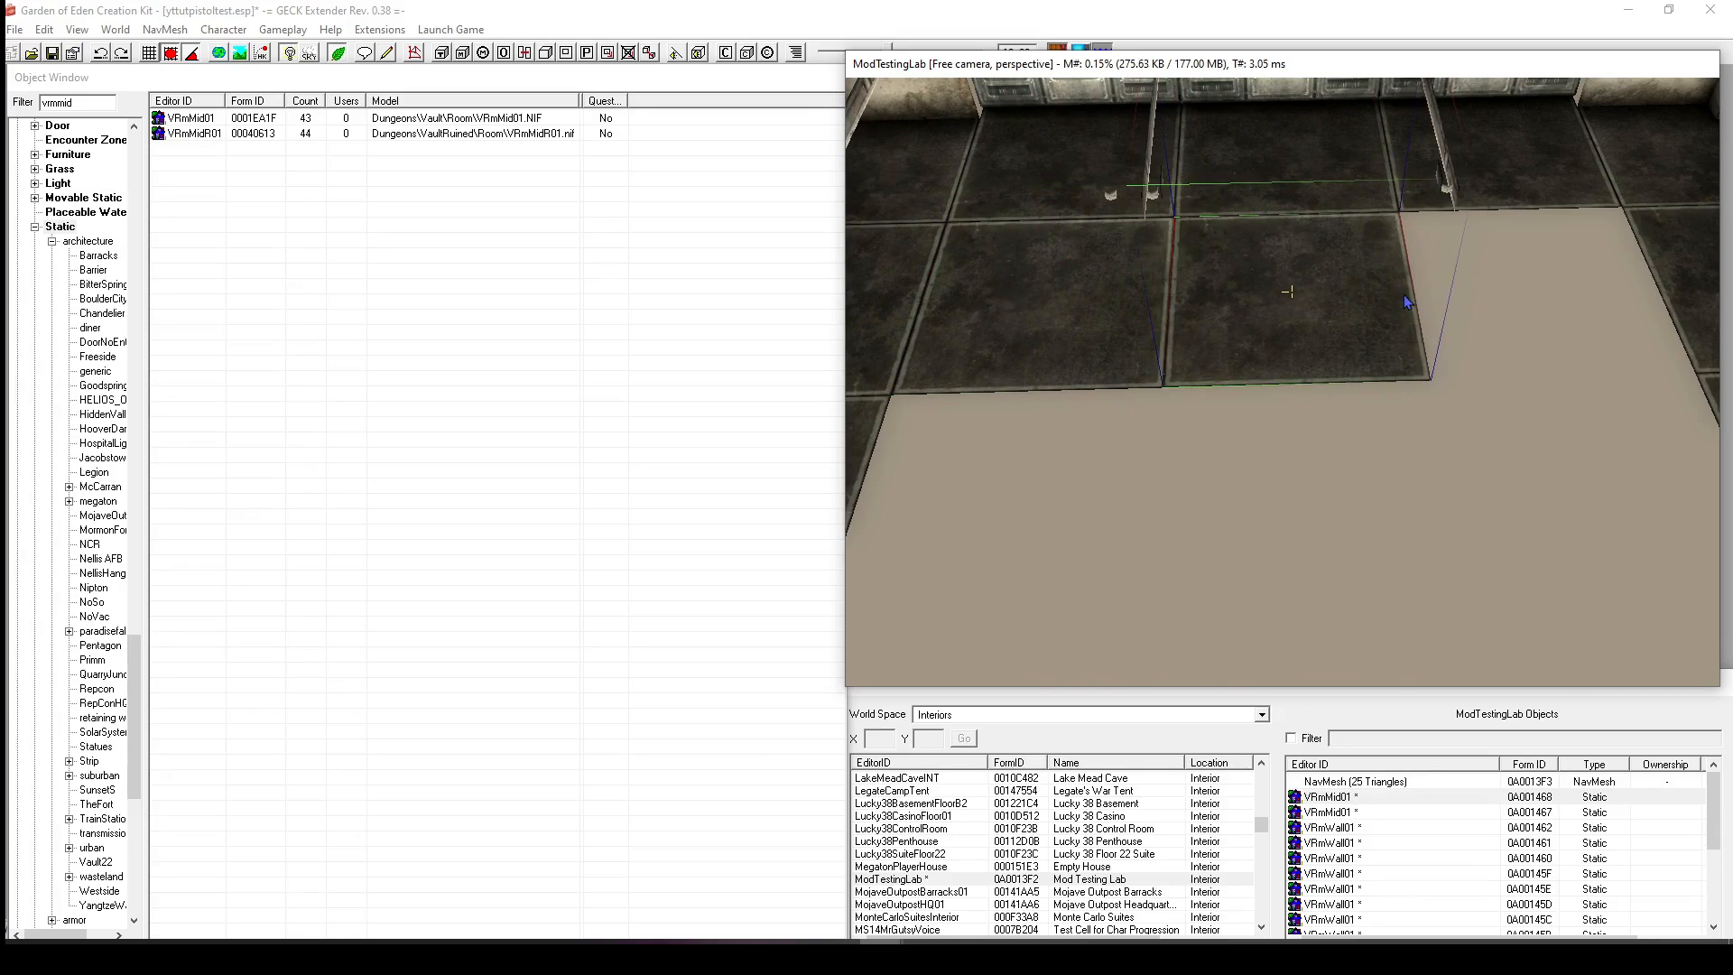
key("ctrl+d")
left_click_drag(1273, 287, 1478, 344)
left_click(1470, 416)
Duplicate VRmMid01 three times to lay a second three-piece row next to the first one.
scroll(1469, 414, "down", 5)
mouse_move(1469, 415)
middle_mouse_down()
mouse_move(1465, 373)
mouse_move(1444, 382)
mouse_move(1463, 451)
mouse_move(1444, 422)
middle_mouse_up()
left_click(1170, 325)
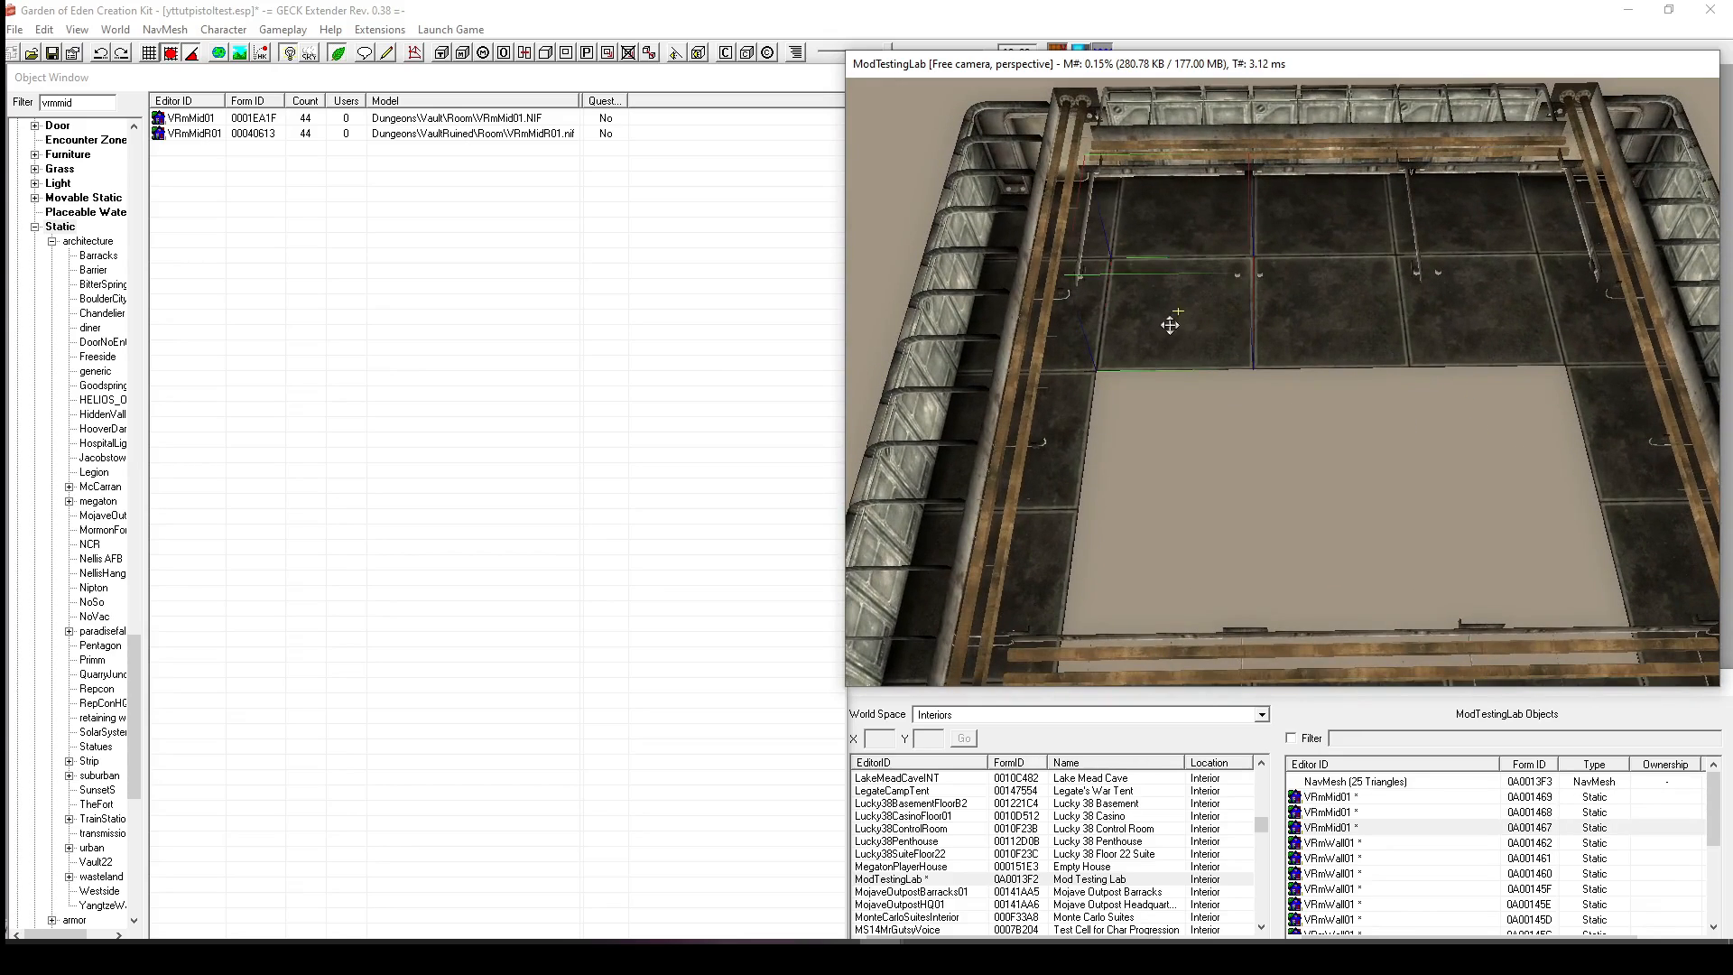
key("ctrl+d")
left_click_drag(1181, 308, 1529, 460)
key("ctrl+d")
key("ctrl+d")
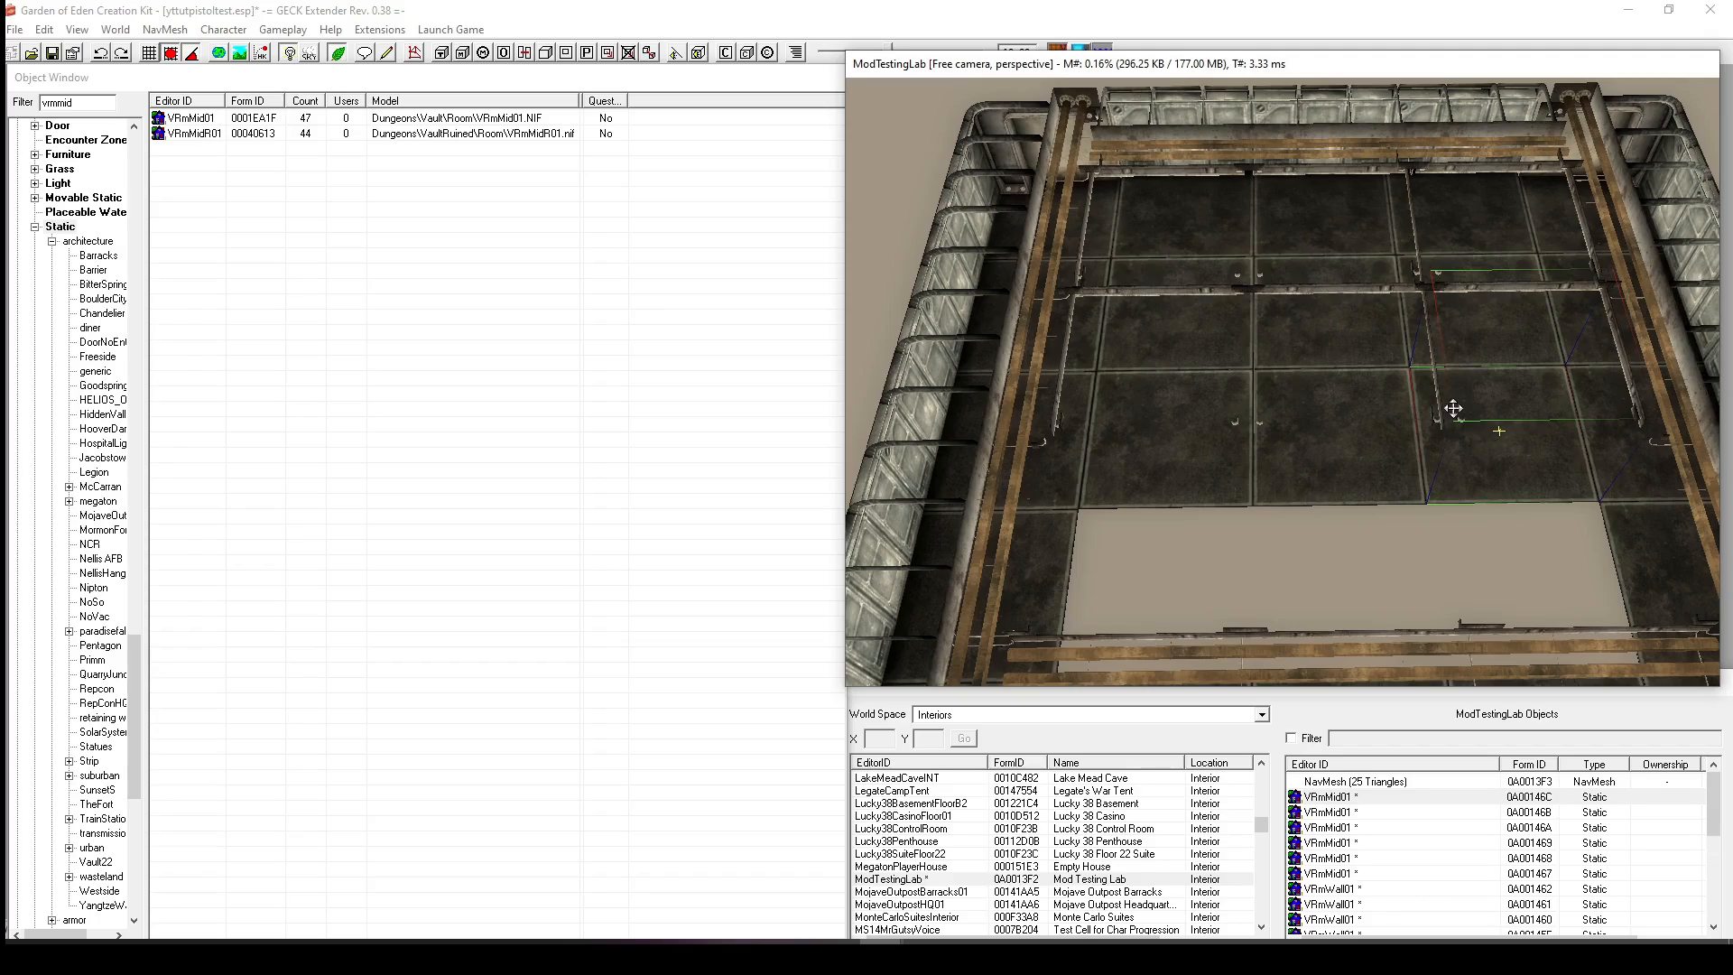
Select all three pieces of the second VRmMid01 row and duplicate them into the remaining strip of open floor.
left_click(1327, 445)
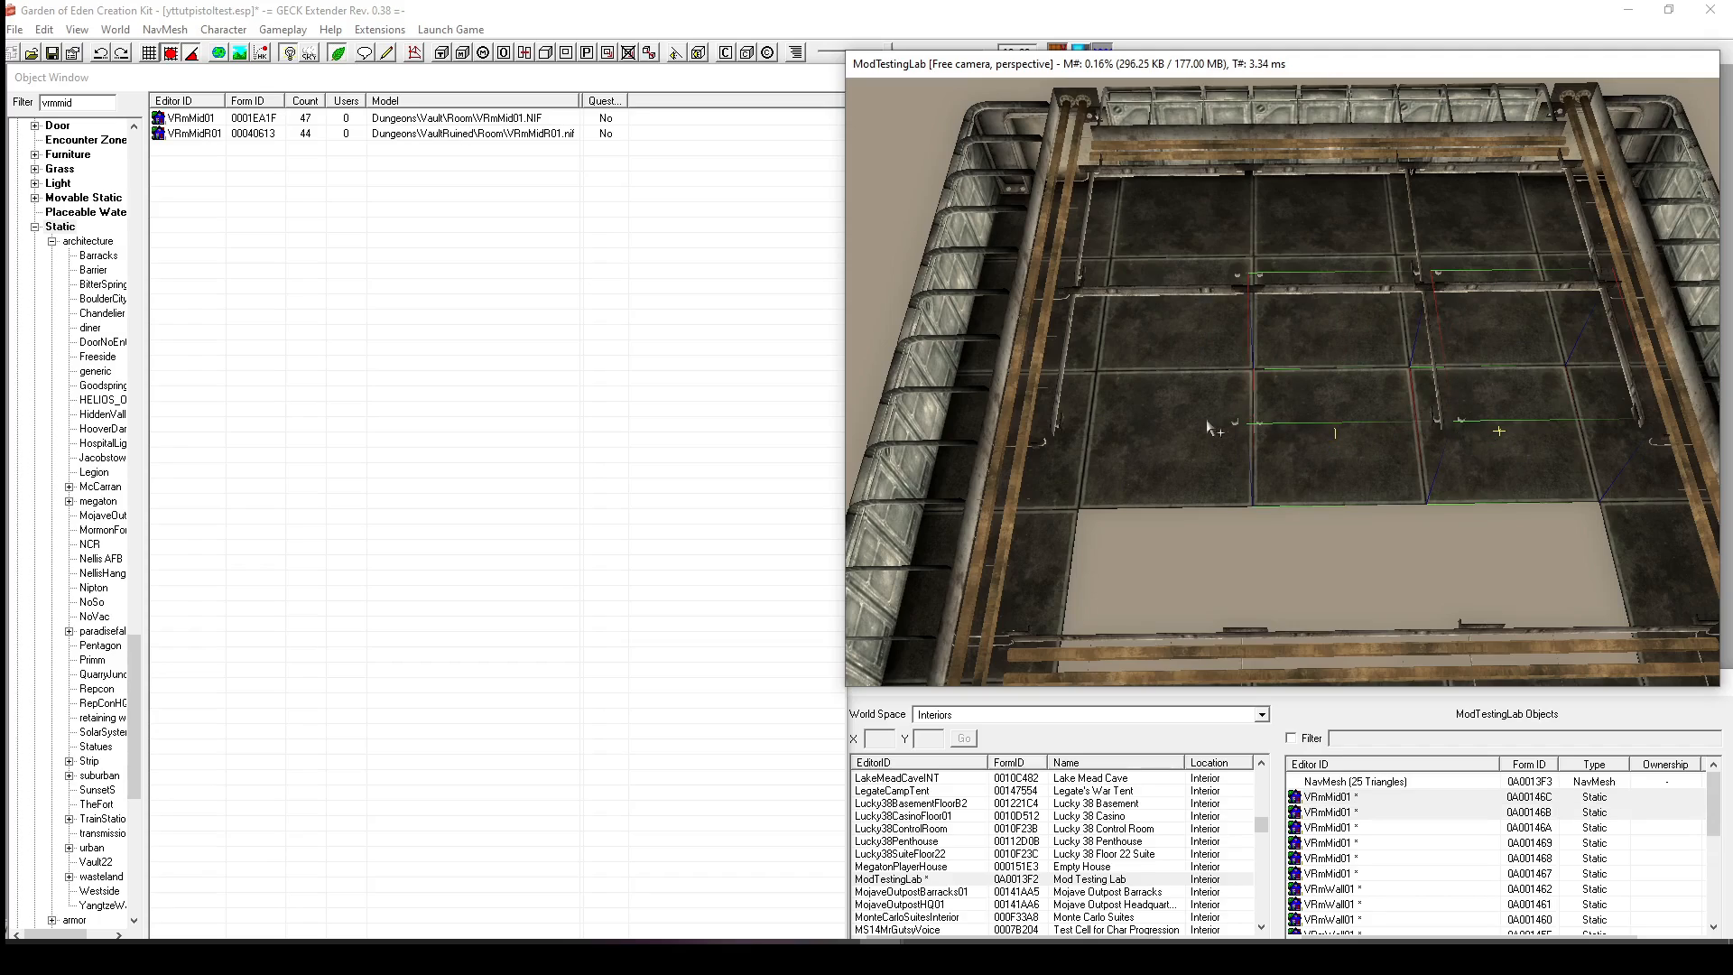
left_click(1180, 441, "ctrl")
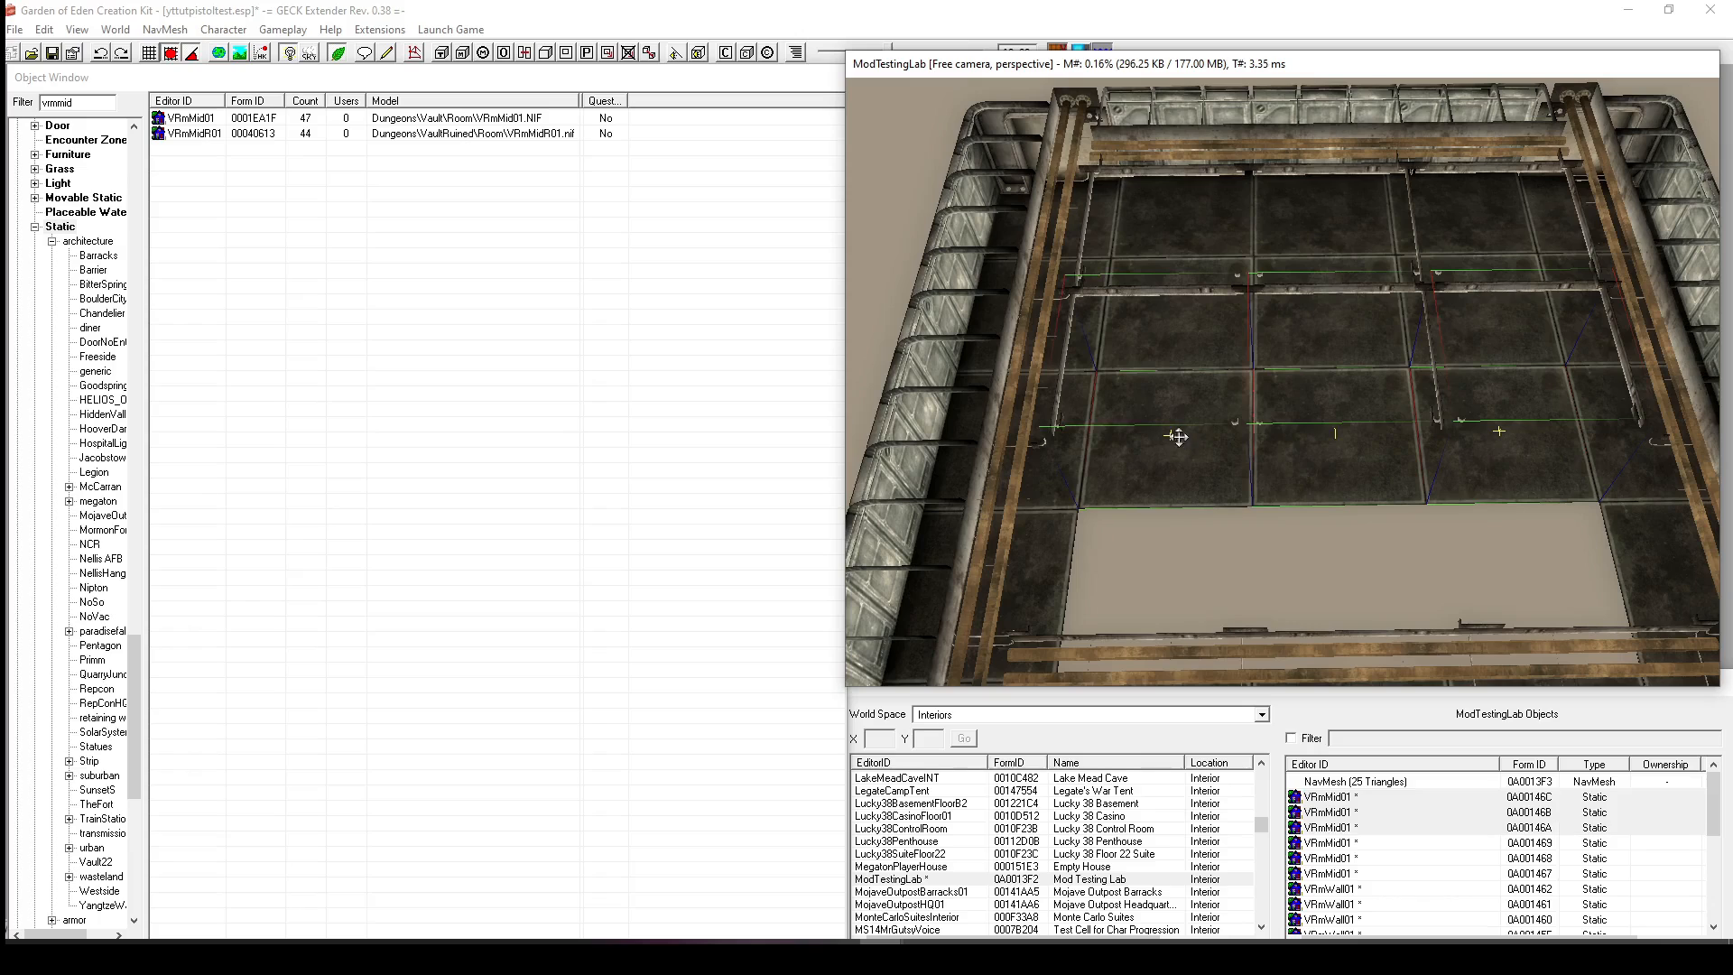
middle_click_drag(1177, 437, 1292, 426, "shift")
key("ctrl+d")
left_click_drag(1324, 395, 1396, 557)
Inspect the filled room from inside, including the joint between a corner piece and the neighbouring wall row.
middle_click_drag(1391, 549, 1495, 331, "shift")
scroll(1354, 235, "up", 5)
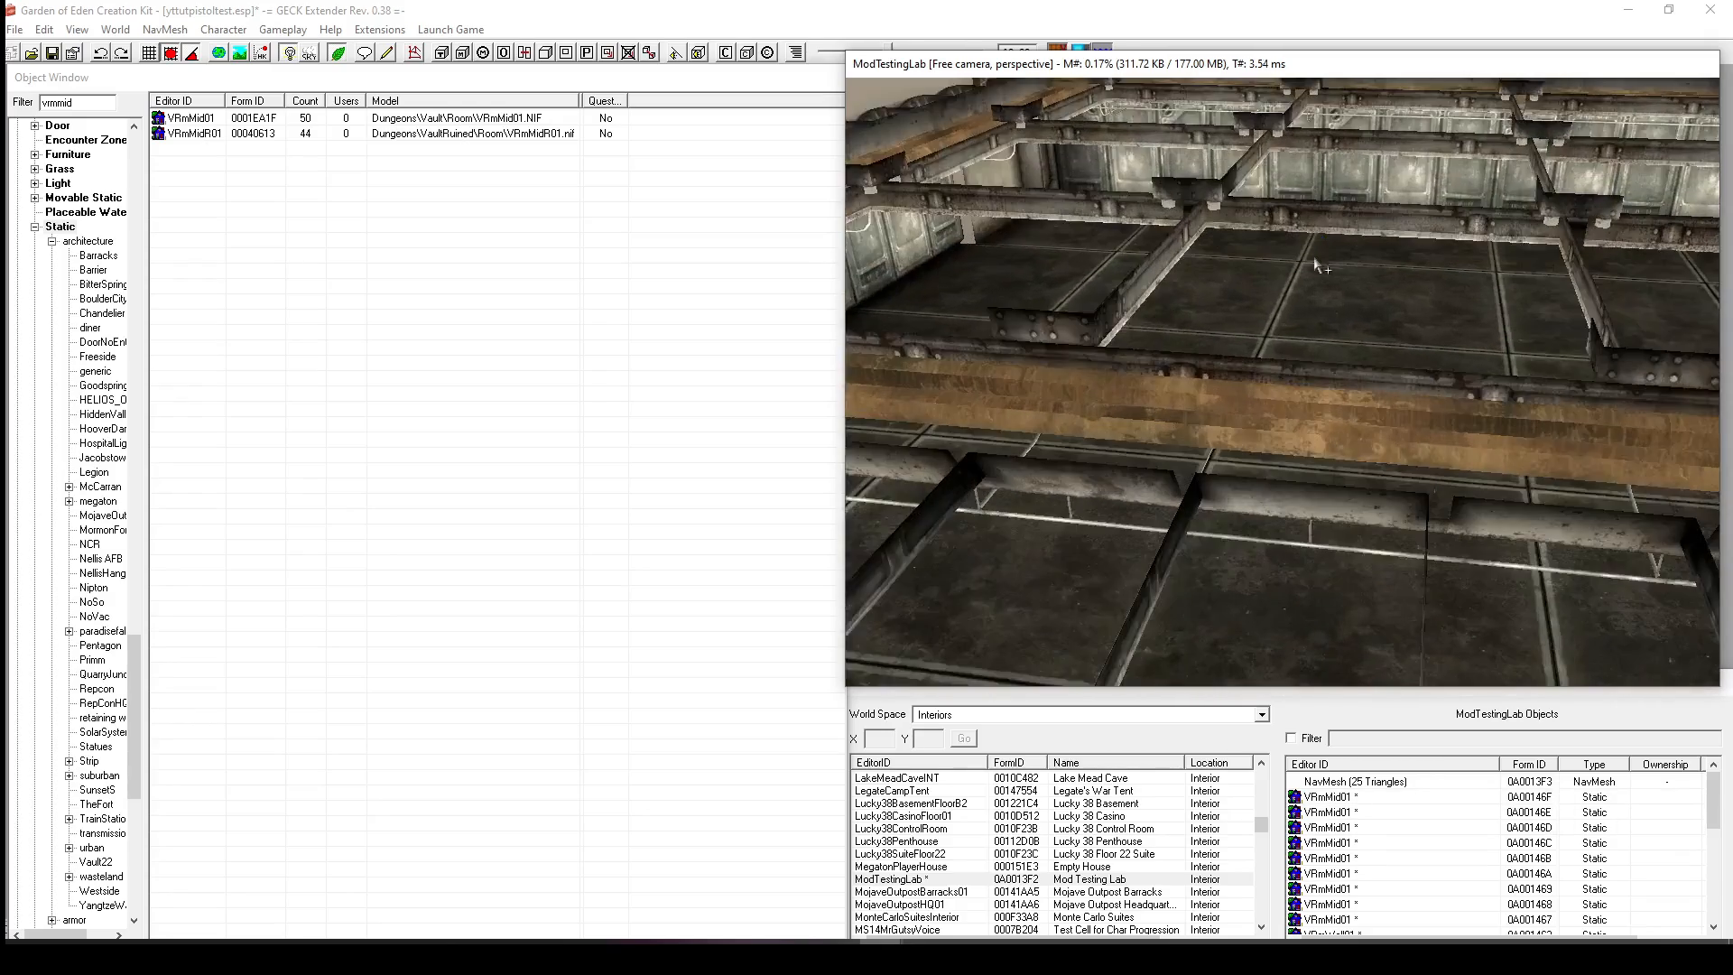
middle_click_drag(1315, 262, 1484, 272, "shift")
scroll(1318, 271, "down", 5)
middle_click_drag(1318, 281, 1400, 330, "shift")
scroll(1243, 296, "up", 5)
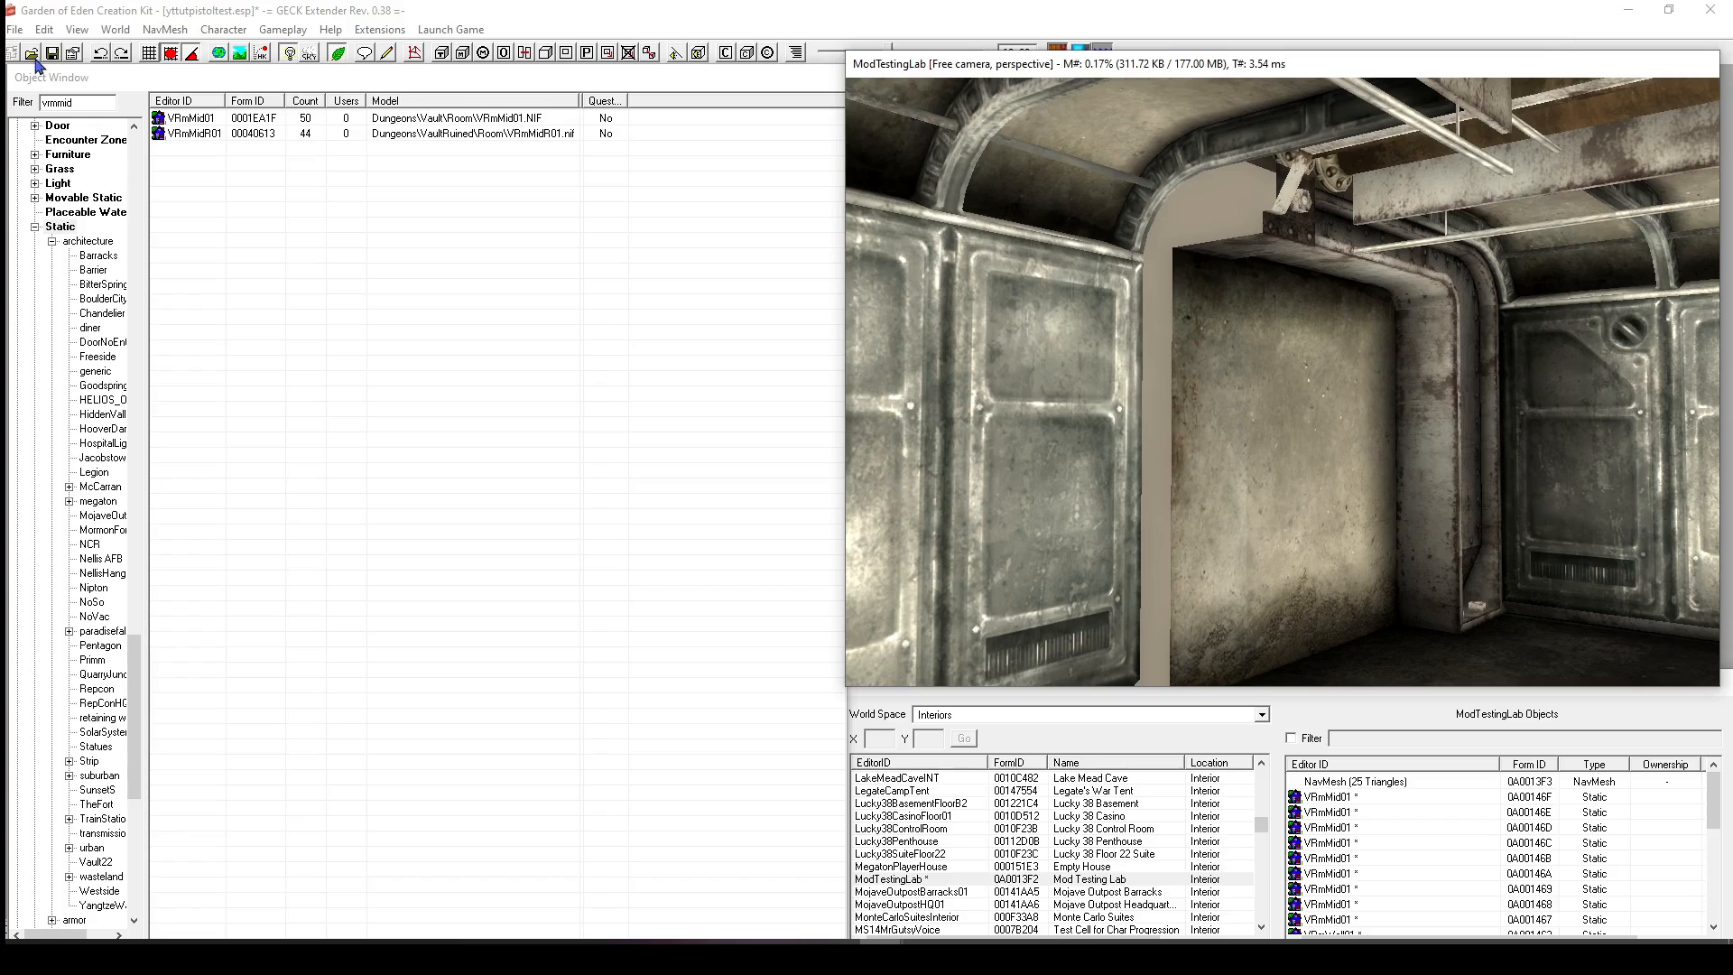
Filter the static objects by vault and scan the list for vault building pieces.
left_click(94, 101)
scroll(41, 341, "down", 11)
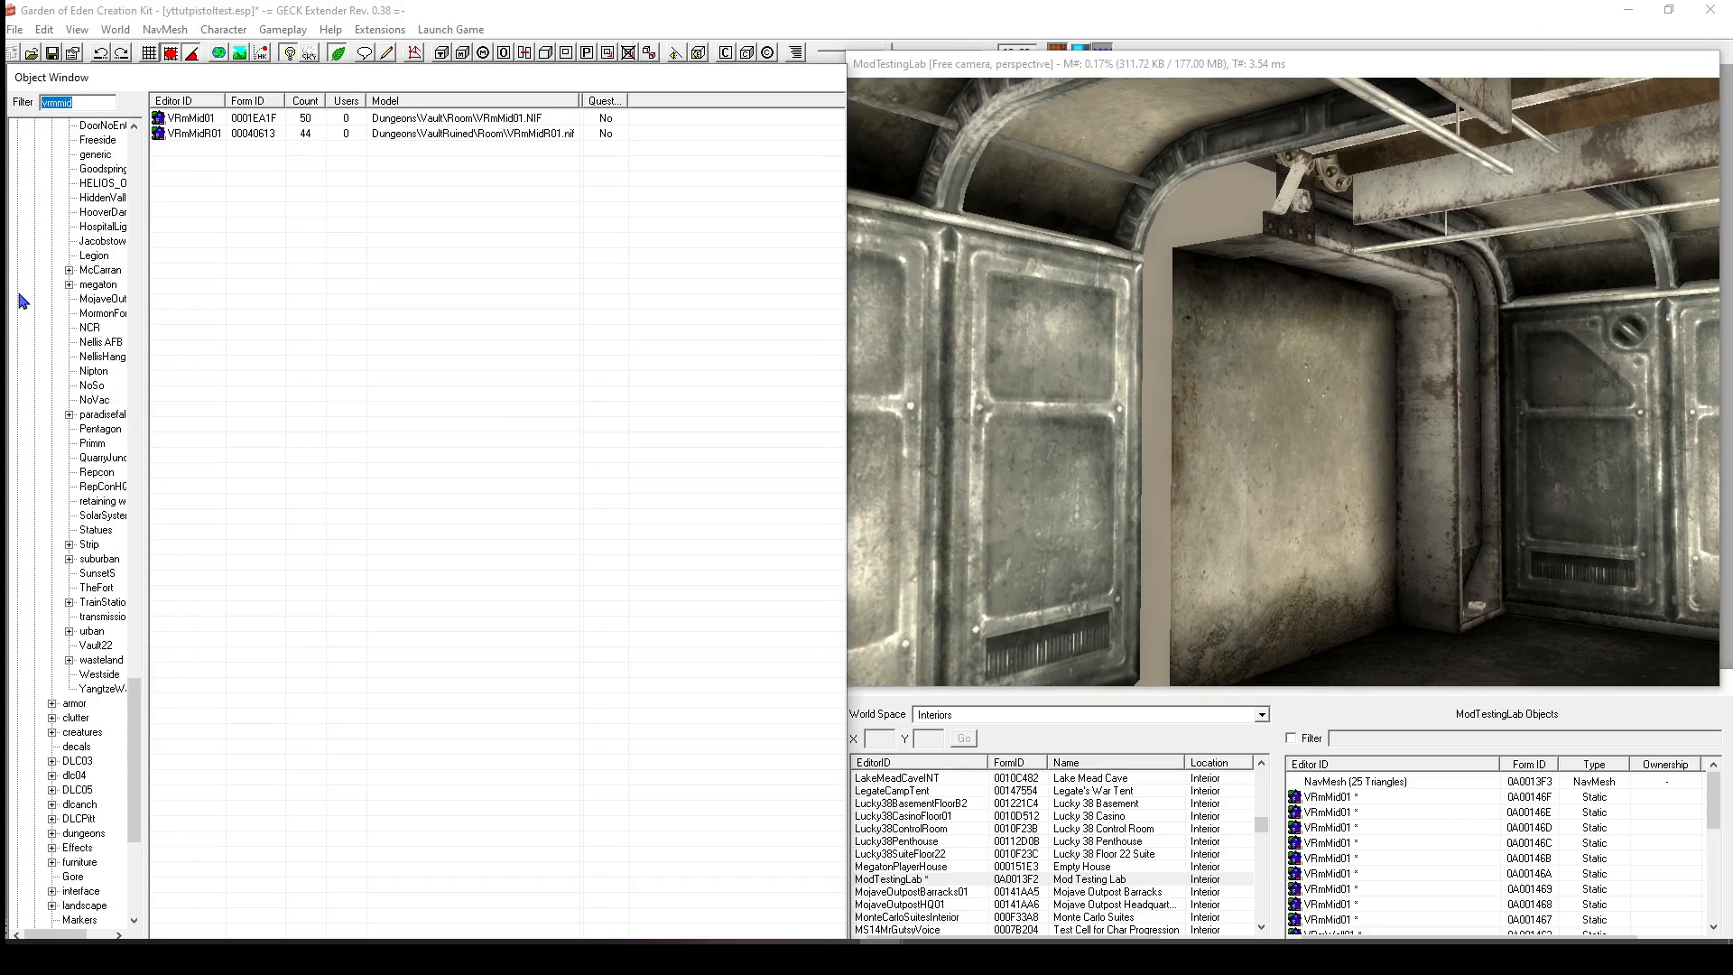
scroll(41, 341, "down", 2)
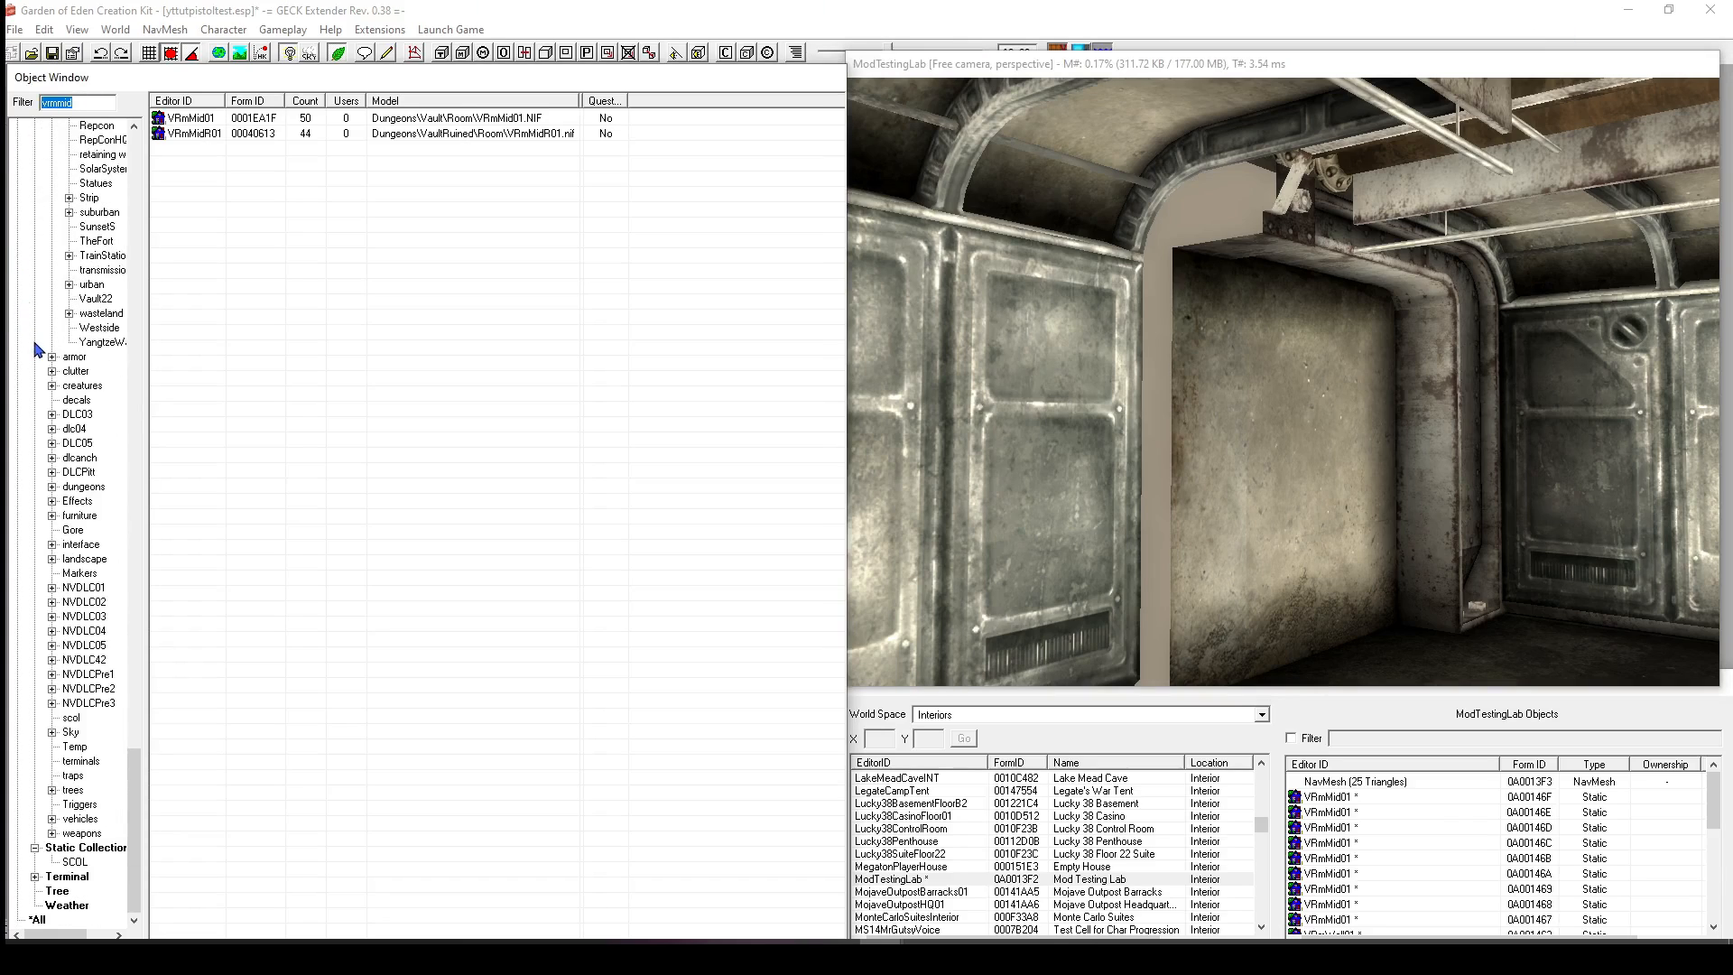
key("BackSpace")
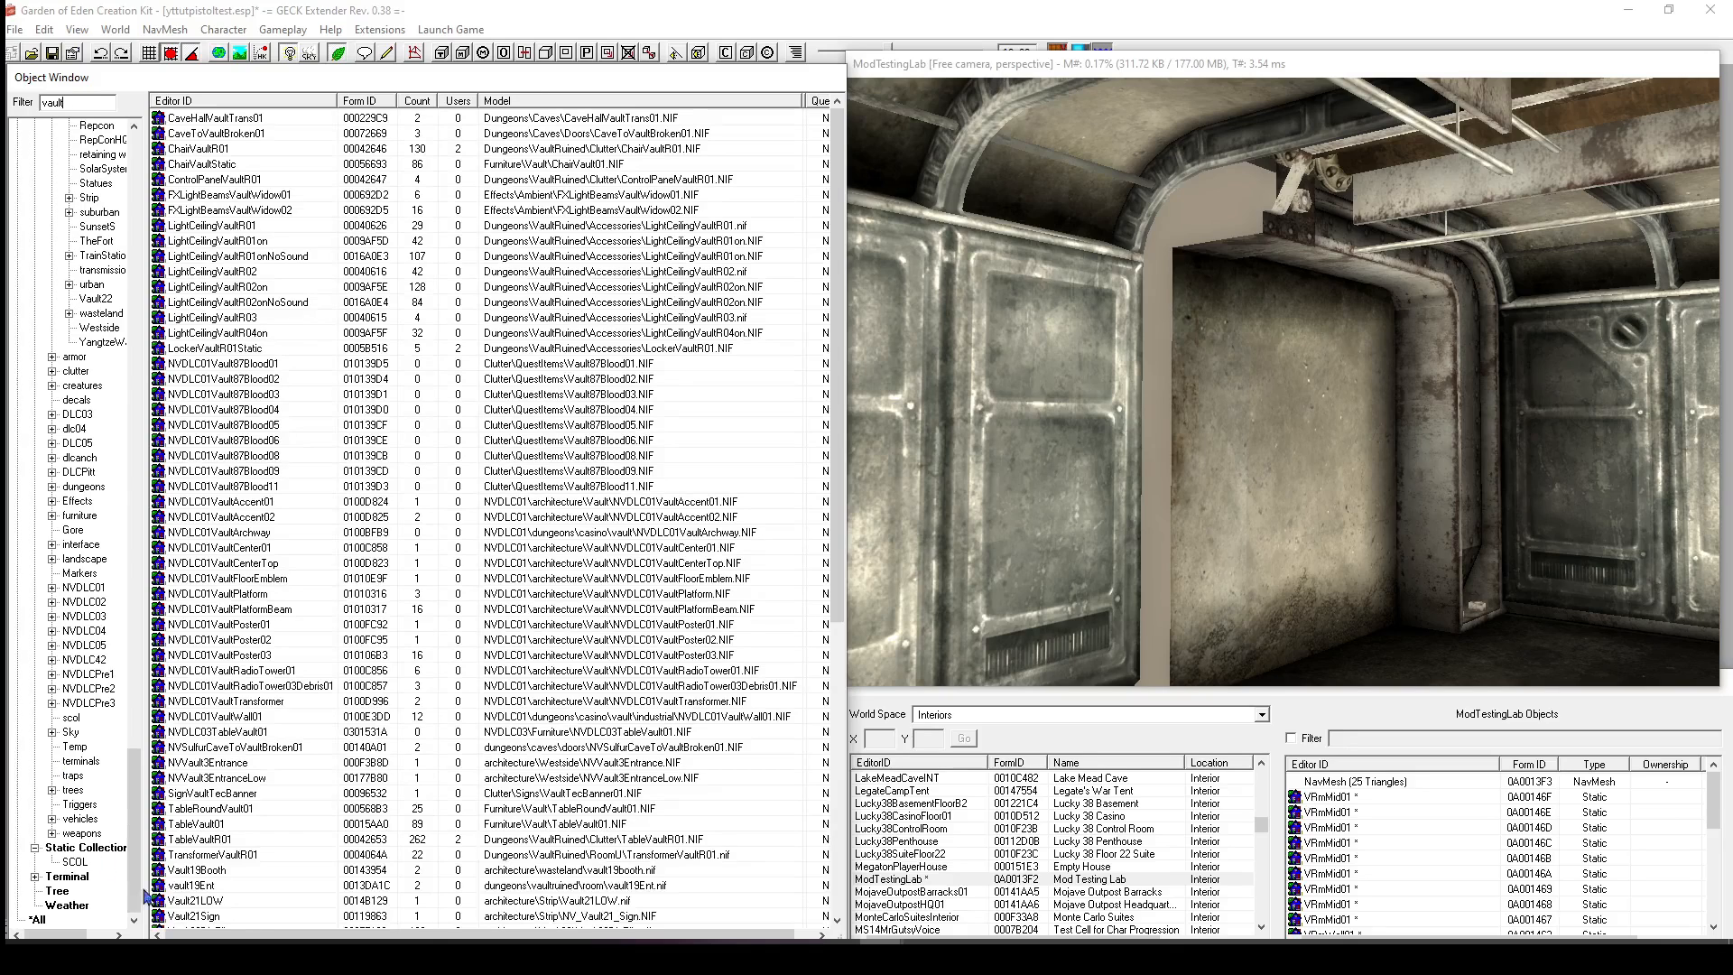
scroll(327, 873, "down", 10)
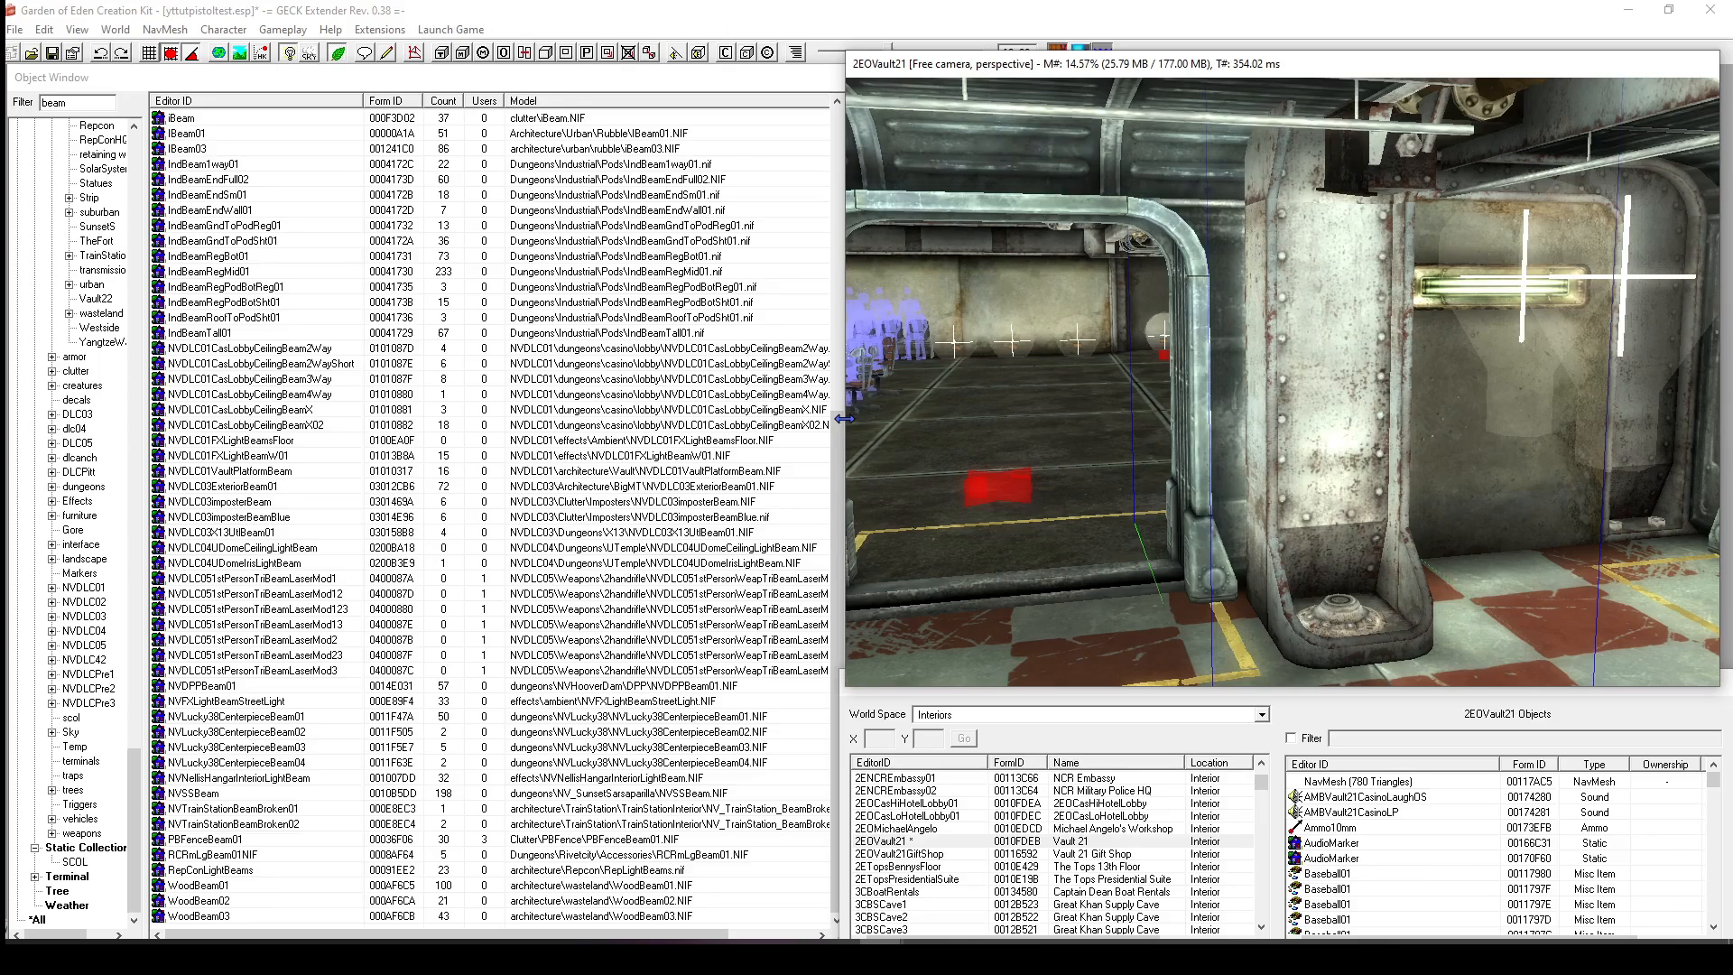
Examine how the Vault 21 interior cell is assembled, including its rooms, staircases, roof sections and riveted wall beams.
middle_click_drag(996, 408, 1324, 440, "shift")
scroll(1276, 425, "down", 5)
scroll(1324, 447, "up", 10)
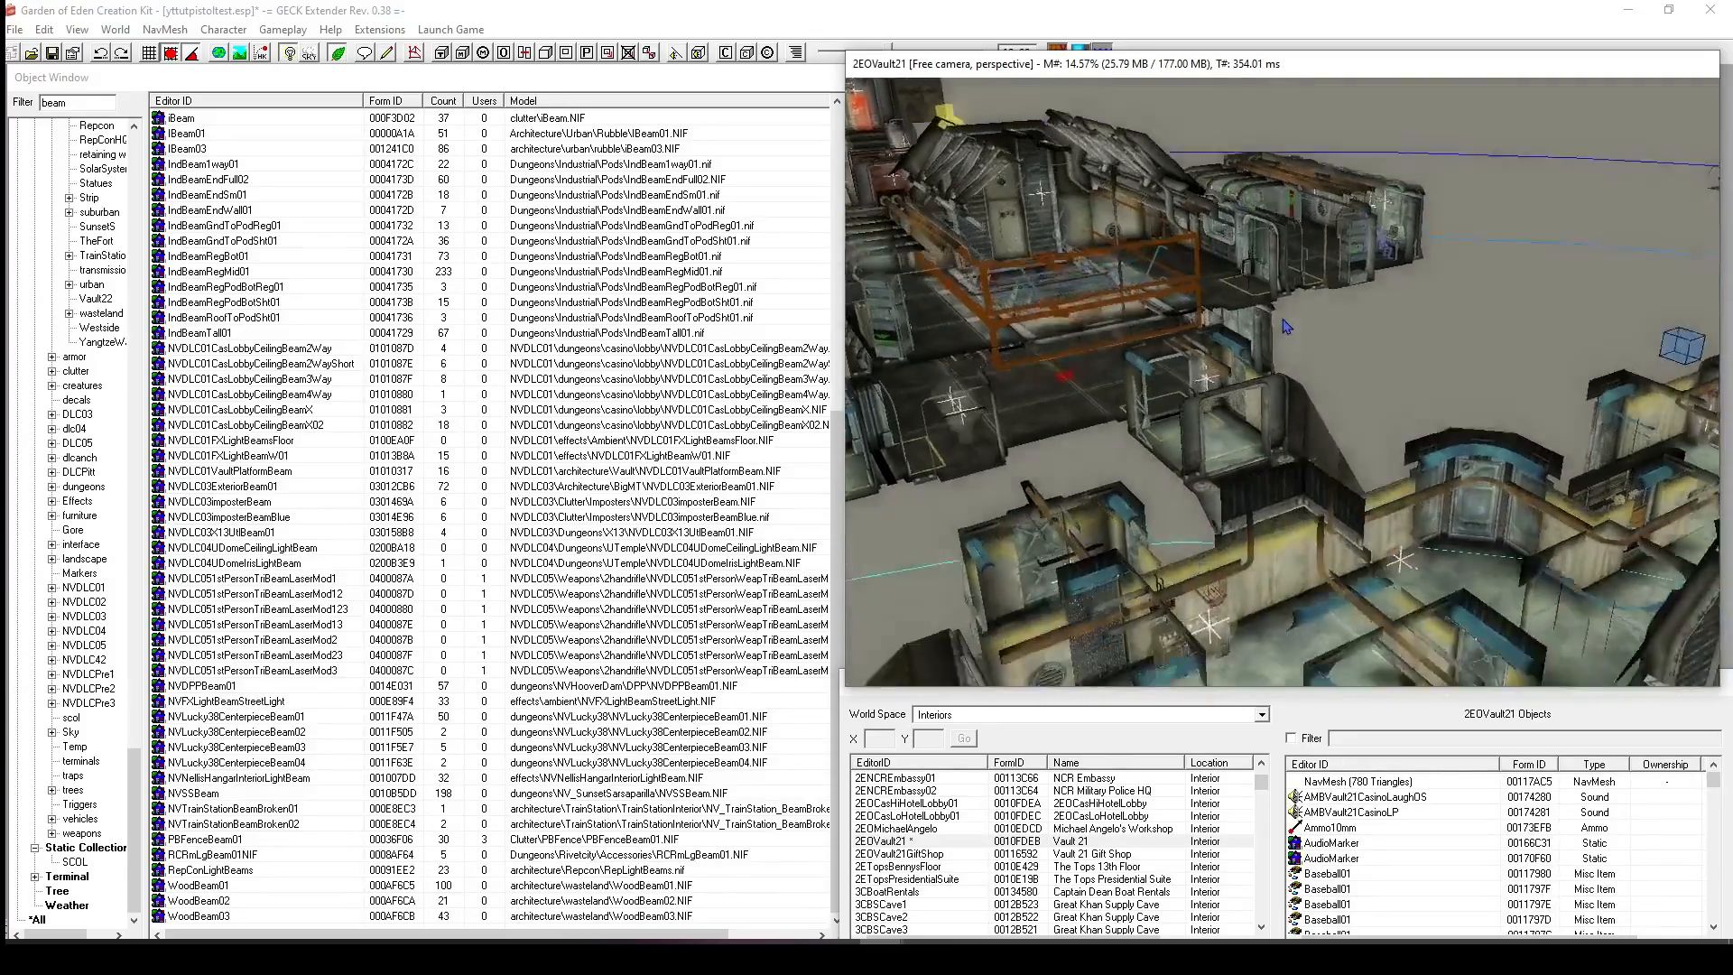
middle_click_drag(1245, 291, 1264, 492)
scroll(1322, 348, "up", 4)
scroll(1288, 378, "up", 3)
scroll(1214, 453, "up", 4)
scroll(1211, 444, "down", 12)
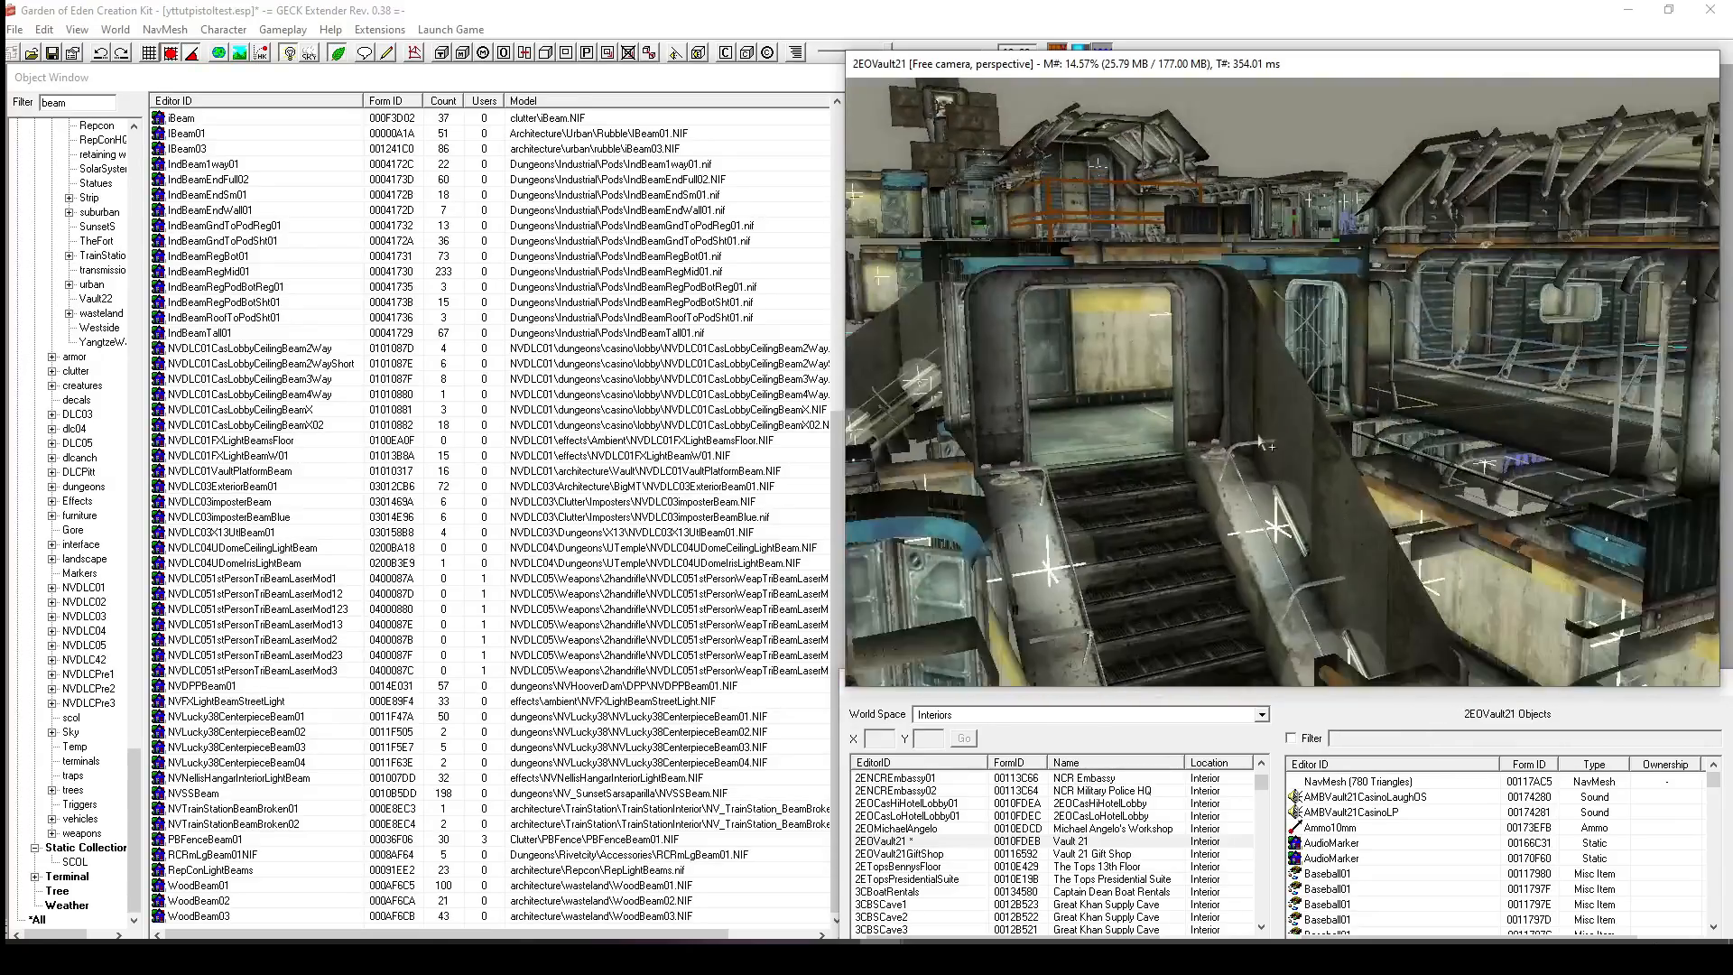
scroll(1219, 351, "up", 8)
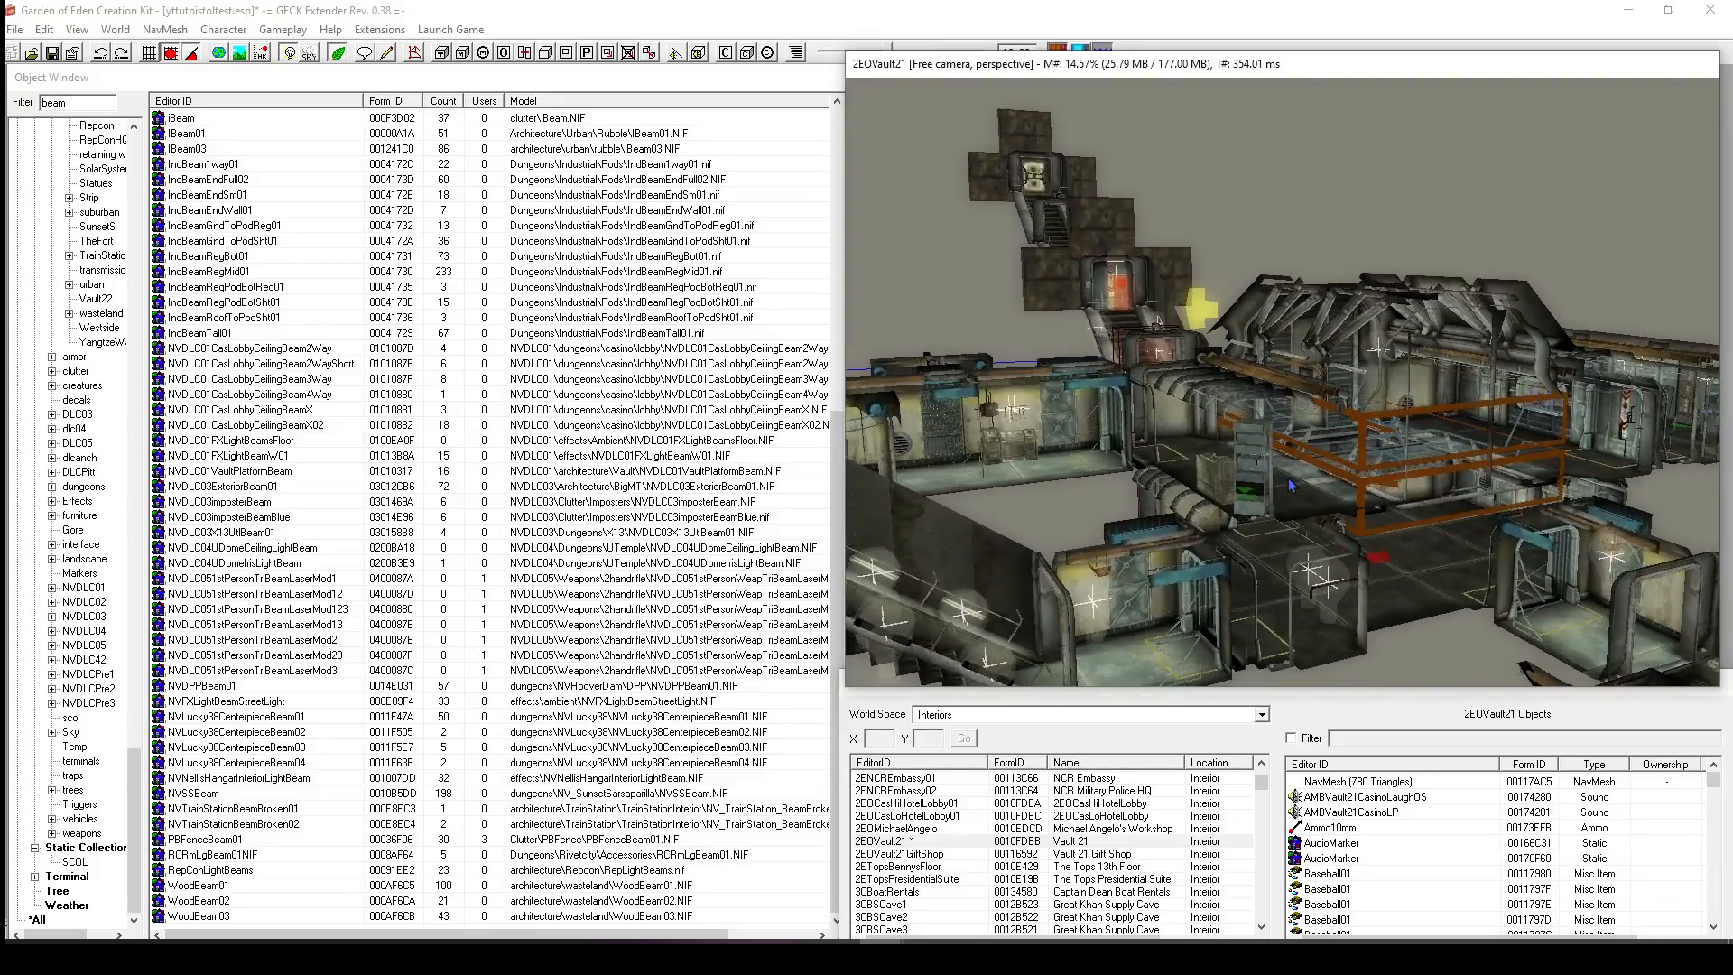
middle_click_drag(1288, 478, 1129, 297)
scroll(1130, 305, "down", 8)
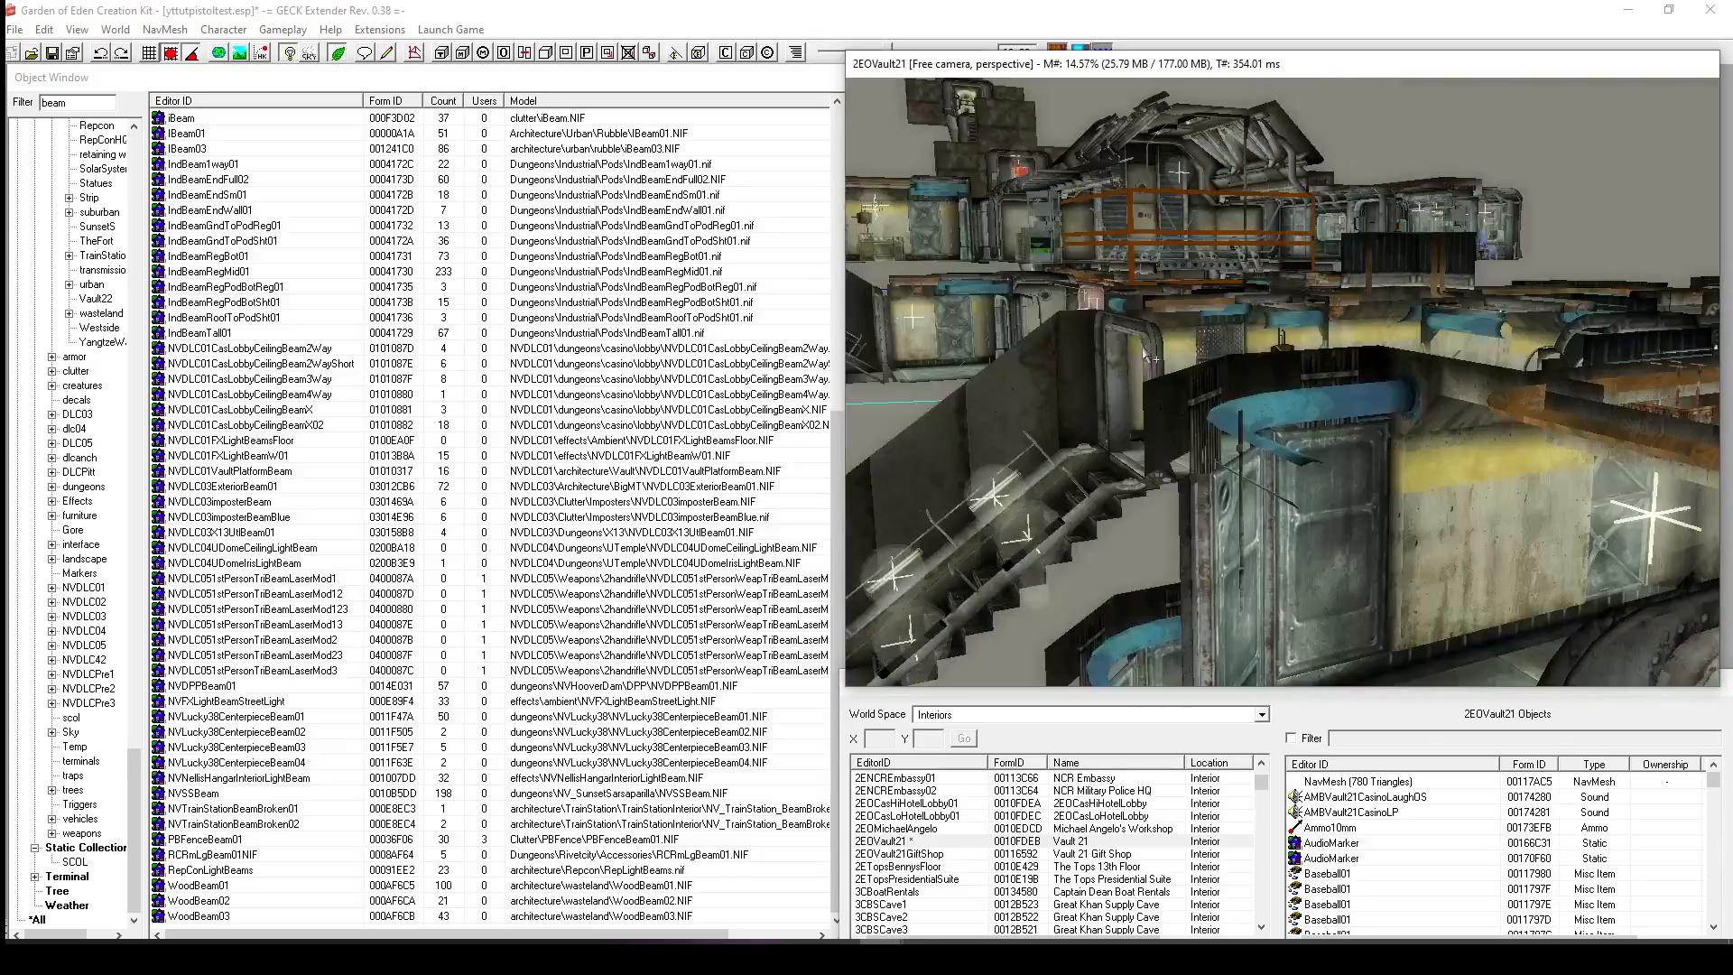
middle_click_drag(1339, 378, 1270, 308)
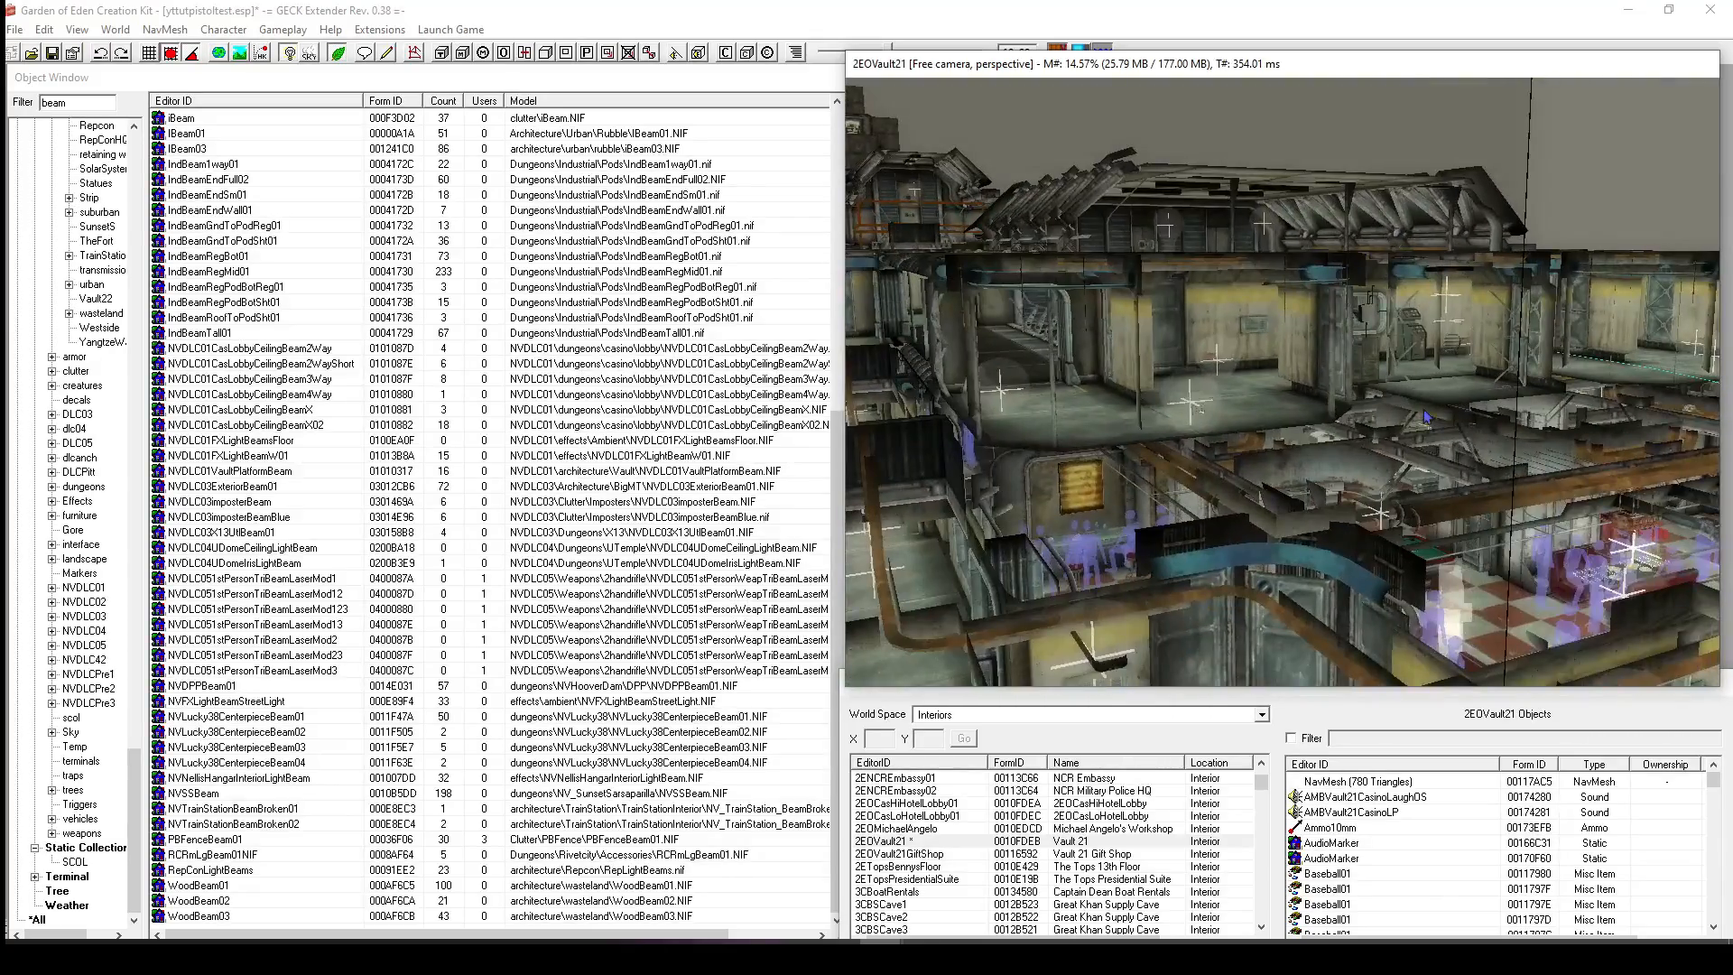
scroll(1282, 343, "up", 10)
scroll(1293, 372, "up", 10)
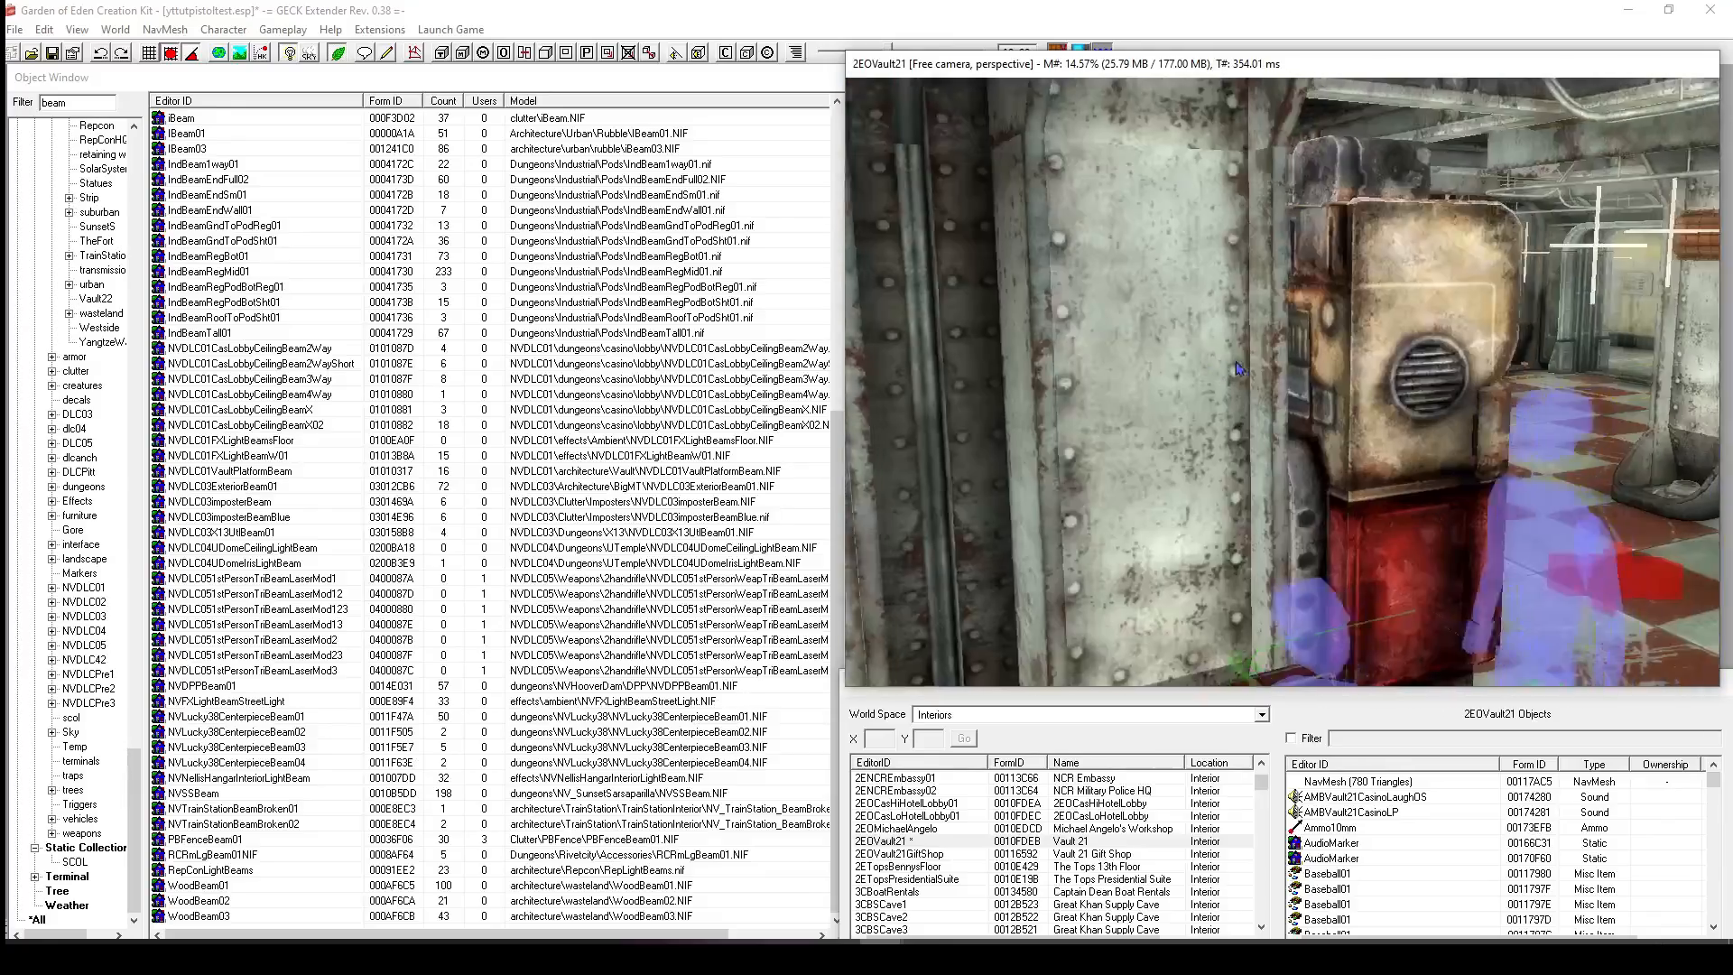
Inspect the riveted column beside the doorway in Vault 21 and check its reference properties for the base object.
mouse_move(1237, 409)
middle_mouse_down()
mouse_move(1194, 385)
mouse_move(1242, 387)
mouse_move(1212, 405)
mouse_move(1227, 407)
middle_mouse_up()
scroll(1311, 395, "up", 2)
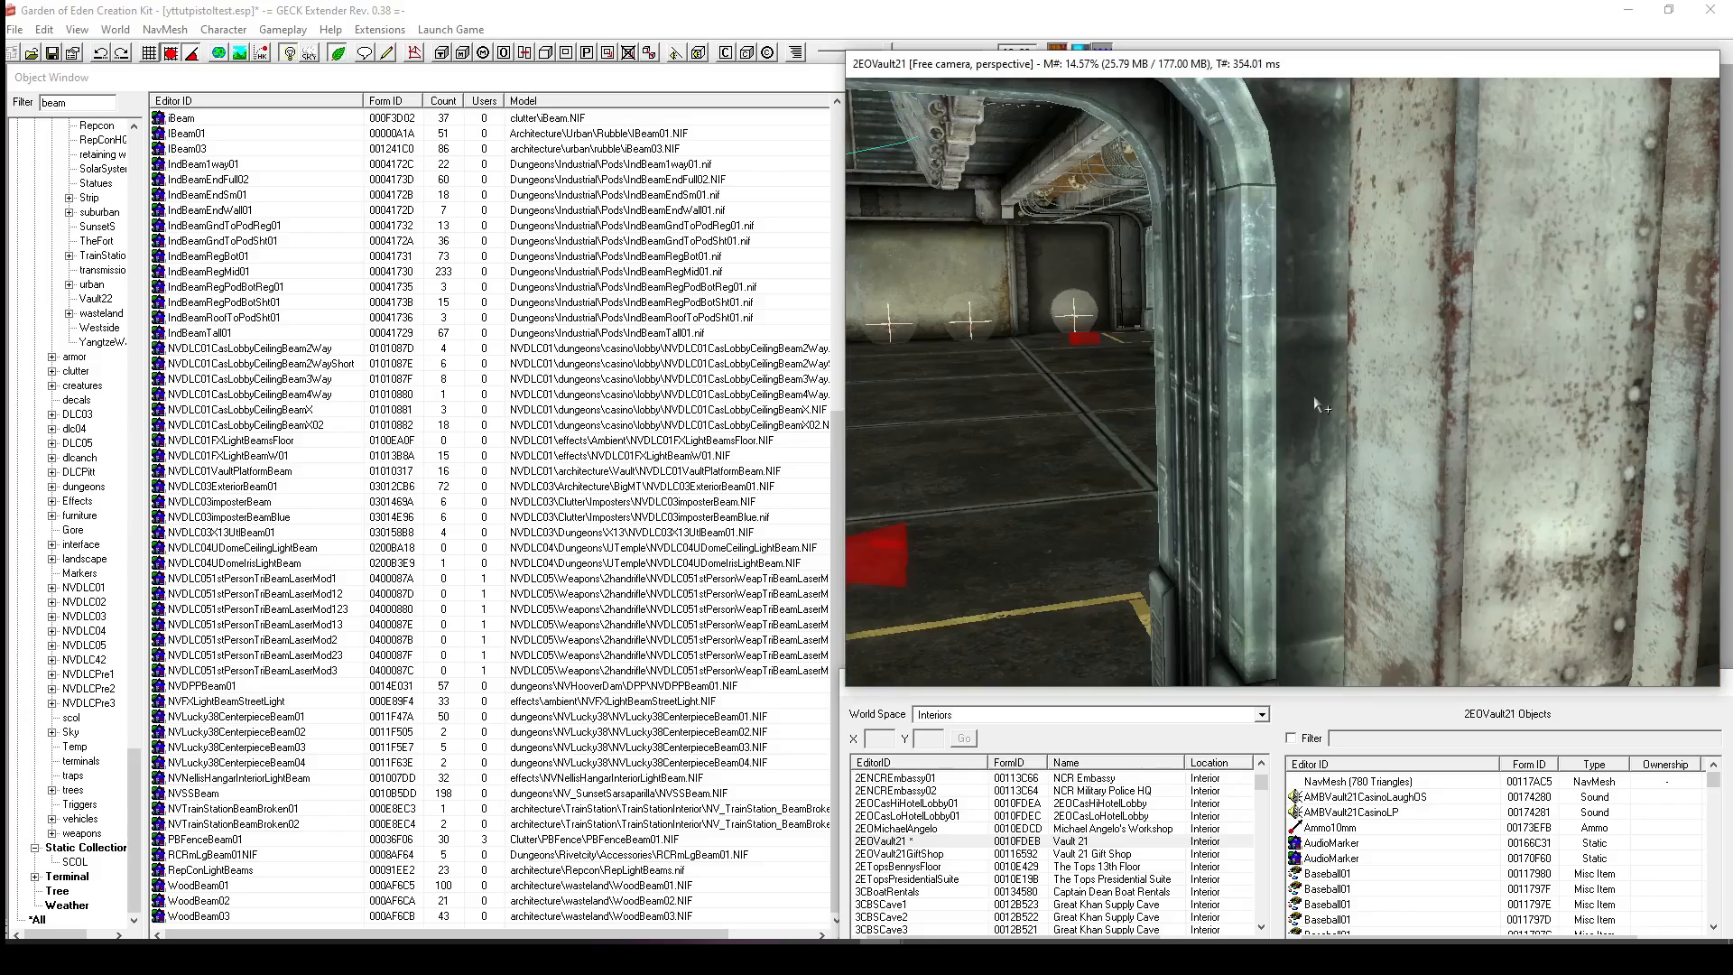
scroll(1395, 389, "down", 3)
mouse_move(1403, 392)
middle_mouse_down()
mouse_move(1431, 375)
mouse_move(1372, 387)
mouse_move(1391, 395)
middle_mouse_up()
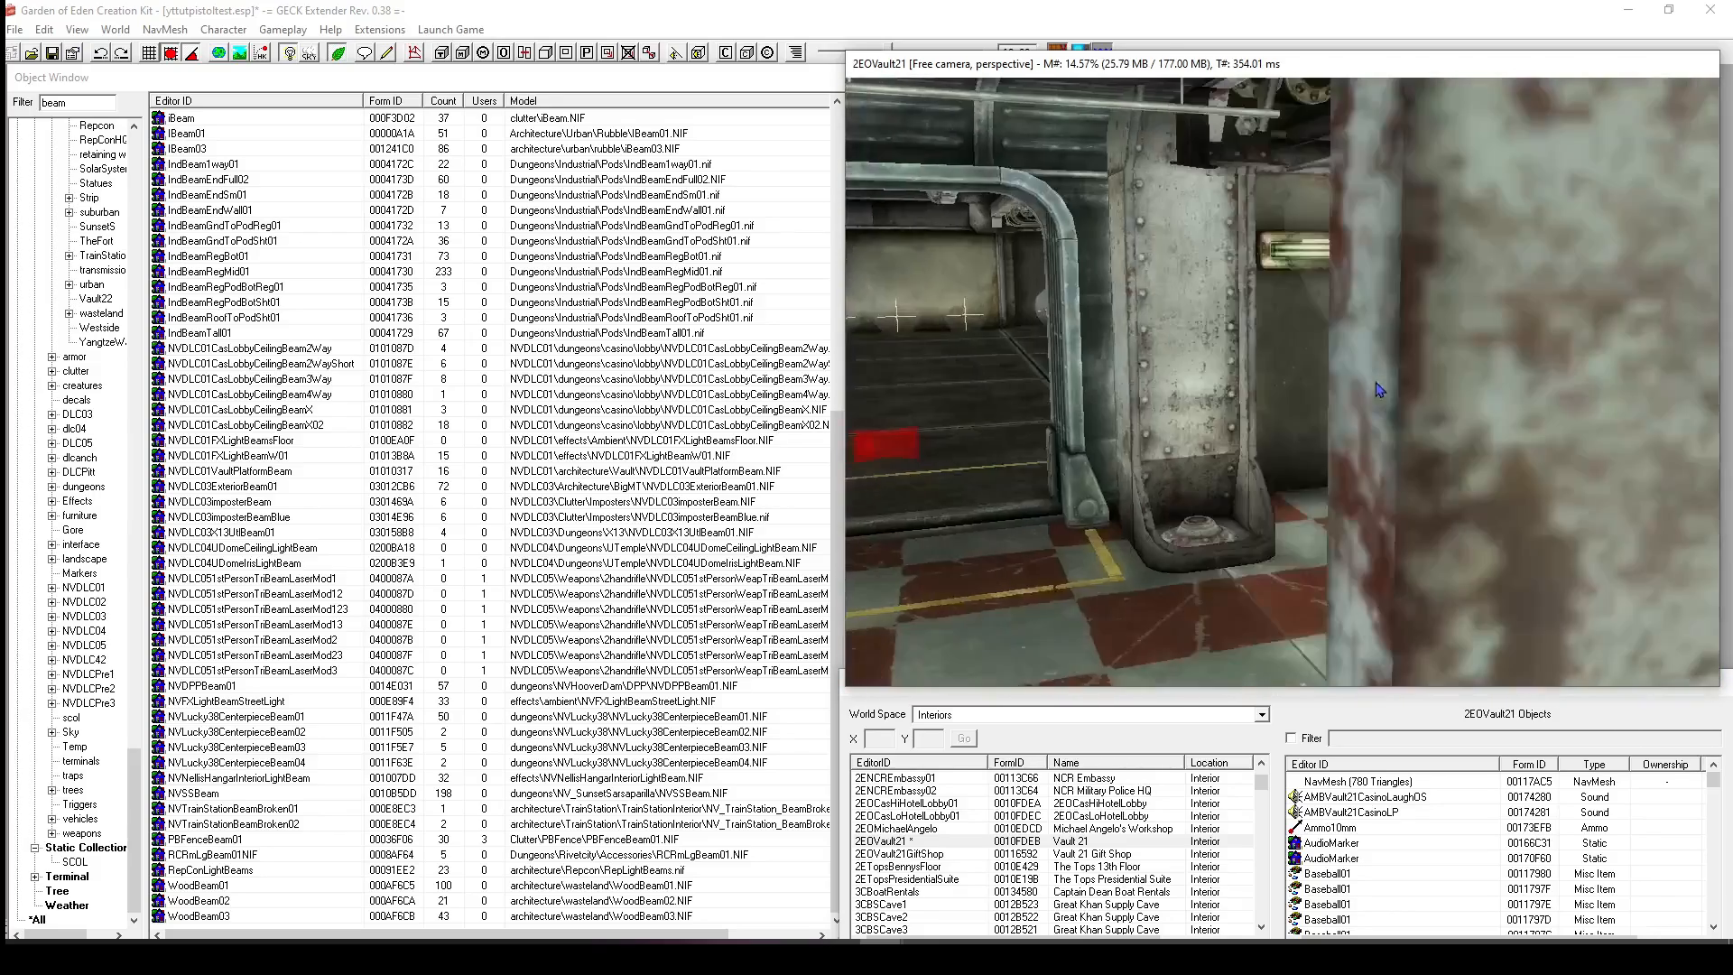
scroll(1387, 395, "up", 2)
left_click(1251, 414)
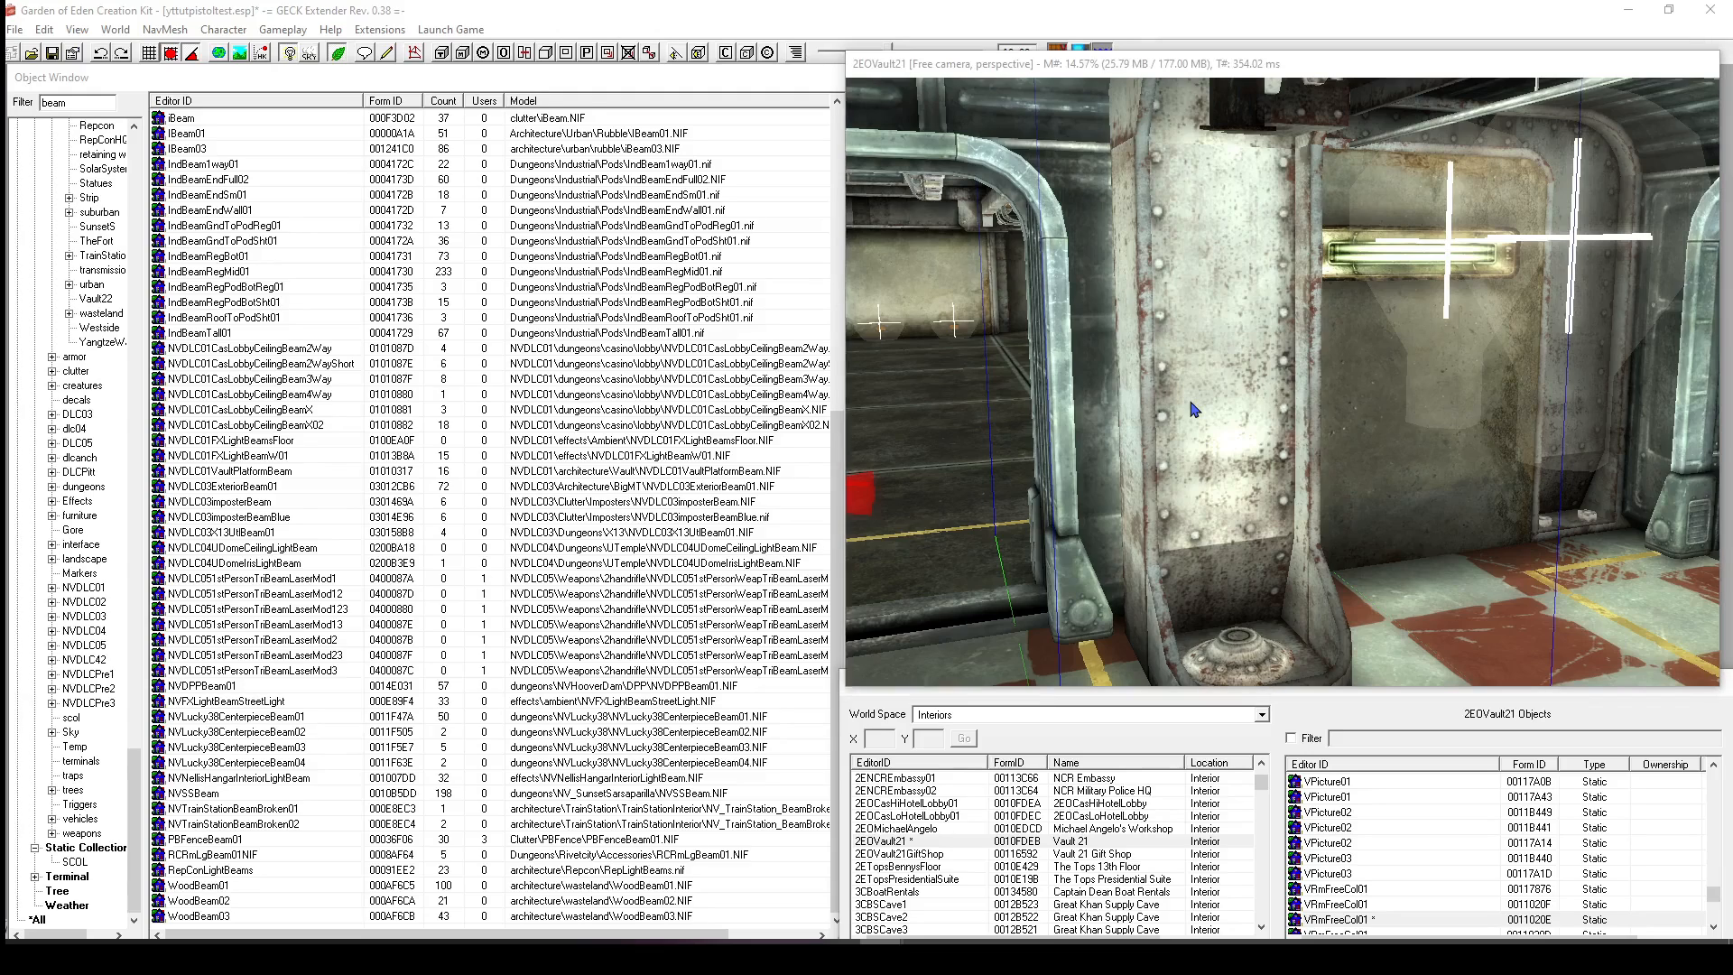
double_click(1190, 401)
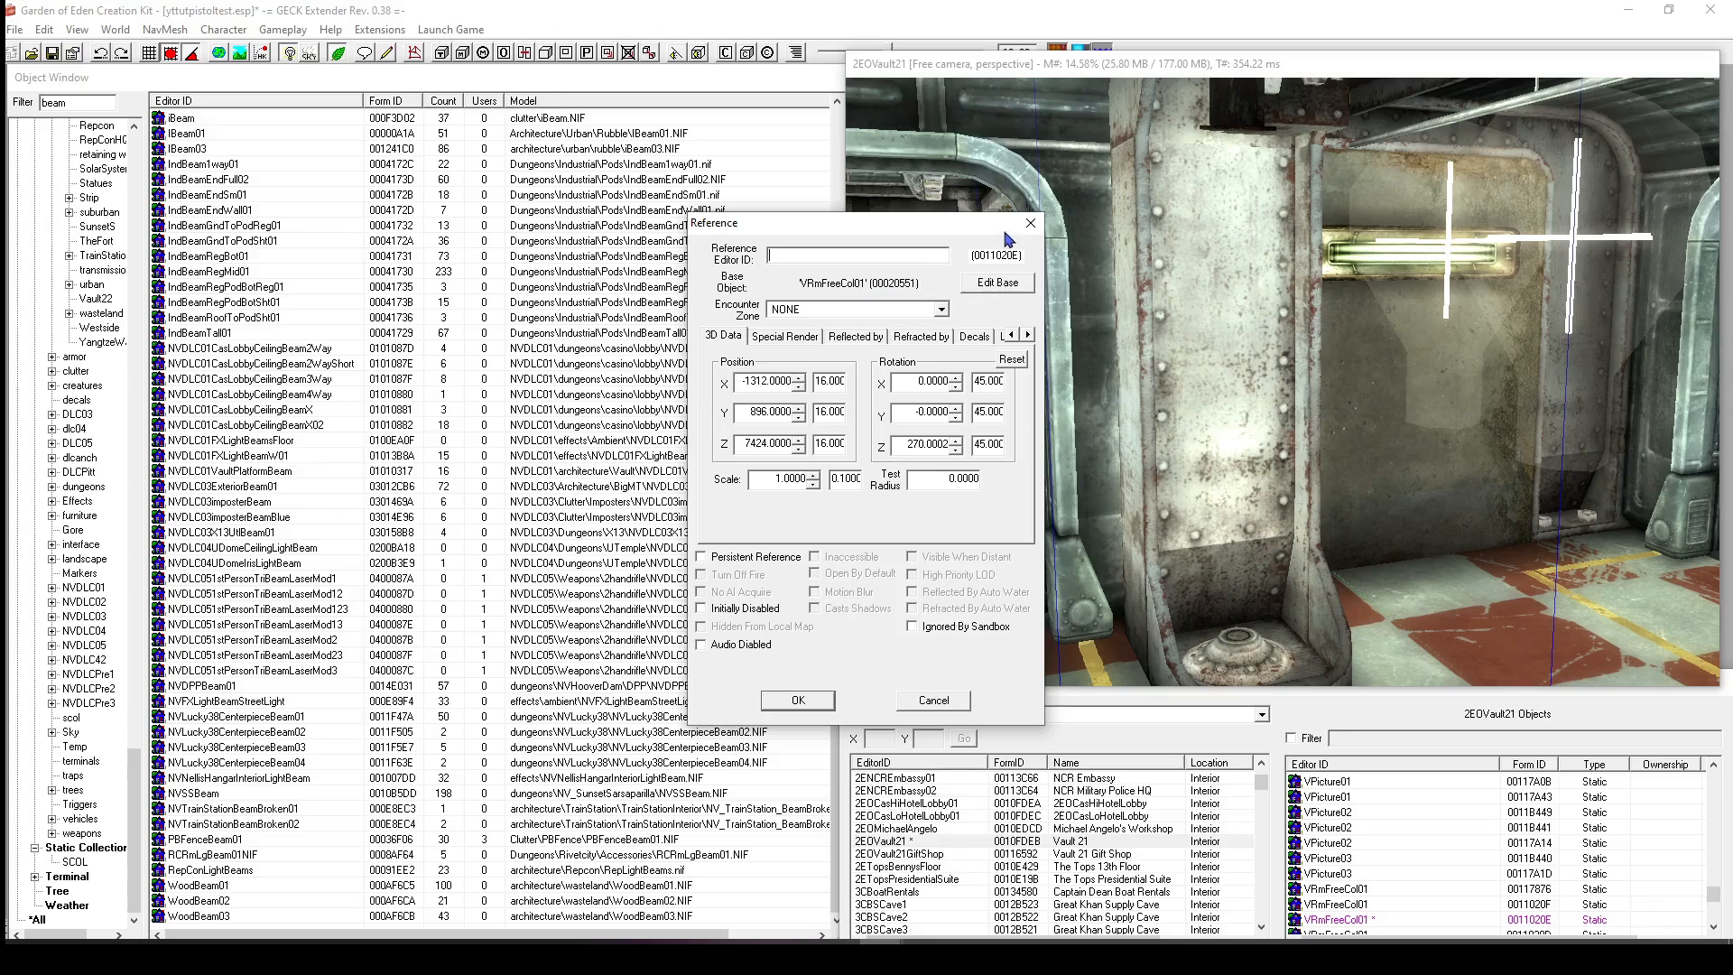
left_click(1030, 222)
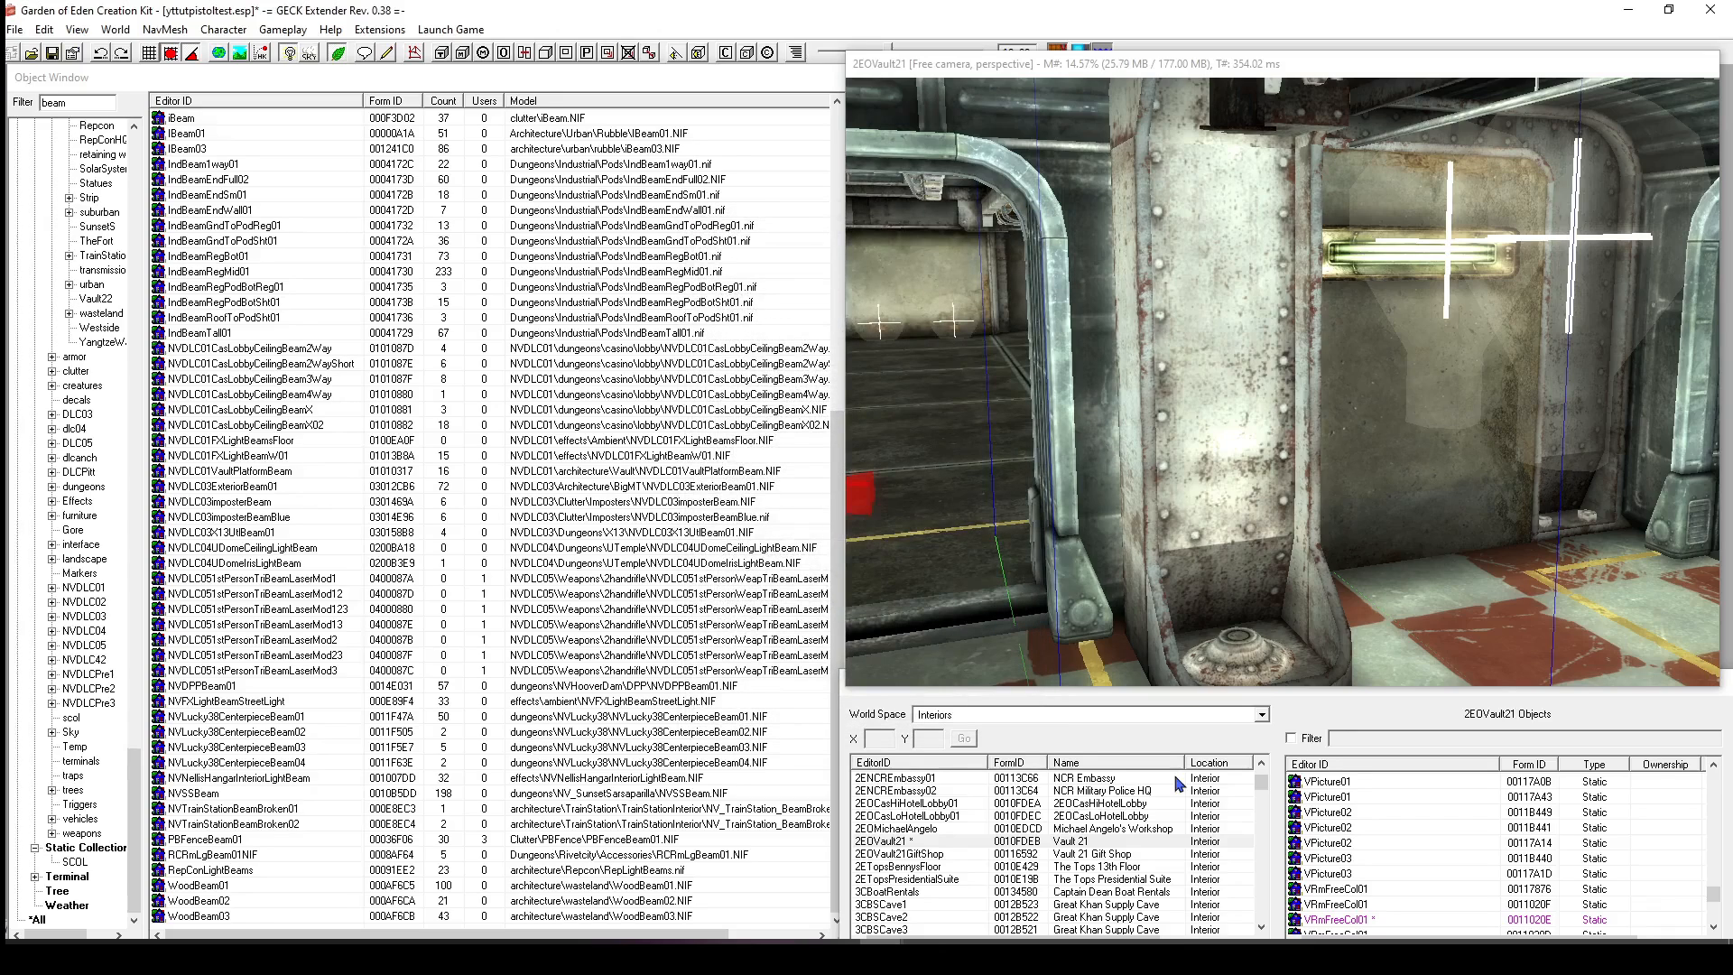
Find the ModTestingLab interior cell in the cell list and load it at one of its room corners.
left_click(1343, 920)
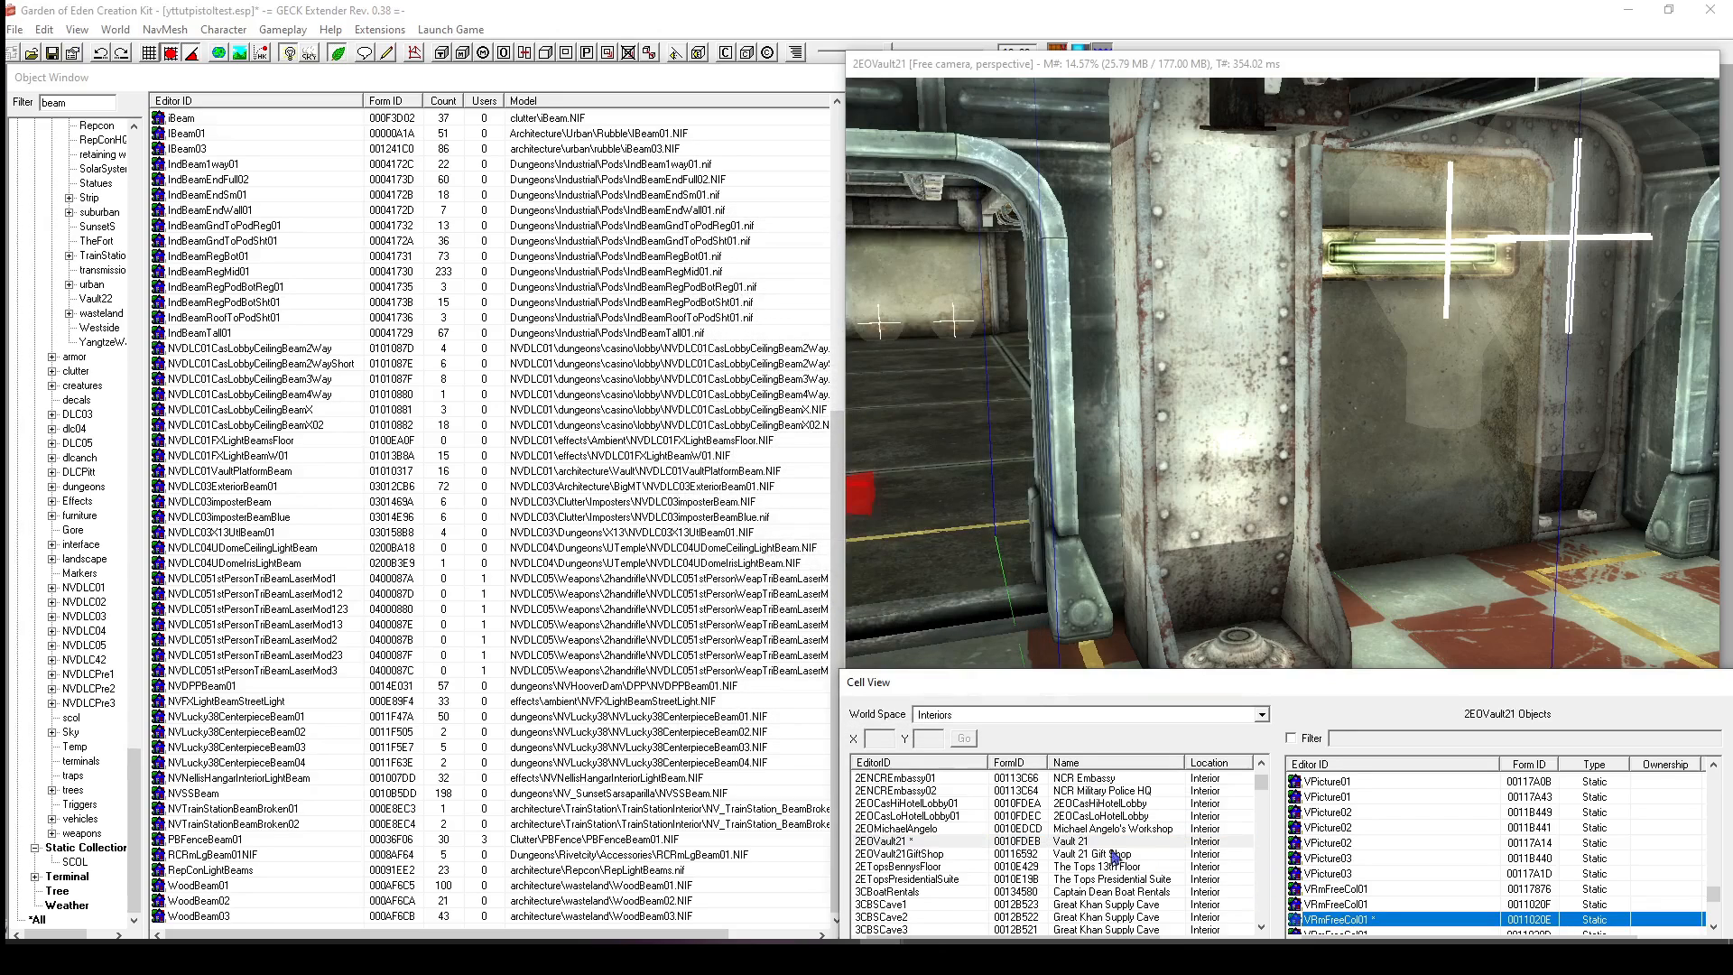
scroll(1032, 864, "down", 20)
scroll(1032, 864, "down", 20)
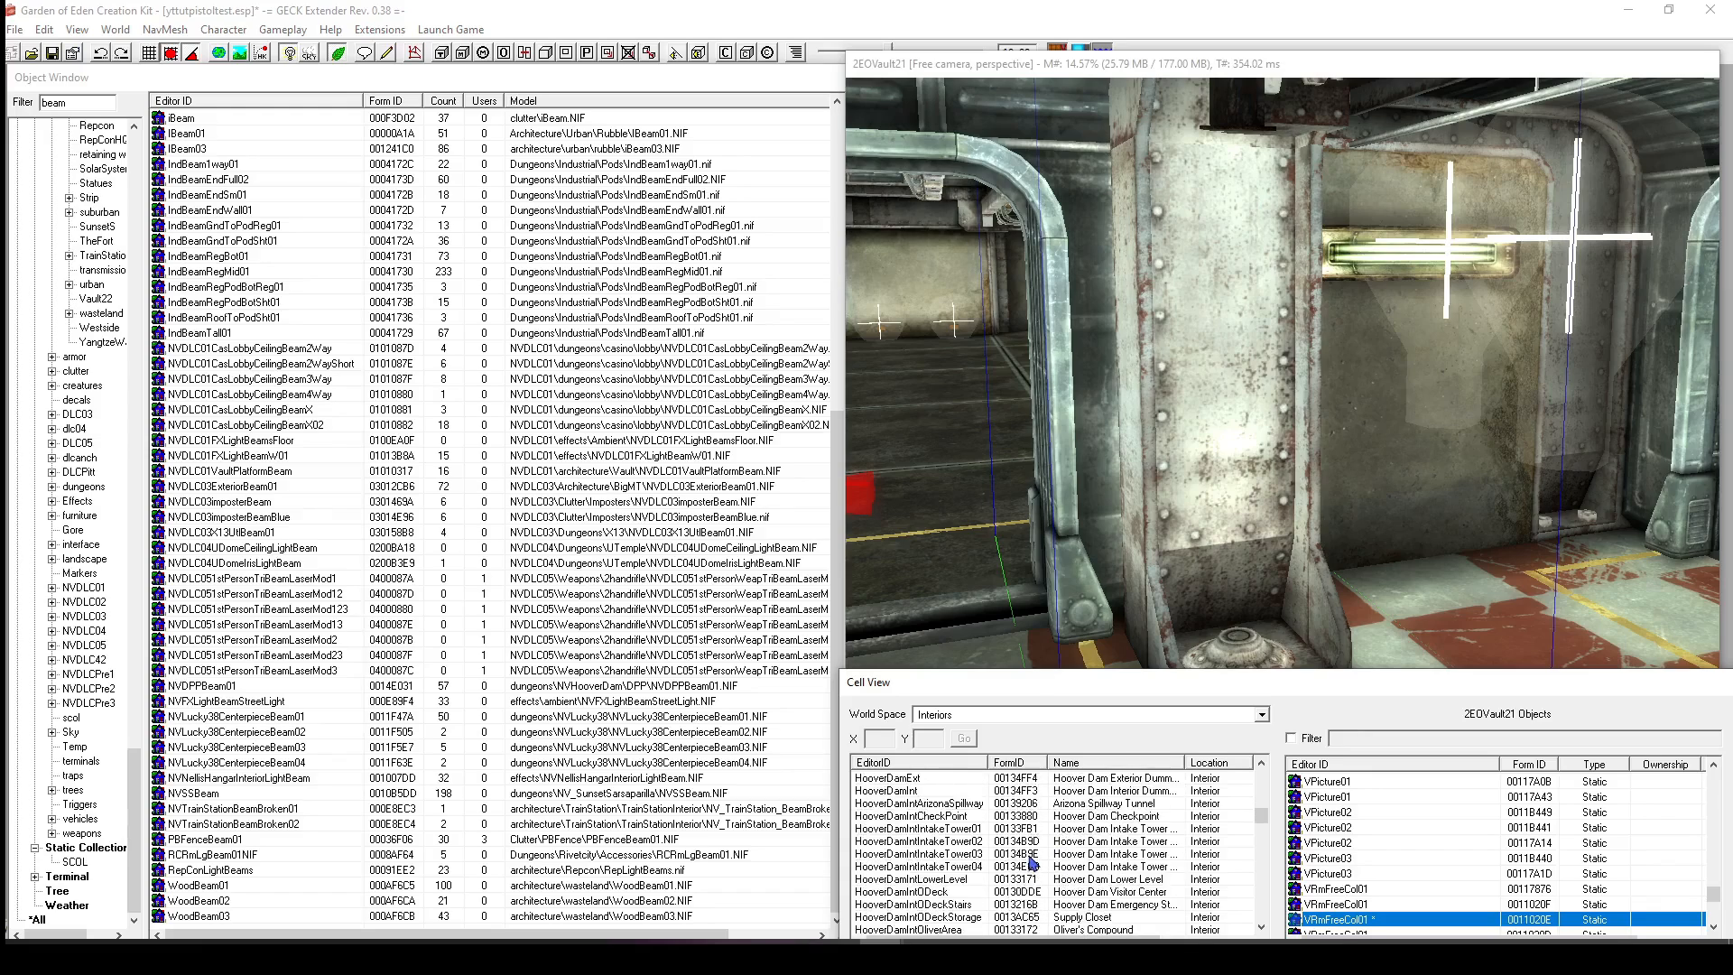
scroll(990, 884, "up", 15)
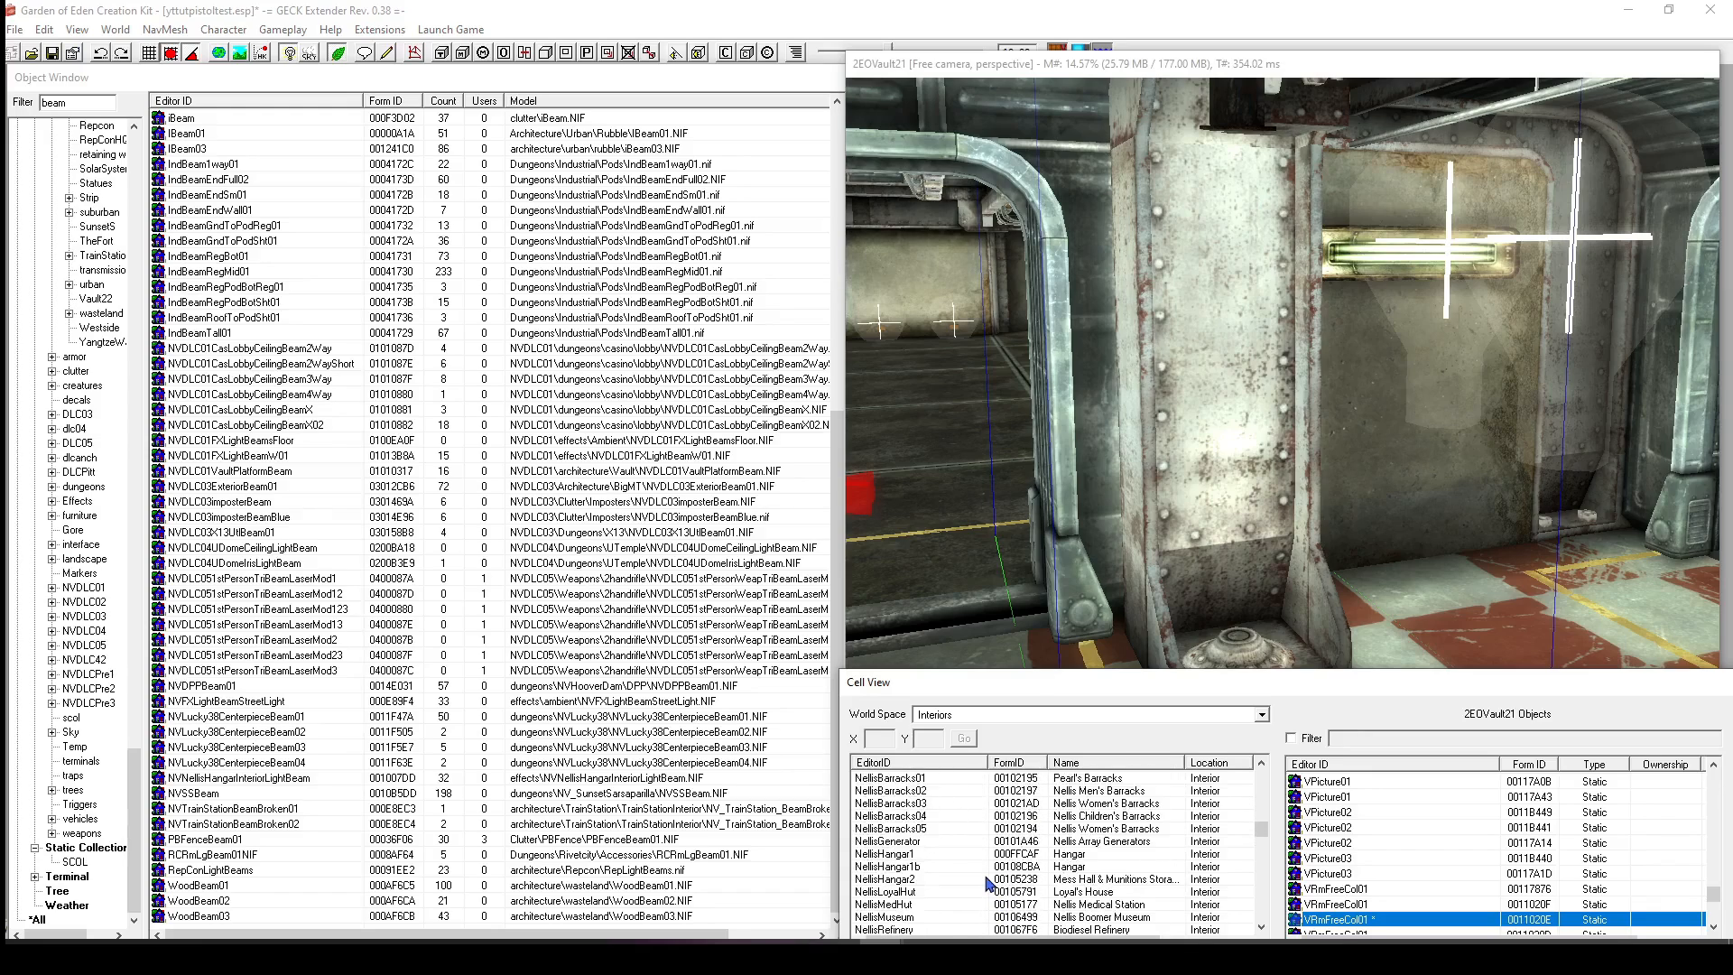
scroll(925, 875, "down", 4)
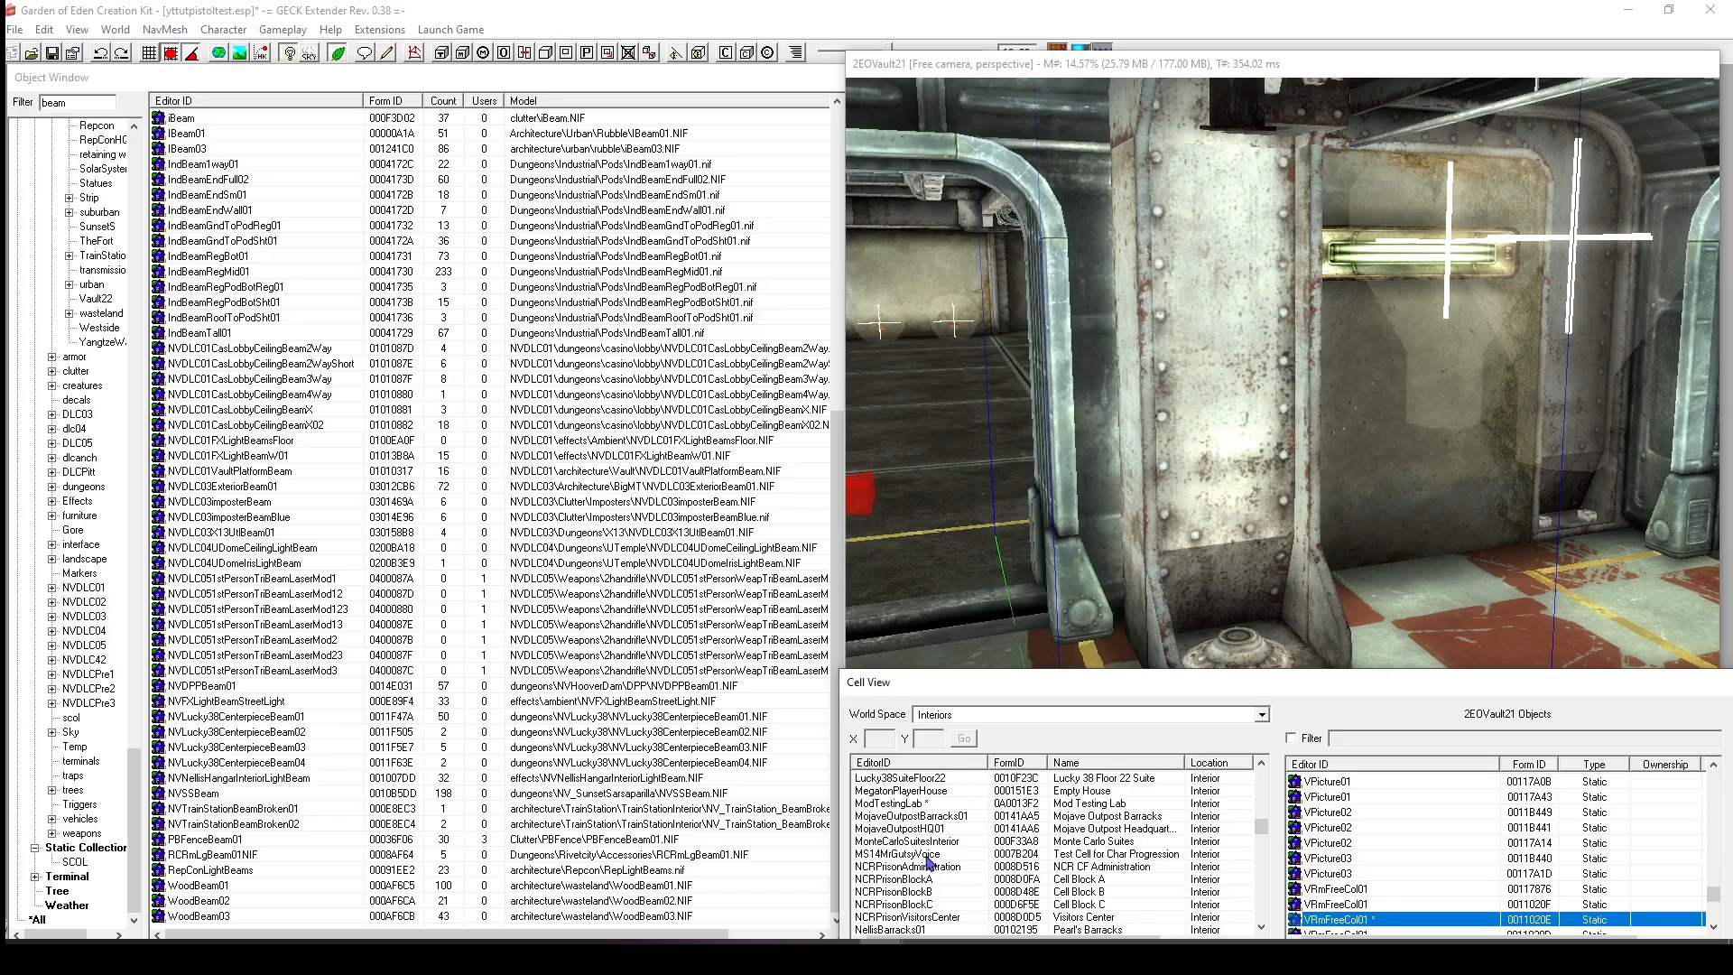
double_click(898, 804)
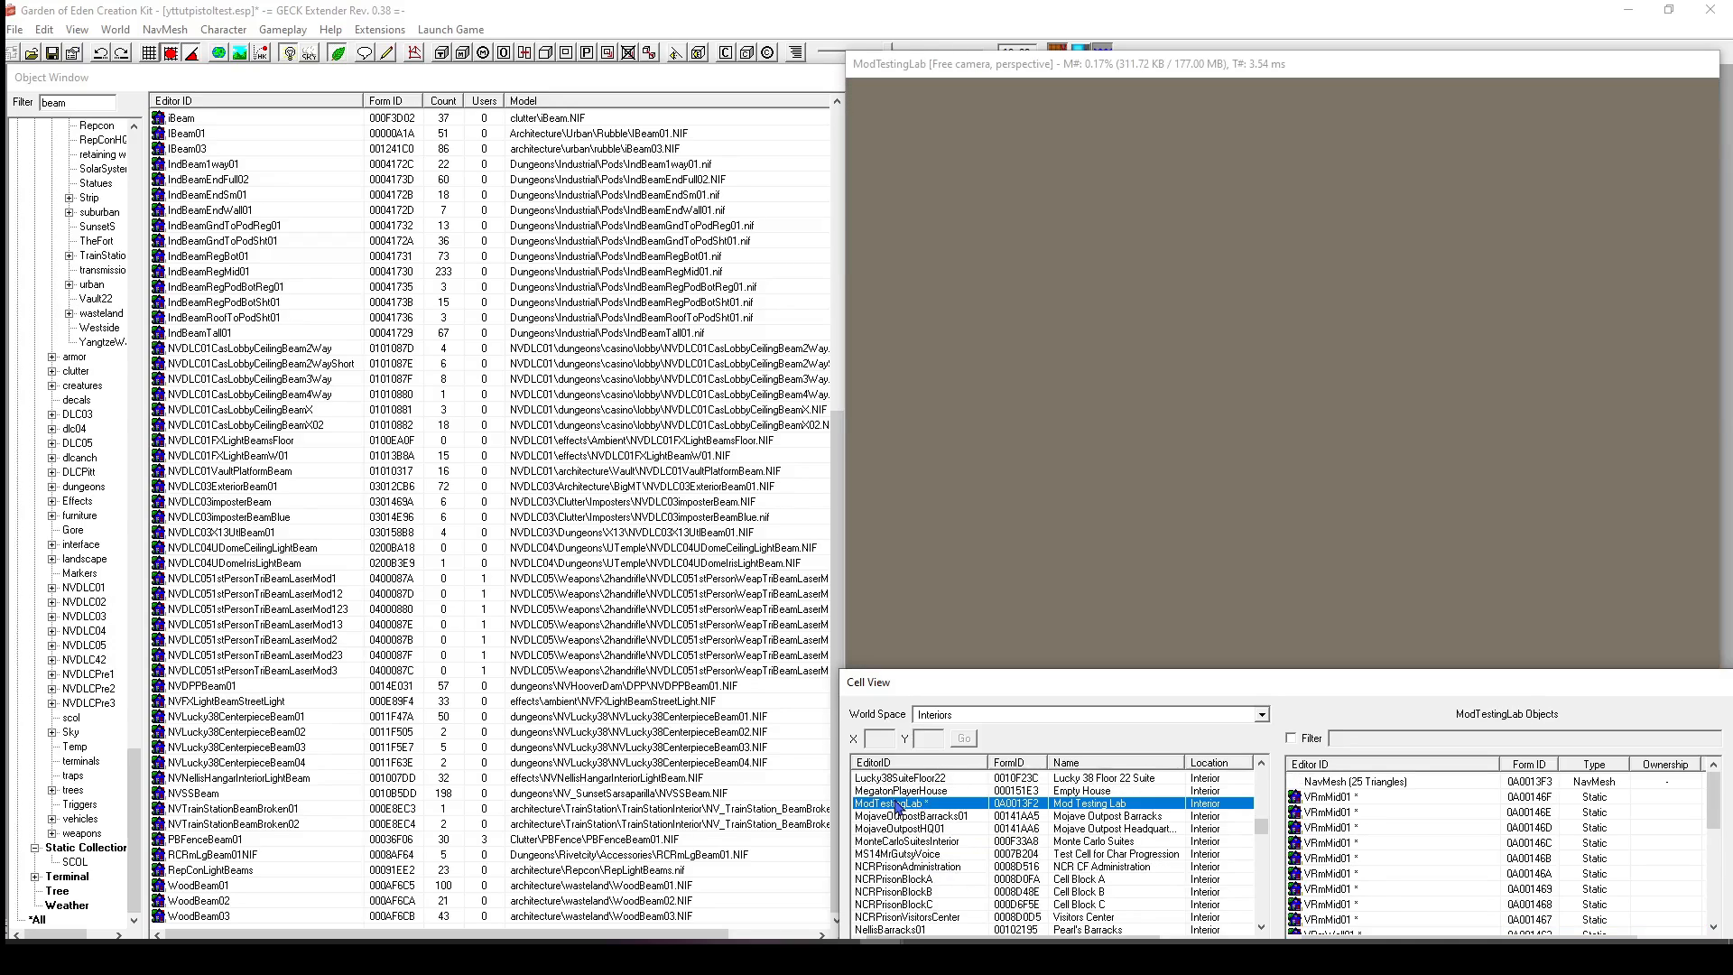
left_click(1318, 828)
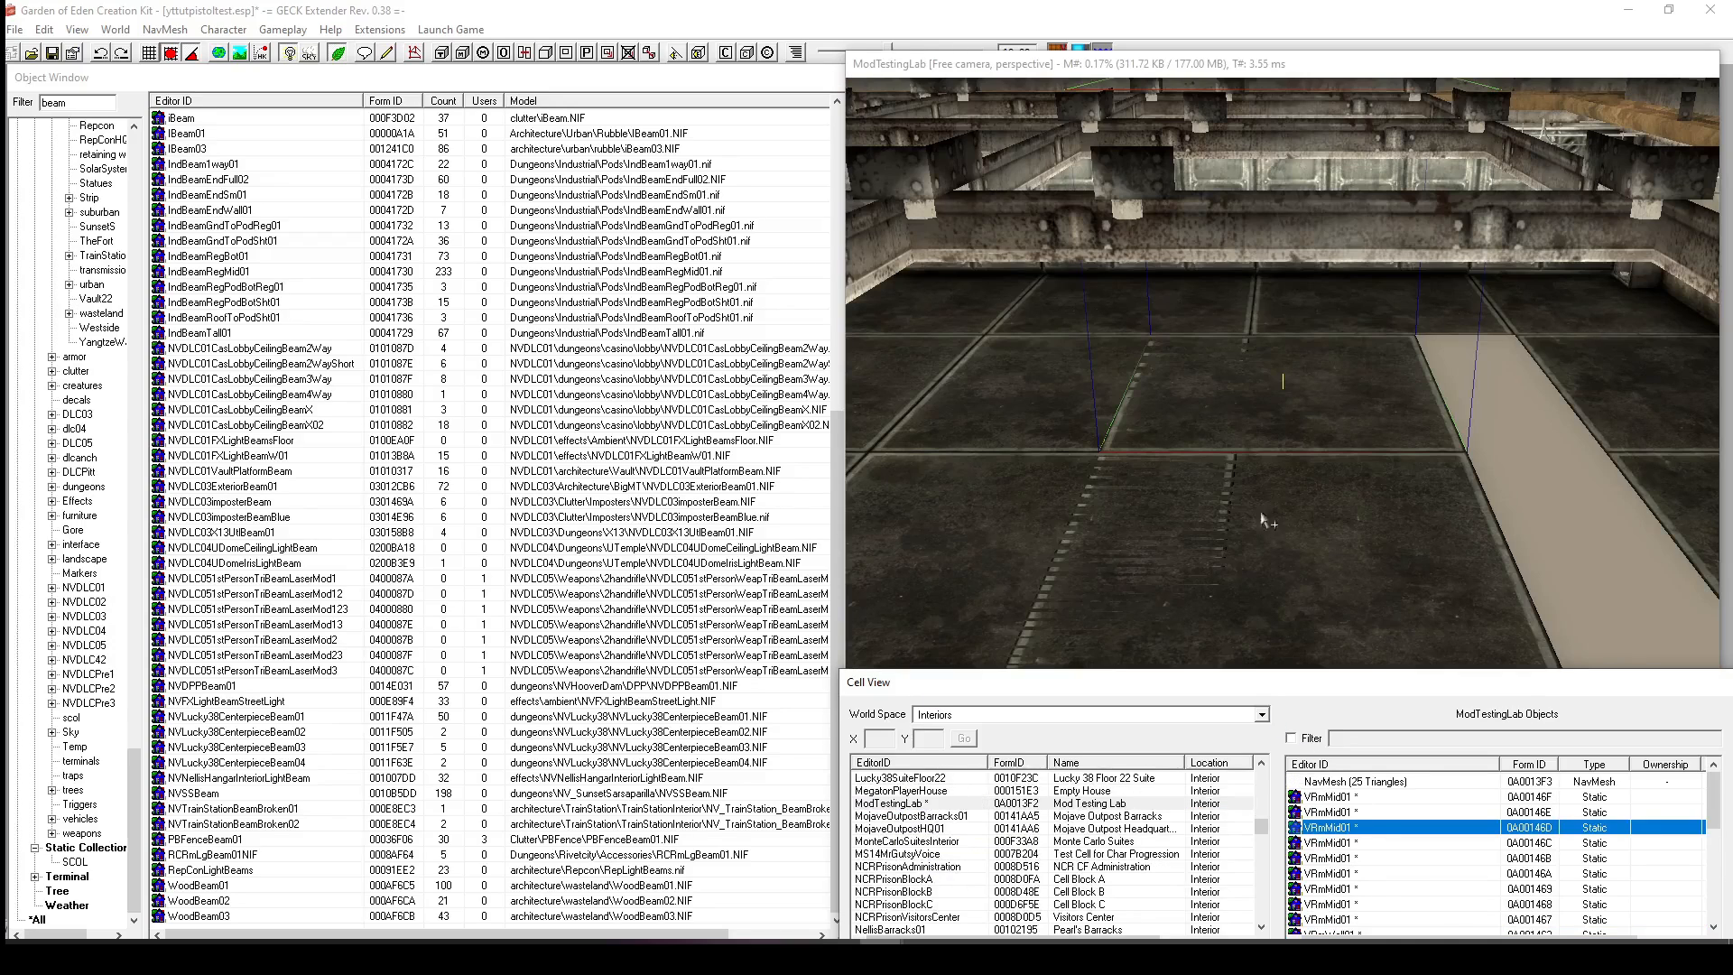
scroll(1275, 490, "up", 6)
middle_click_drag(1275, 490, 1291, 516)
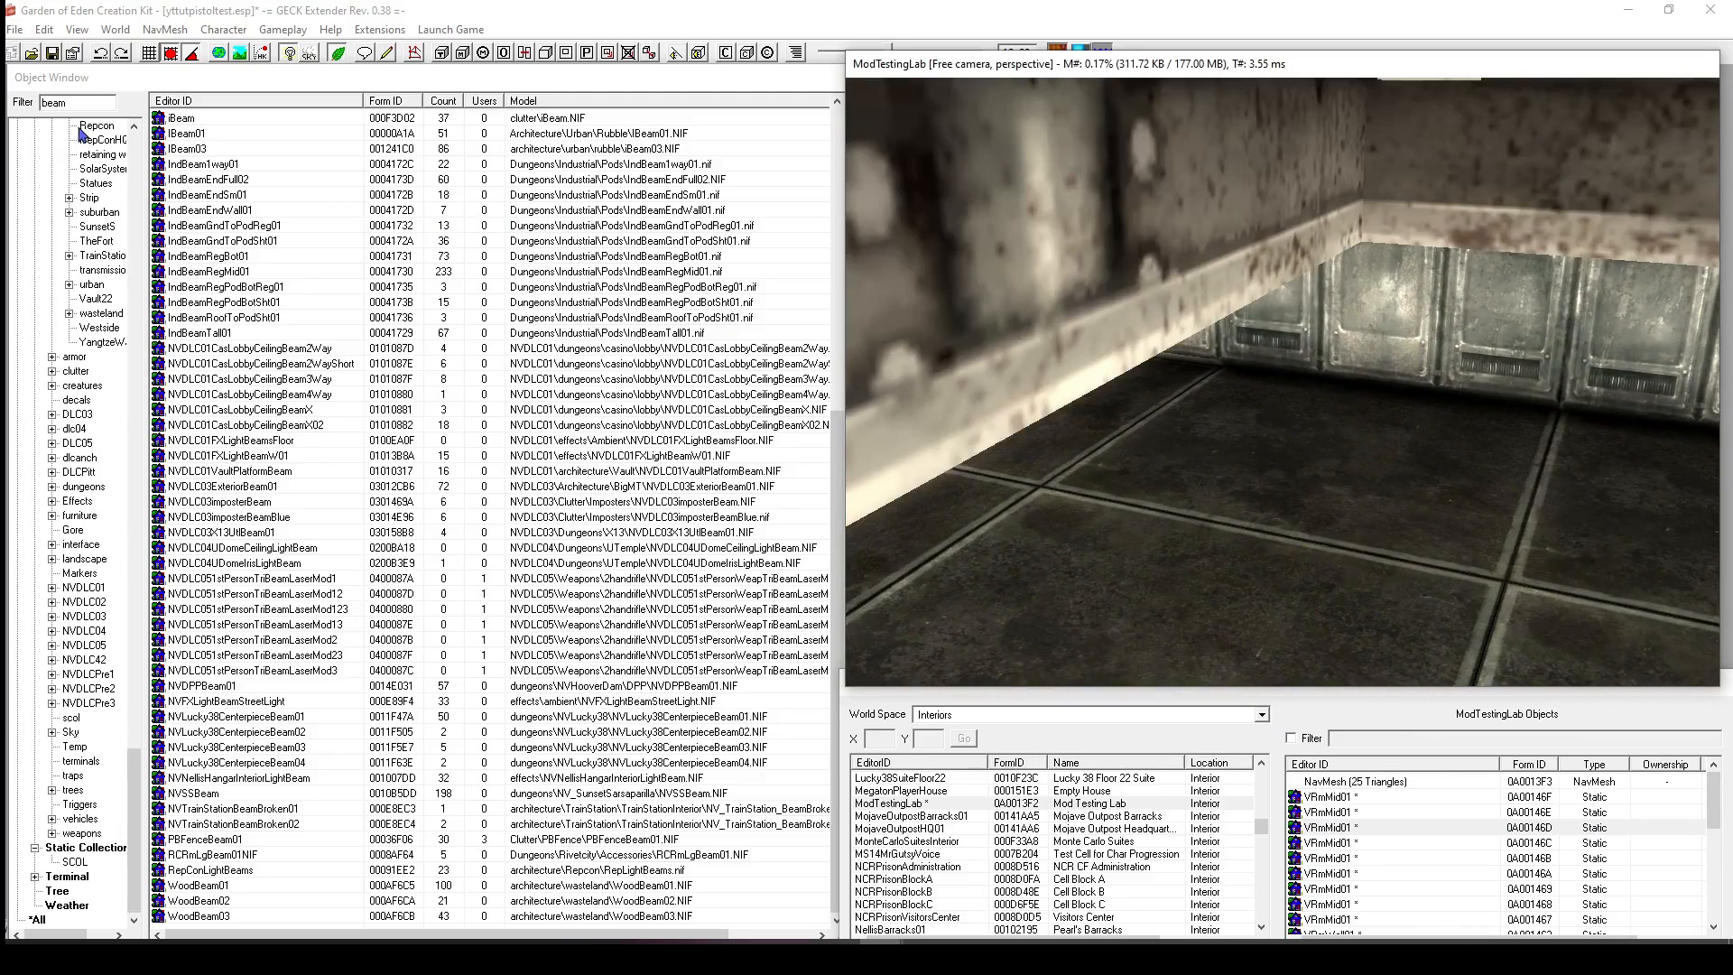
Filter the objects by vrmfreecol and place a VRmFreeCol01 column over the joint between the corner piece and the wall row.
left_click_drag(79, 106, 25, 134)
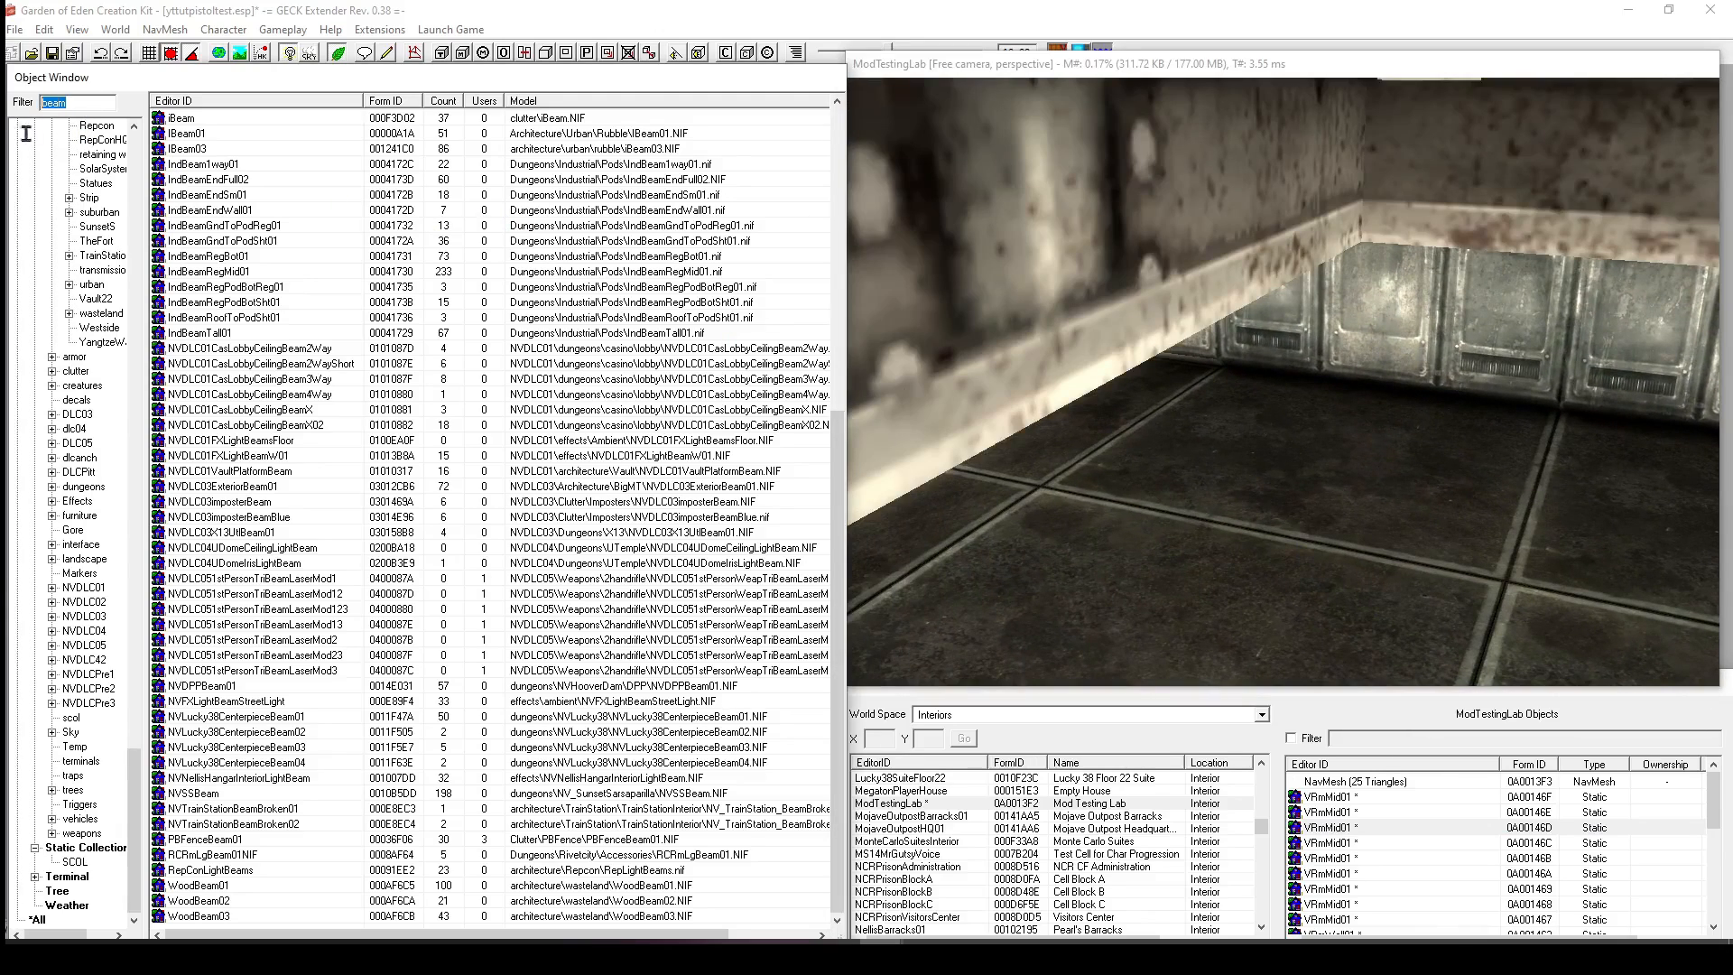
type("vrmm")
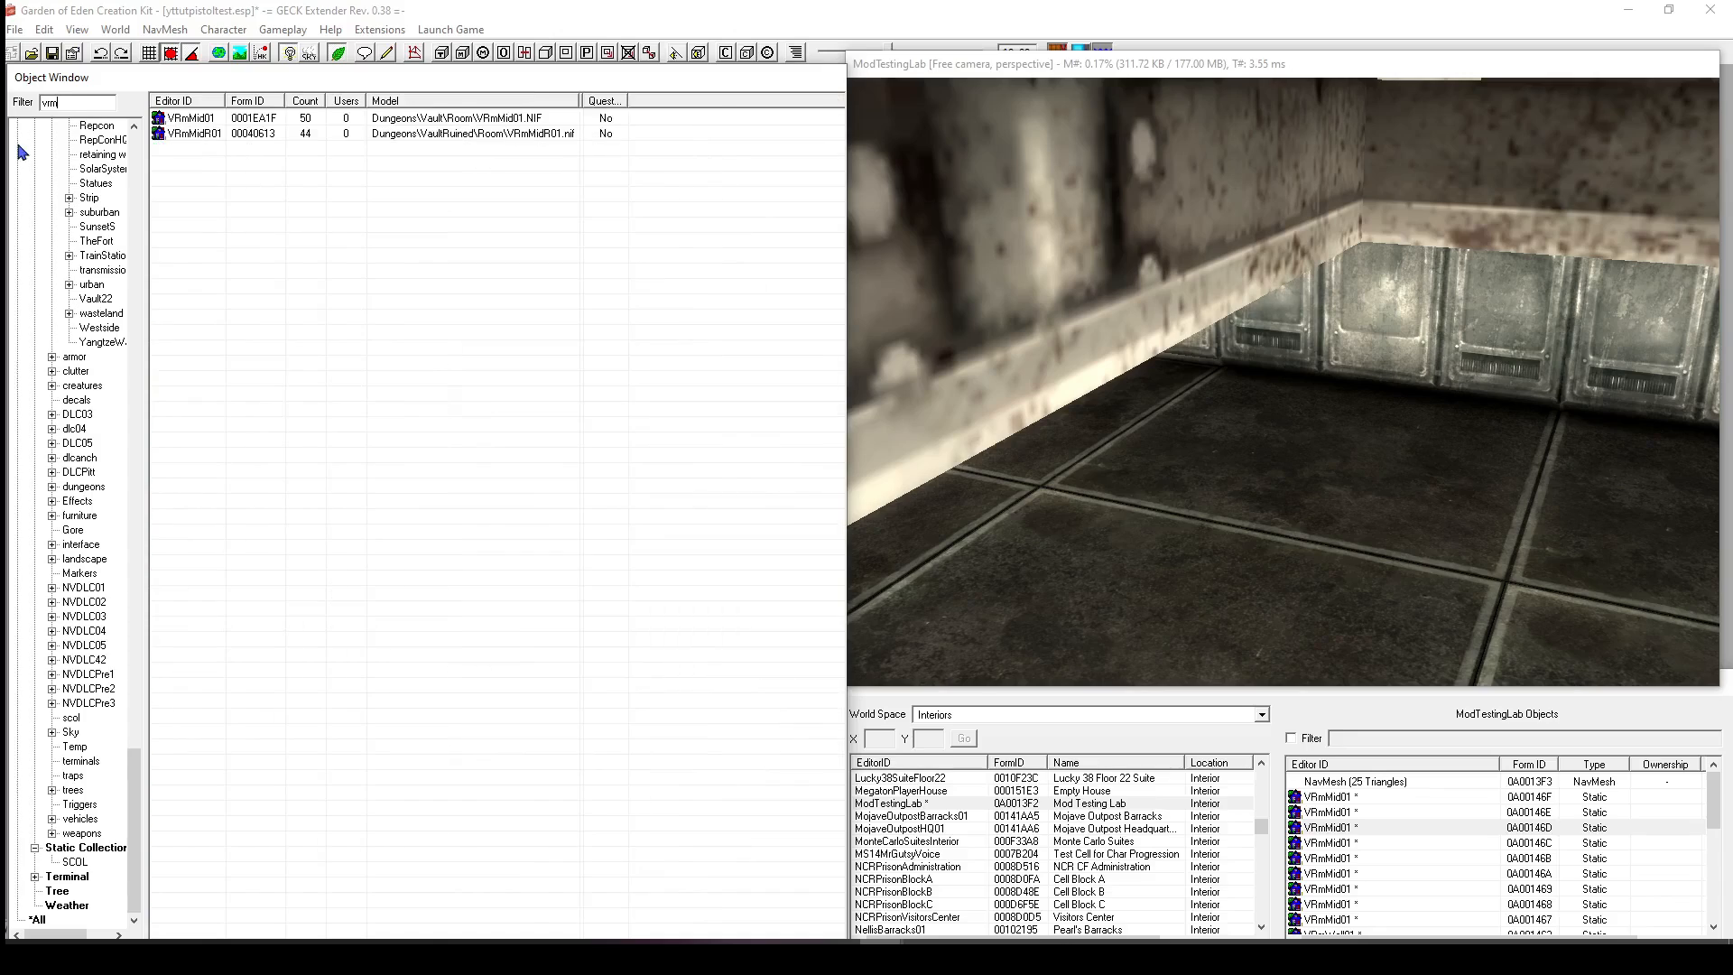
key("BackSpace")
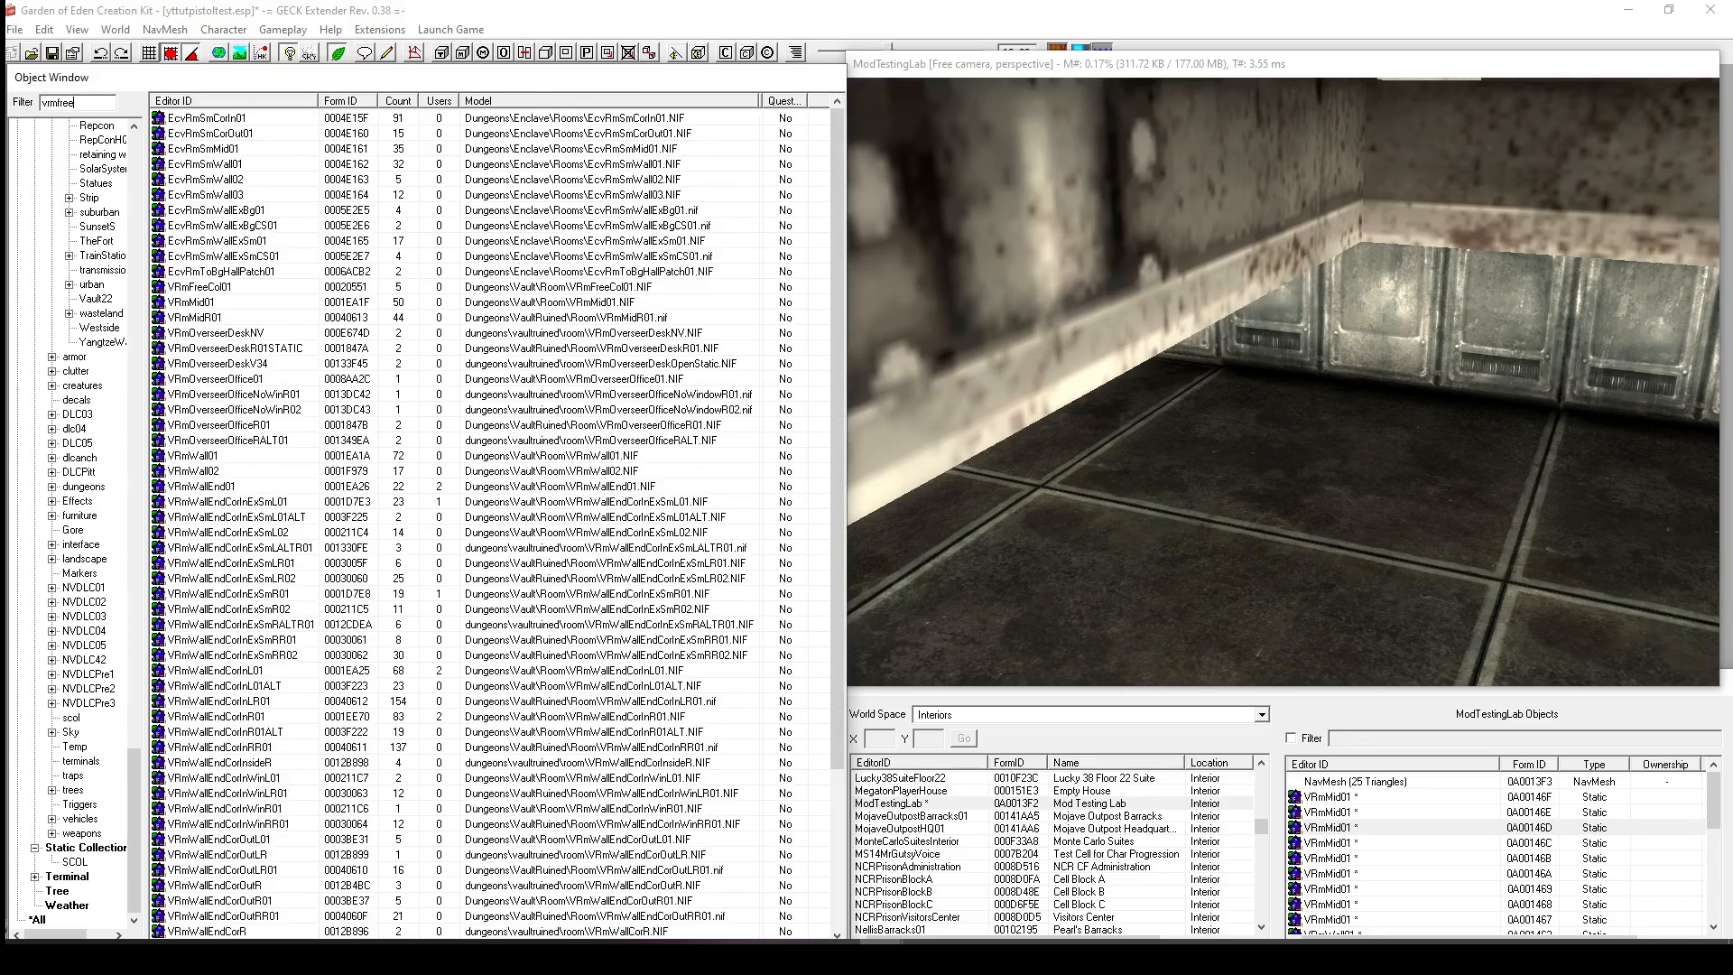
type("freecol")
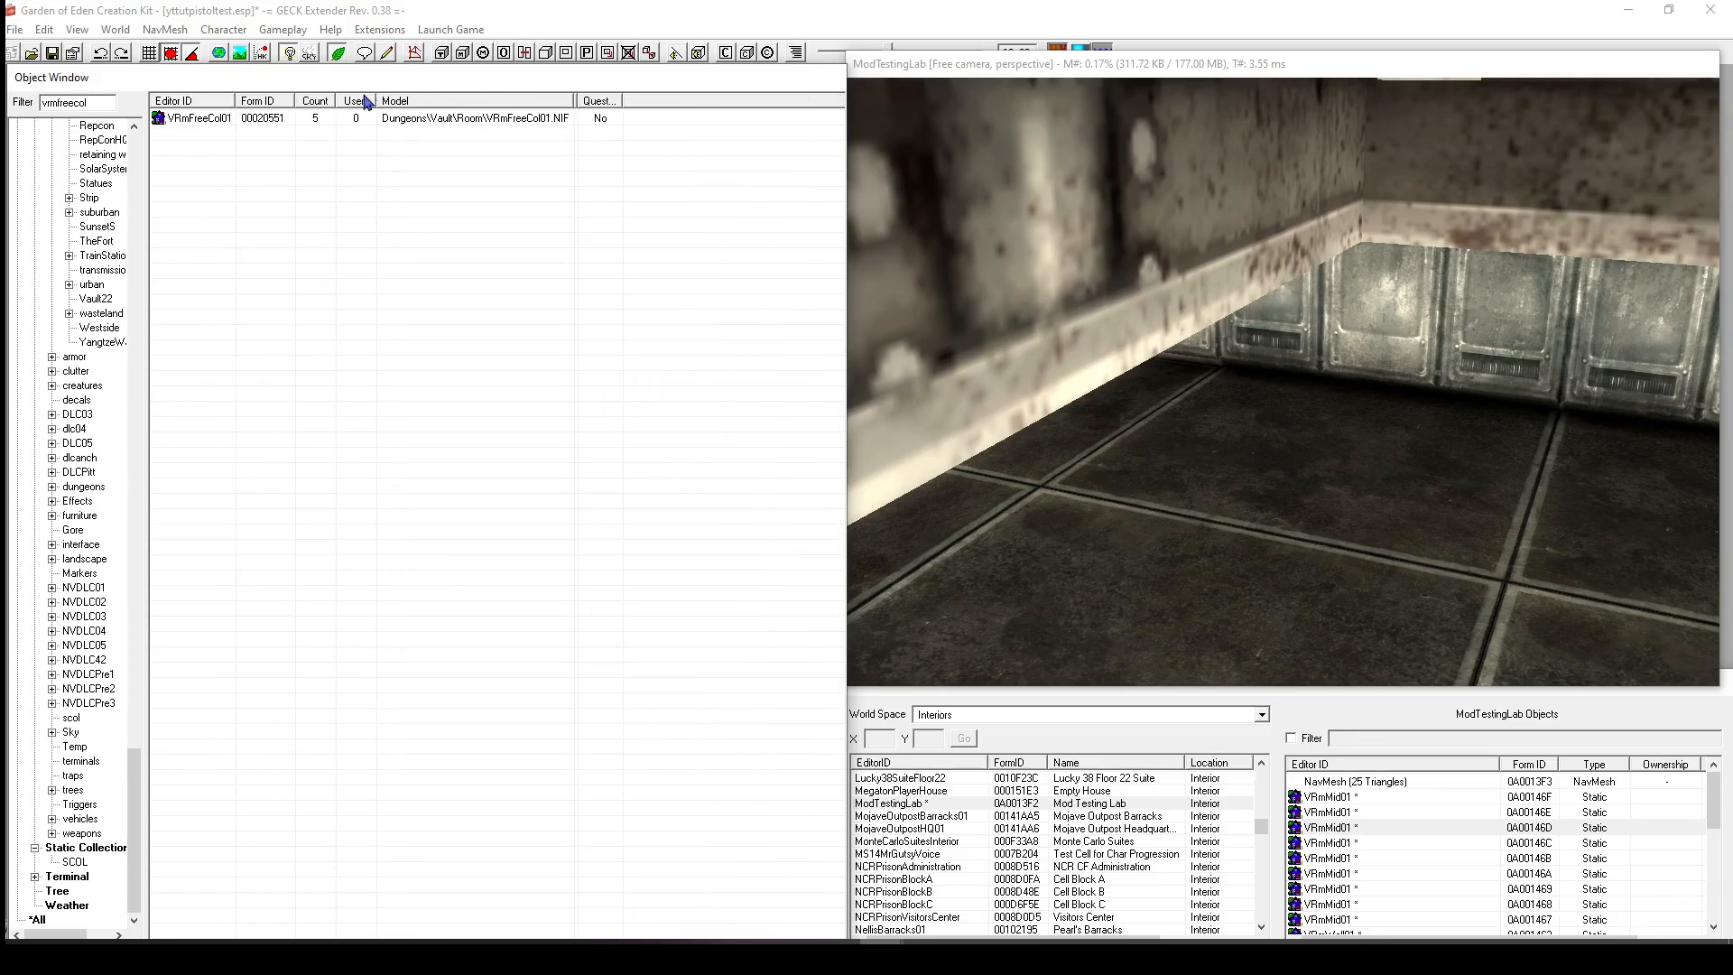
left_click_drag(411, 129, 1058, 402)
scroll(1079, 370, "down", 5)
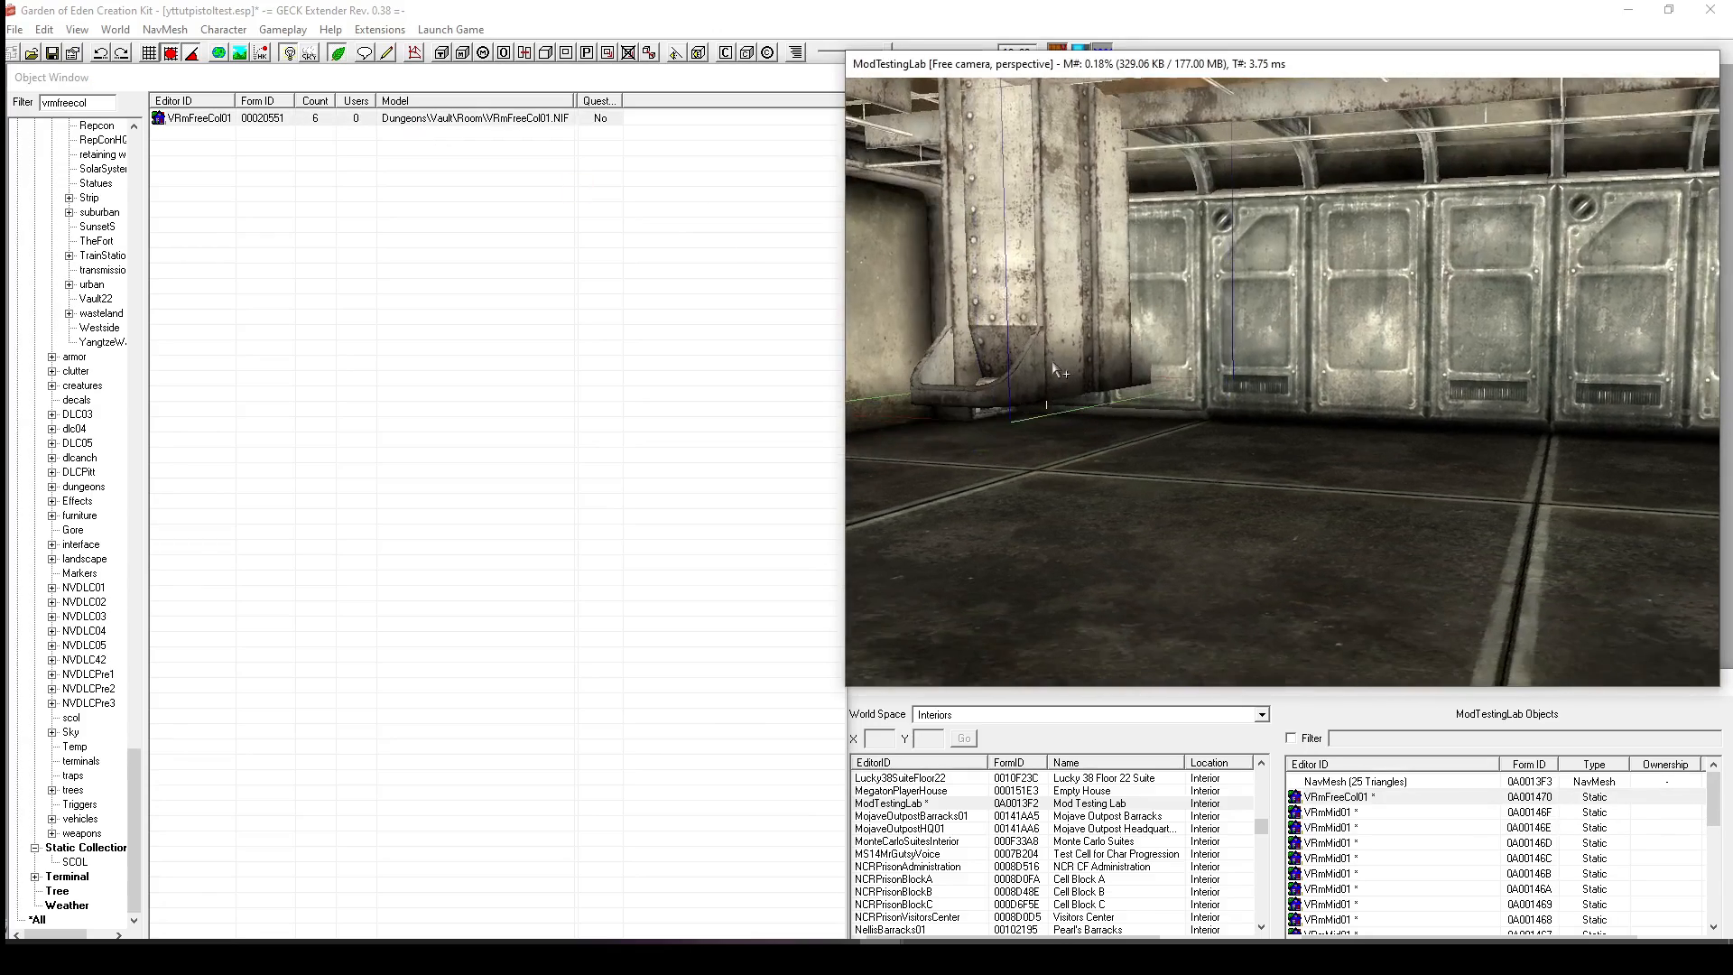
middle_click_drag(1080, 371, 1247, 358, "shift")
middle_click_drag(1340, 320, 1074, 319, "shift")
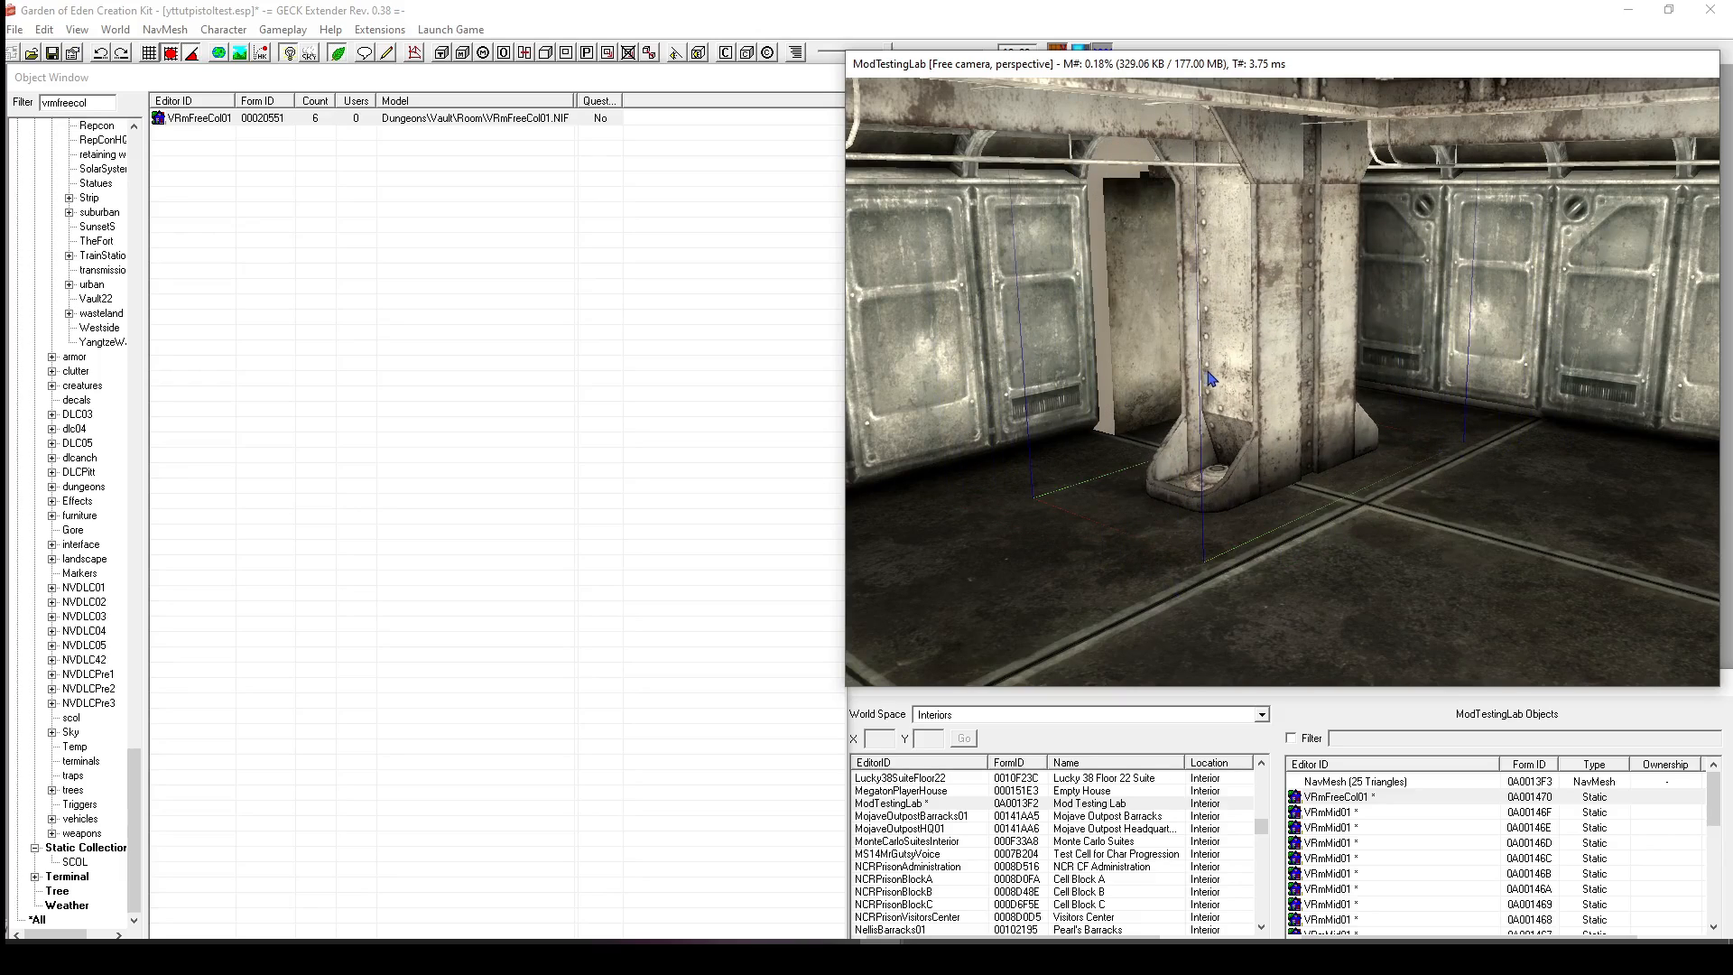
Shift the displaced VRmMid01 floor pieces across to close the open strip in the floor.
middle_click_drag(1221, 385, 1071, 487, "shift")
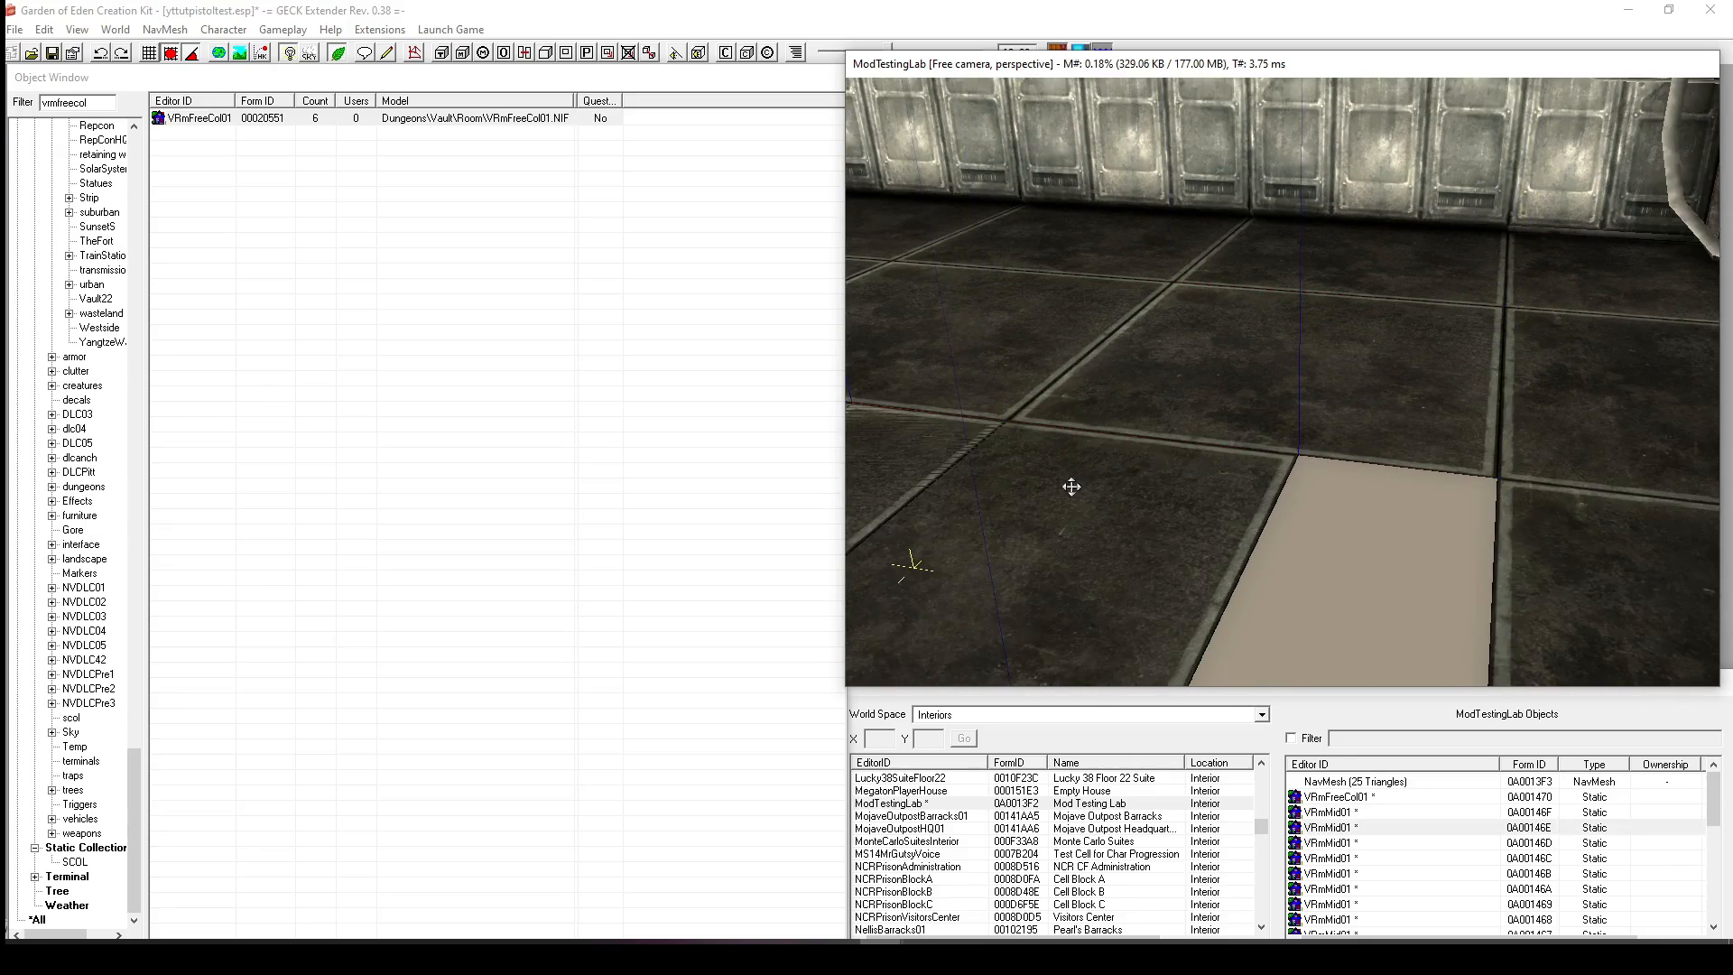
left_click_drag(1072, 486, 1231, 589)
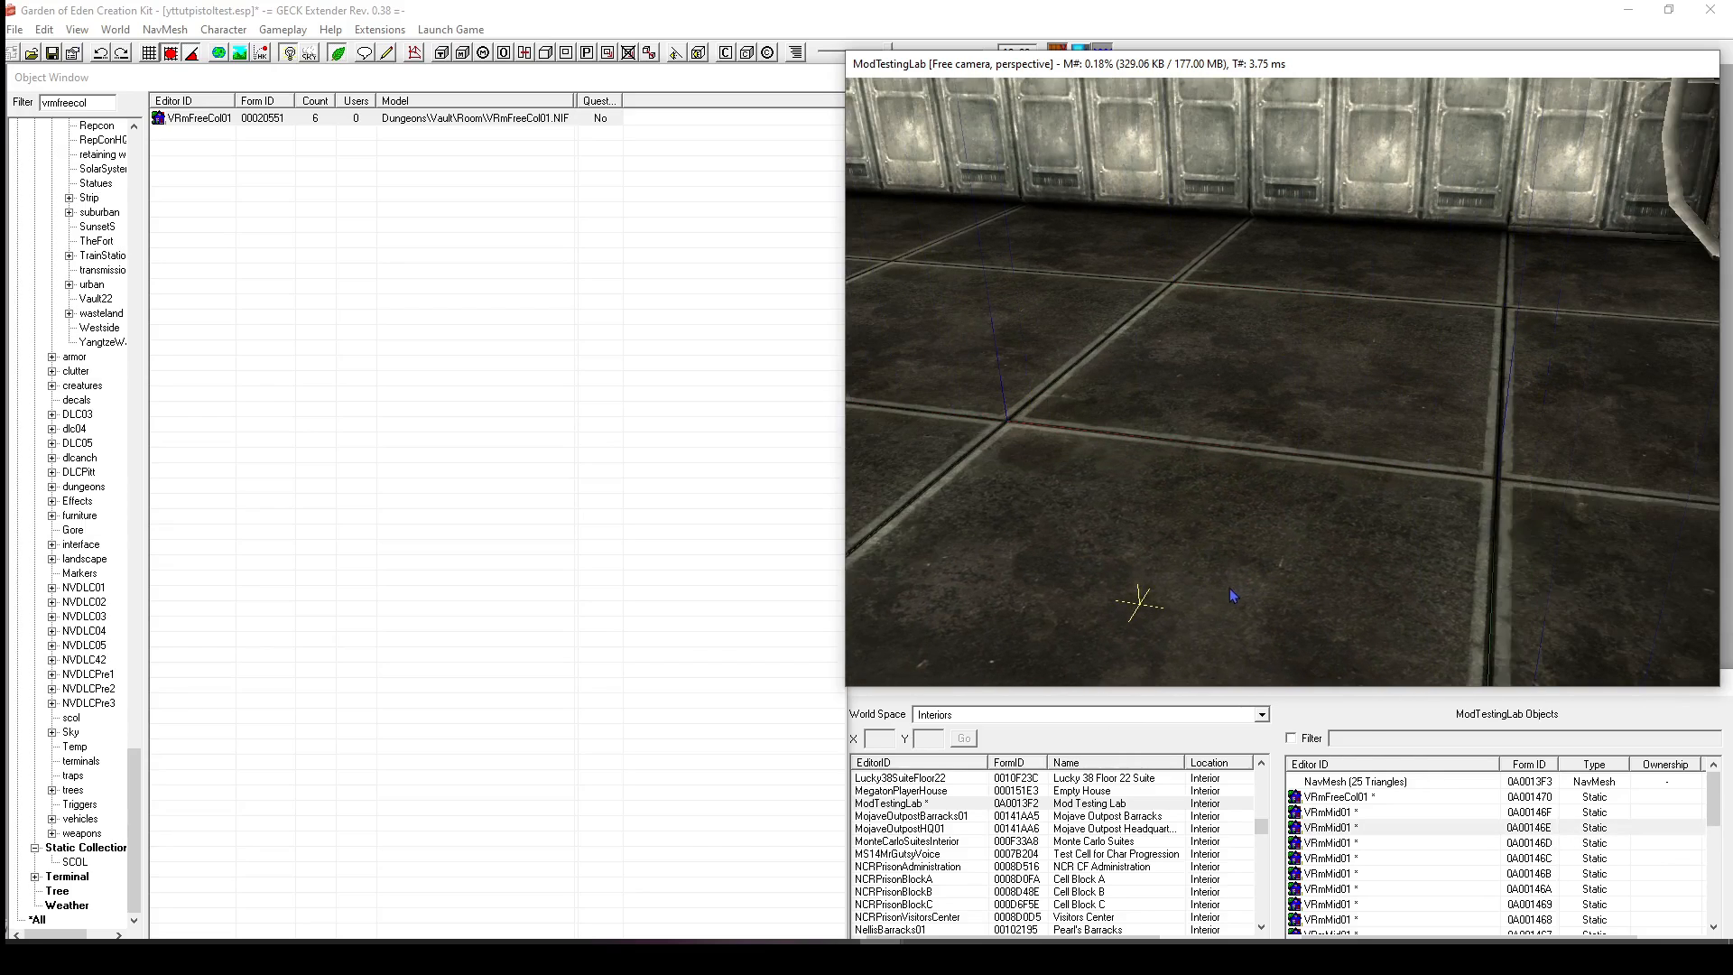
middle_click_drag(1229, 588, 1151, 459, "shift")
key("d")
left_click(1149, 454)
left_click_drag(1147, 450, 1228, 601)
middle_click_drag(1093, 388, 1009, 335, "shift")
middle_click_drag(1094, 298, 1011, 365)
scroll(1011, 365, "up", 3)
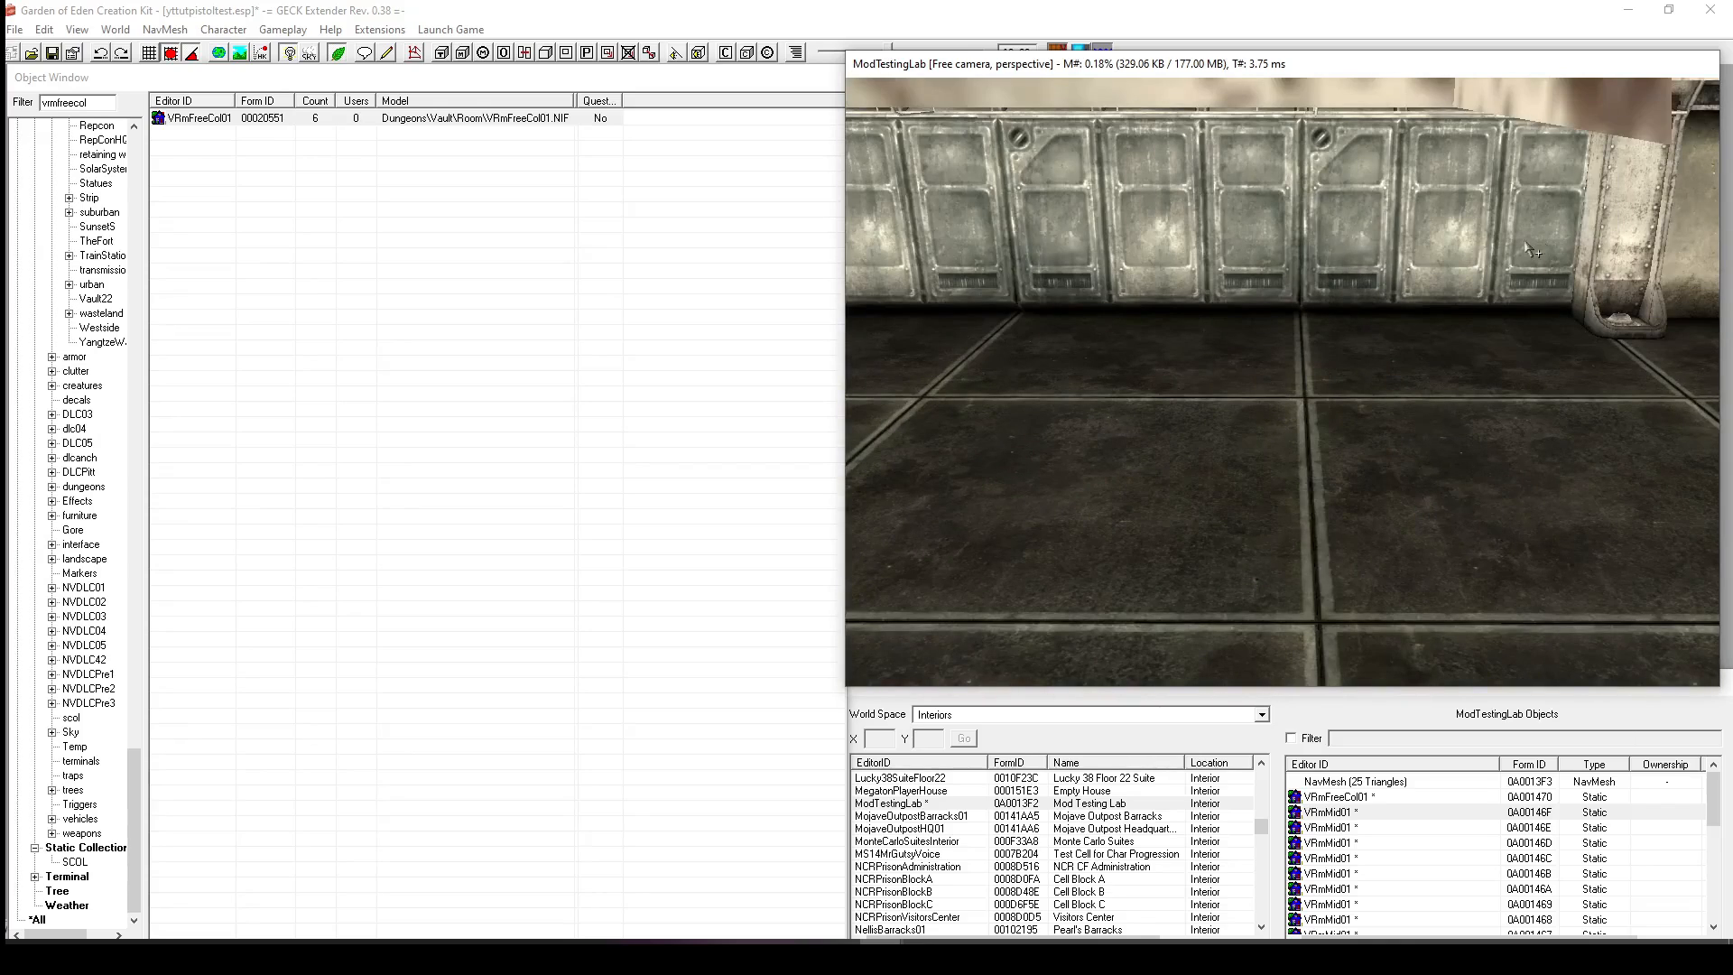
Duplicate the VRmFreeCol01 column and place the copy at another joint between a corner piece and the walls.
key("d")
left_click(1616, 217)
key("ctrl+d")
key("d")
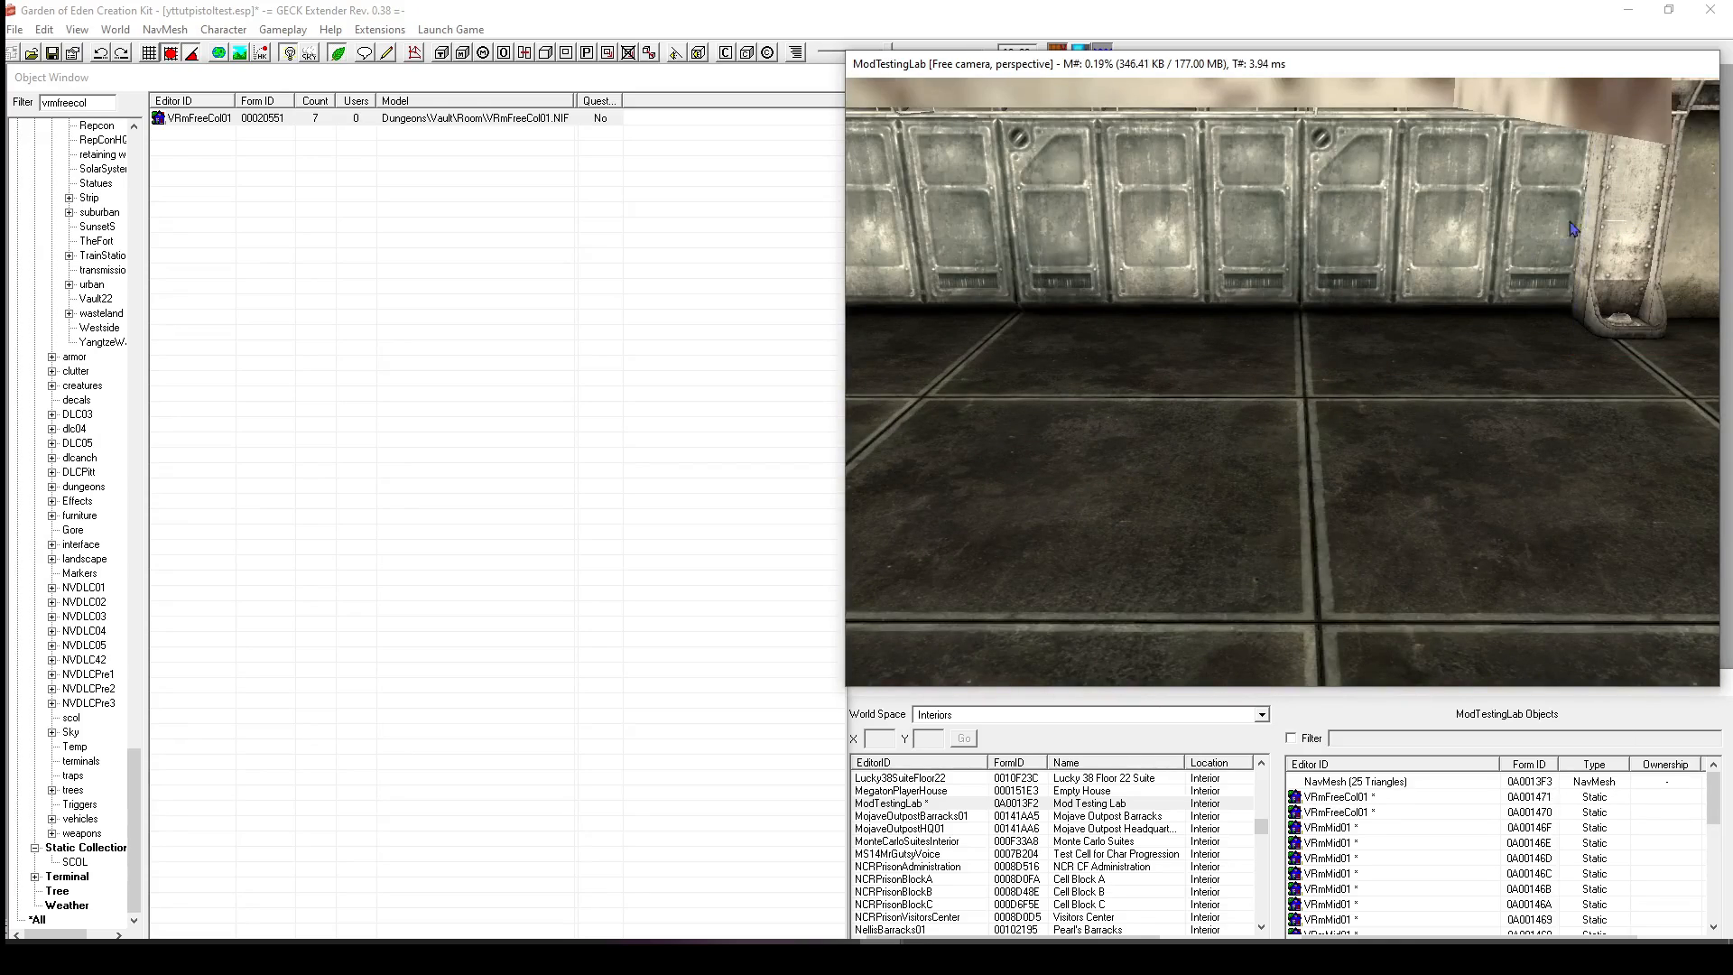
left_click(1618, 228)
left_click_drag(1613, 224, 406, 240)
middle_click_drag(1102, 240, 1408, 277)
scroll(1276, 241, "up", 3)
left_click_drag(1515, 298, 1011, 269)
scroll(925, 263, "down", 2)
scroll(926, 263, "down", 2)
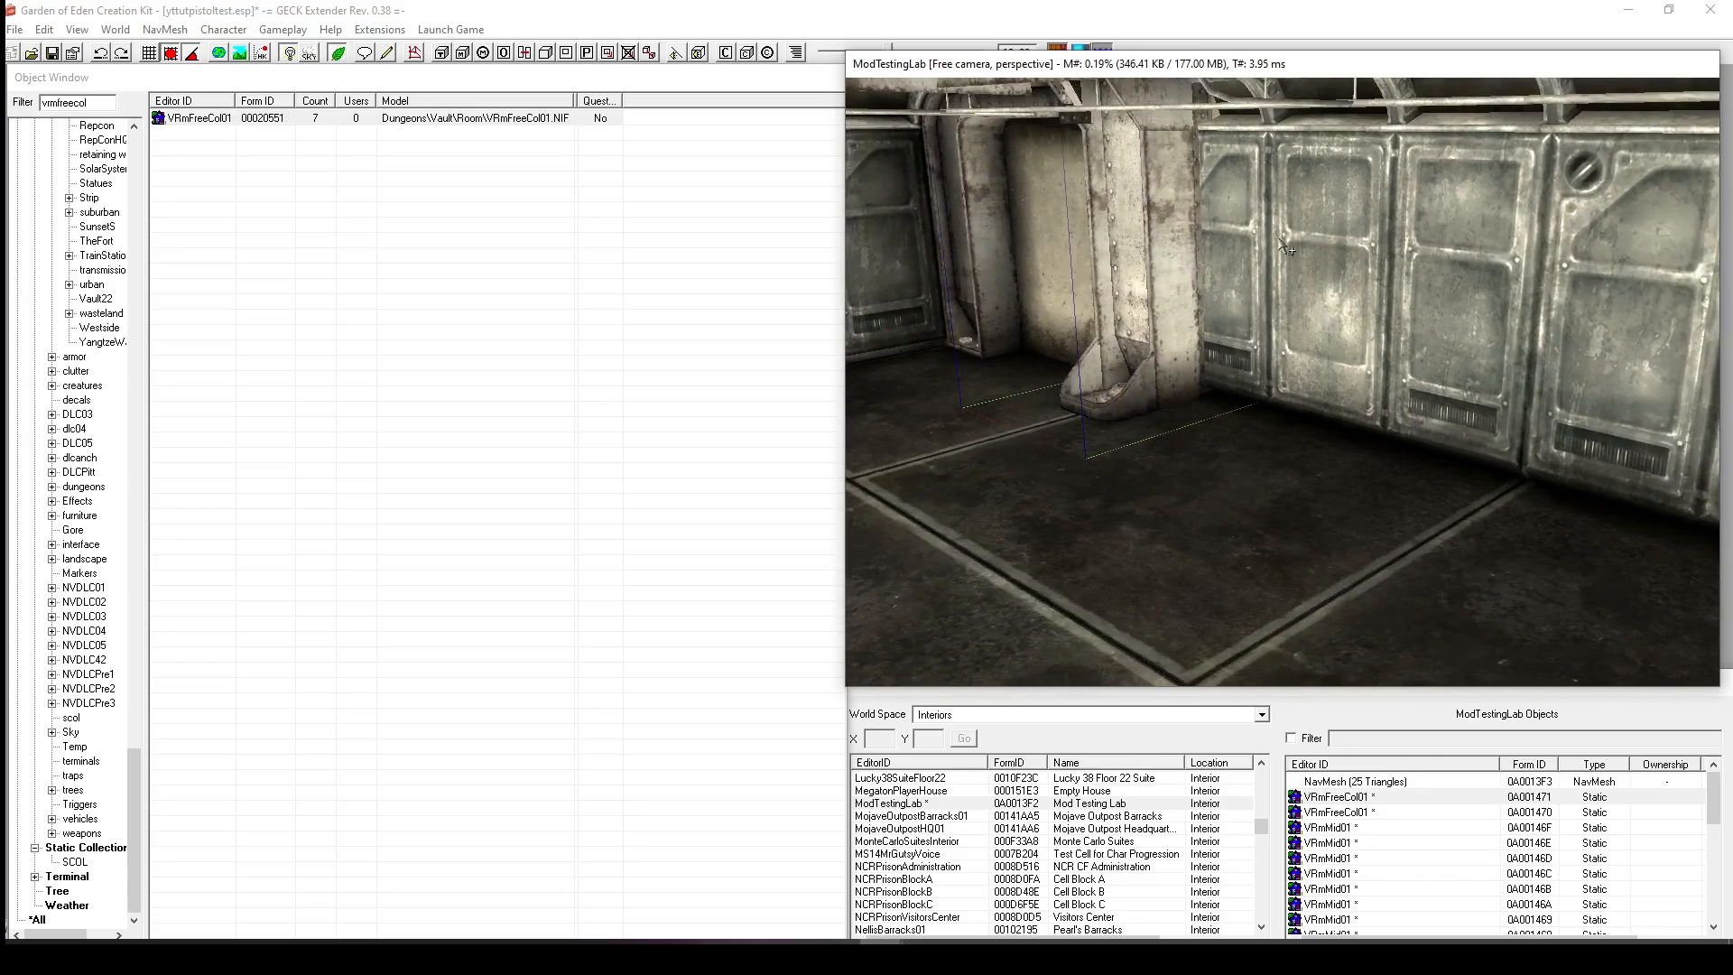
Make a third VRmFreeCol01 column by duplication and move it to the joint at the opposite end of the wall row.
middle_click_drag(1283, 246, 1277, 281, "shift")
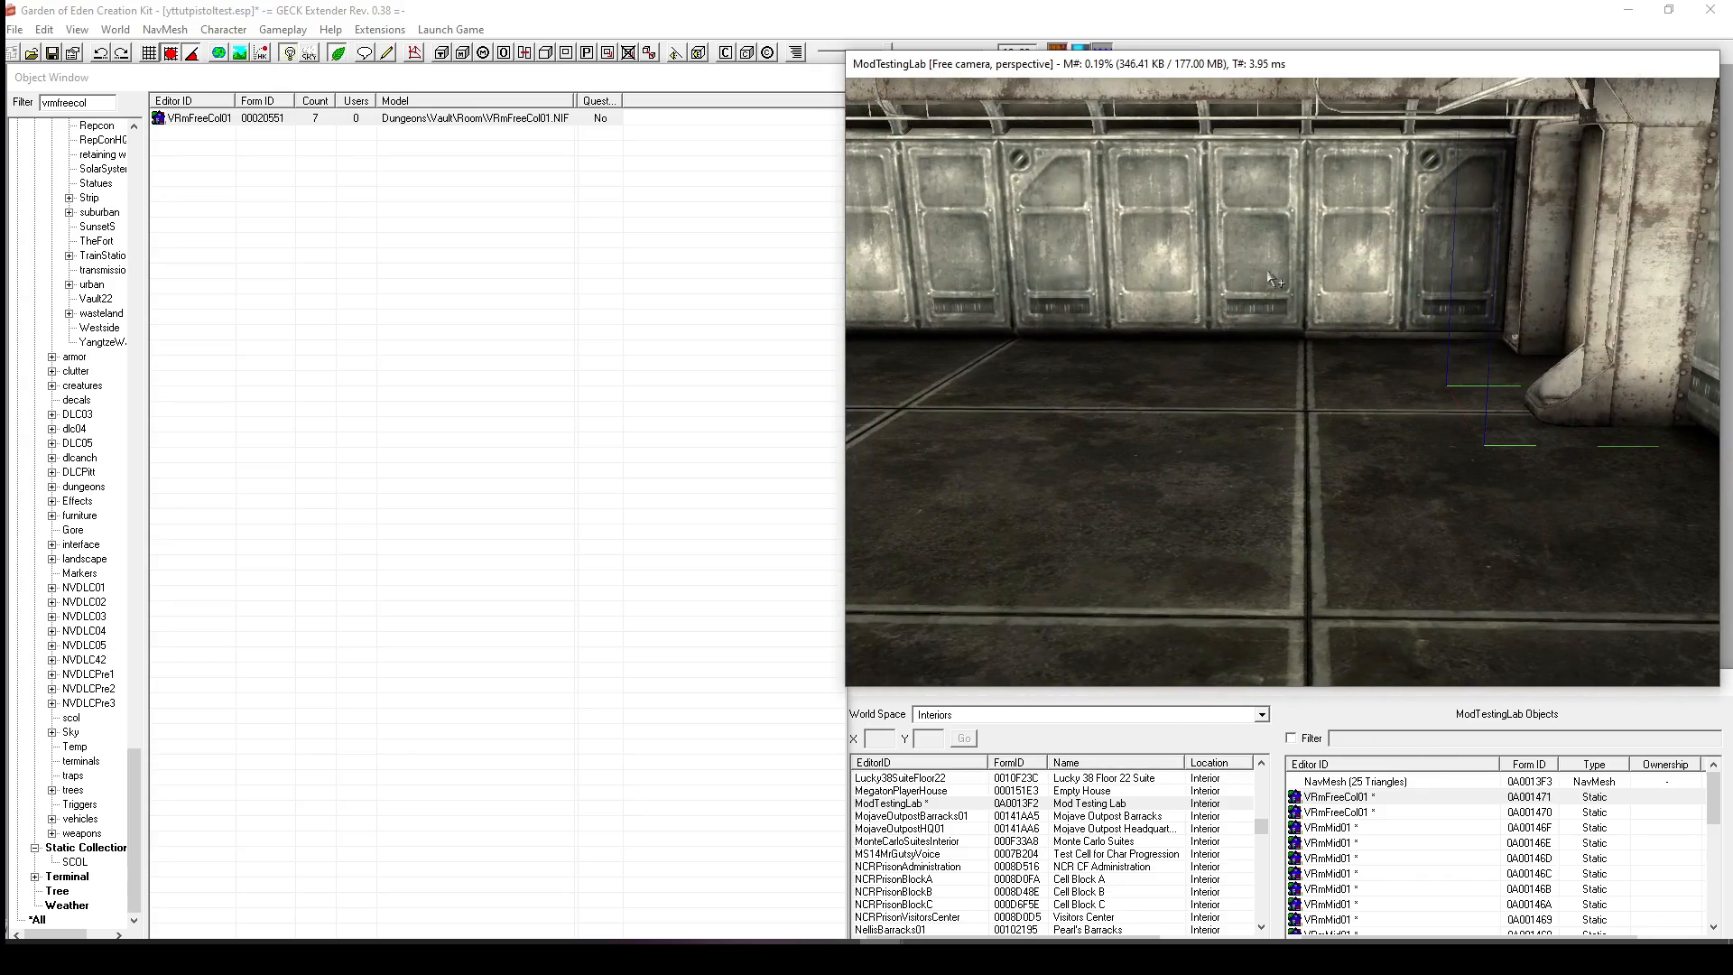
key("ctrl+d")
left_click_drag(1646, 295, 913, 284)
middle_click_drag(914, 283, 1005, 312, "shift")
left_click_drag(1008, 298, 990, 269)
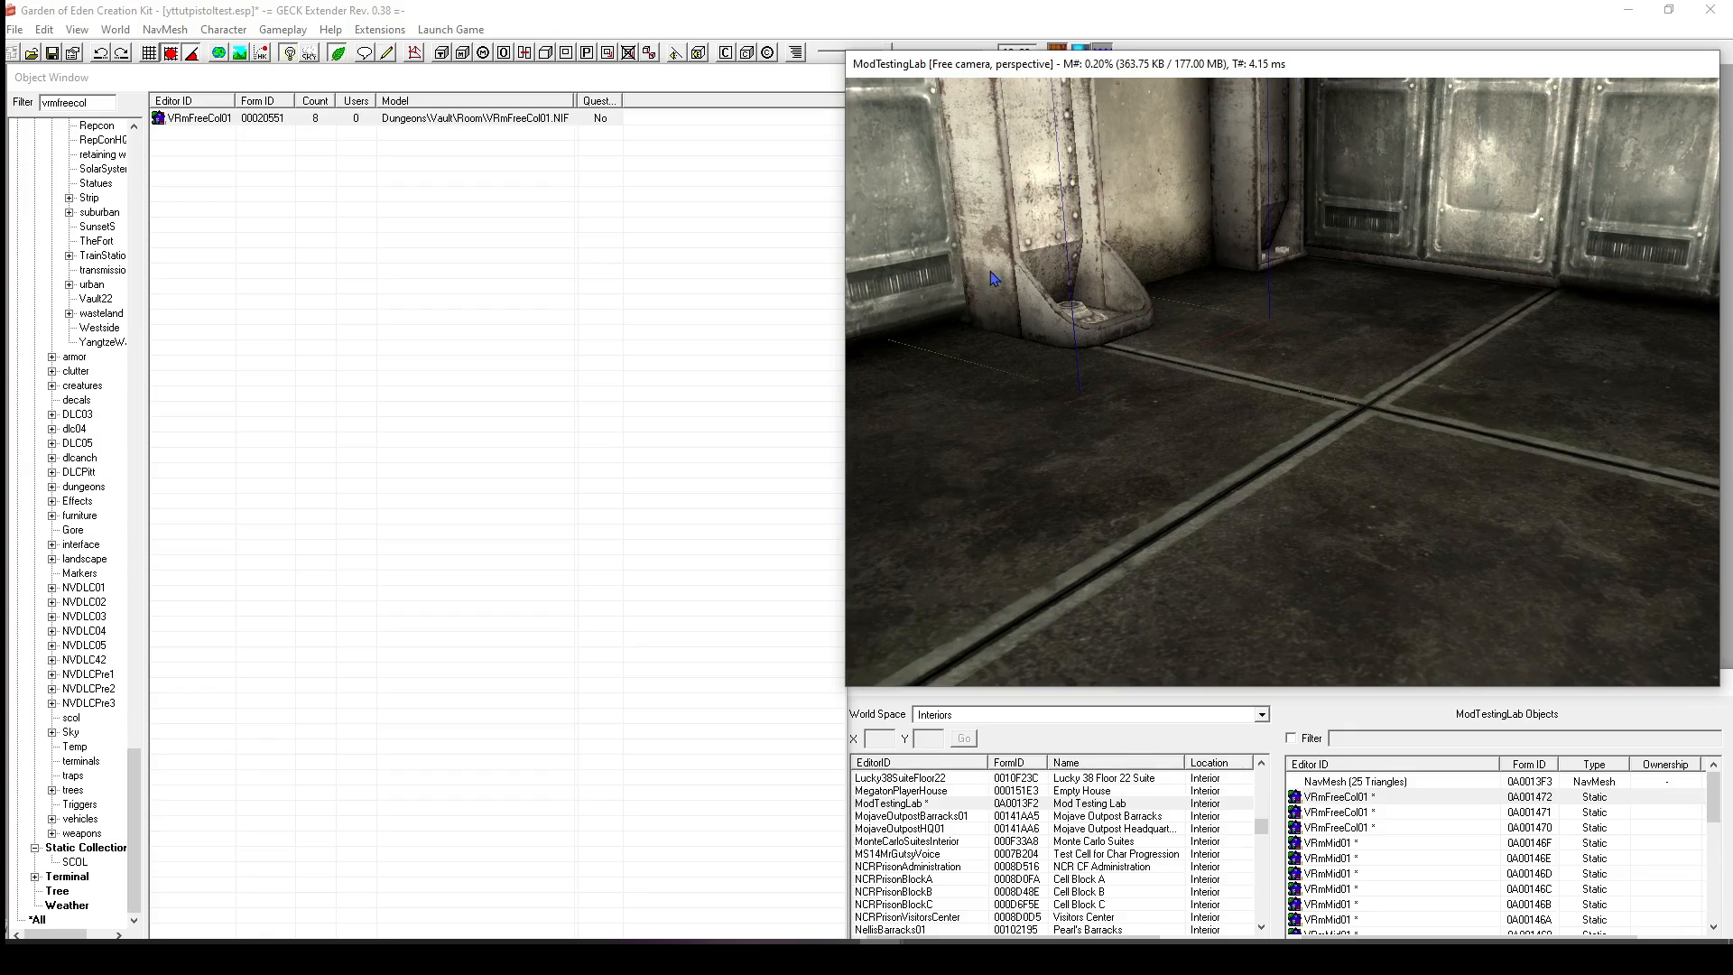
middle_click_drag(989, 269, 1002, 259, "shift")
Duplicate the VRmFreeCol01 column a third time and move the copy along the wall row towards the next corner.
middle_click_drag(714, 263, 1178, 220)
scroll(1276, 261, "down", 5)
middle_click_drag(1276, 261, 1373, 224)
key("ctrl+d")
left_click_drag(1565, 185, 594, 167)
left_click_drag(1067, 171, 1007, 173)
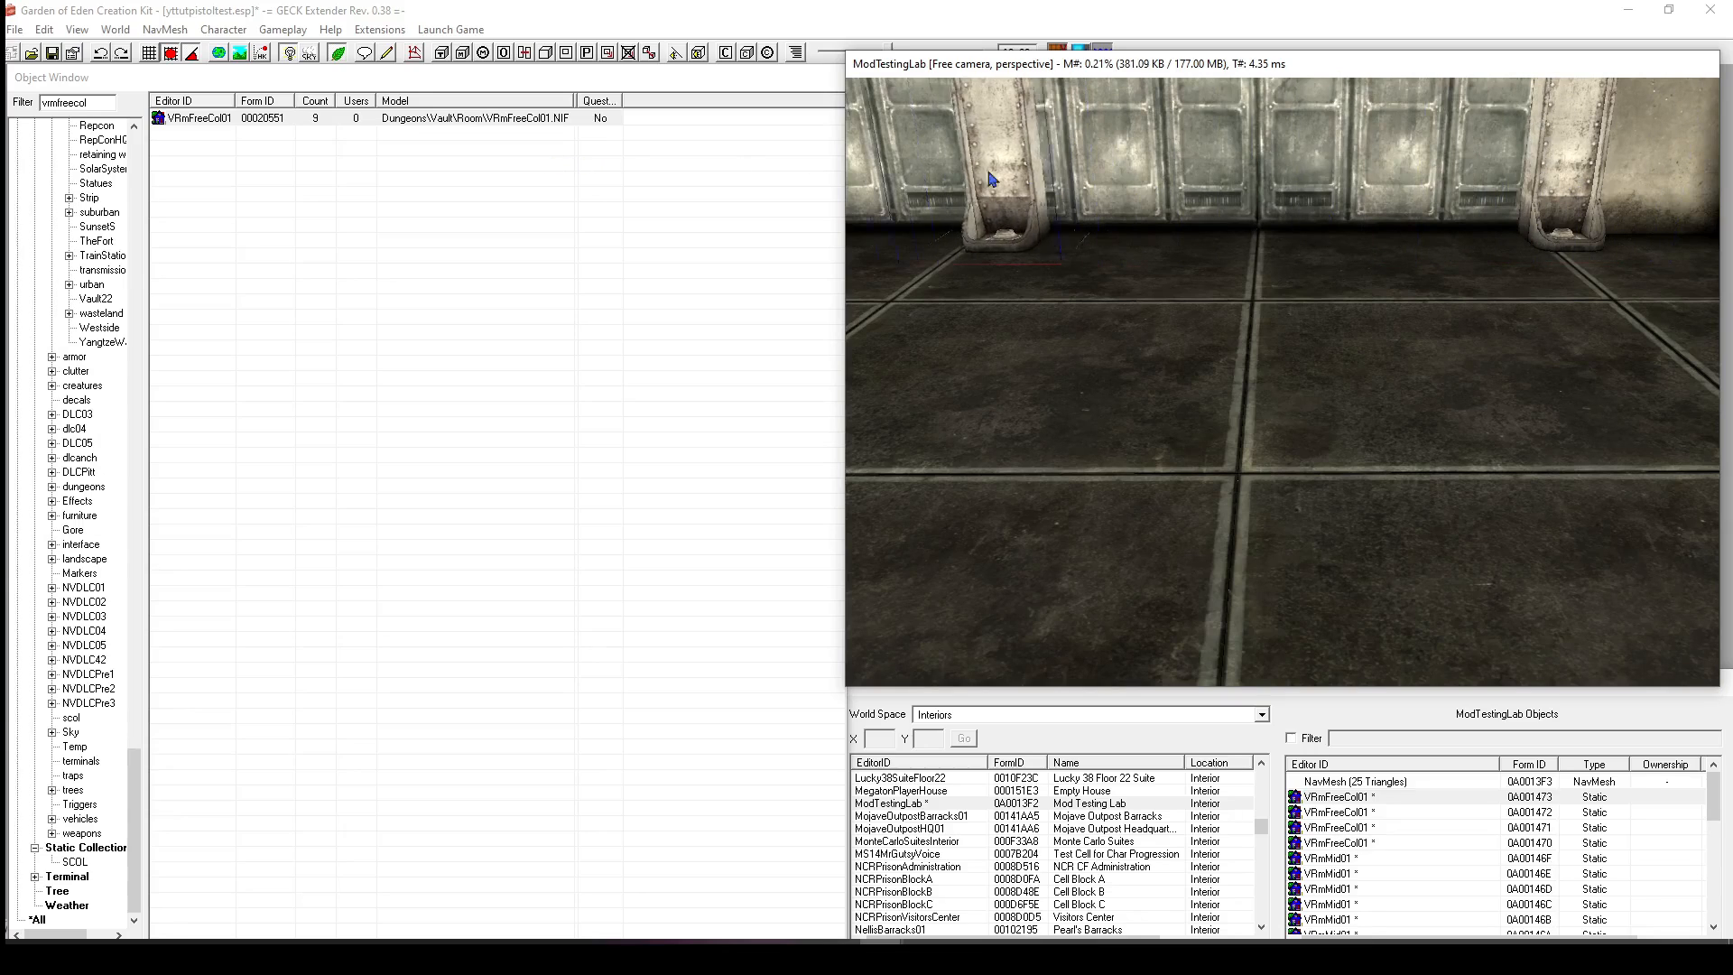
Slide the newest column along the wall until it covers the joint between the corner piece and the wall row.
middle_click_drag(1007, 173, 1379, 242)
scroll(1255, 216, "down", 5)
scroll(1419, 241, "up", 2)
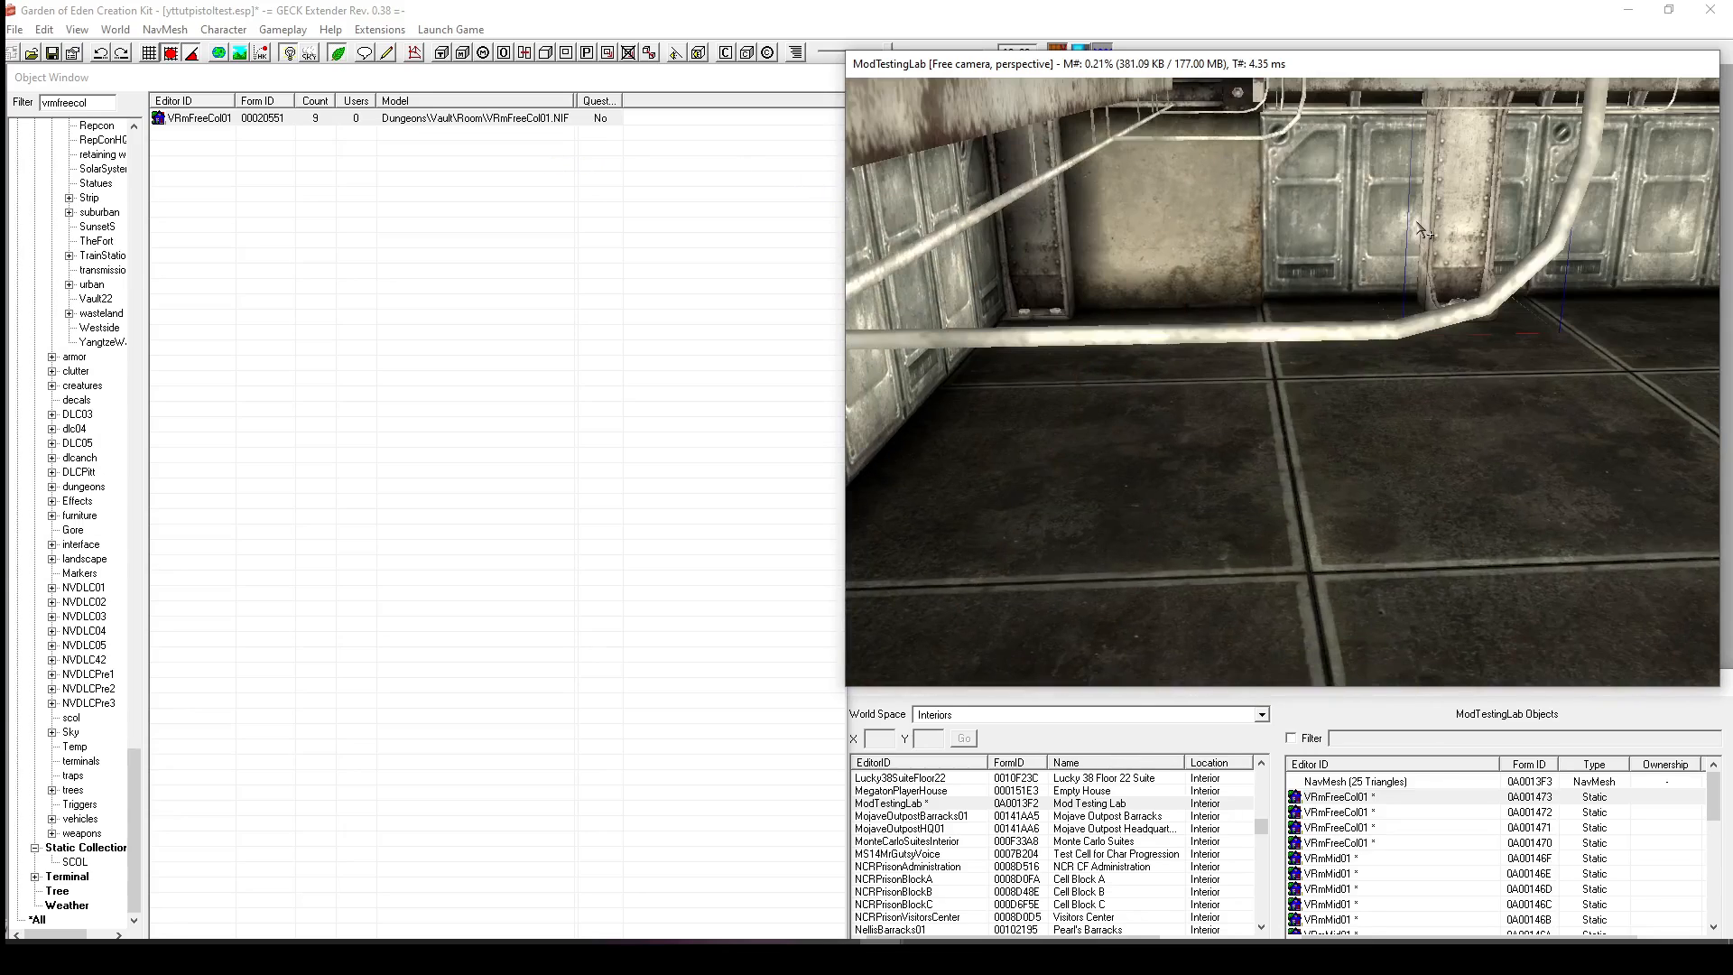
scroll(1434, 219, "up", 2)
left_click_drag(1462, 229, 1103, 213)
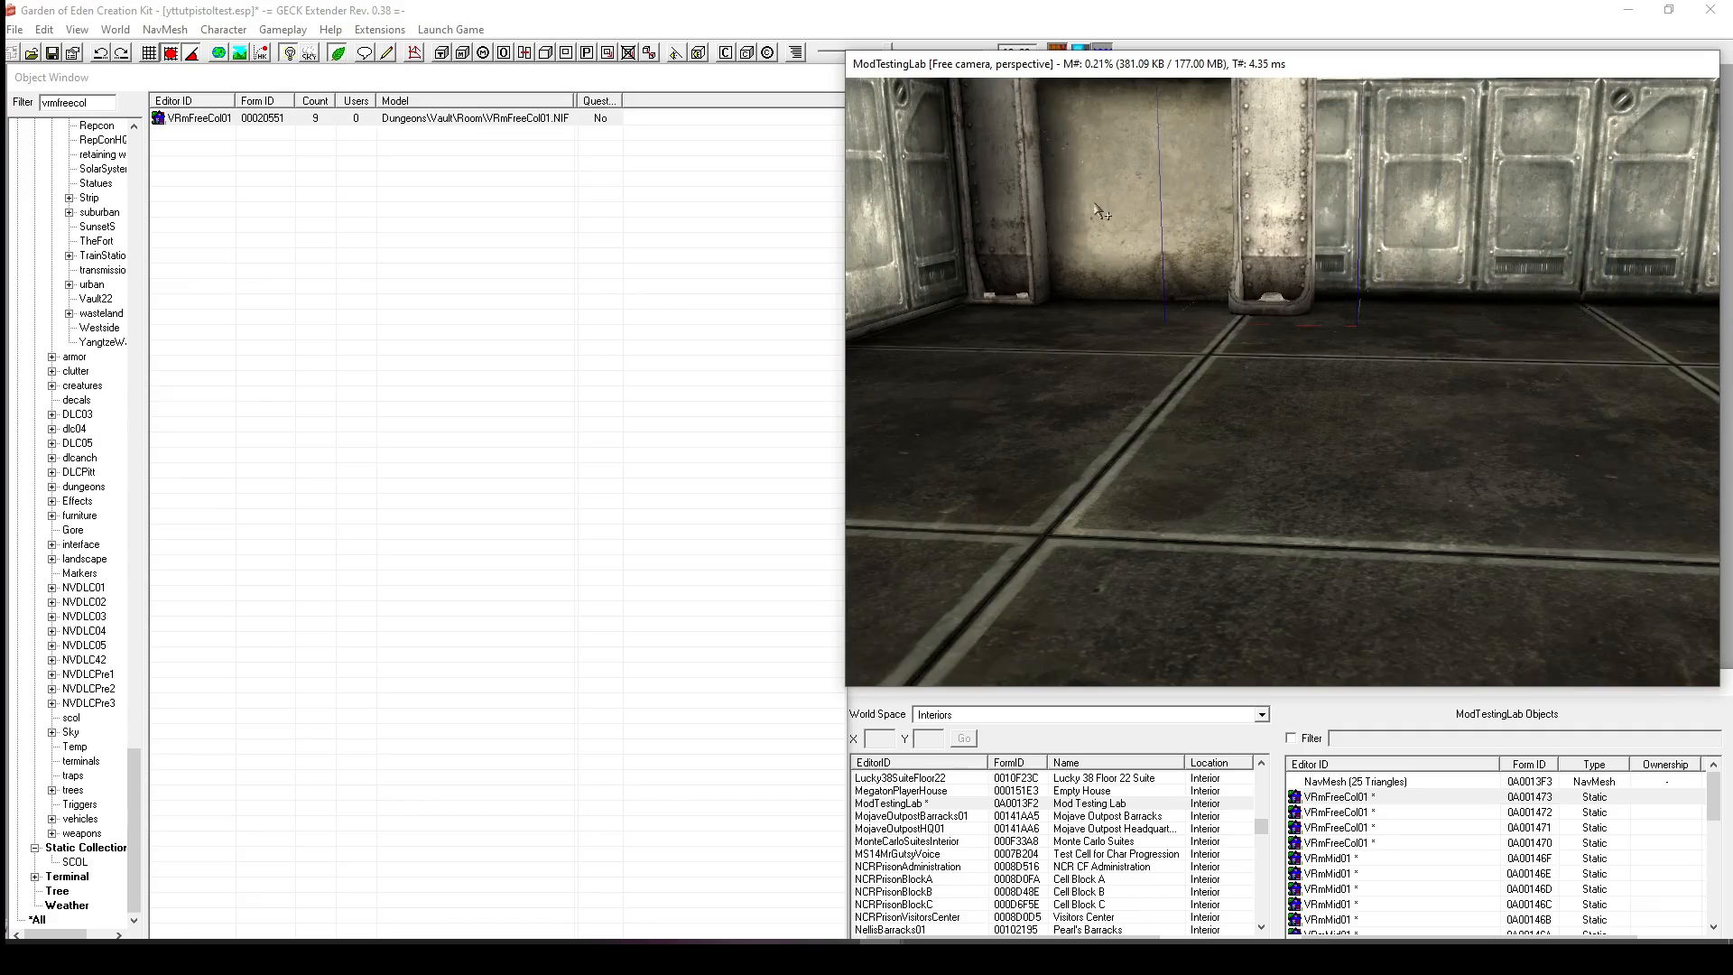
left_click_drag(1268, 217, 1238, 217)
middle_click_drag(1239, 217, 1502, 234)
Examine the wall row from inside the room and select one of its VRmWall01 pieces.
left_click(1358, 387)
left_click(1174, 380)
scroll(1174, 378, "up", 3)
middle_click_drag(1173, 379, 813, 273)
scroll(1311, 280, "up", 2)
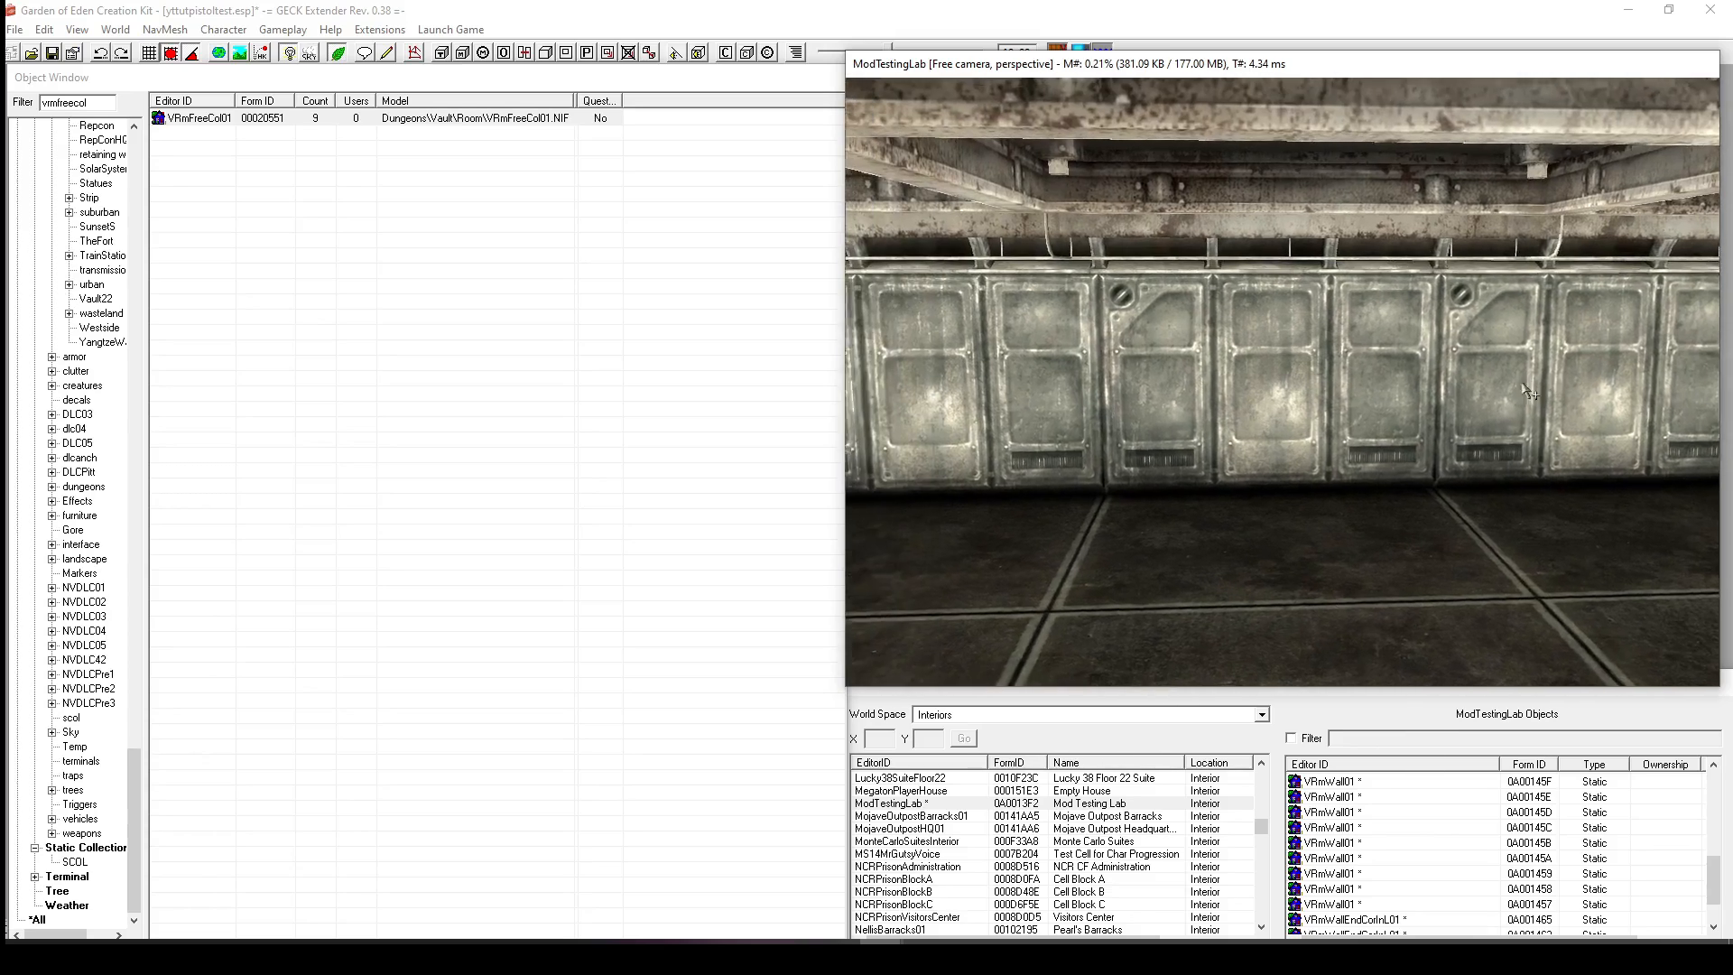
scroll(1506, 393, "down", 2)
middle_click_drag(1502, 384, 1237, 332)
left_click(1255, 363)
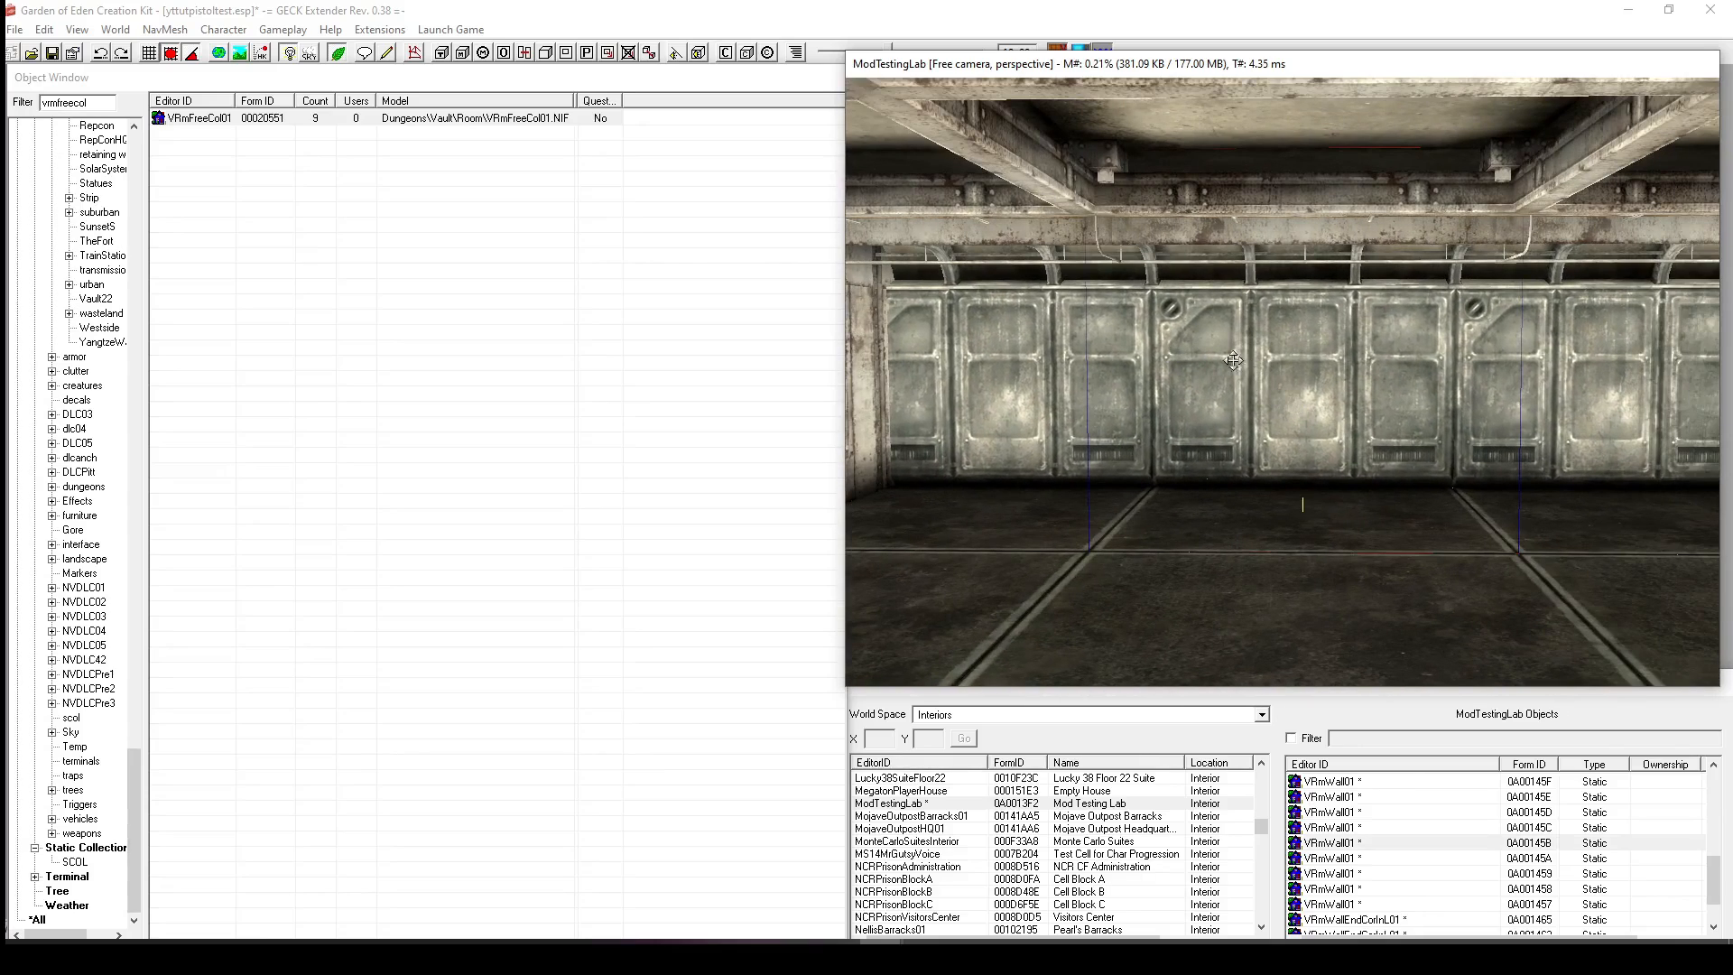
Delete the selected VRmWall01 piece from the middle of the wall row to open a gap for a doorway.
left_click(1228, 523)
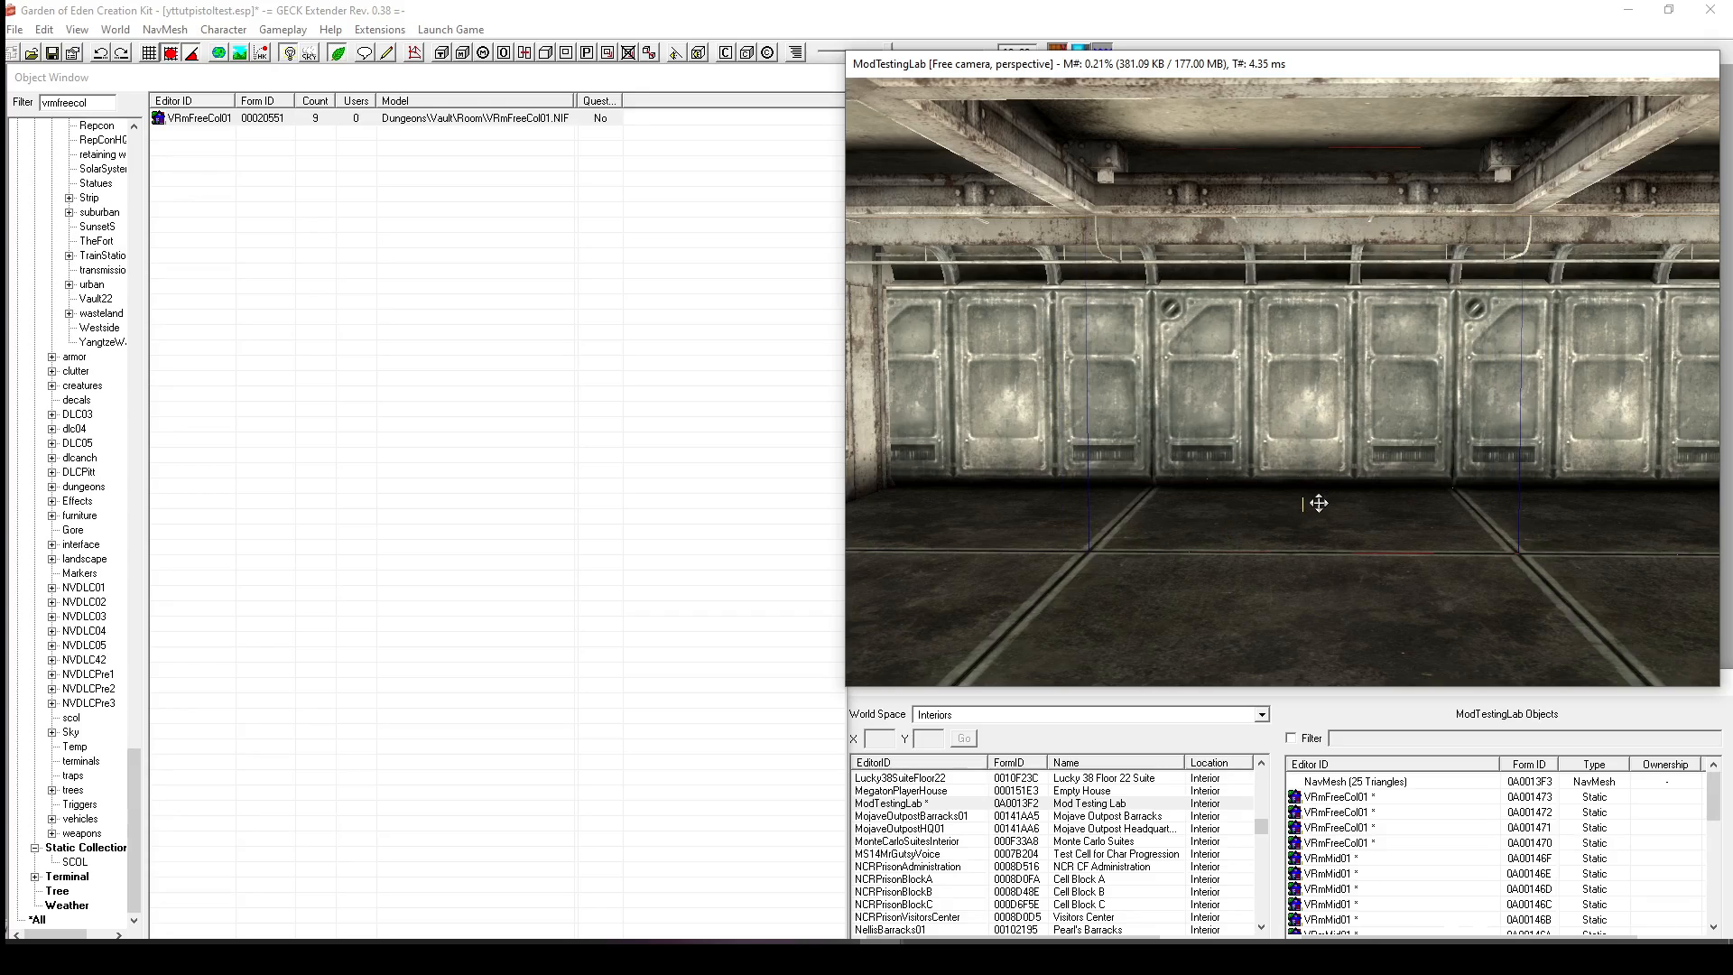
left_click(1281, 693)
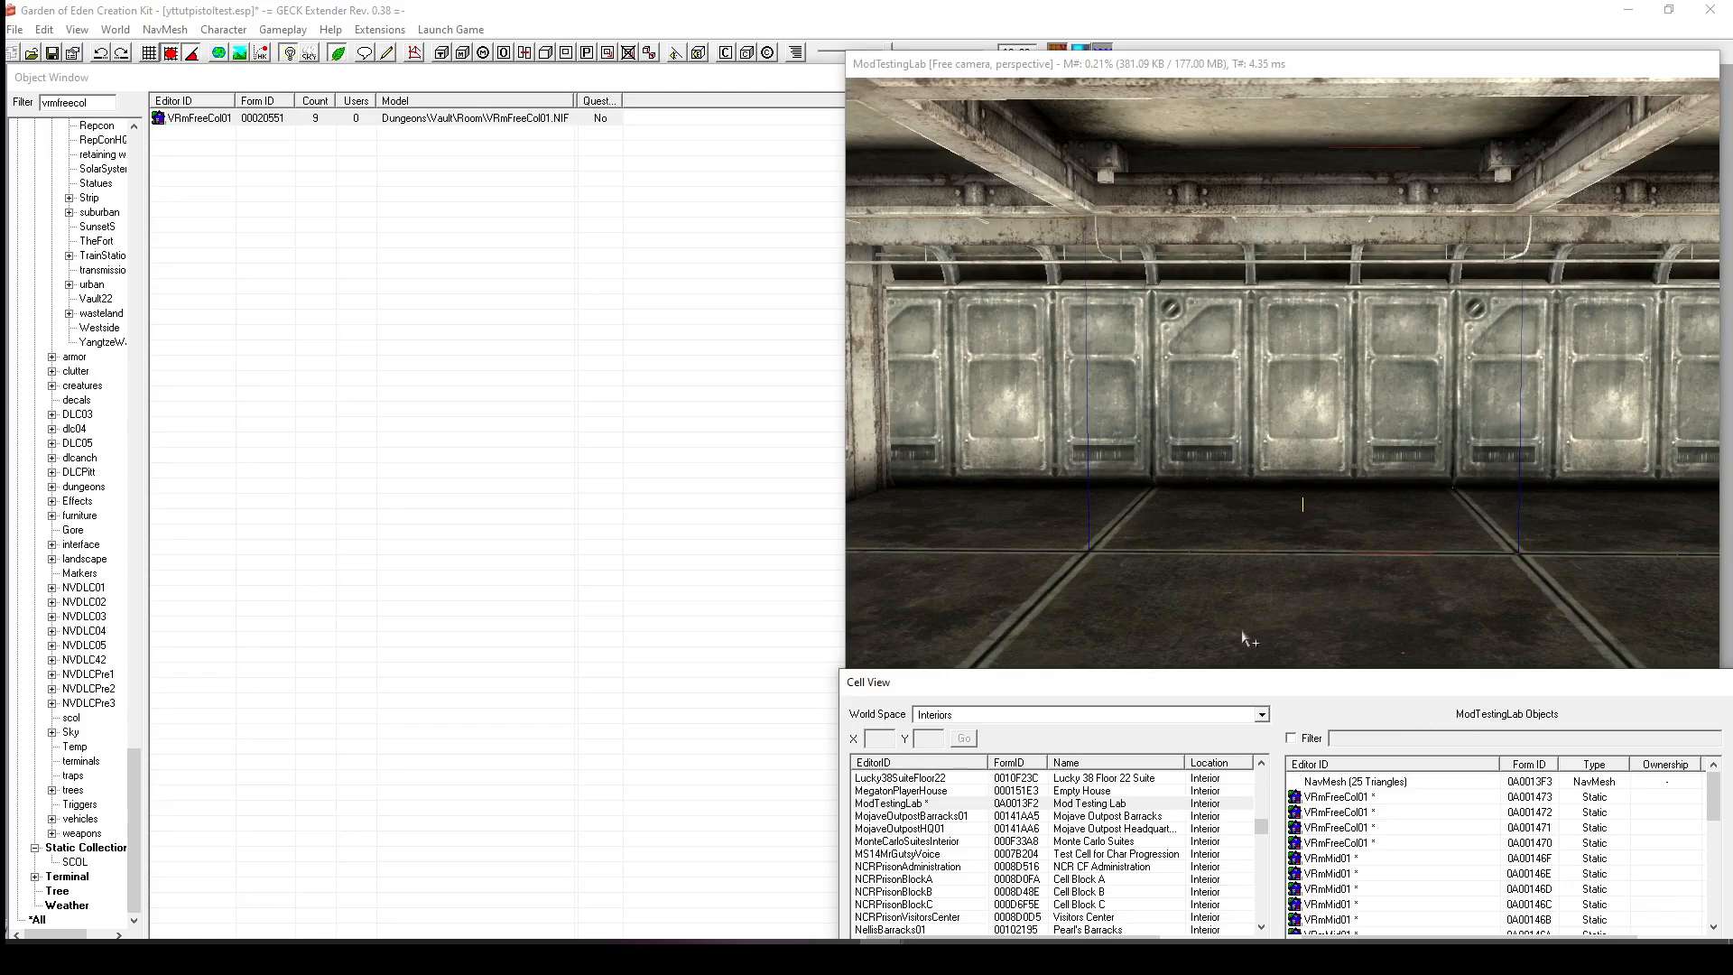
scroll(1424, 806, "down", 7)
left_click(1434, 820)
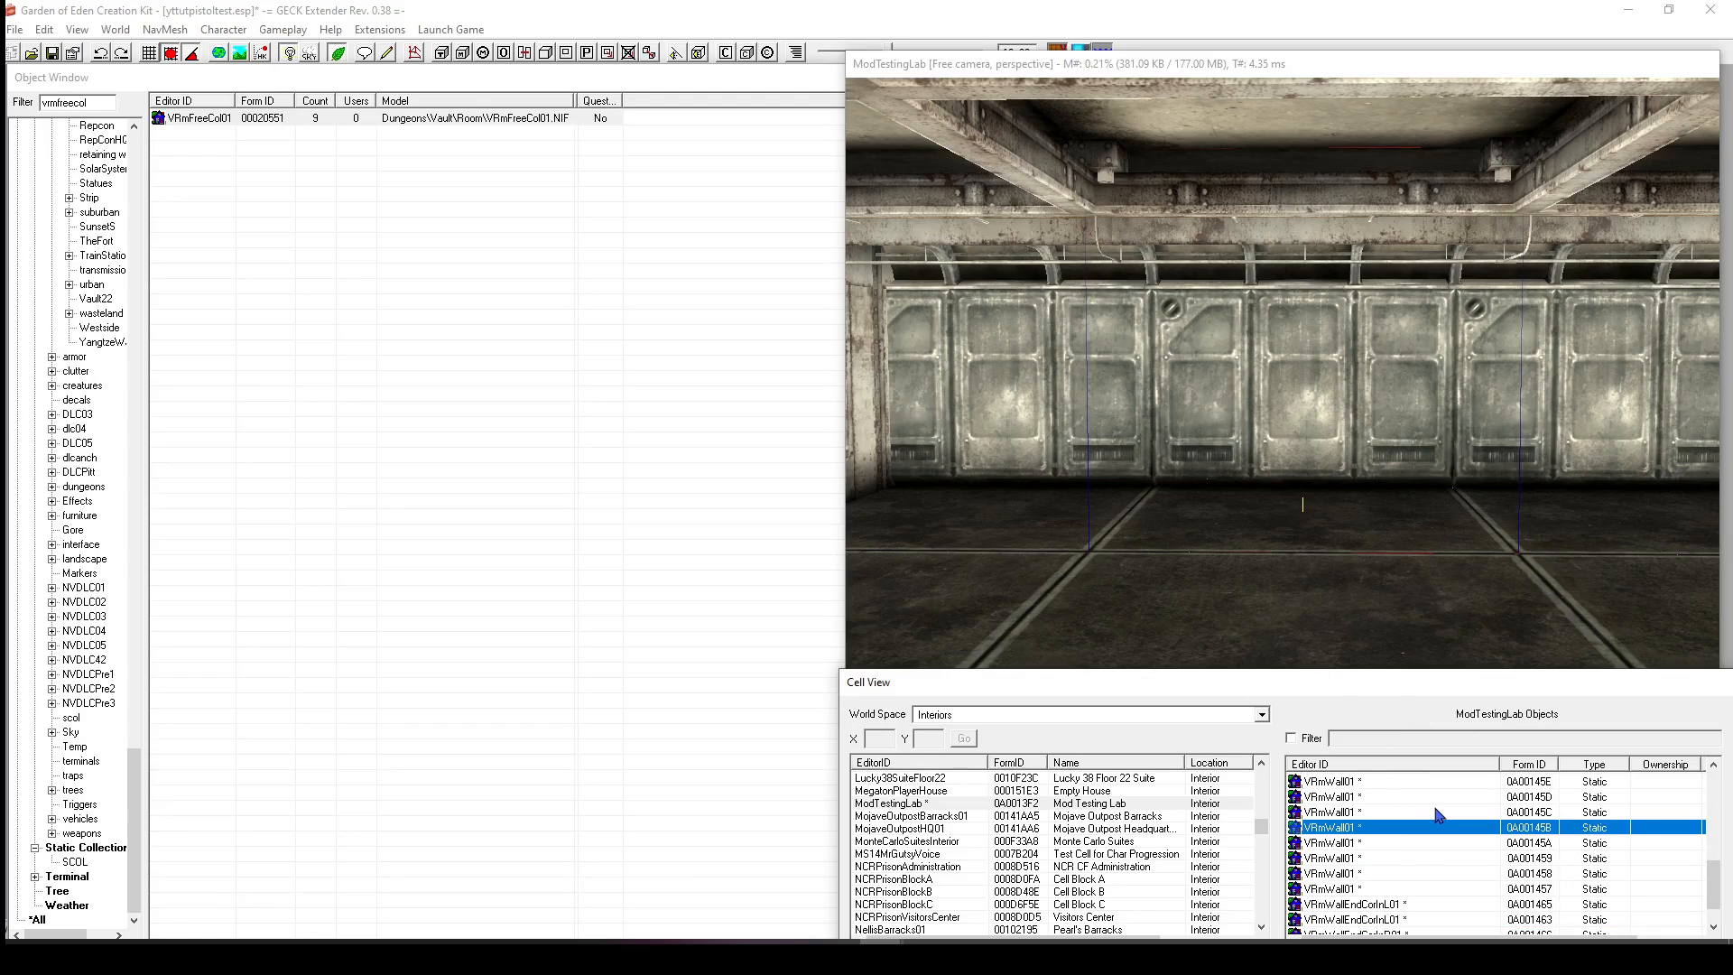
scroll(1434, 815, "down", 1)
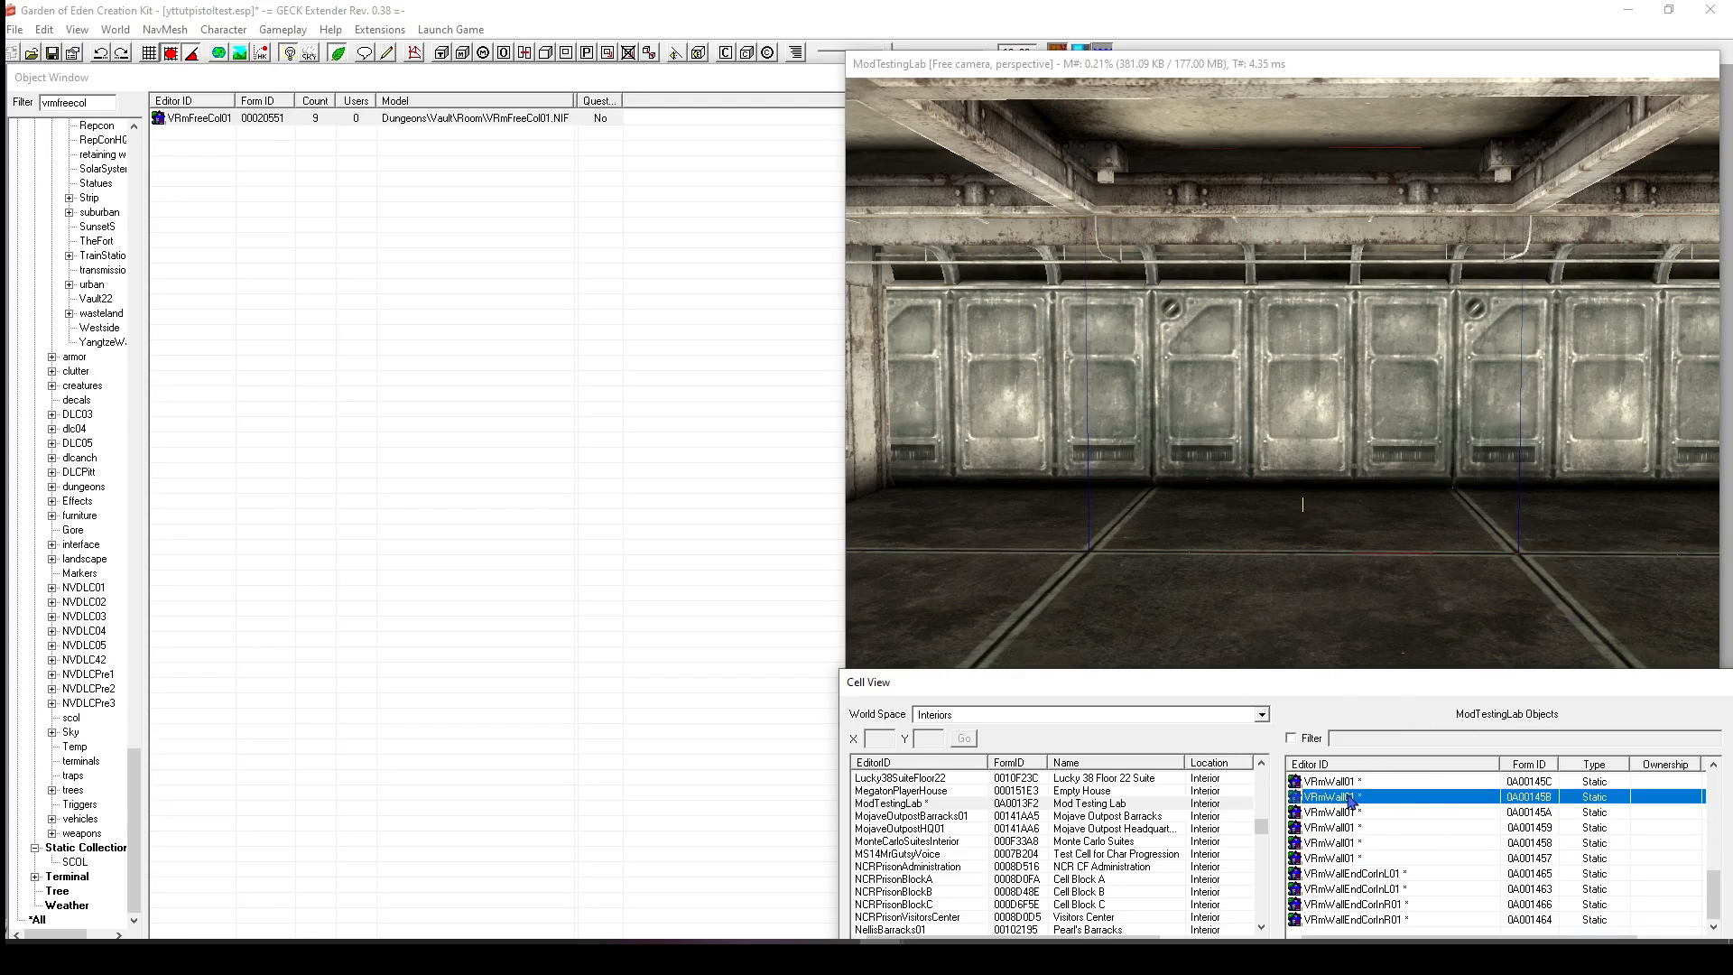
right_click(1402, 802)
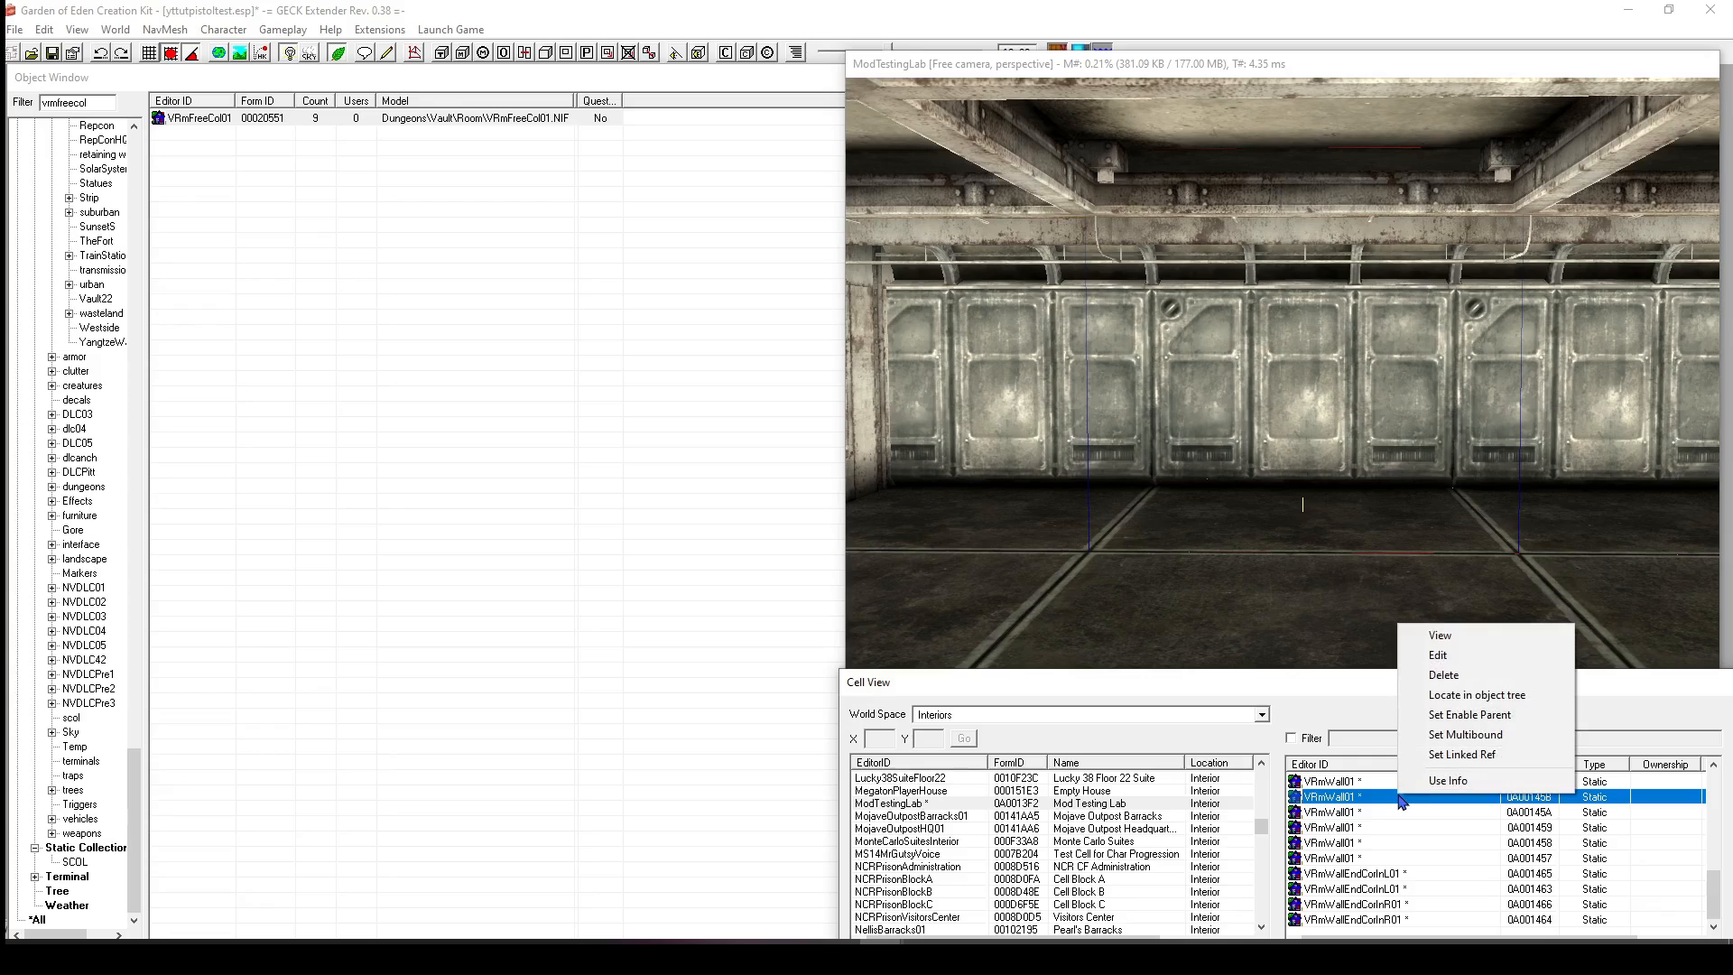
left_click(1445, 675)
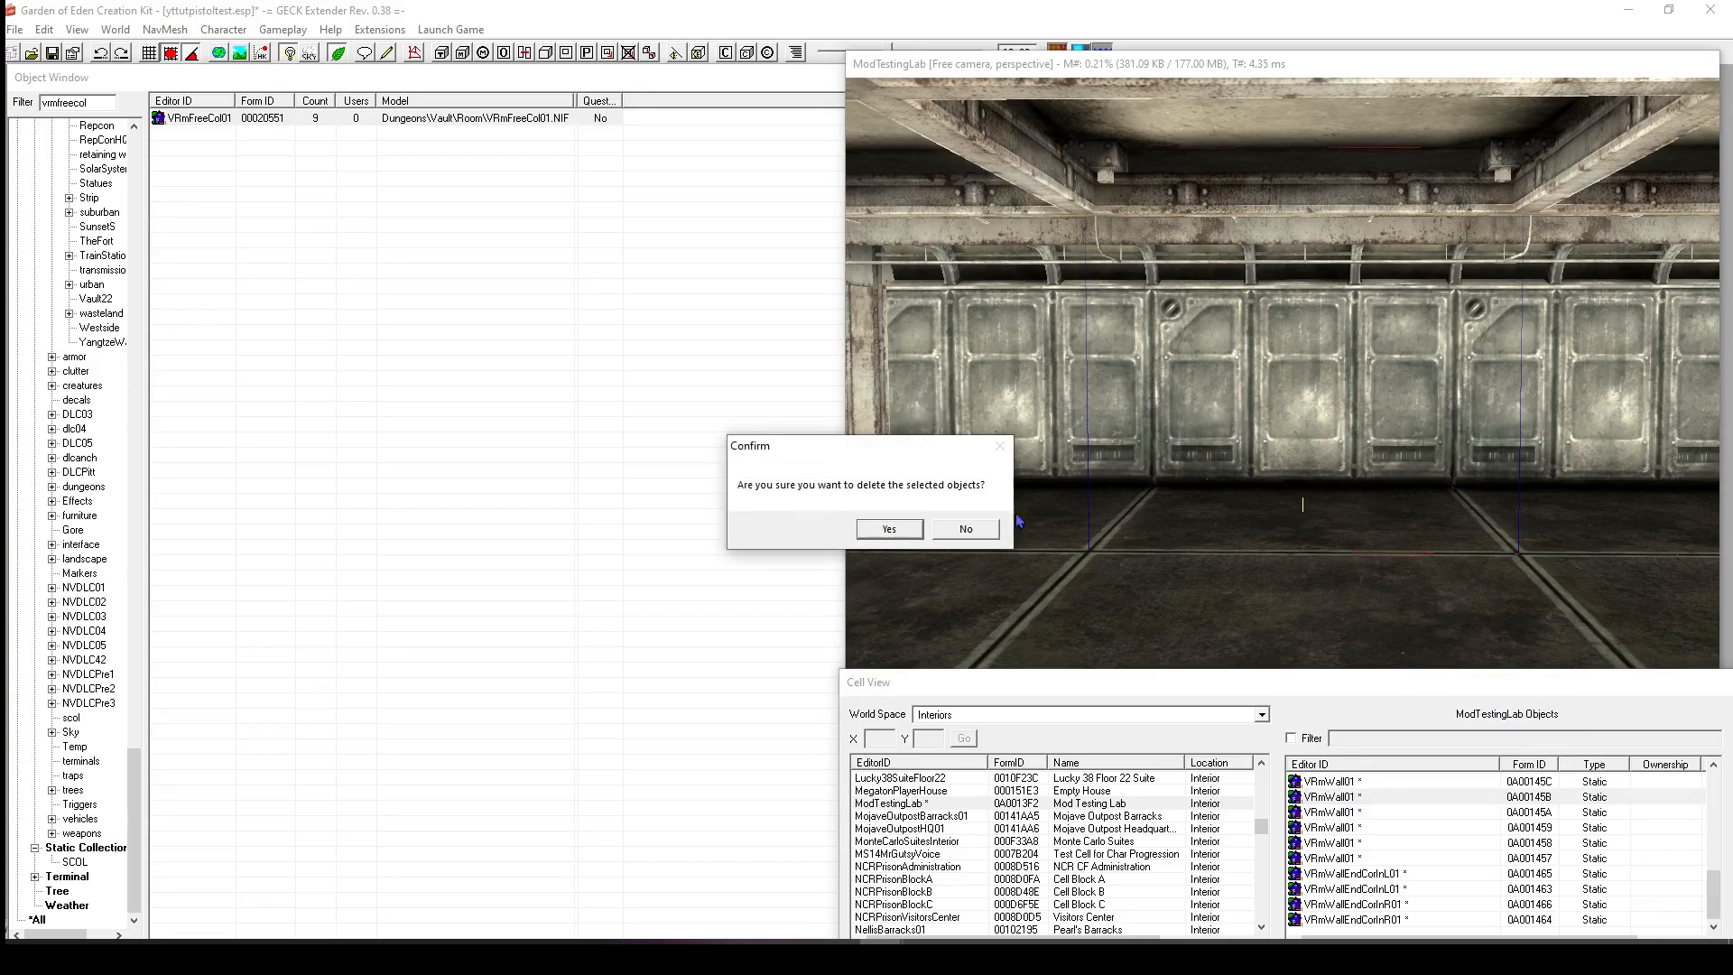
left_click(891, 530)
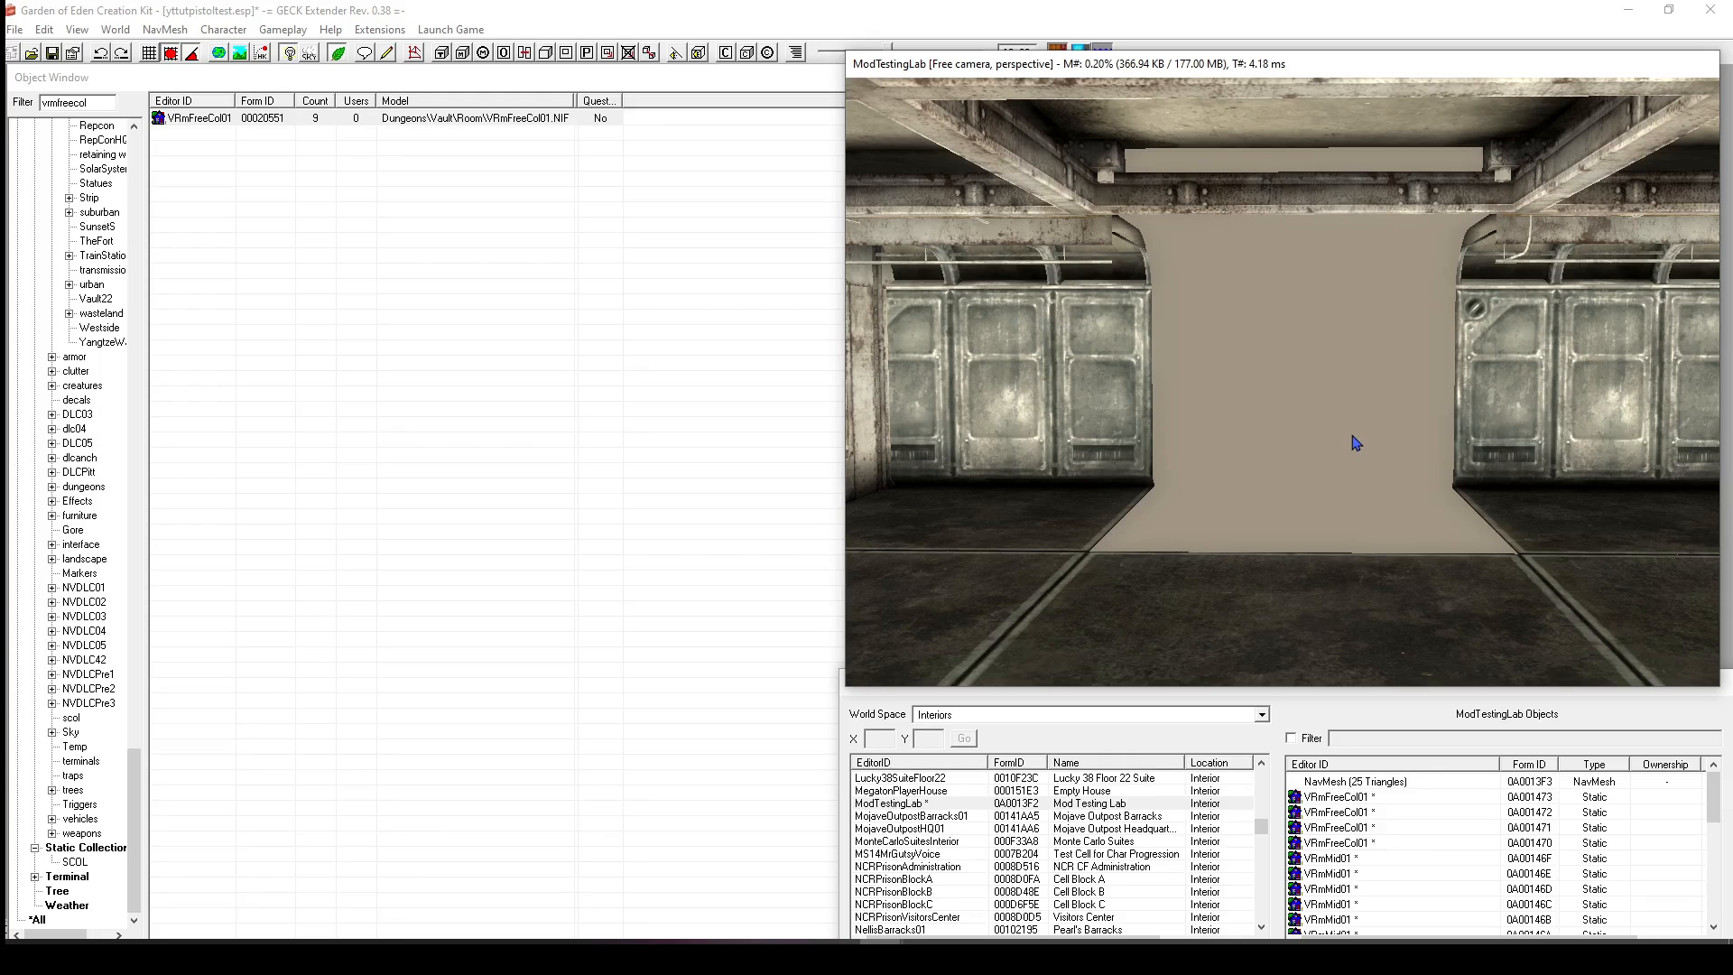
Filter the objects for vrm, place a VRmWallEndExSm01 doorway piece near the wall gap and turn it to face the room.
double_click(97, 102)
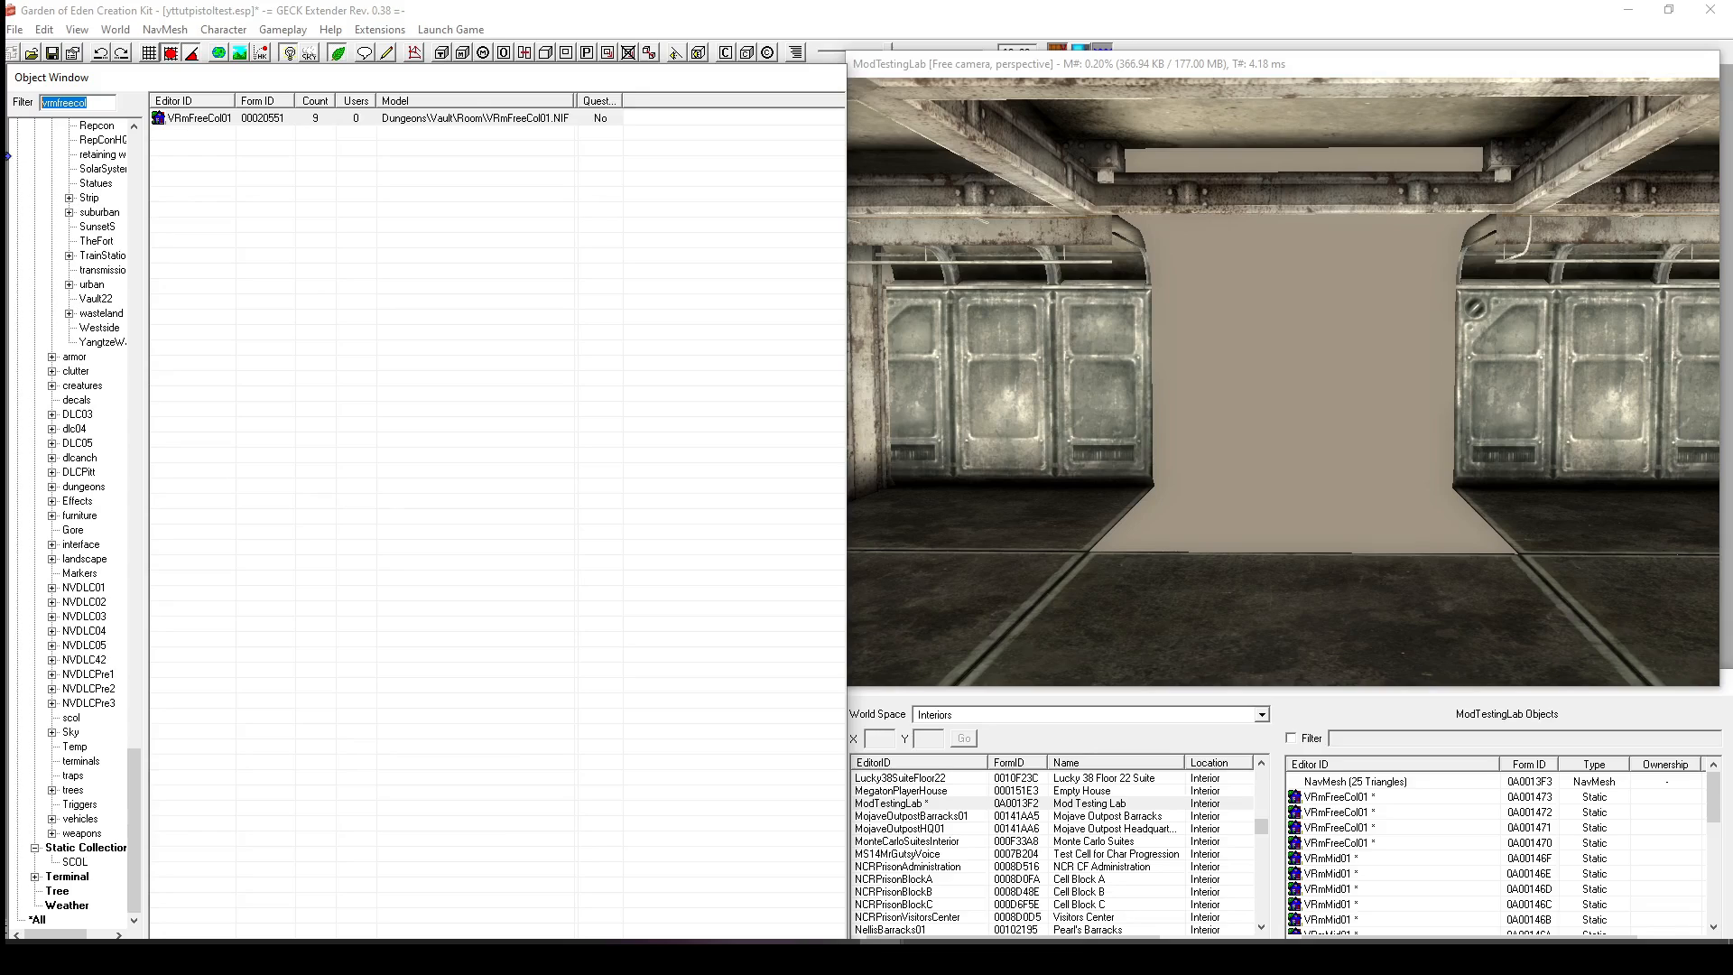
type("vrm")
scroll(406, 347, "down", 4)
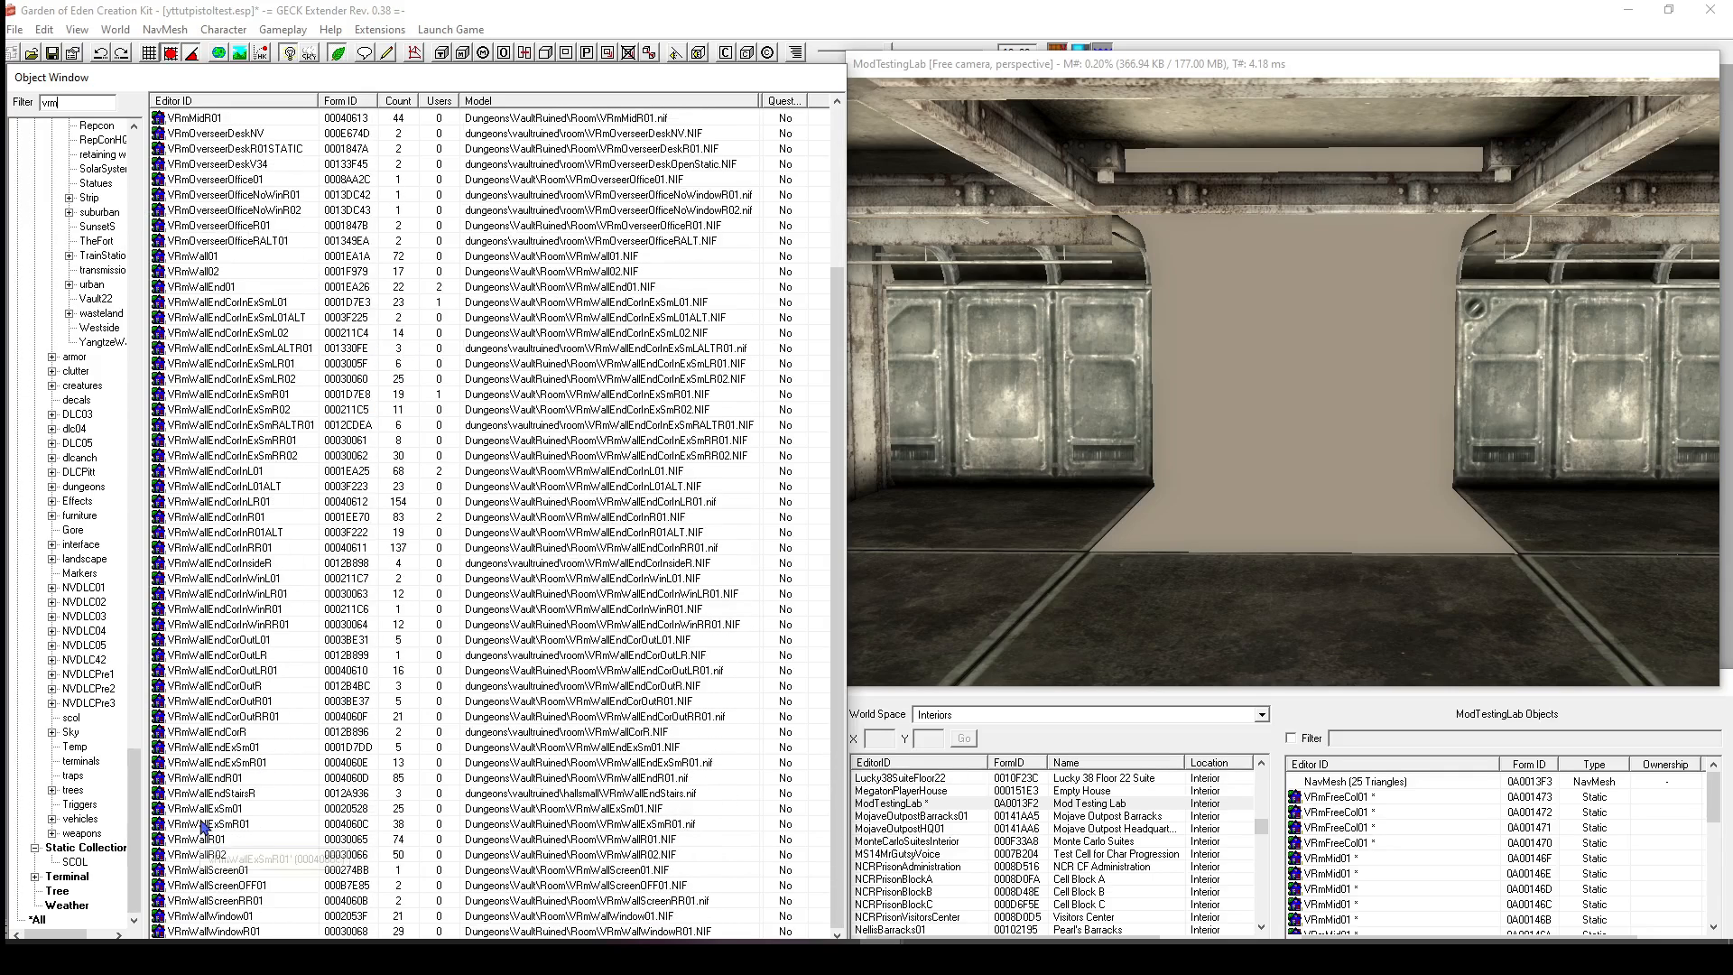
left_click(187, 749)
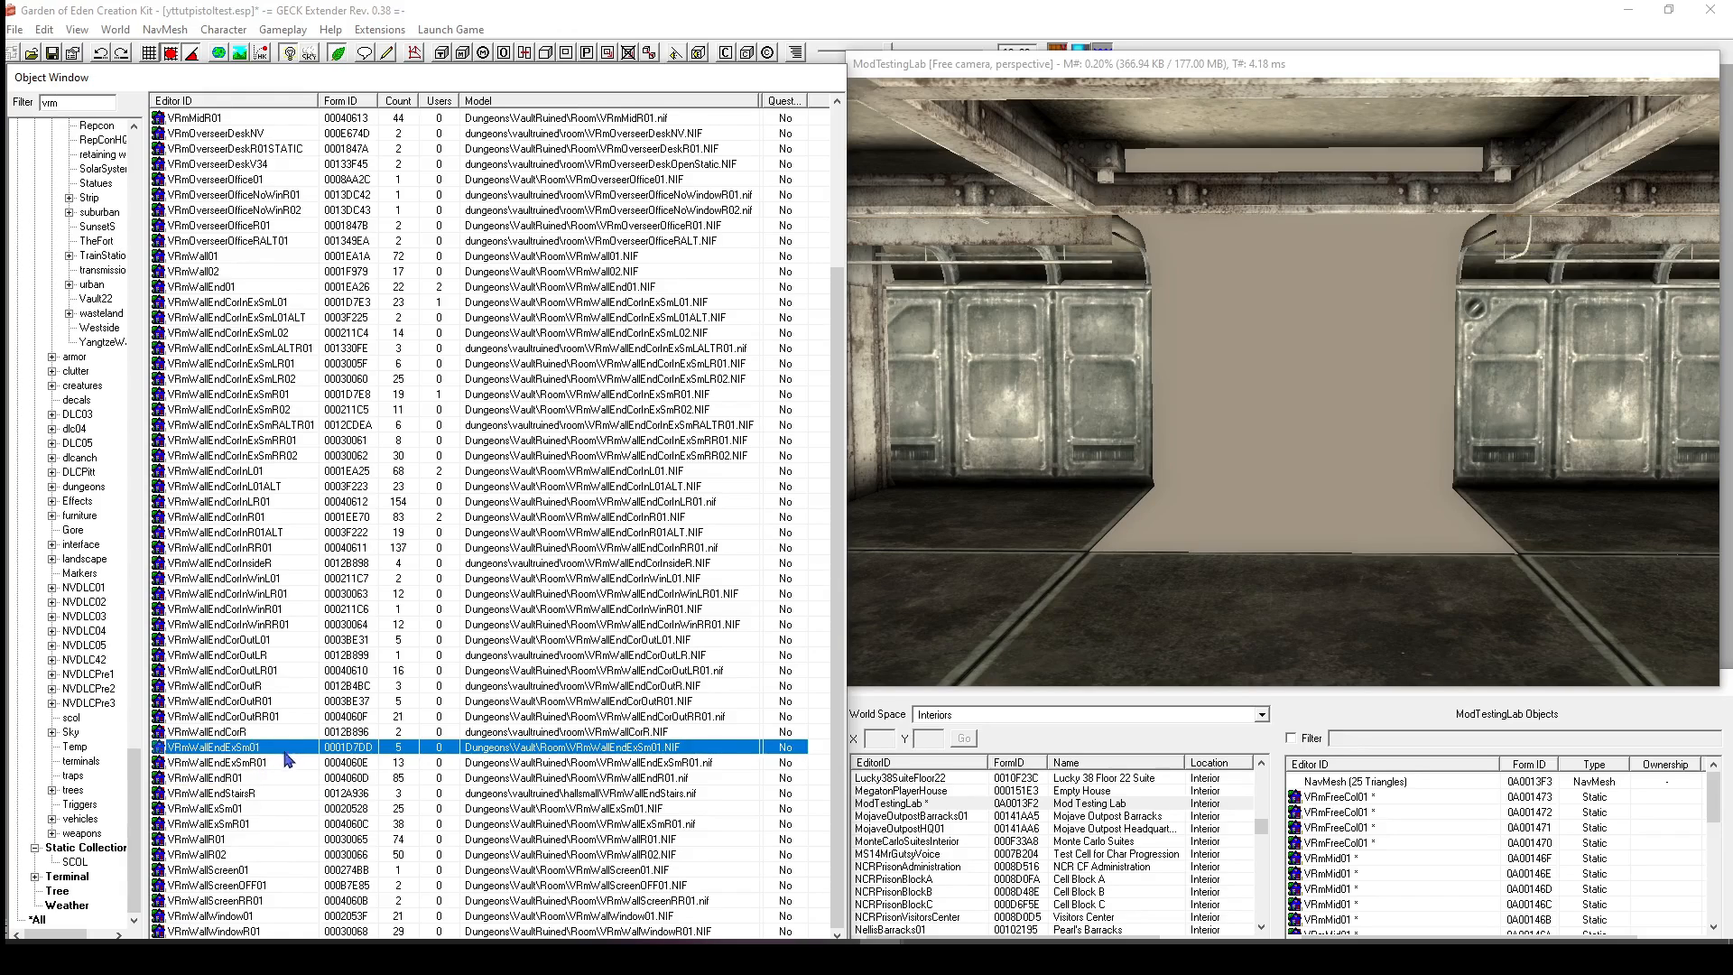
left_click_drag(675, 748, 863, 660)
left_click_drag(1309, 387, 1287, 446)
scroll(1308, 460, "up", 3)
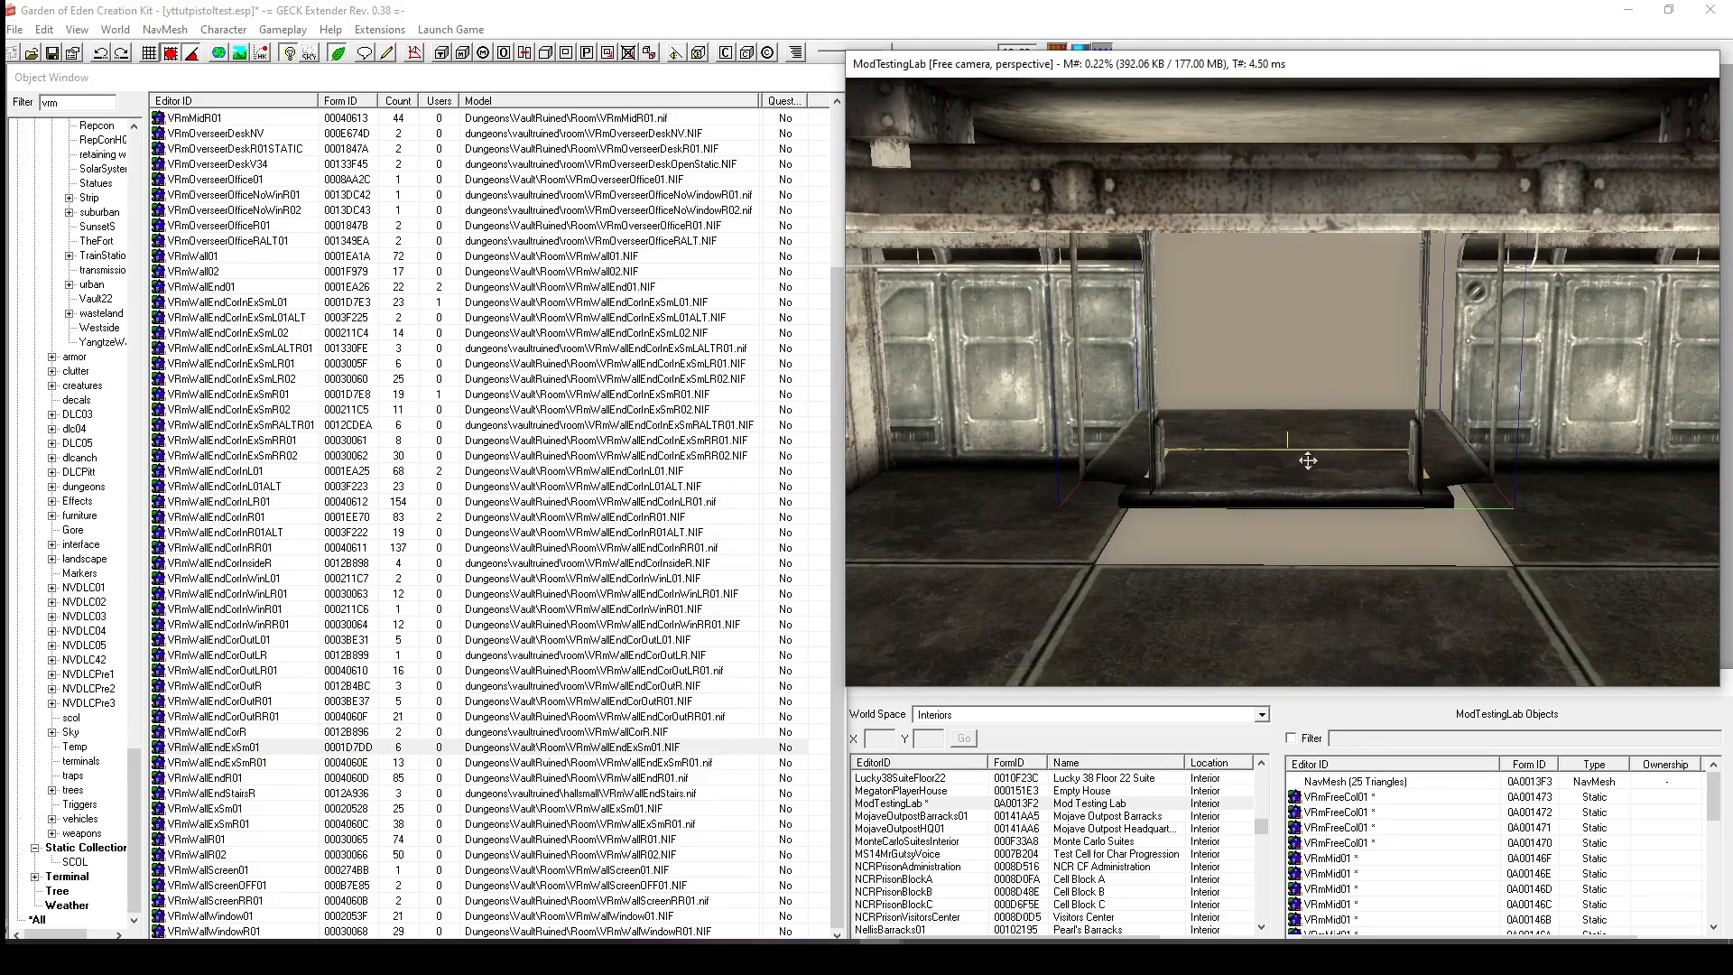
right_click_drag(1308, 461, 1254, 495)
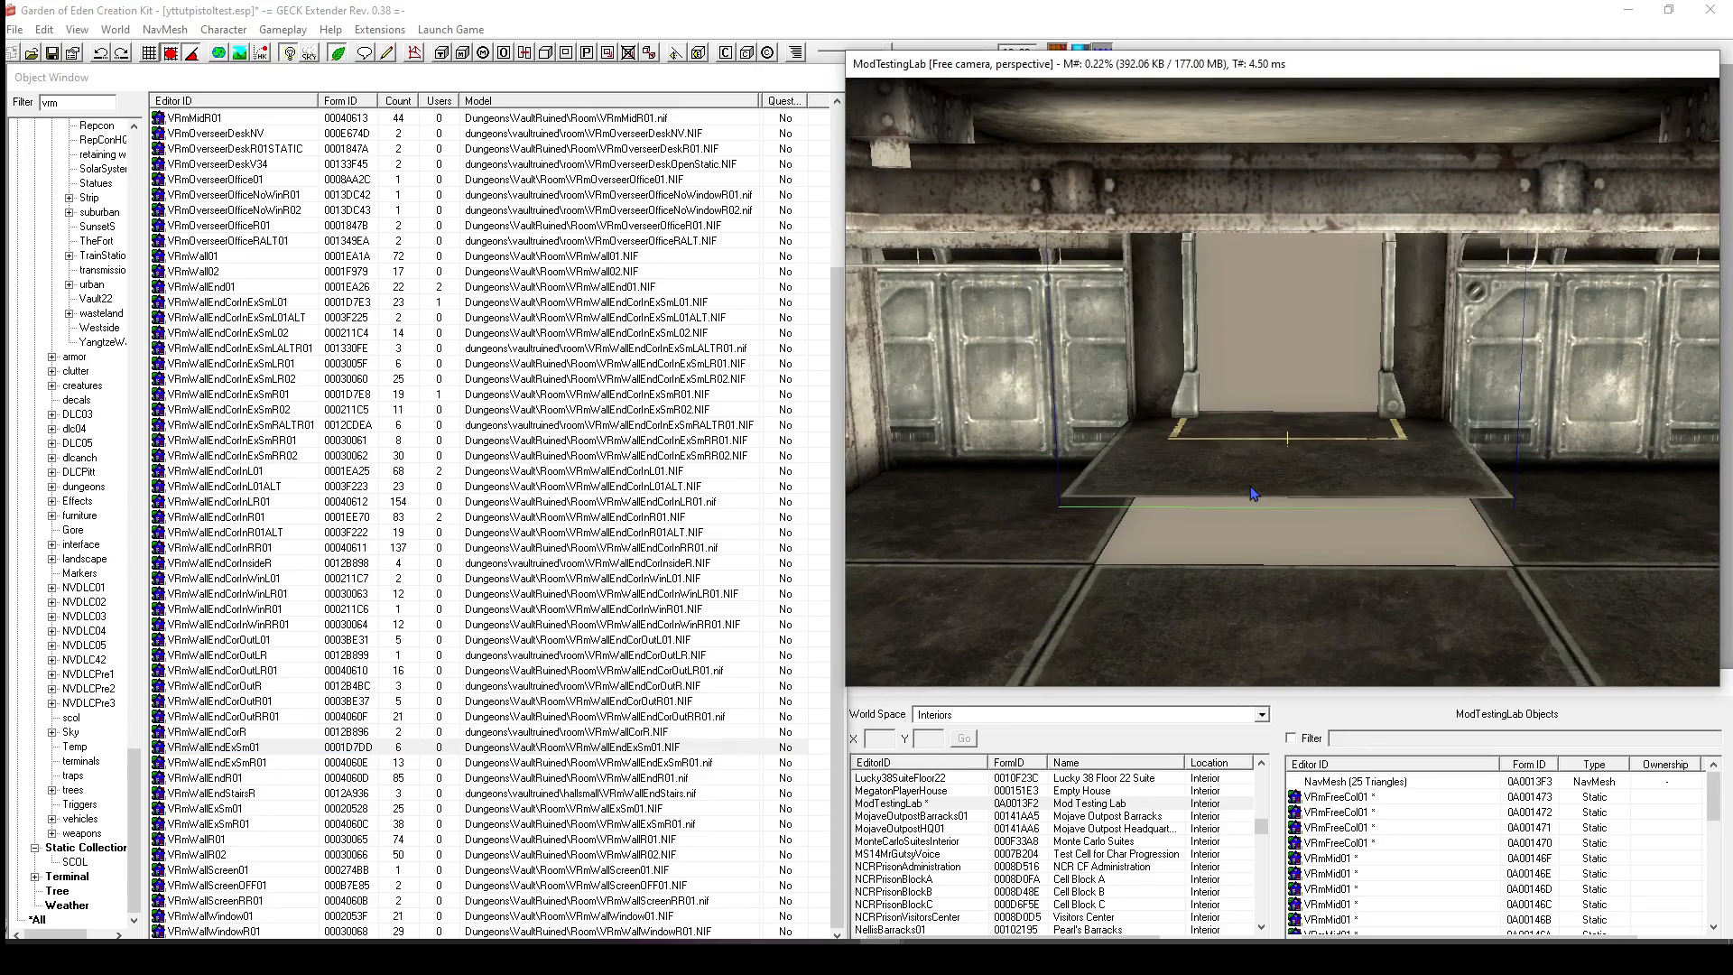
Move the VRmWallEndExSm01 doorway piece into the gap, flush with the neighbouring walls and floor, and check the fit.
key("shift")
mouse_move(1283, 440)
left_mouse_down()
mouse_move(1295, 536)
mouse_move(1313, 481)
mouse_move(1295, 416)
mouse_move(1277, 453)
left_mouse_up()
key("shift")
left_click(1306, 413)
key("shift")
key("shift")
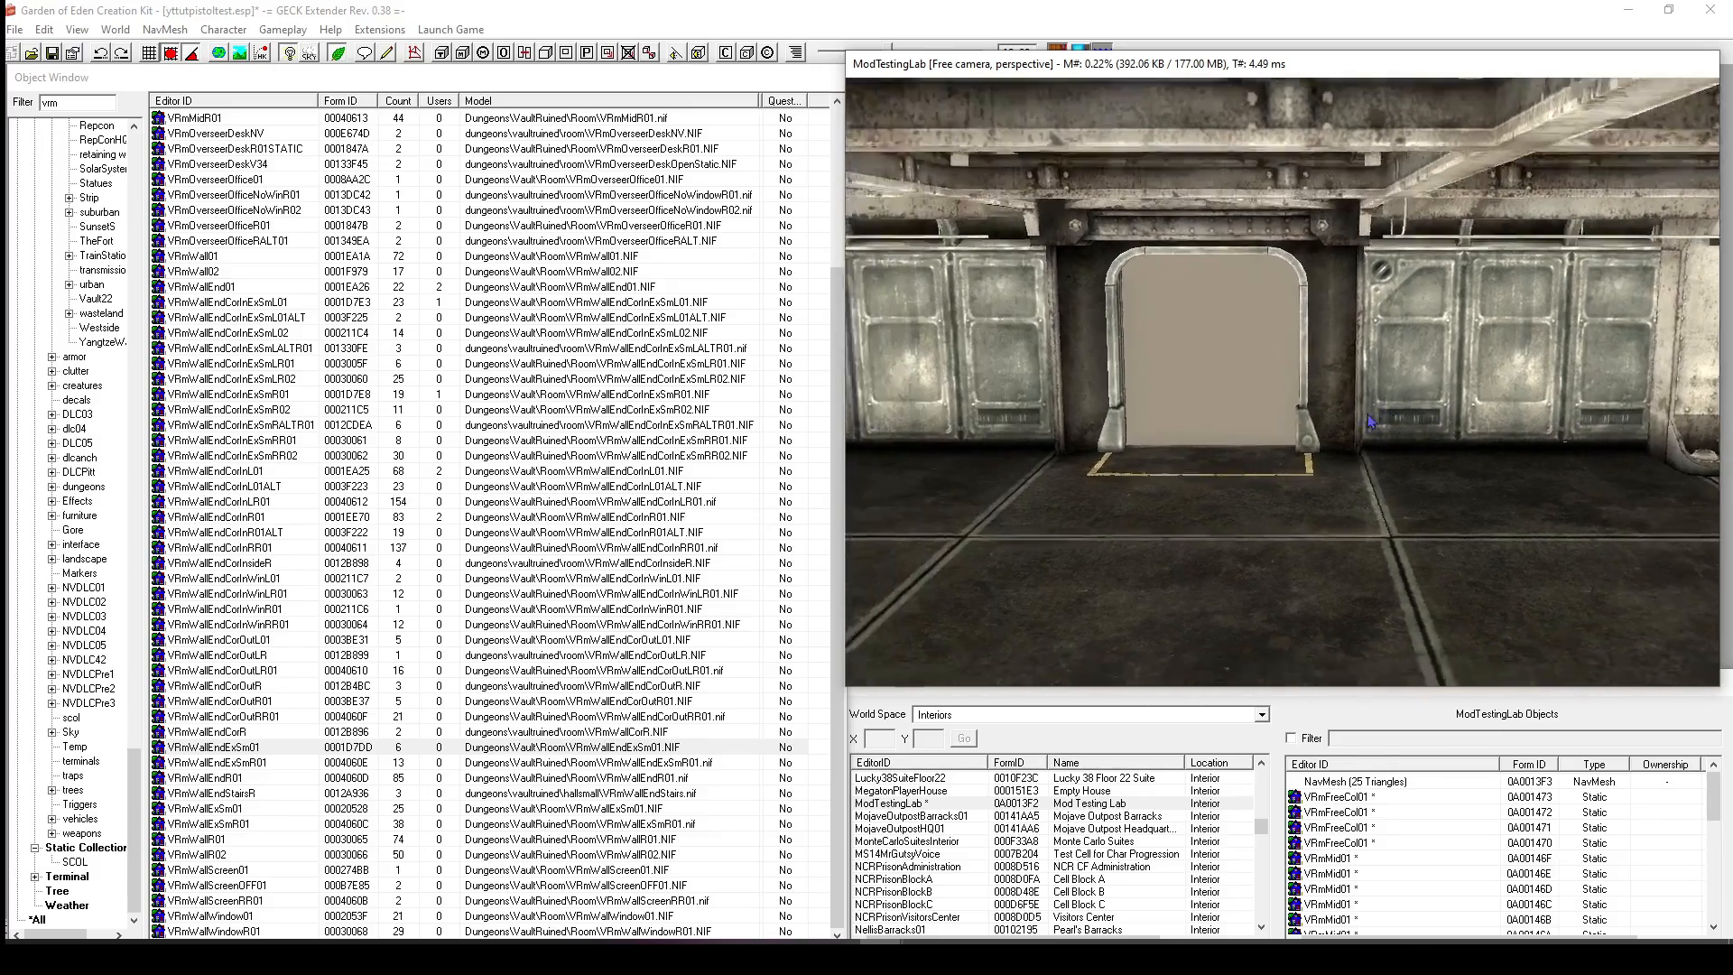
scroll(1384, 422, "up", 2)
scroll(1334, 485, "down", 5)
key("shift")
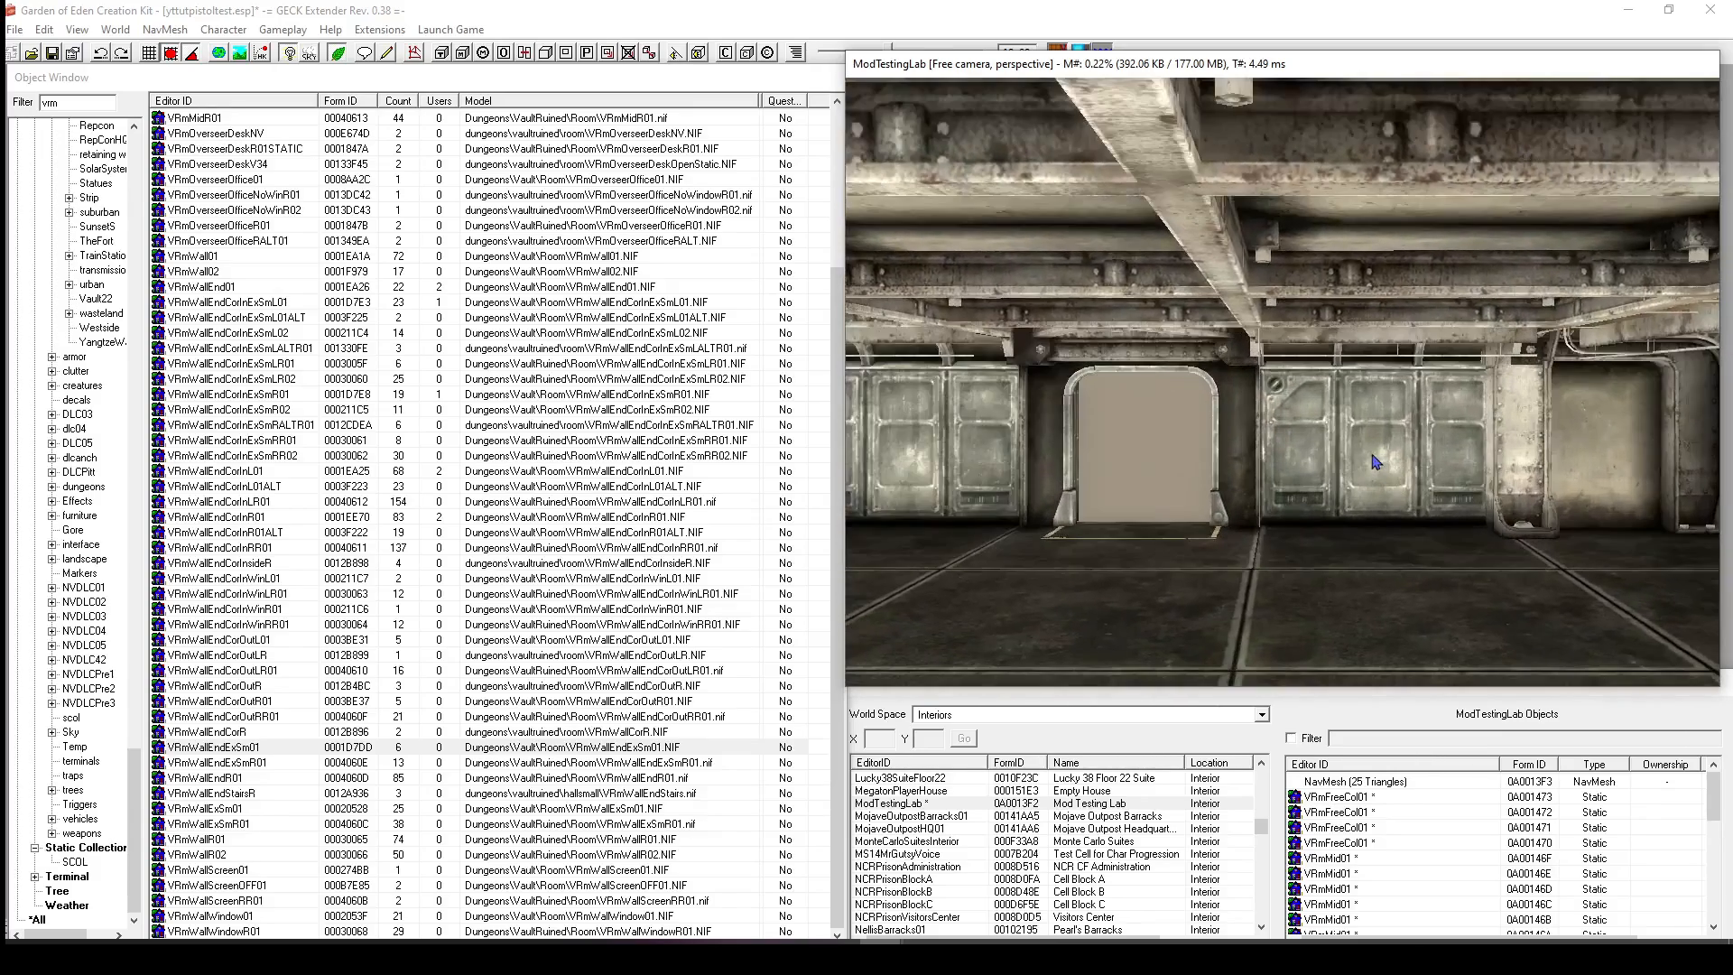
scroll(1373, 460, "up", 3)
key("shift")
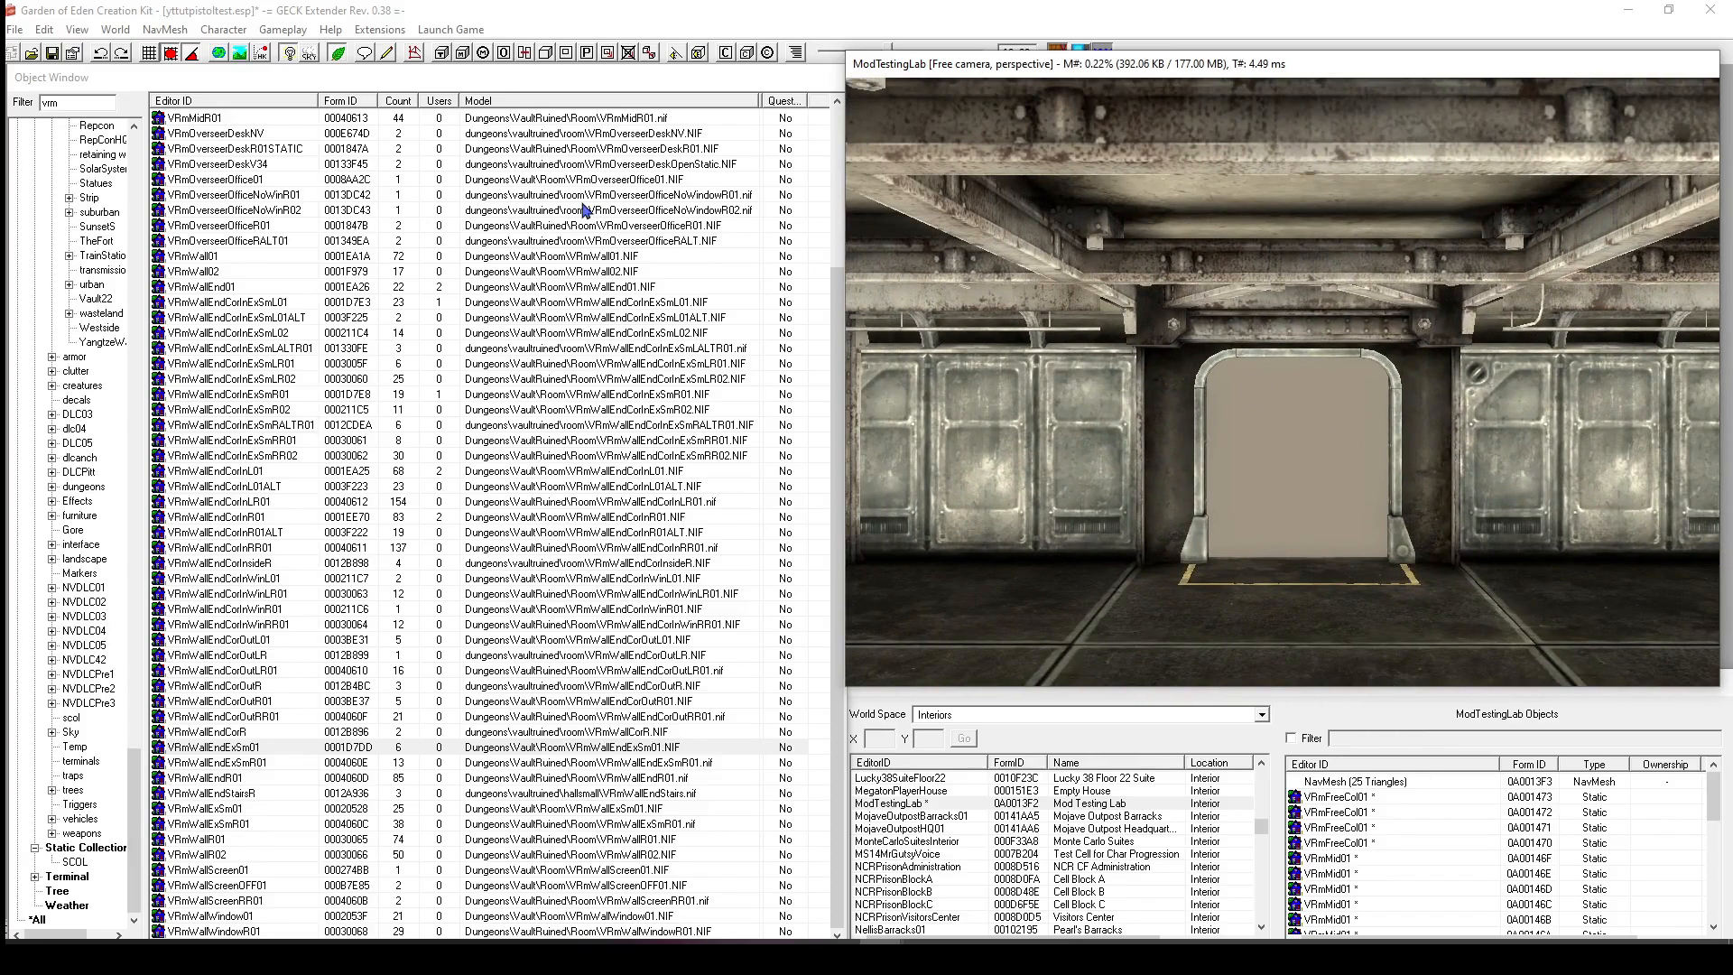
Search all object types for vaultdoor and place an NVDLC01VaultDoor in the room beside the doorway.
left_click(72, 102)
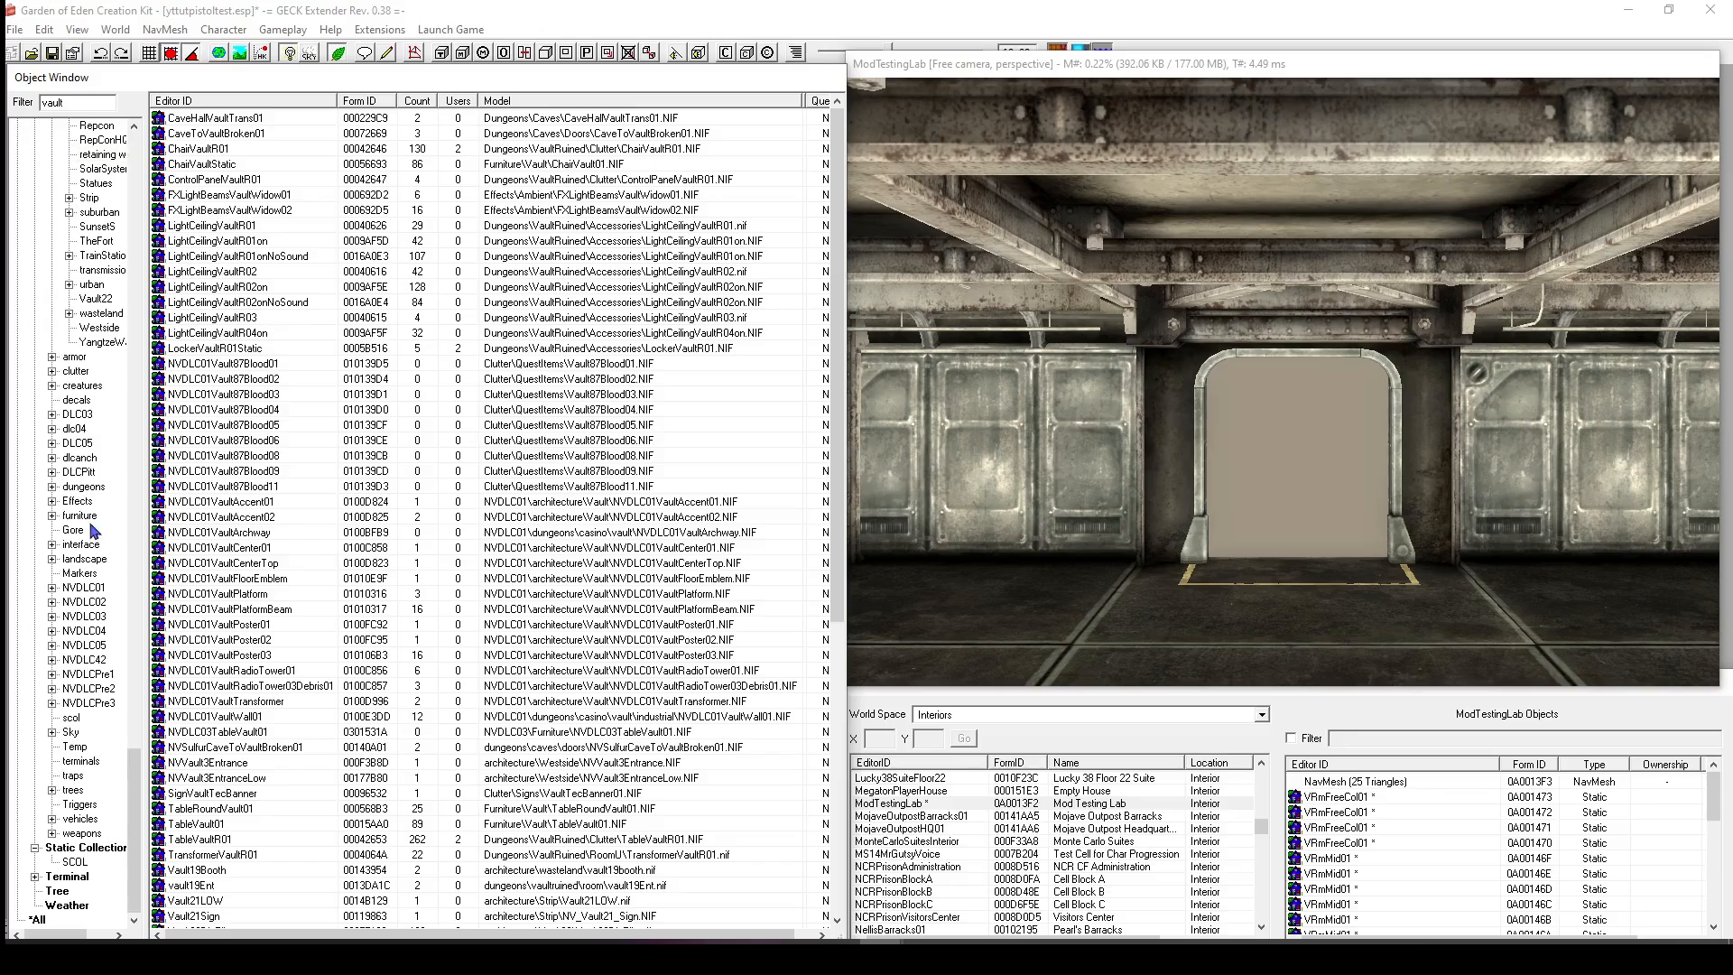
left_click(37, 920)
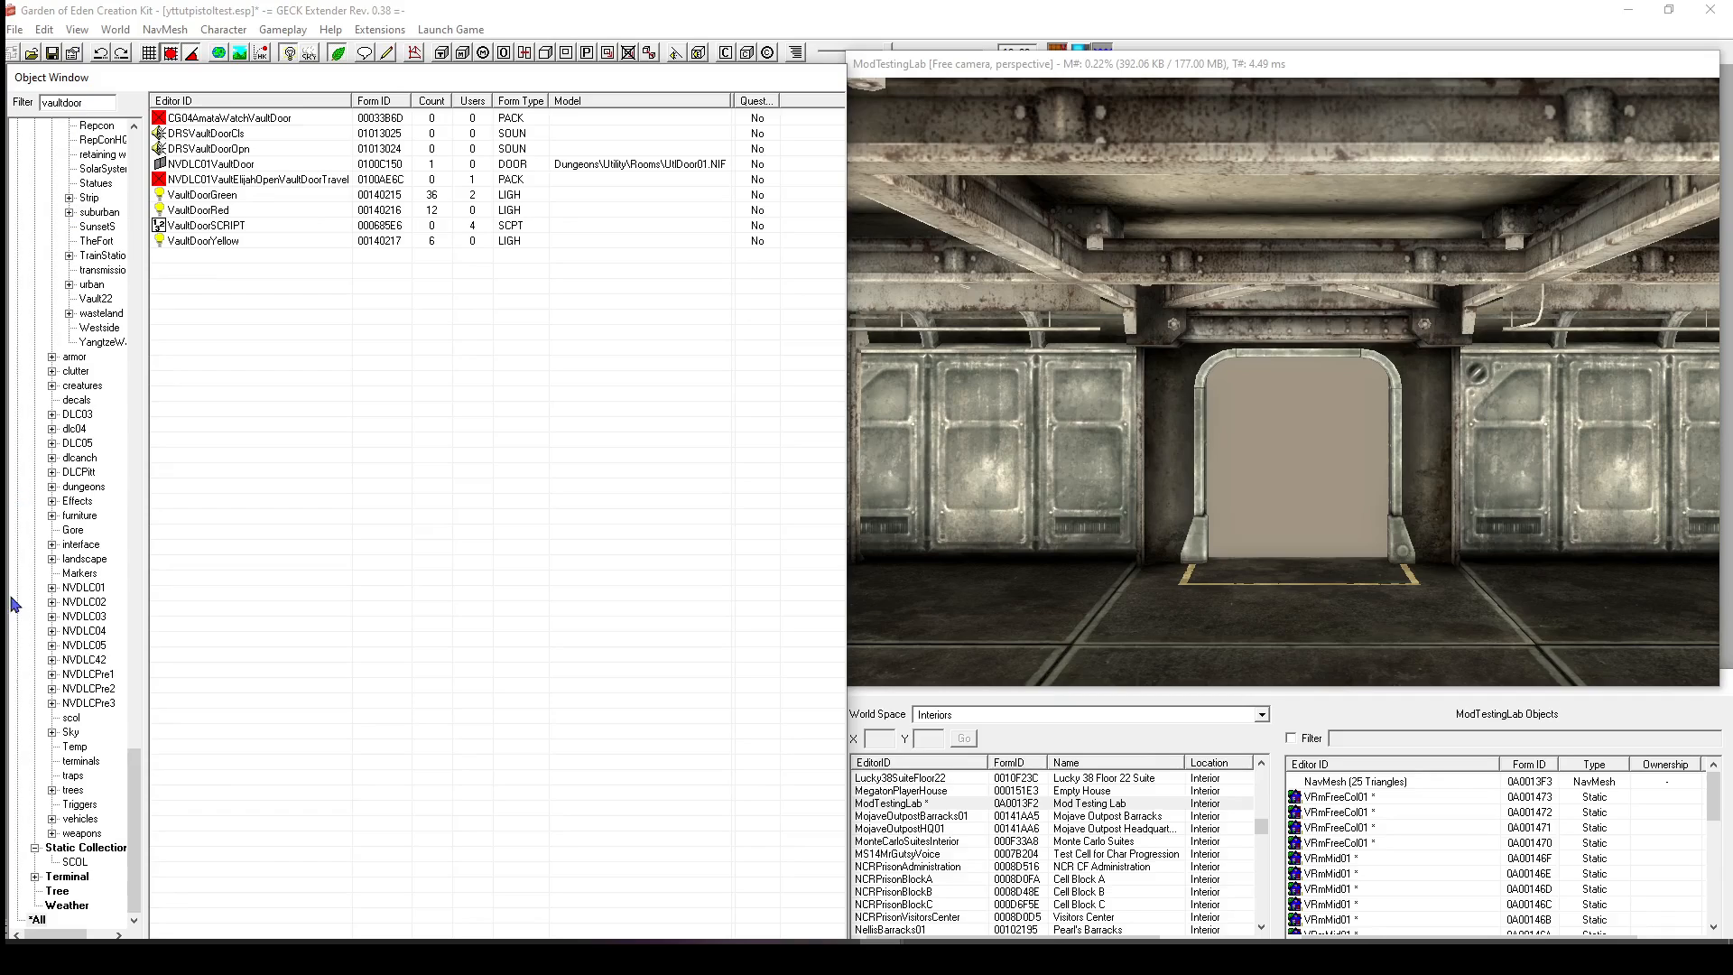
left_click(441, 166)
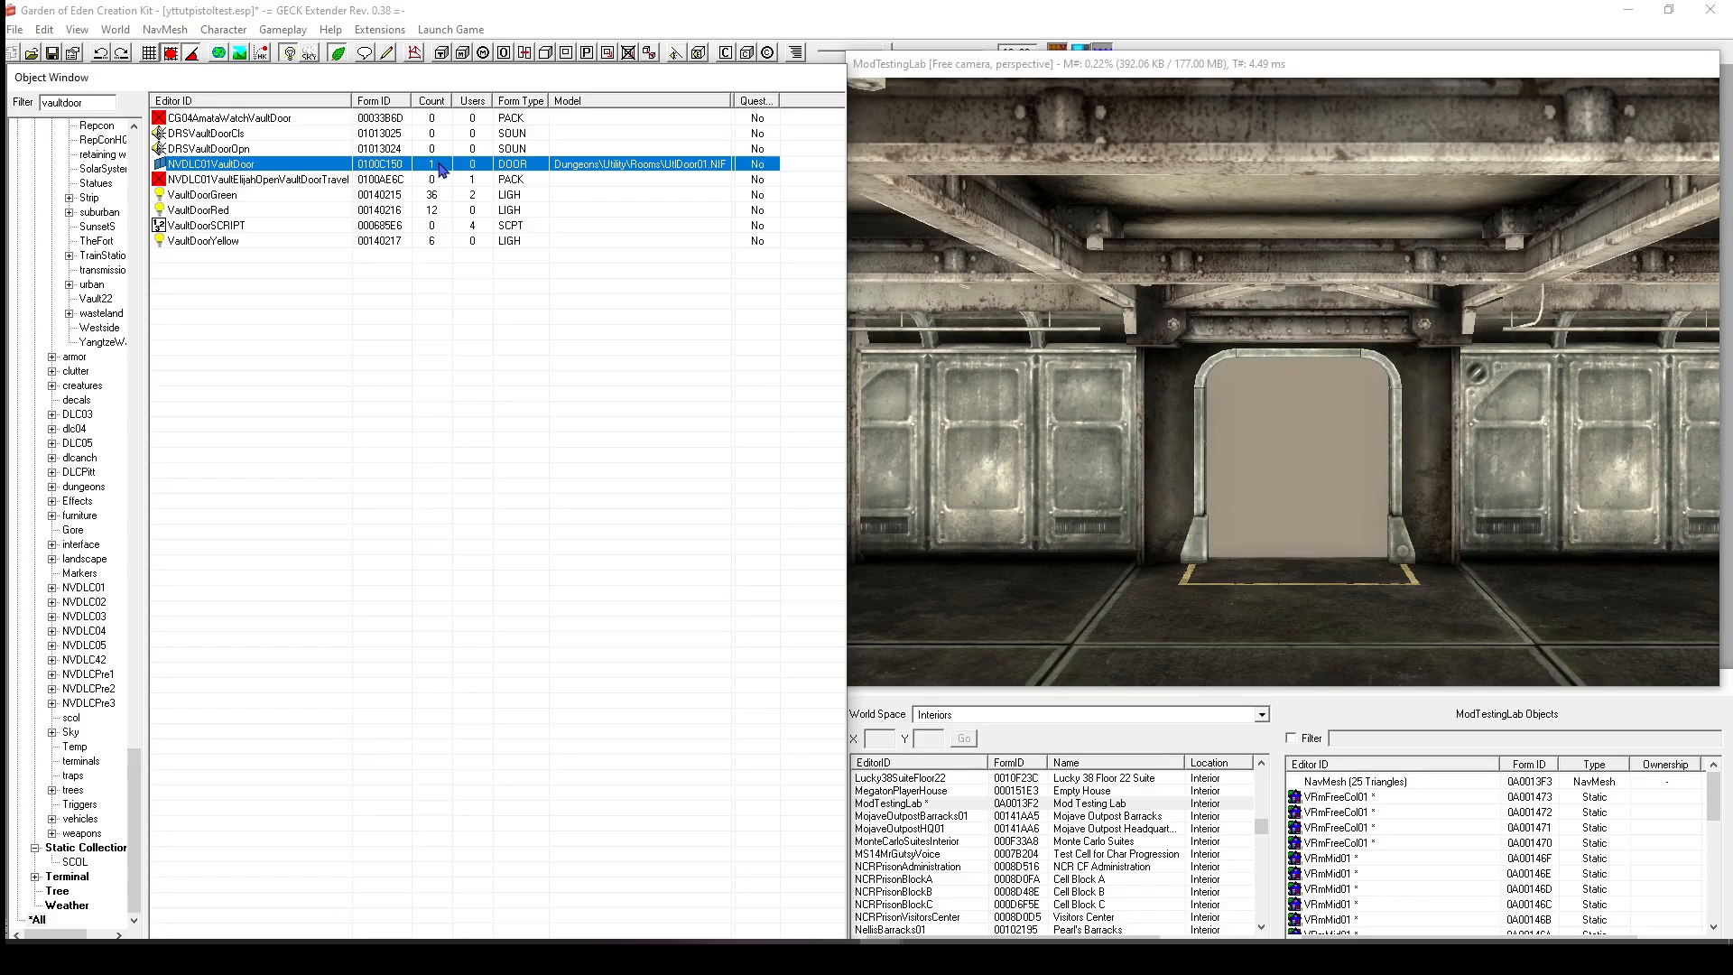
left_click(343, 272)
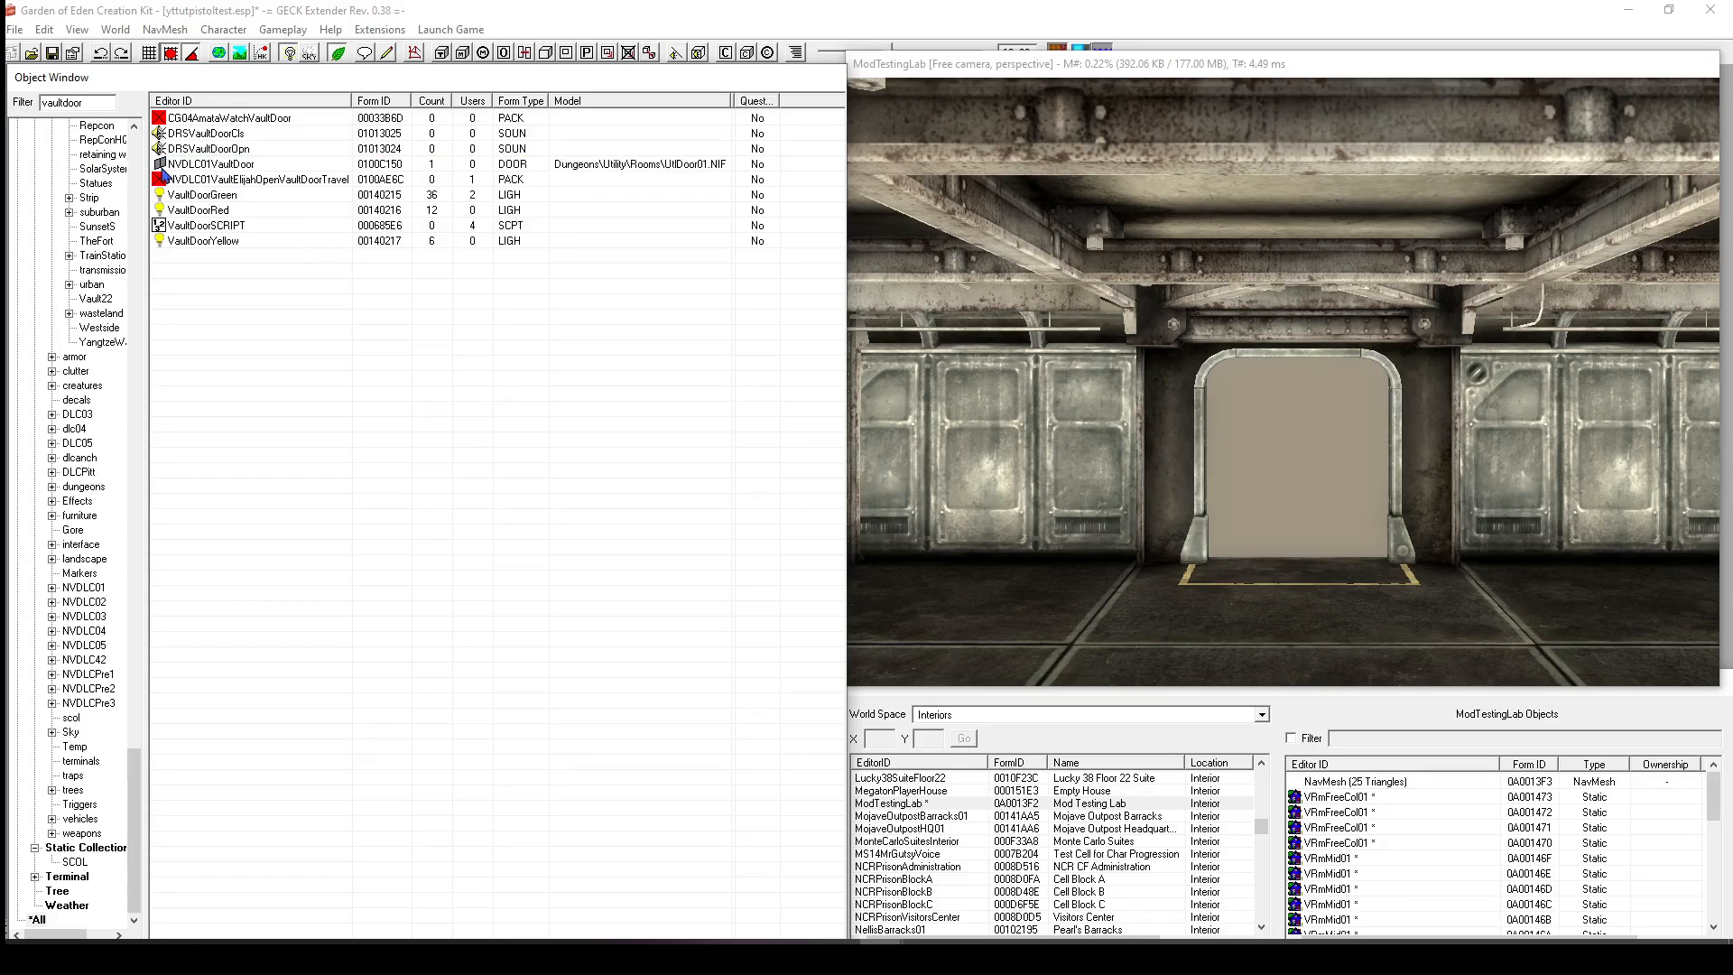
left_click(378, 166)
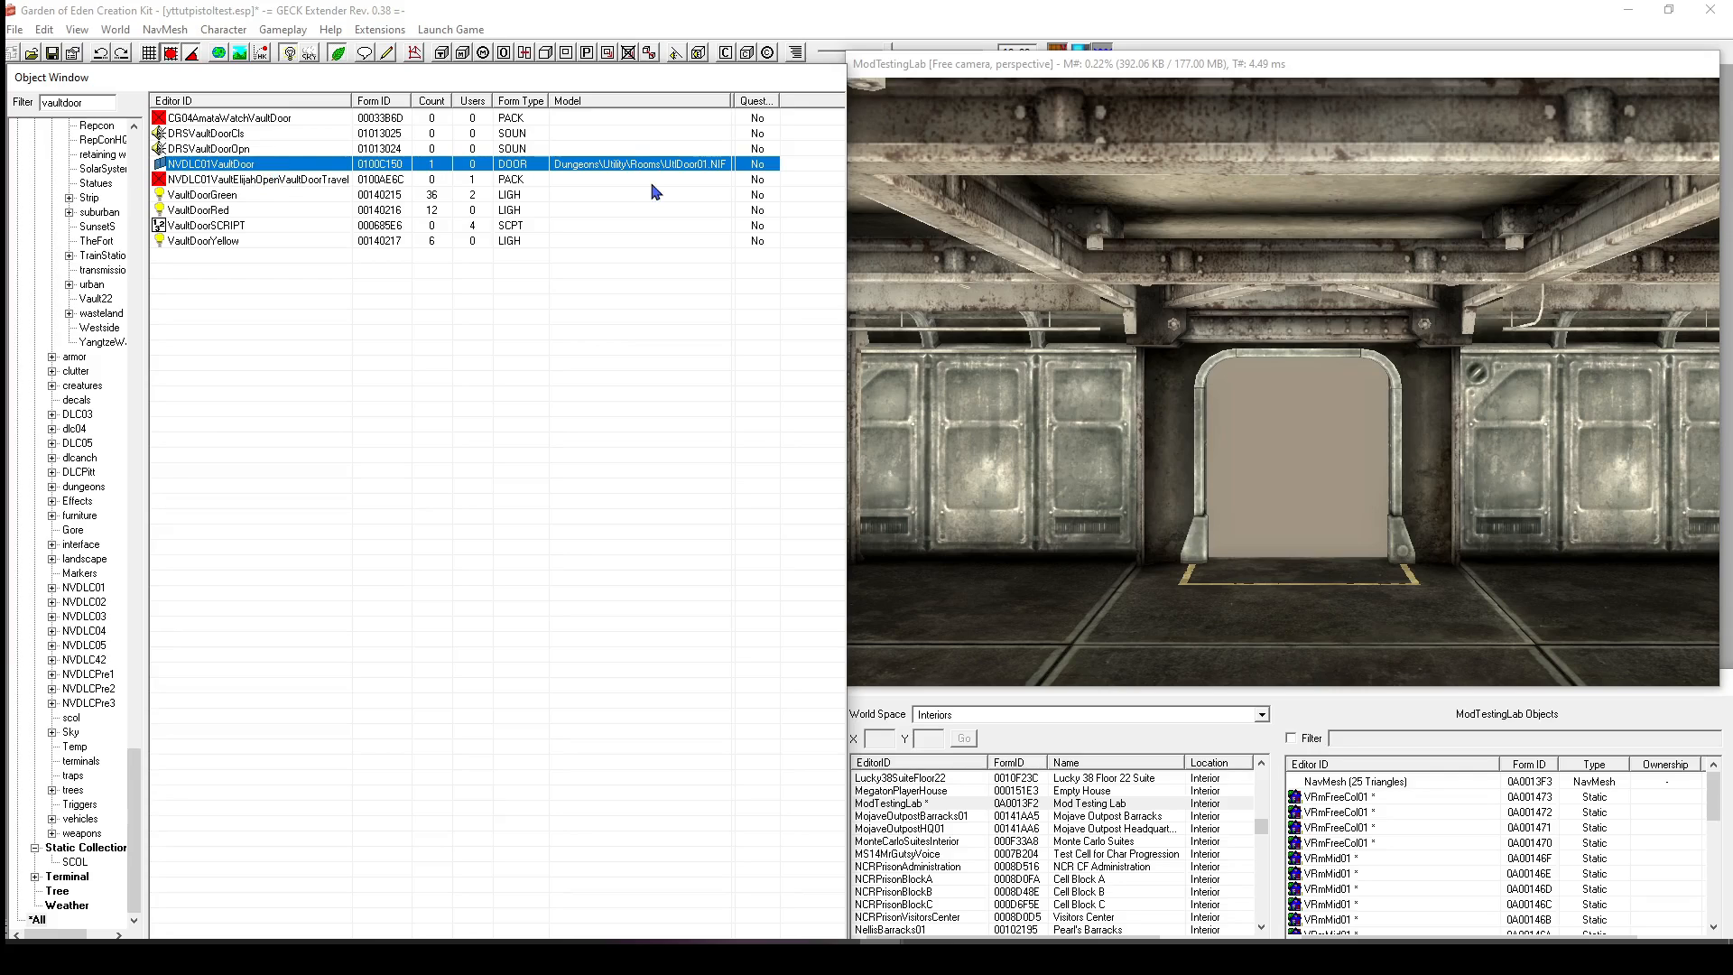
left_click_drag(625, 160, 1117, 450)
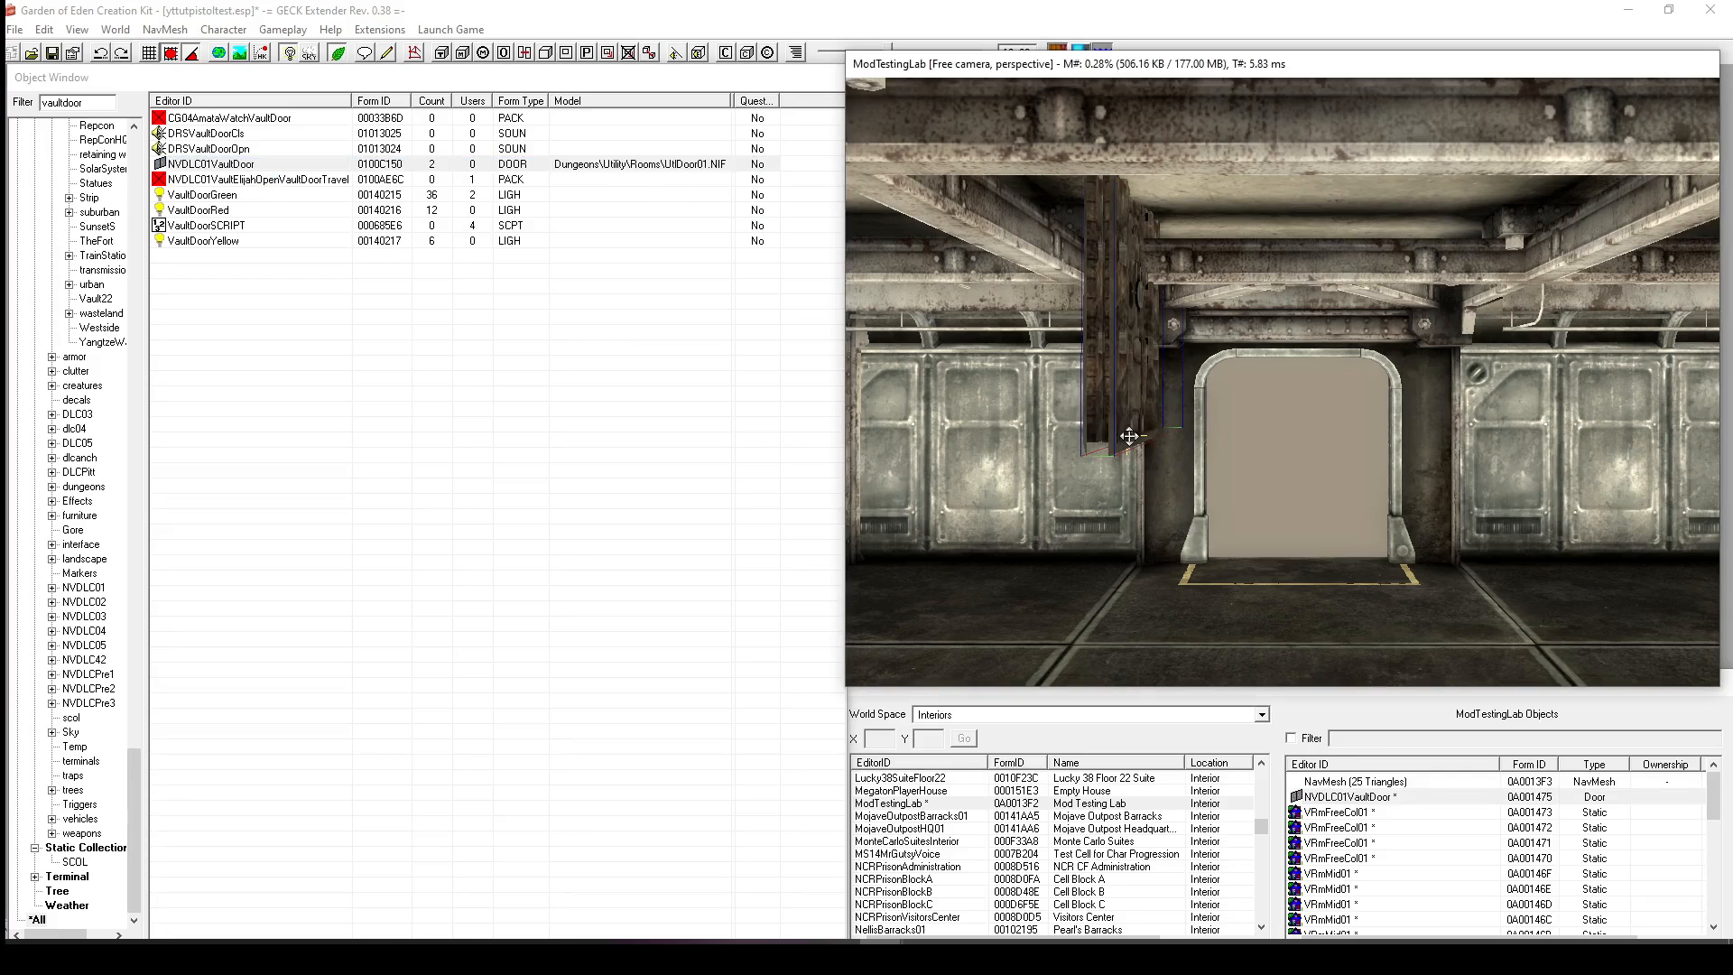
Turn the NVDLC01VaultDoor parallel to the doorway, drop it to the floor and move it into the opening.
right_click_drag(1116, 449, 1150, 410)
middle_click_drag(1150, 410, 1162, 375, "shift")
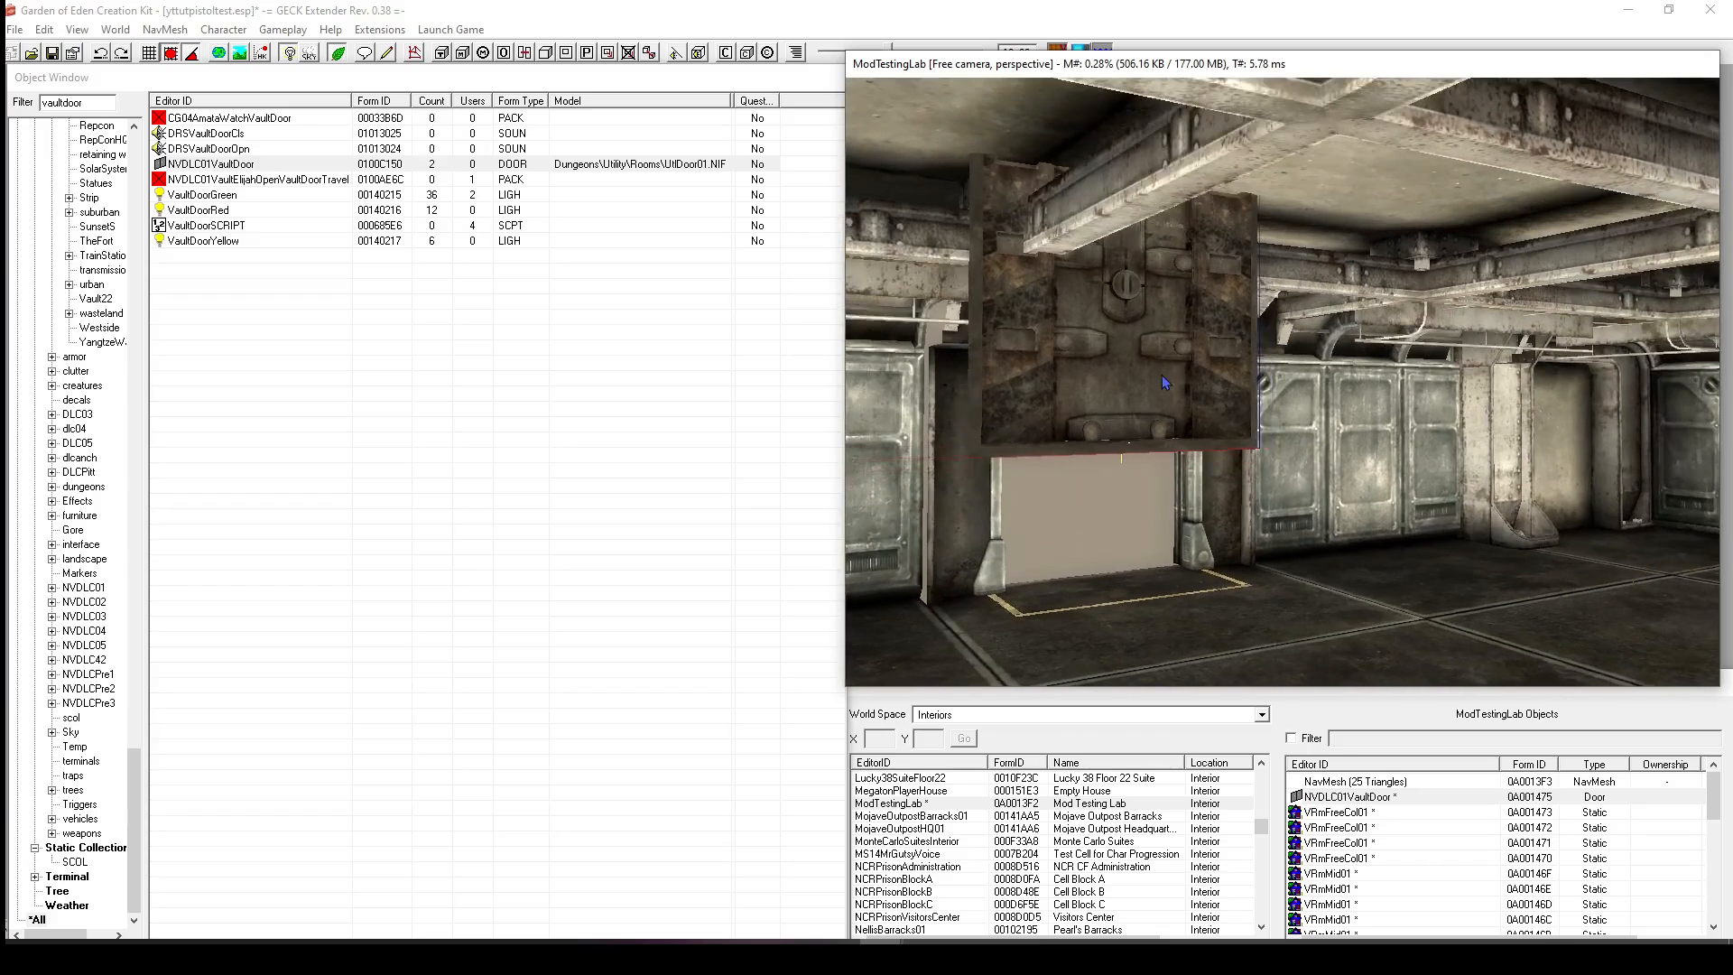
left_click_drag(1162, 375, 1225, 574)
key("f")
key("f")
middle_click_drag(1148, 508, 1204, 555, "shift")
left_click_drag(1205, 555, 978, 356)
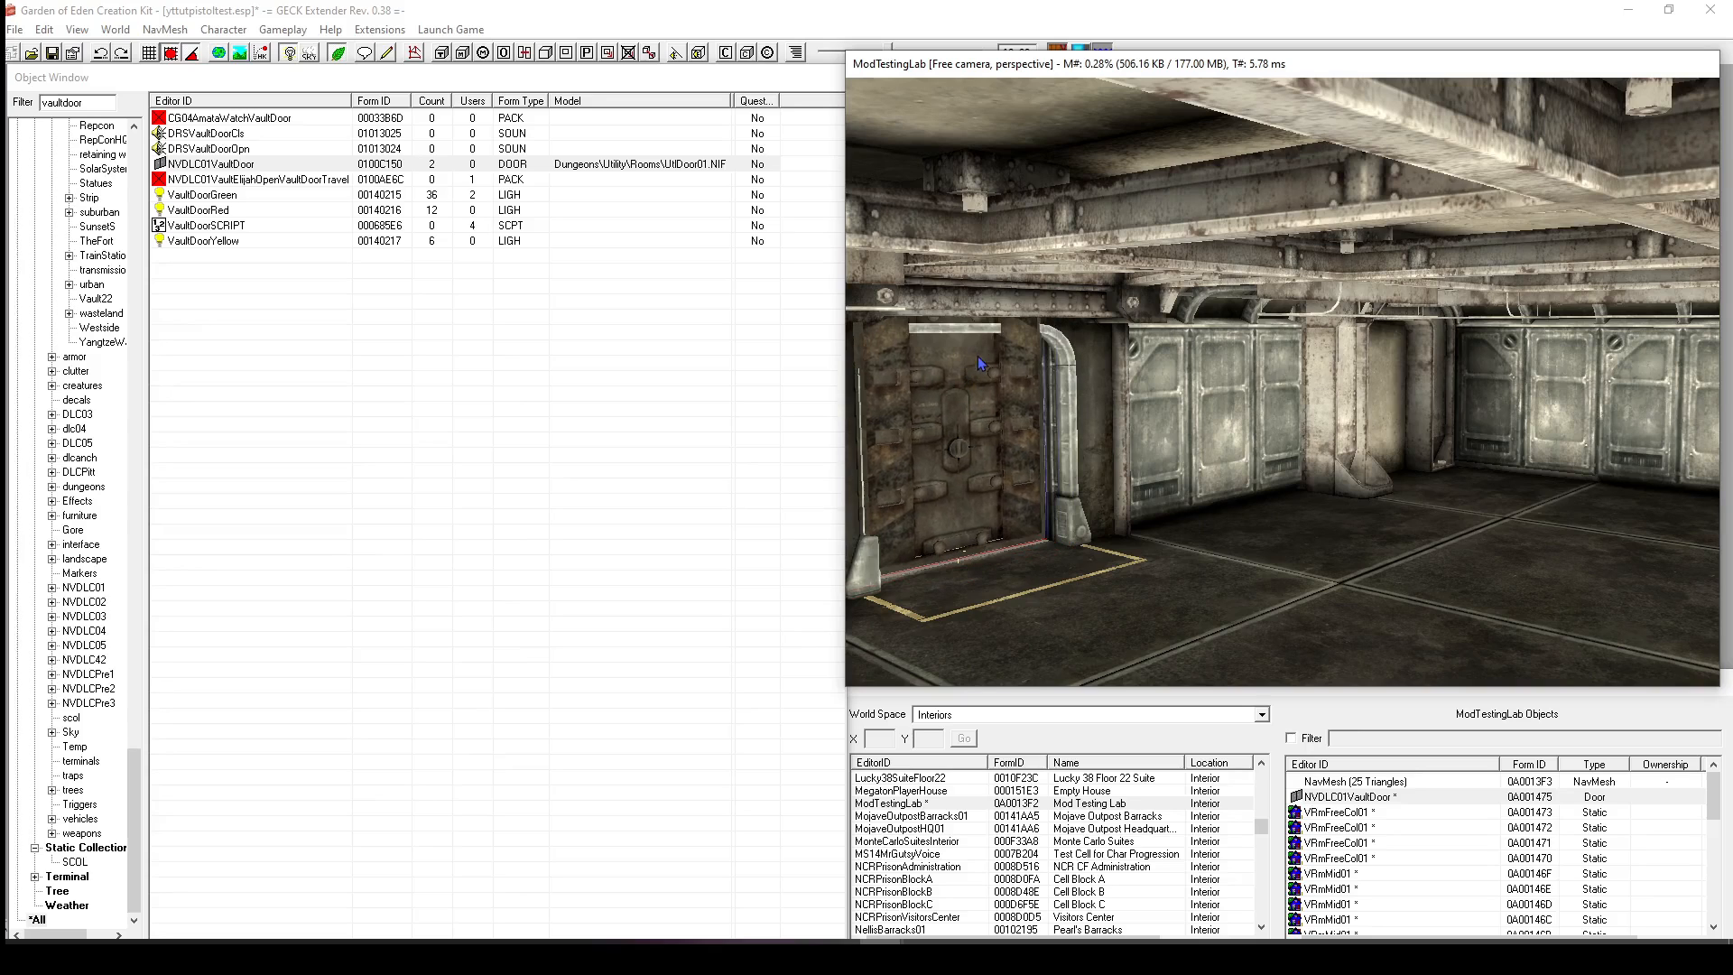
Try to align the NVDLC01VaultDoor within the doorway frame, check its fit, and delete it from the cell.
middle_click_drag(978, 356, 1029, 393, "shift")
scroll(1047, 351, "up", 2)
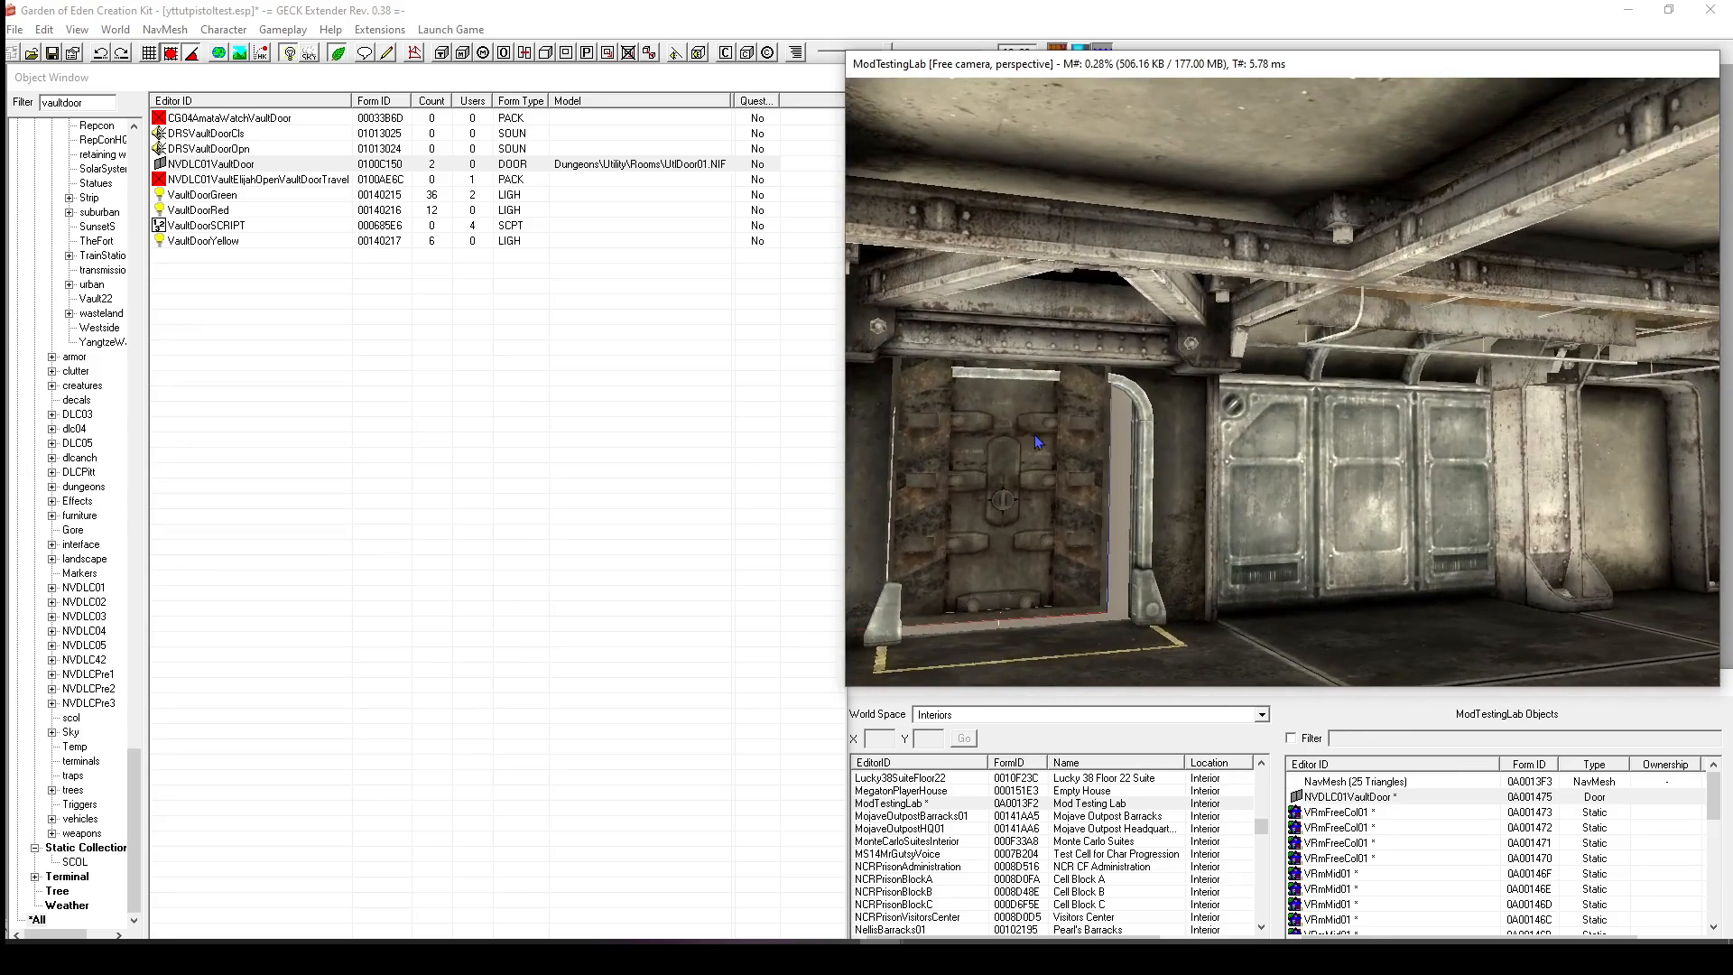
mouse_move(1038, 459)
left_mouse_down()
mouse_move(1060, 425)
mouse_move(1033, 414)
mouse_move(1005, 463)
mouse_move(1032, 435)
left_mouse_up()
middle_click_drag(1032, 435, 1116, 463)
scroll(1026, 435, "up", 3)
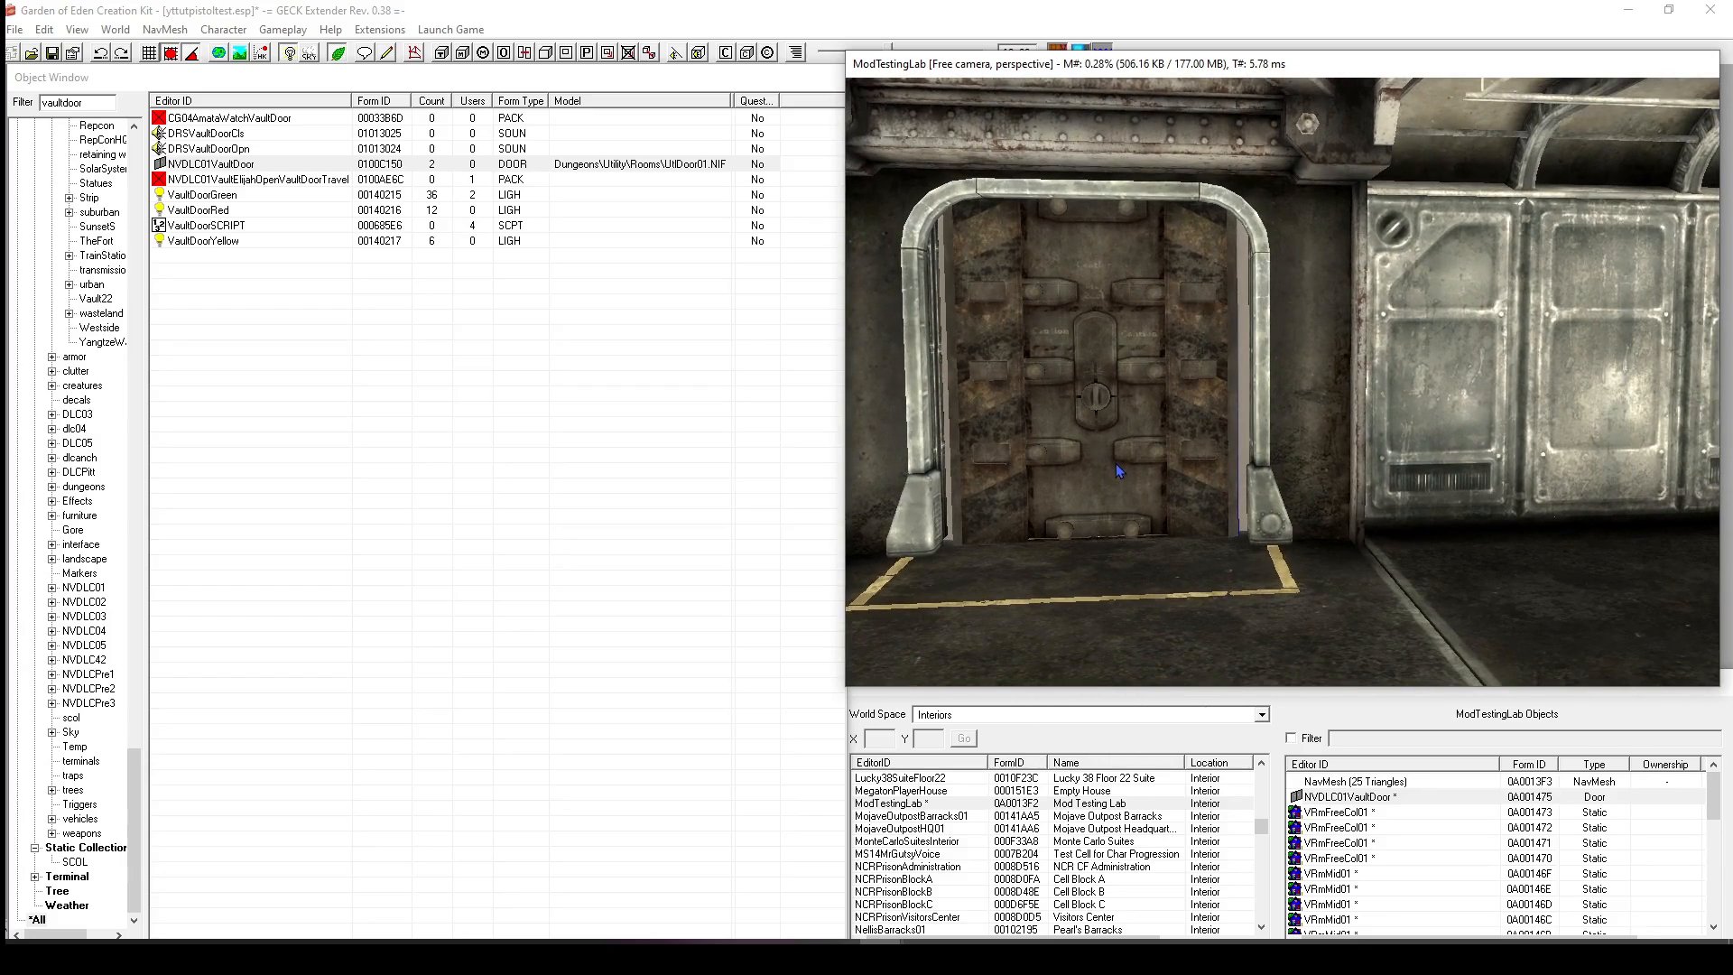
key("Delete")
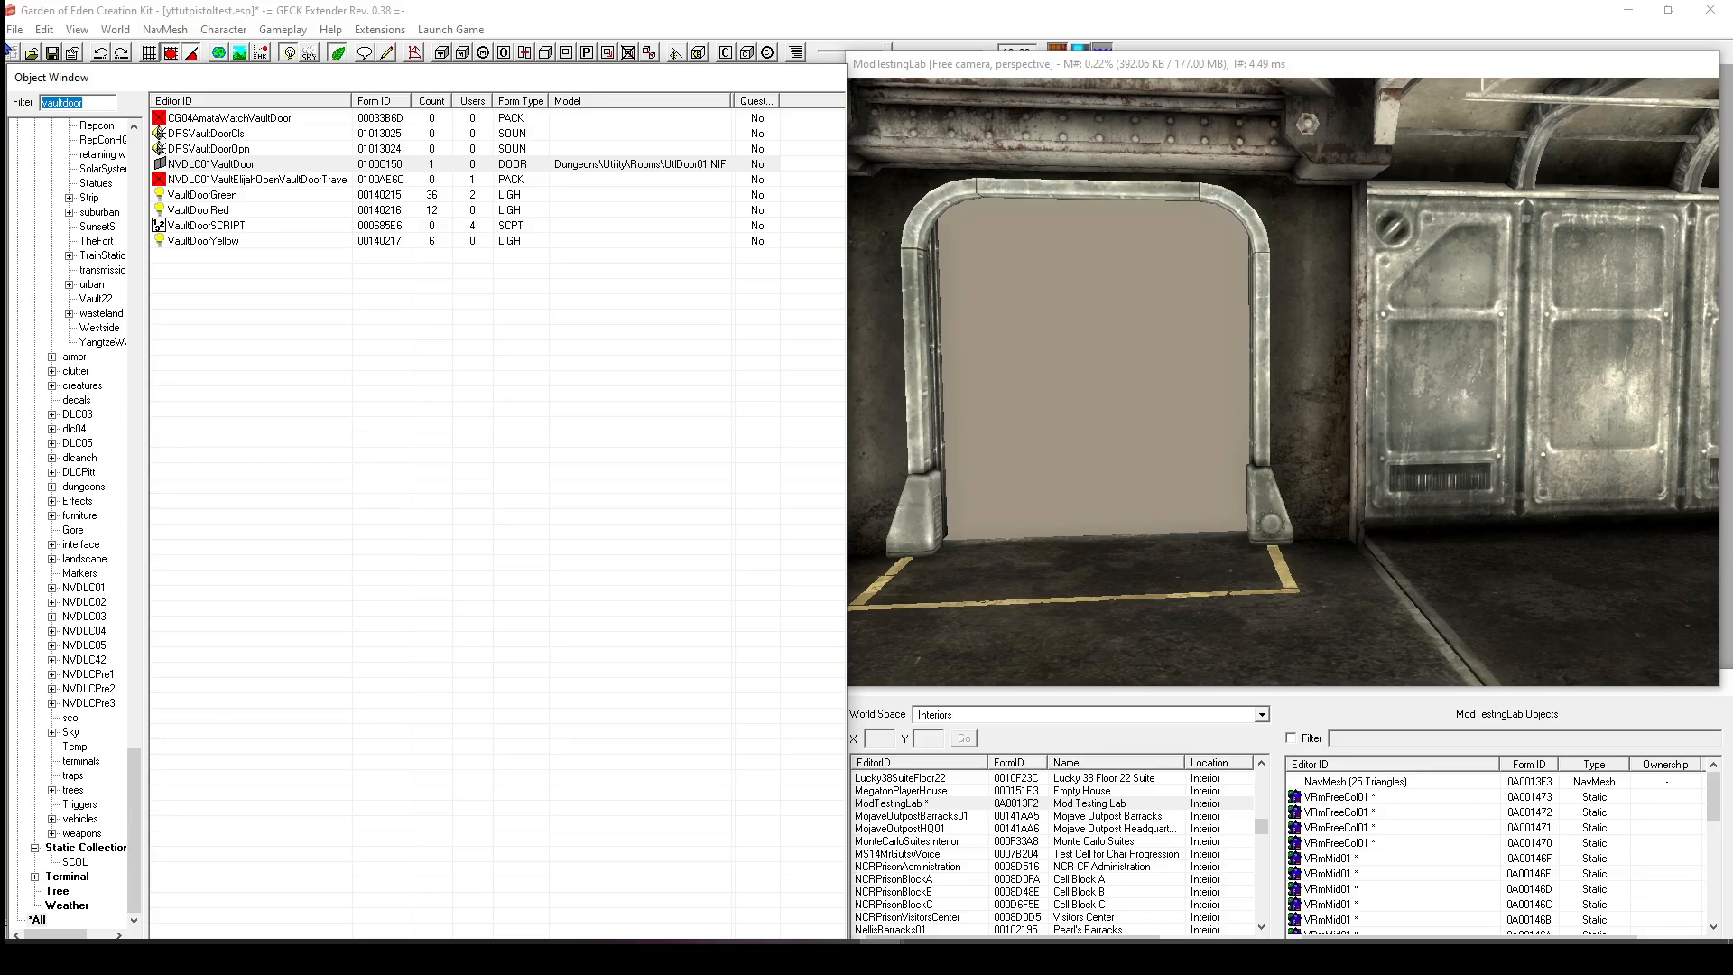
Filter the object list by vault and look through the results for vault door objects.
type("va")
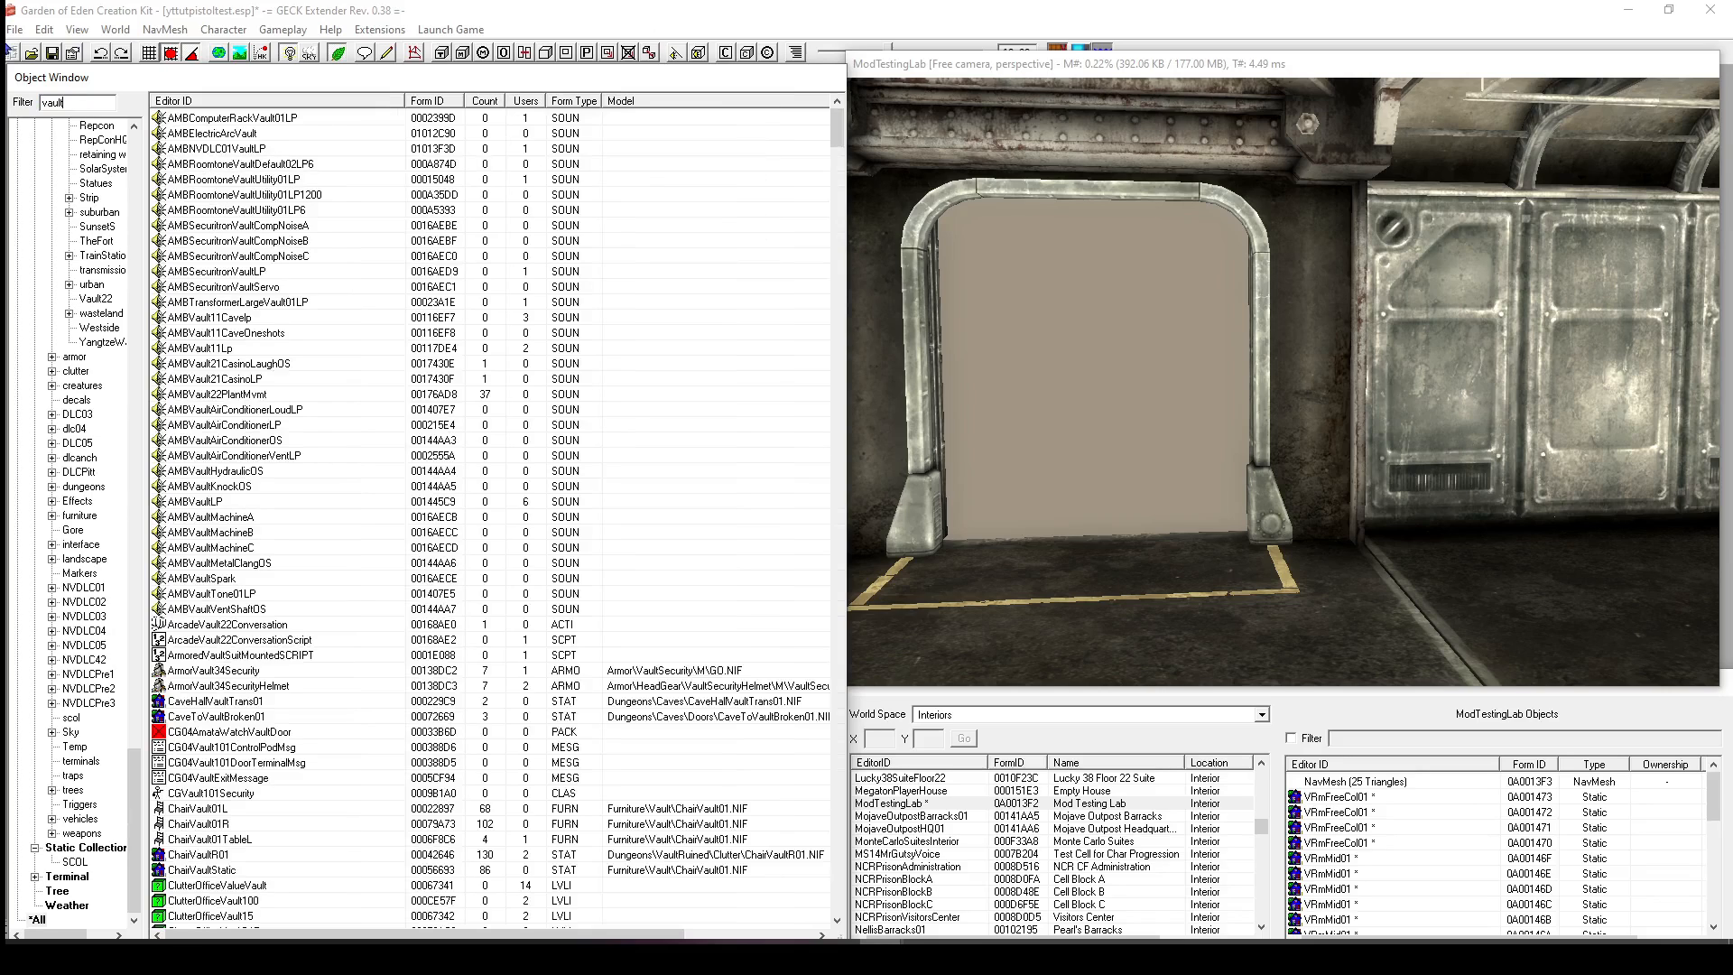
scroll(434, 402, "down", 20)
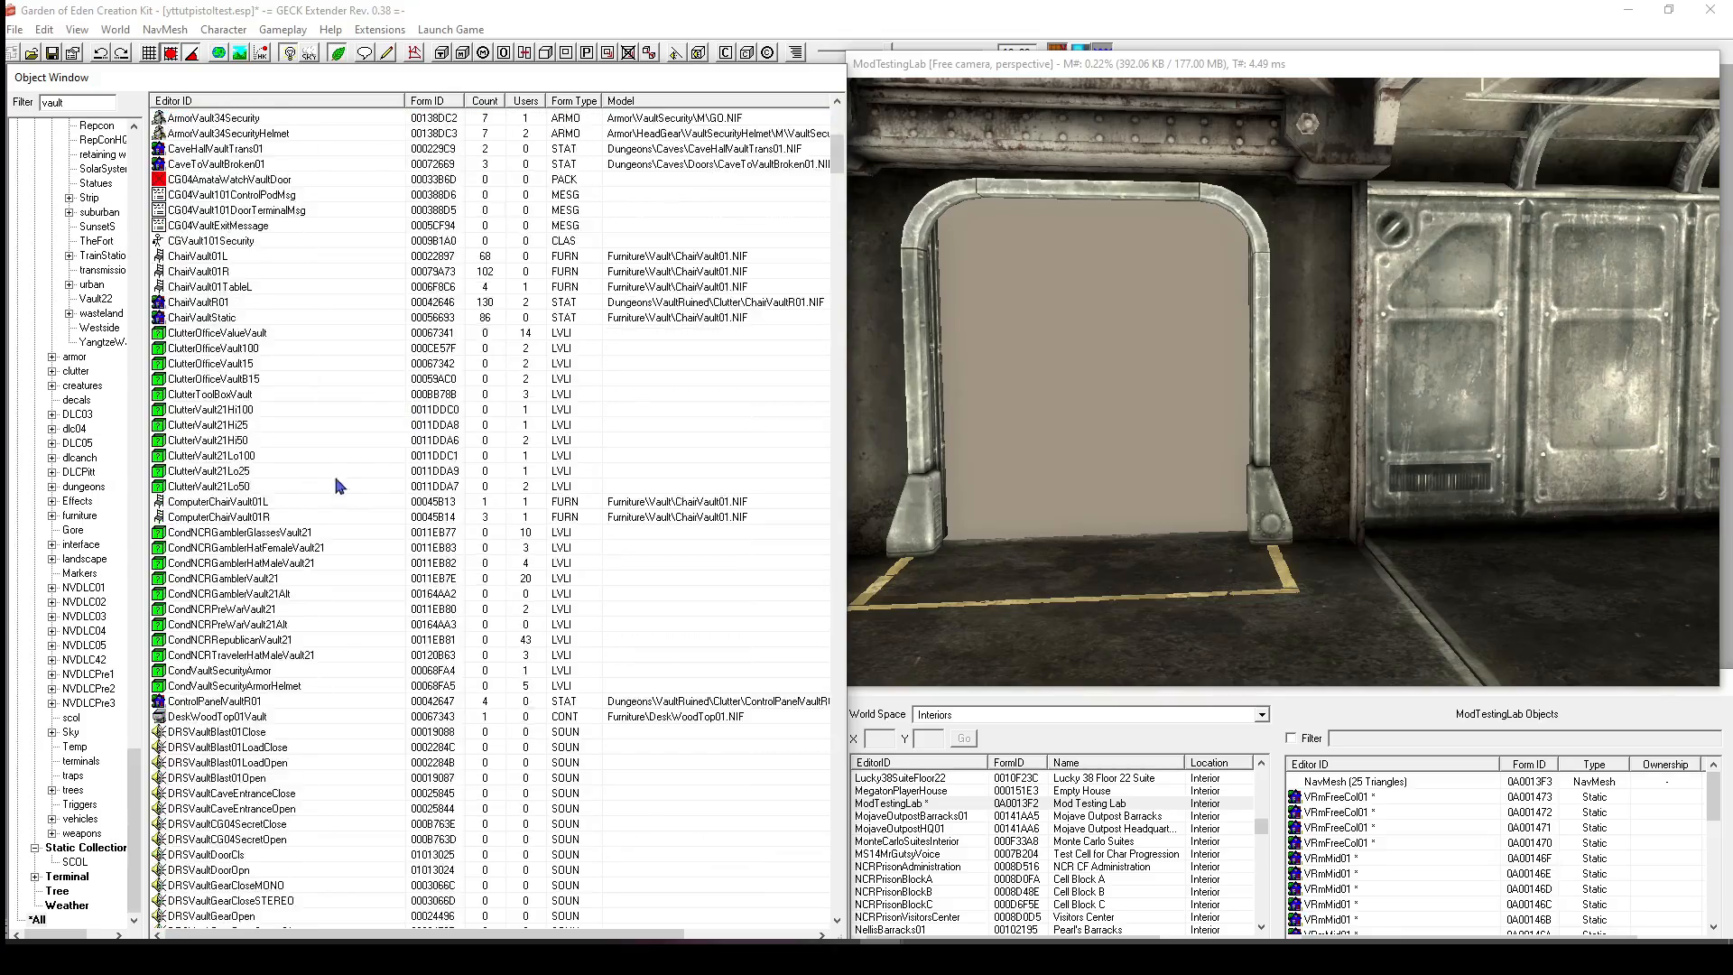
scroll(276, 529, "down", 14)
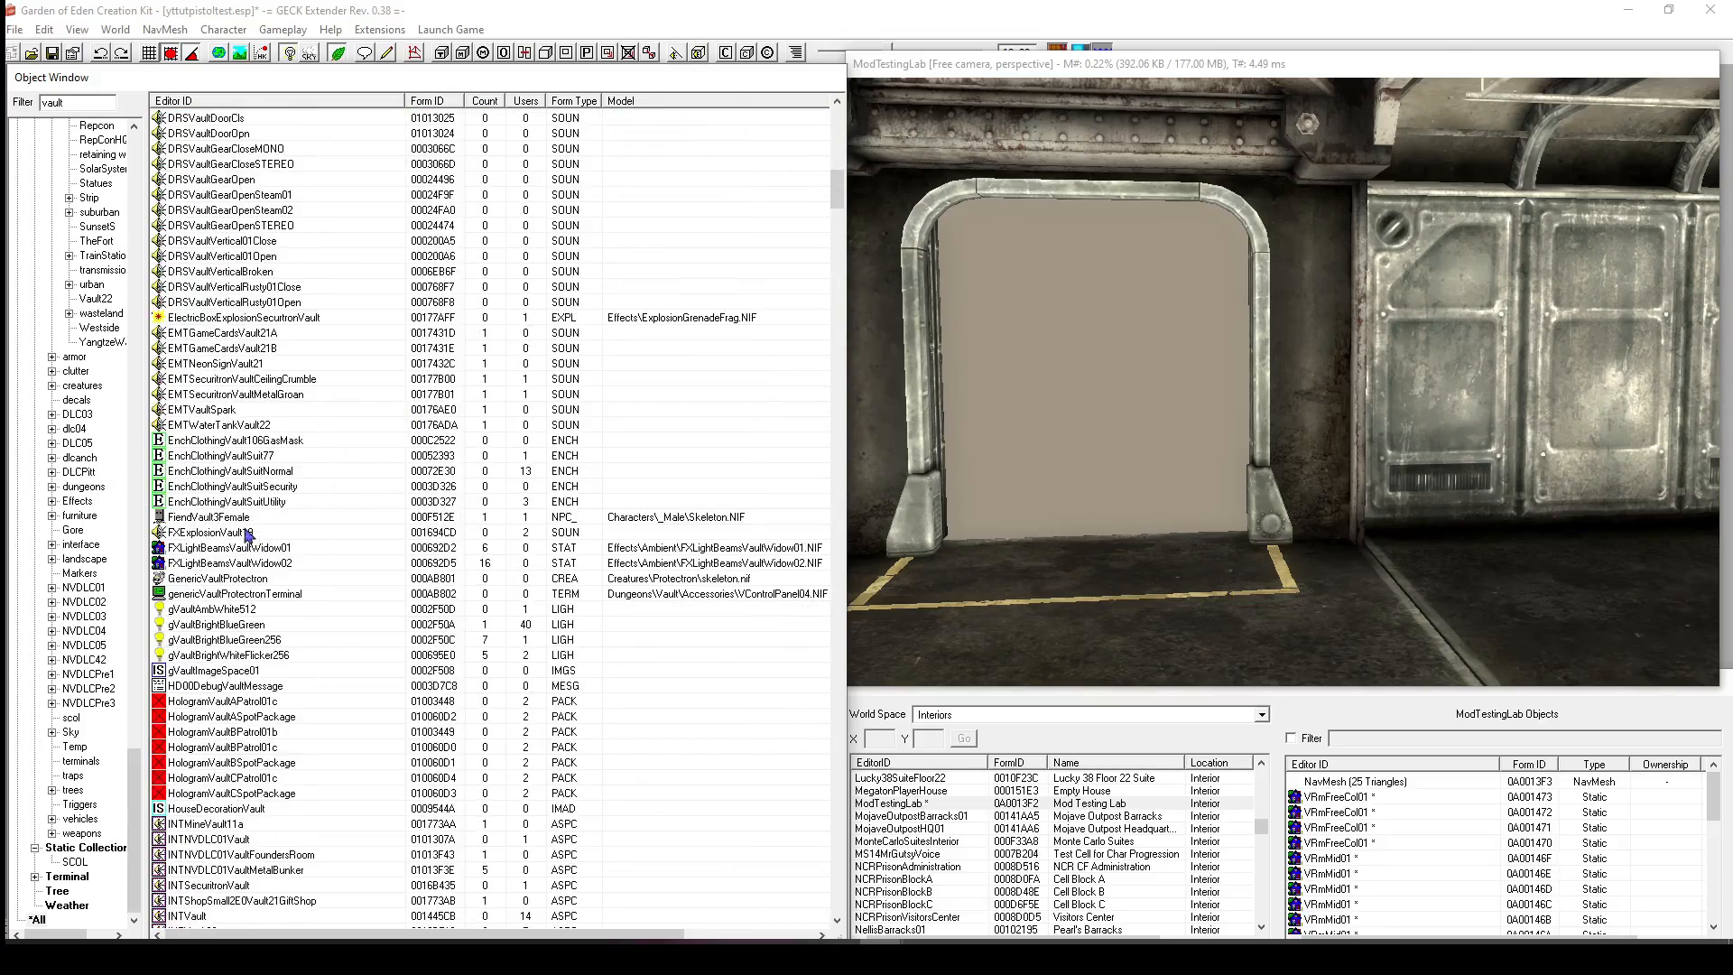
scroll(207, 572, "down", 14)
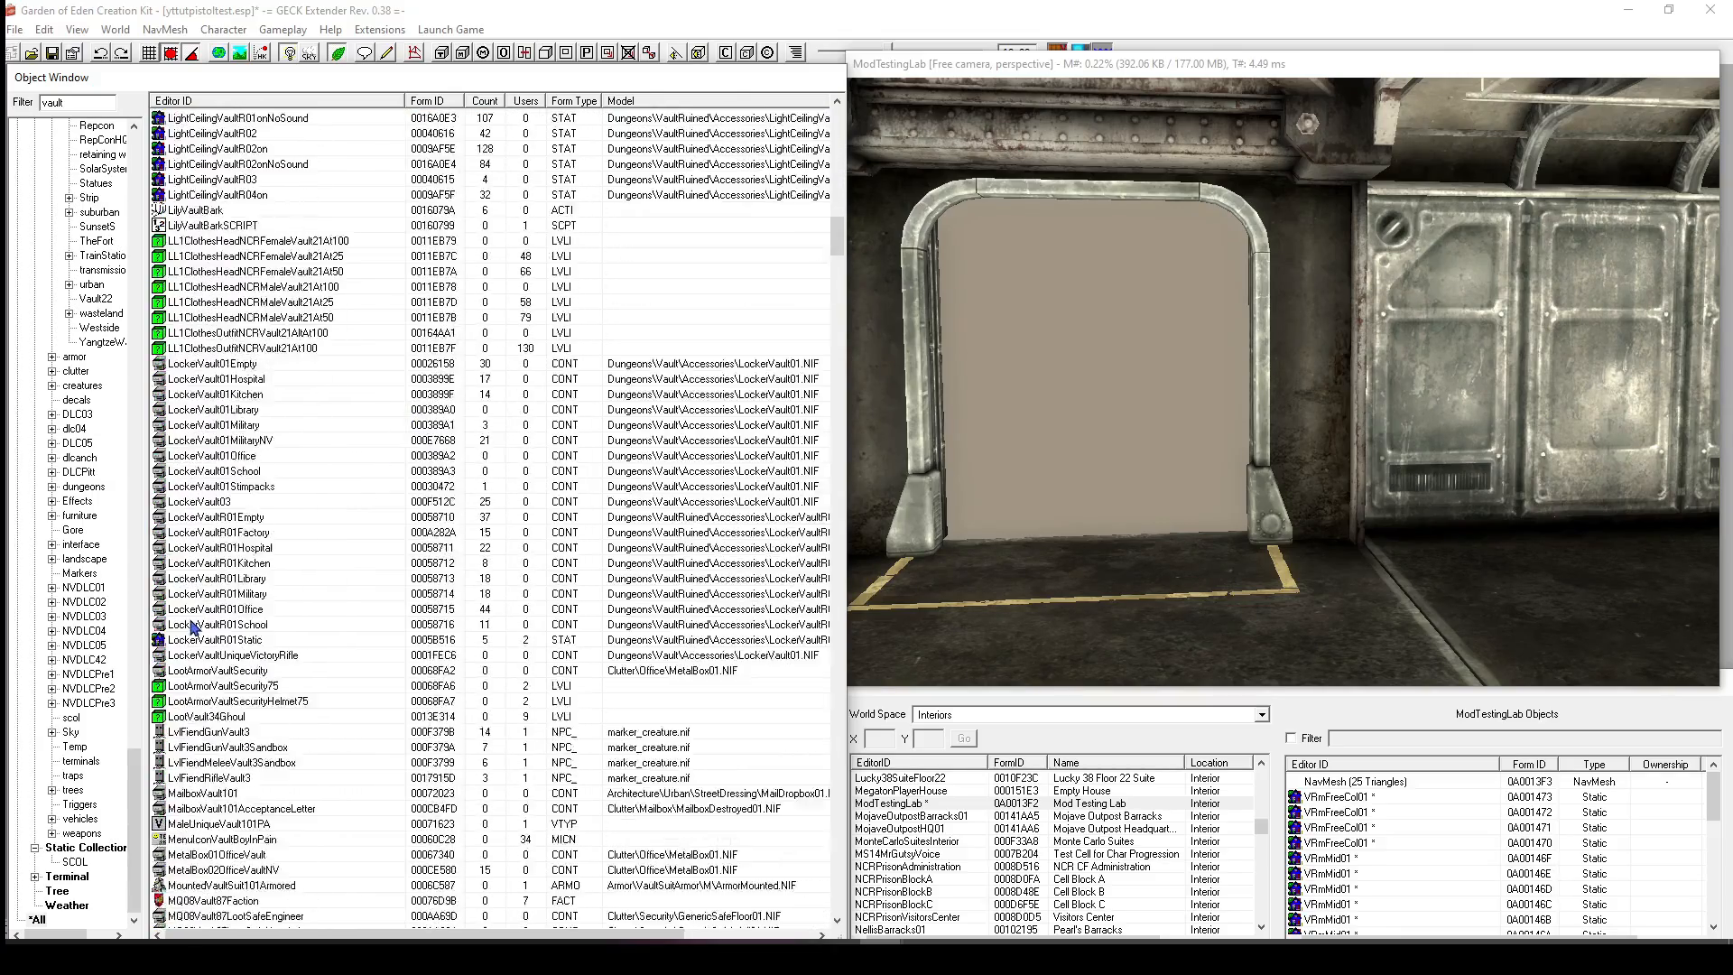
scroll(194, 627, "down", 13)
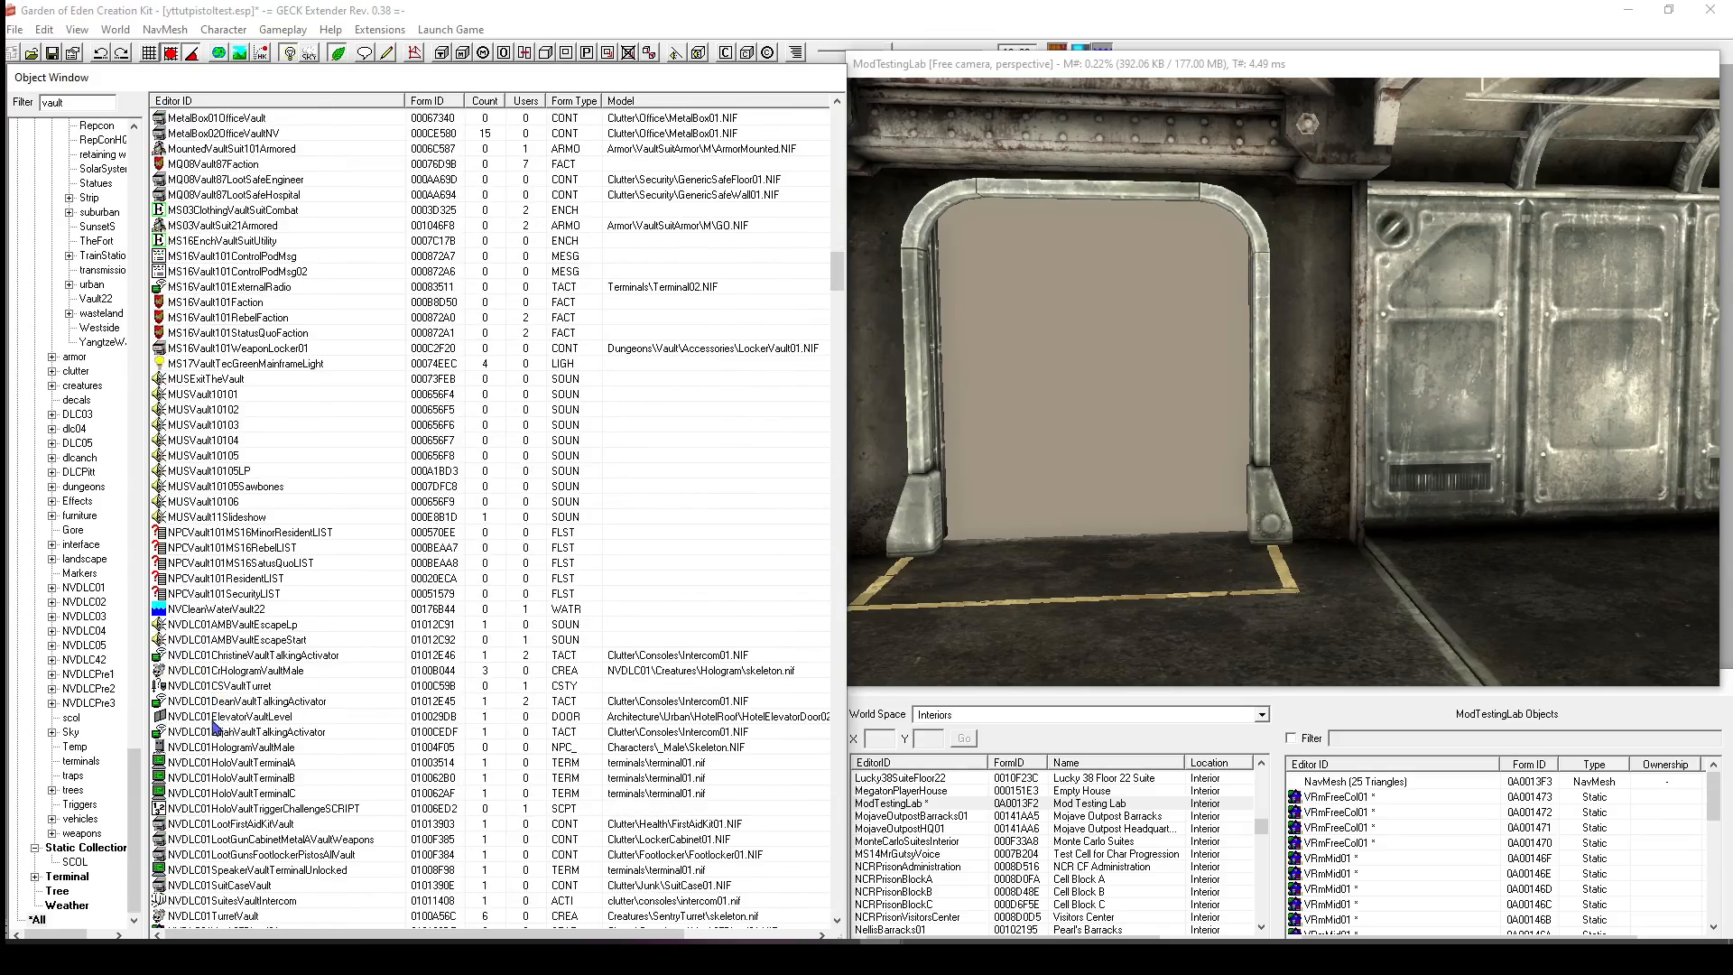
scroll(217, 728, "down", 8)
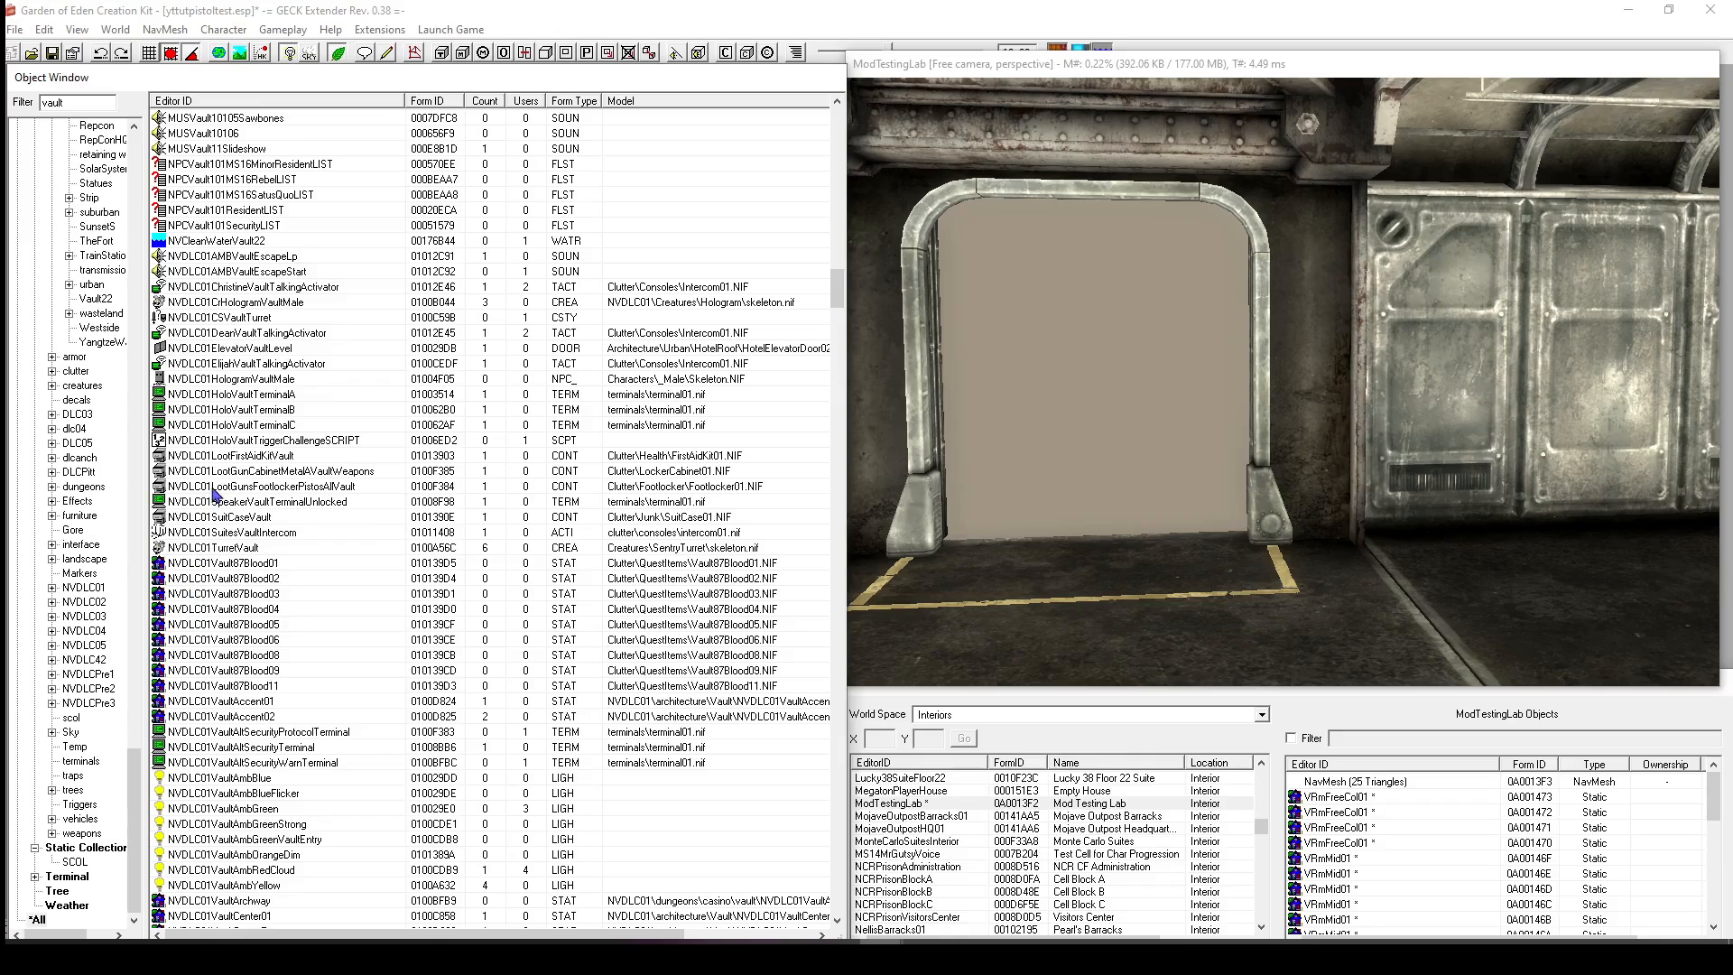
scroll(206, 519, "down", 9)
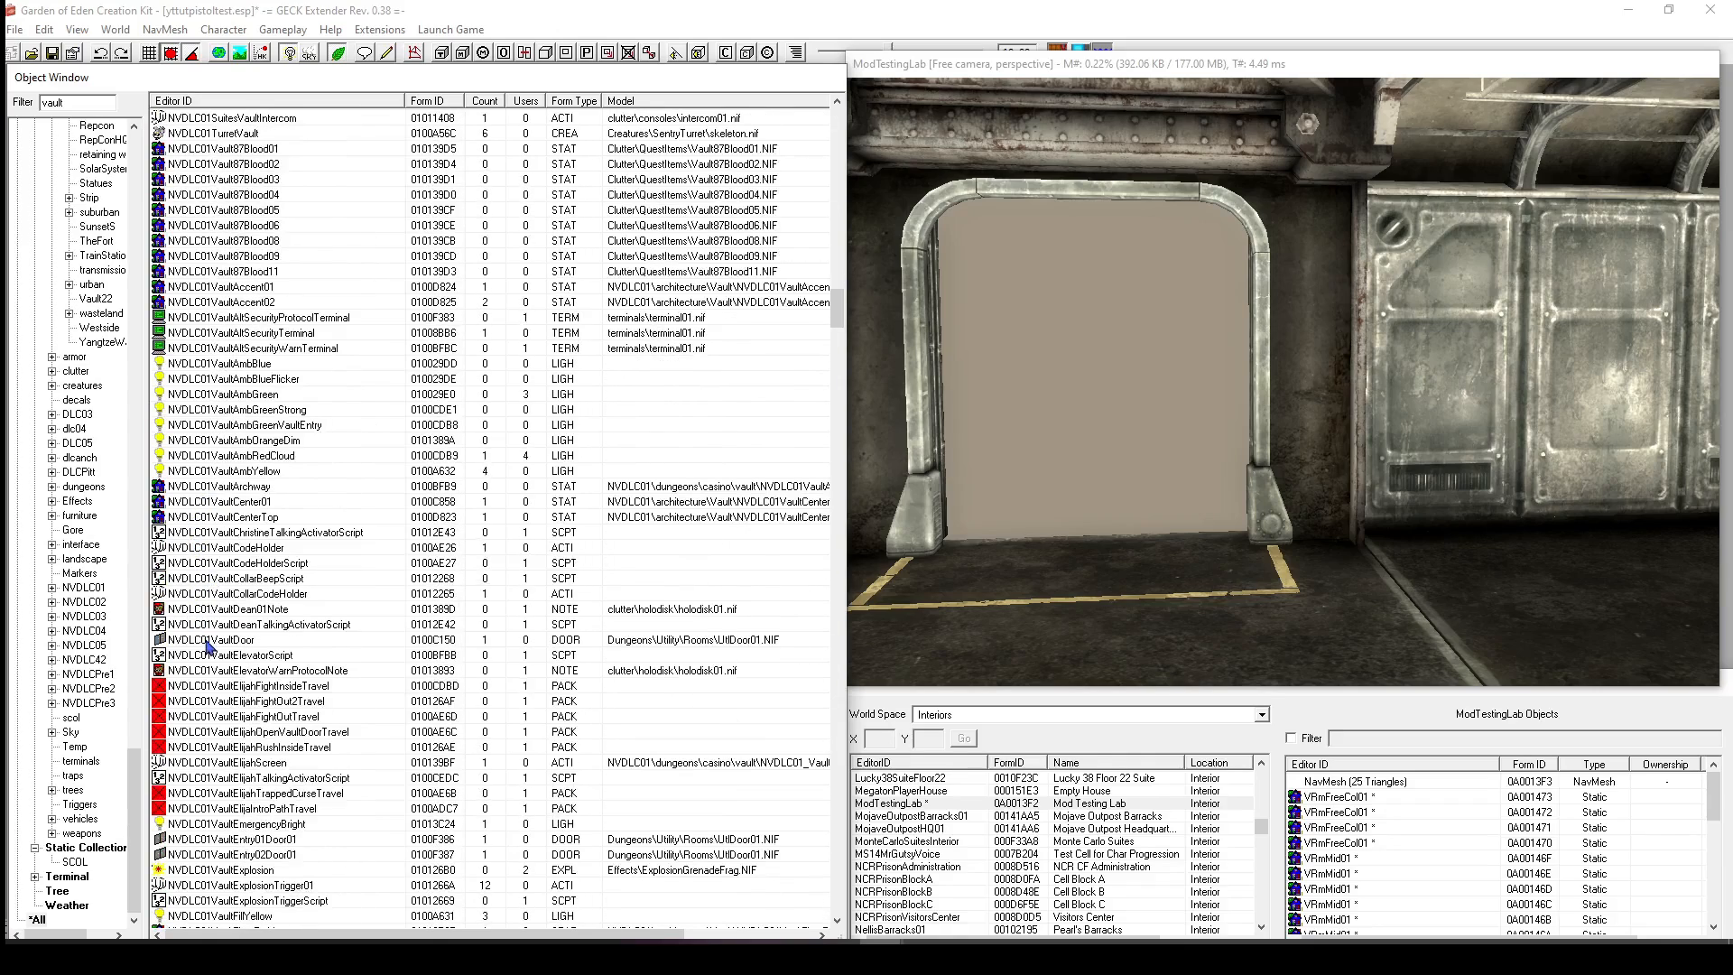
left_click(207, 641)
scroll(206, 644, "down", 3)
scroll(217, 709, "down", 2)
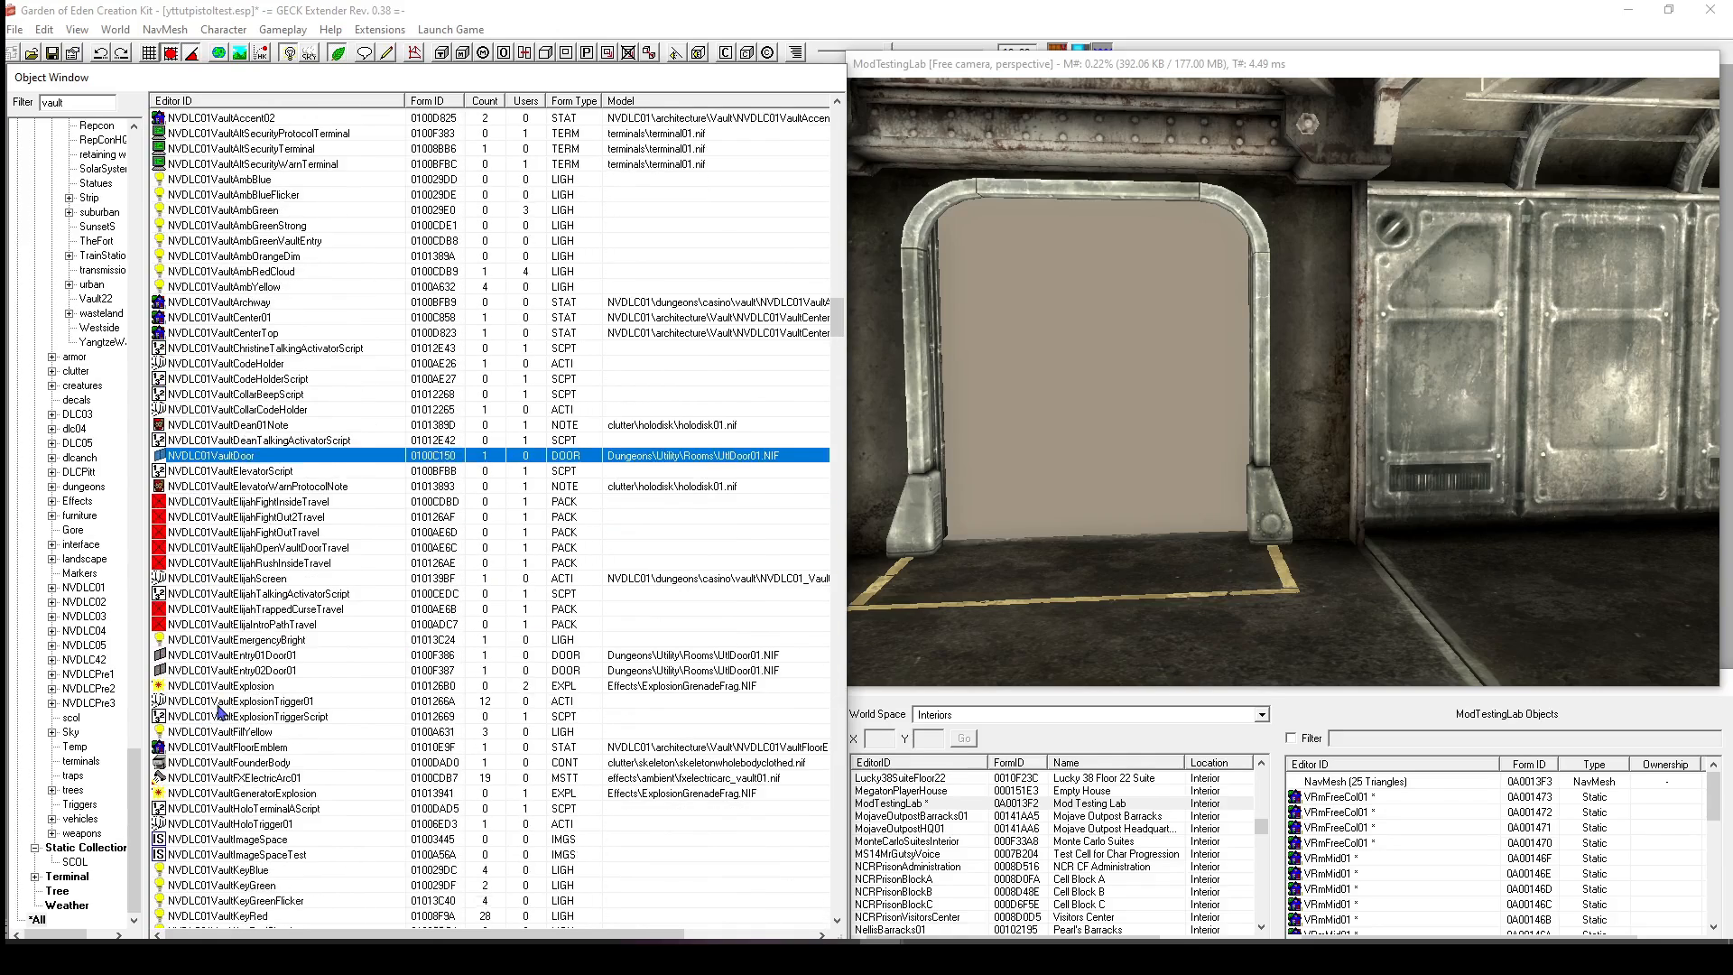
Place an NVDLC01VaultEntry01Door in the doorway, check its fit from several angles, and delete it from the cell.
left_click(268, 611)
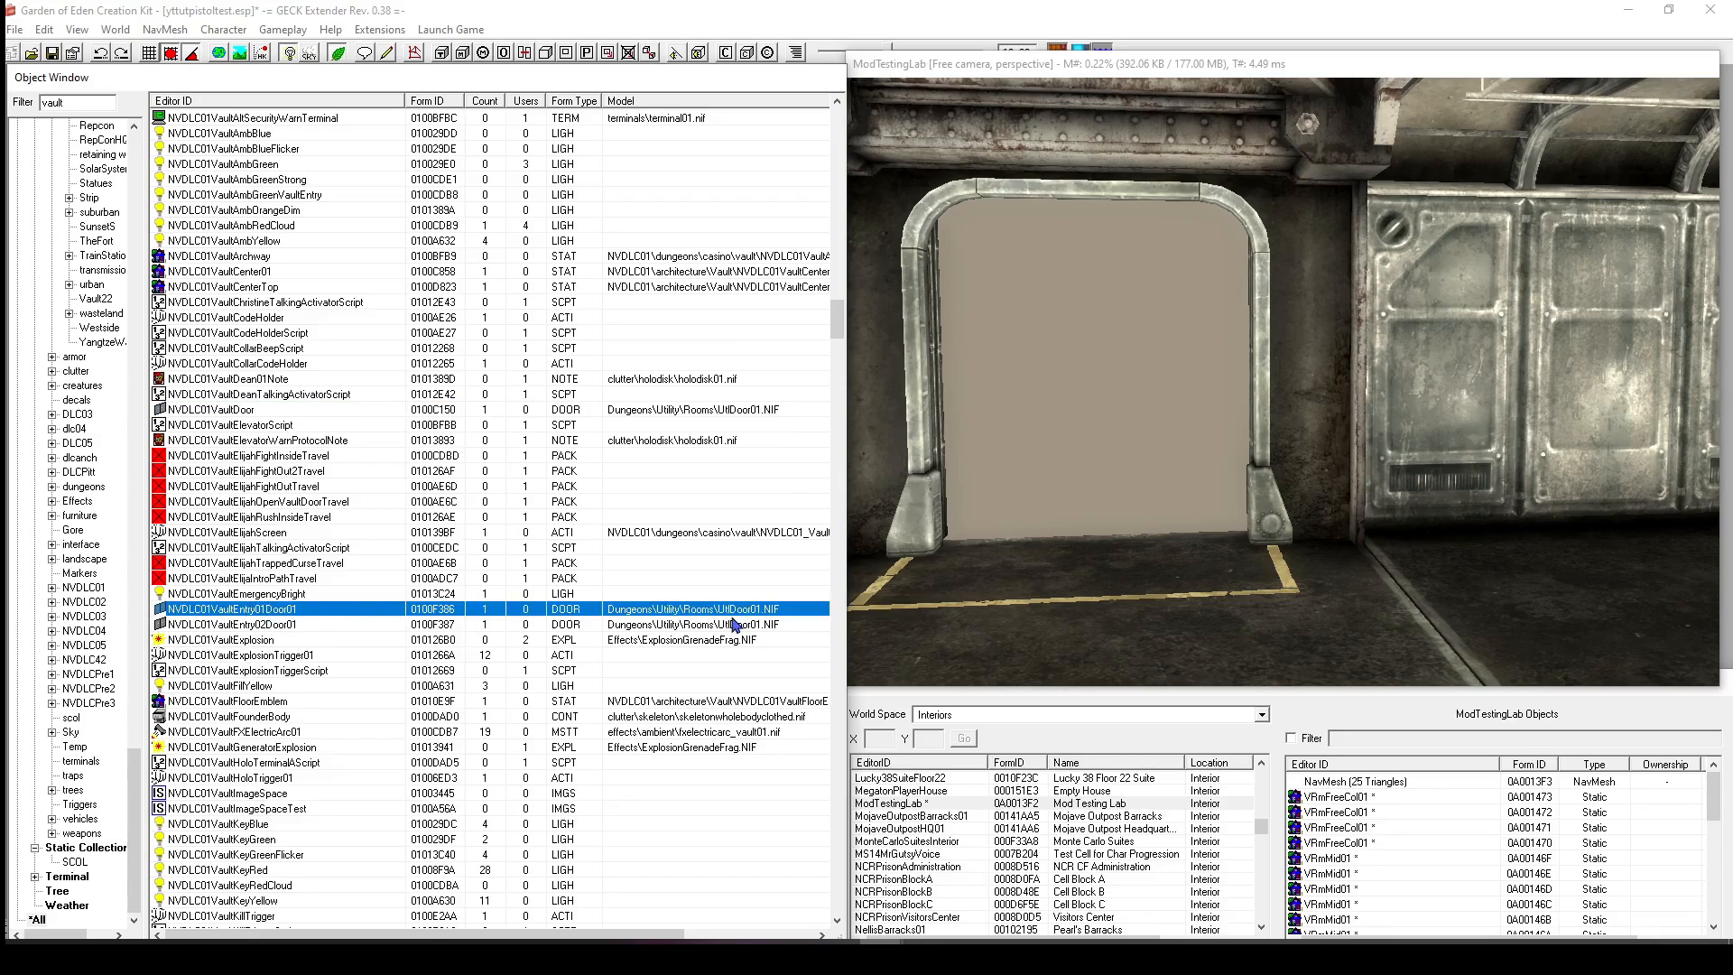
left_click_drag(1058, 559, 1065, 555)
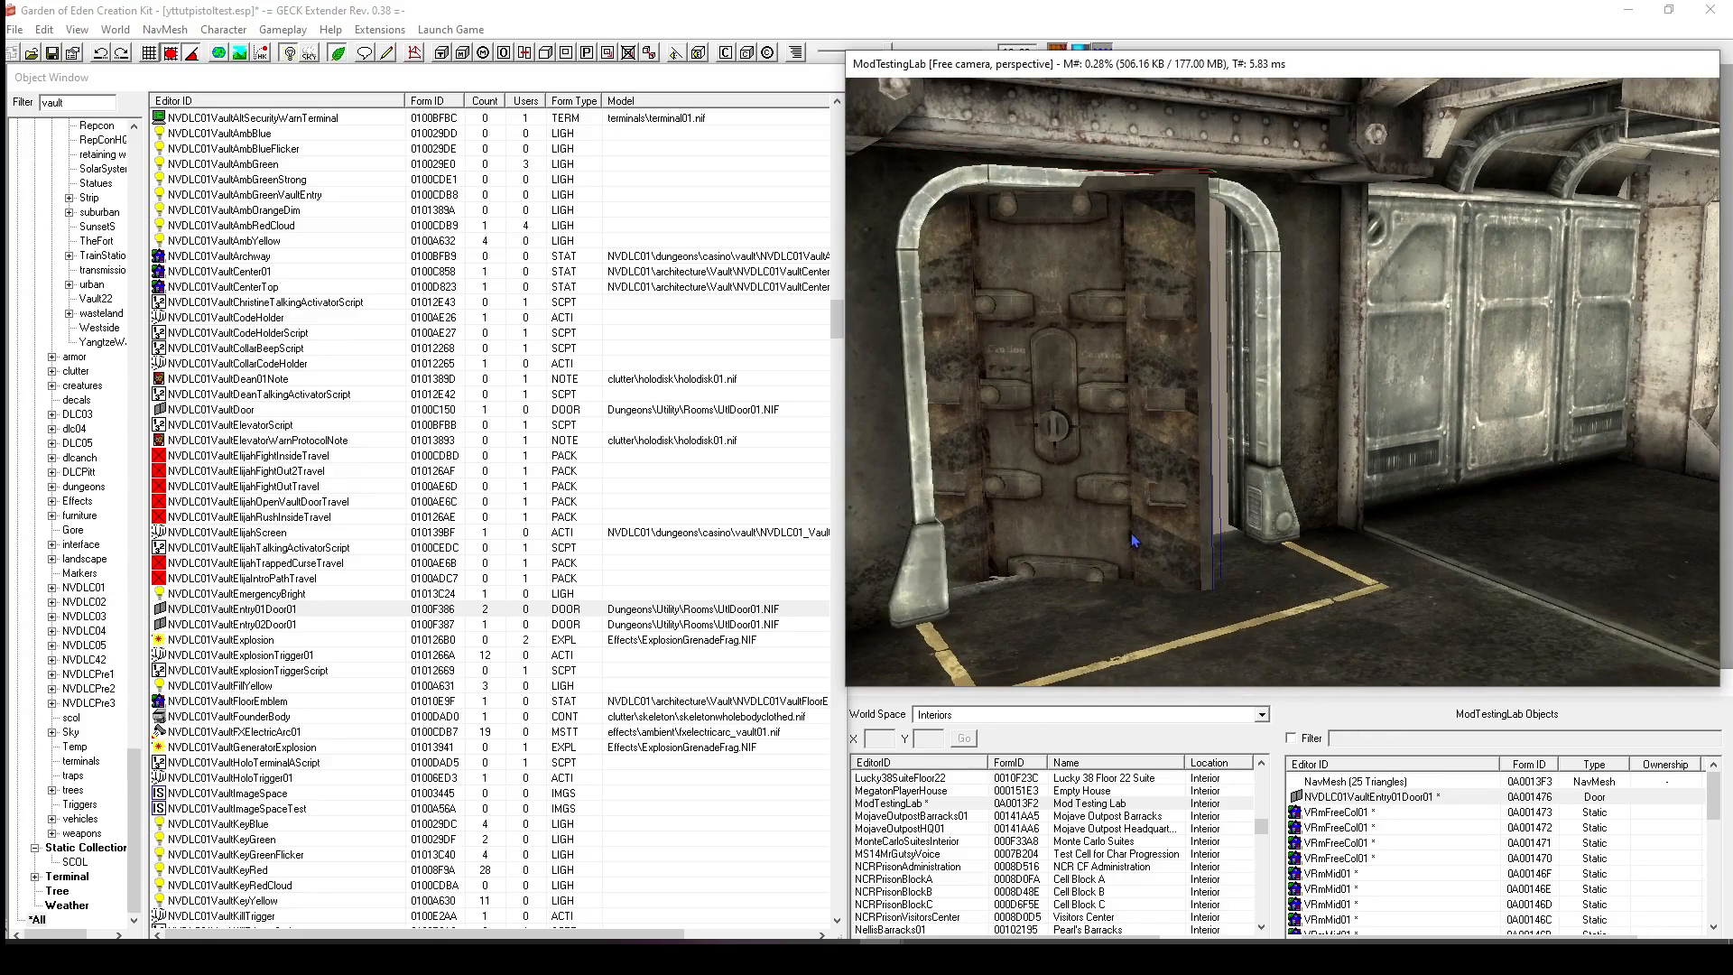
left_click_drag(1131, 533, 1199, 487)
middle_click_drag(1199, 487, 1141, 479, "shift")
left_click_drag(1141, 478, 1128, 479)
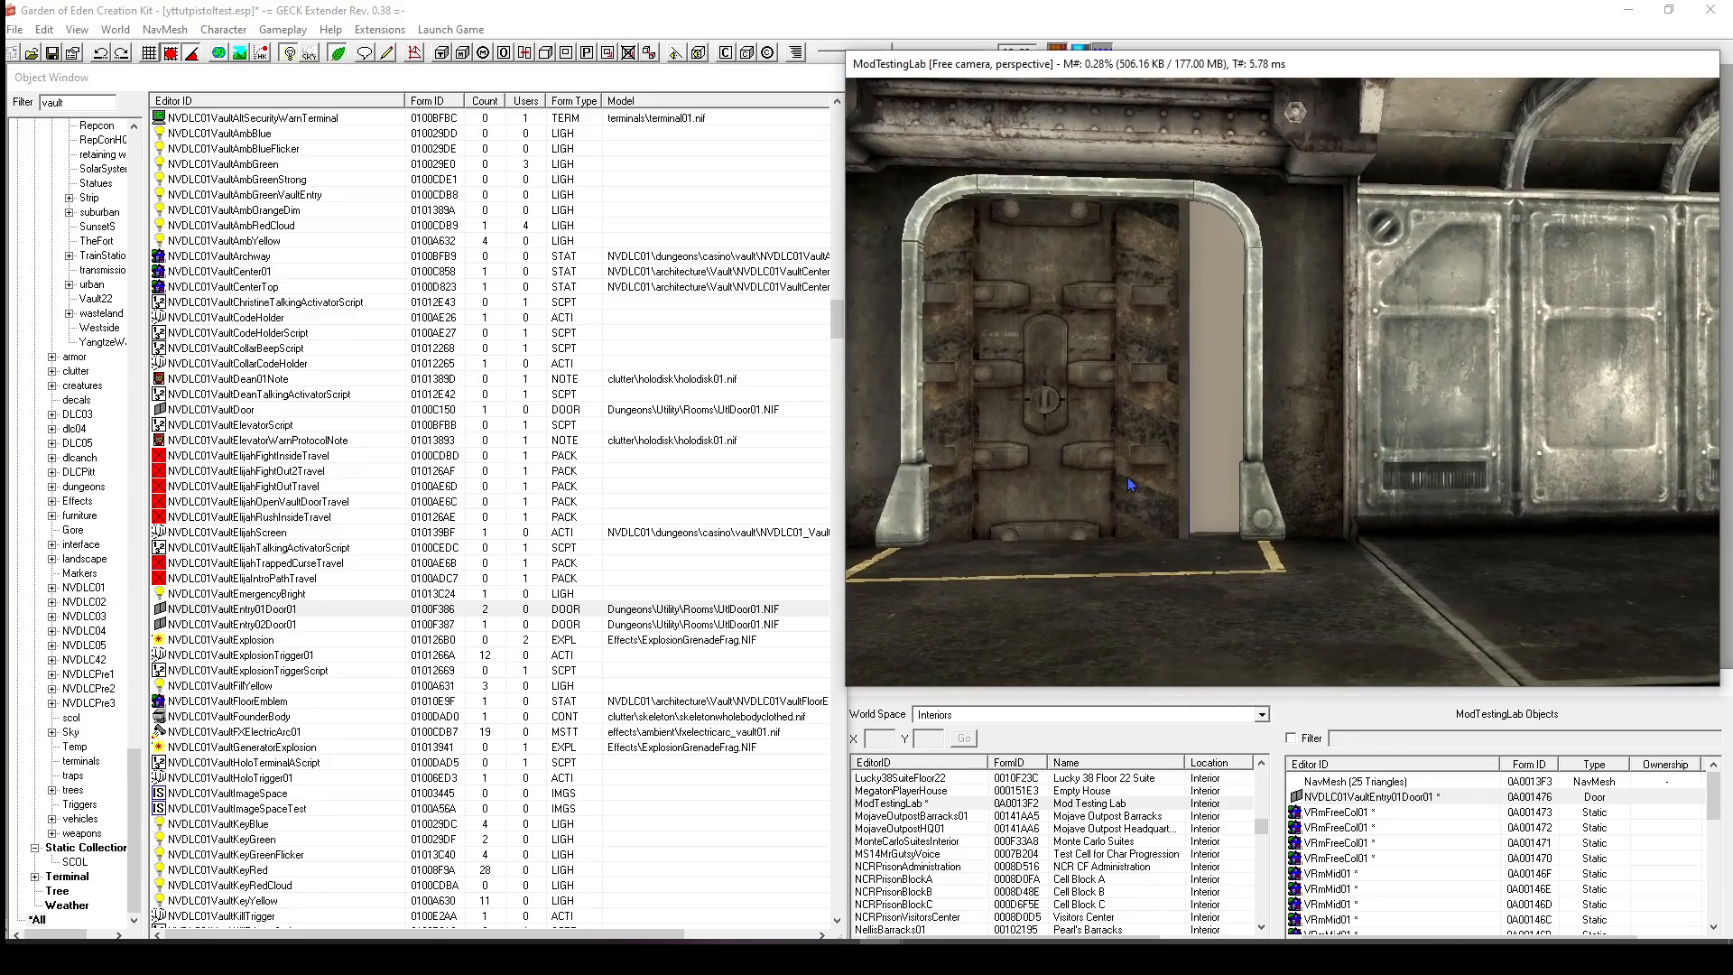
key("Delete")
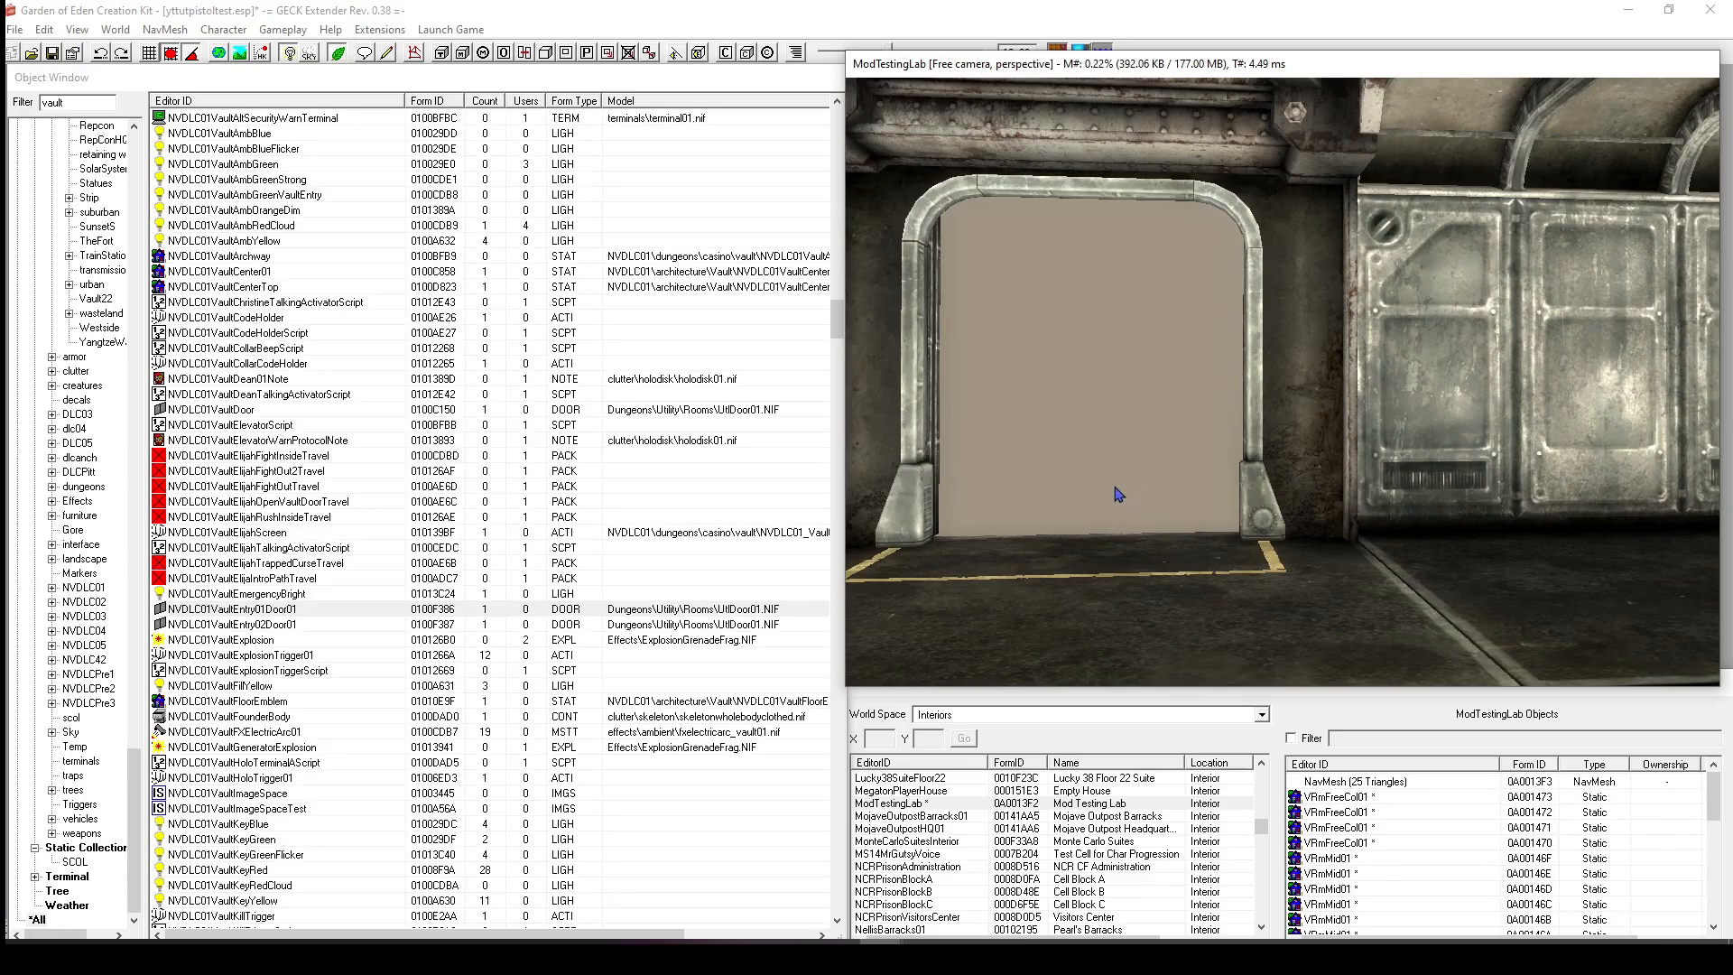
Find VDoorSlidingVault03 among the vault results and place one in the doorway opening.
scroll(370, 733, "down", 14)
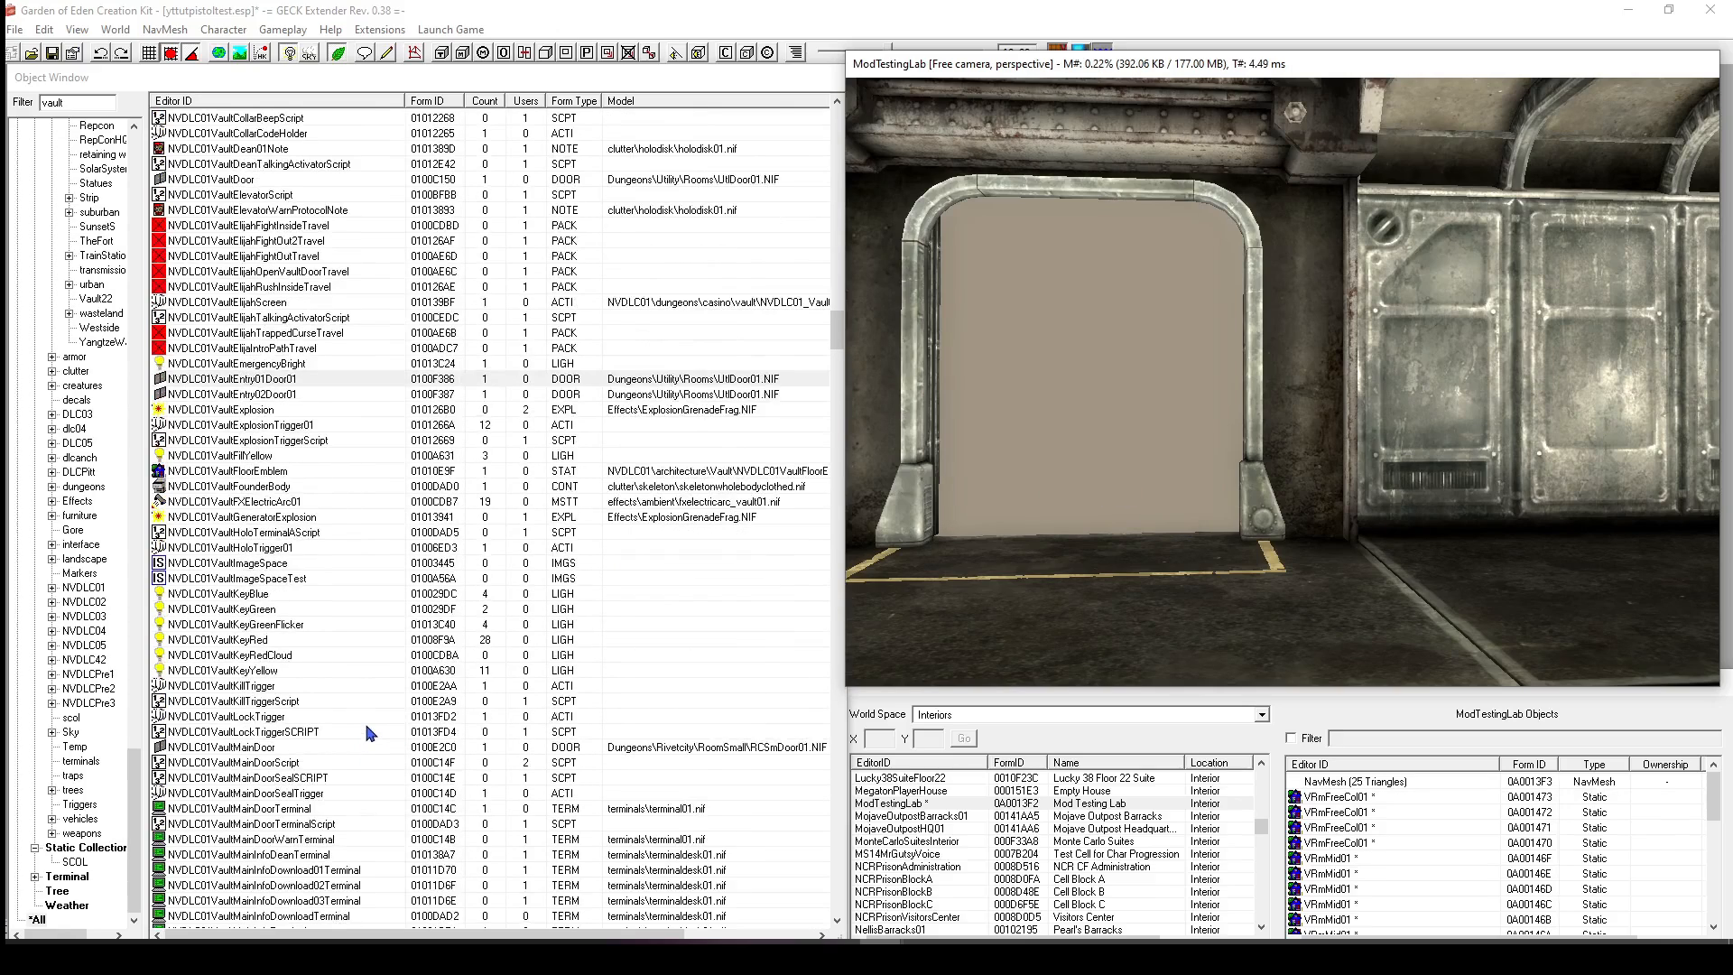
scroll(364, 736, "down", 20)
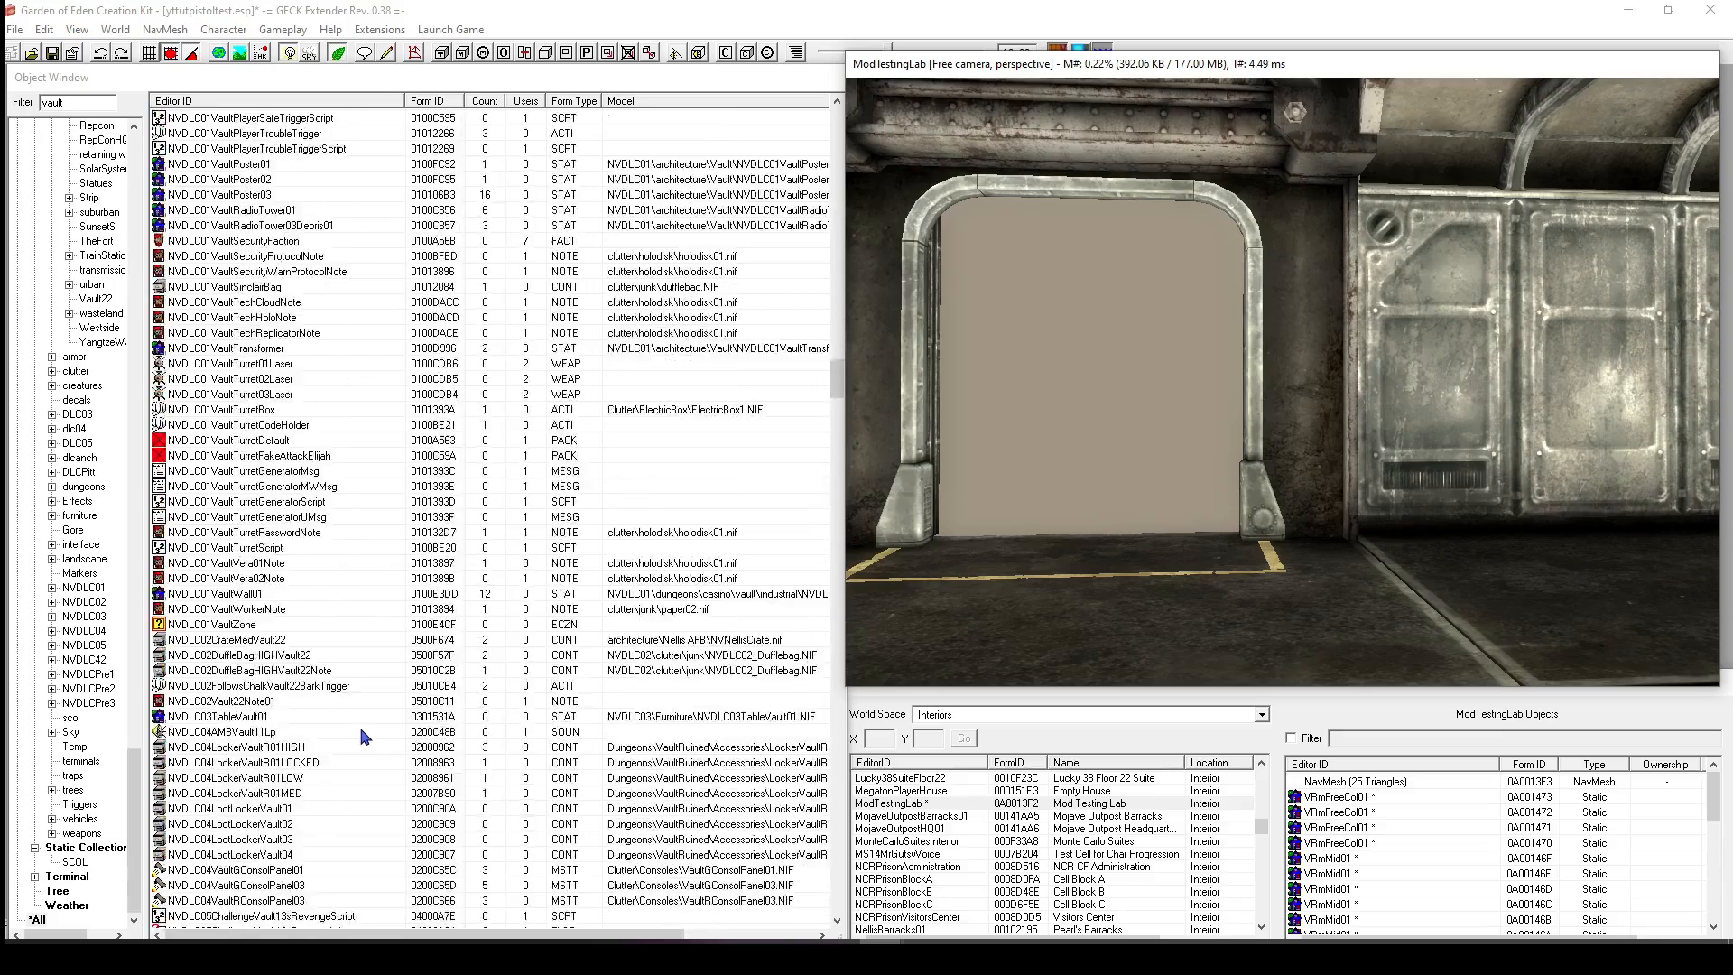
scroll(343, 745, "down", 20)
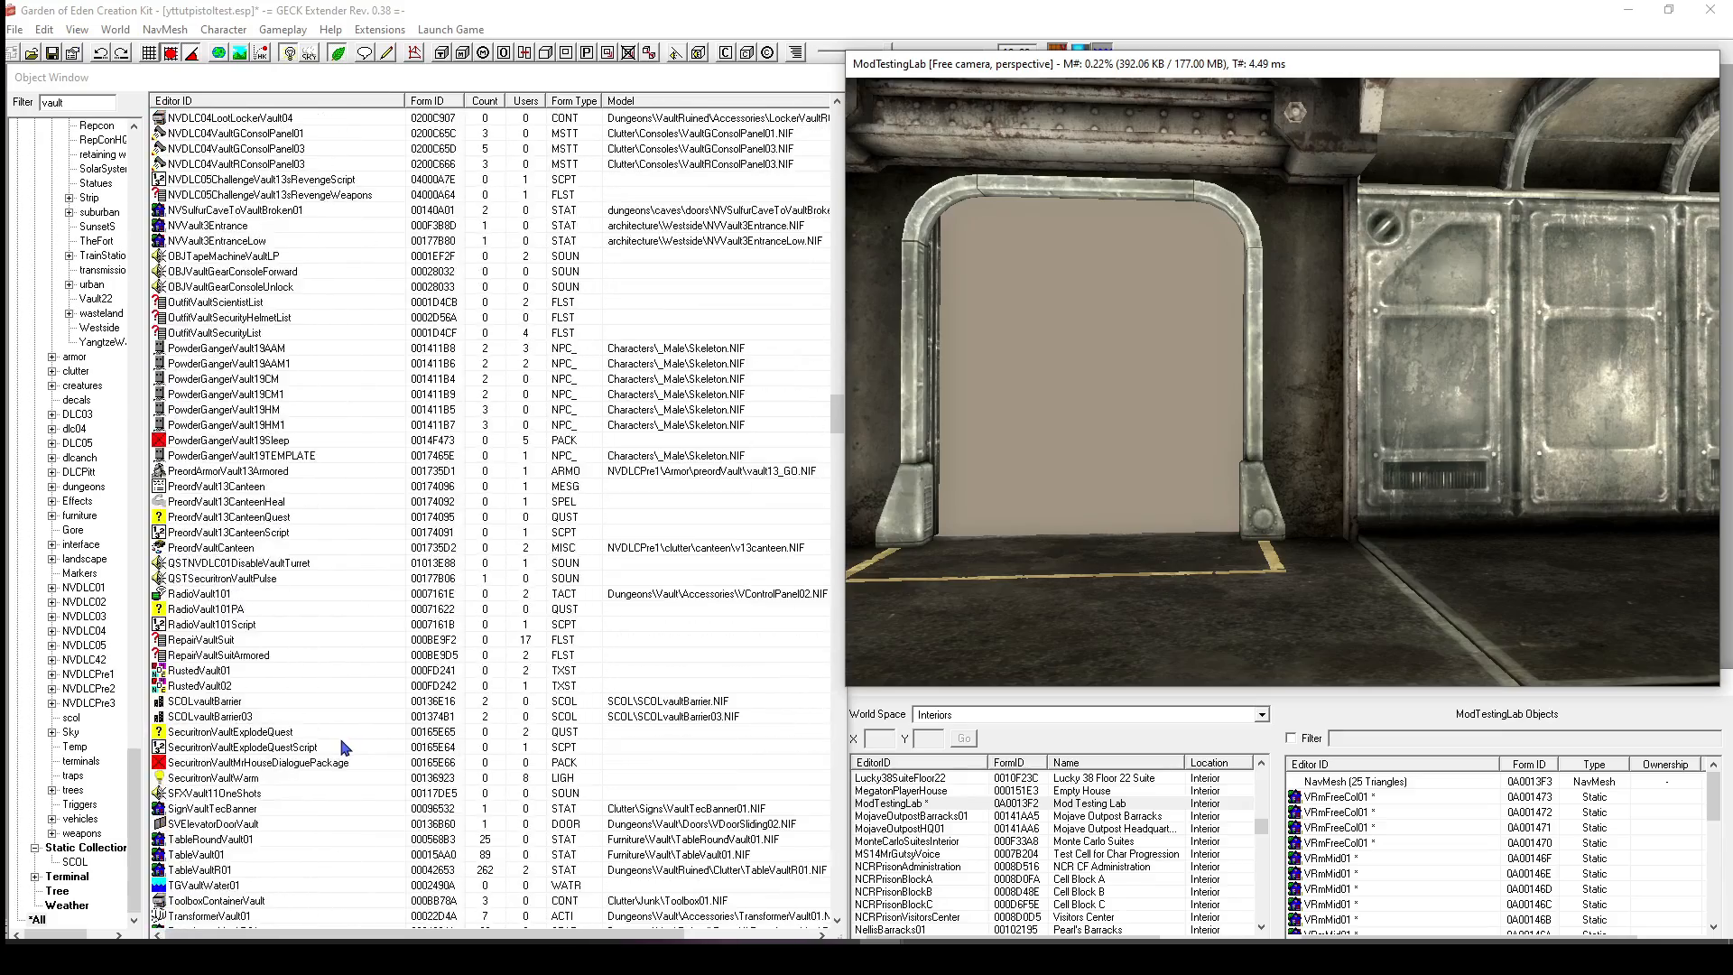
left_click(333, 762)
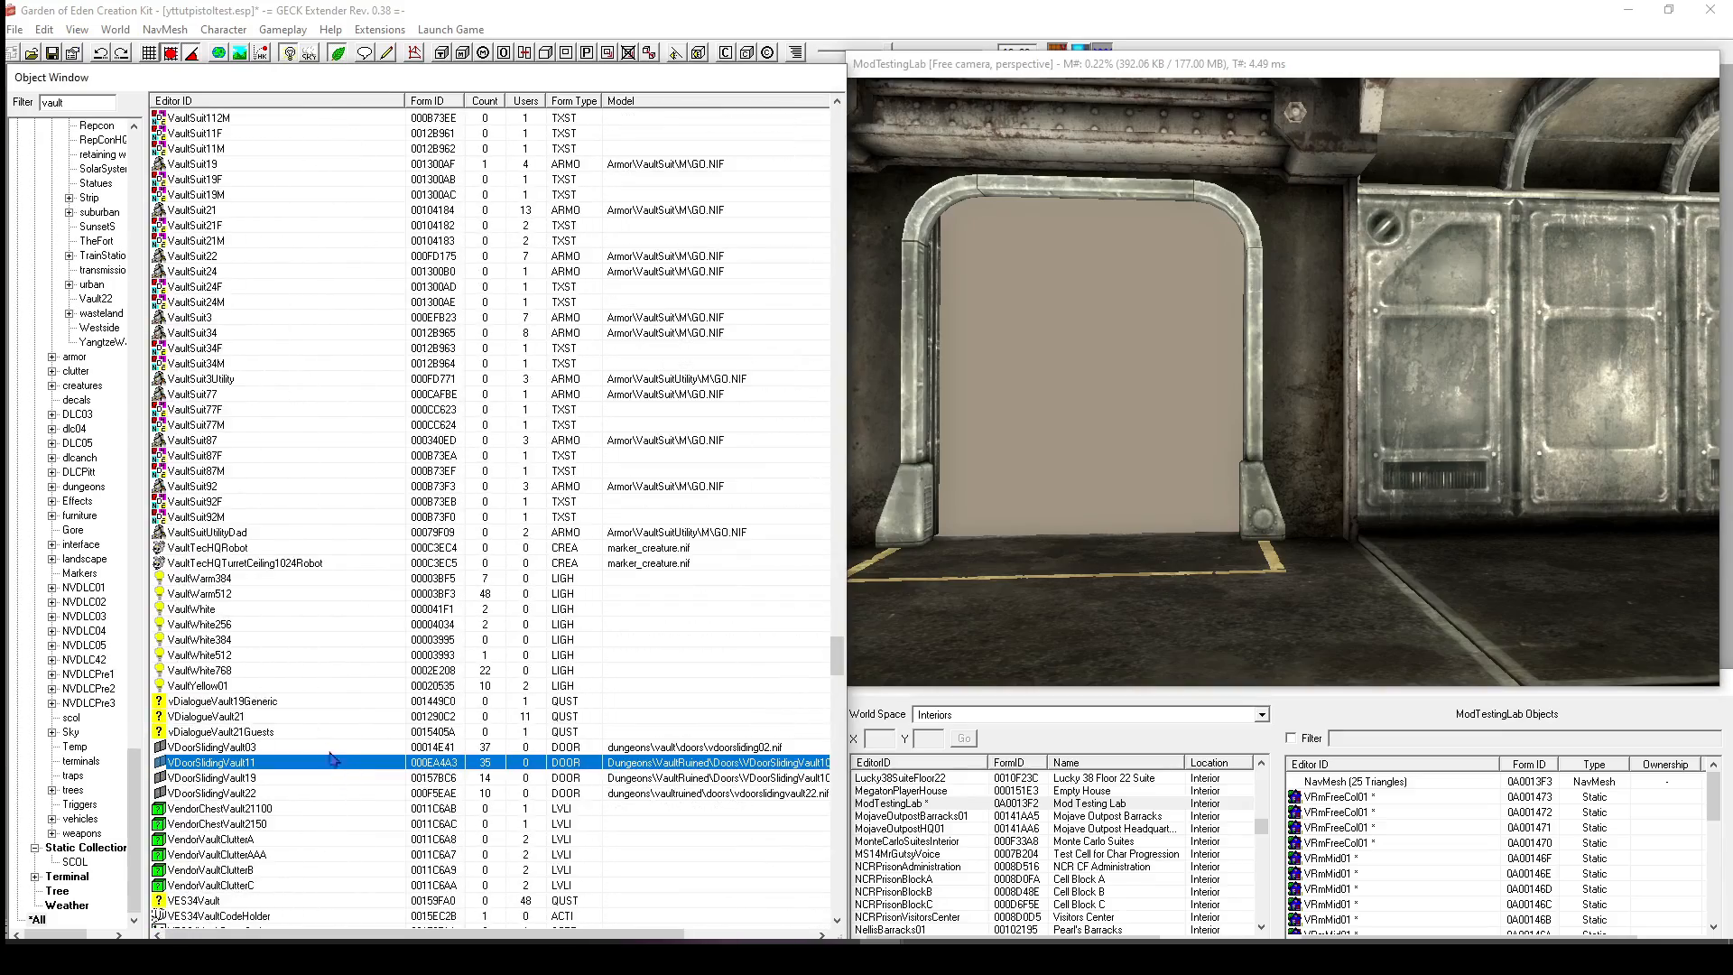
left_click(320, 747)
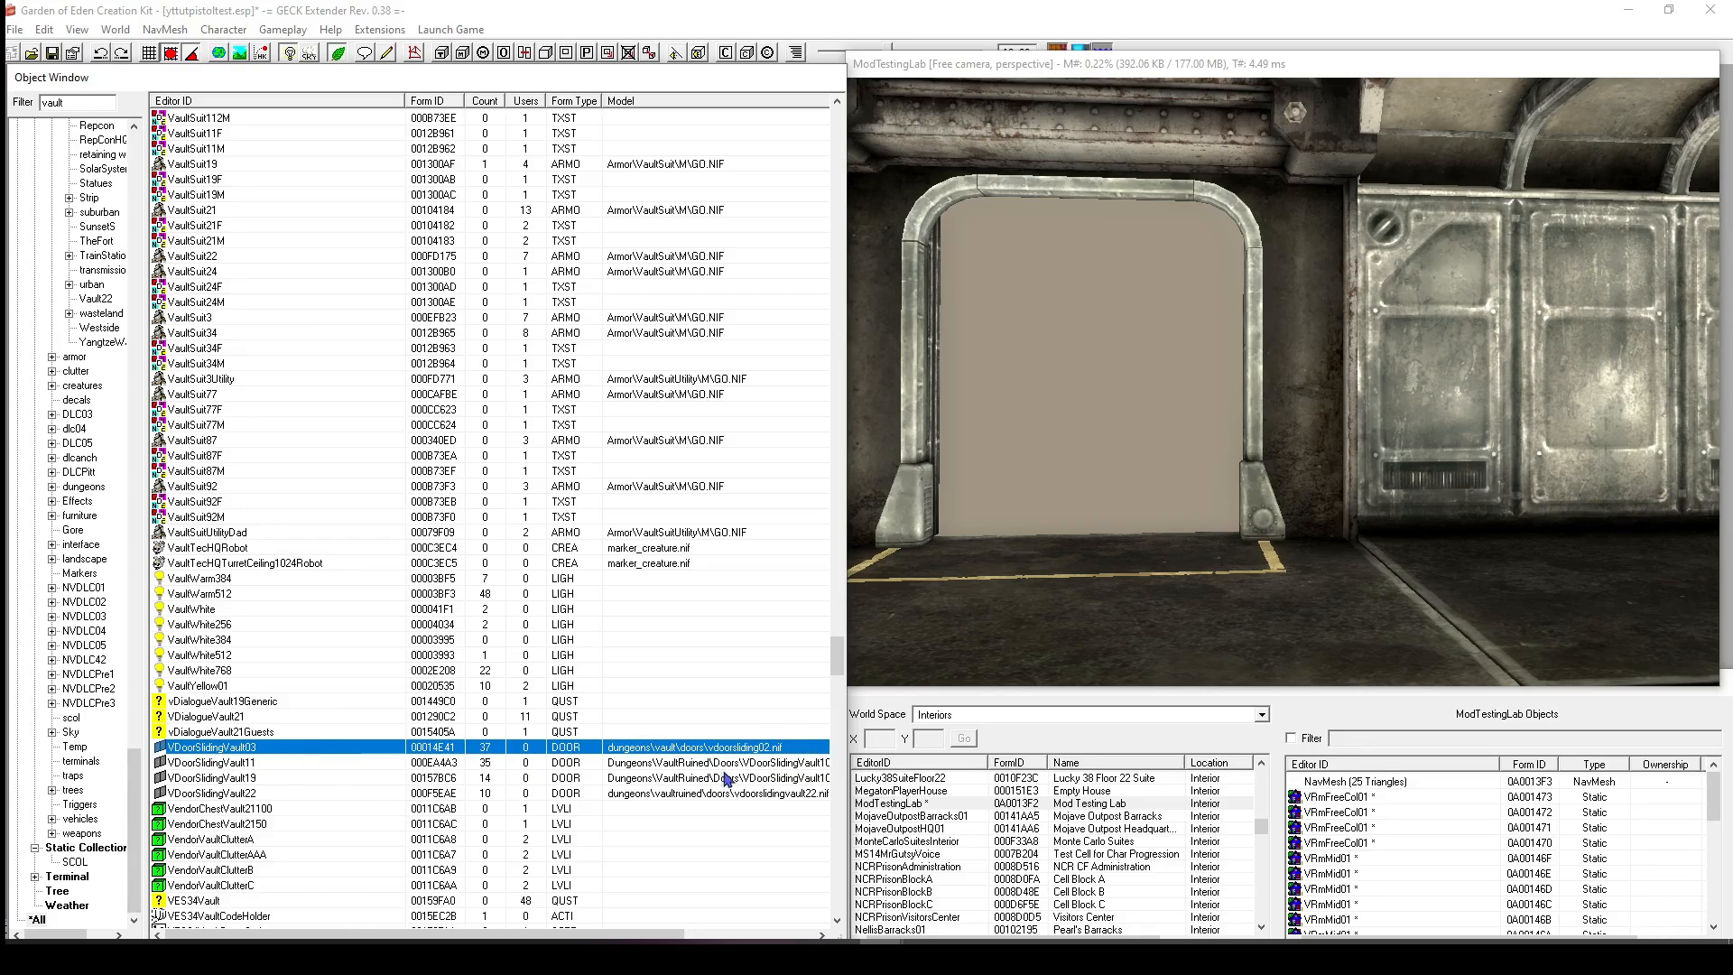
left_click_drag(729, 749, 1103, 597)
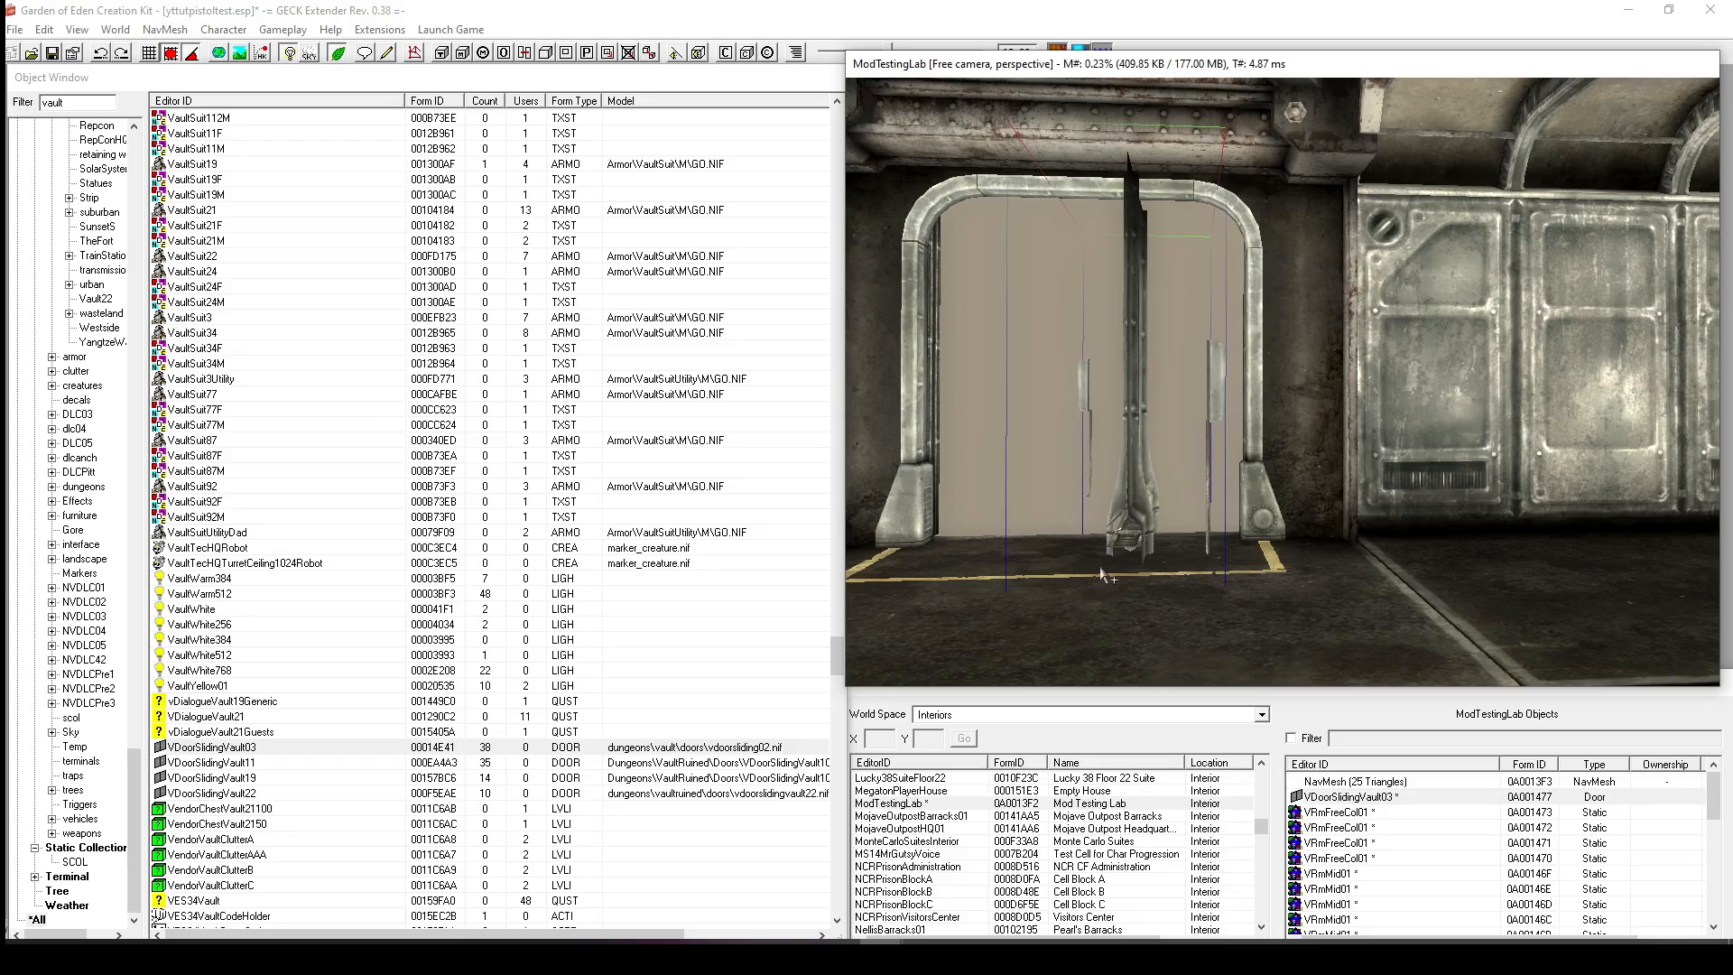
Turn the VDoorSlidingVault03 parallel to the wall and fit it centrally into the doorway frame.
middle_click_drag(1145, 563, 1215, 584, "shift")
right_click_drag(1192, 554, 1217, 540)
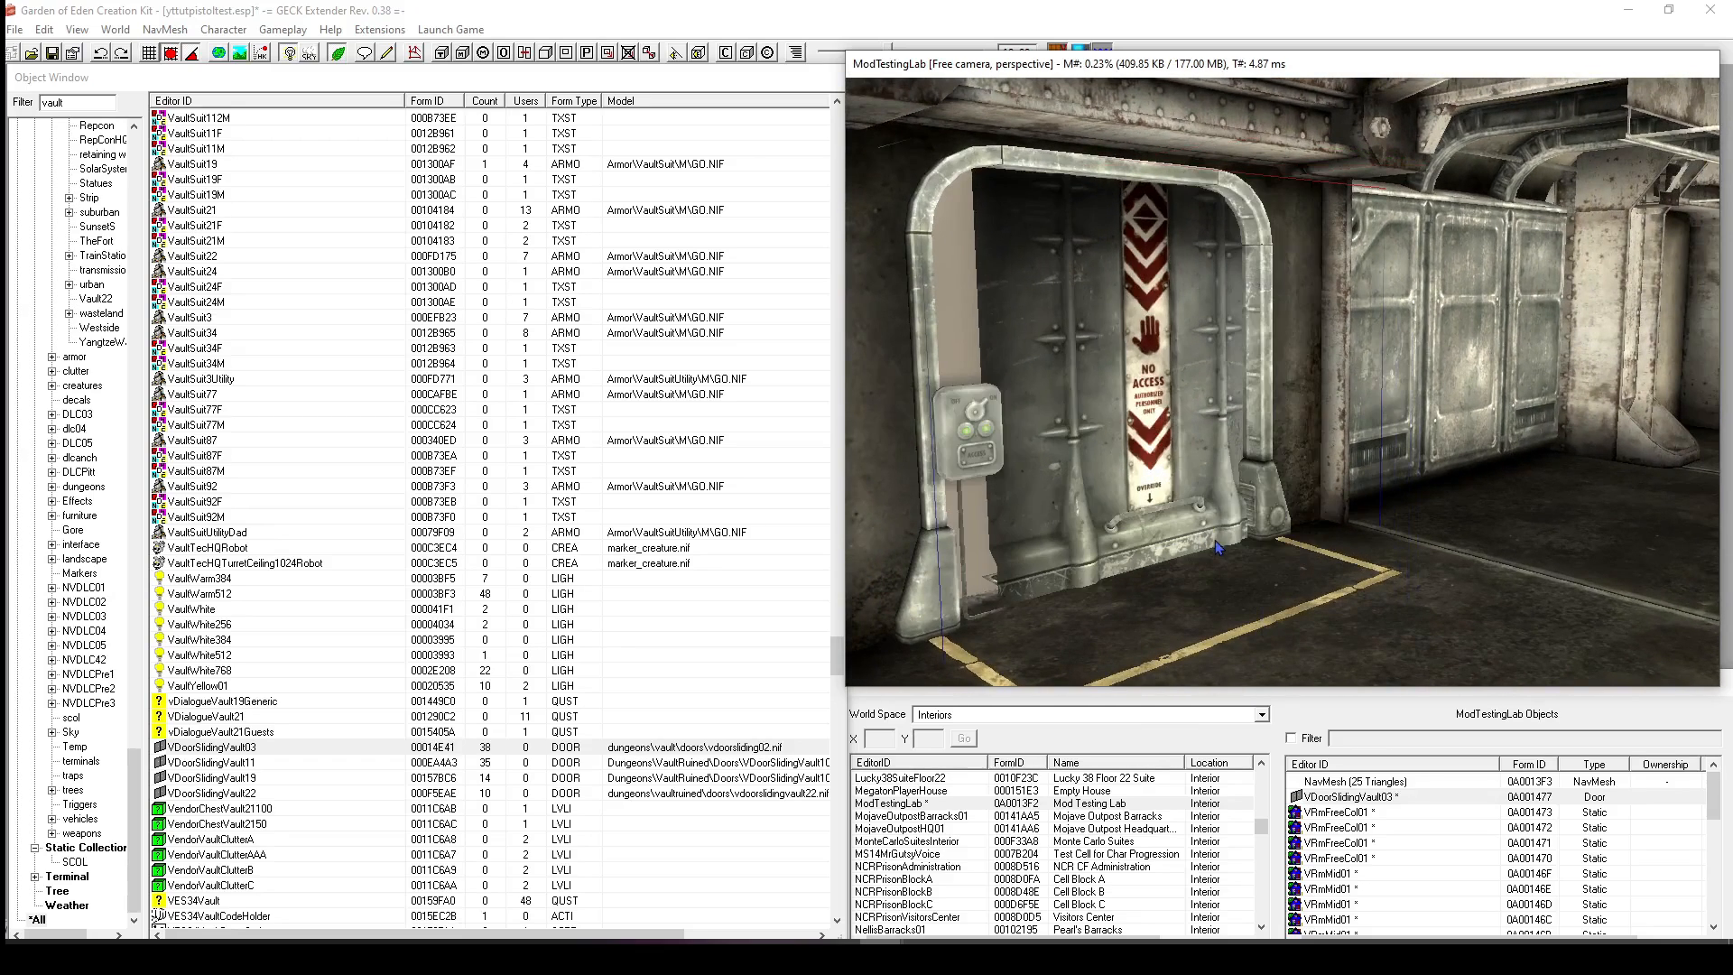
middle_click_drag(1217, 539, 1029, 551, "shift")
scroll(1009, 512, "up", 3)
left_click(995, 565)
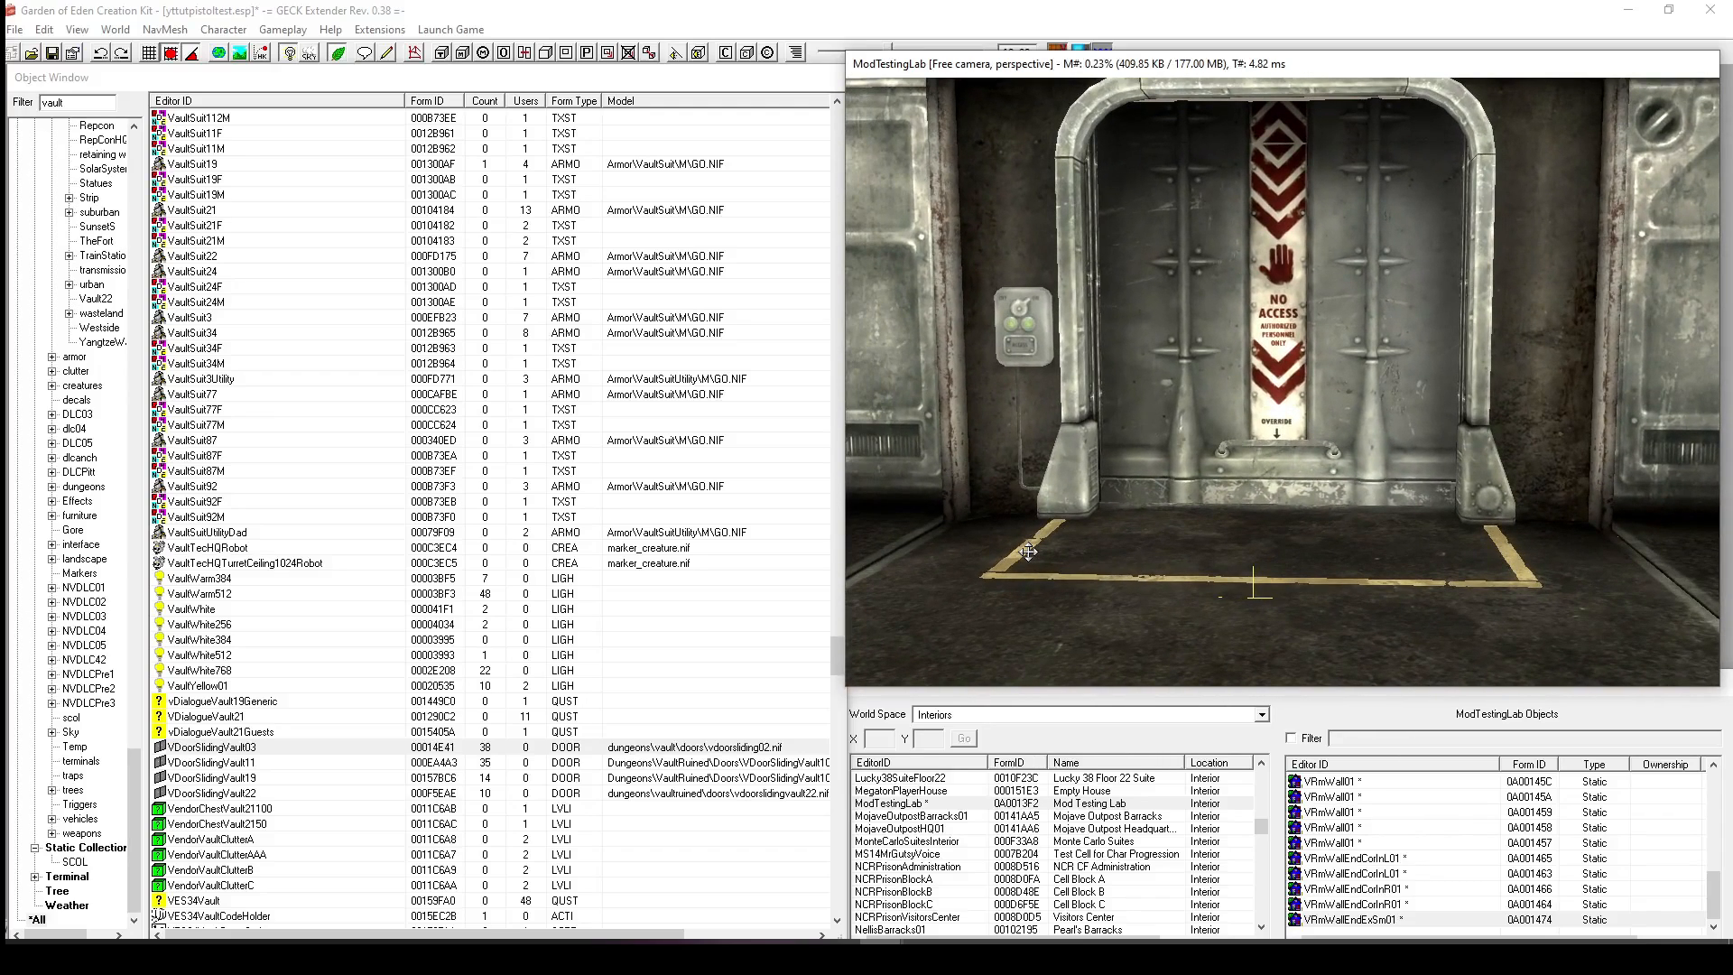
Switch off the render view's bright preview lighting and view the unlit interior of the room.
middle_click_drag(1030, 553, 1198, 503, "shift")
left_click(1186, 521)
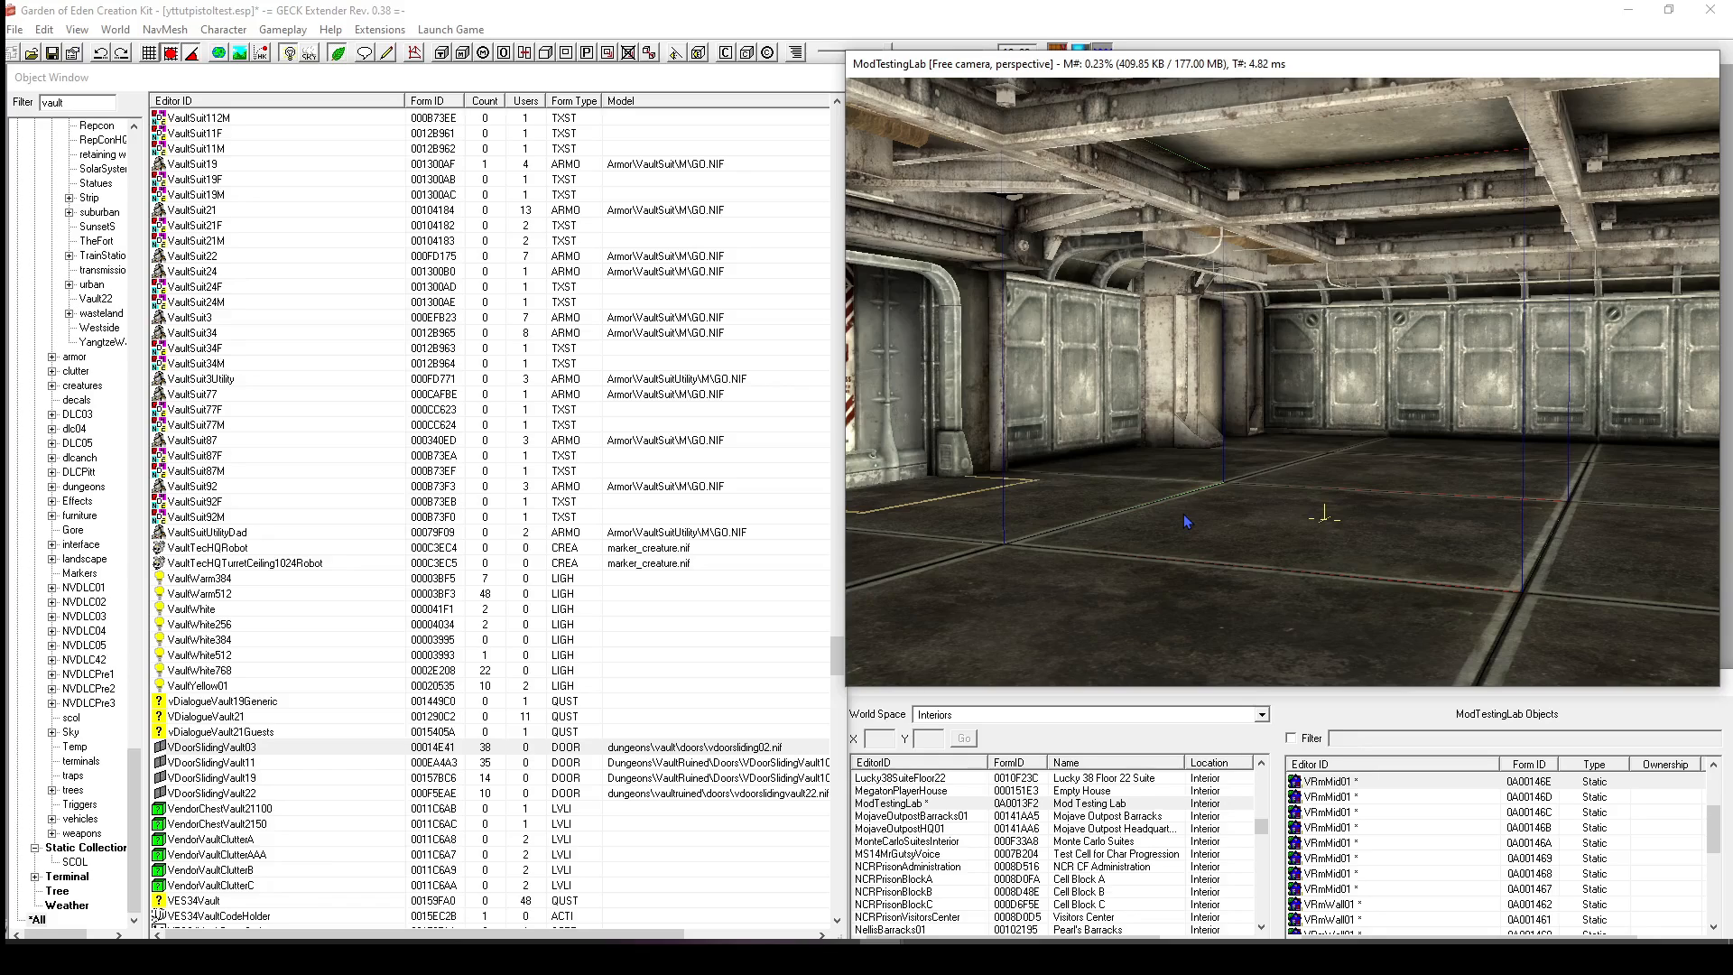
key("a")
middle_click_drag(1206, 481, 1466, 490, "shift")
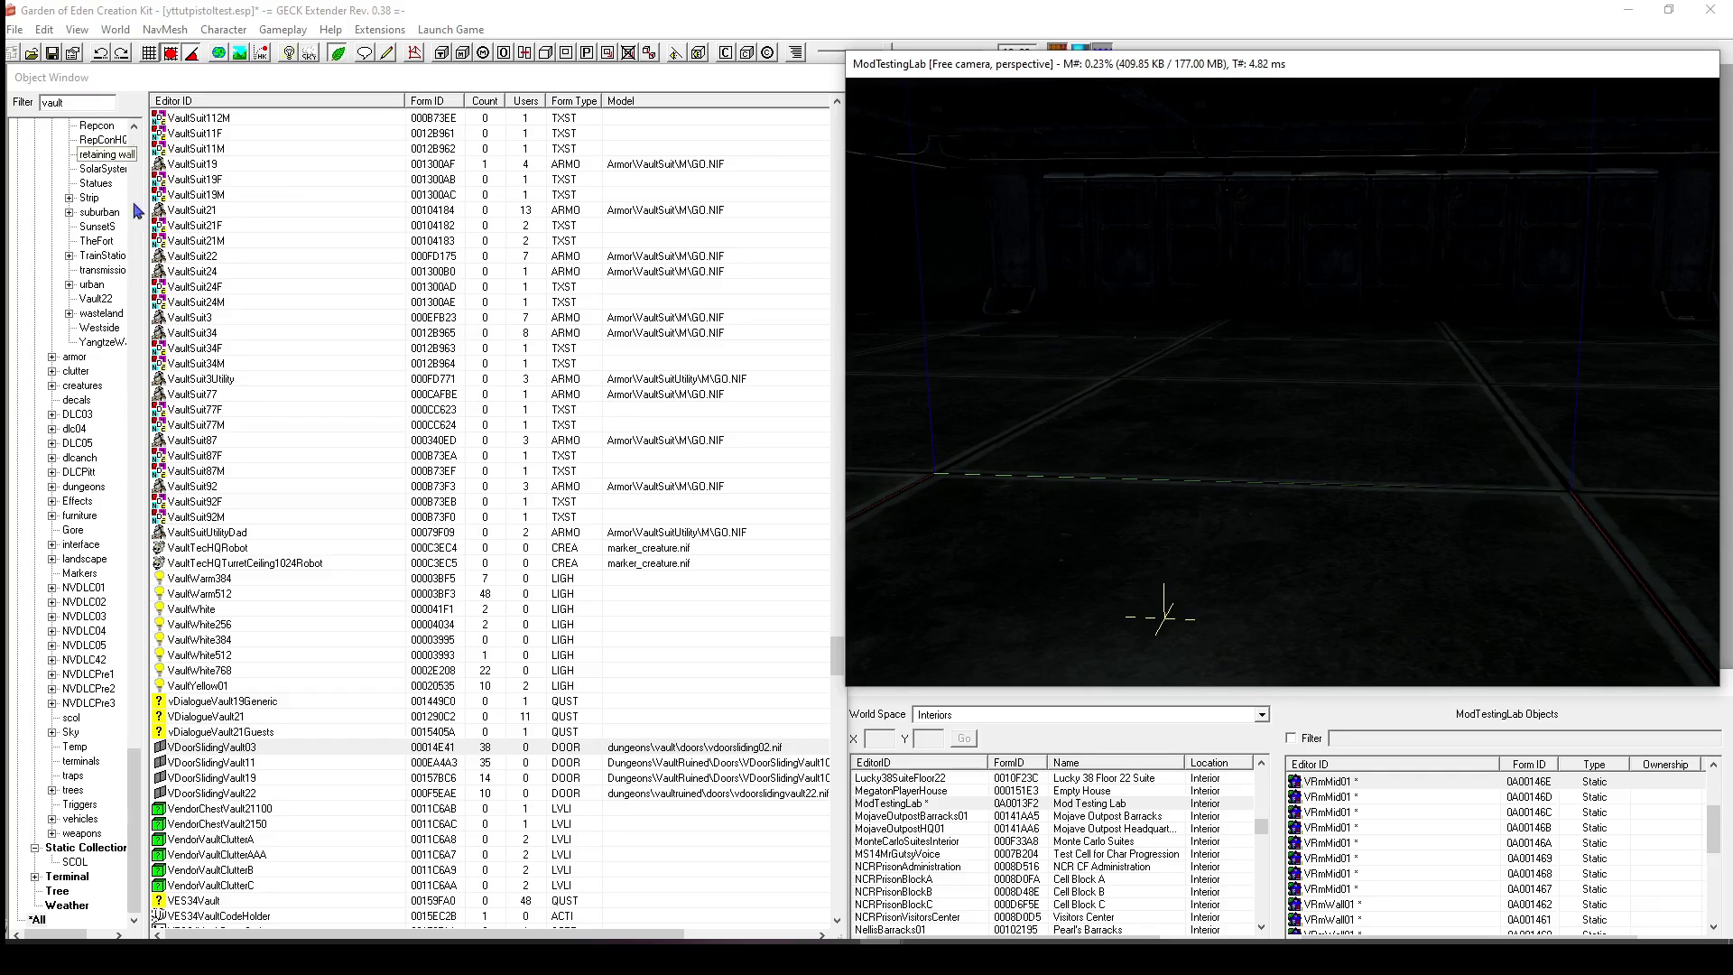
Filter the object list by light and look through the results for a suitable light source.
left_click(92, 114)
double_click(54, 102)
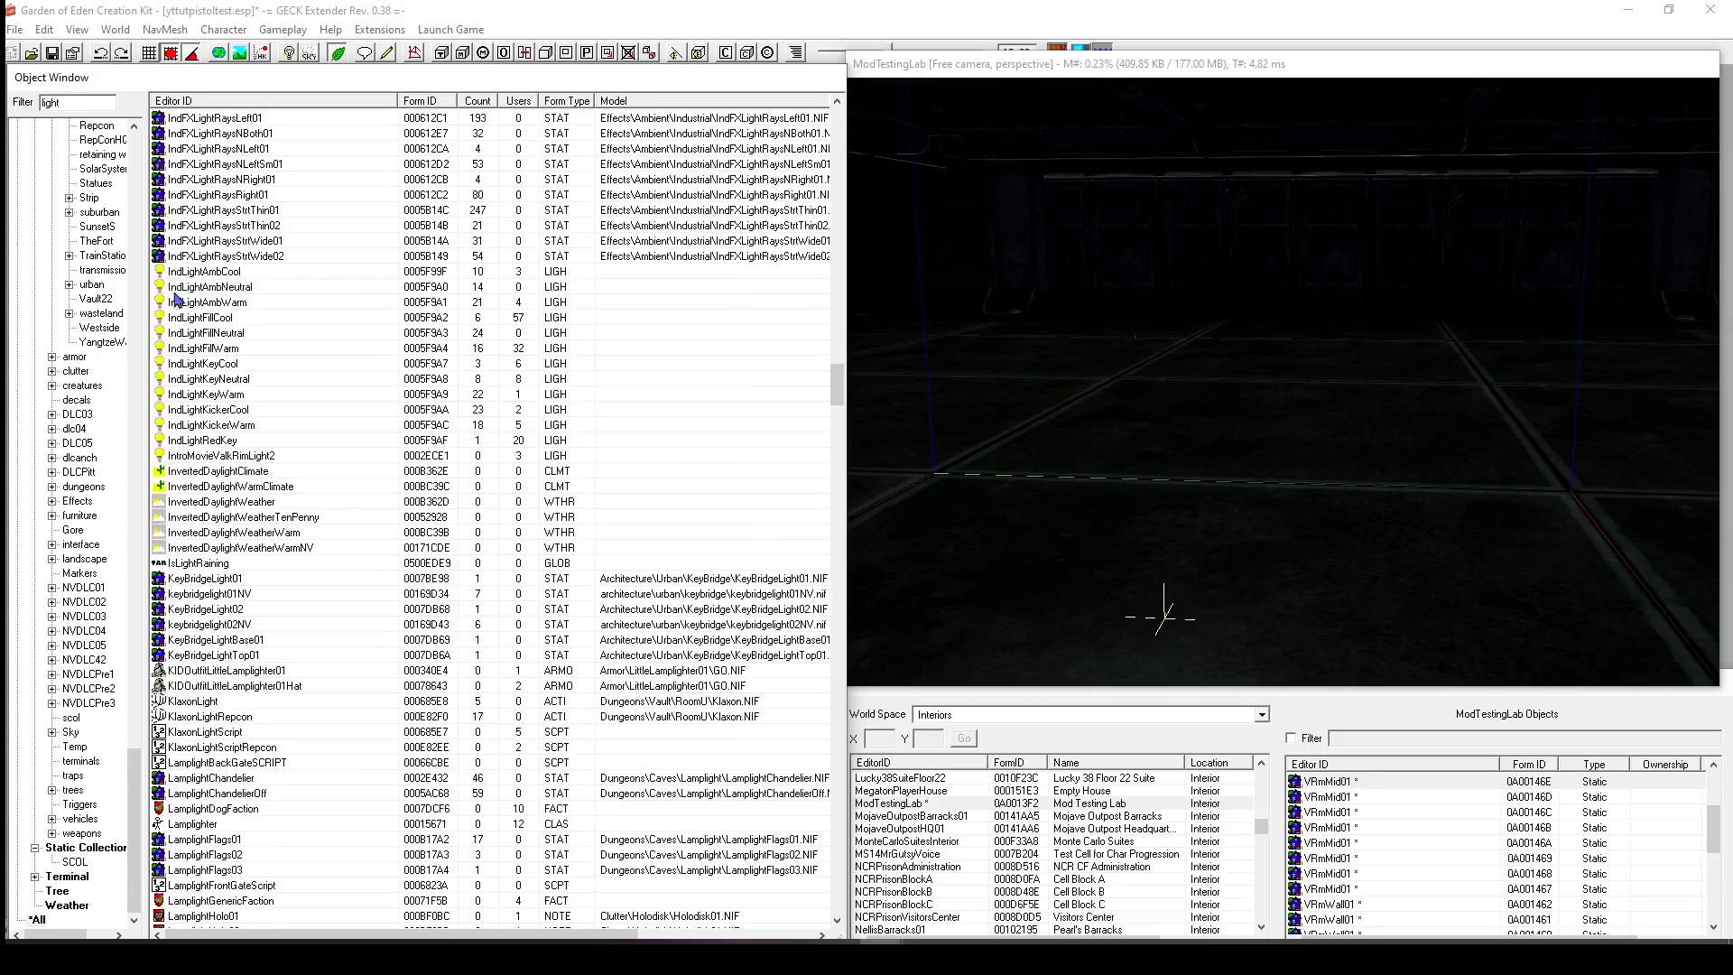
scroll(321, 561, "down", 10)
scroll(298, 668, "down", 20)
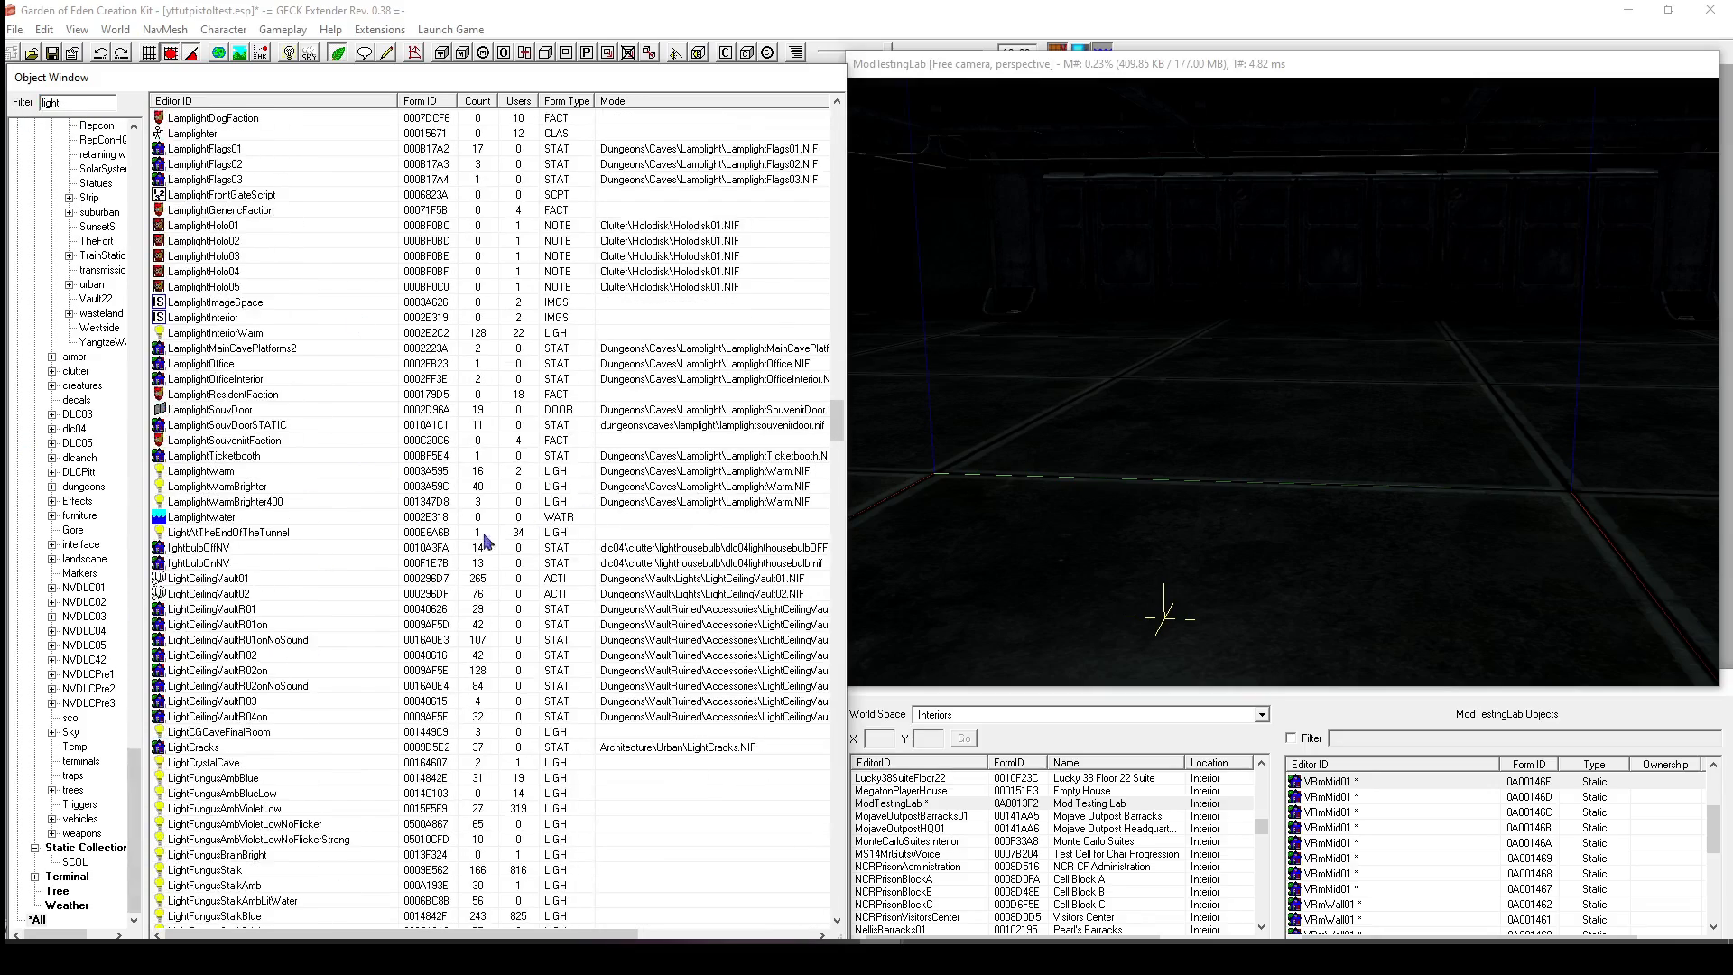
scroll(291, 692, "down", 20)
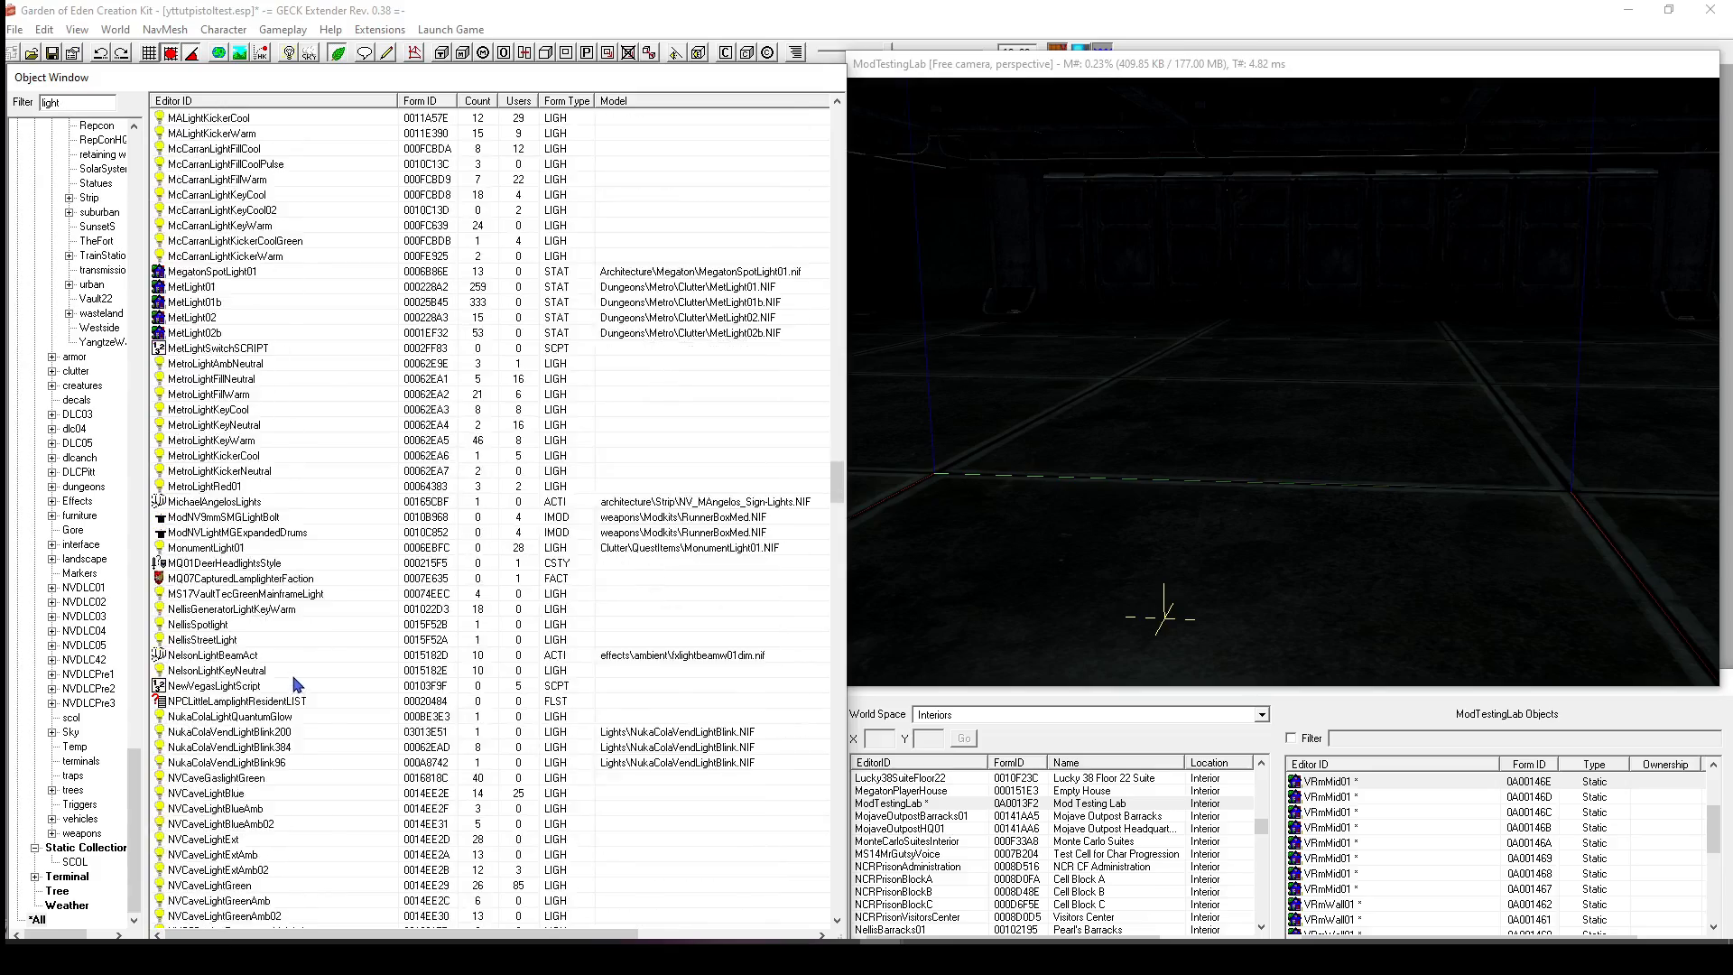
scroll(289, 648, "down", 20)
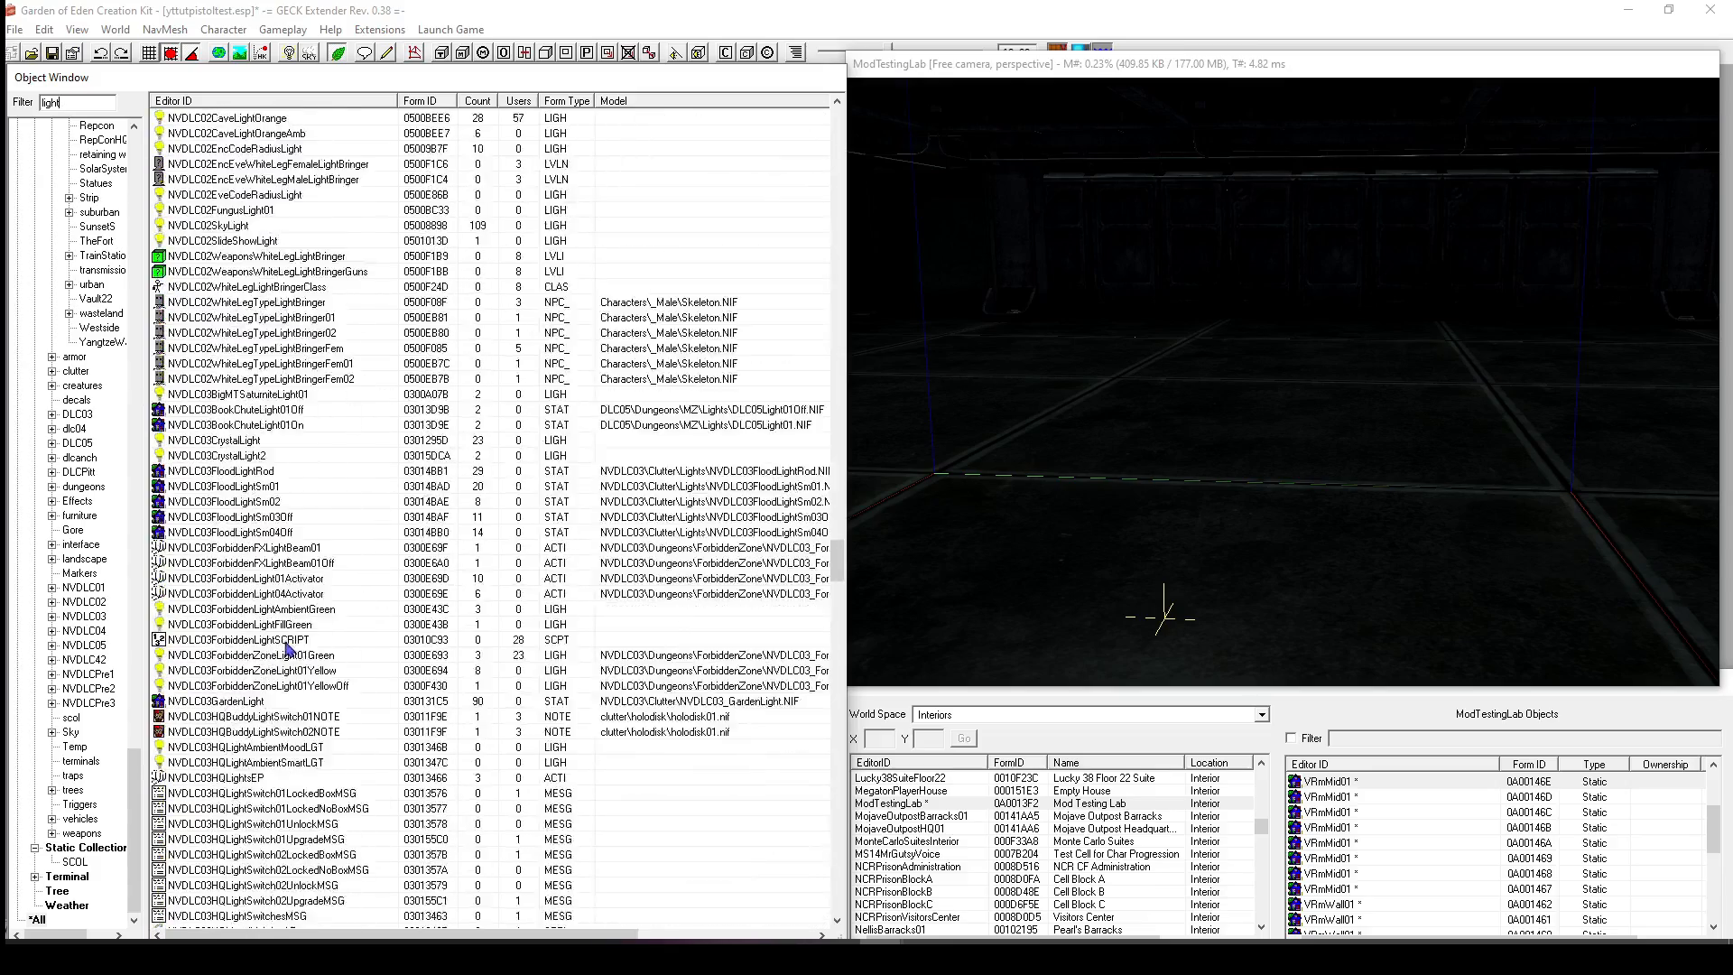
scroll(287, 655, "down", 20)
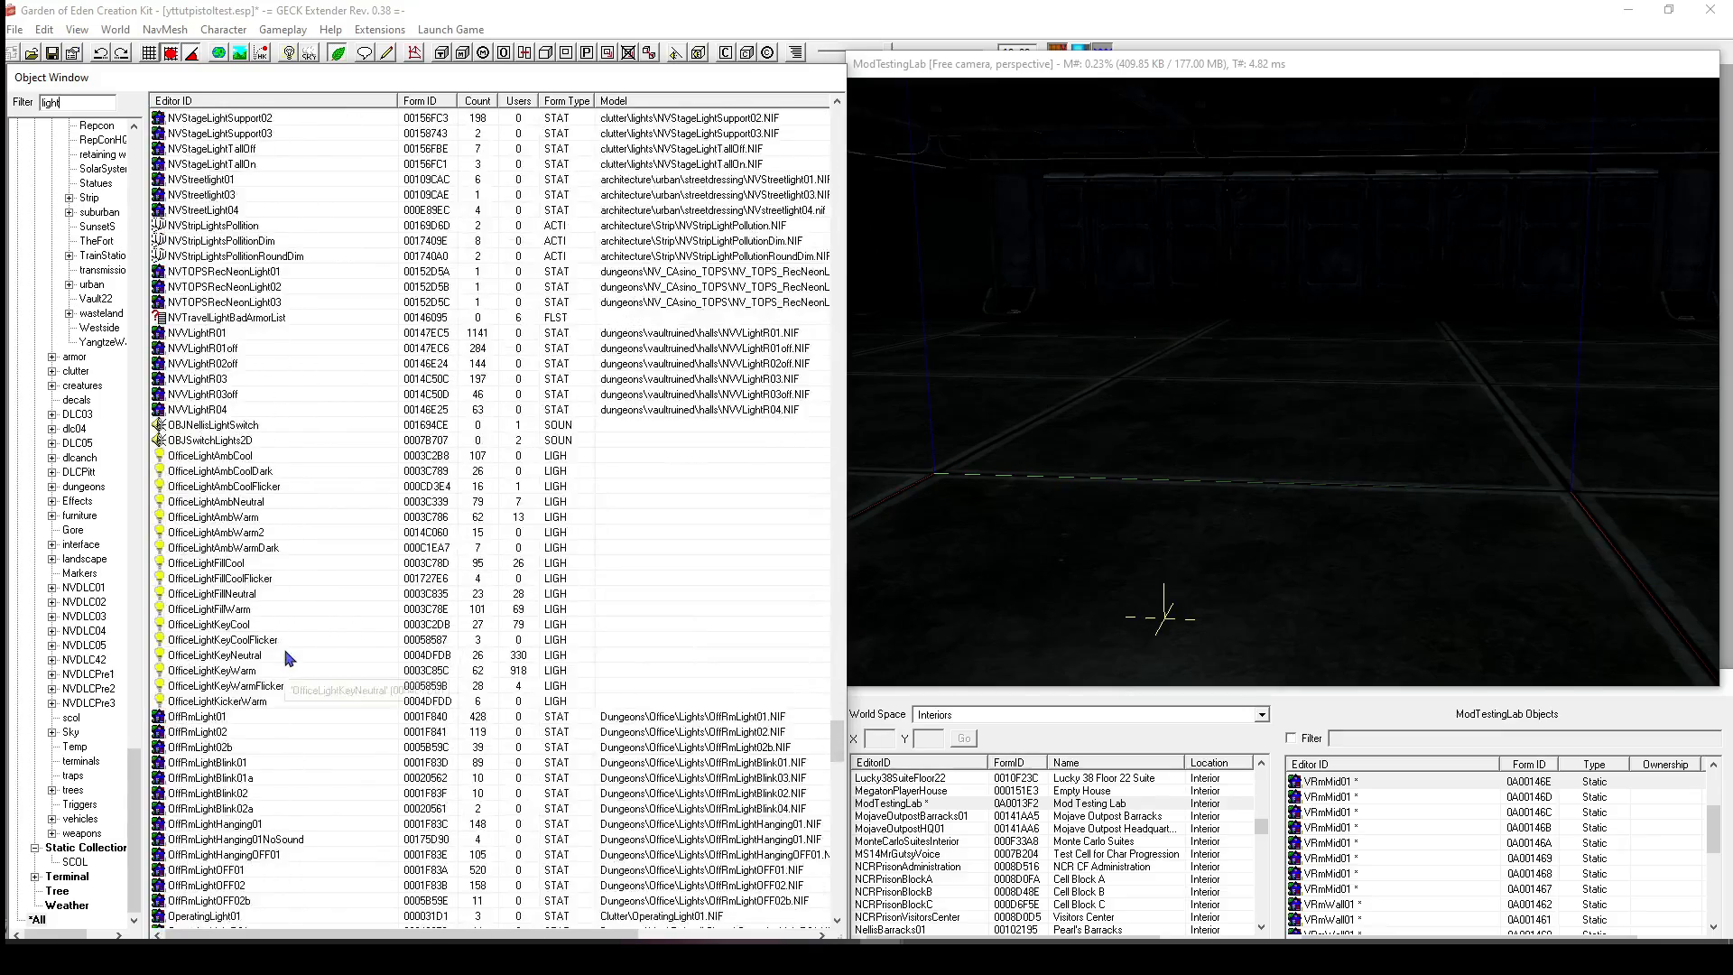
scroll(288, 657, "down", 13)
scroll(289, 657, "down", 15)
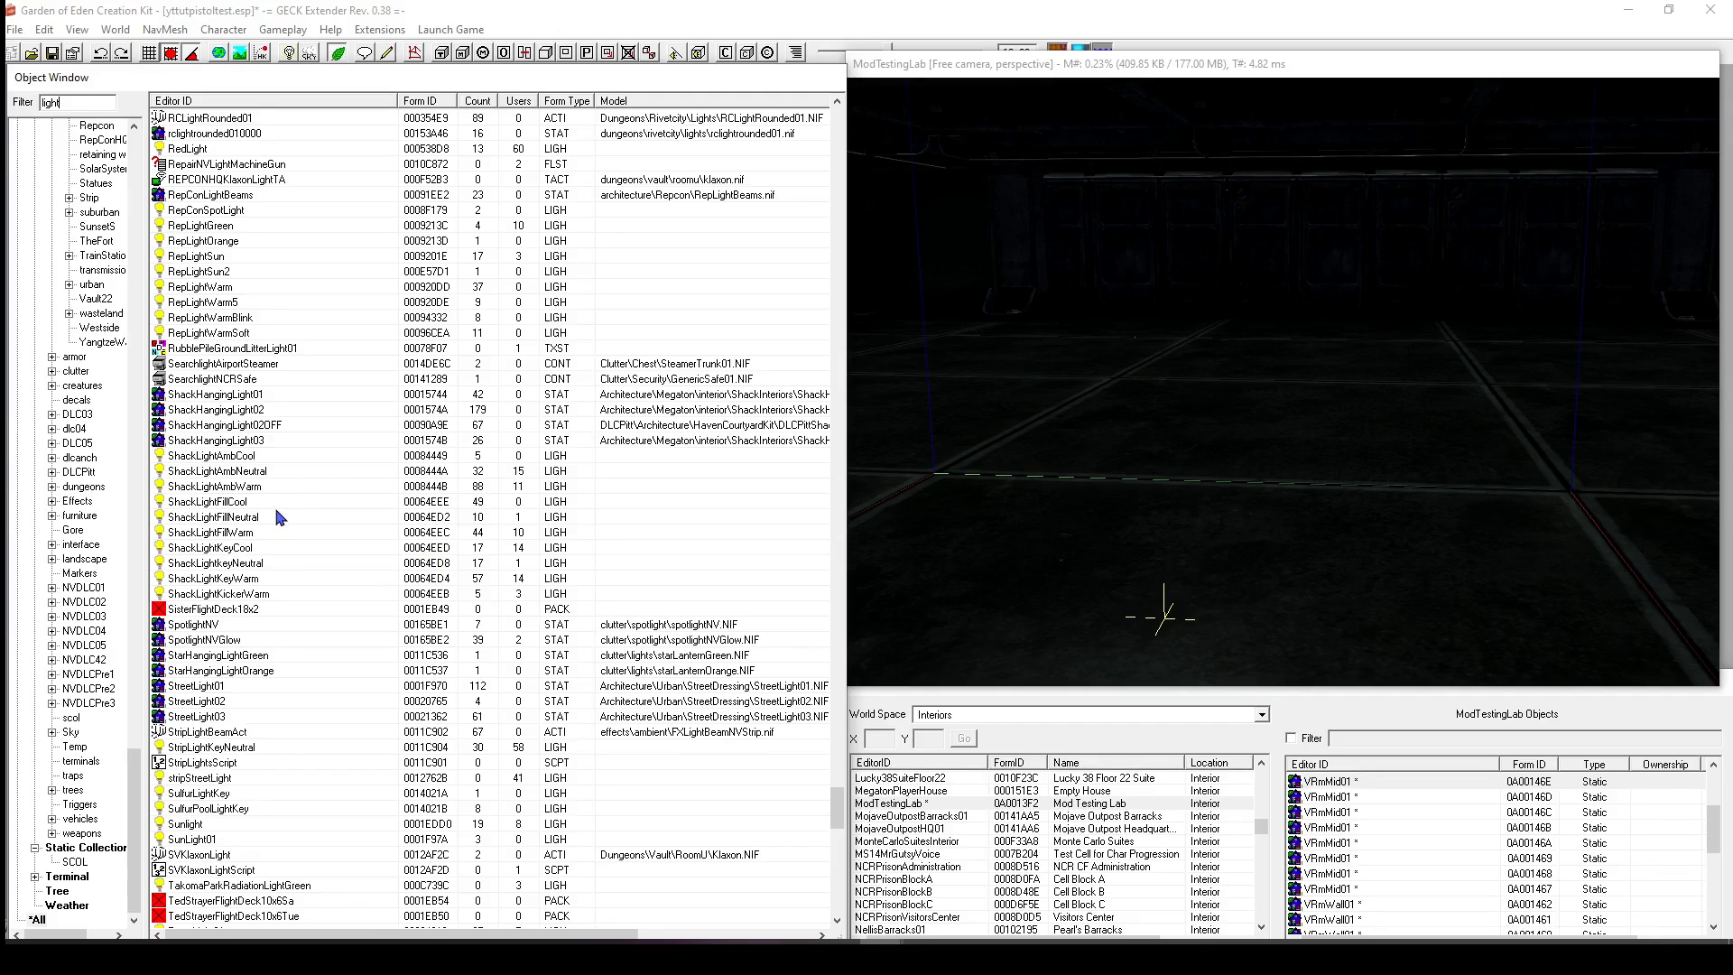
Place a ShackLightFillCool light from the filtered results in the vault room.
left_click(278, 503)
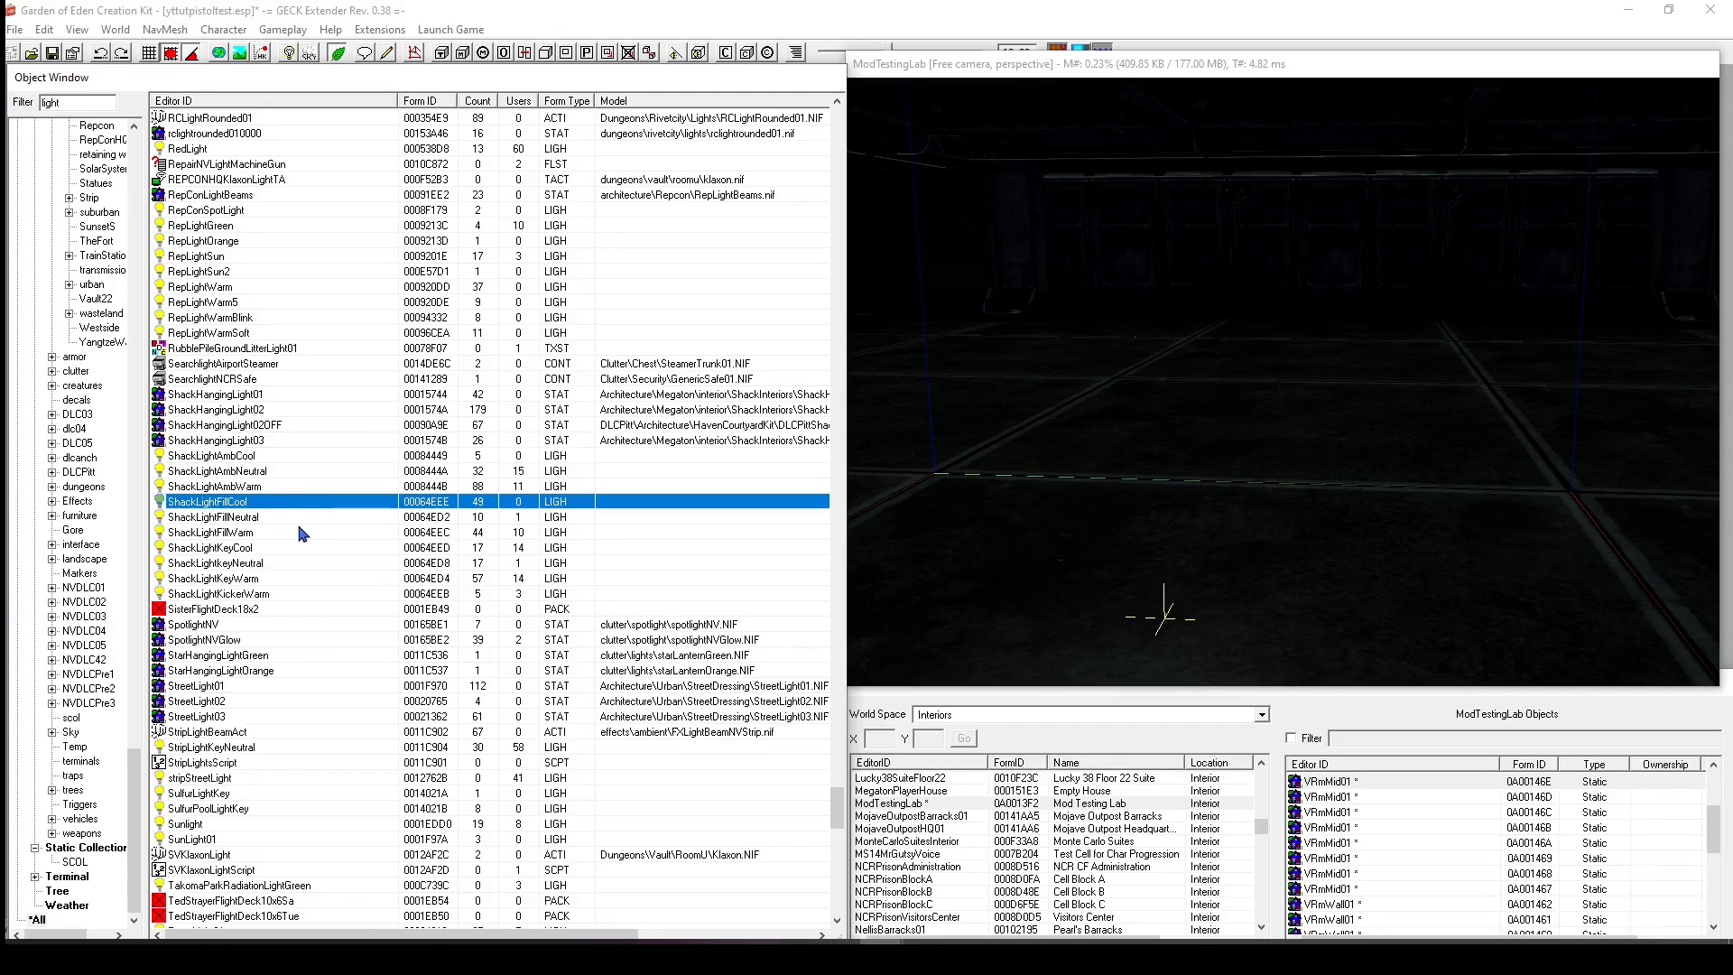
left_click_drag(379, 506, 481, 516)
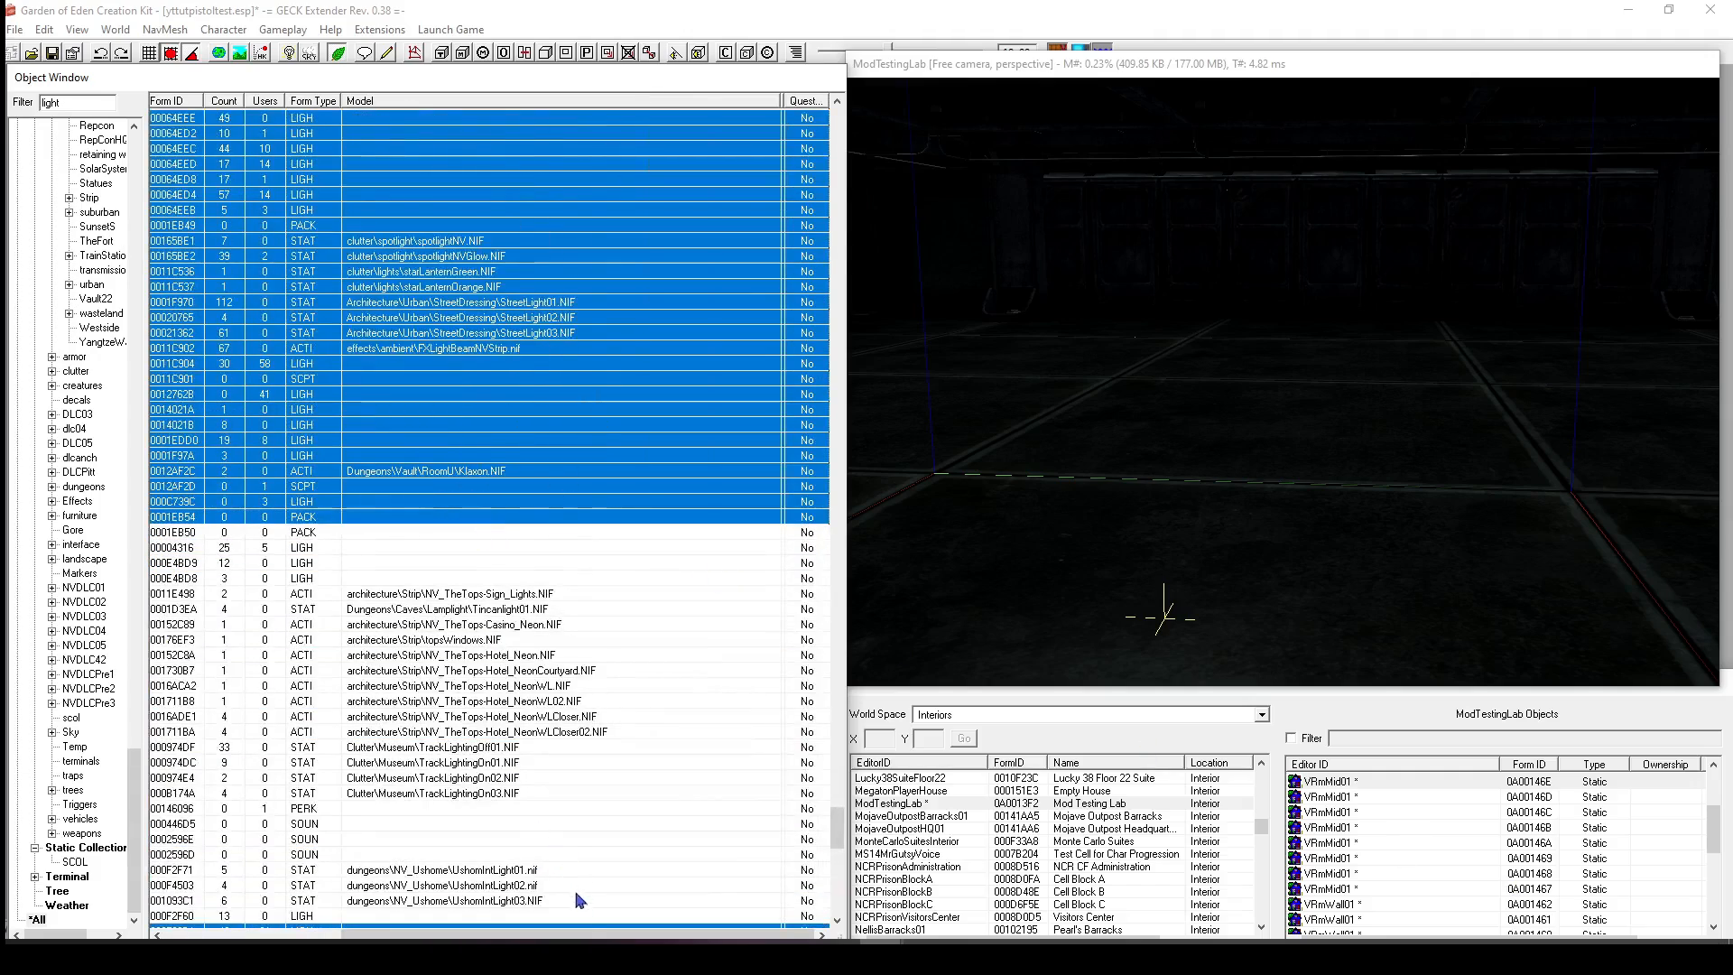
left_click_drag(566, 936, 366, 933)
scroll(387, 763, "up", 5)
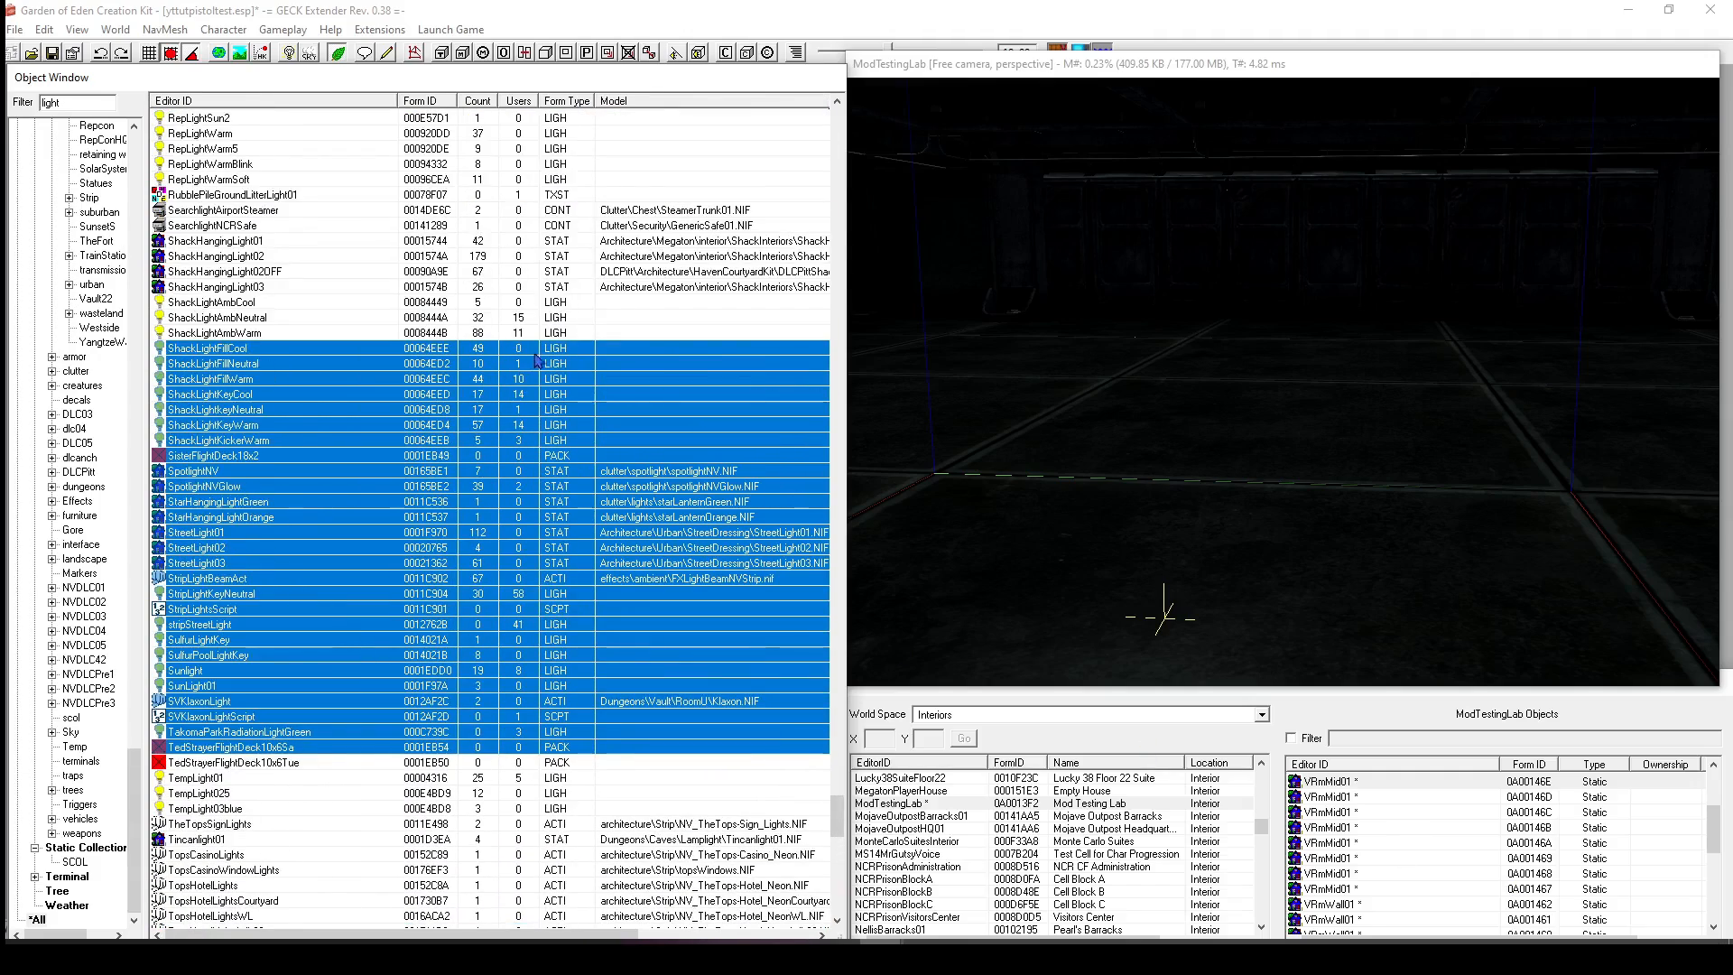
left_click_drag(538, 359, 1163, 349)
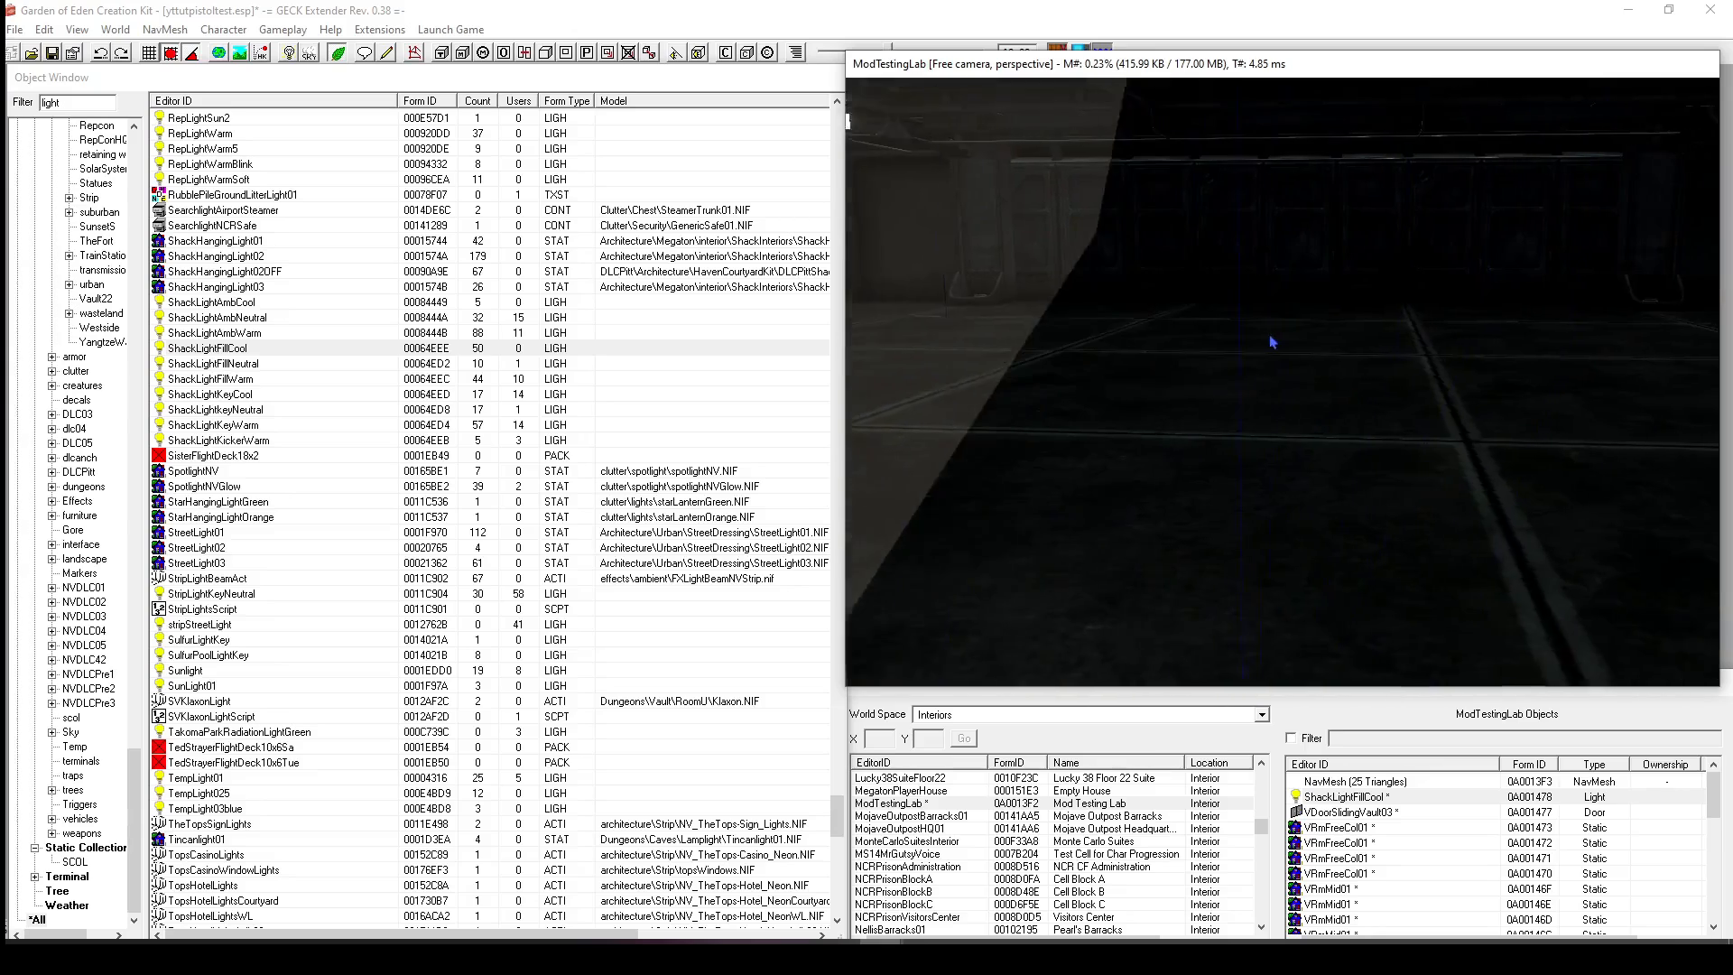
Move the ShackLightFillCool light over the open floor to about X 1040, Y -6320, Z 8128.
middle_click_drag(1273, 343, 910, 325)
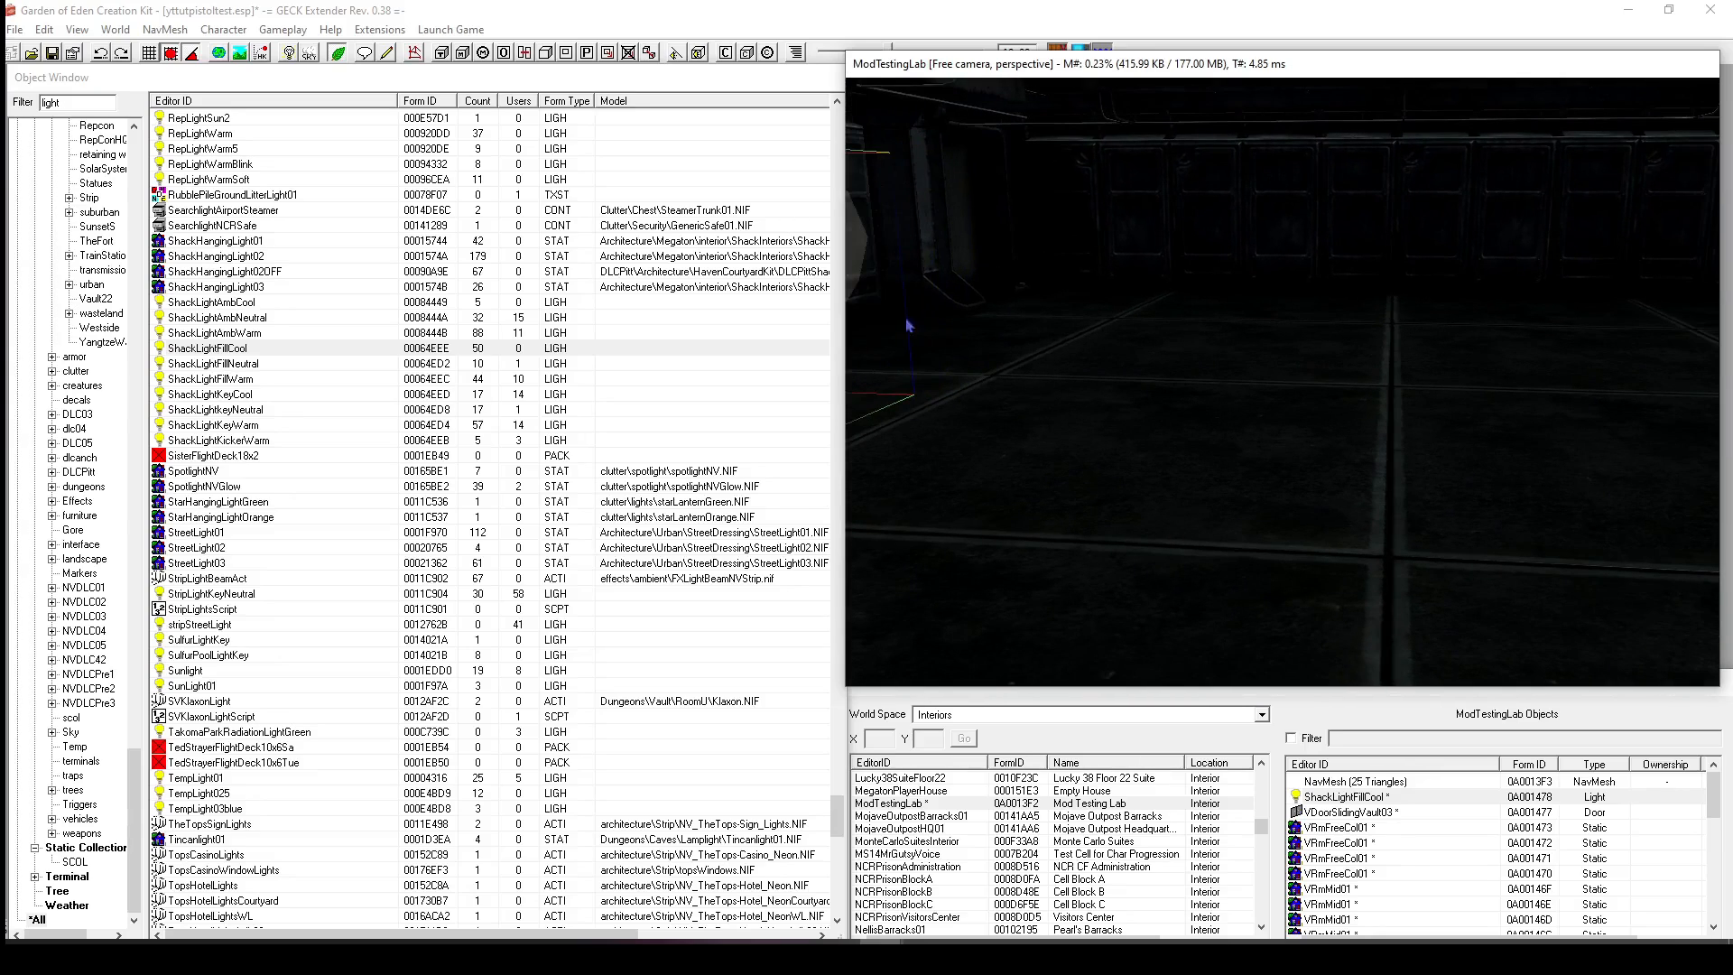
left_click_drag(862, 285, 1658, 322)
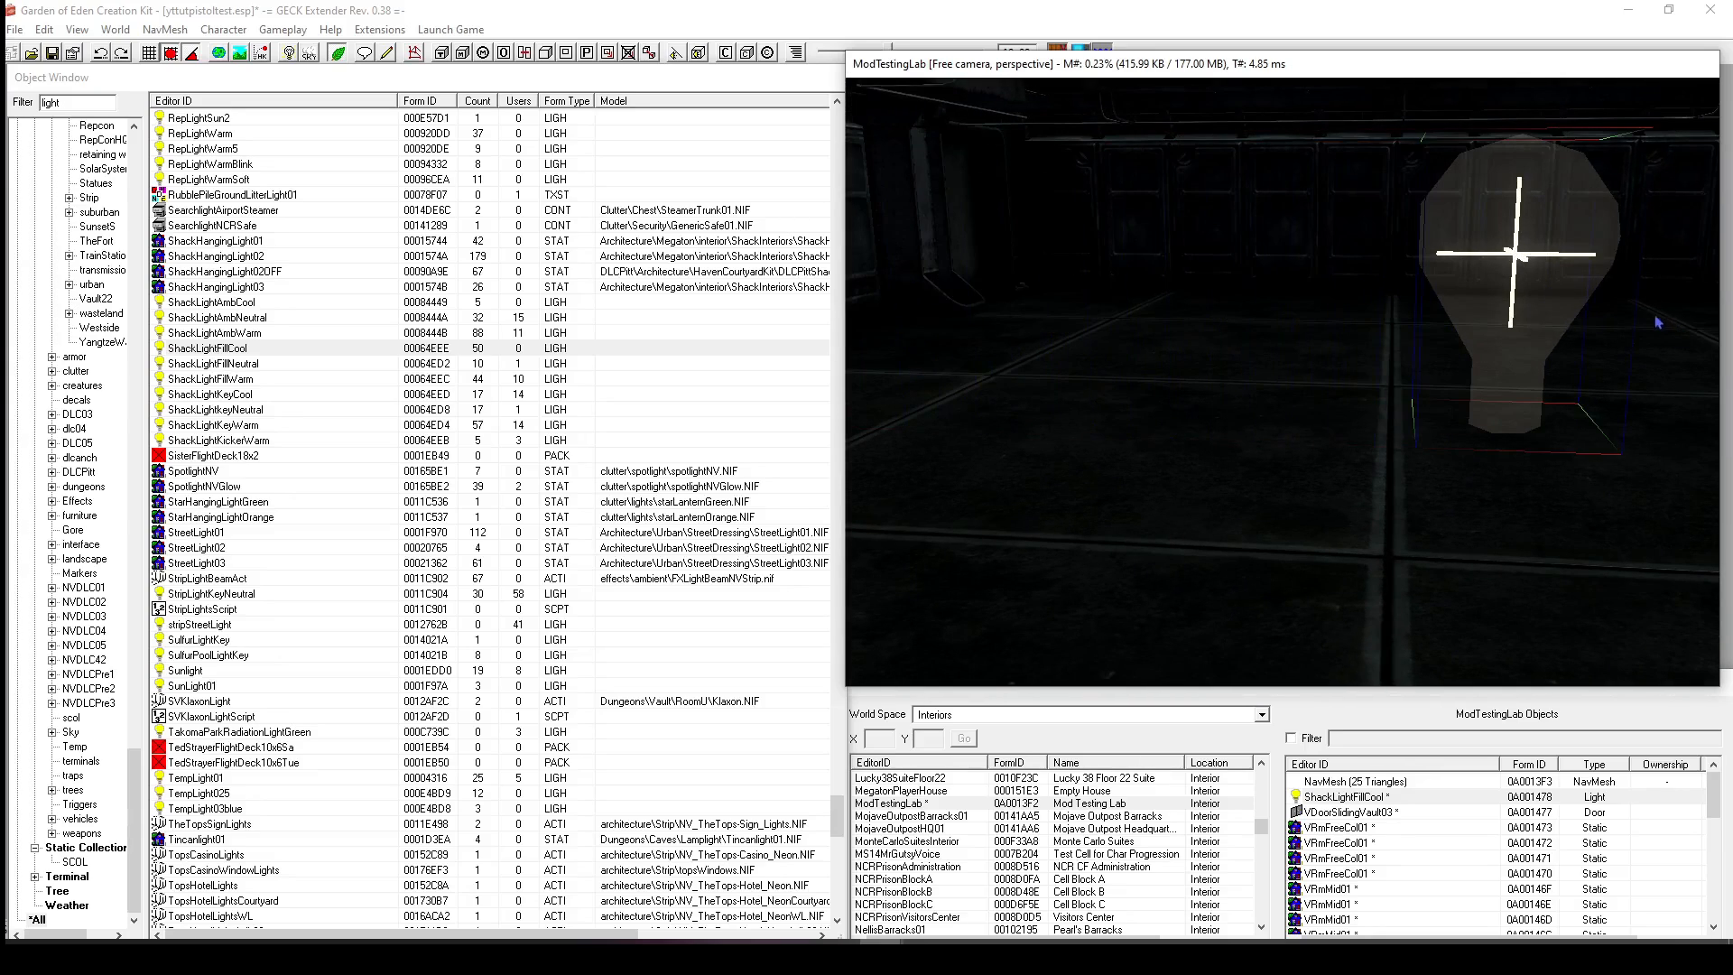
left_click_drag(1554, 341, 1656, 252)
middle_click_drag(1656, 252, 1589, 337, "shift")
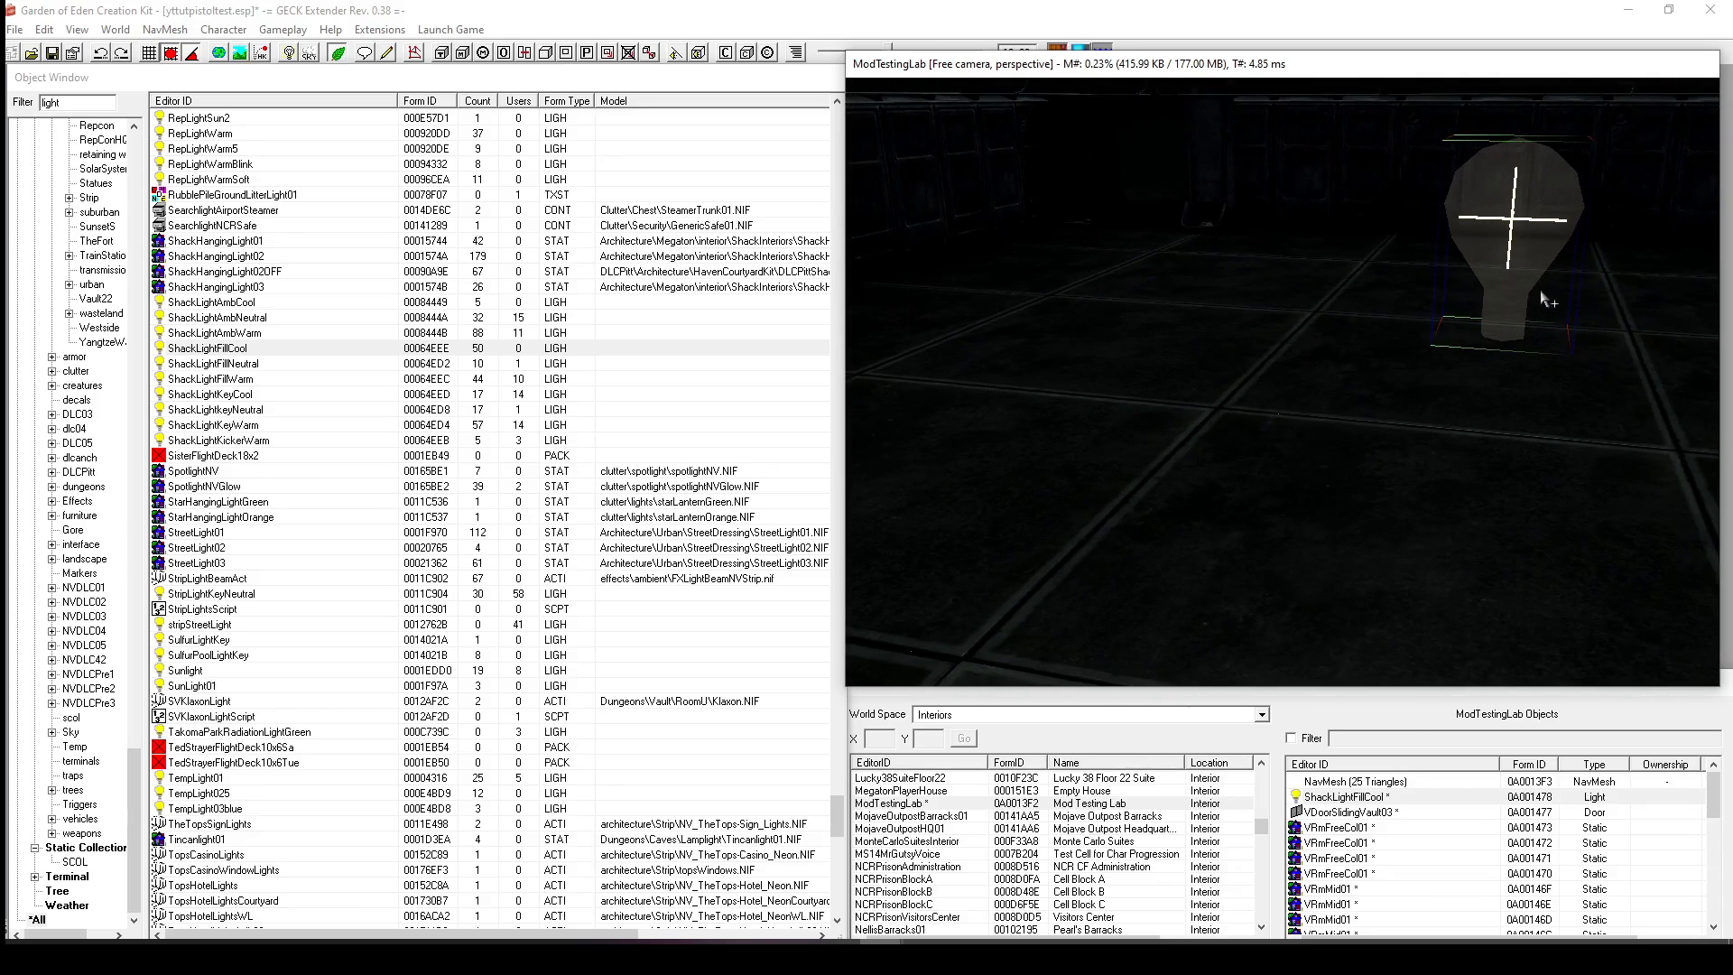
Edit the placed light's base object and change its ID to VILight01.
double_click(1534, 246)
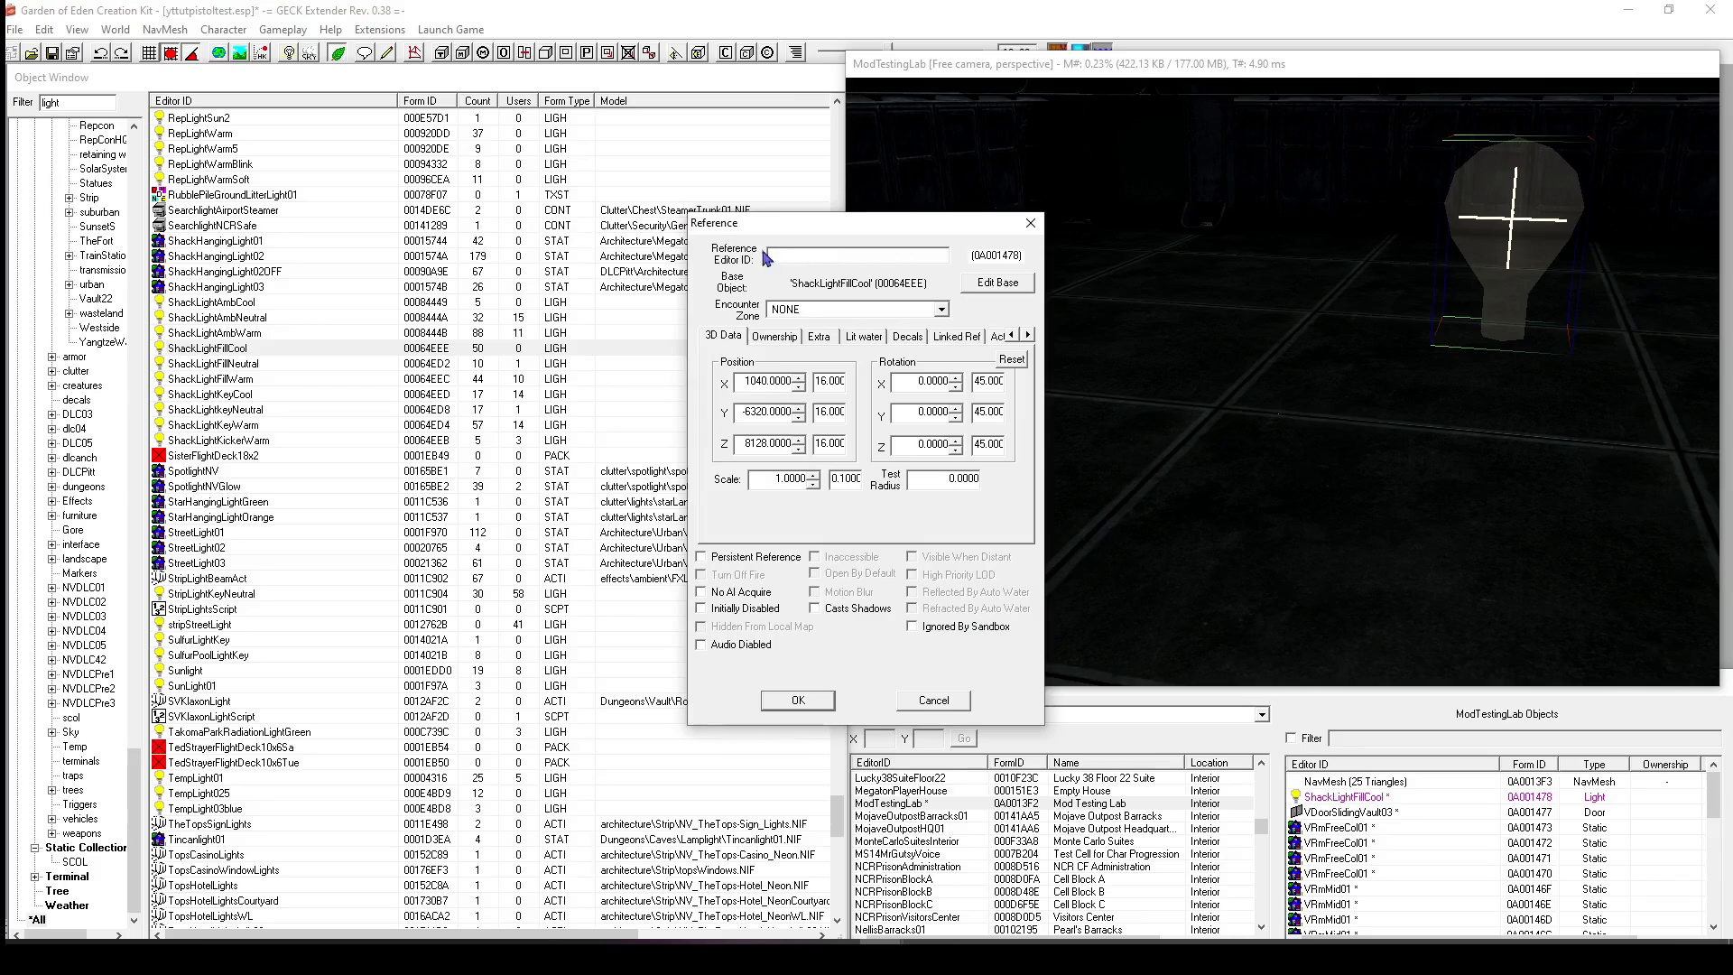
left_click_drag(766, 226, 659, 144)
left_click(887, 192)
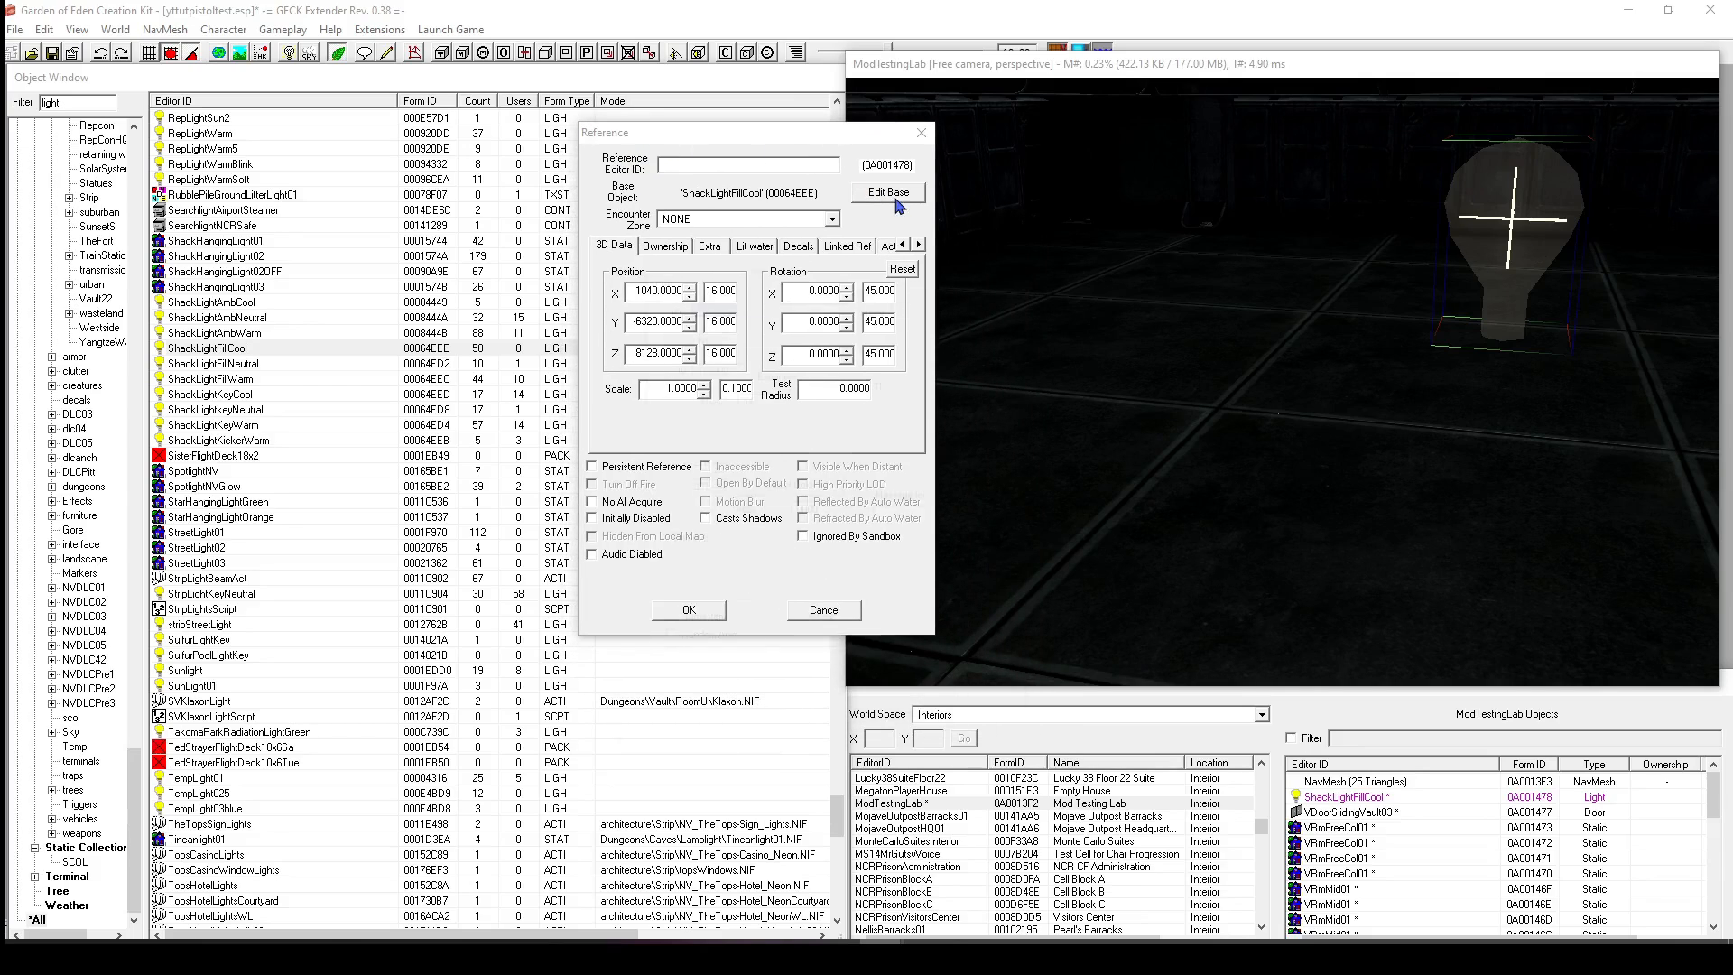
left_click_drag(834, 278, 1019, 247)
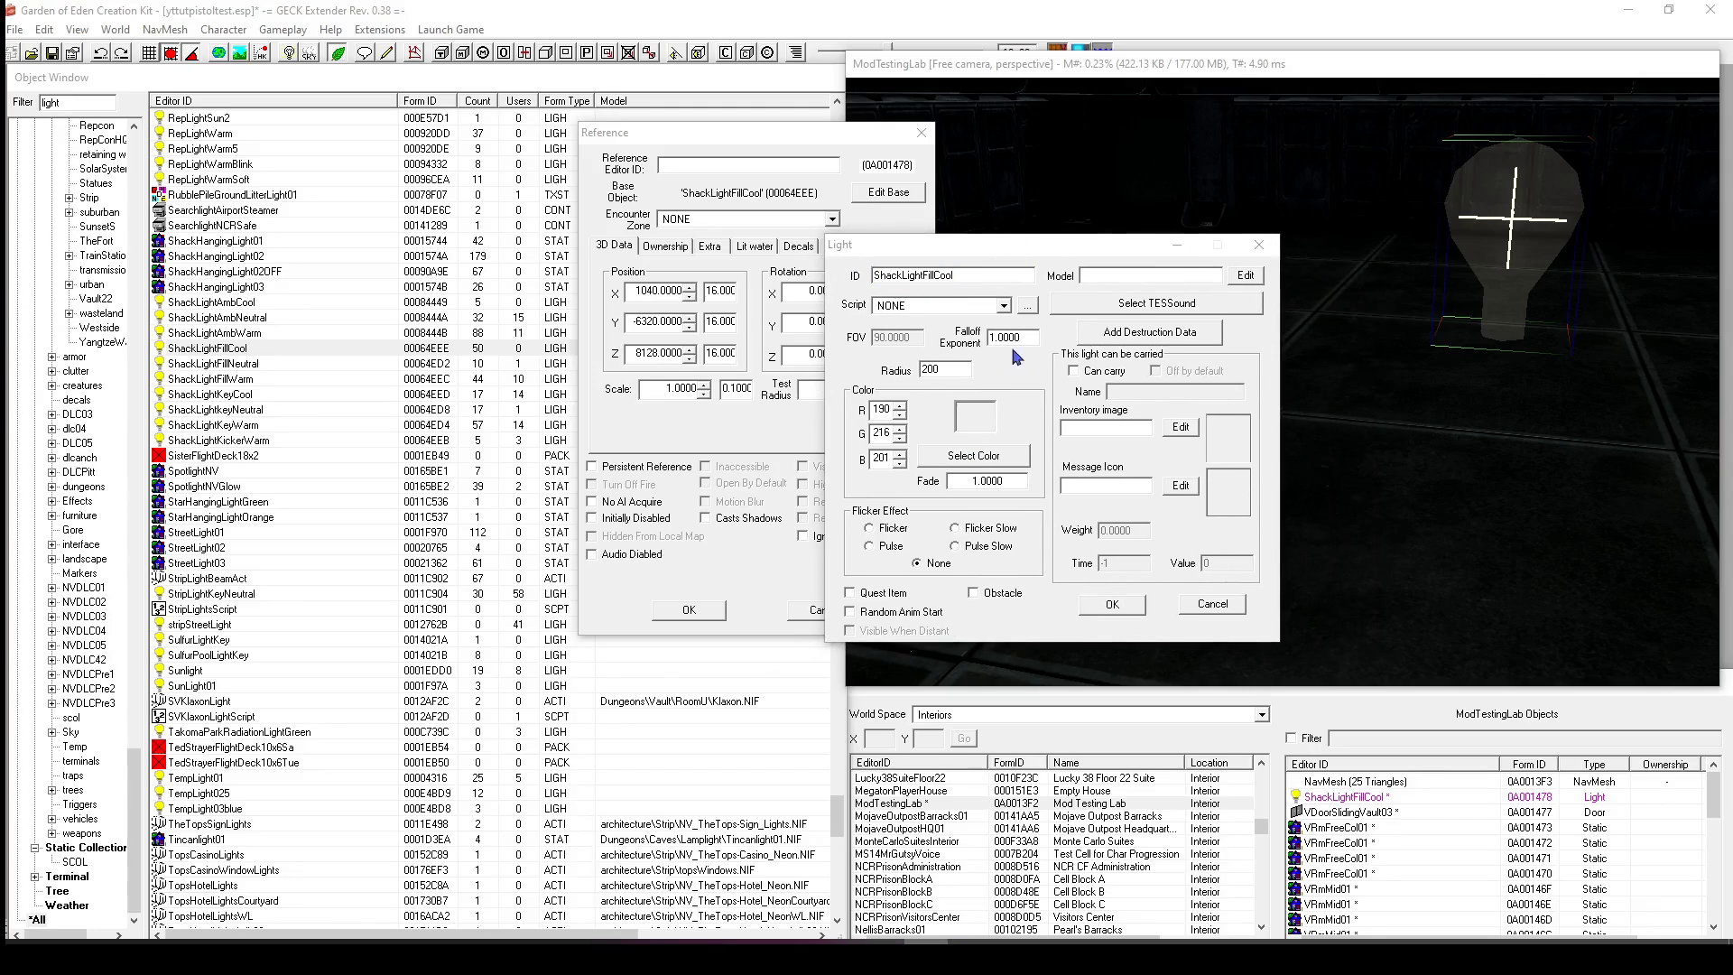
left_click(1024, 252)
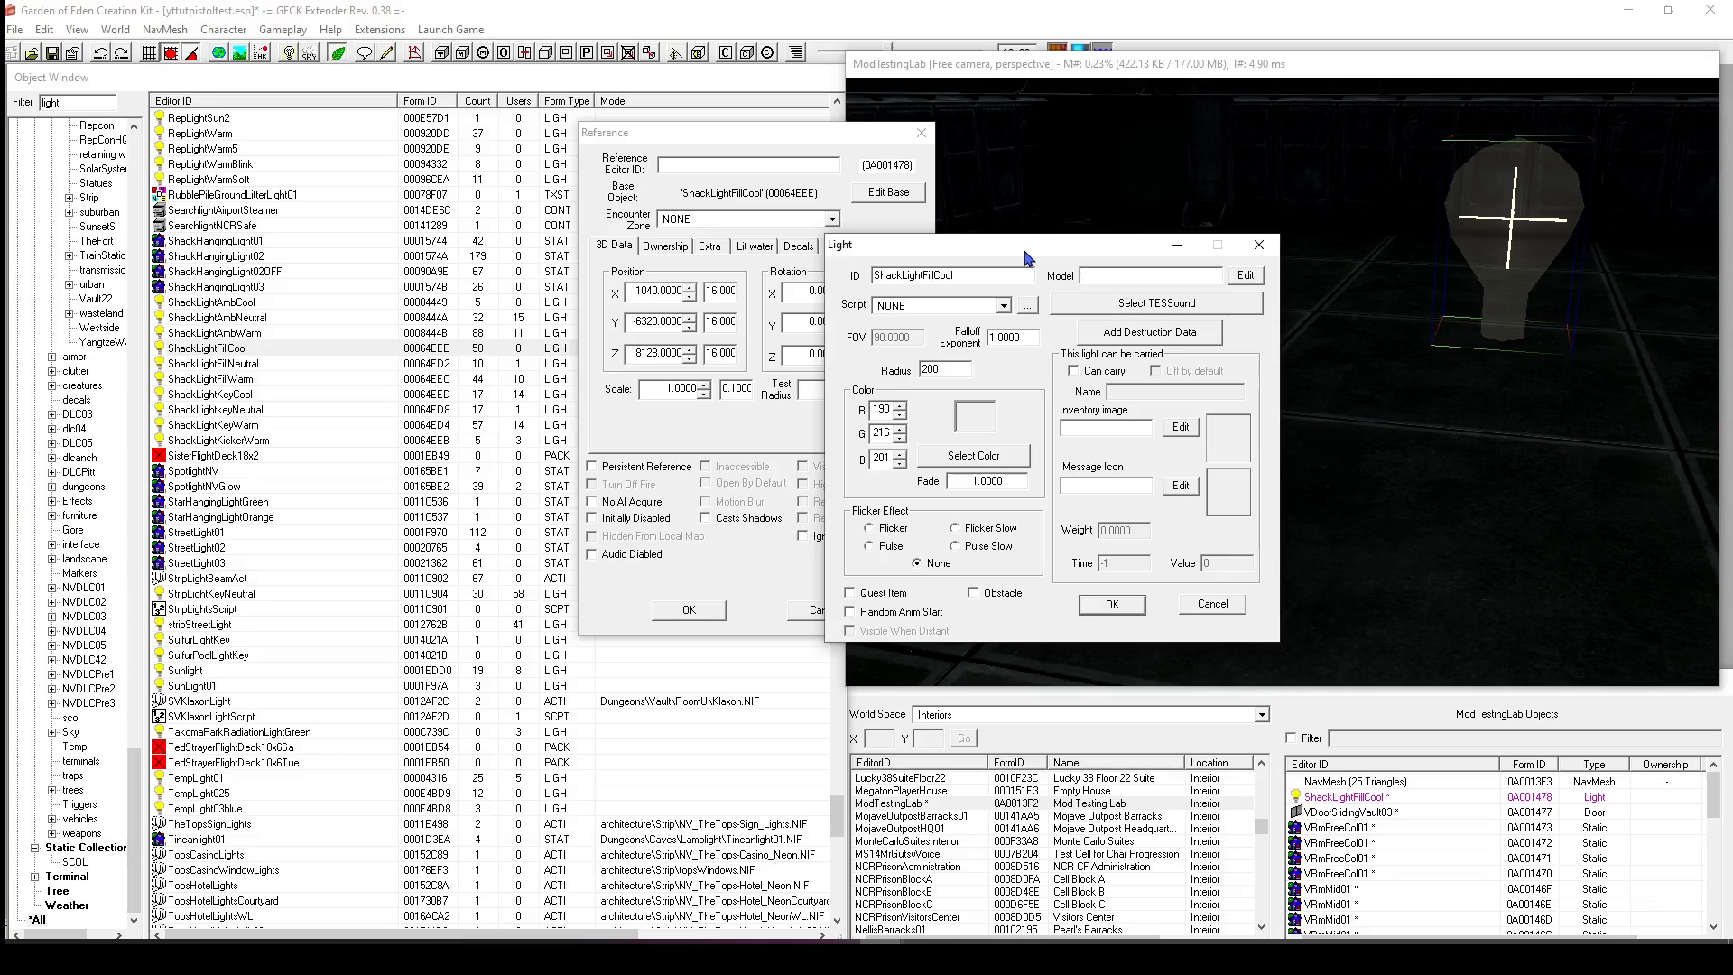
left_click_drag(1024, 257, 875, 354)
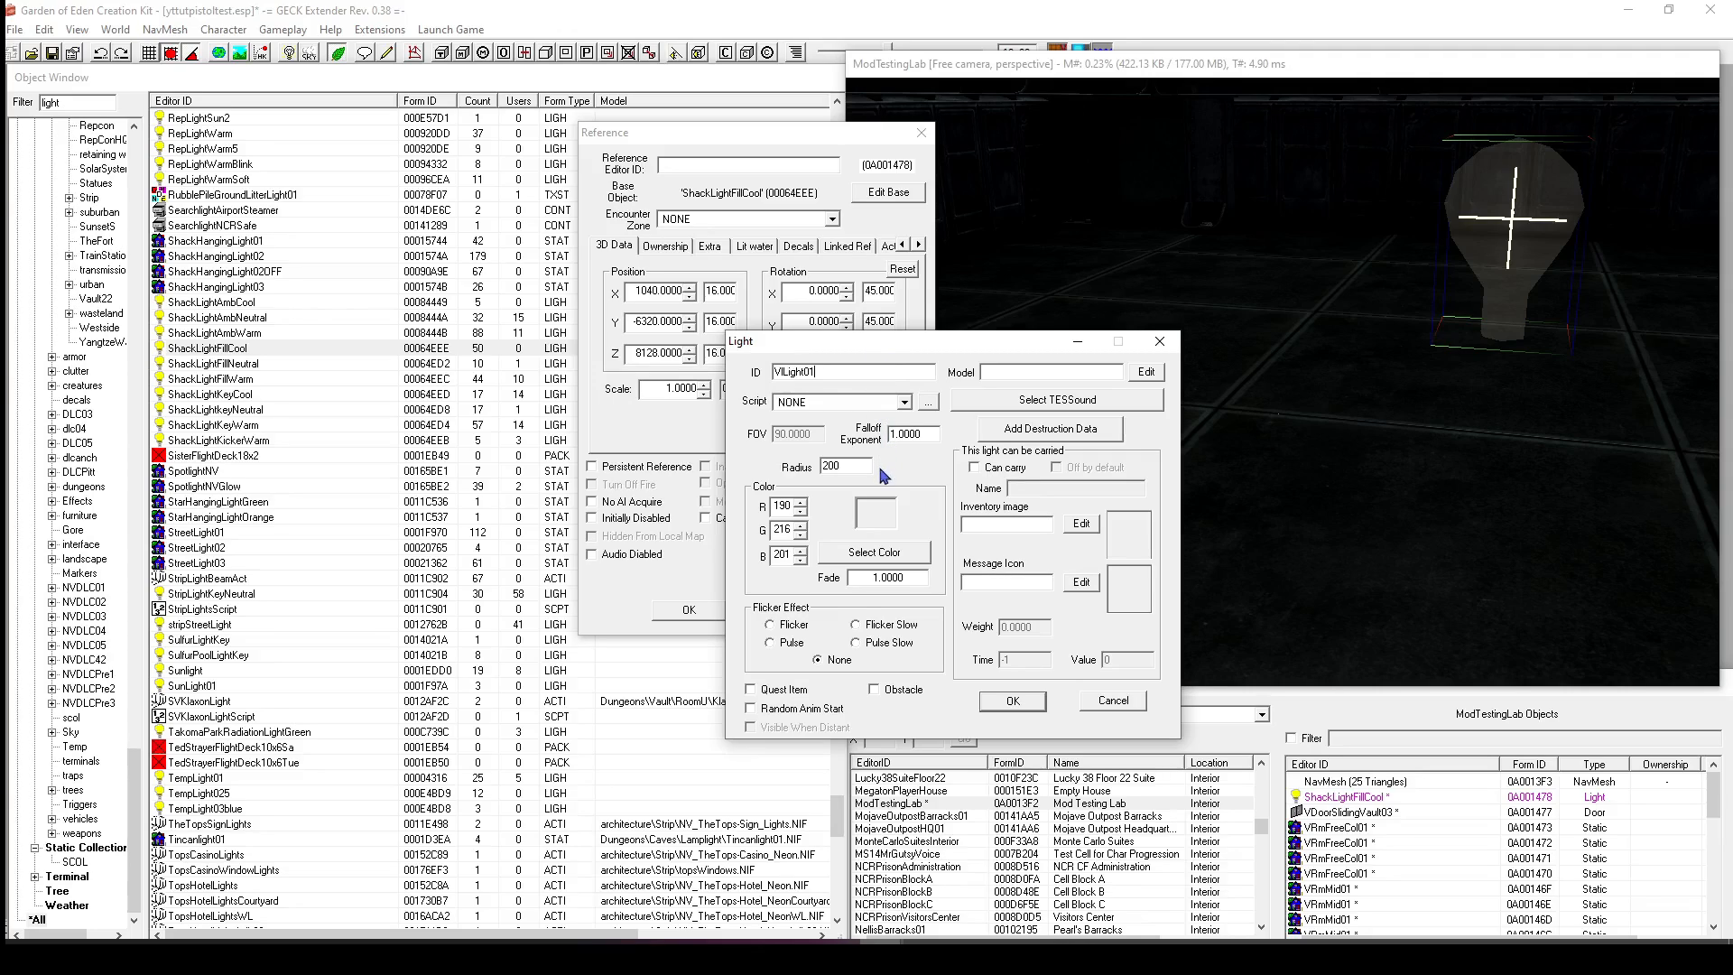
Set the light's radius to 2000 and save it as a new base form for the placed reference.
left_click_drag(847, 465, 793, 461)
type("2")
left_click(1008, 702)
left_click(883, 552)
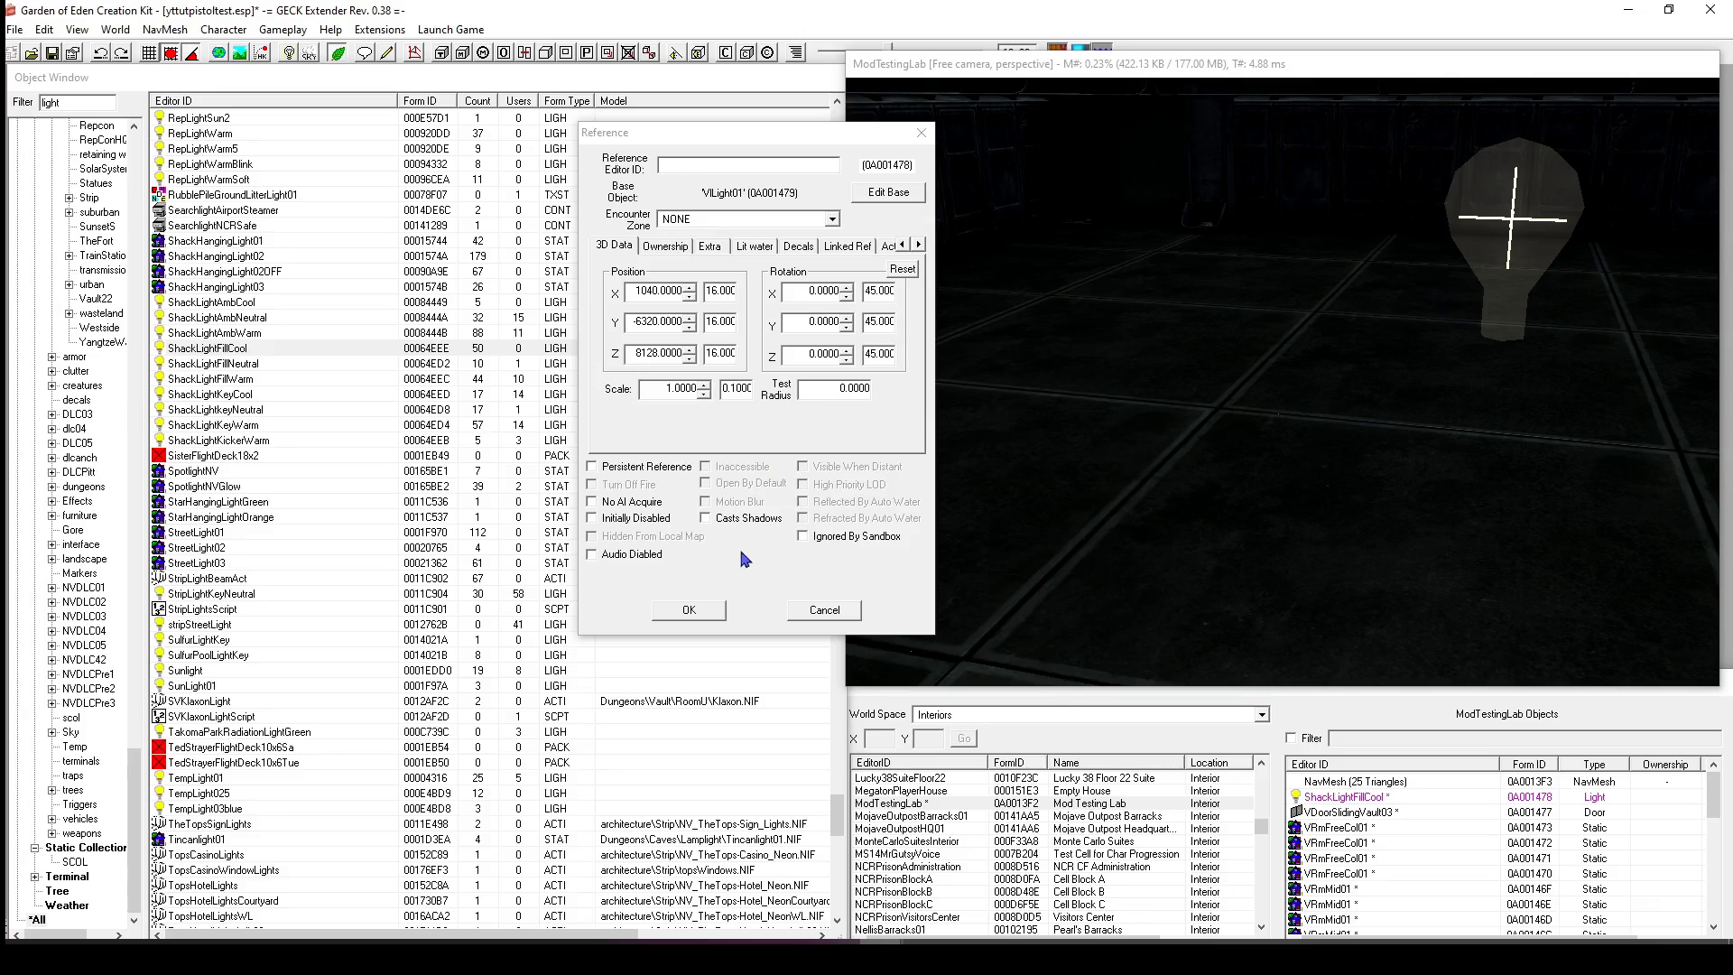
left_click(688, 610)
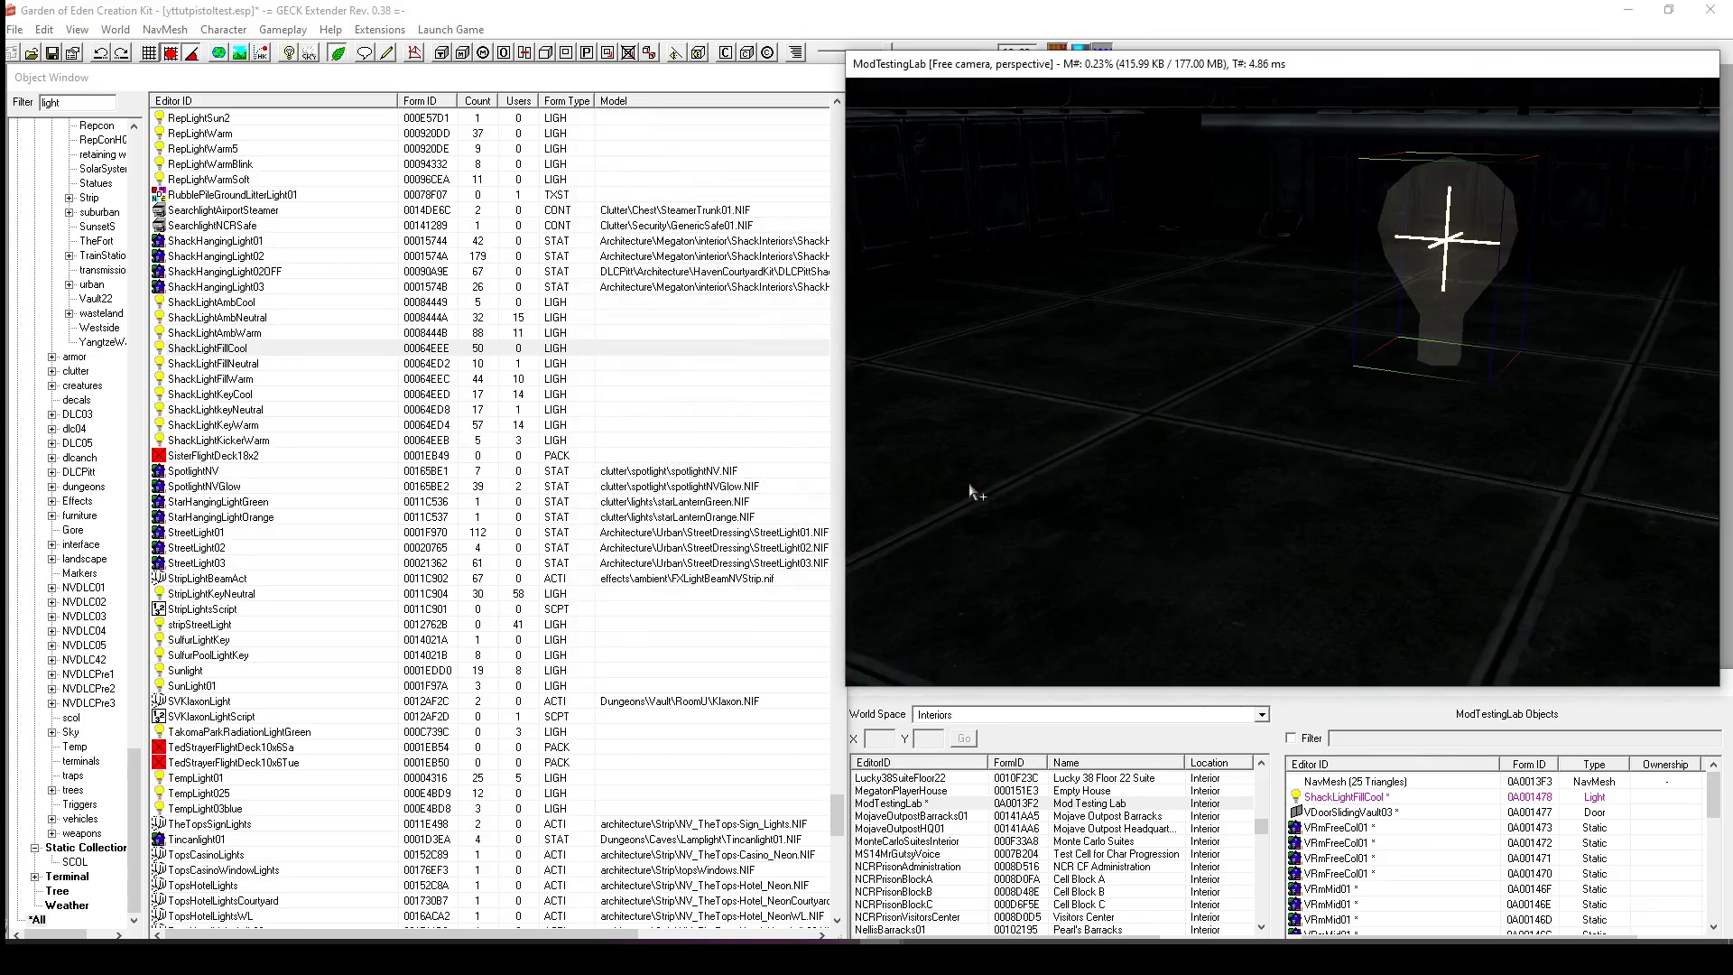
Move the VILight01 light to about X 1040, Y -6368, Z 8160.
middle_click_drag(970, 485, 1180, 466, "shift")
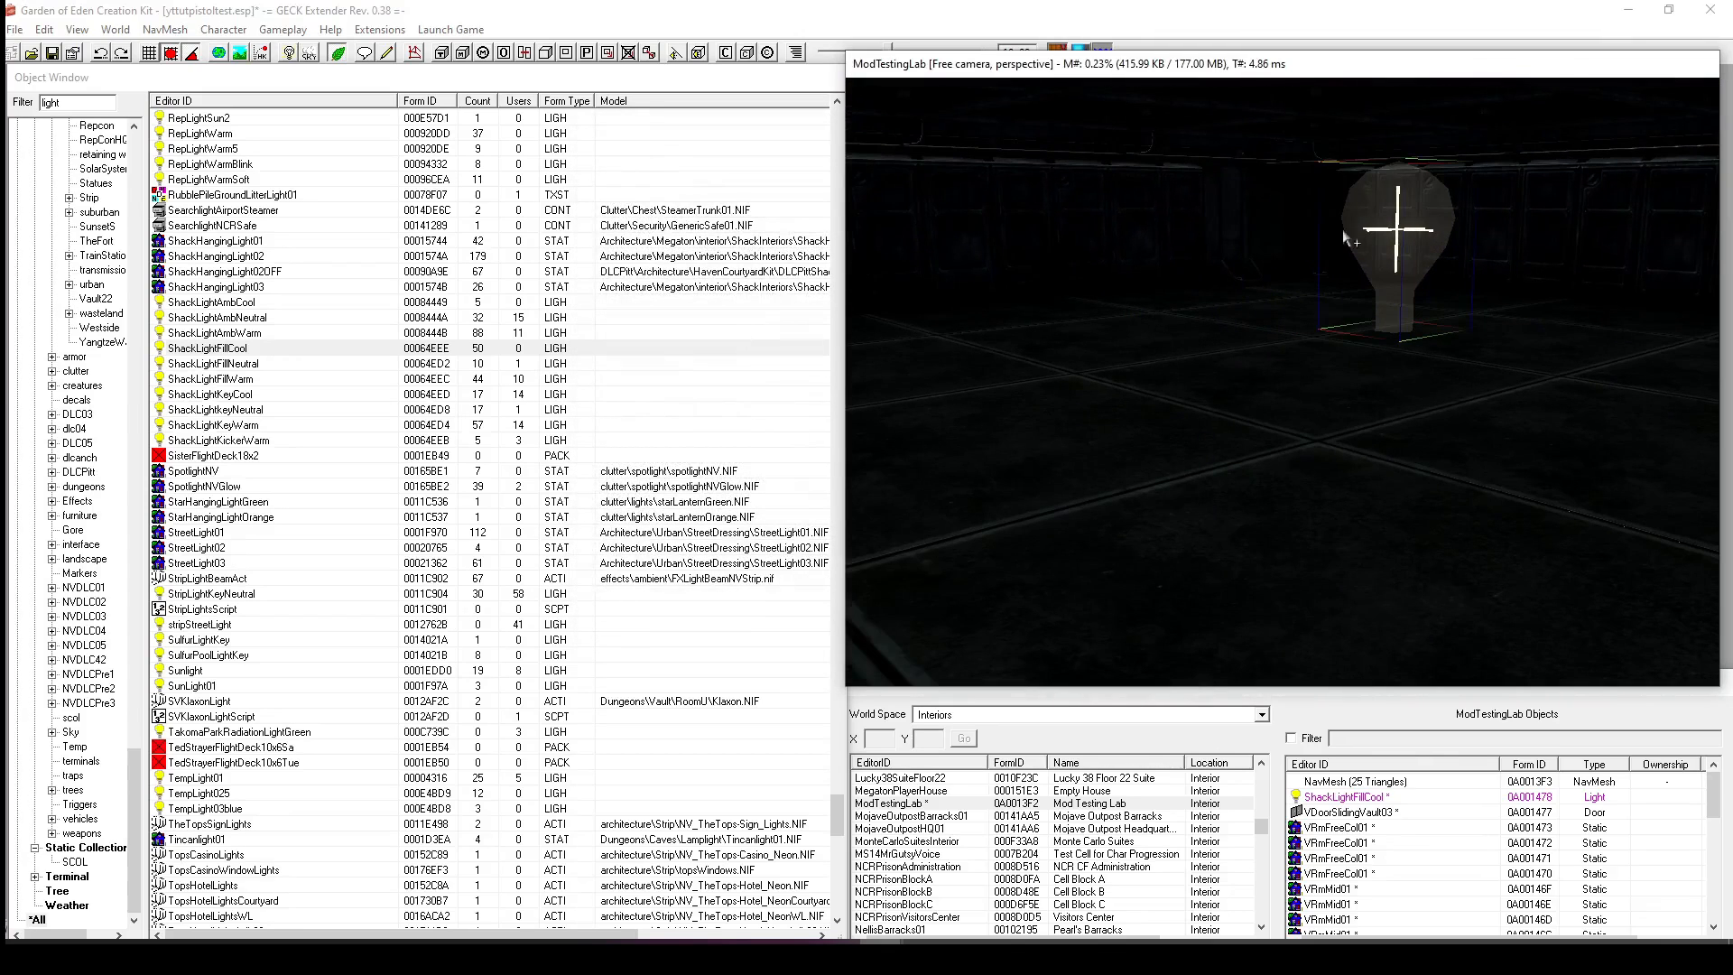
left_click_drag(1395, 235, 1318, 186)
Review the VILight01 reference's settings, including its extra data, lit water, decals and 3D data.
double_click(1340, 188)
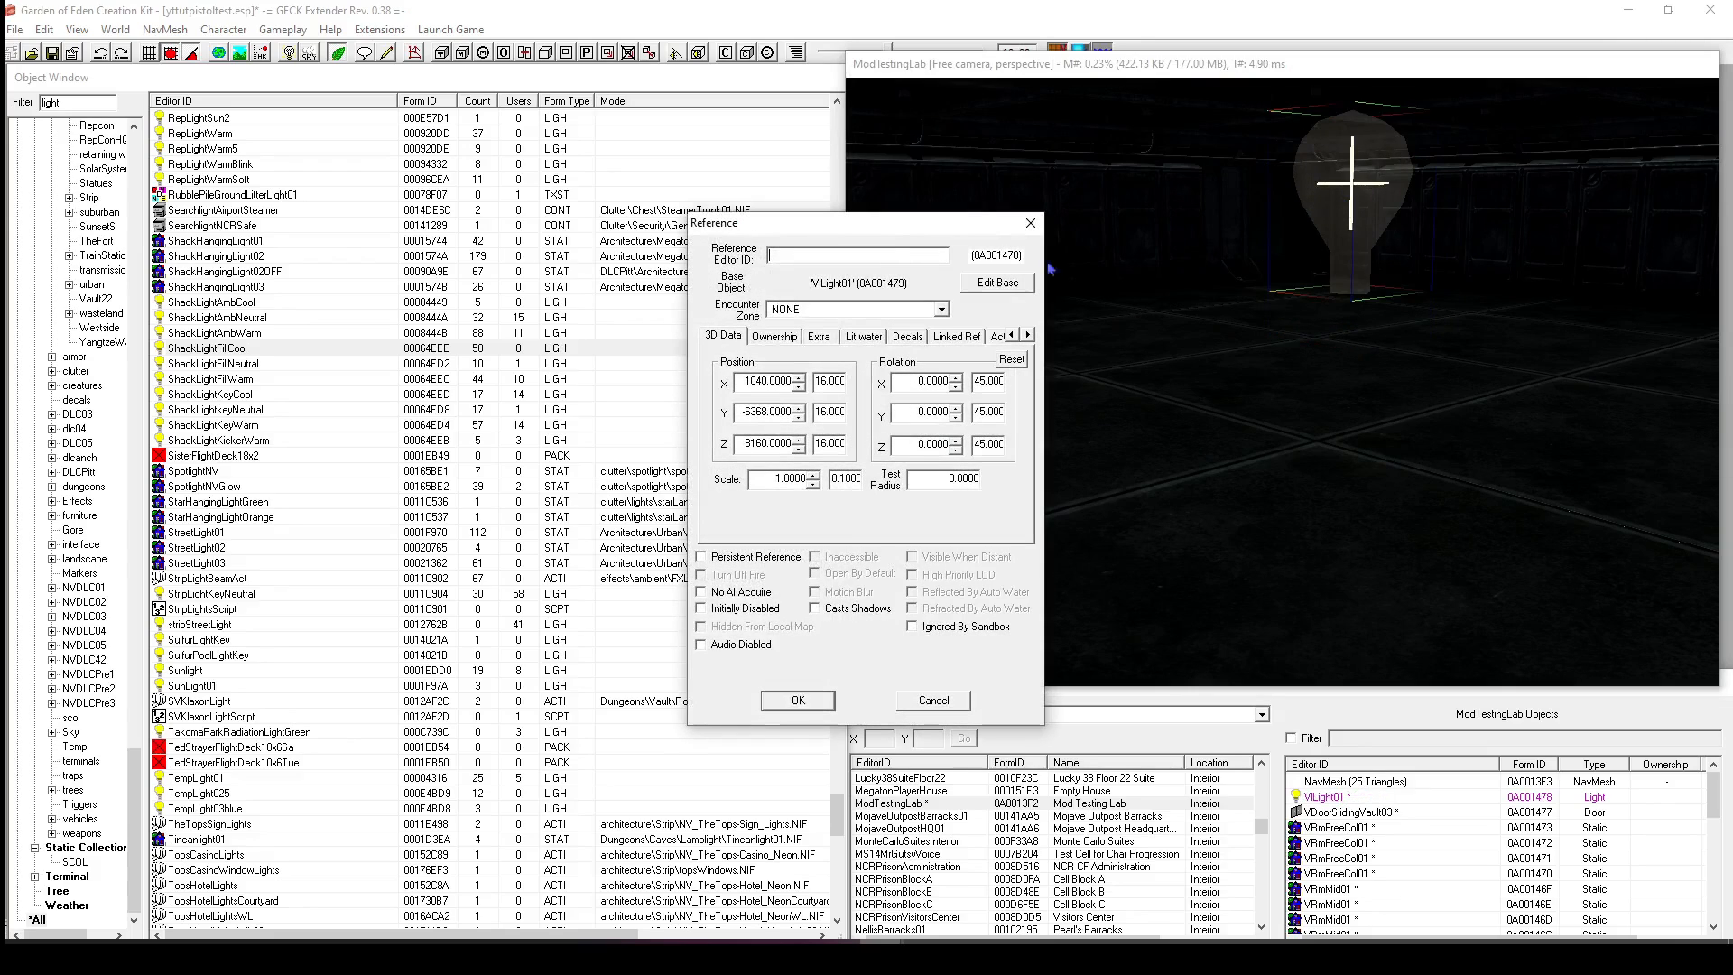
left_click(790, 336)
left_click(818, 336)
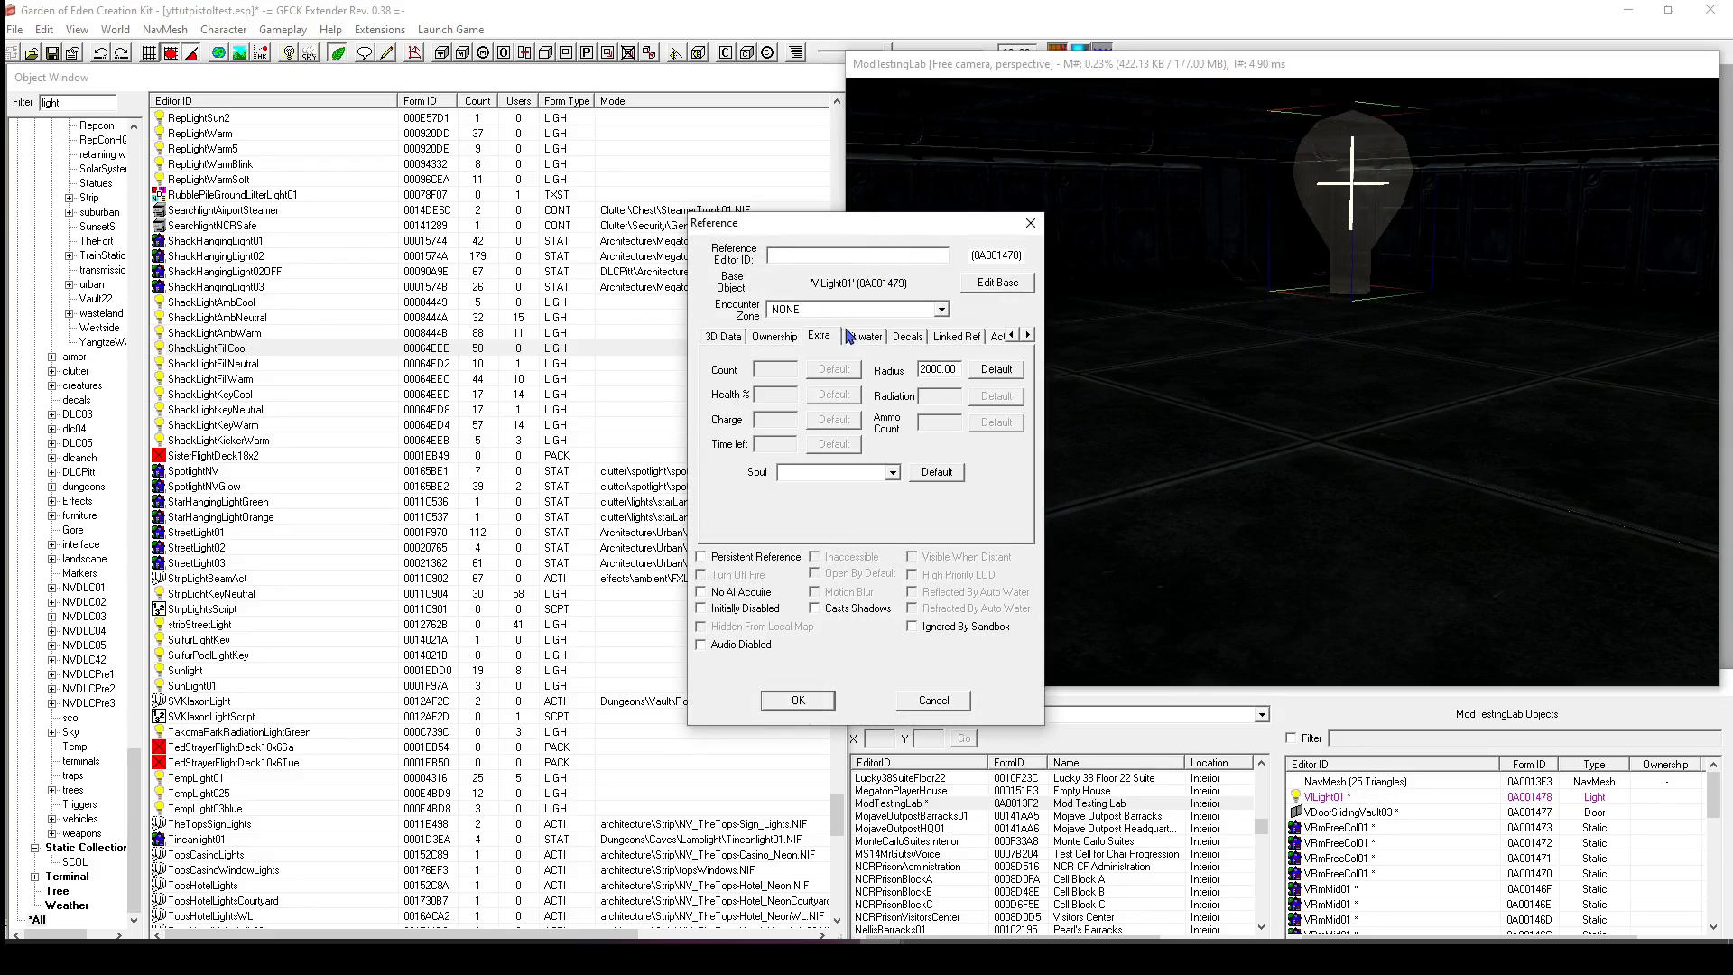
left_click(853, 336)
left_click(896, 336)
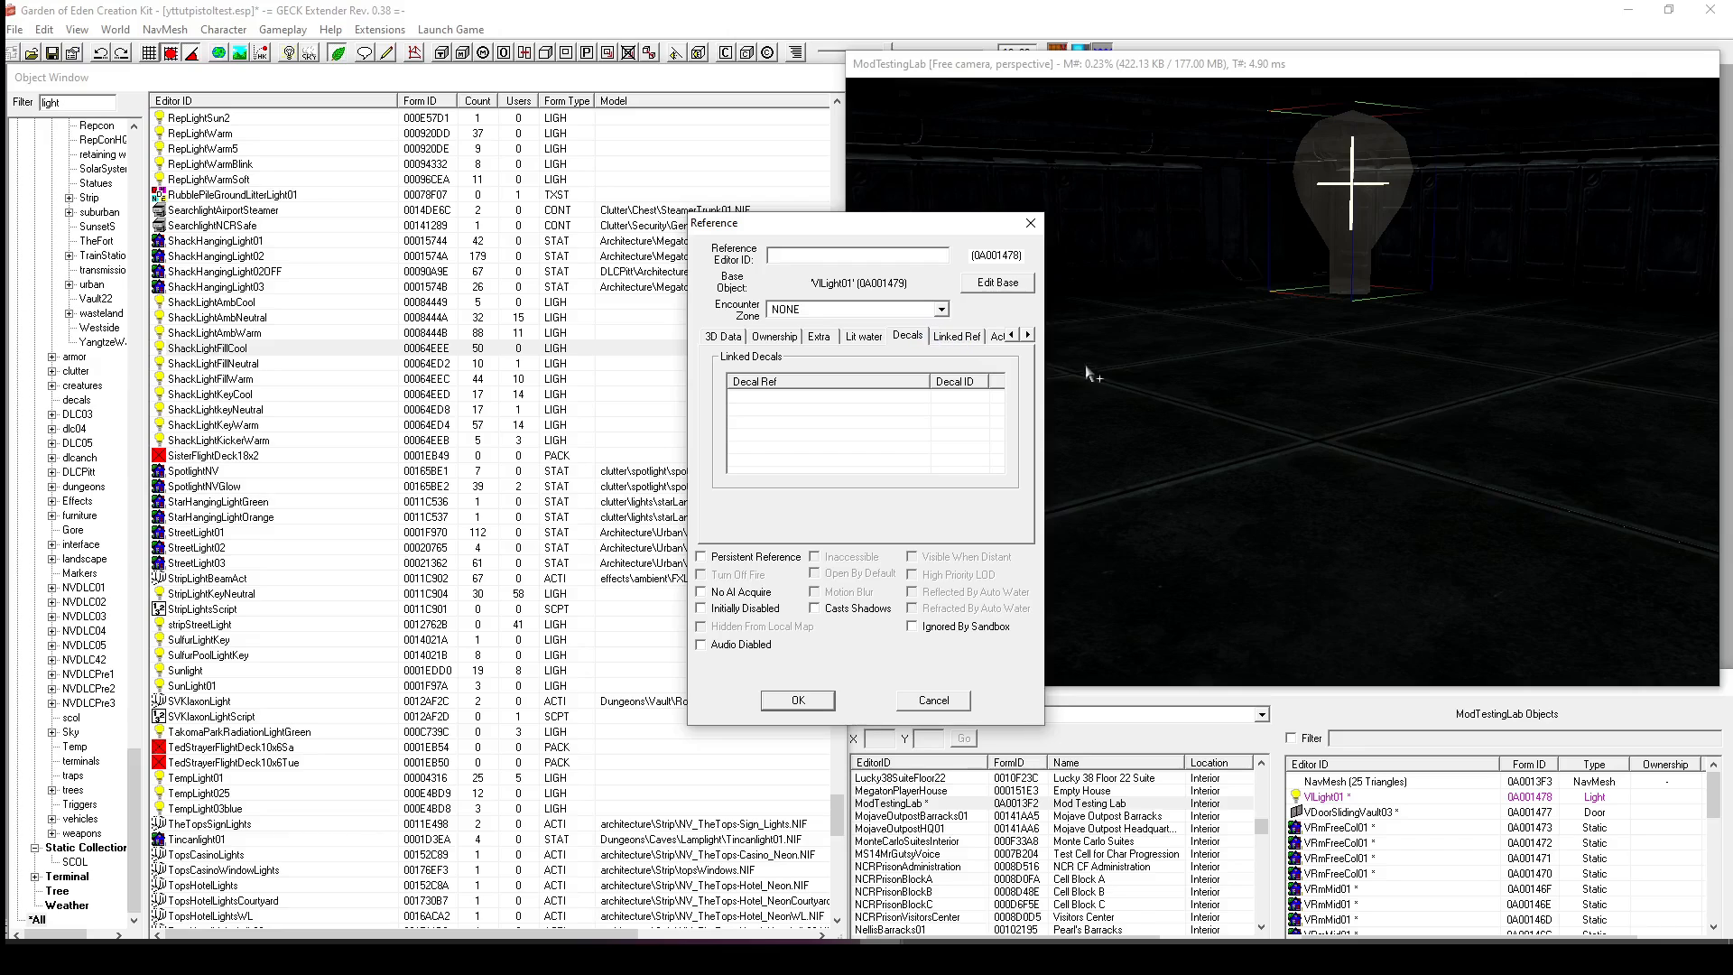
left_click(974, 340)
left_click(726, 336)
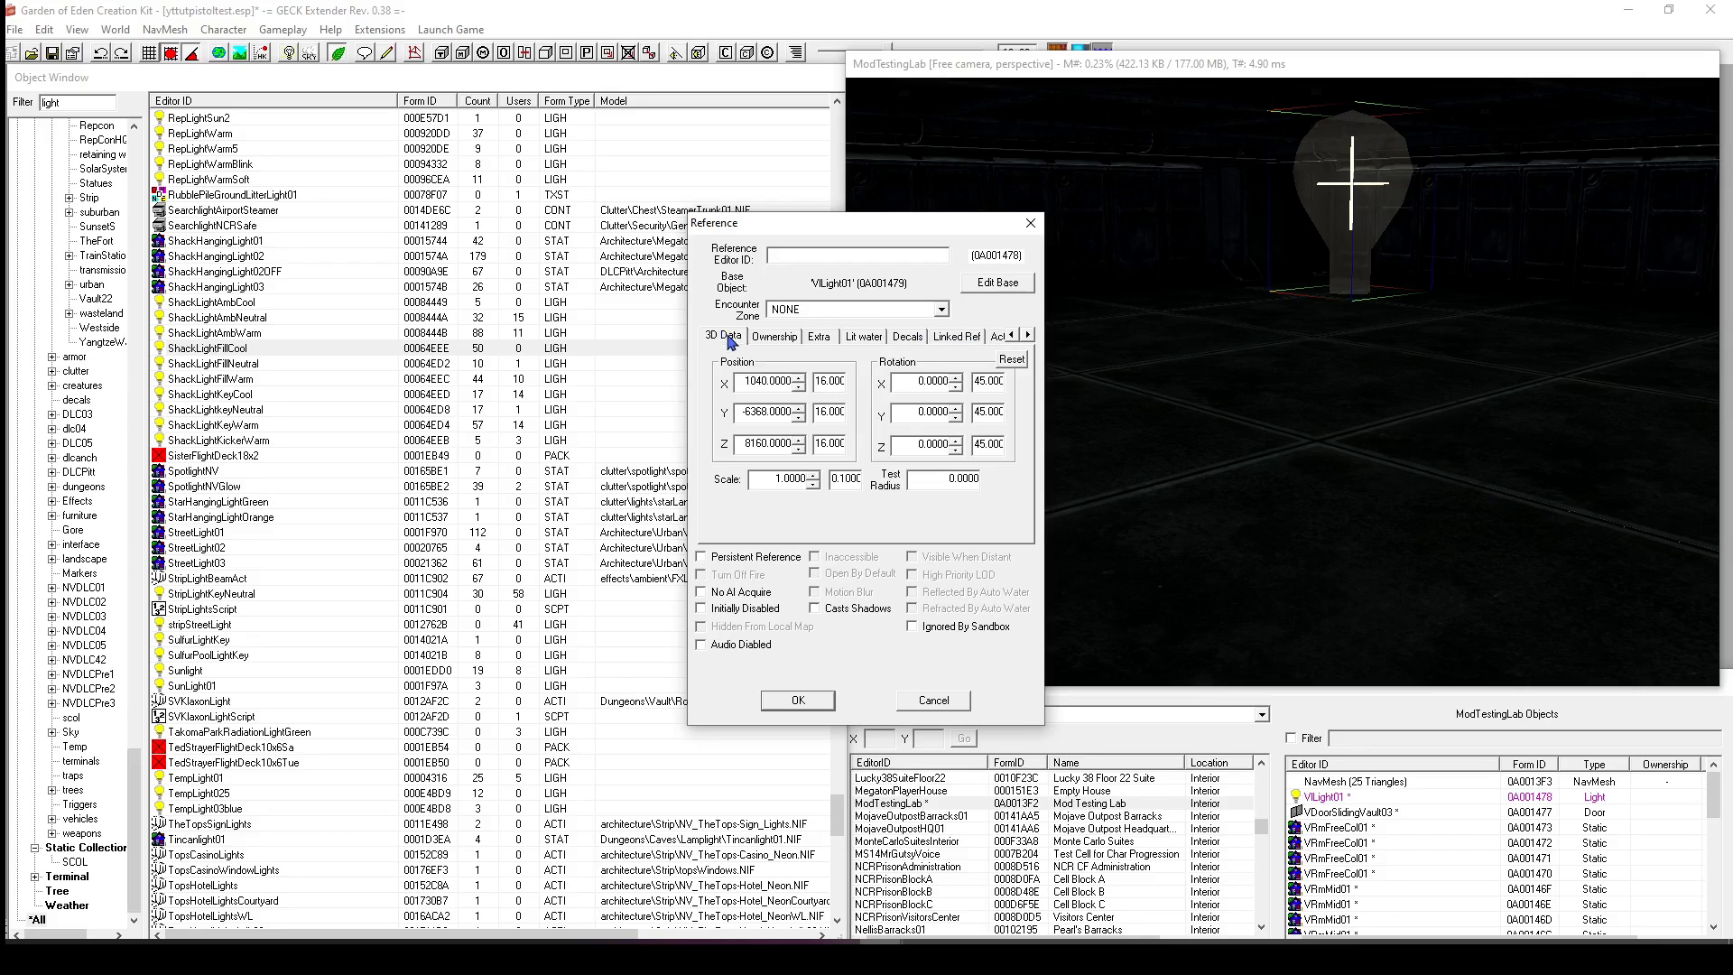
left_click(797, 701)
Shift the VILight01 light a little sideways within the room.
scroll(1064, 433, "up", 5)
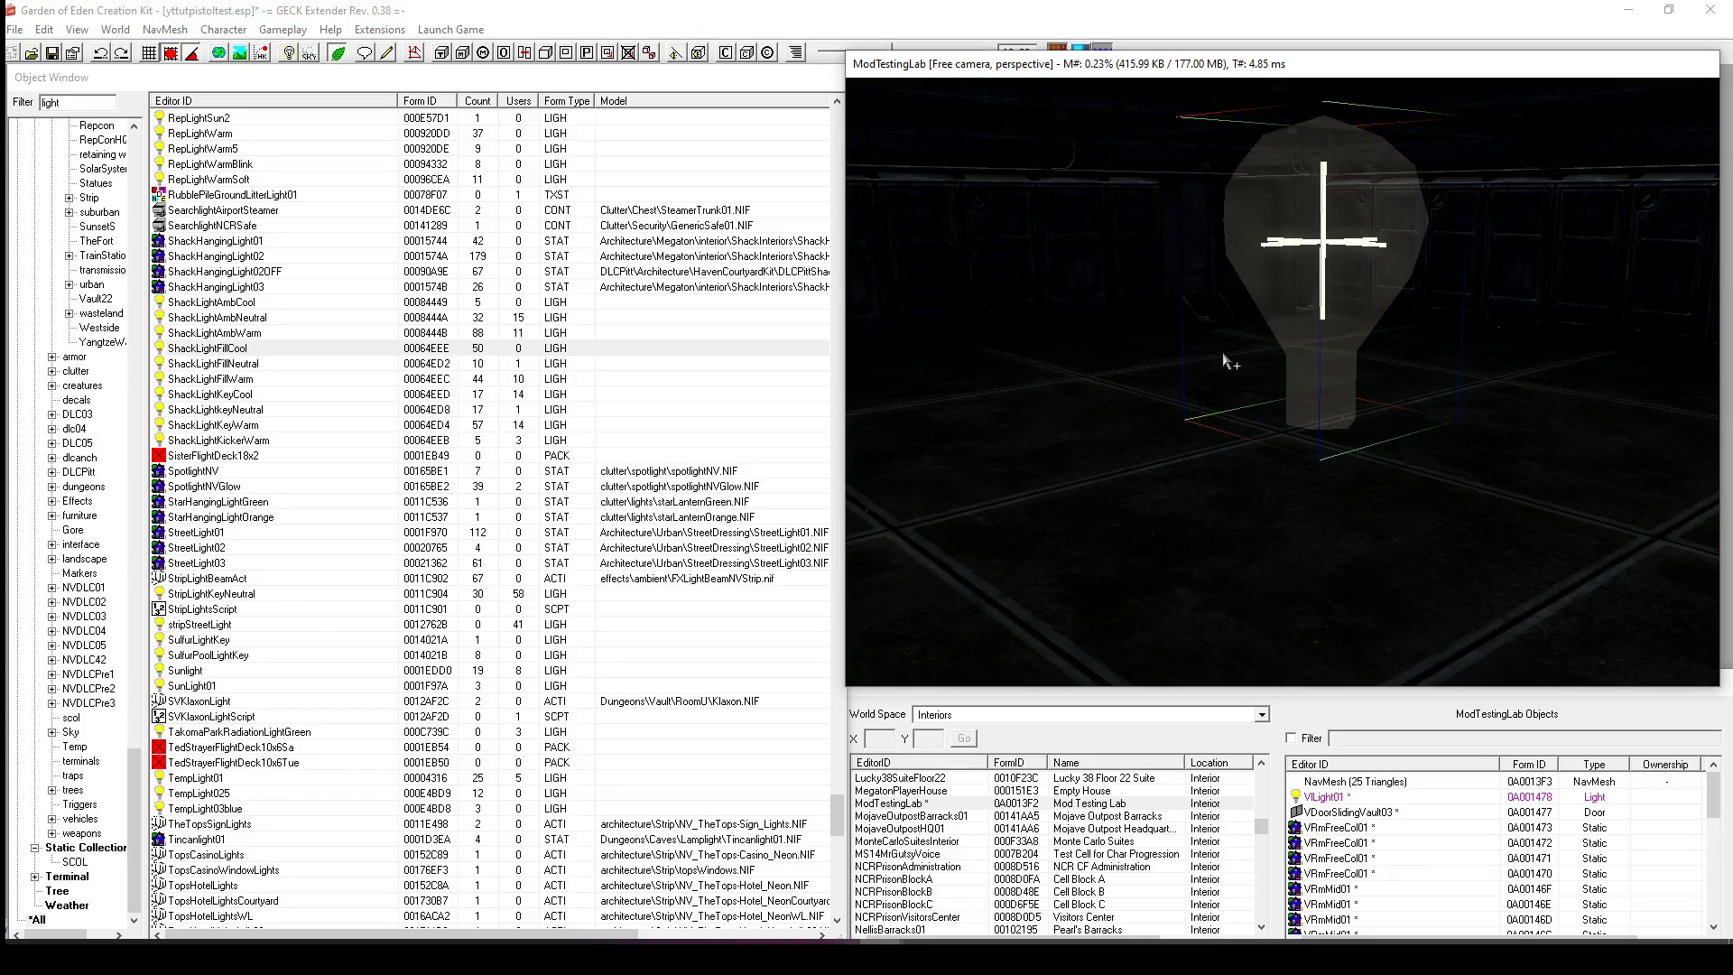
left_click_drag(1372, 284, 1225, 177)
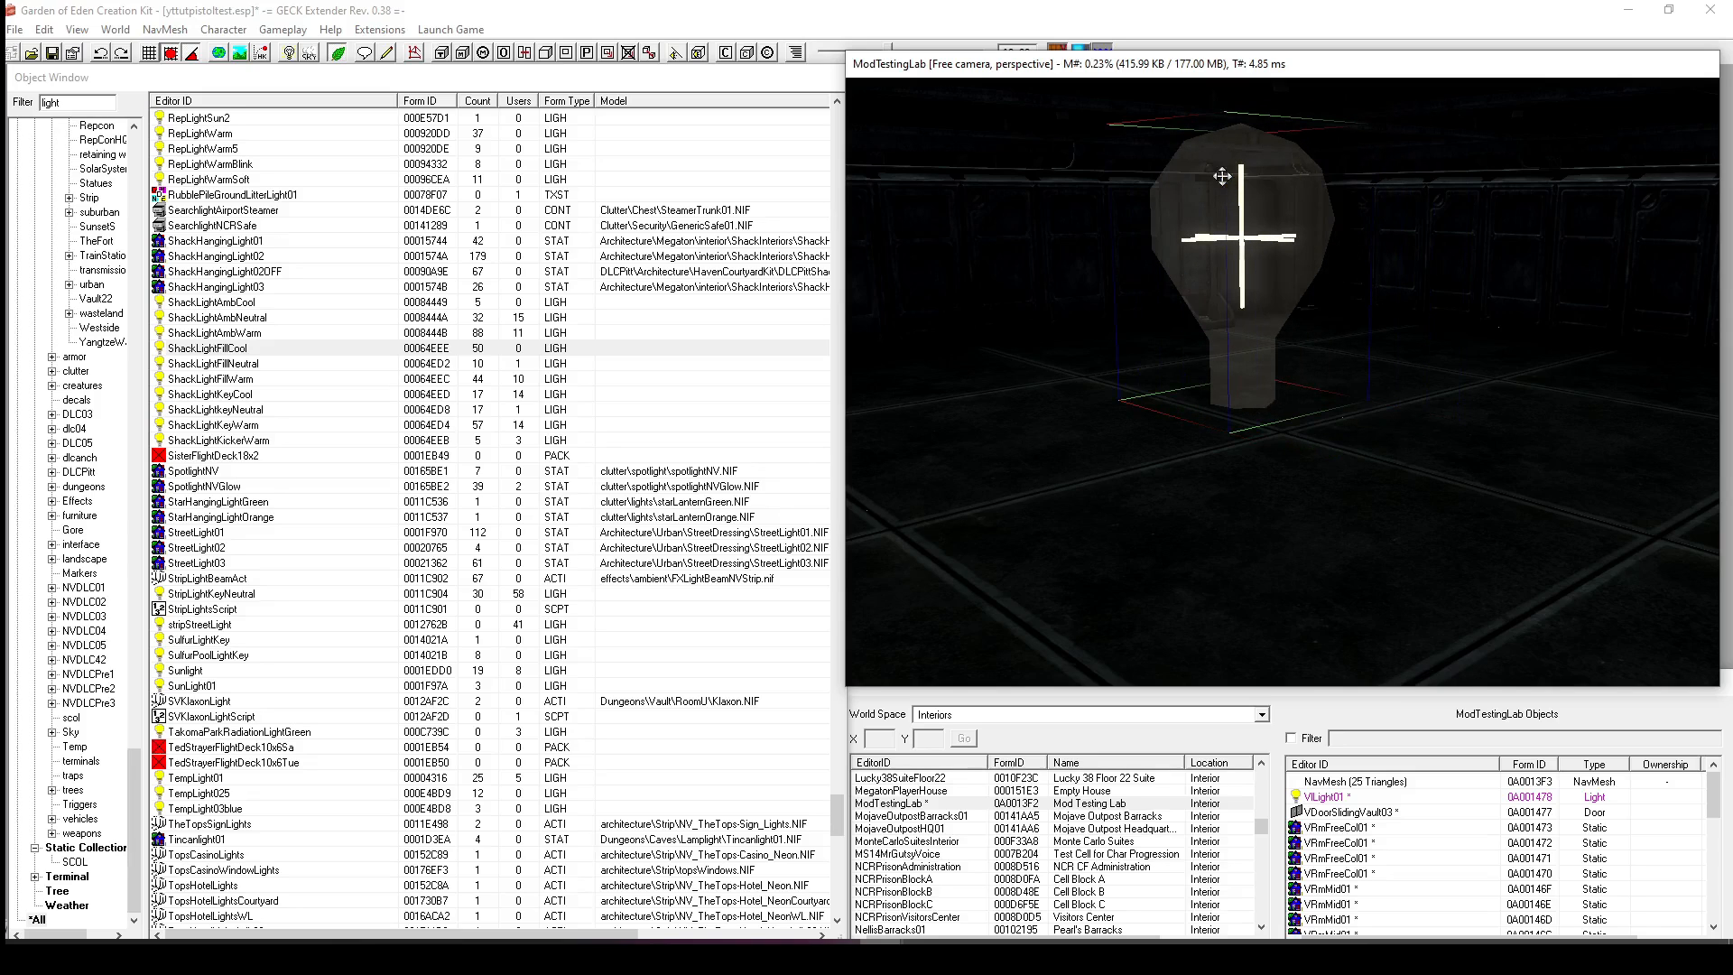
middle_click_drag(1227, 188, 1251, 366, "shift")
Examine how the floor pieces, walls and doorway of the vault room are lit.
scroll(1545, 174, "up", 4)
scroll(1424, 309, "up", 3)
scroll(1425, 309, "down", 4)
scroll(1424, 309, "up", 3)
left_click(1249, 350)
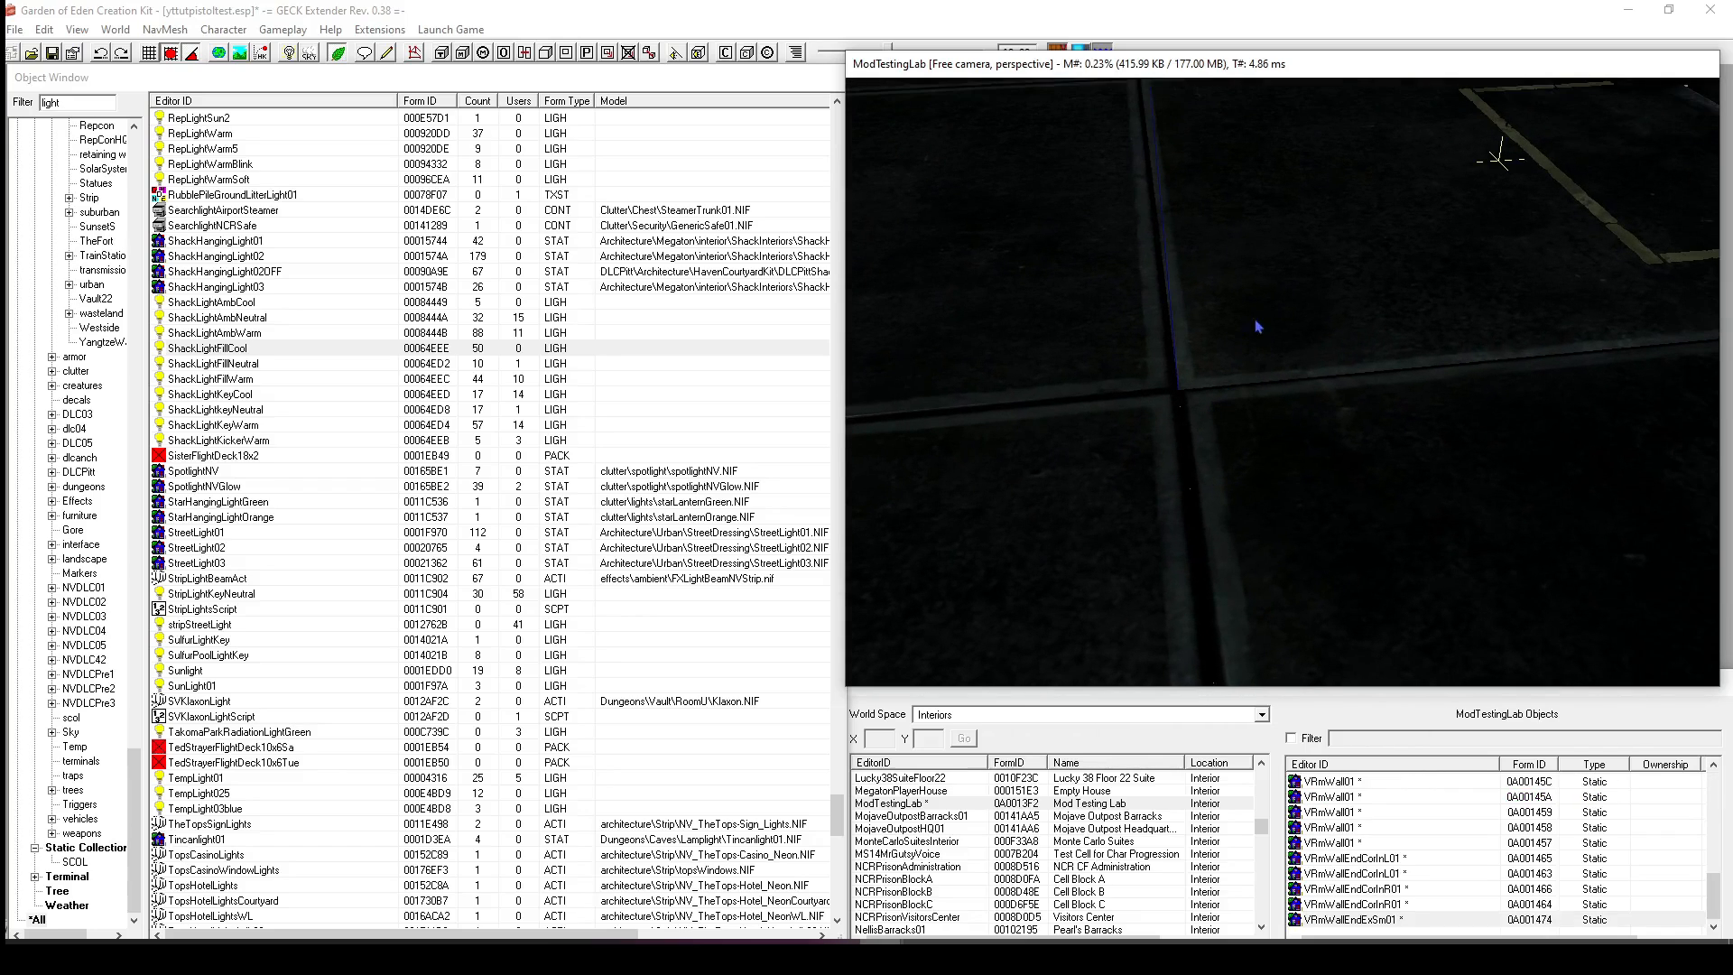
left_click(1252, 421)
left_click(1184, 338)
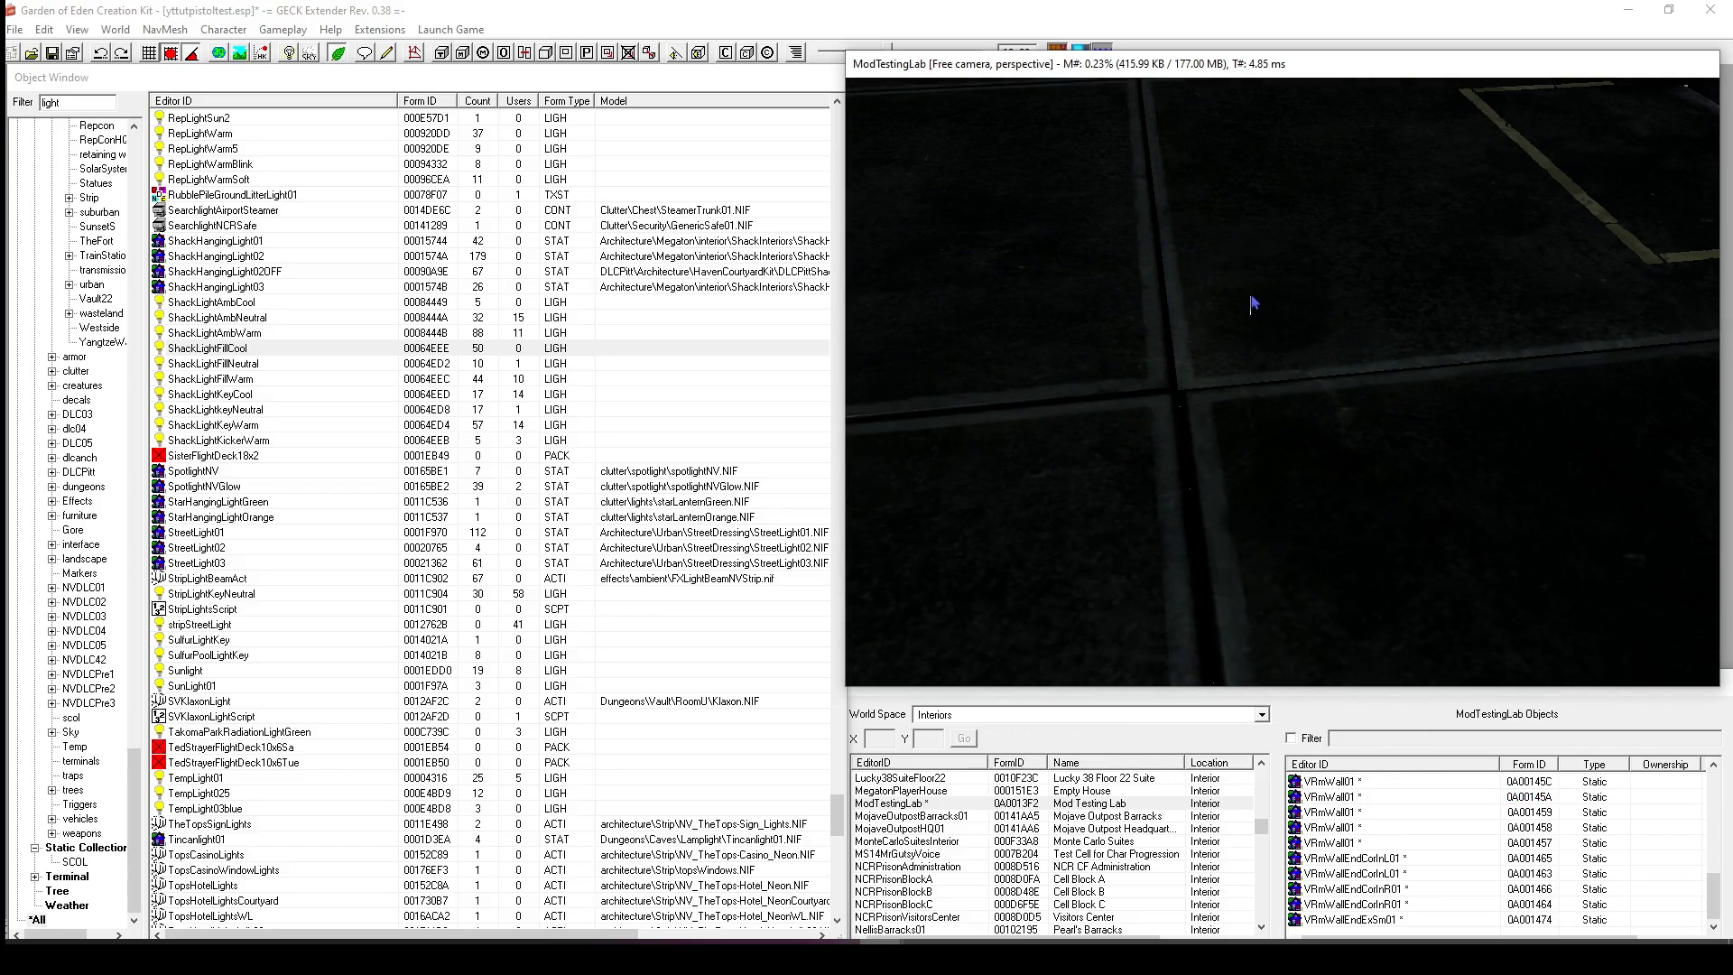
left_click(1248, 296)
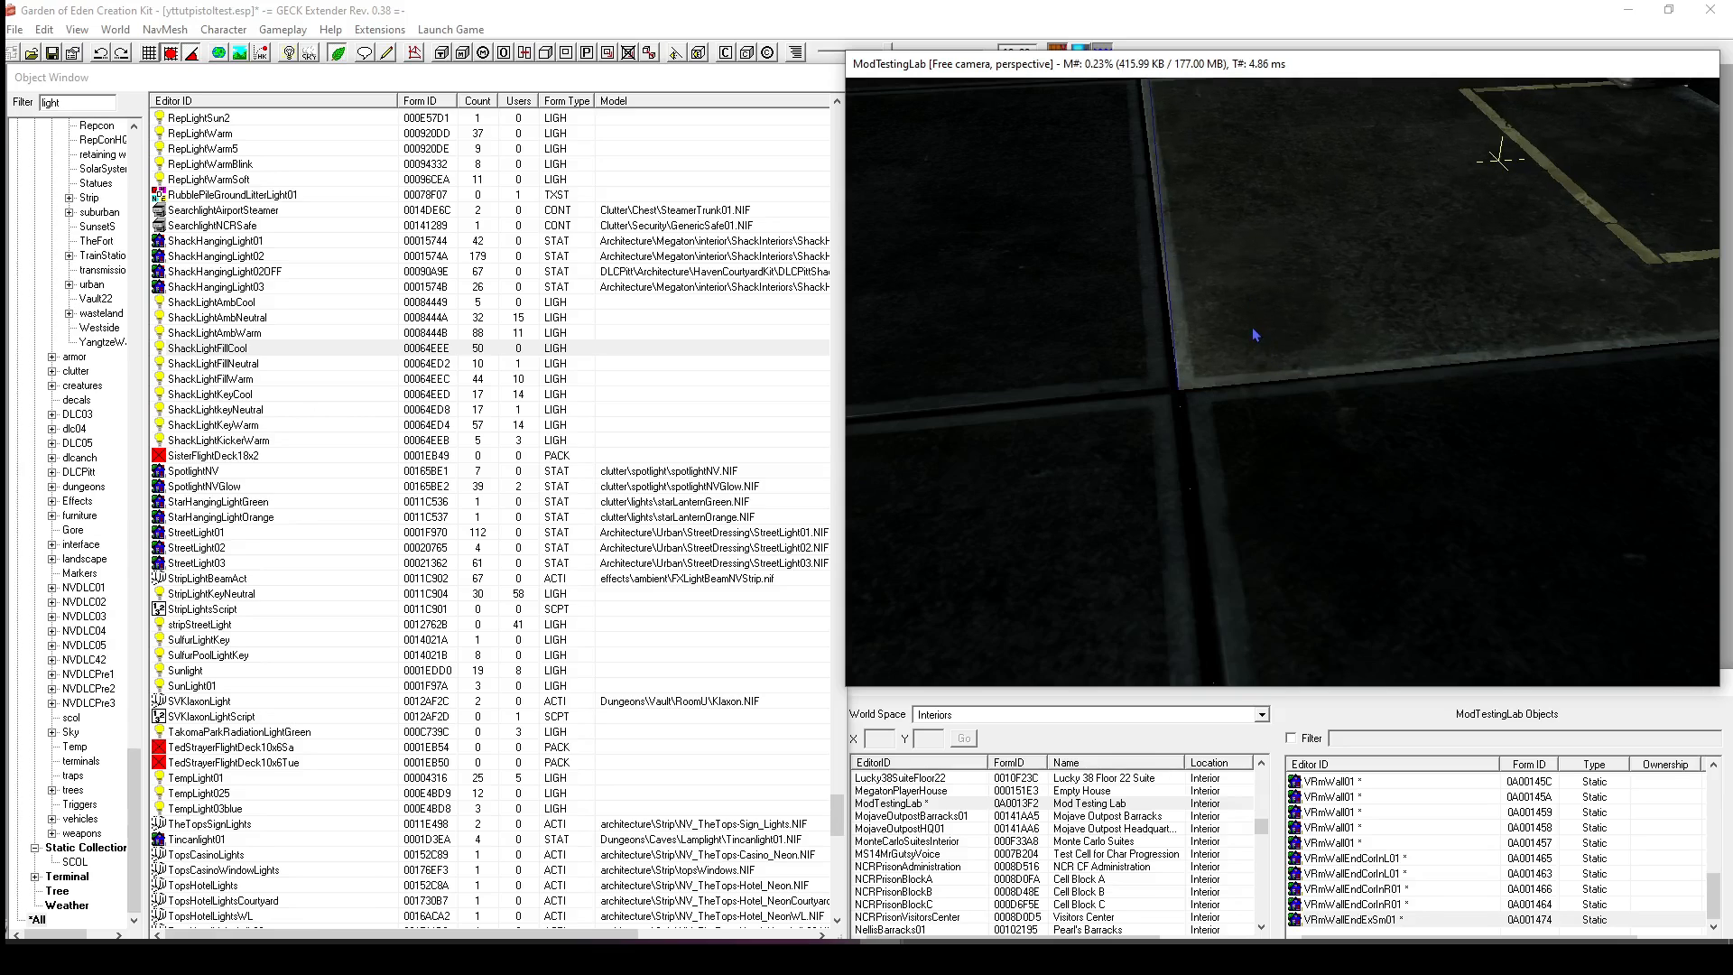
middle_click_drag(1250, 341, 1351, 440, "shift")
left_click(1548, 351)
left_click(1134, 503)
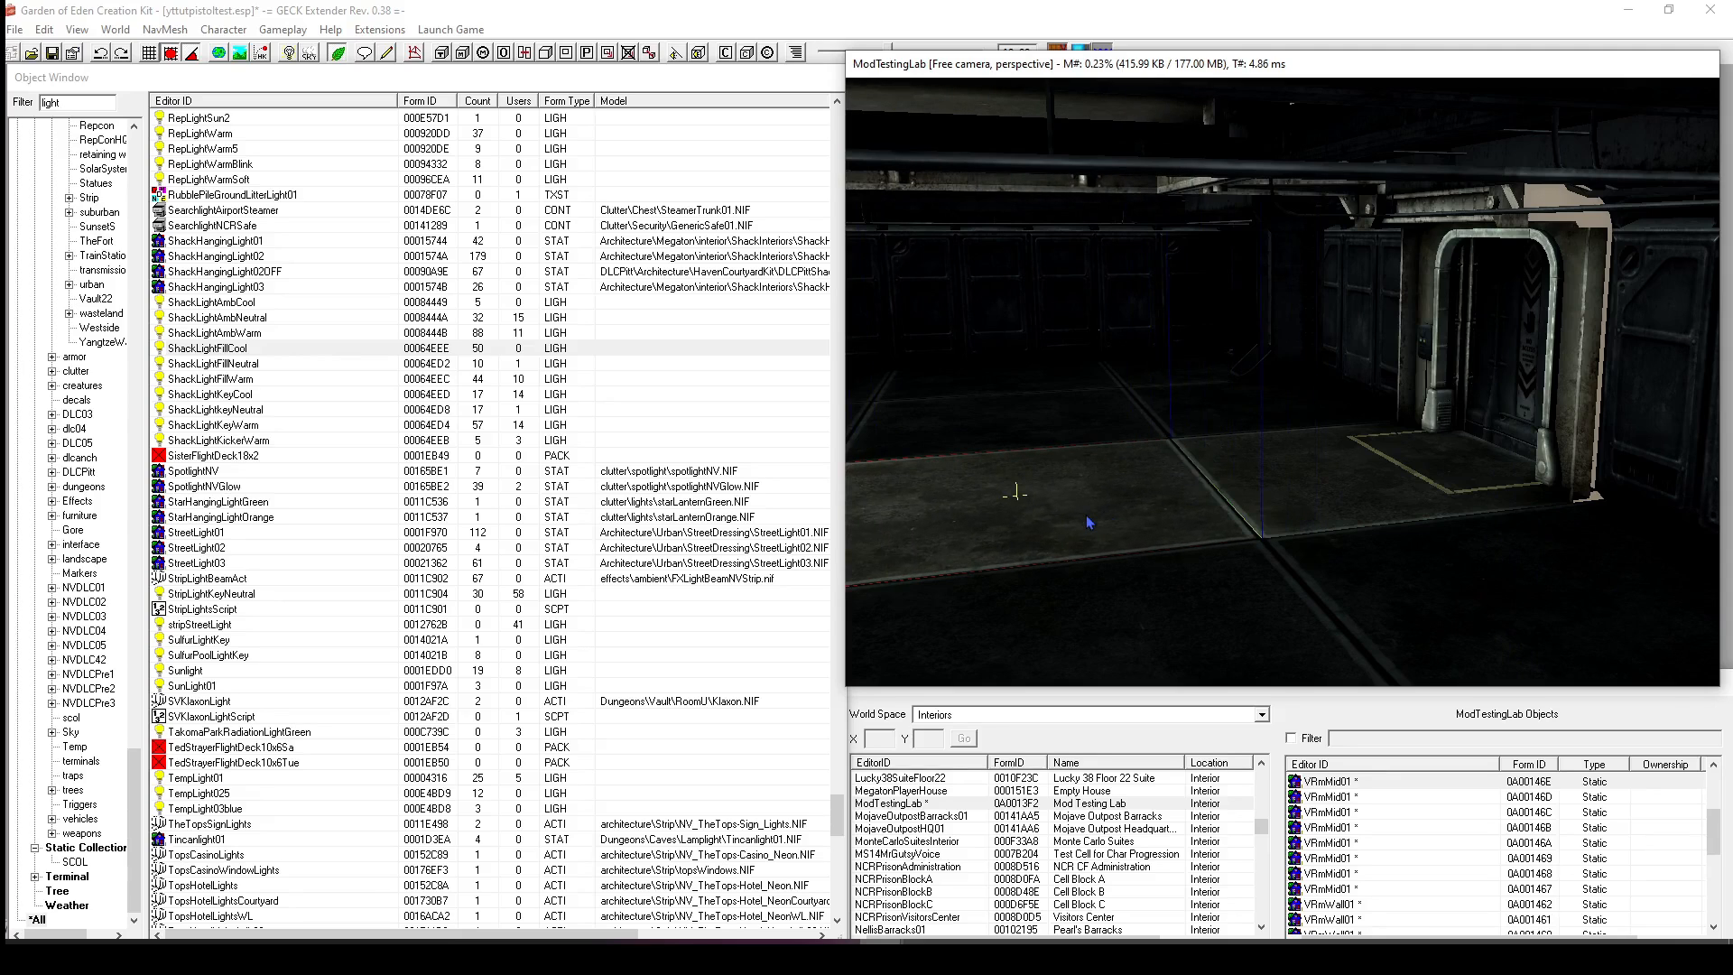
mouse_move(1068, 527)
middle_mouse_down("shift")
mouse_move(1064, 472)
mouse_move(1161, 458)
mouse_move(1215, 411)
mouse_move(1314, 435)
mouse_move(1265, 403)
mouse_move(1440, 411)
middle_mouse_up("shift")
left_click(1223, 400)
left_click(1300, 483)
middle_click_drag(1414, 430, 1341, 449)
scroll(1336, 456, "down", 4)
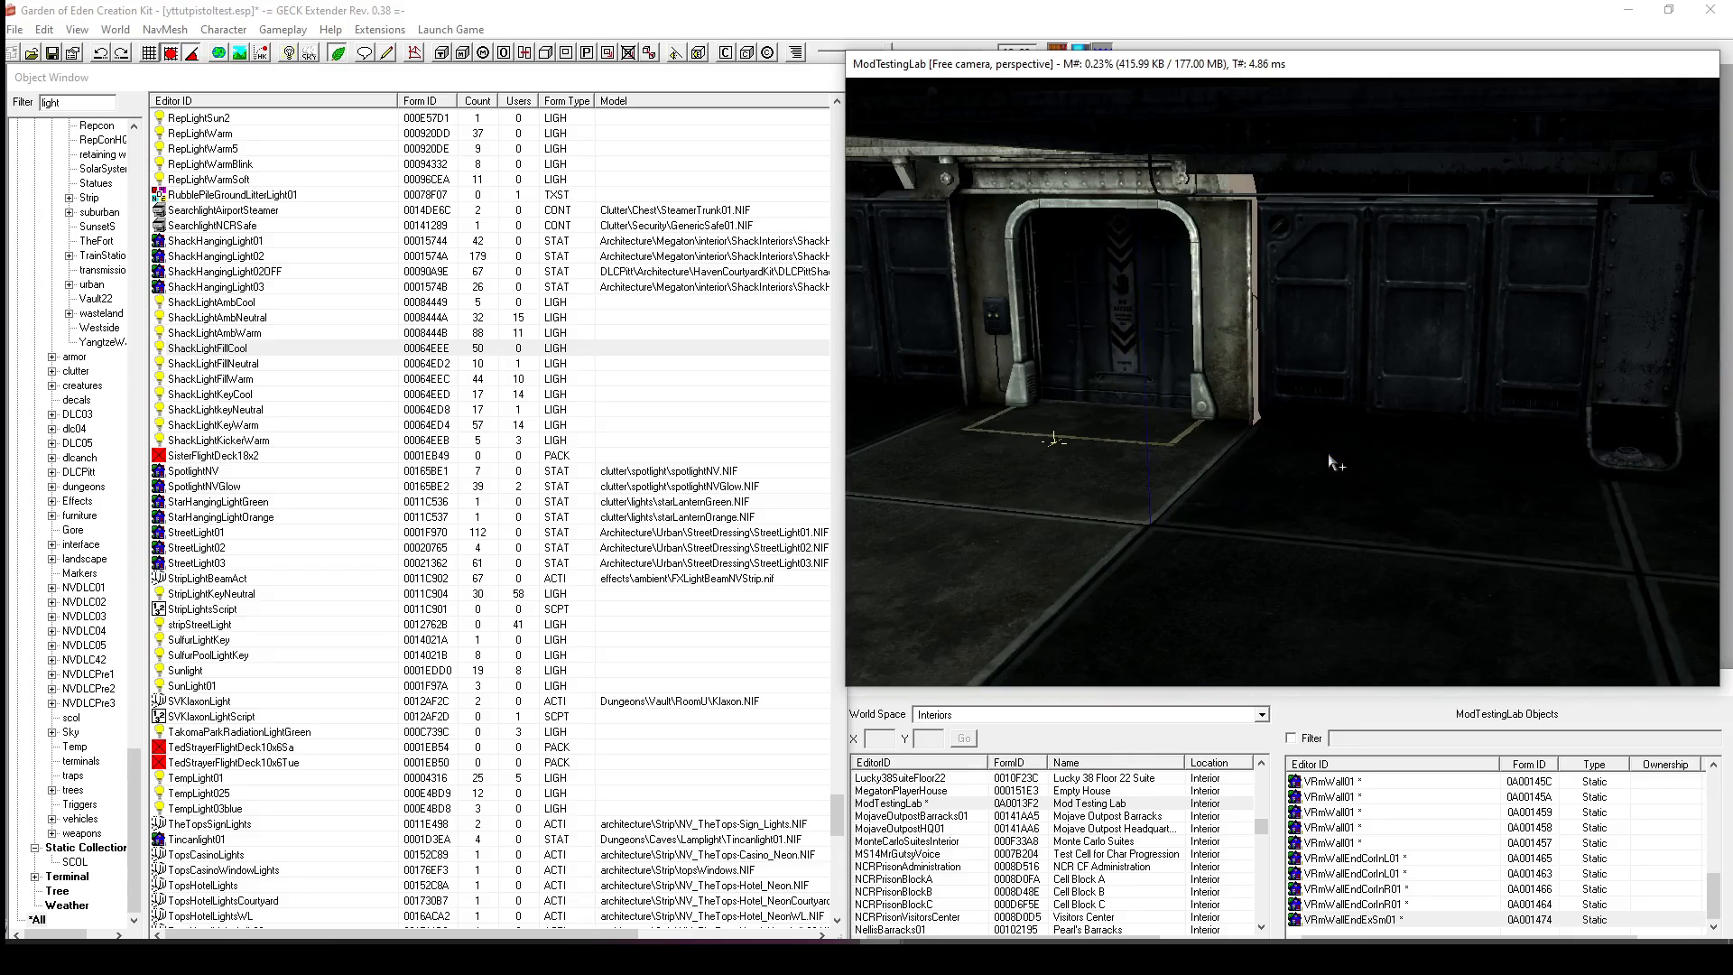
Duplicate the VRmFreeCol01 column twice and place one copy on each side of the vault doorway.
left_click(1650, 353)
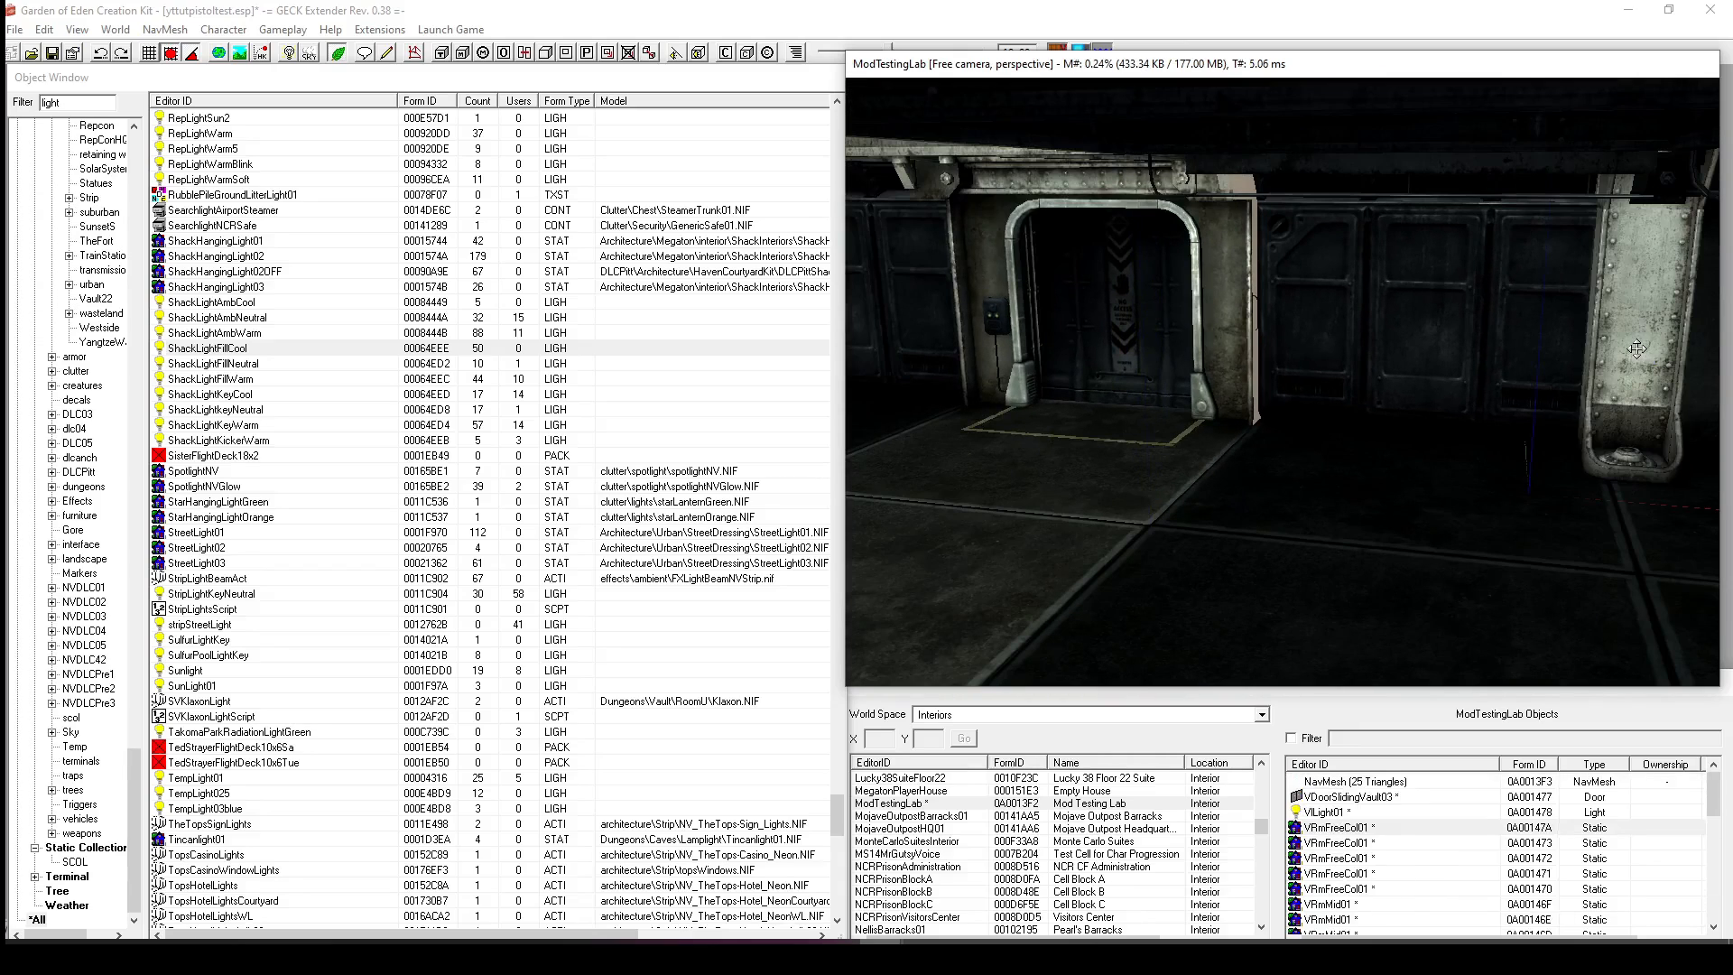
left_click_drag(1637, 349, 1171, 295)
middle_click_drag(1112, 290, 1330, 298, "shift")
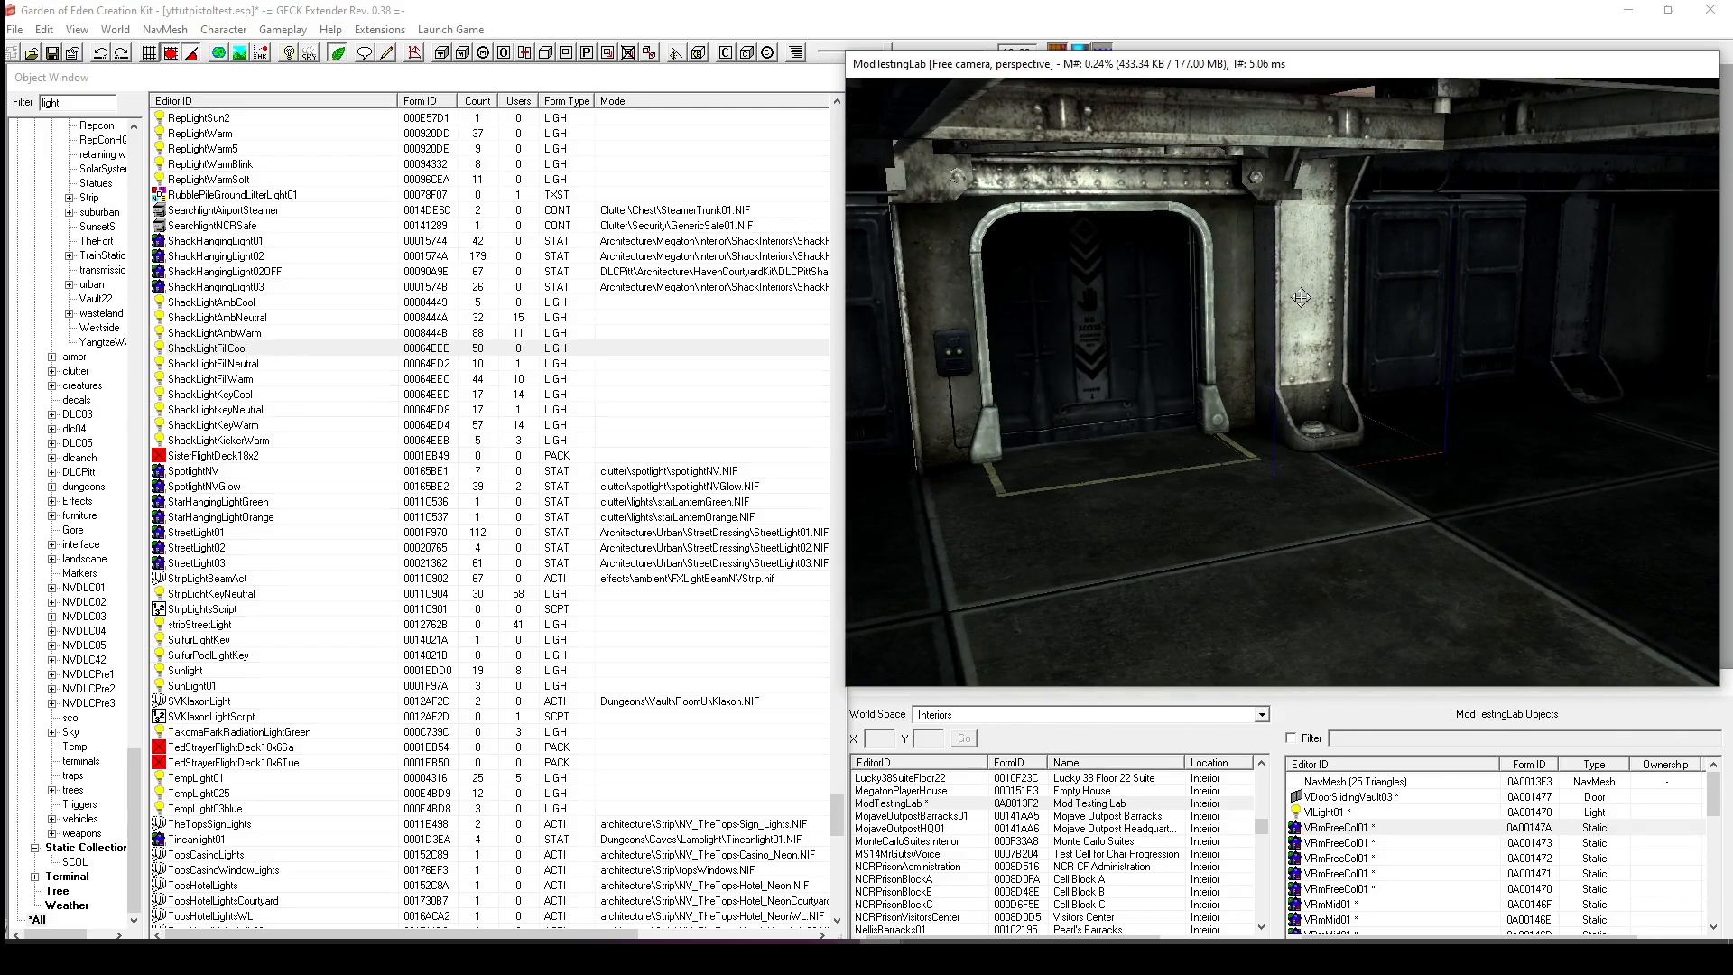
key("ctrl+d")
left_click_drag(1301, 297, 713, 399)
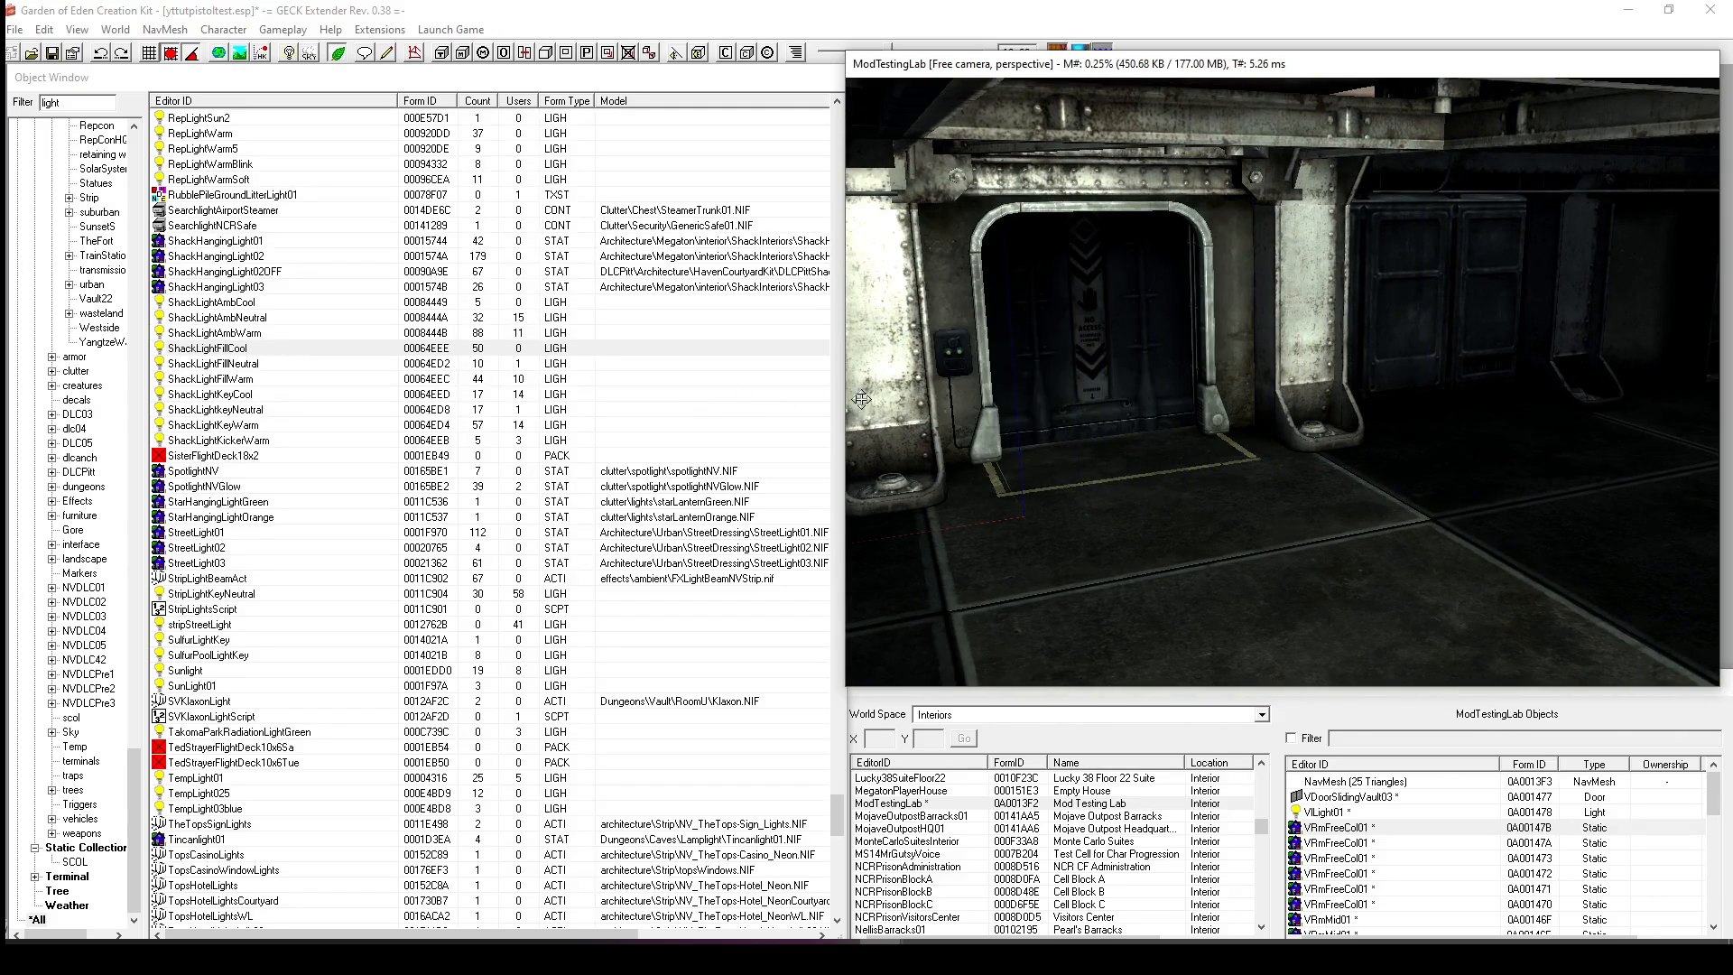
Switch on the render view's bright preview lighting and view the sliding door and its flanking columns head-on.
mouse_move(862, 399)
middle_mouse_down("shift")
mouse_move(819, 402)
mouse_move(1270, 329)
mouse_move(980, 384)
mouse_move(1015, 354)
mouse_move(1116, 341)
mouse_move(975, 355)
middle_mouse_up("shift")
left_click(975, 352)
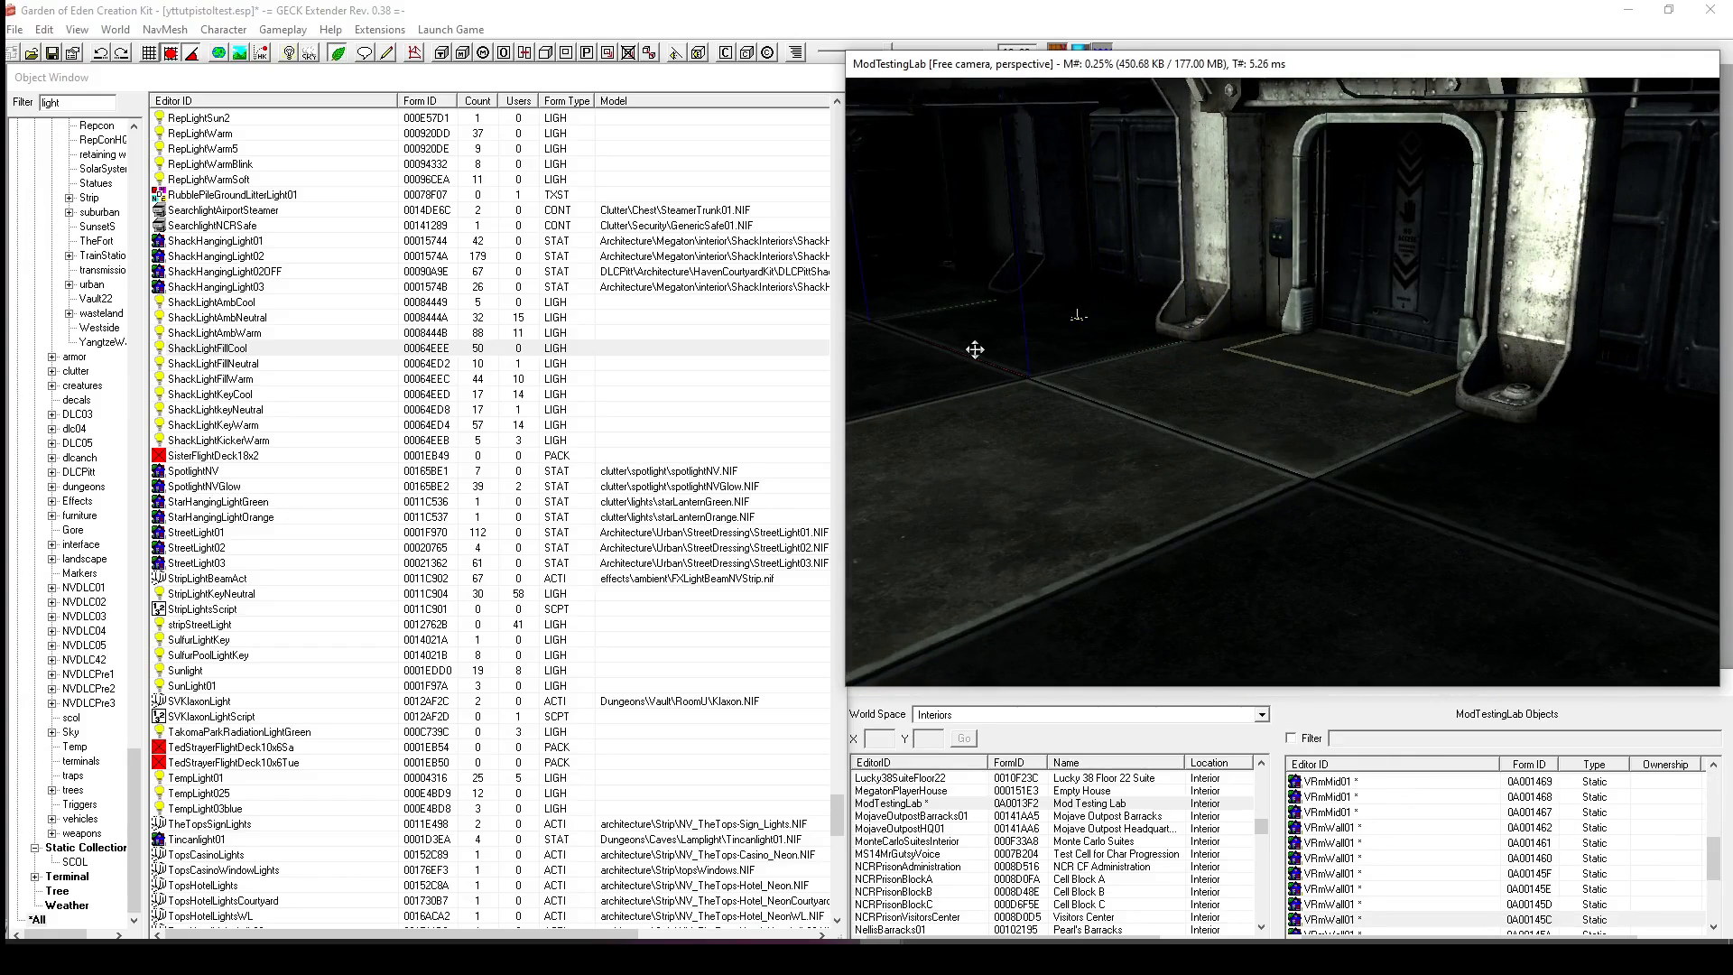
key("a")
middle_click_drag(1053, 317, 1119, 402, "shift")
scroll(1171, 325, "up", 3)
scroll(1148, 375, "up", 5)
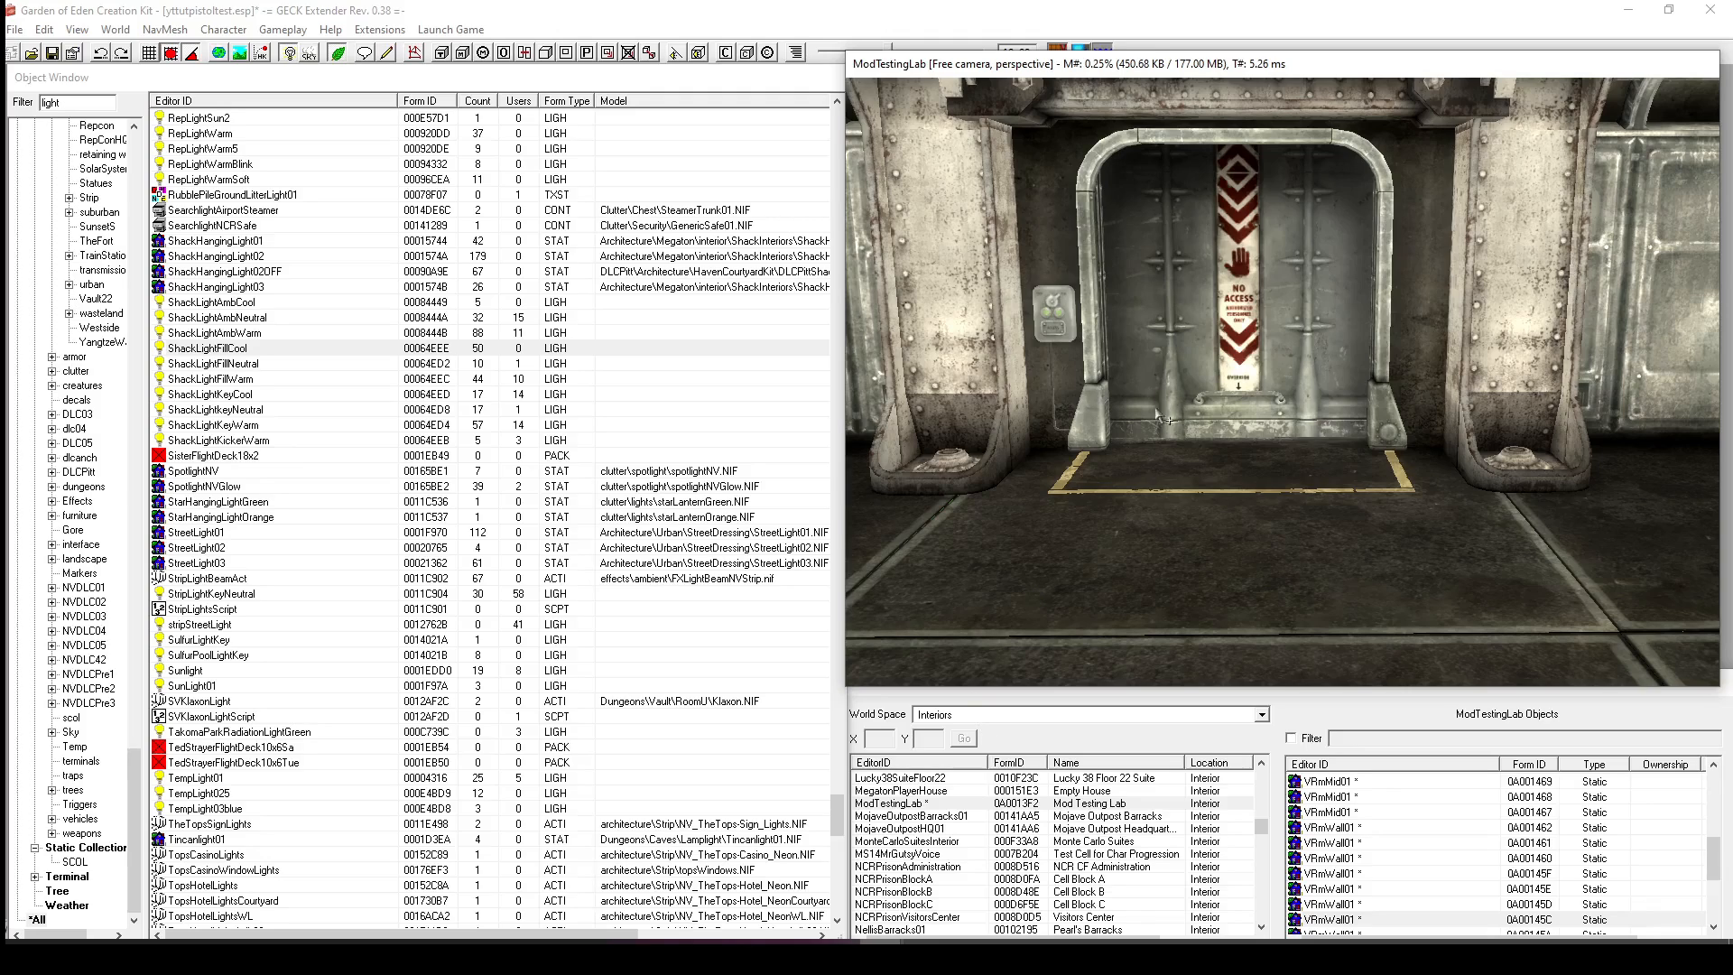
Switch the cell list's world space to WastelandNV.
left_click(1034, 718)
scroll(1039, 777, "down", 5)
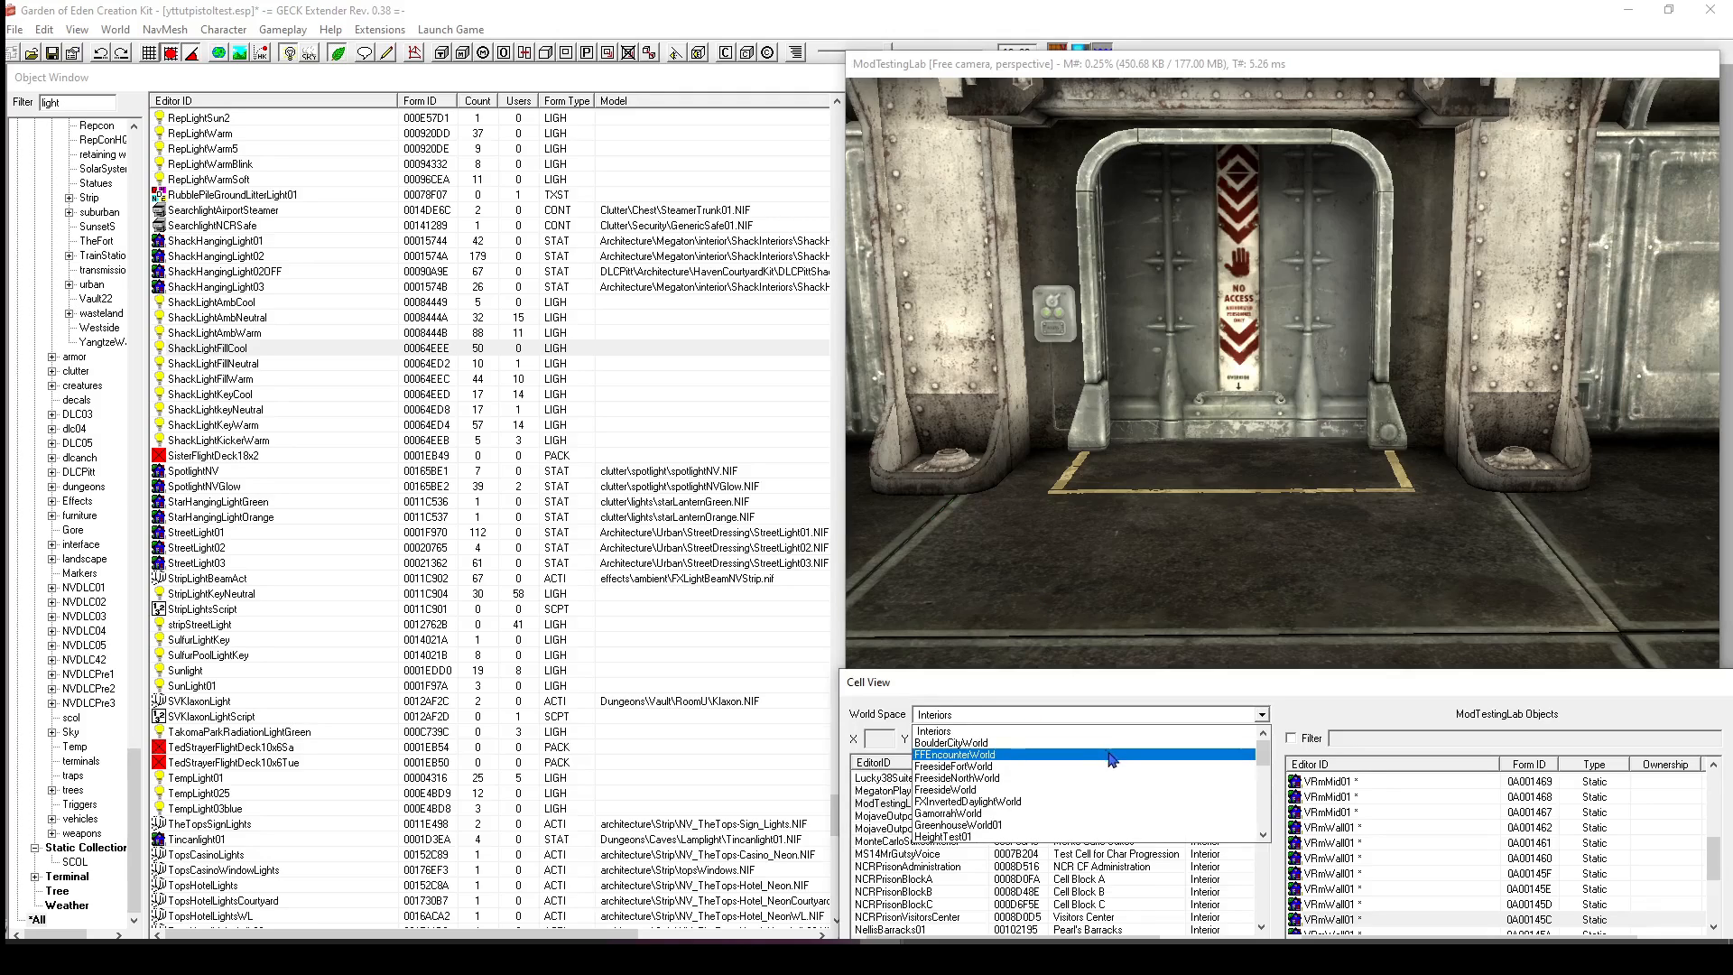
scroll(1143, 766, "down", 3)
left_click(1018, 811)
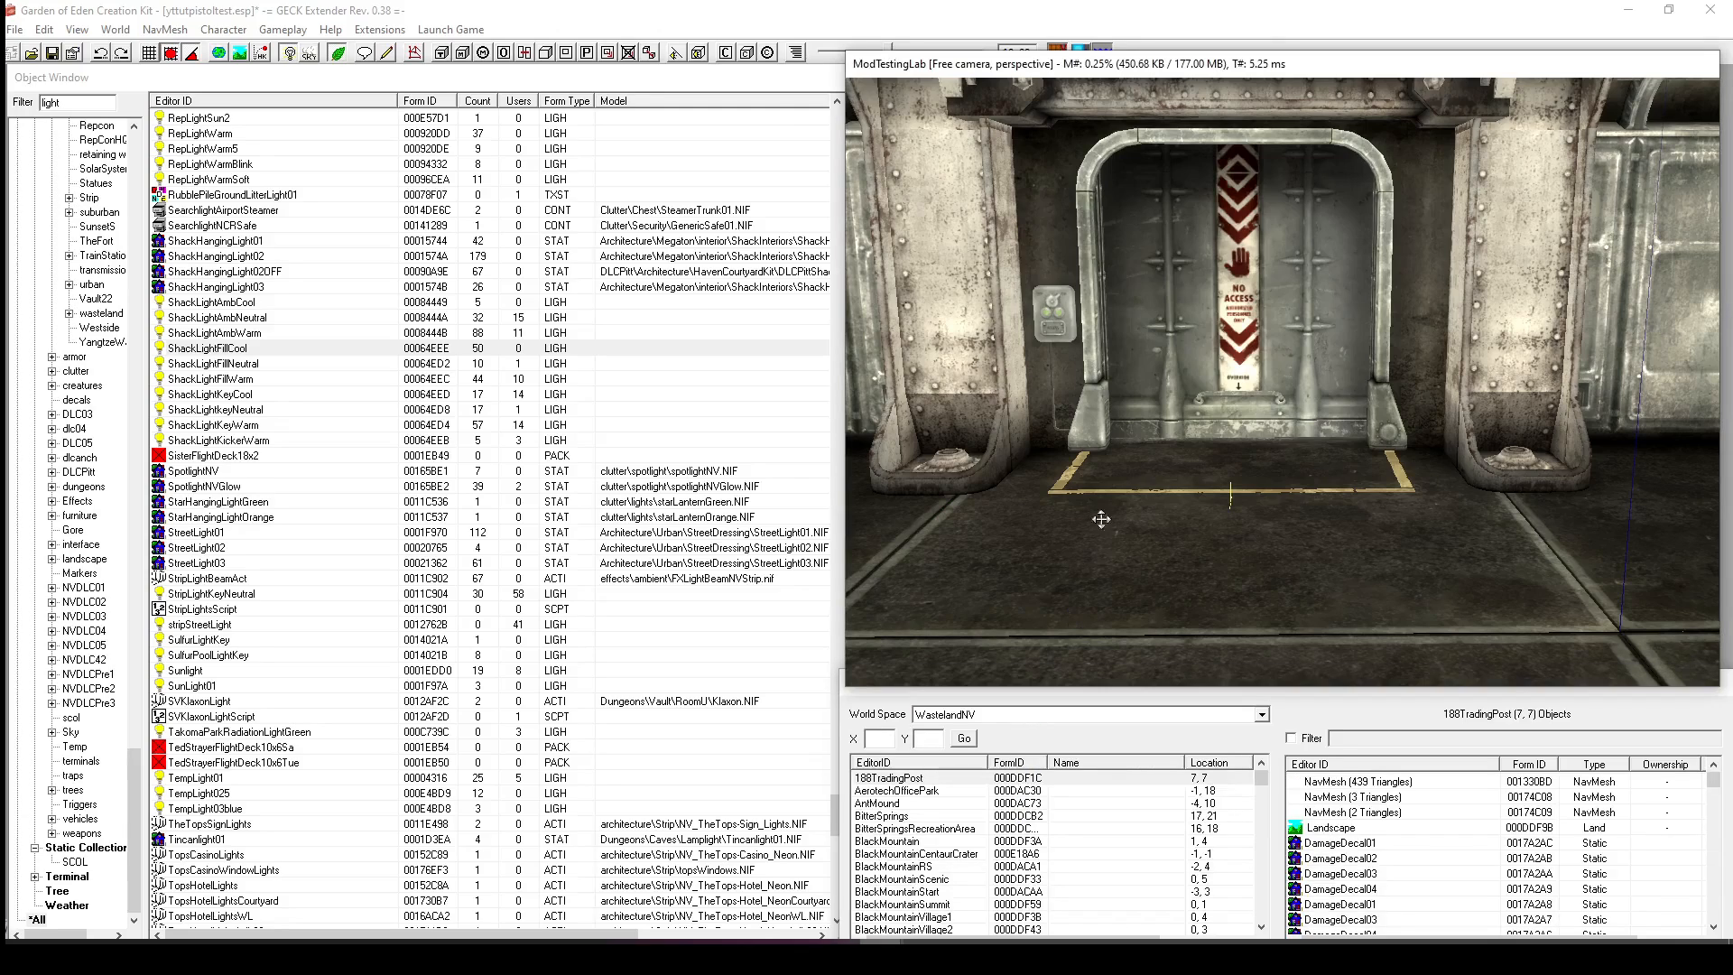
Open the VDoorSlidingVault03 reference for editing and enable Teleport on it, keeping its dialog clear of the render view.
double_click(1214, 271)
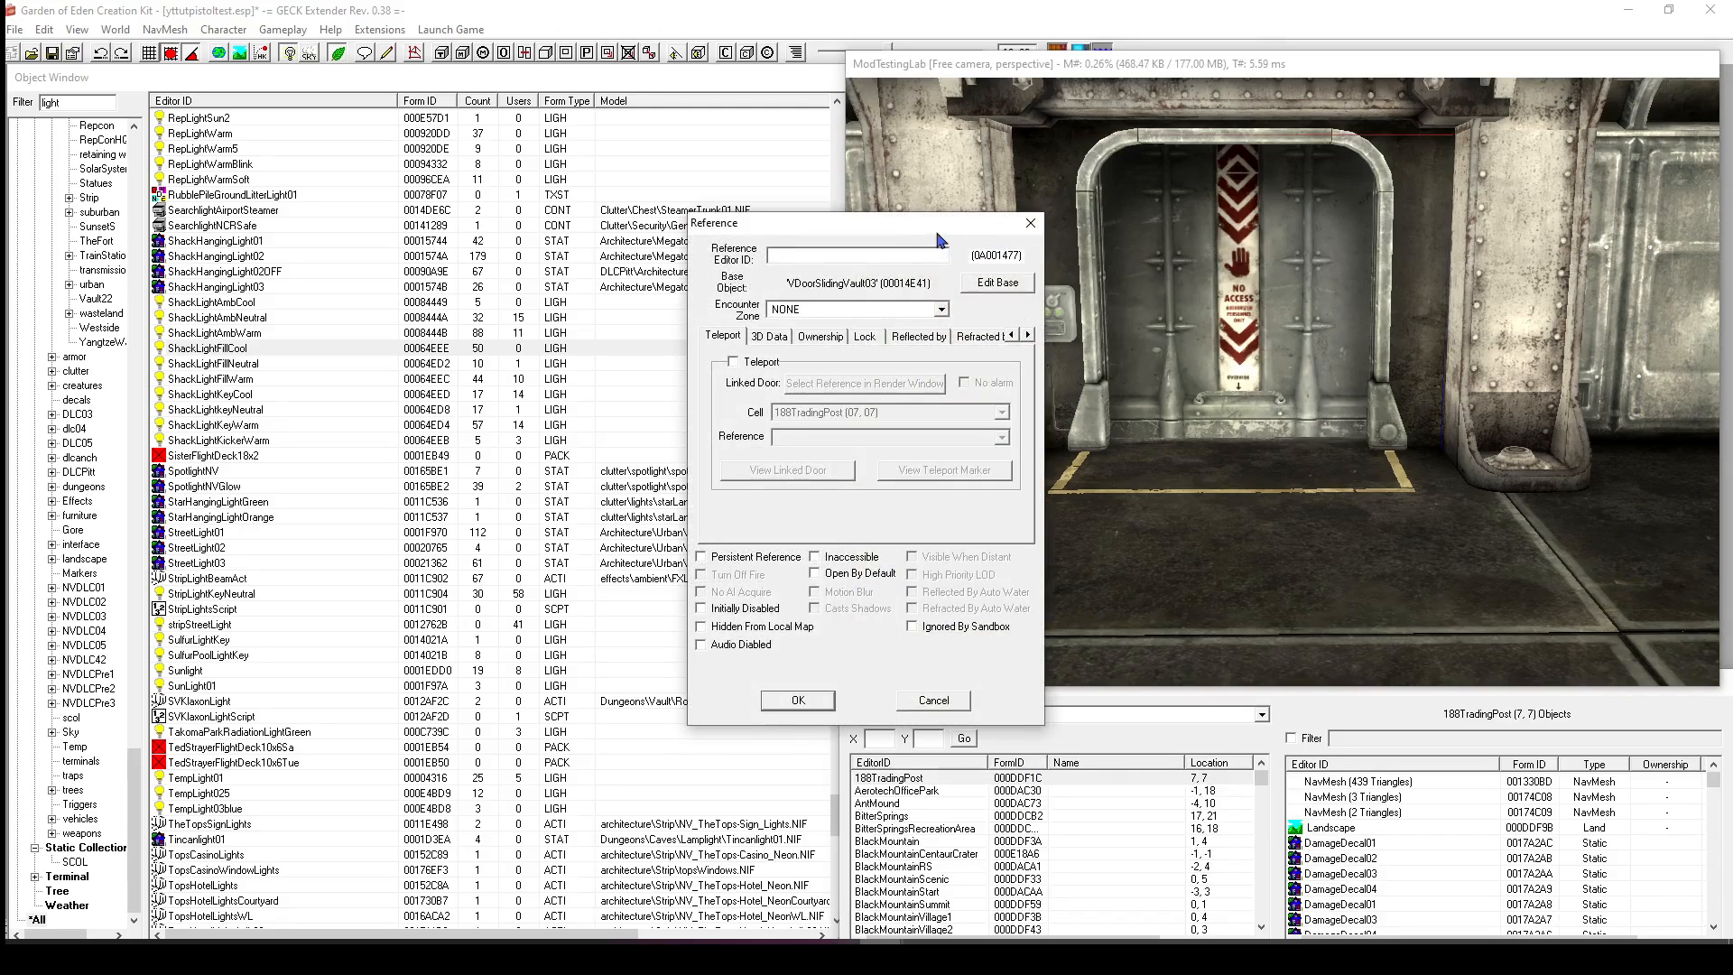
left_click_drag(939, 233, 1042, 214)
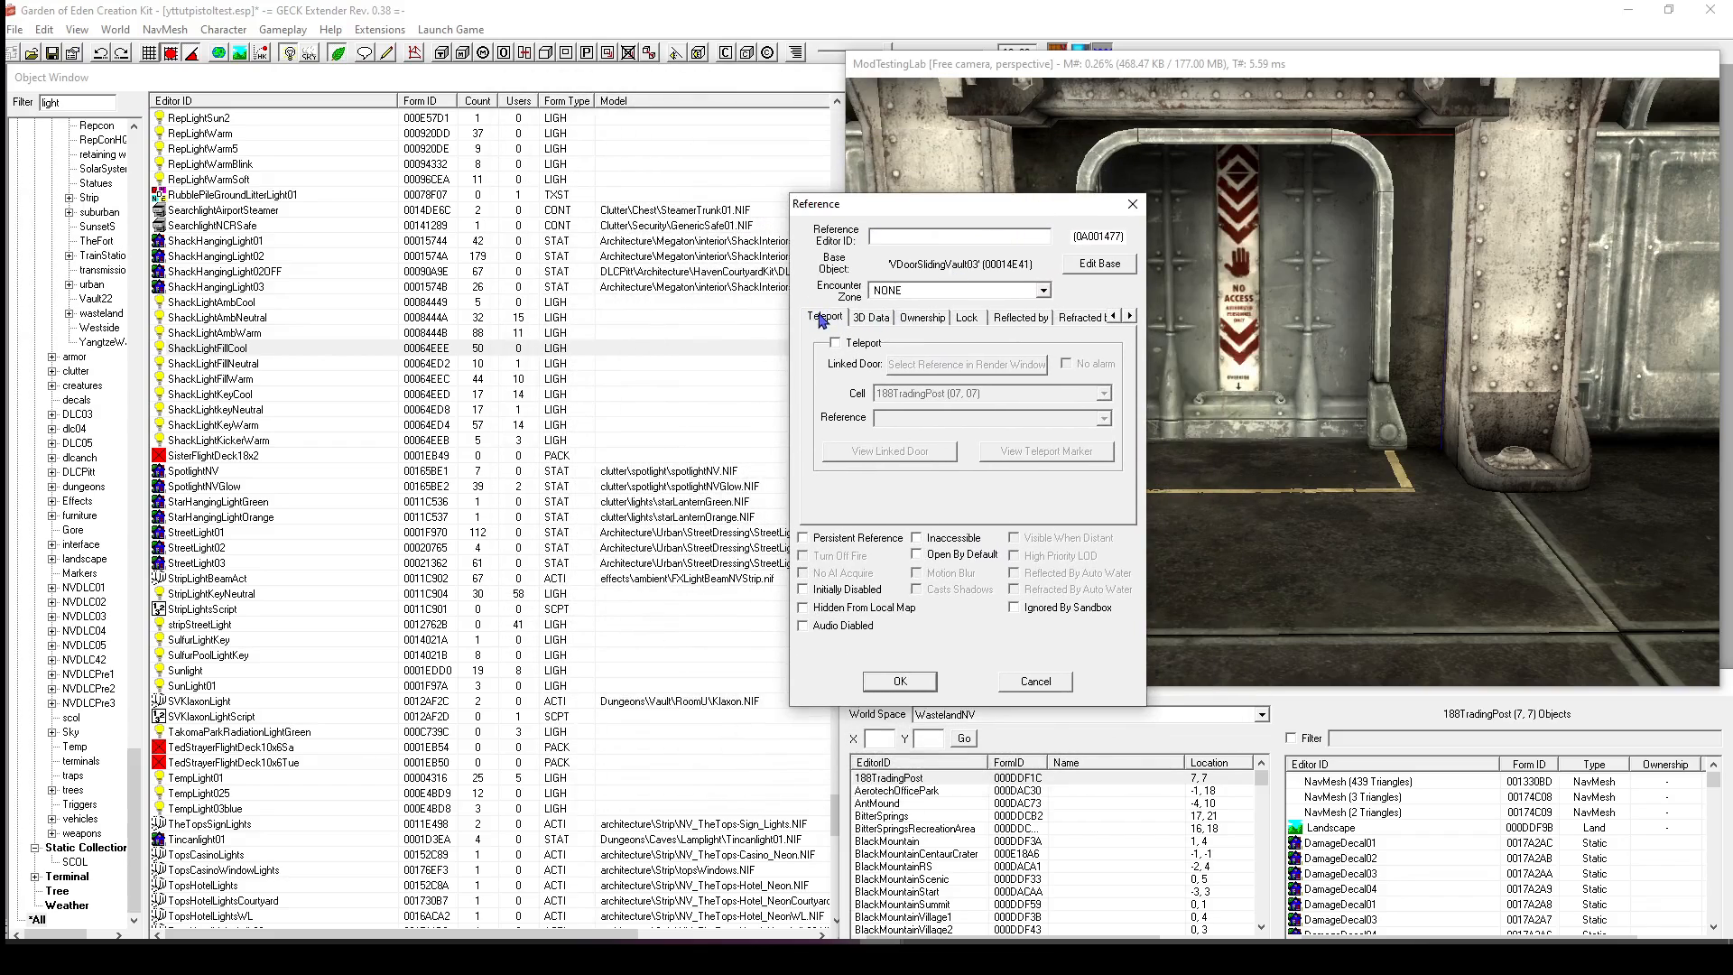
left_click(835, 343)
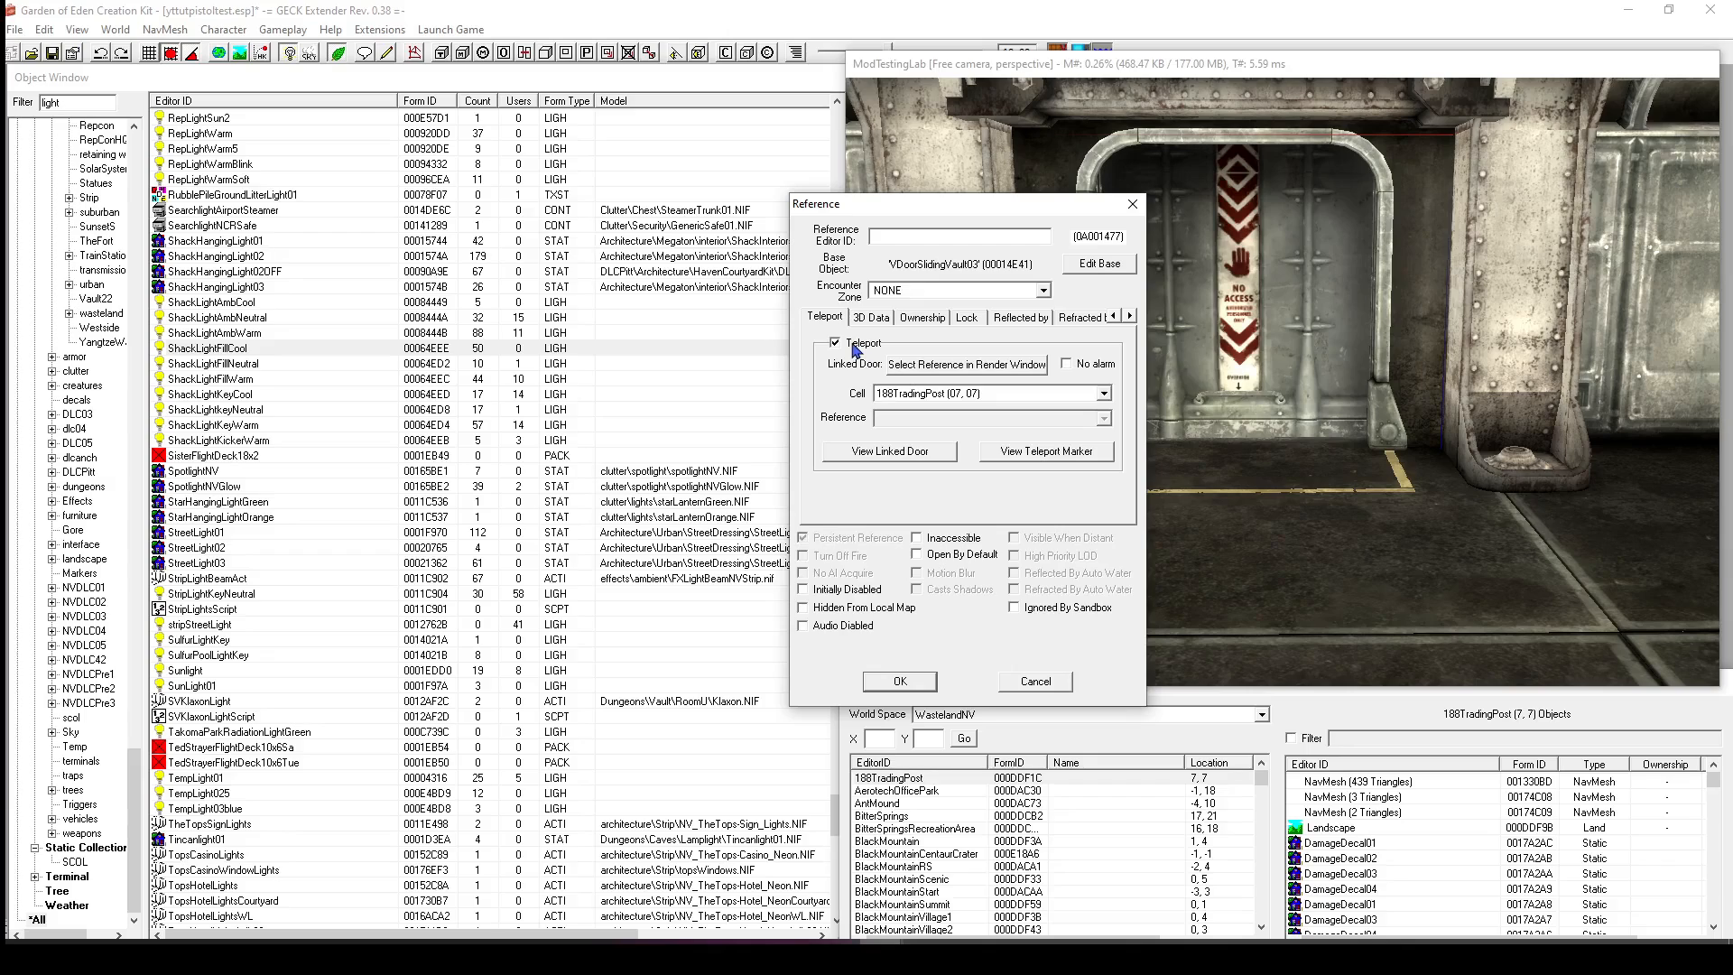
left_click_drag(894, 202, 403, 100)
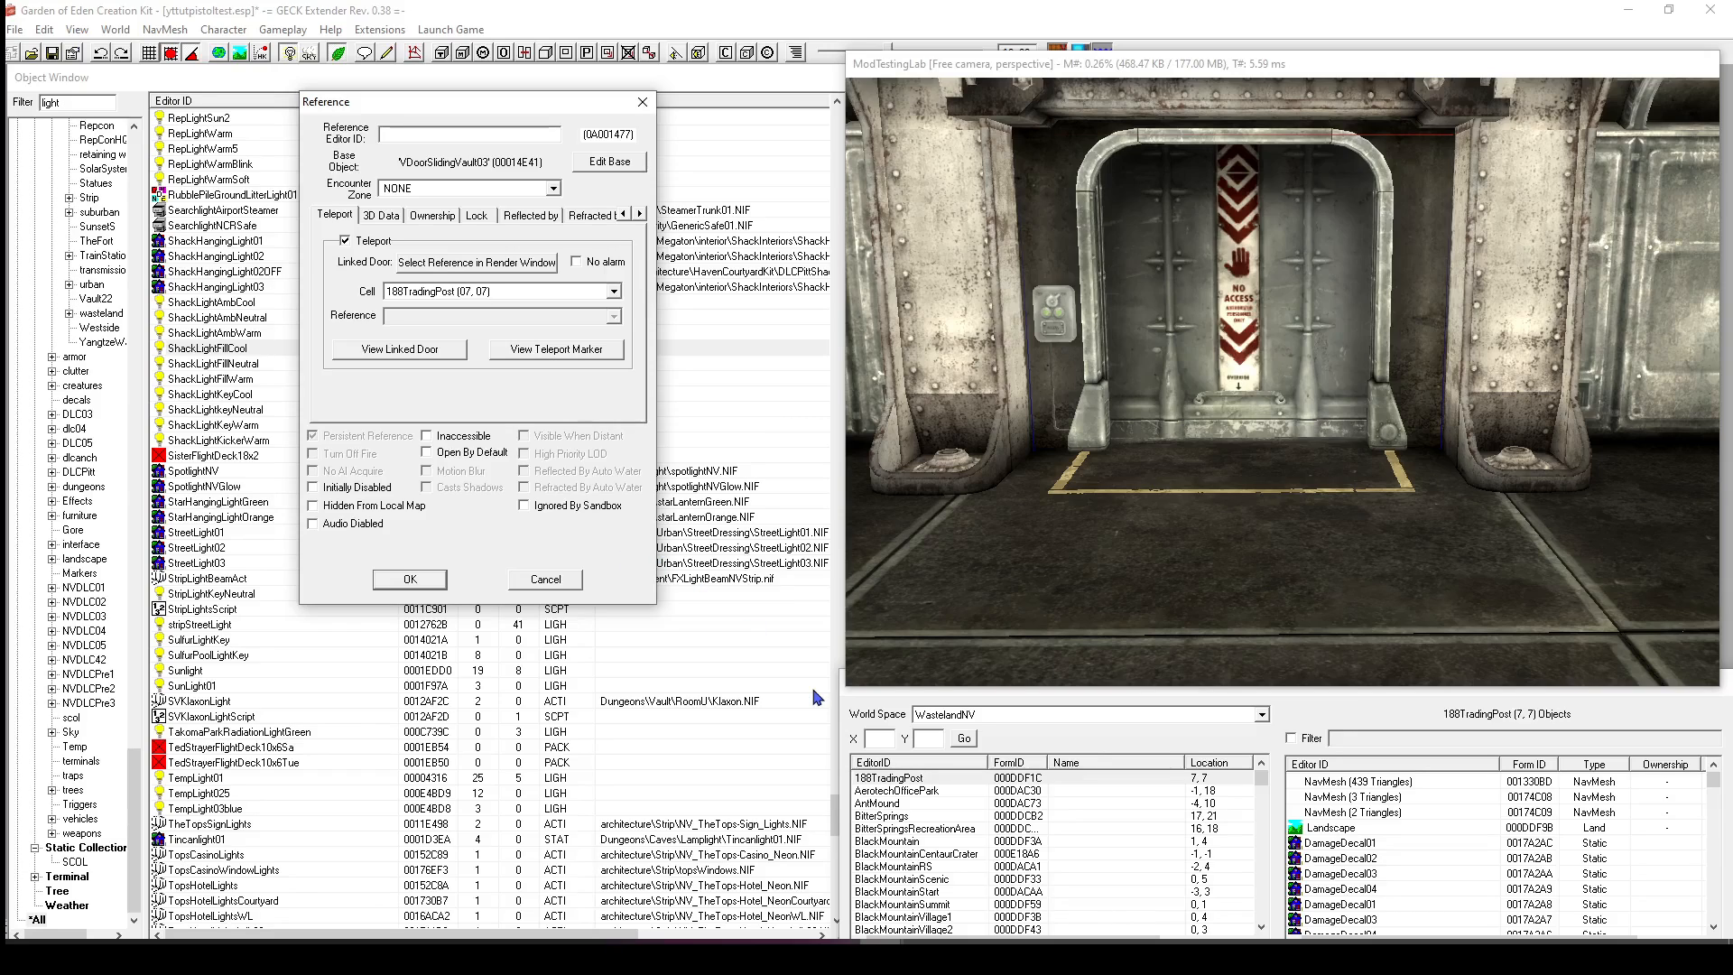
Find the Goodsprings cell at -18, 0 in the WastelandNV cell list and select it.
left_click(1077, 867)
scroll(1045, 822, "down", 5)
scroll(993, 823, "down", 15)
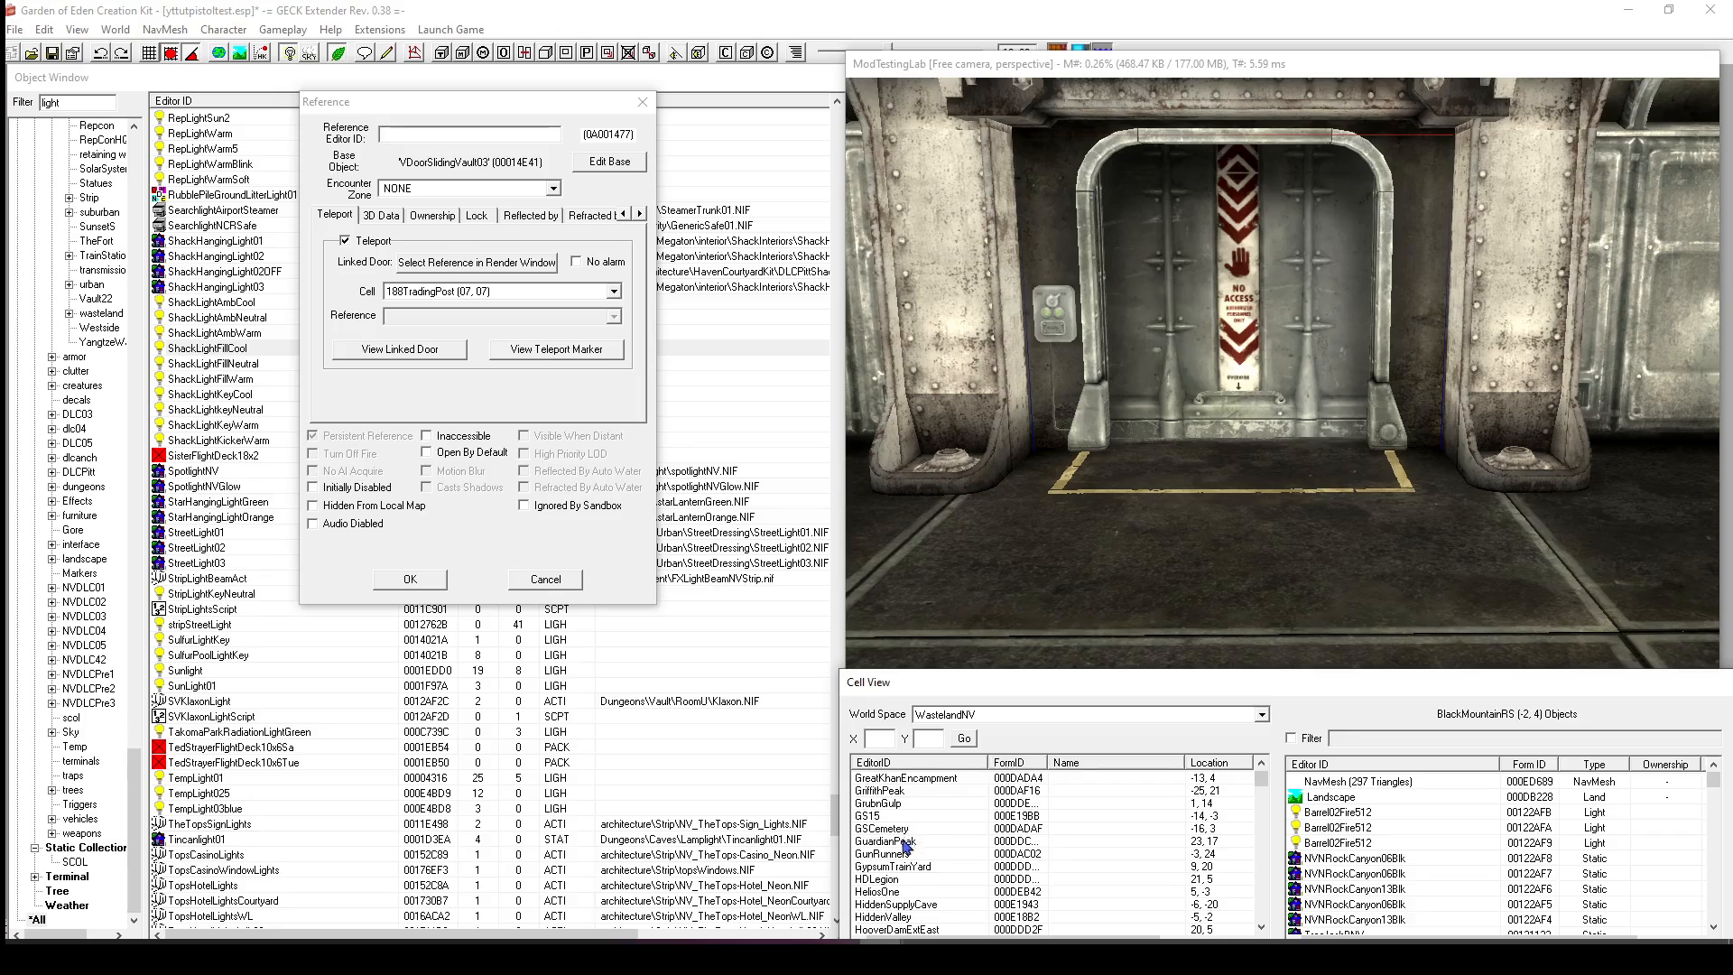
scroll(912, 835, "up", 1)
left_click(905, 791)
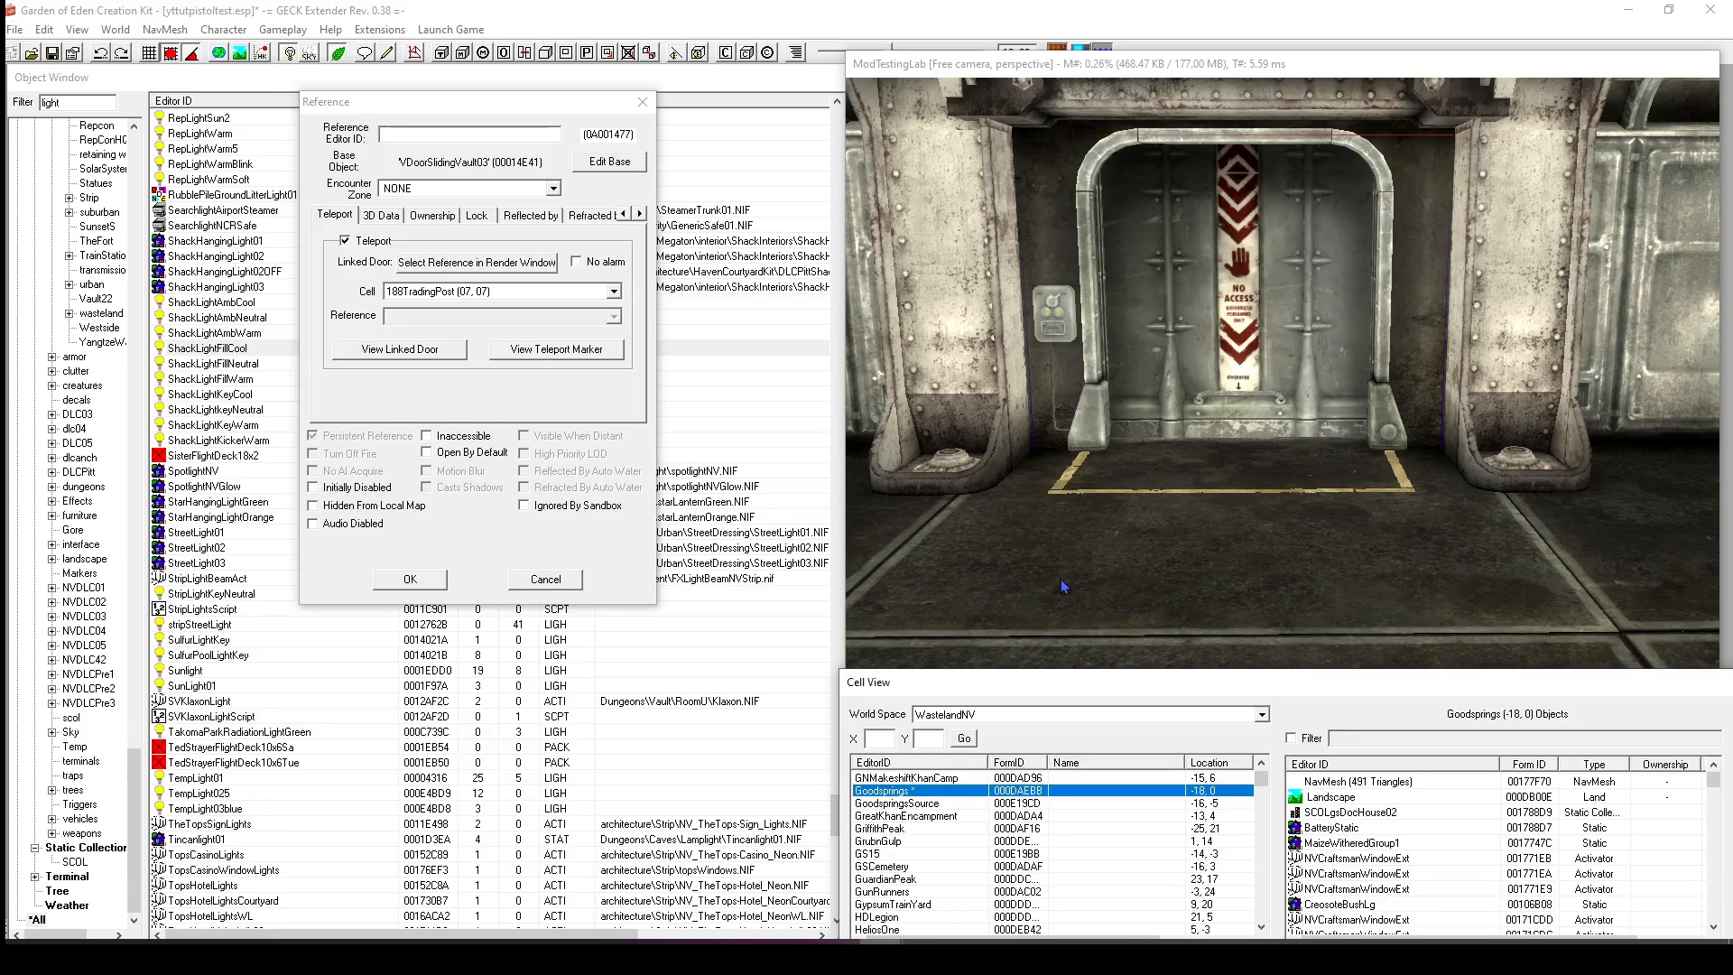
Load the Goodsprings cell into the render view and bring the front of the Goodsprings General Store into view.
double_click(1018, 791)
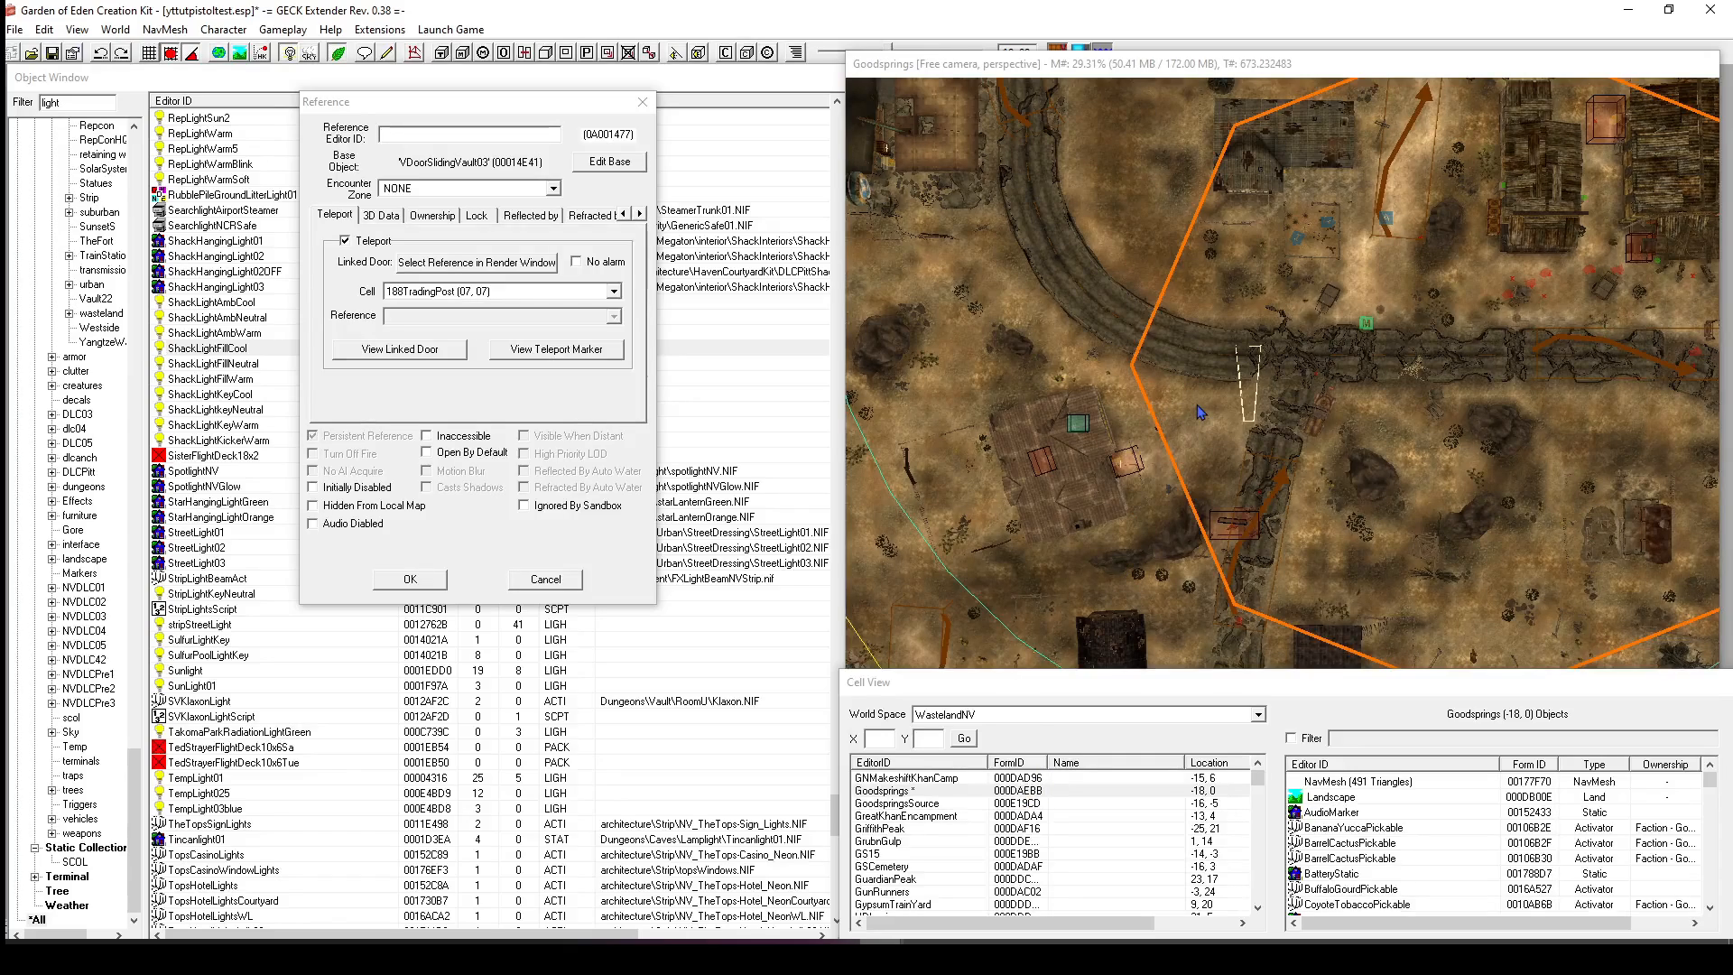
left_click(1212, 410)
scroll(1340, 347, "up", 8)
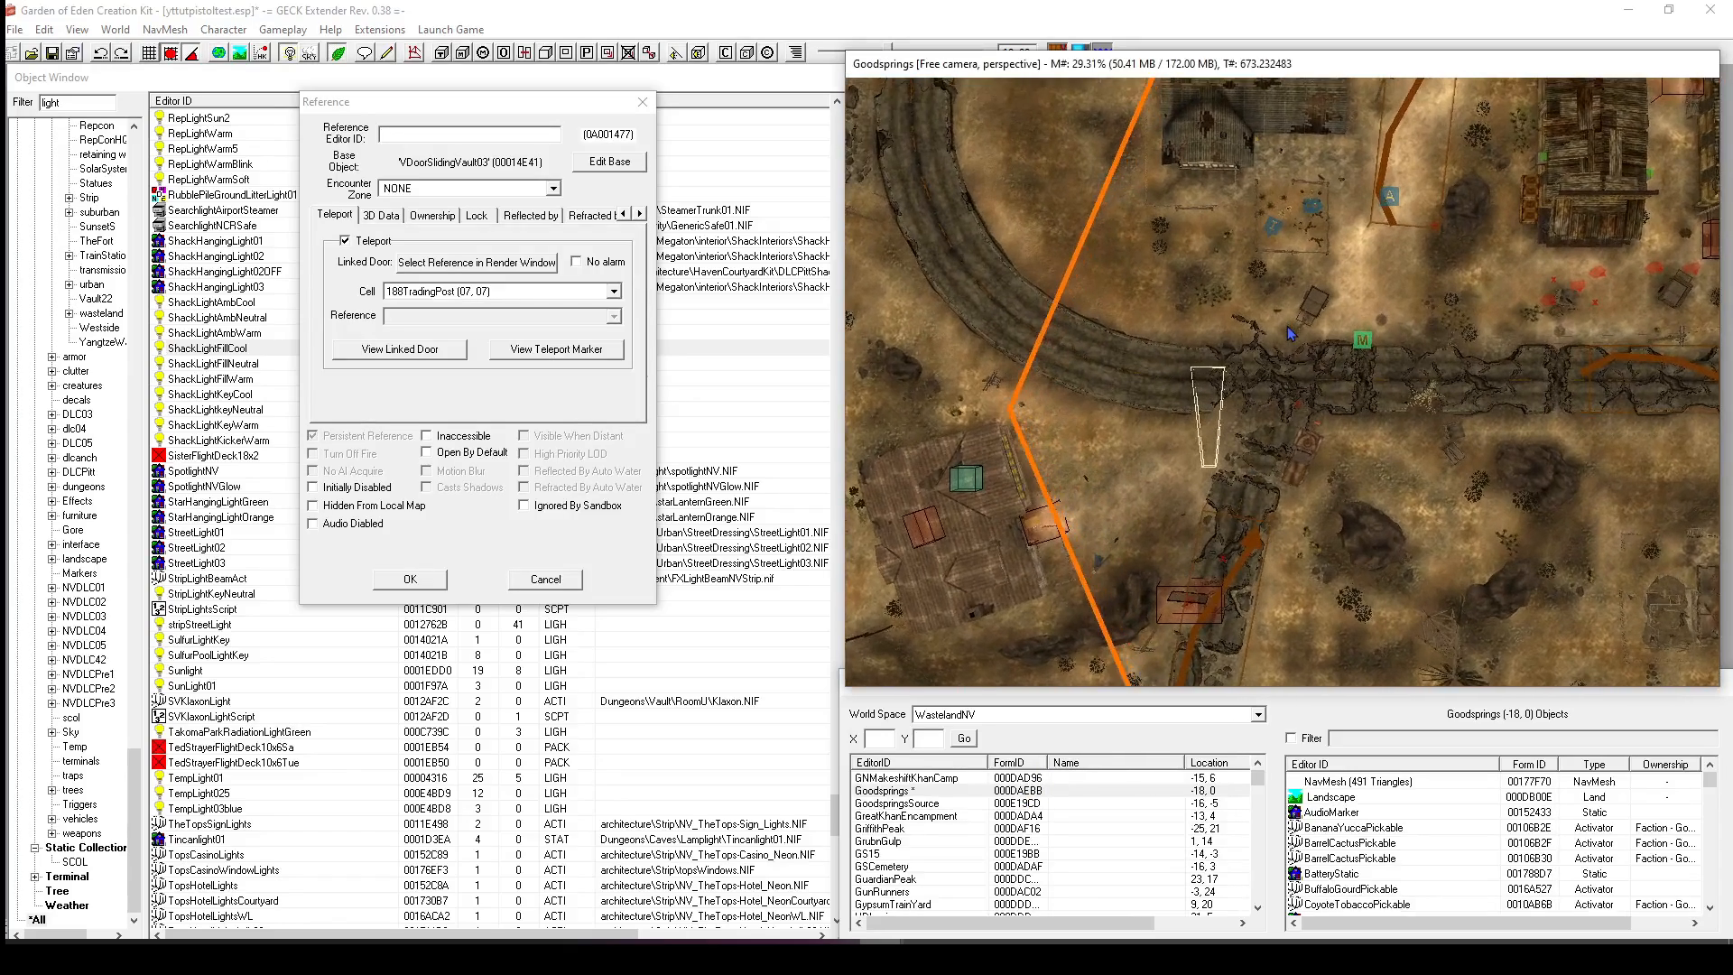
middle_click_drag(1288, 329, 1264, 361)
scroll(1072, 273, "down", 4)
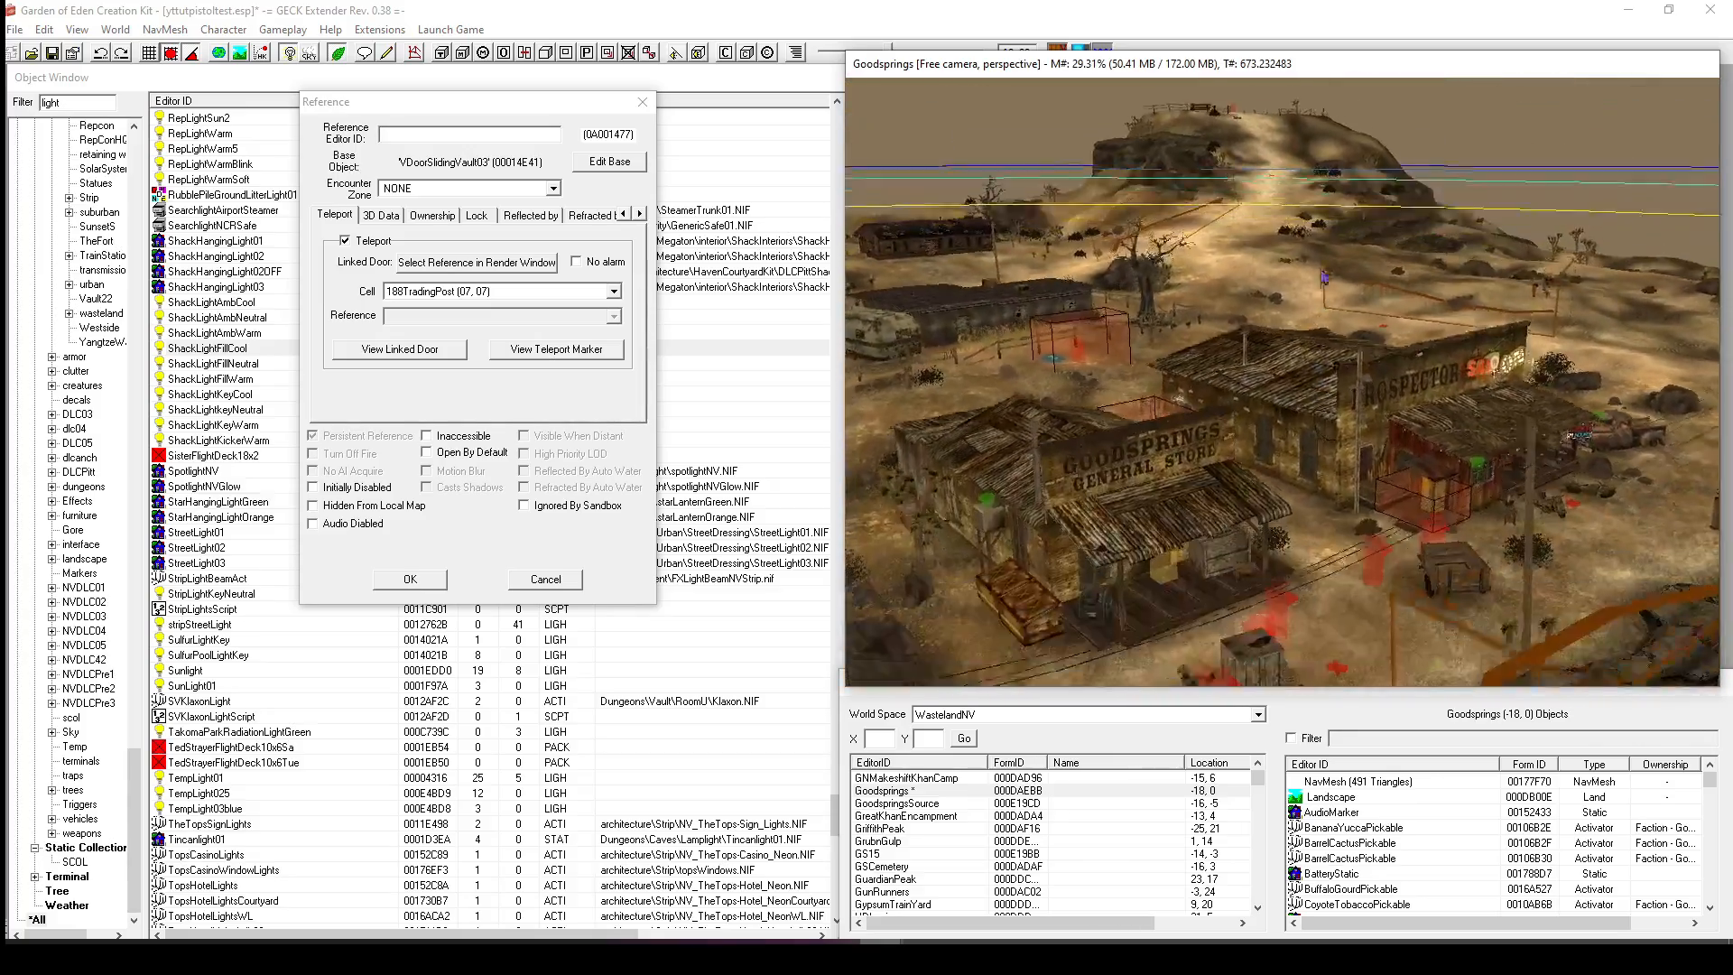
scroll(1350, 383, "up", 6)
scroll(1351, 384, "up", 3)
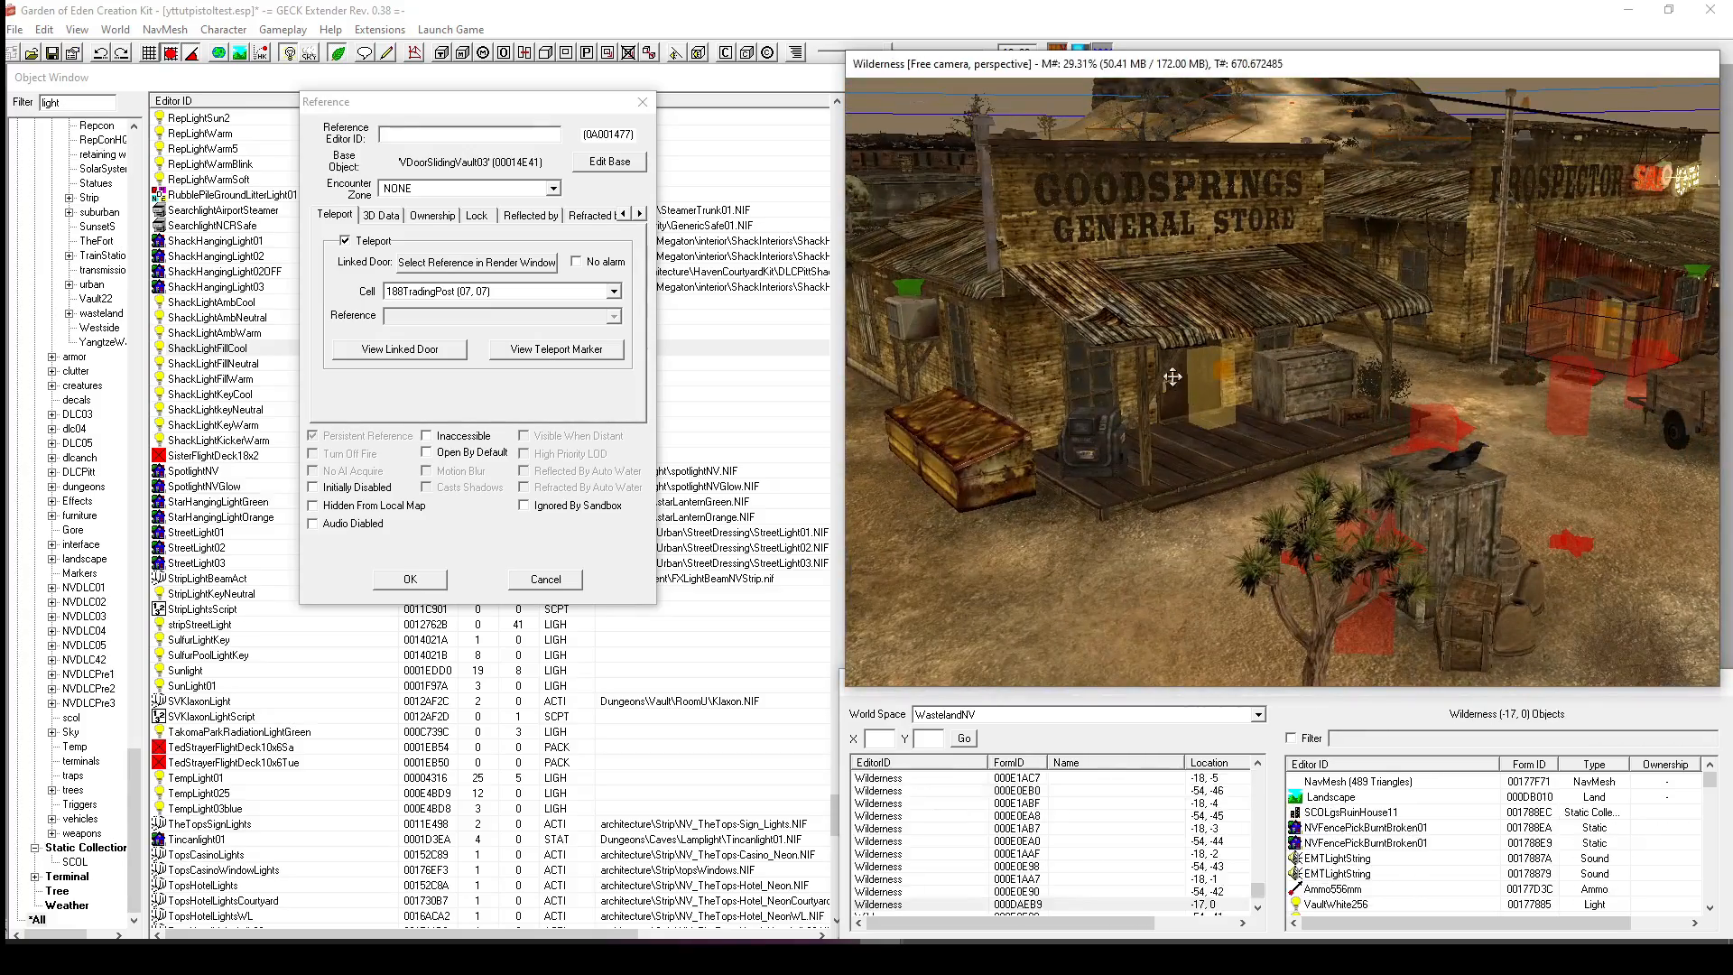
Place a copy of the general store's NVCraftsmanHomeDoor free-standing on open ground beside the cracked road.
left_click_drag(1179, 379, 1065, 516)
middle_click_drag(1065, 516, 1384, 336, "shift")
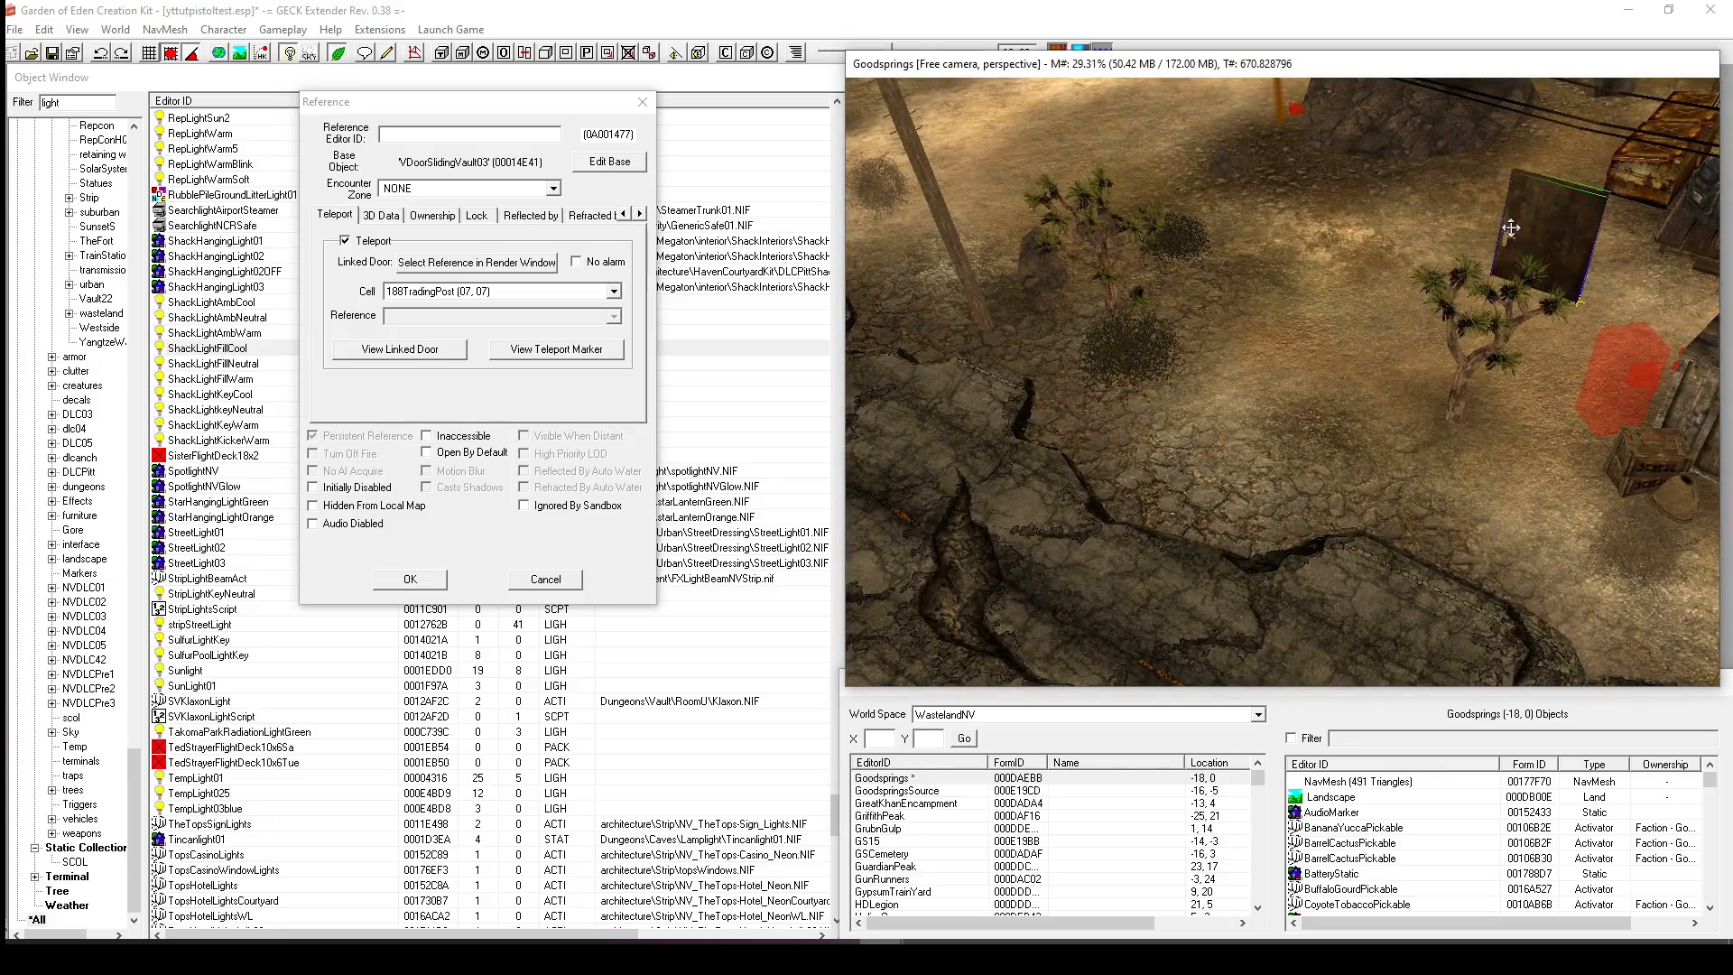
left_click_drag(1514, 230, 1239, 367)
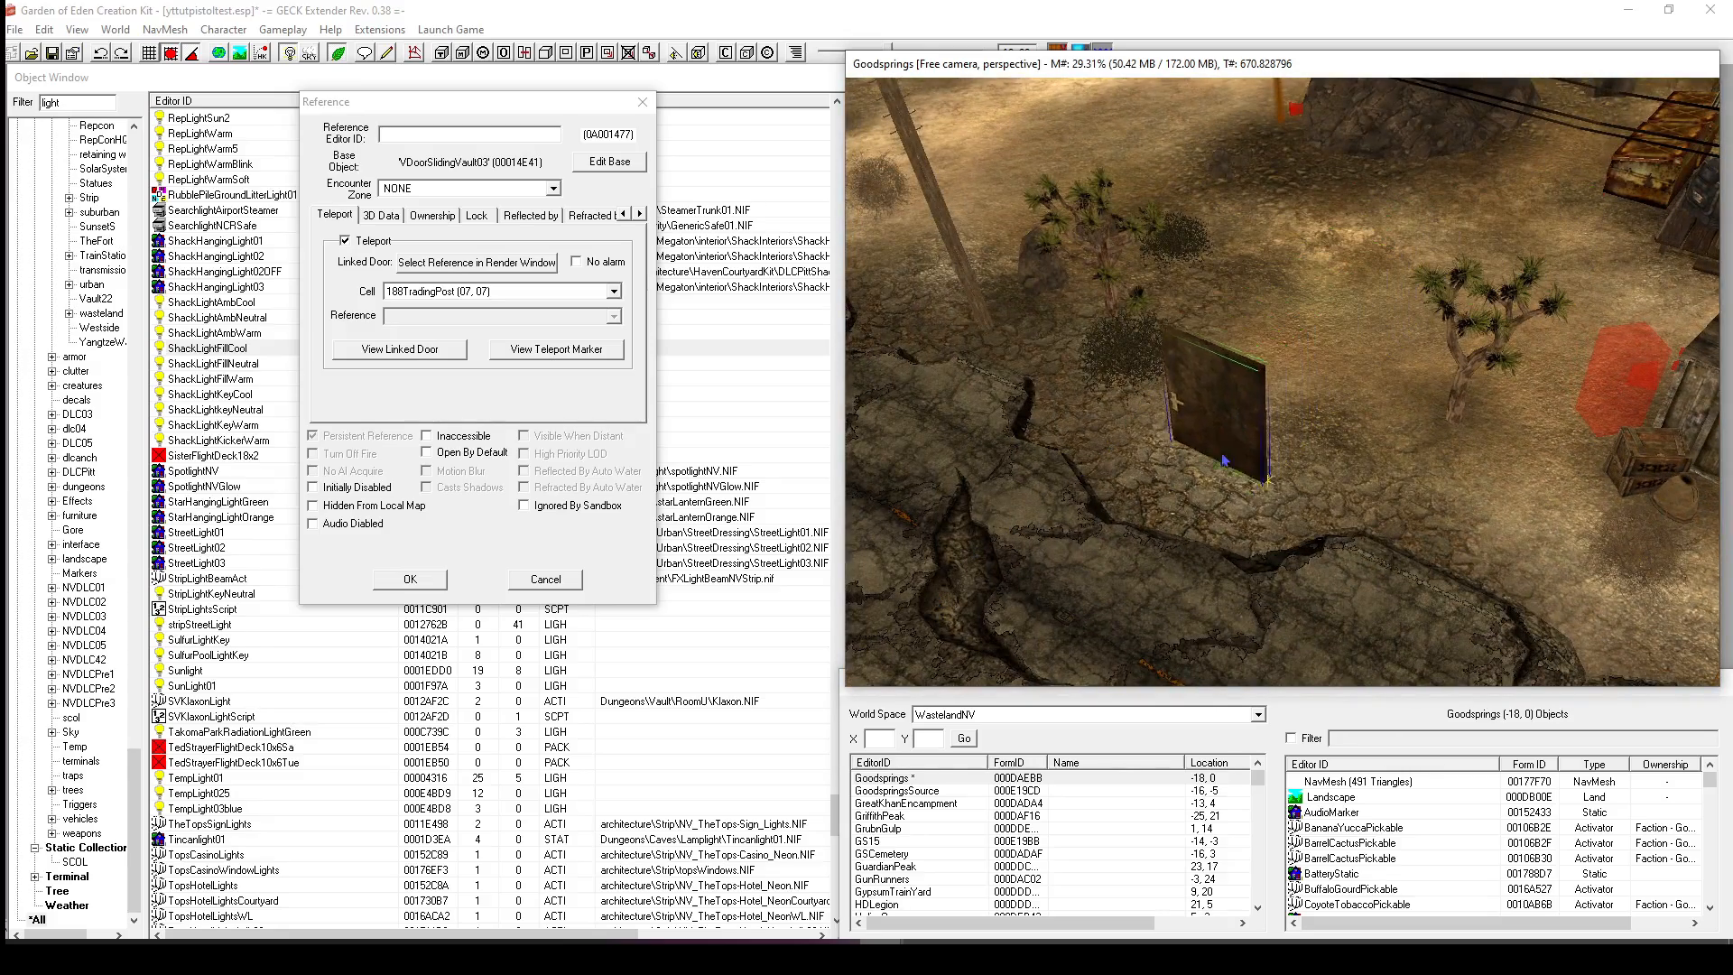
middle_click_drag(1239, 368, 1352, 412, "shift")
left_click_drag(1352, 411, 1288, 395)
mouse_move(1289, 395)
middle_mouse_down("shift")
mouse_move(1237, 392)
mouse_move(1277, 380)
middle_mouse_up("shift")
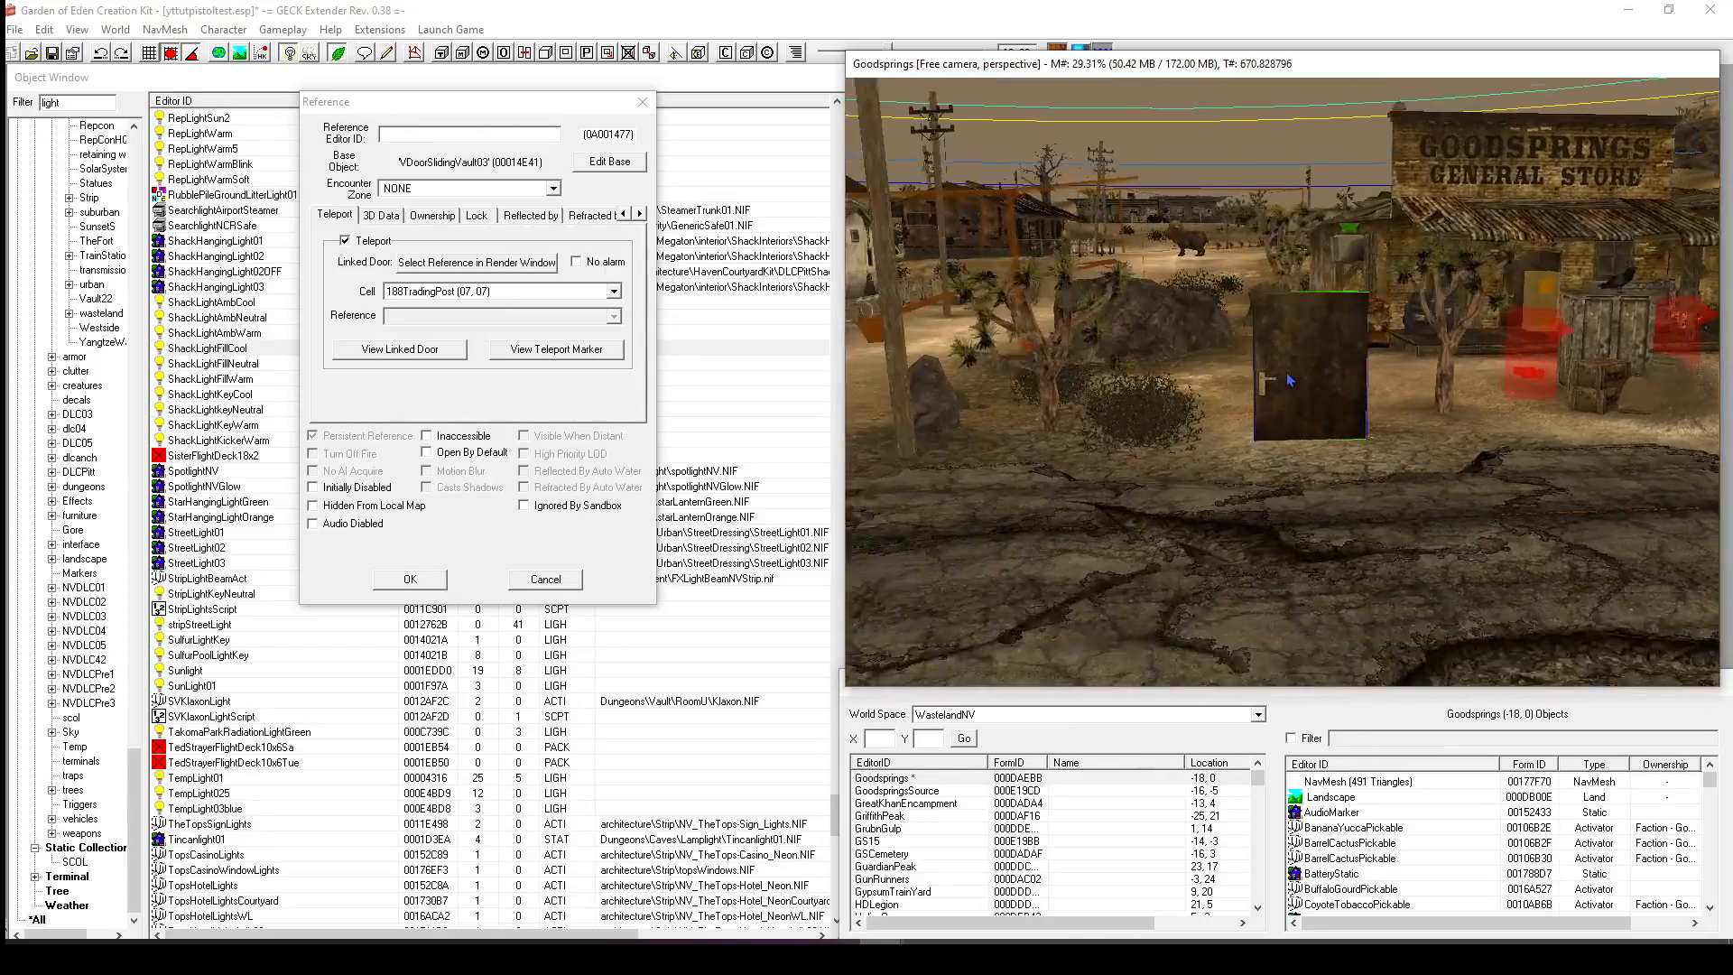
scroll(1277, 380, "up", 3)
scroll(1277, 380, "up", 1)
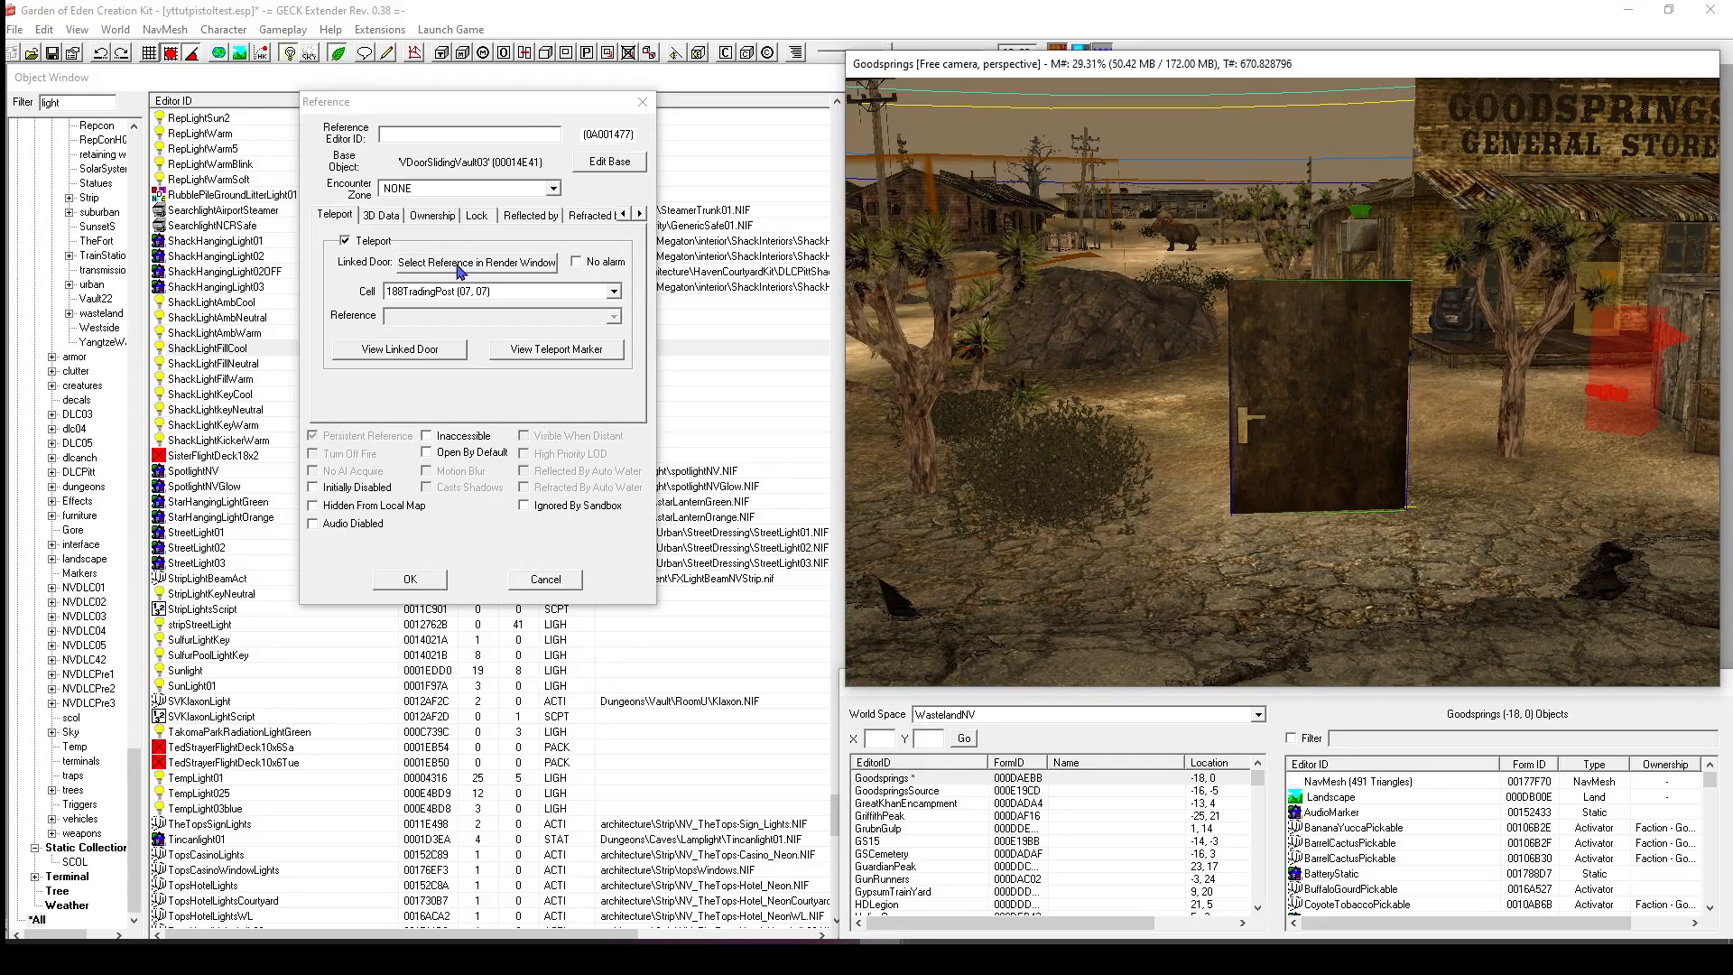
Link the sliding vault door's teleport to the free-standing NVCraftsmanHomeDoor in Goodsprings and accept the reference settings.
left_click_drag(462, 93, 386, 211)
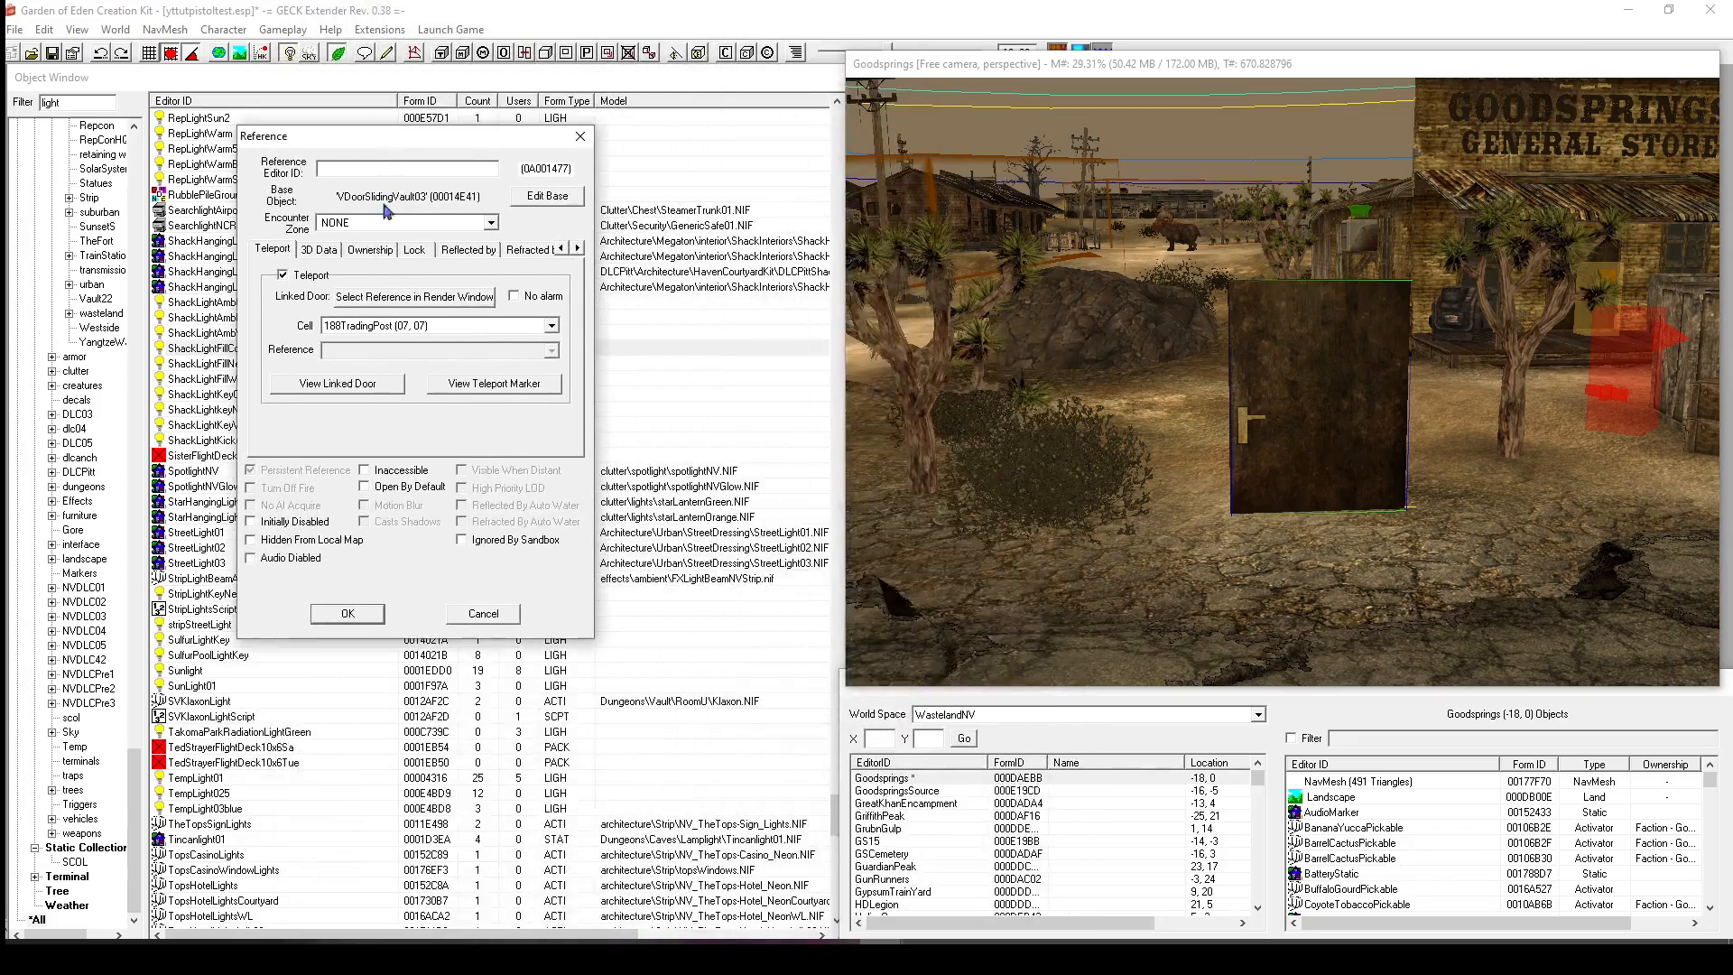
left_click(356, 298)
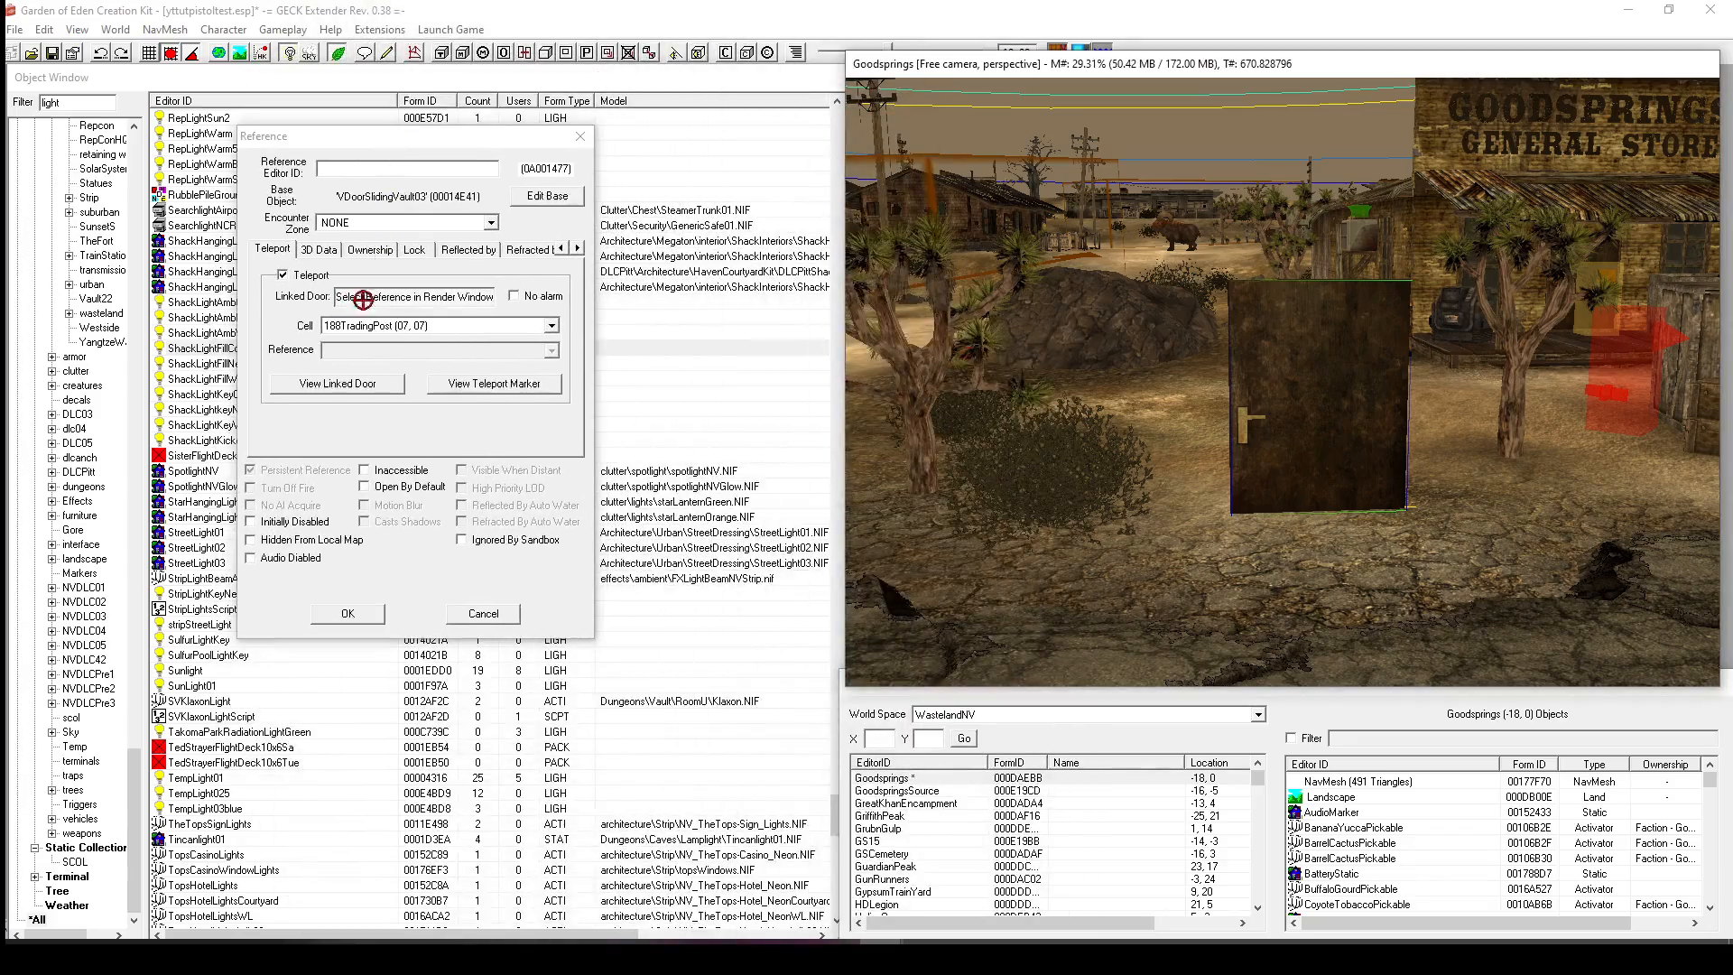
left_click(1292, 382)
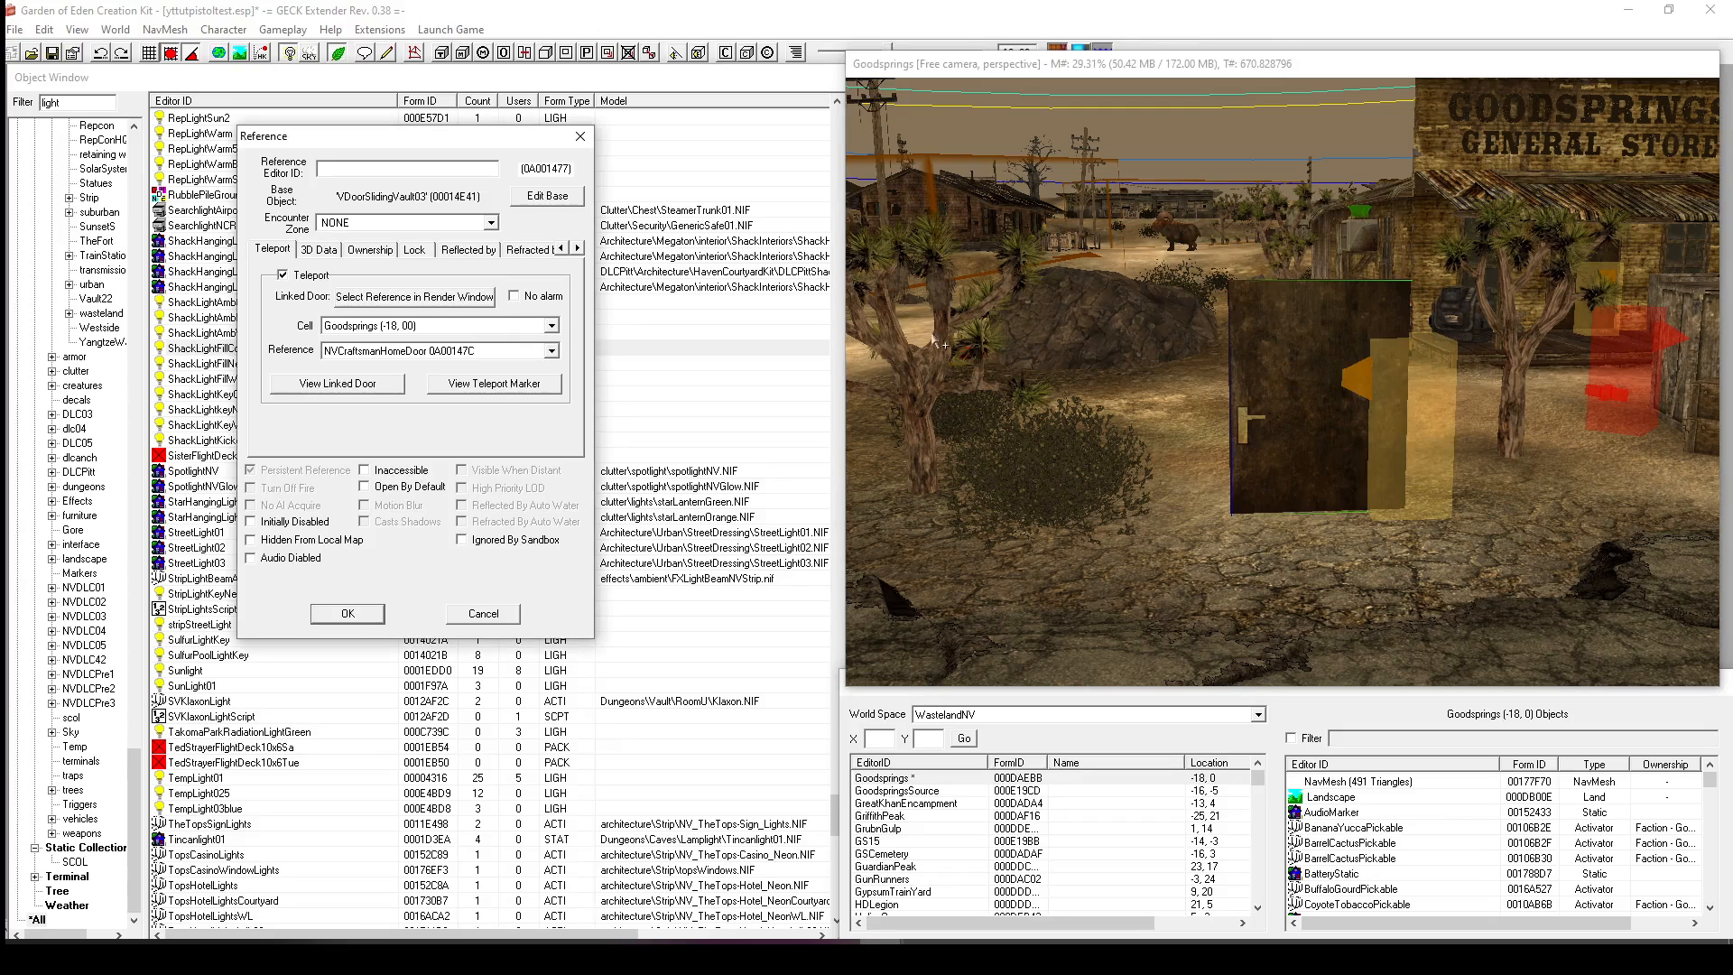
left_click(350, 616)
Position the yellow teleport marker clear of the free-standing Goodsprings door, on its road side and facing away from it.
middle_click_drag(1234, 507, 1264, 510)
scroll(1222, 484, "up", 5)
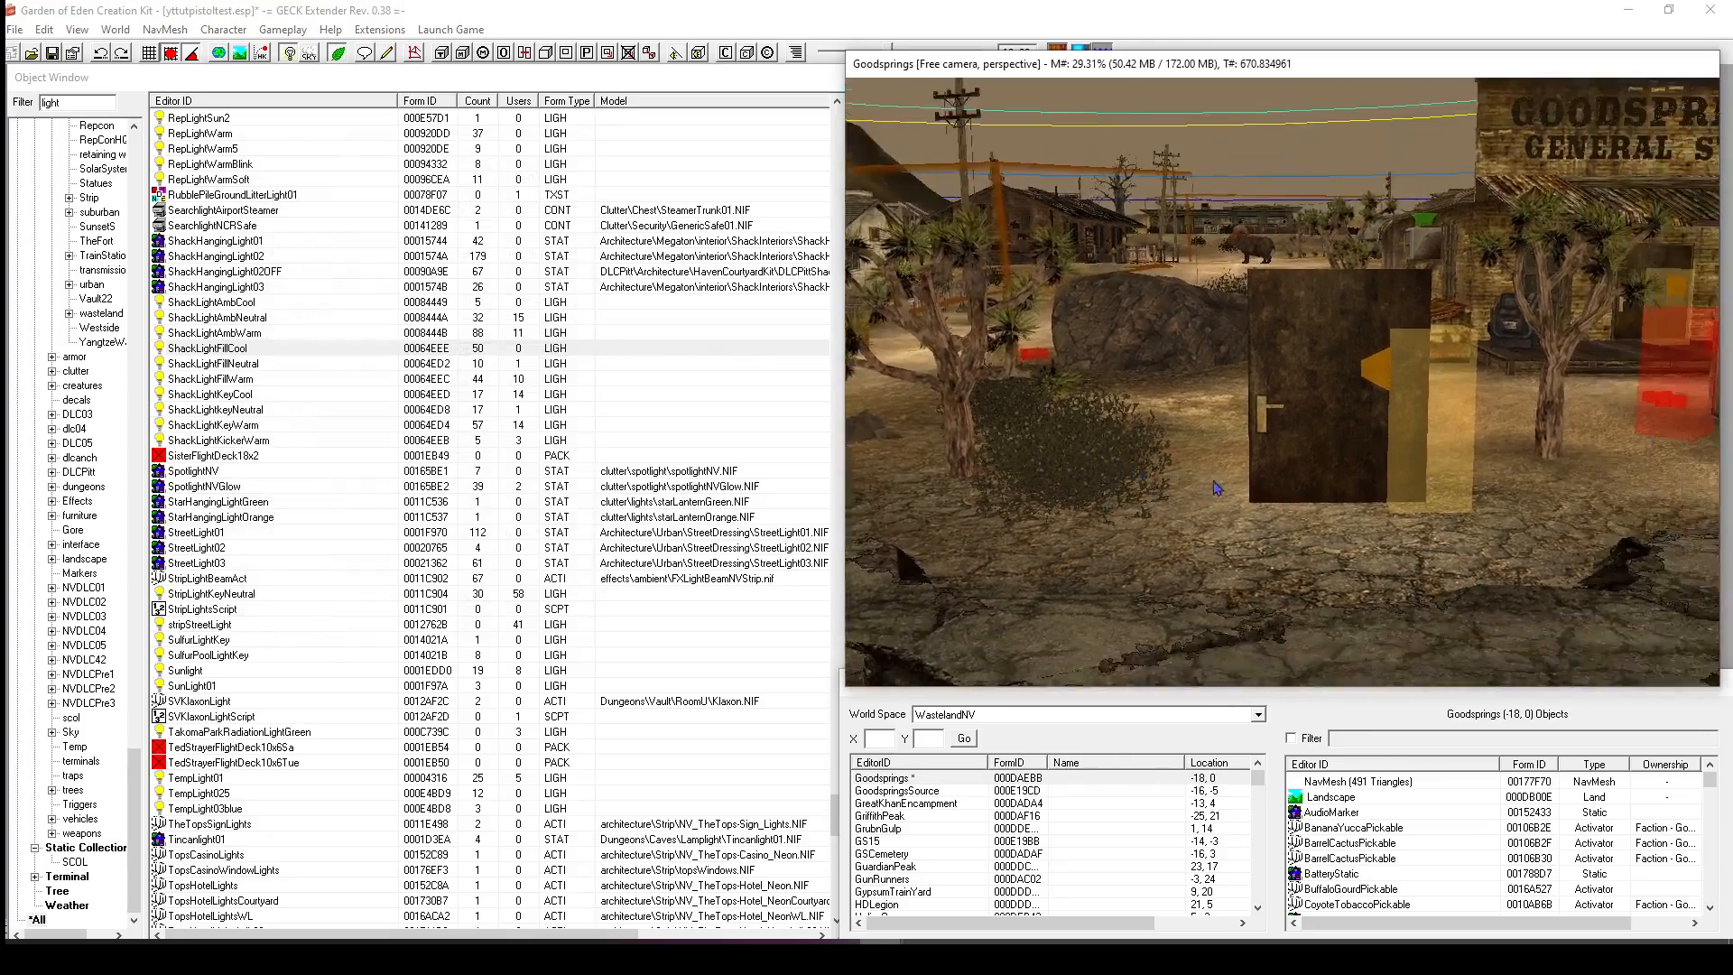
scroll(1221, 484, "down", 5)
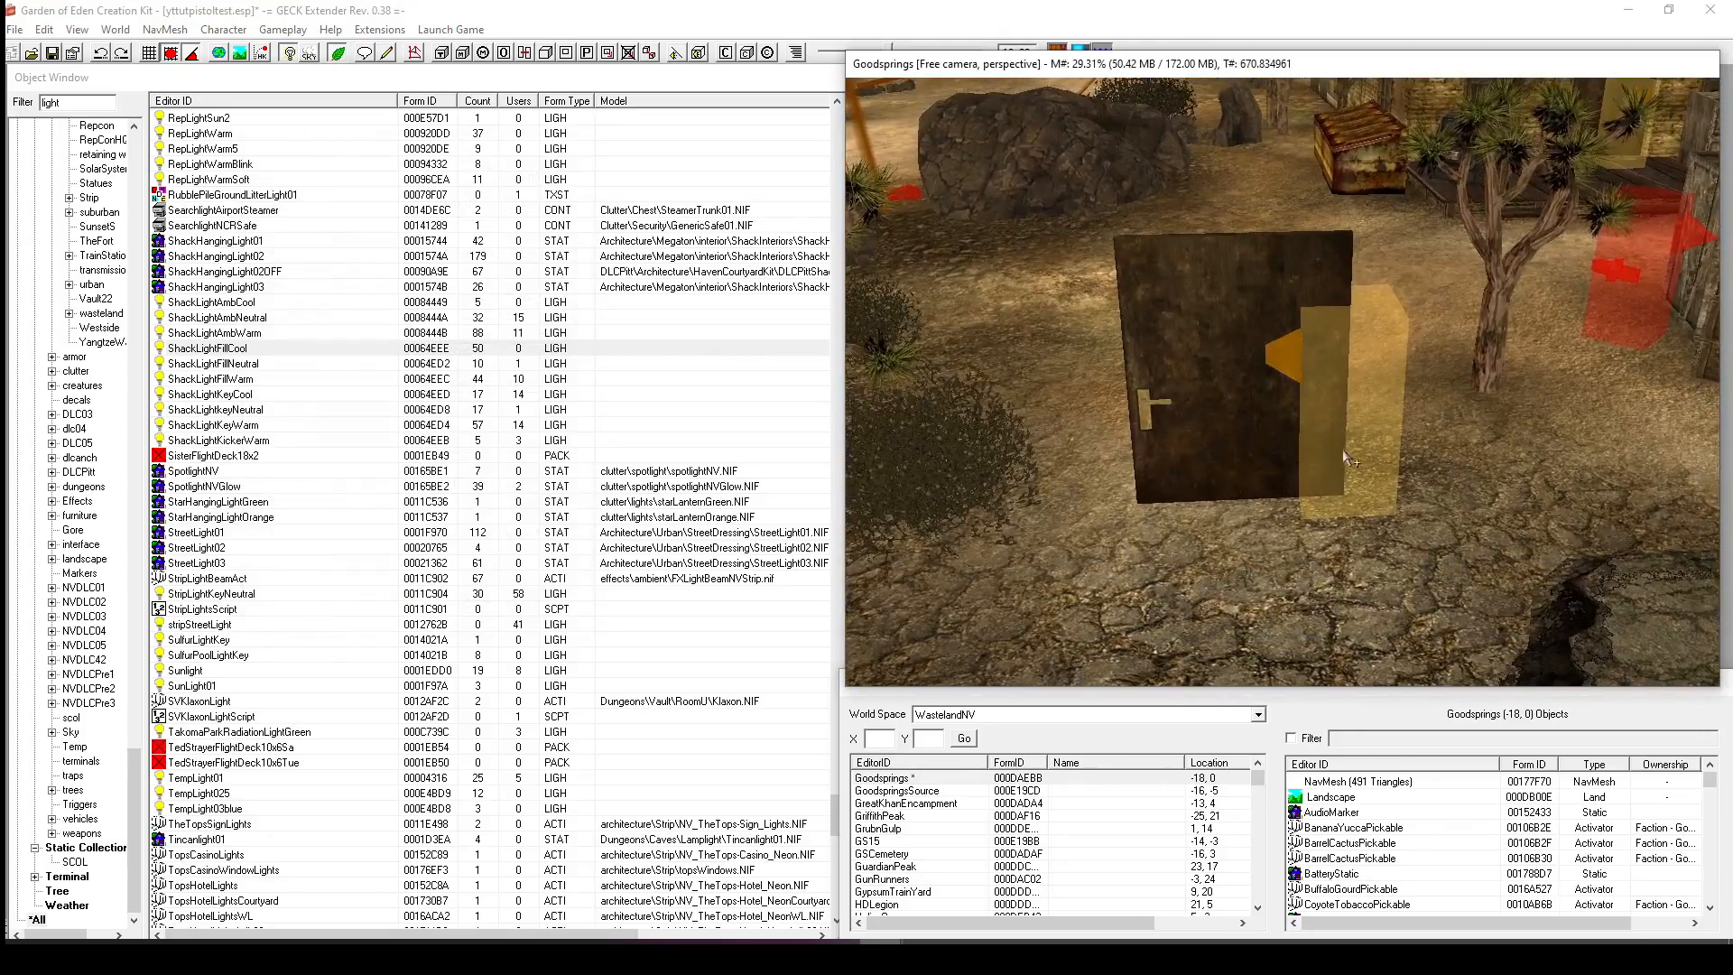
mouse_move(1352, 417)
left_mouse_down()
mouse_move(1300, 470)
mouse_move(1208, 480)
mouse_move(1270, 477)
mouse_move(1338, 433)
left_mouse_up()
mouse_move(1339, 437)
middle_mouse_down()
mouse_move(1251, 452)
mouse_move(1270, 431)
mouse_move(1435, 406)
mouse_move(1331, 413)
mouse_move(1039, 318)
middle_mouse_up()
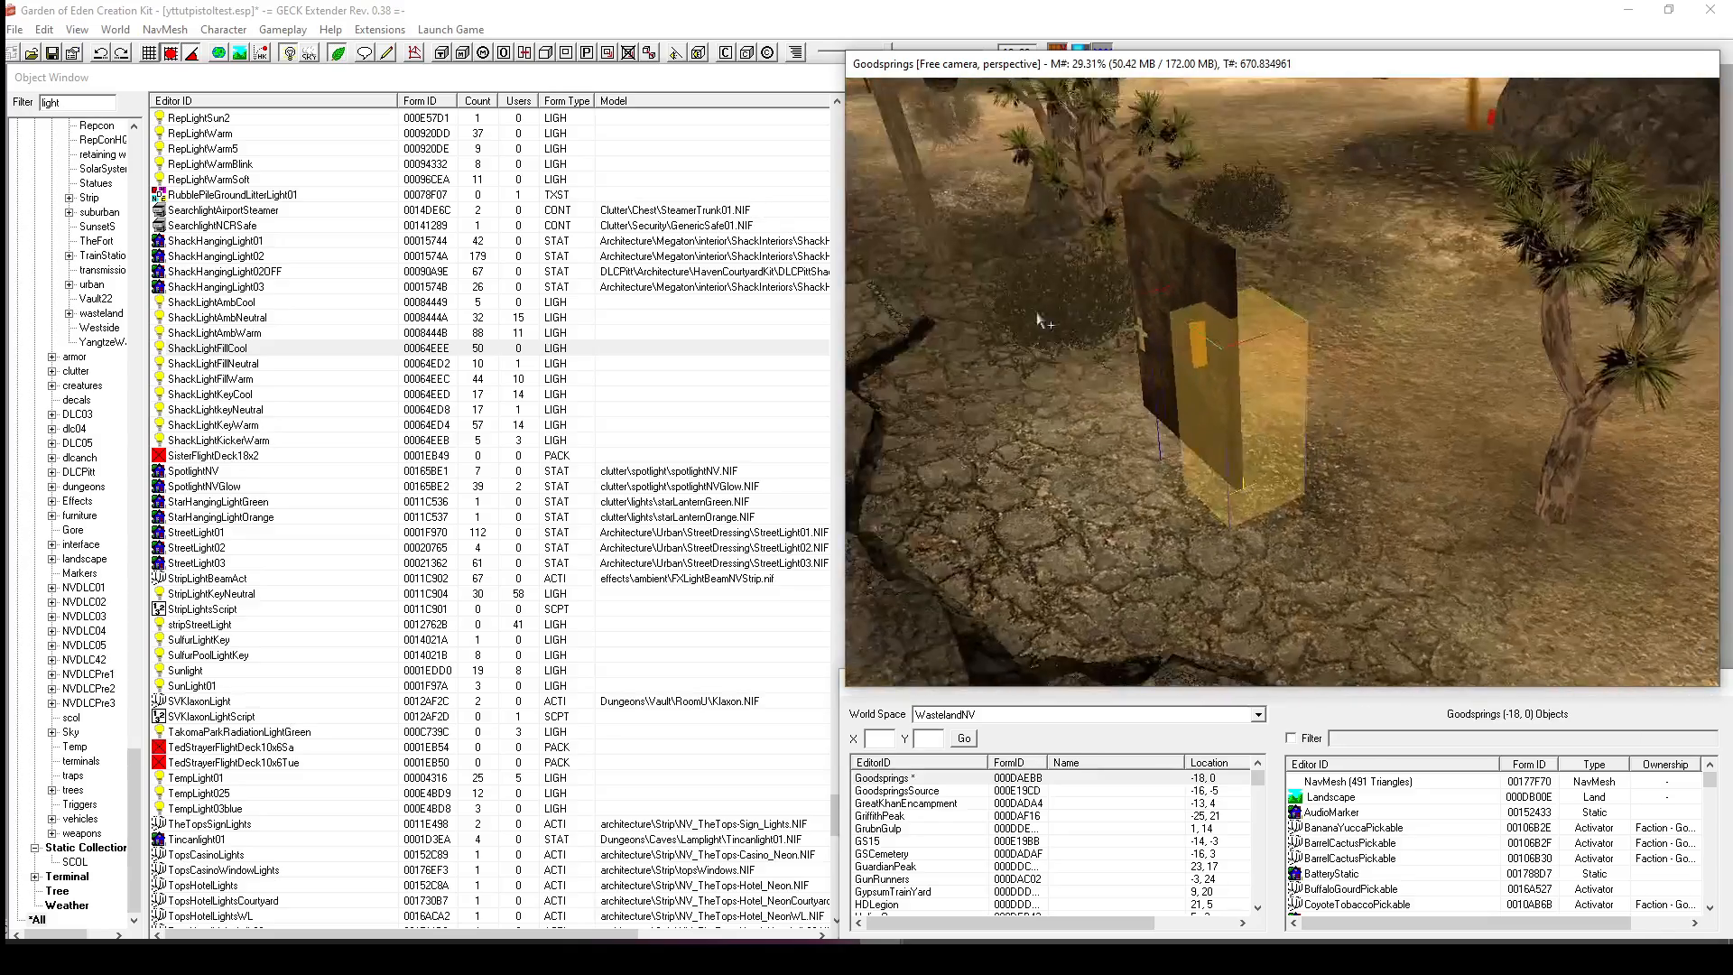
middle_click_drag(1251, 275, 1335, 273)
scroll(1336, 274, "up", 3)
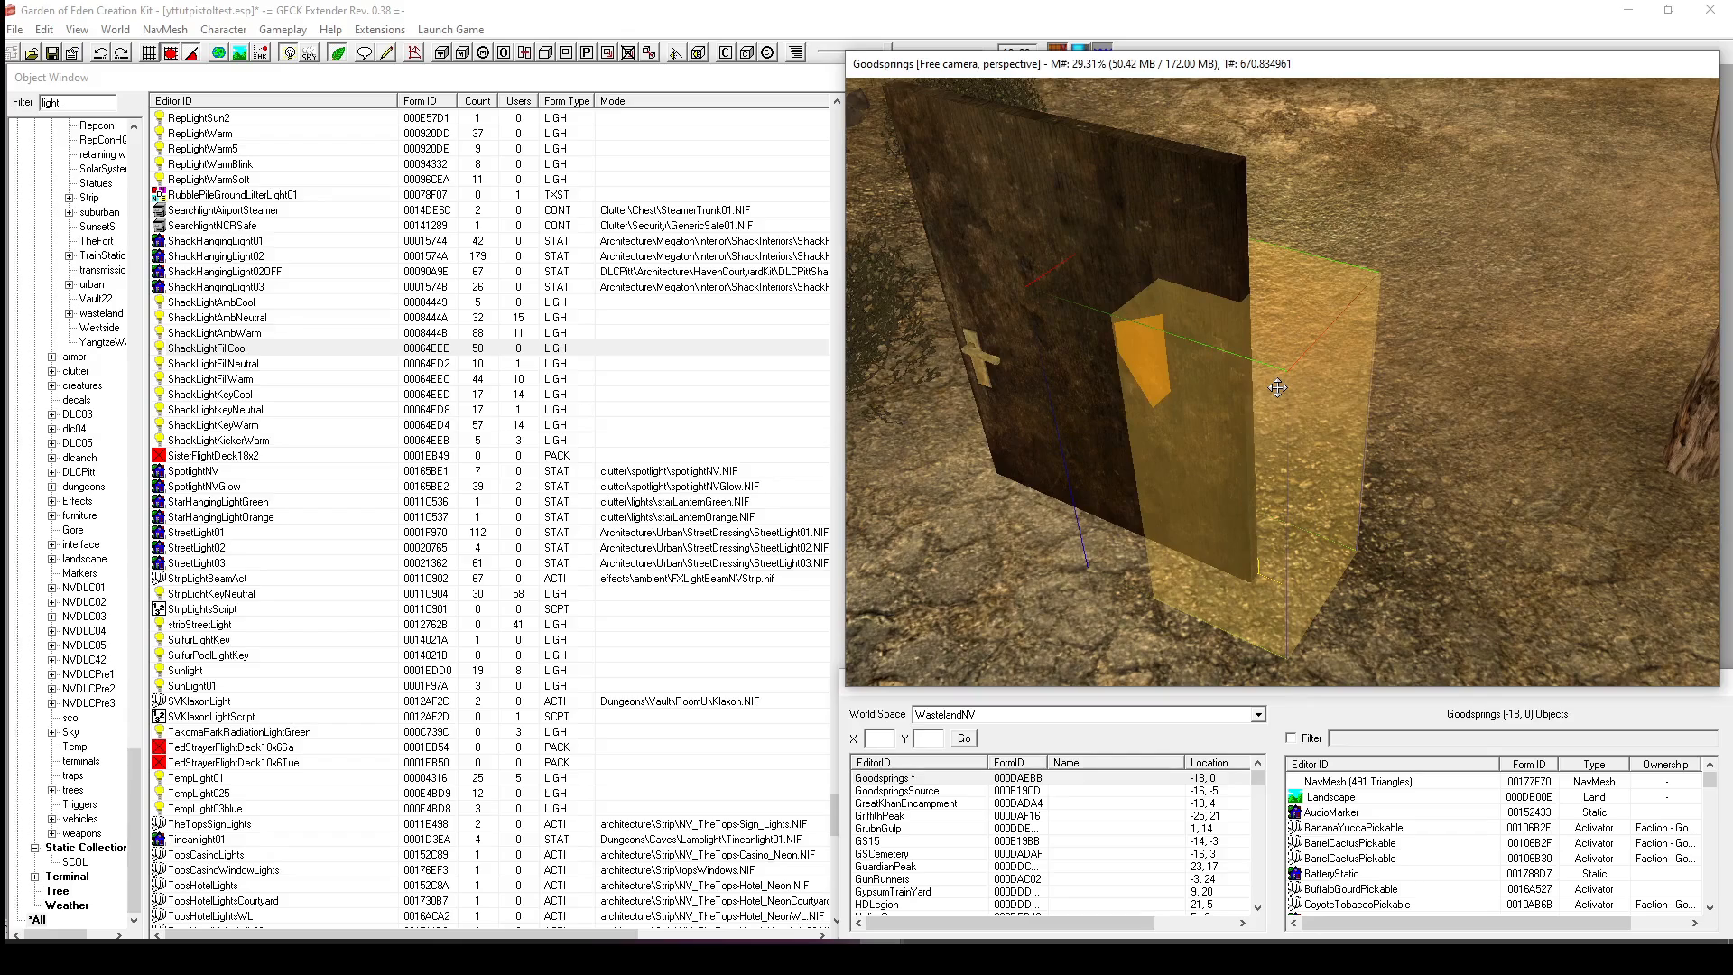
middle_click_drag(1278, 387, 1276, 445)
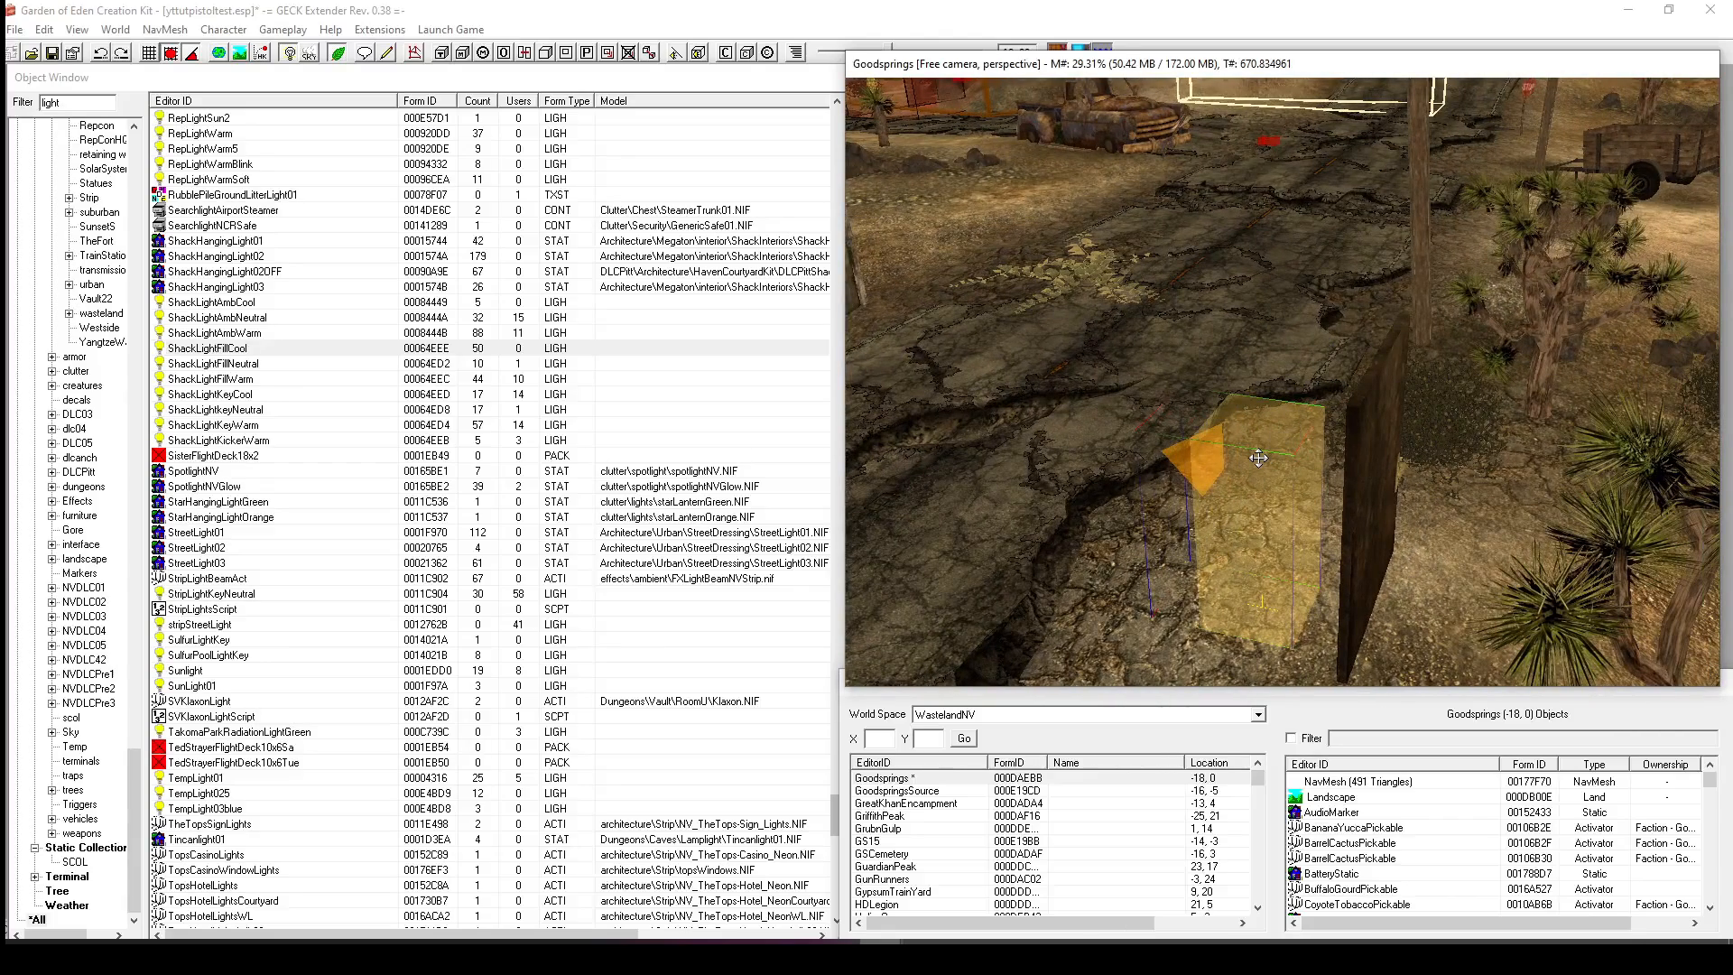
Go from the Goodsprings marker to its linked door in ModTestingLab and move the teleport marker there in front of the sliding door.
double_click(1255, 459)
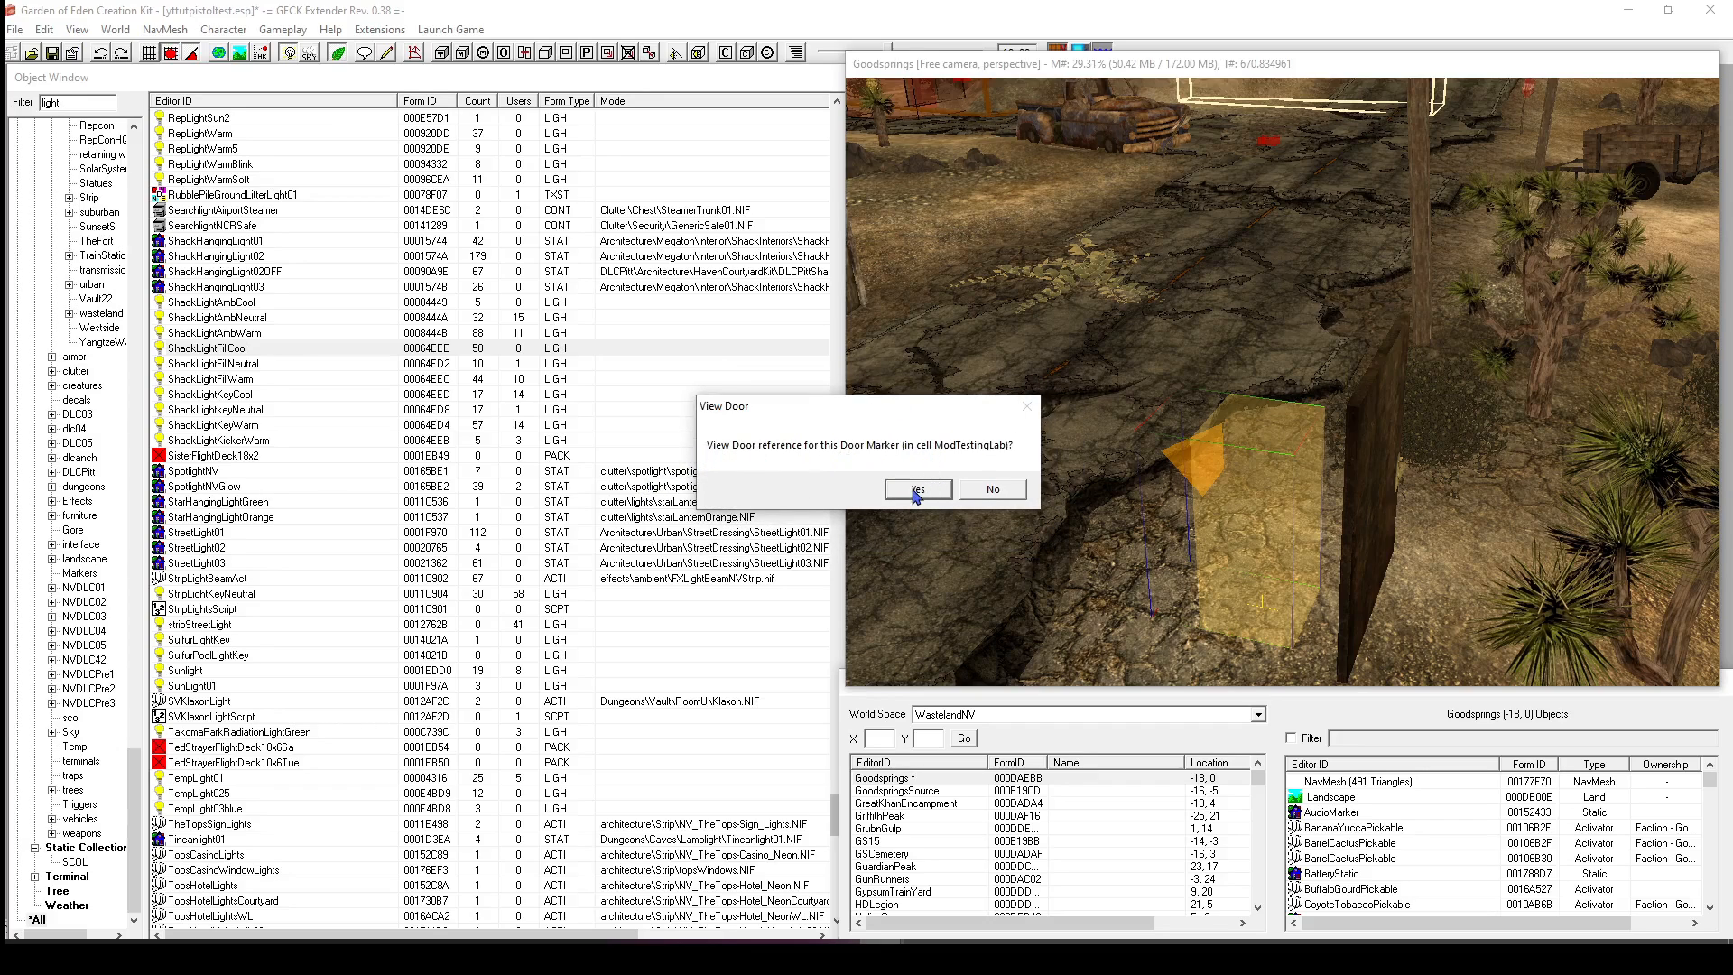
left_click(918, 489)
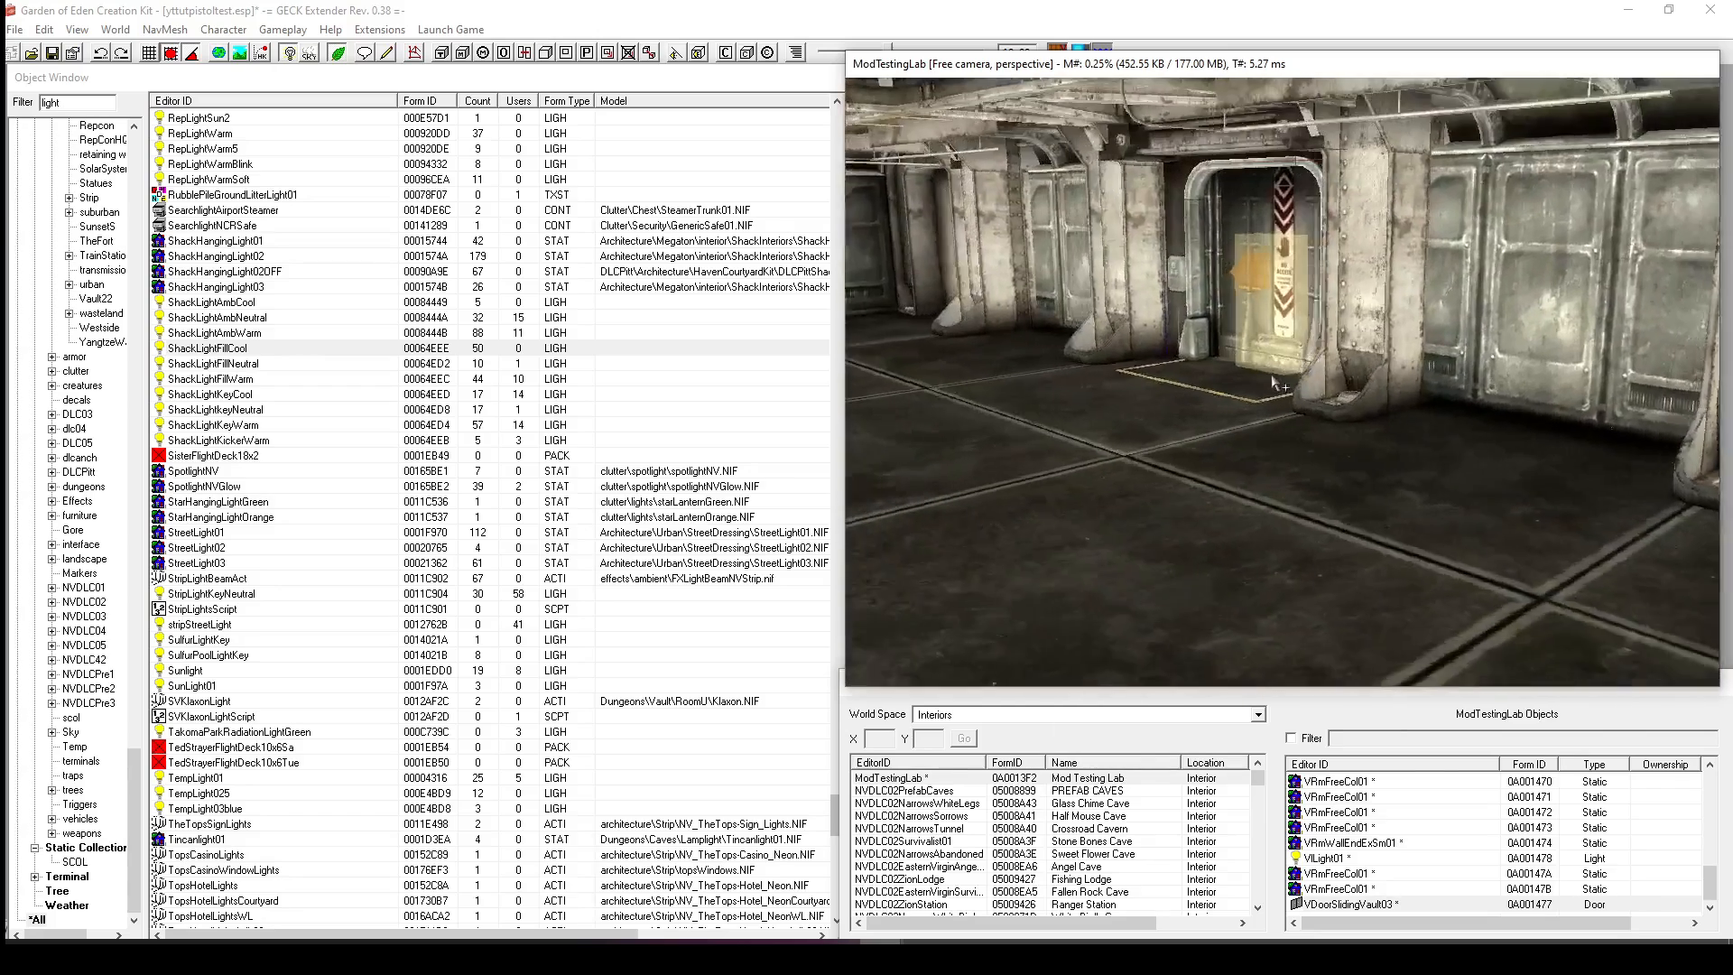
middle_click_drag(1276, 383, 1334, 428)
scroll(1327, 424, "up", 4)
double_click(1303, 413)
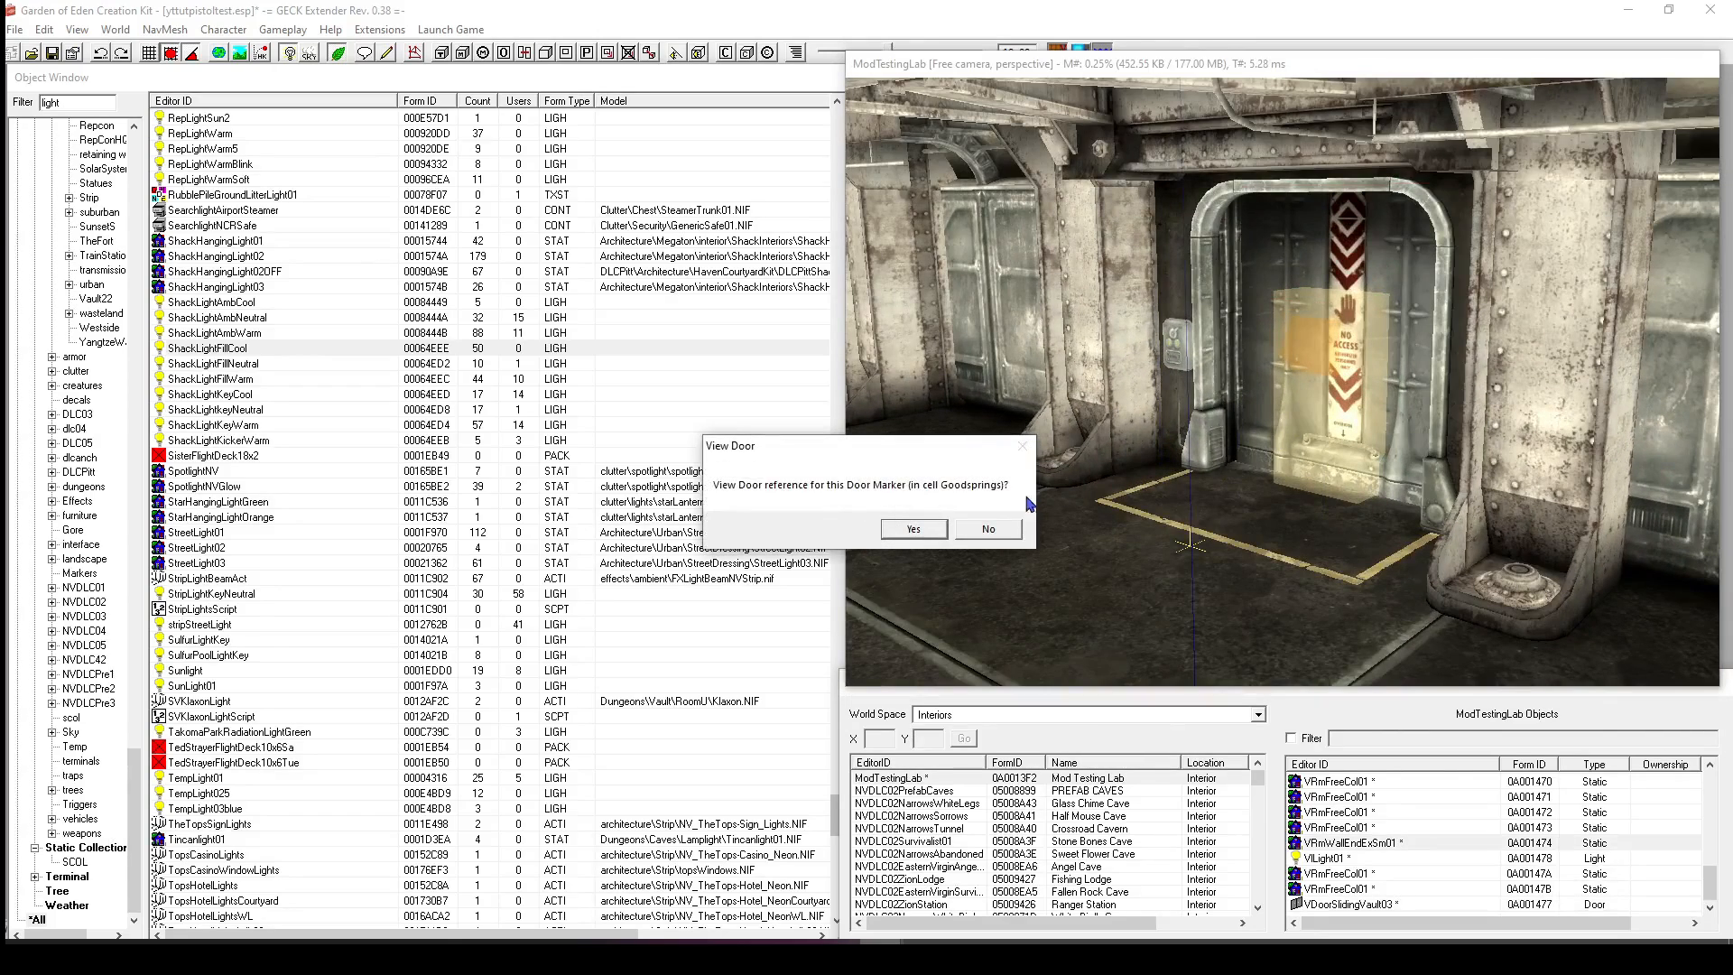
left_click(988, 529)
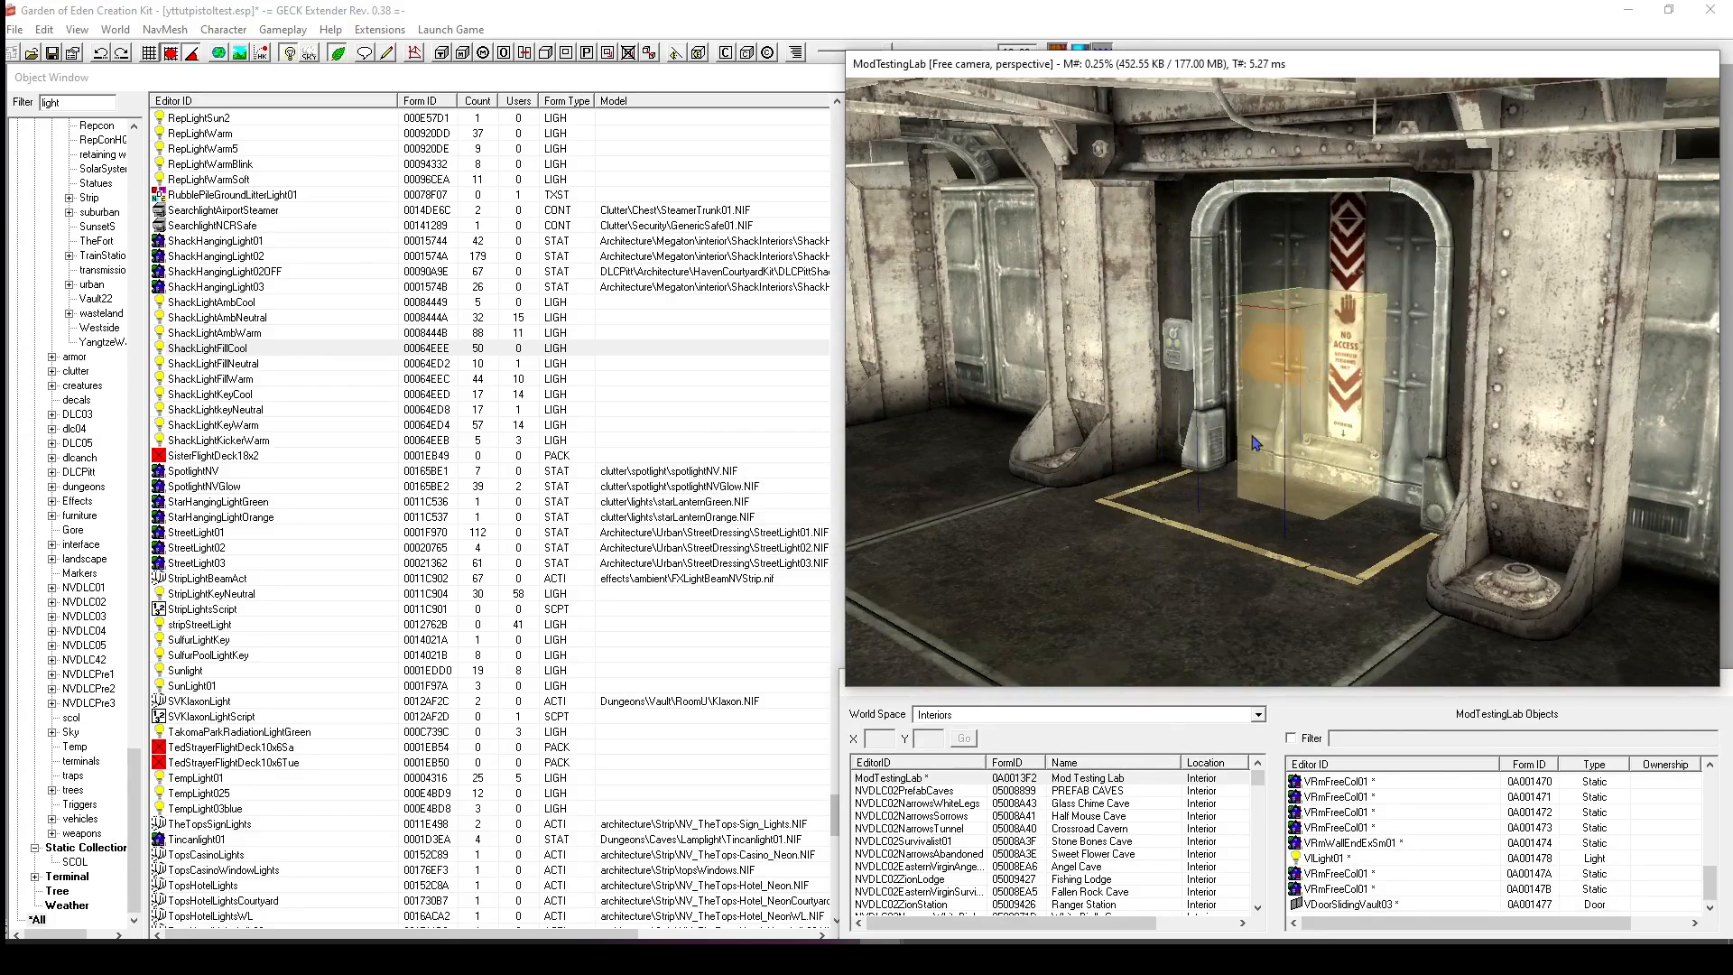
left_click_drag(1252, 437, 1213, 475)
mouse_move(1213, 476)
middle_mouse_down("shift")
mouse_move(1102, 485)
mouse_move(1227, 456)
mouse_move(1287, 469)
mouse_move(1111, 502)
mouse_move(1174, 474)
mouse_move(1309, 498)
mouse_move(1237, 511)
middle_mouse_up("shift")
scroll(1255, 509, "up", 4)
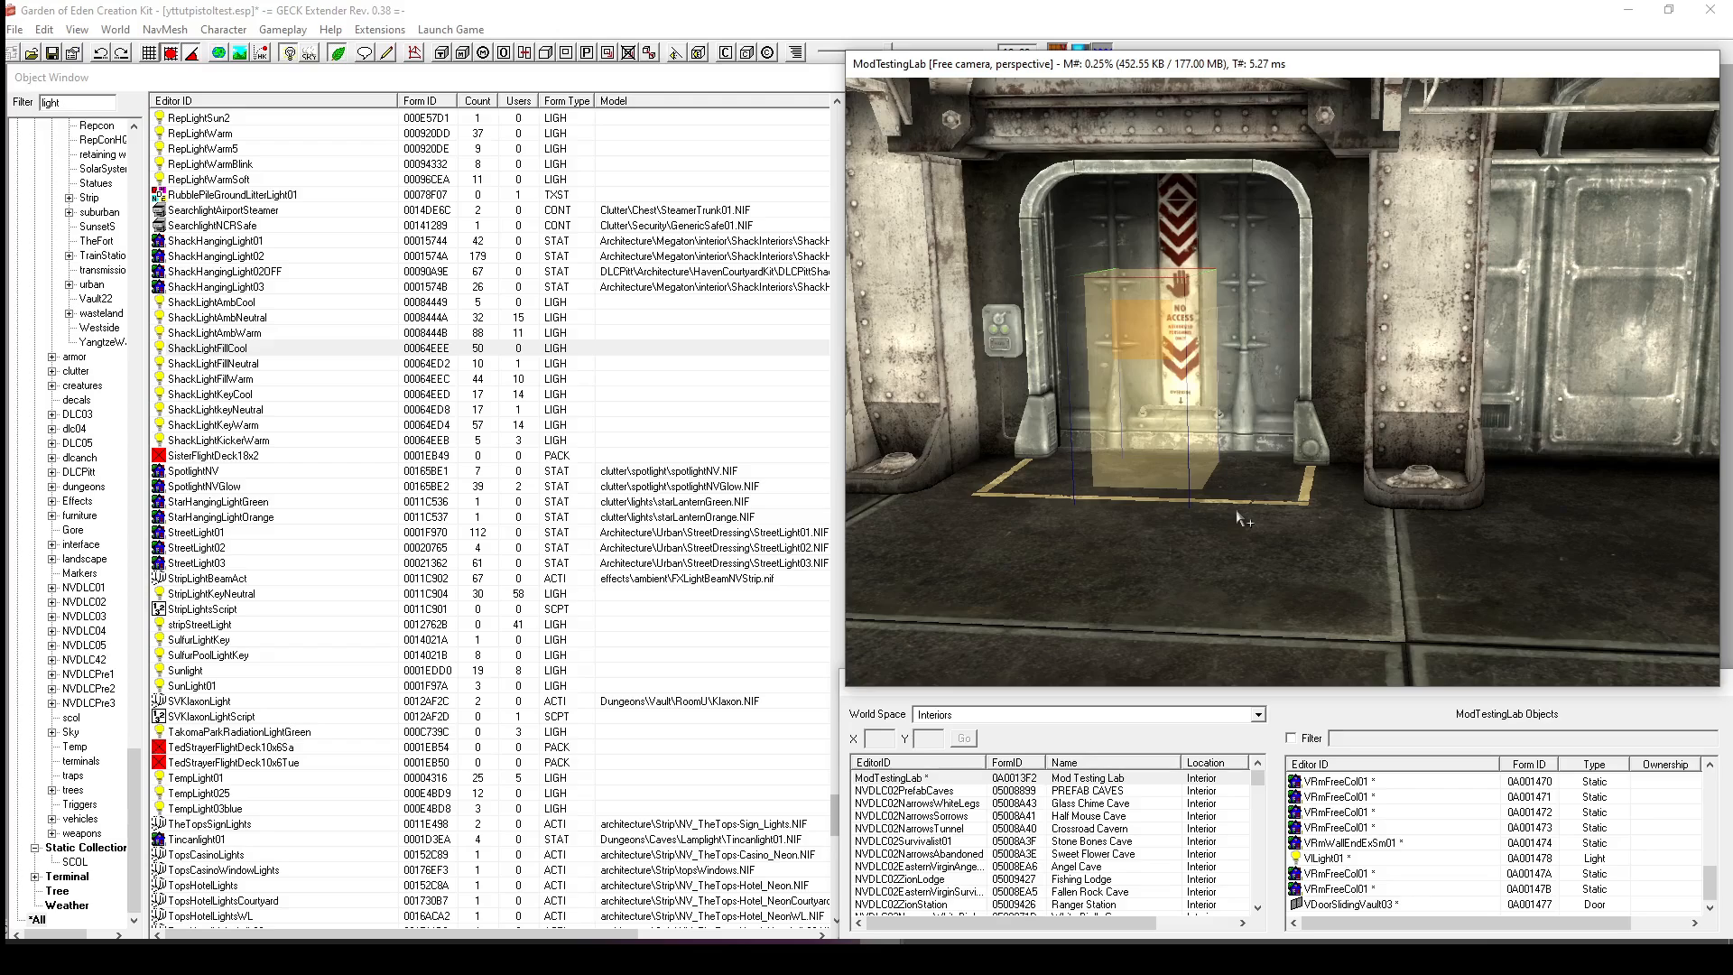
Save the plugin yttutpistoltest.esp.
left_click(53, 53)
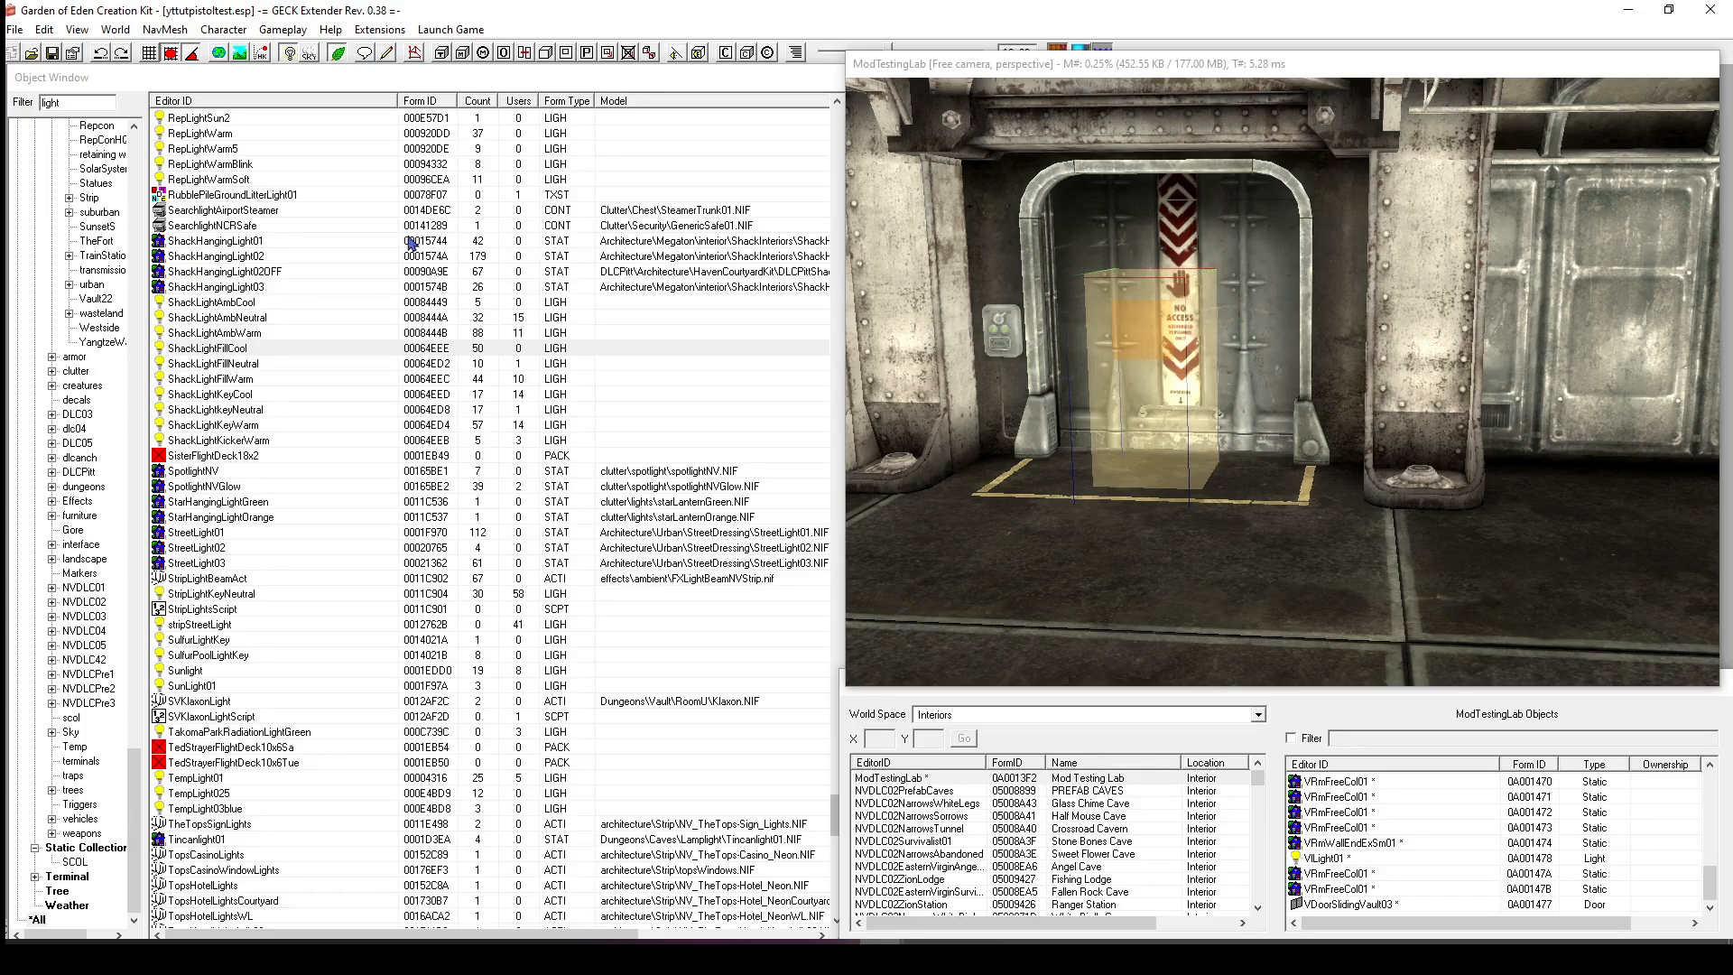
middle_click_drag(1009, 263, 1050, 284)
middle_click_drag(1149, 413, 1135, 465, "shift")
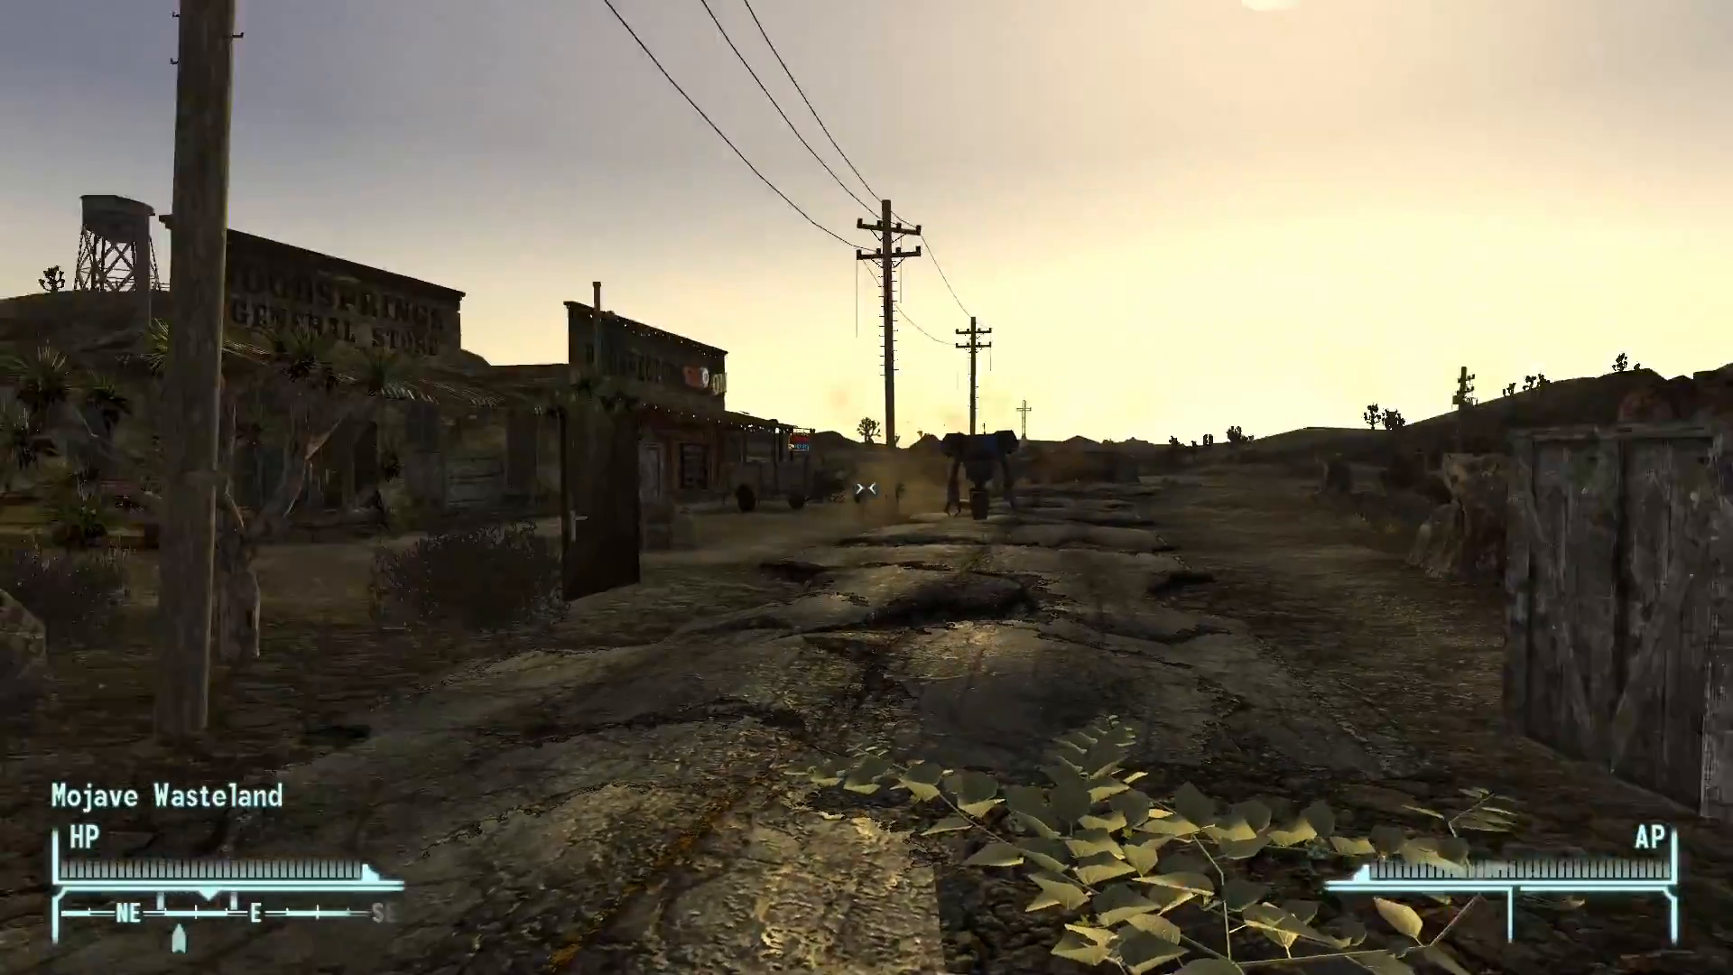
key("w")
key("w")
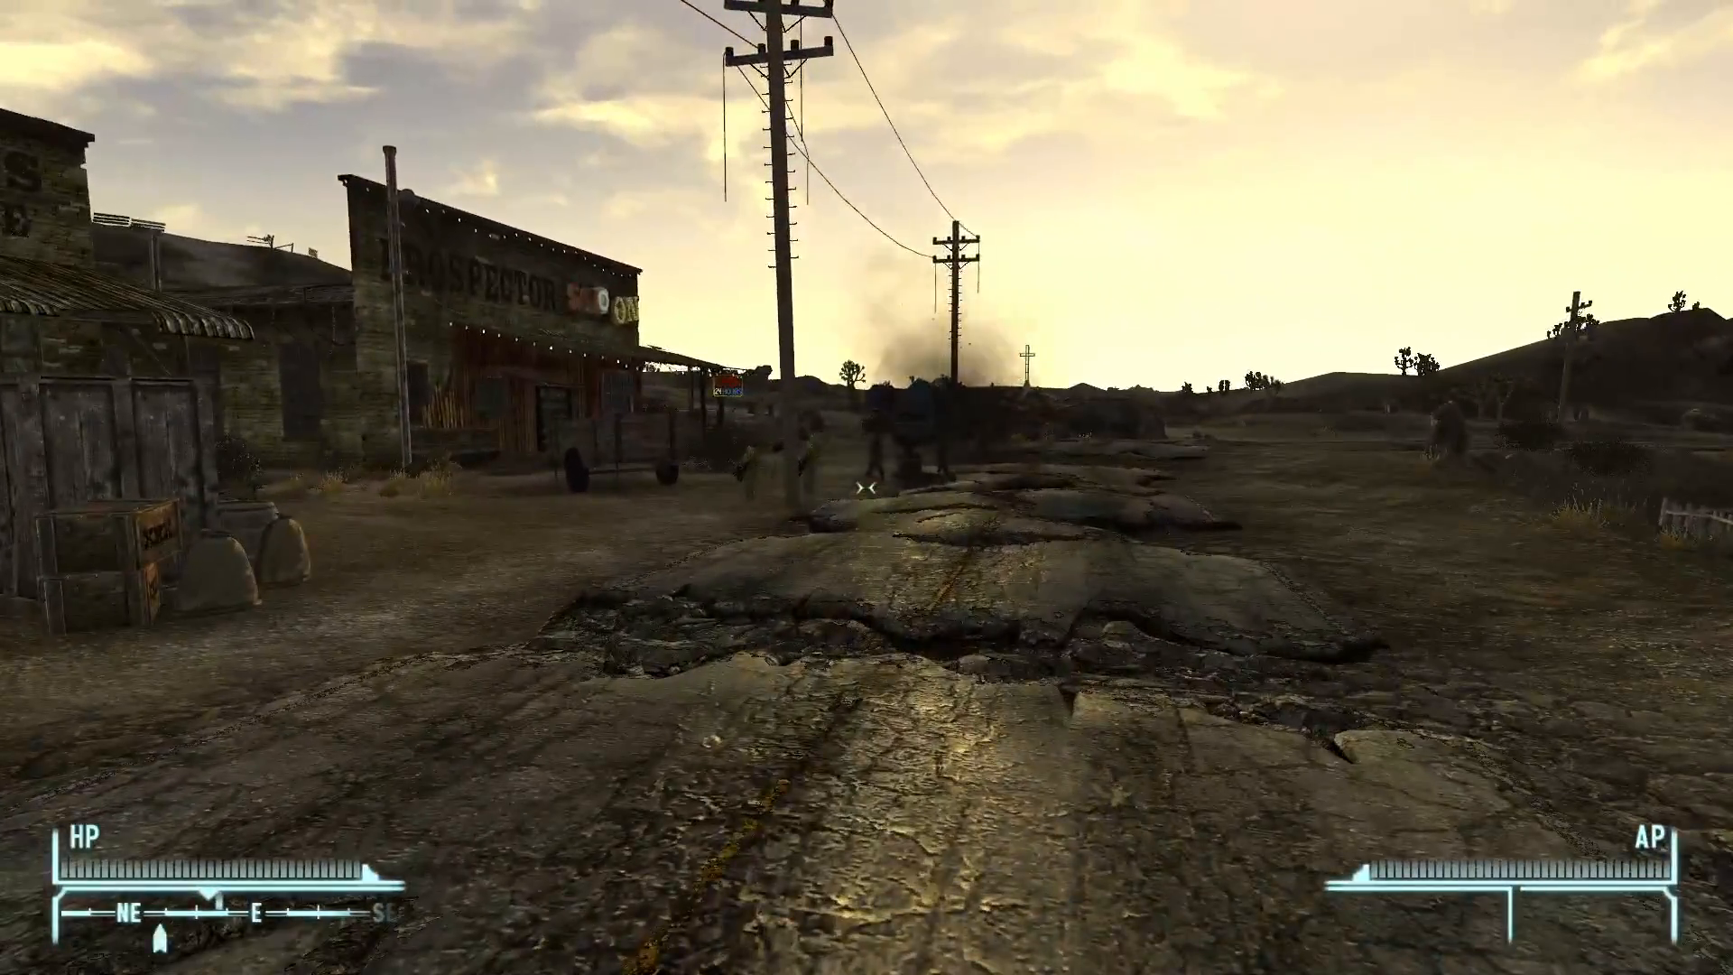
key("w")
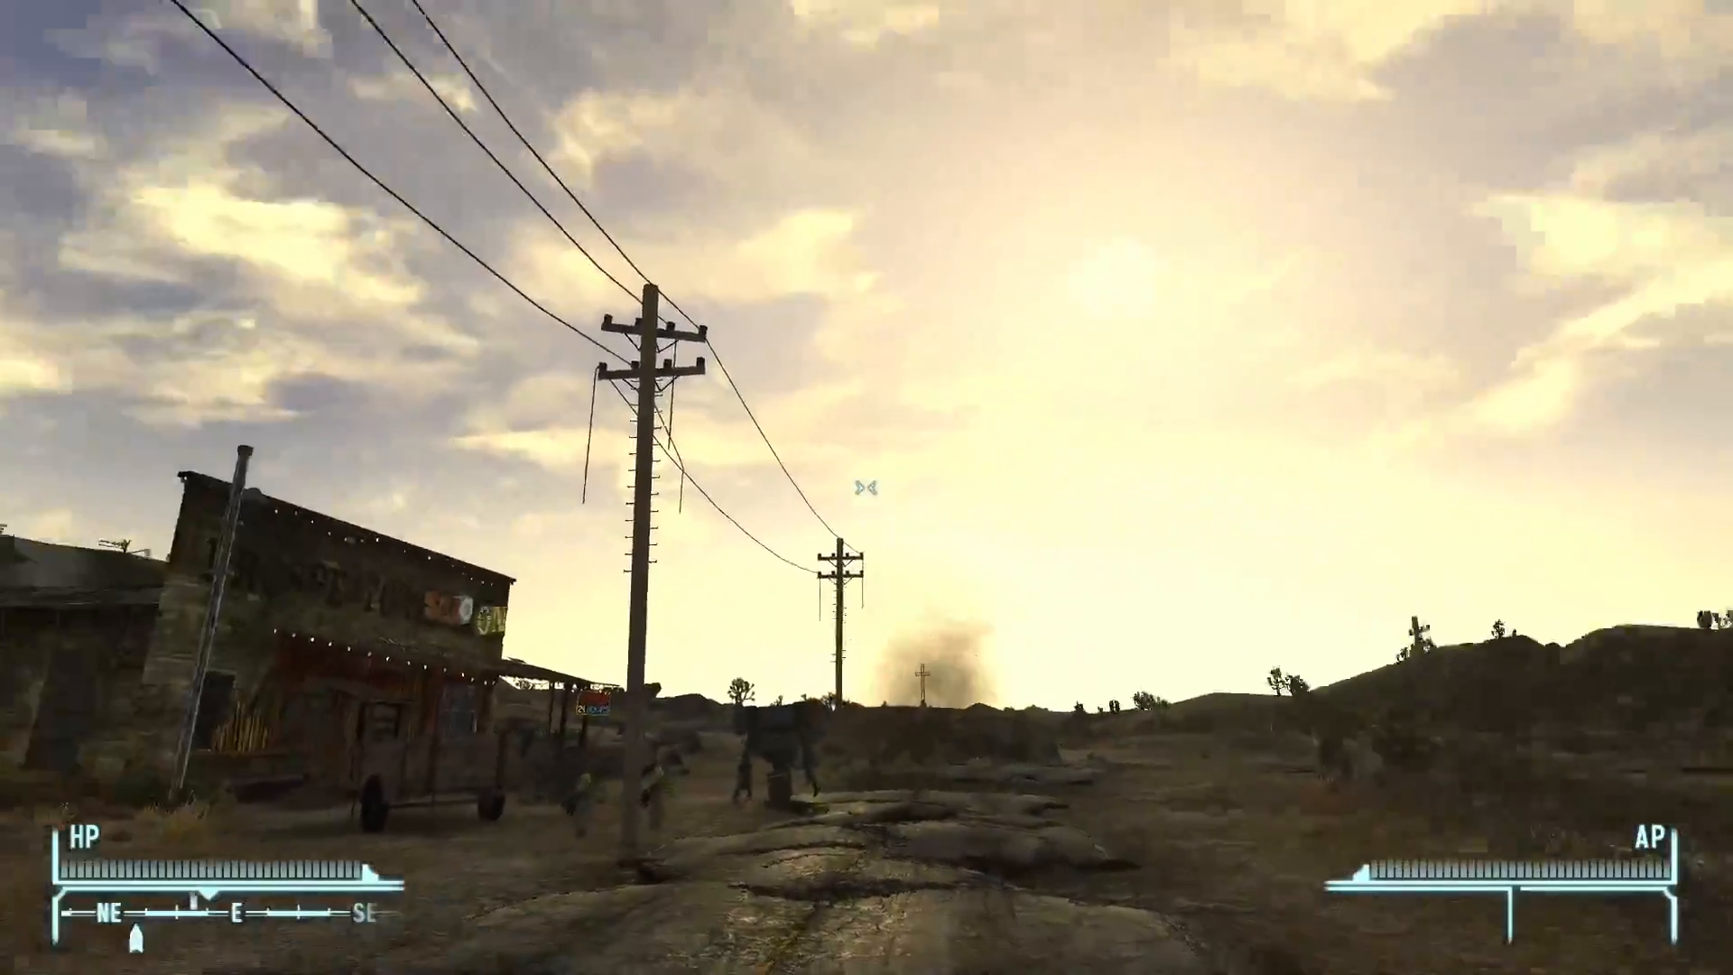
key("w")
key("w")
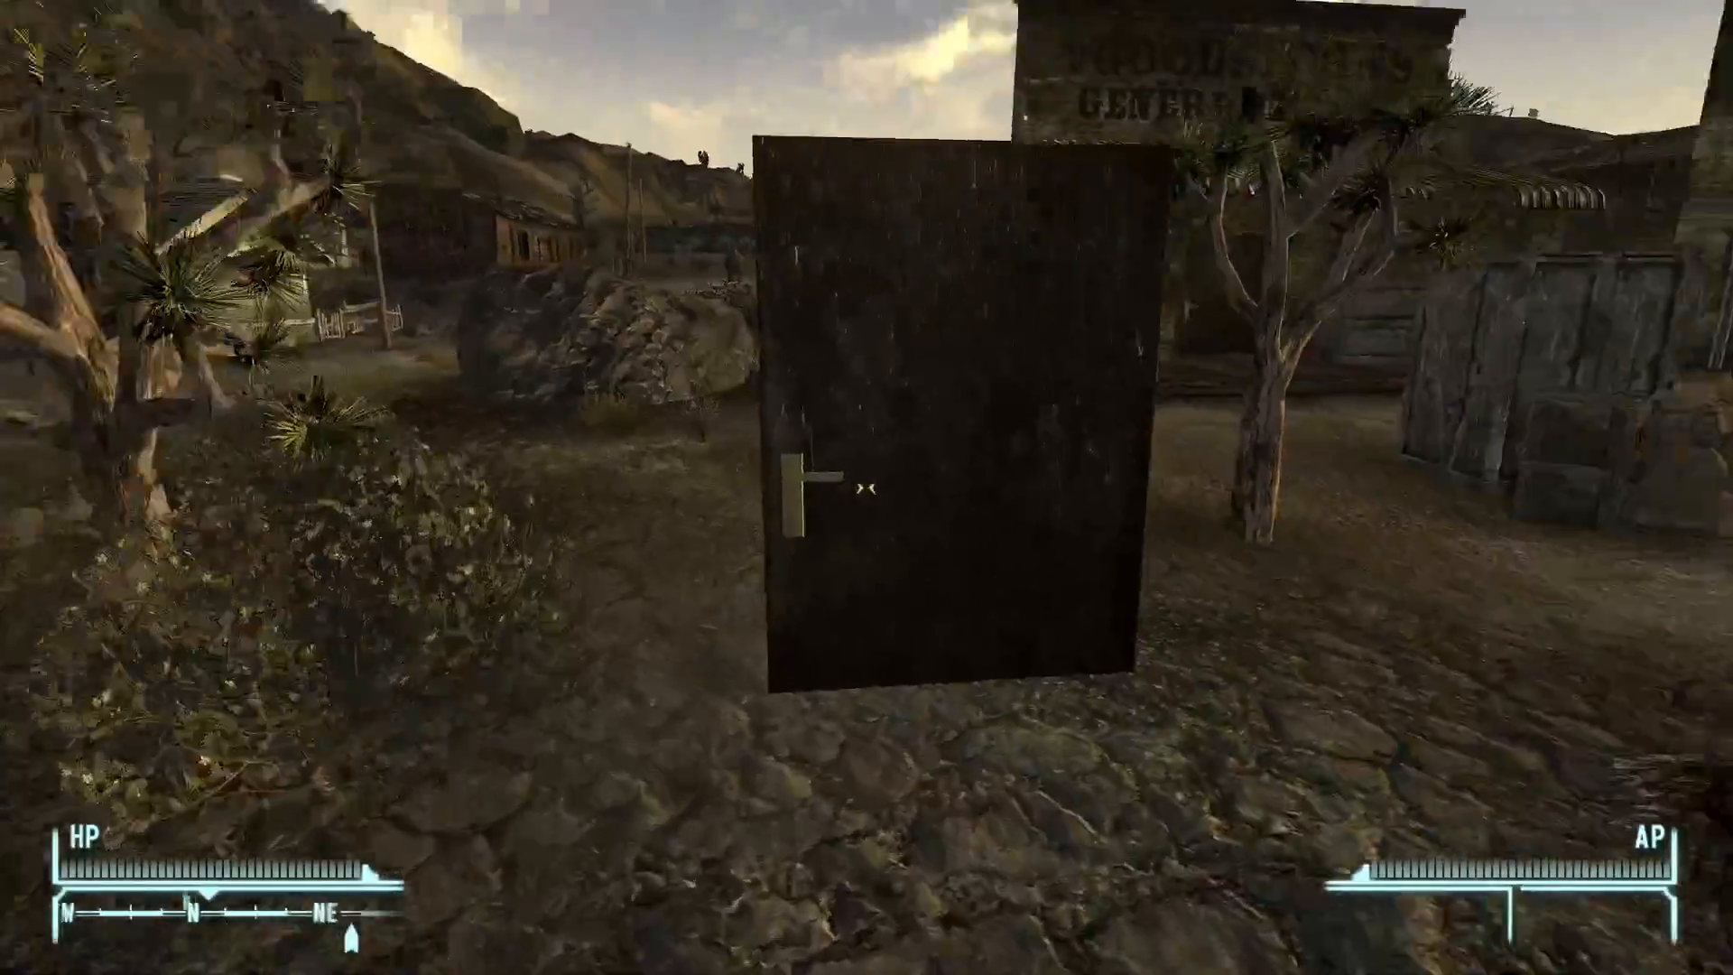
key("w")
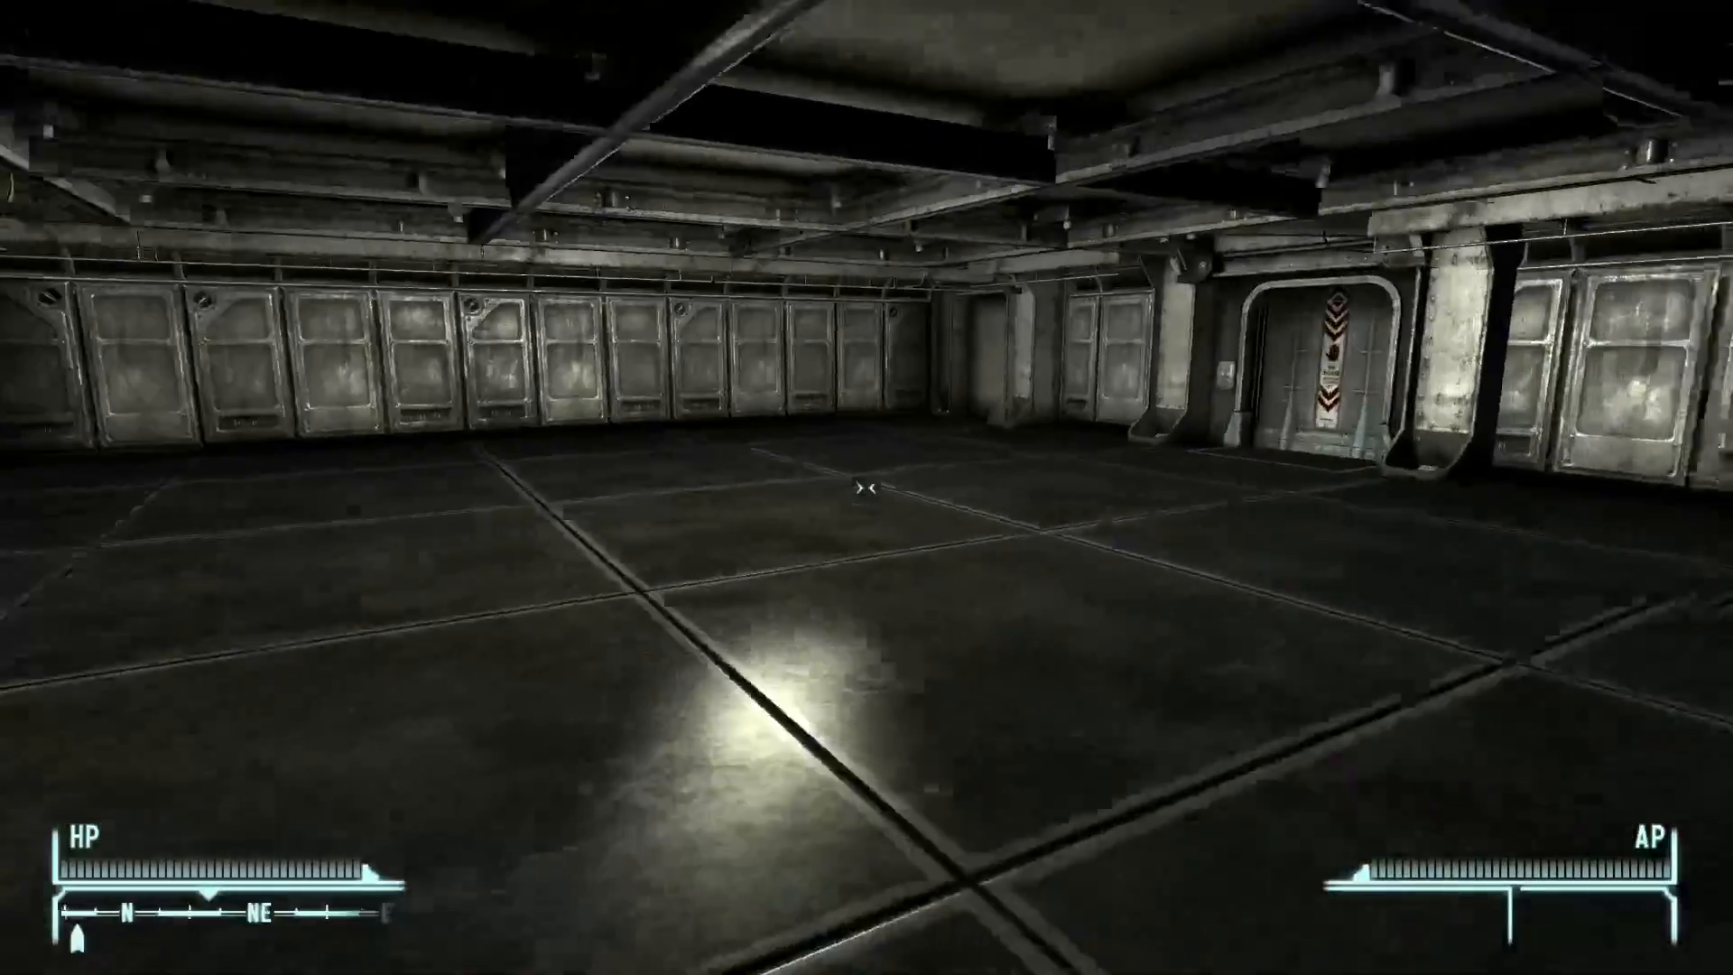
key("a")
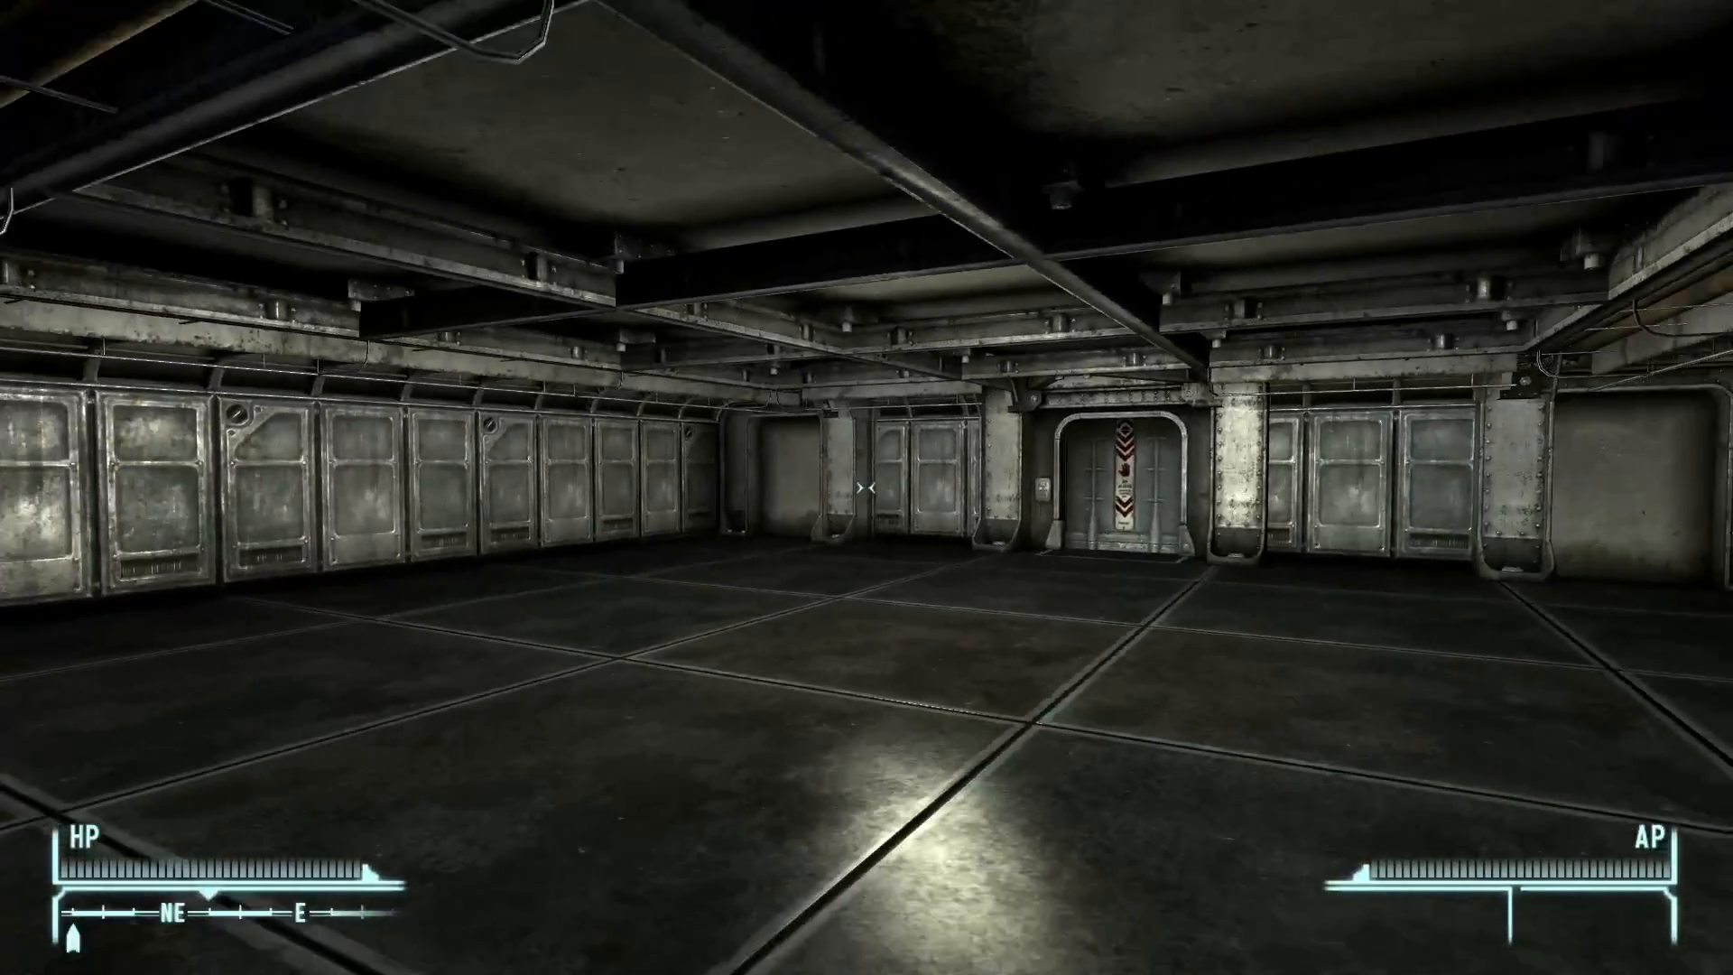
key("d")
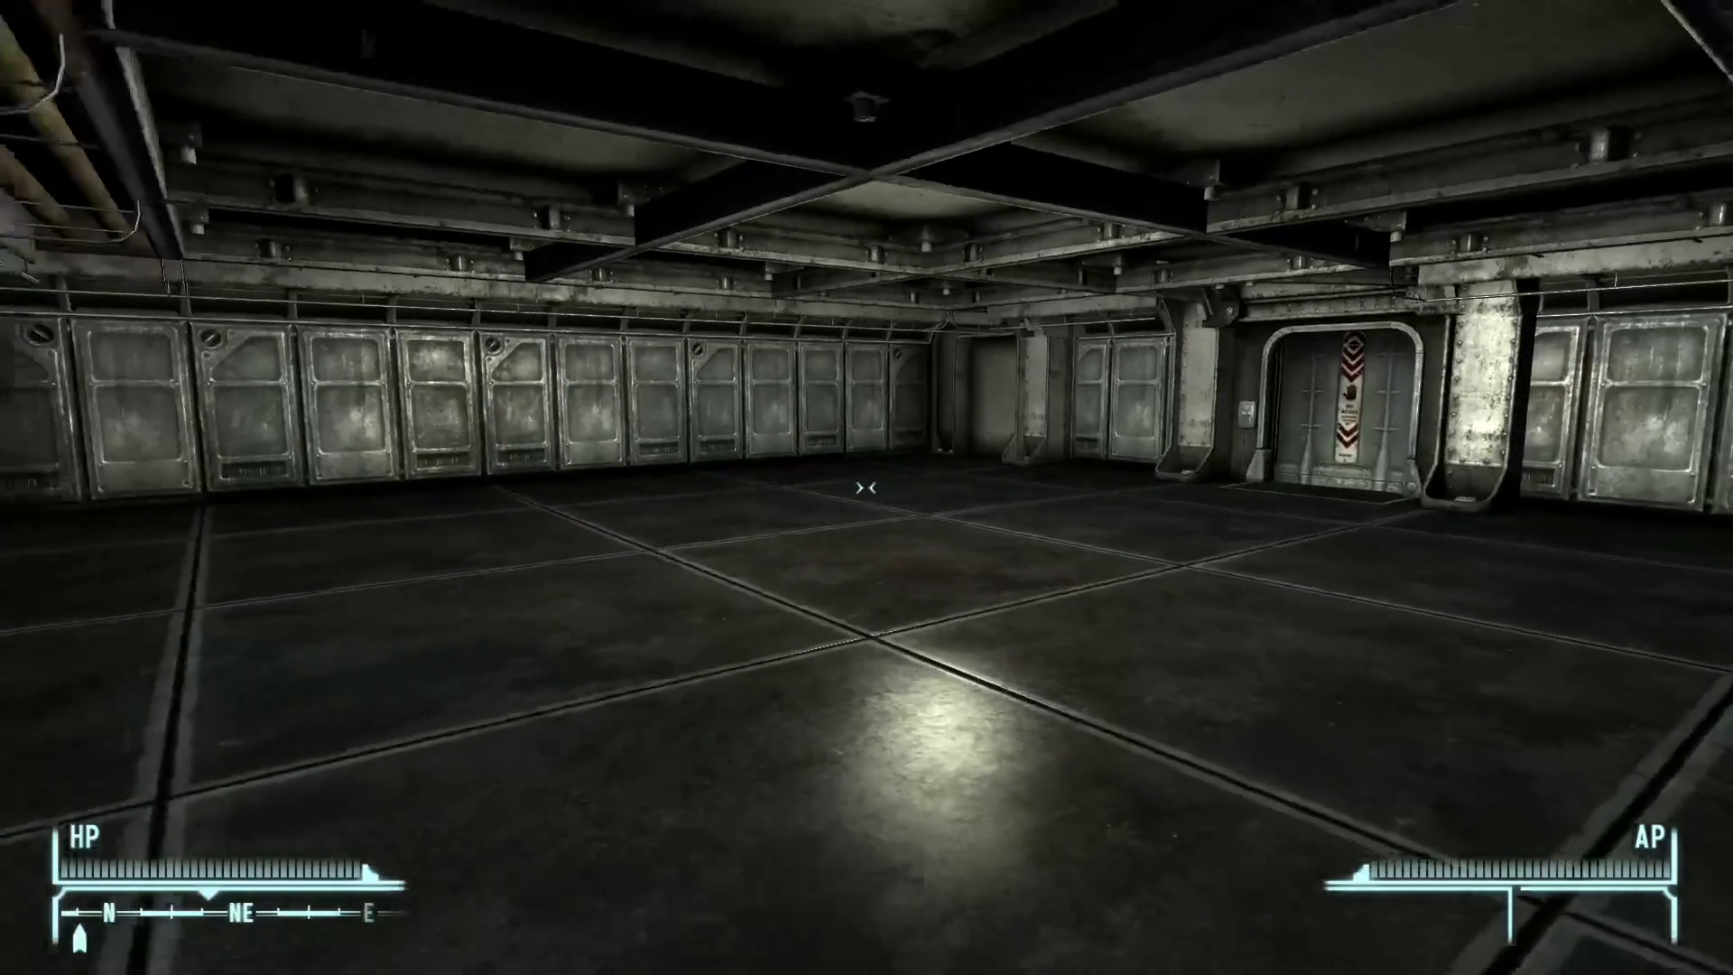
key("s")
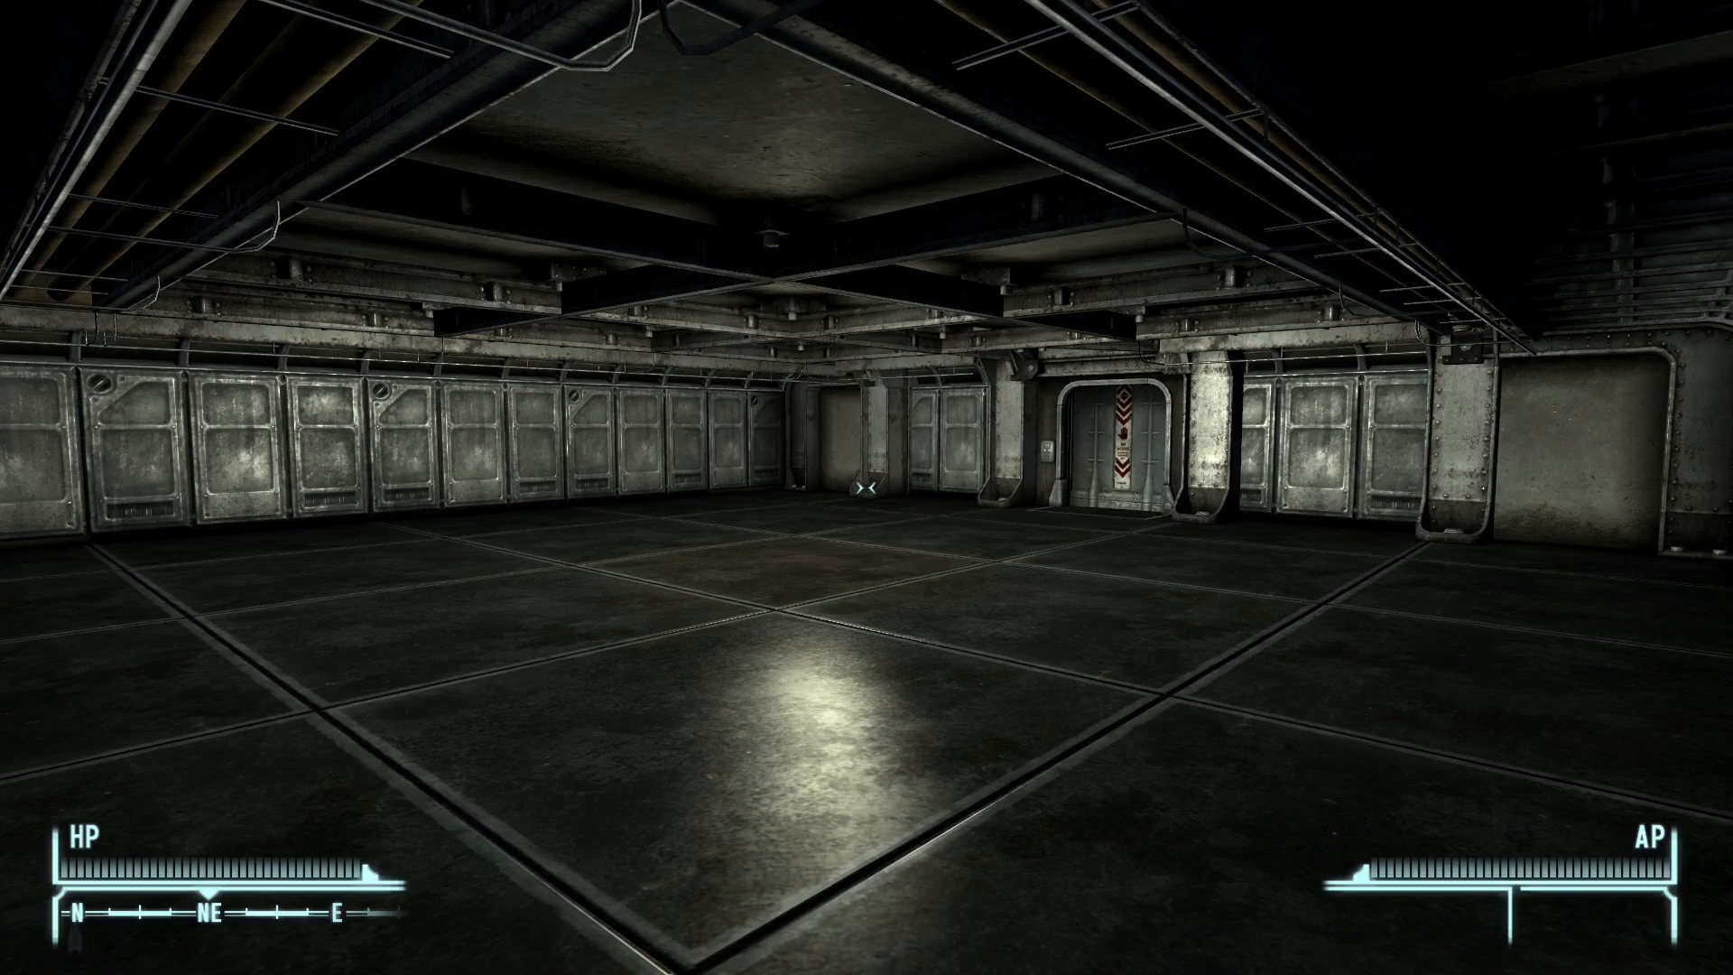
key("w")
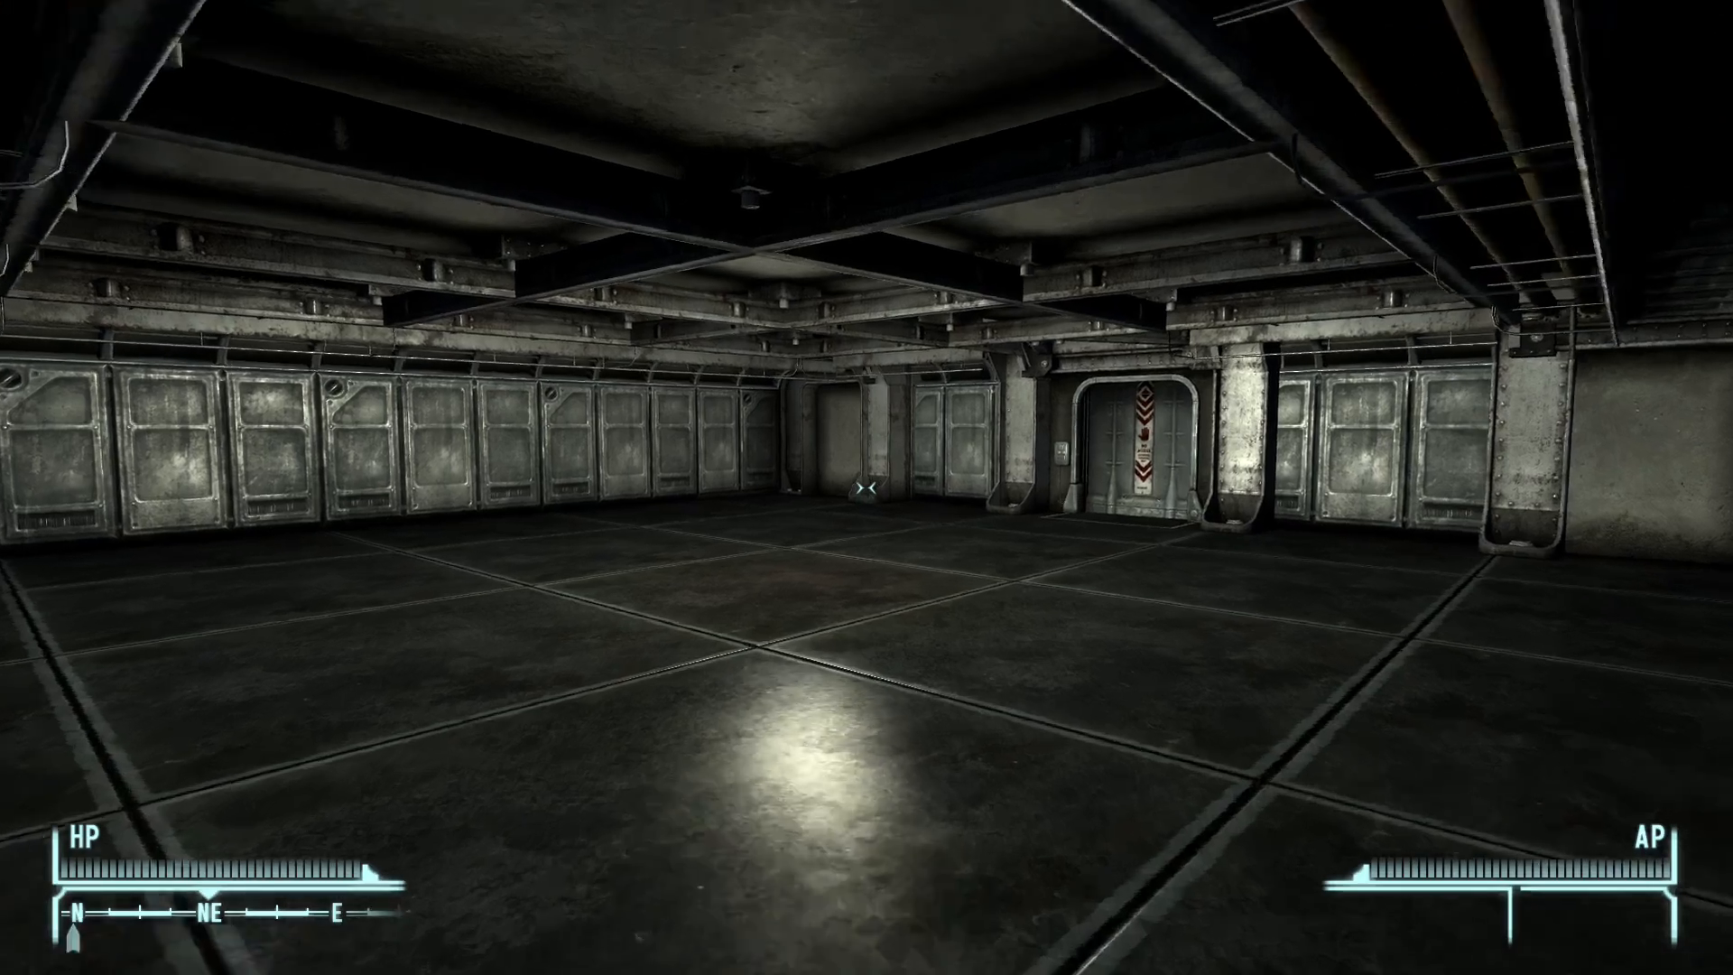